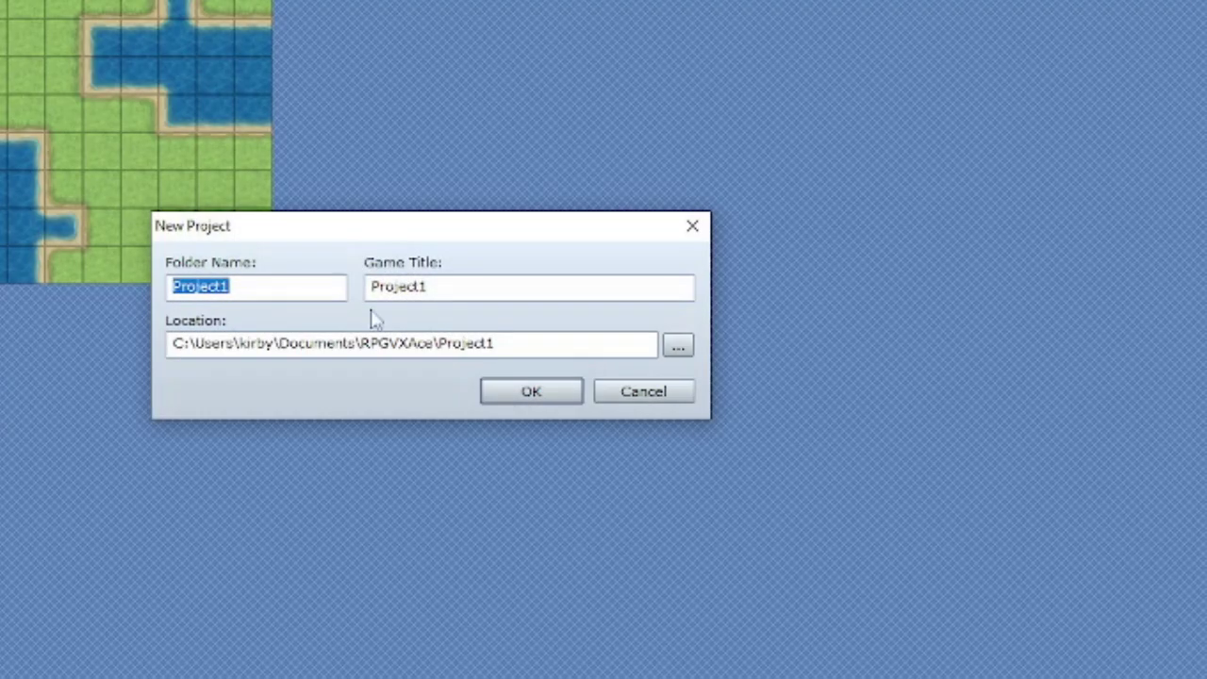
left_click_drag(353, 235, 471, 173)
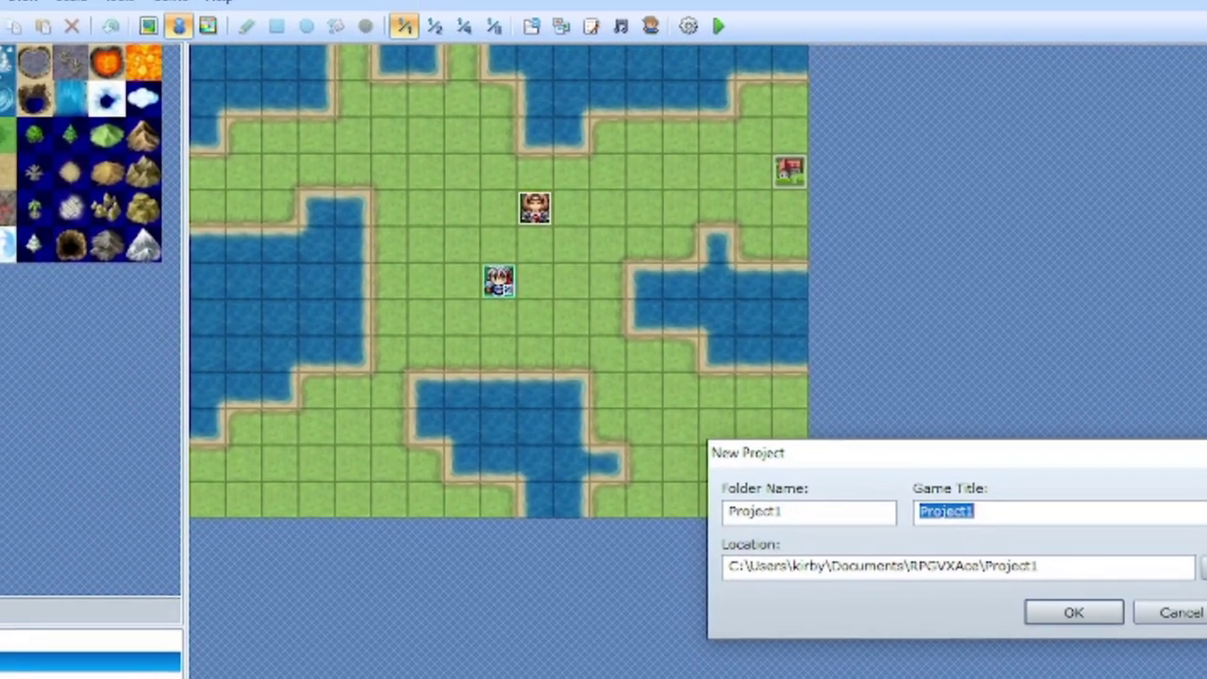
left_click(1205, 567)
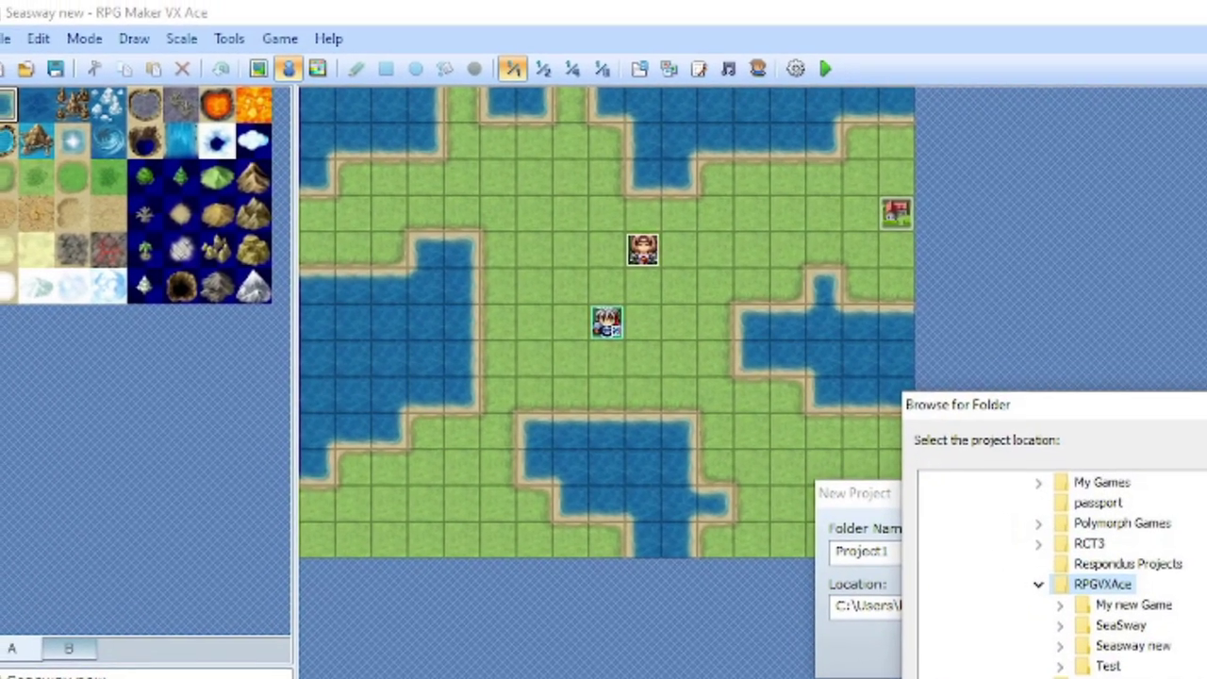
scroll(1199, 524, "up", 10)
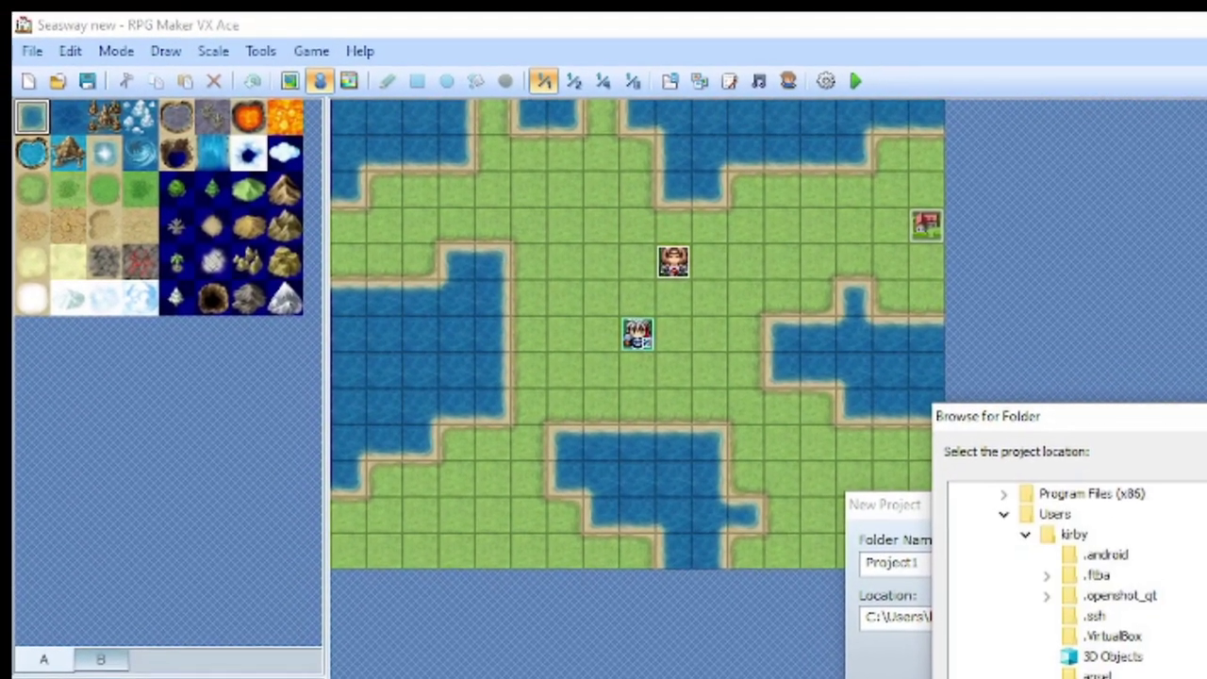
scroll(1084, 583, "down", 15)
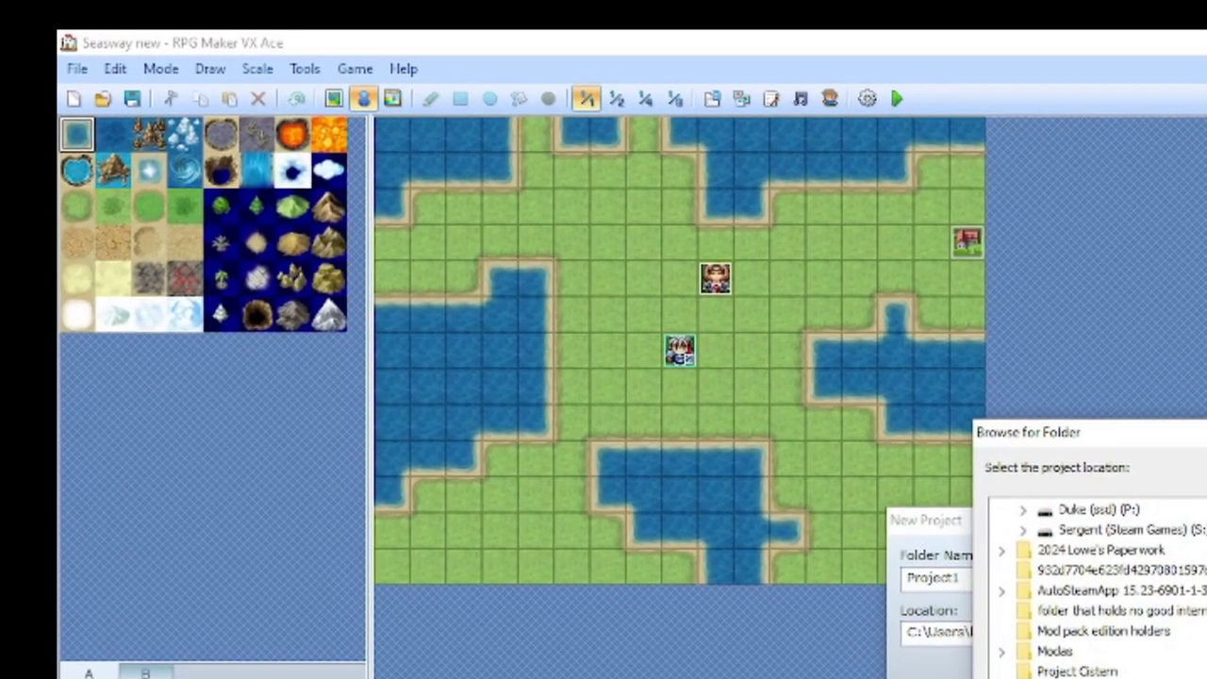
key("Escape")
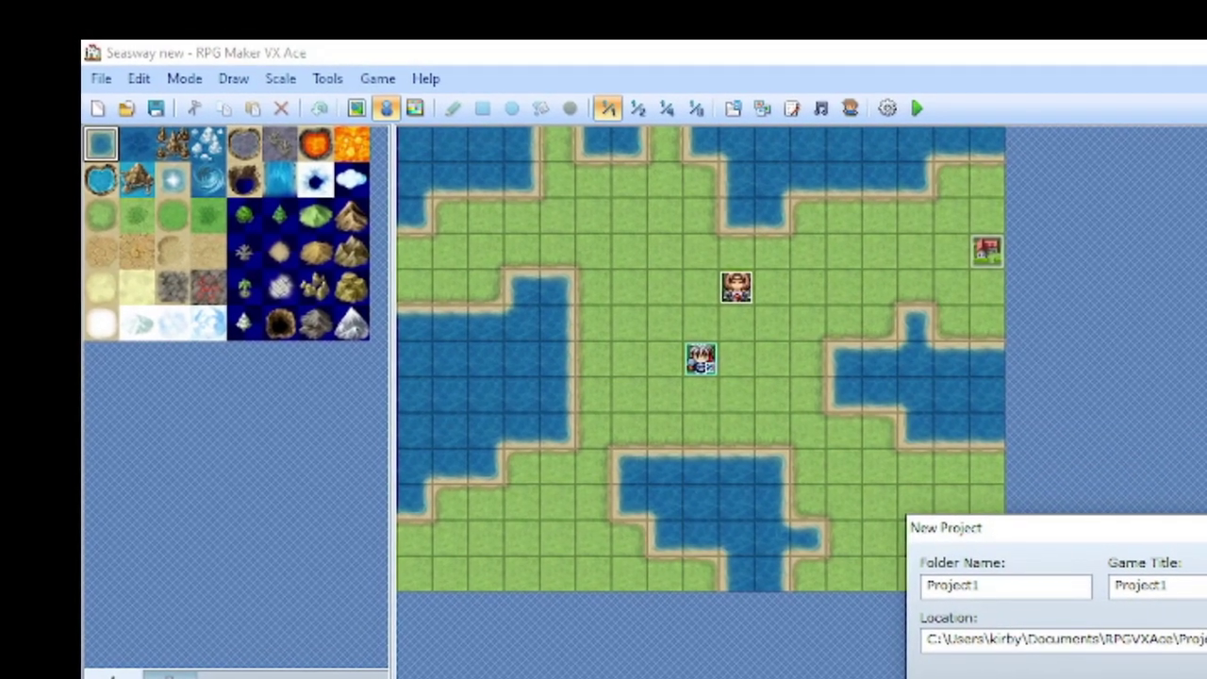
key("Escape")
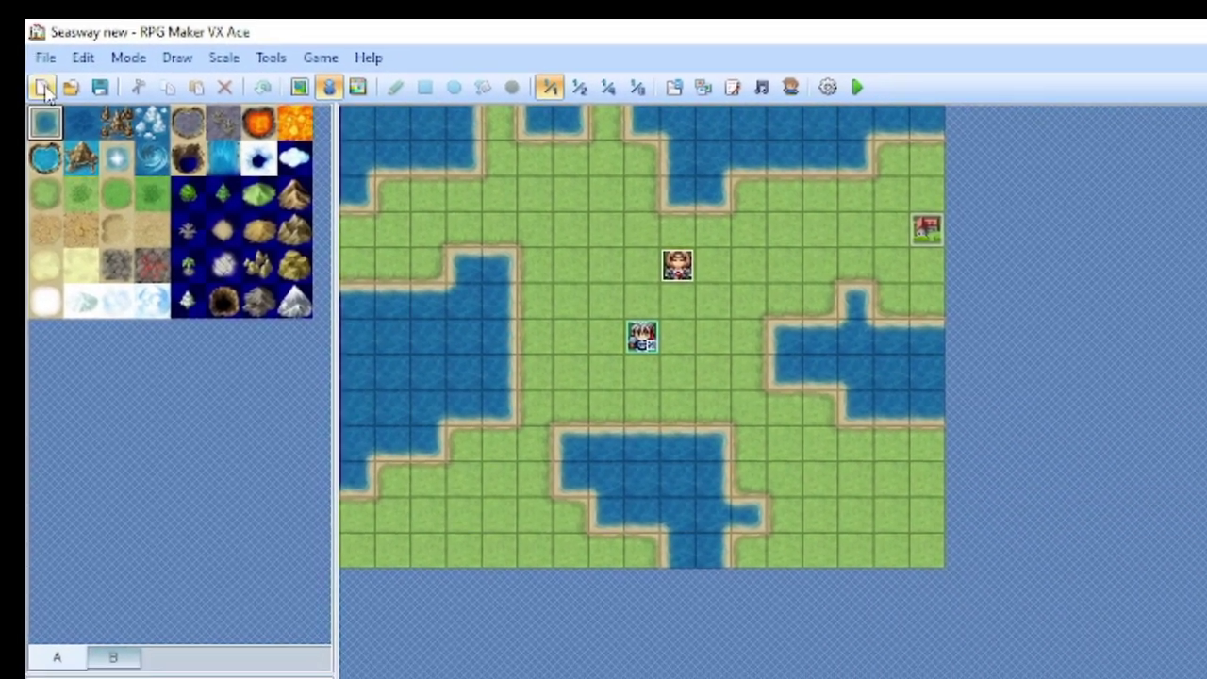
- Browse the My new Game and SeaSway folders for an existing project to open
left_click(107, 82)
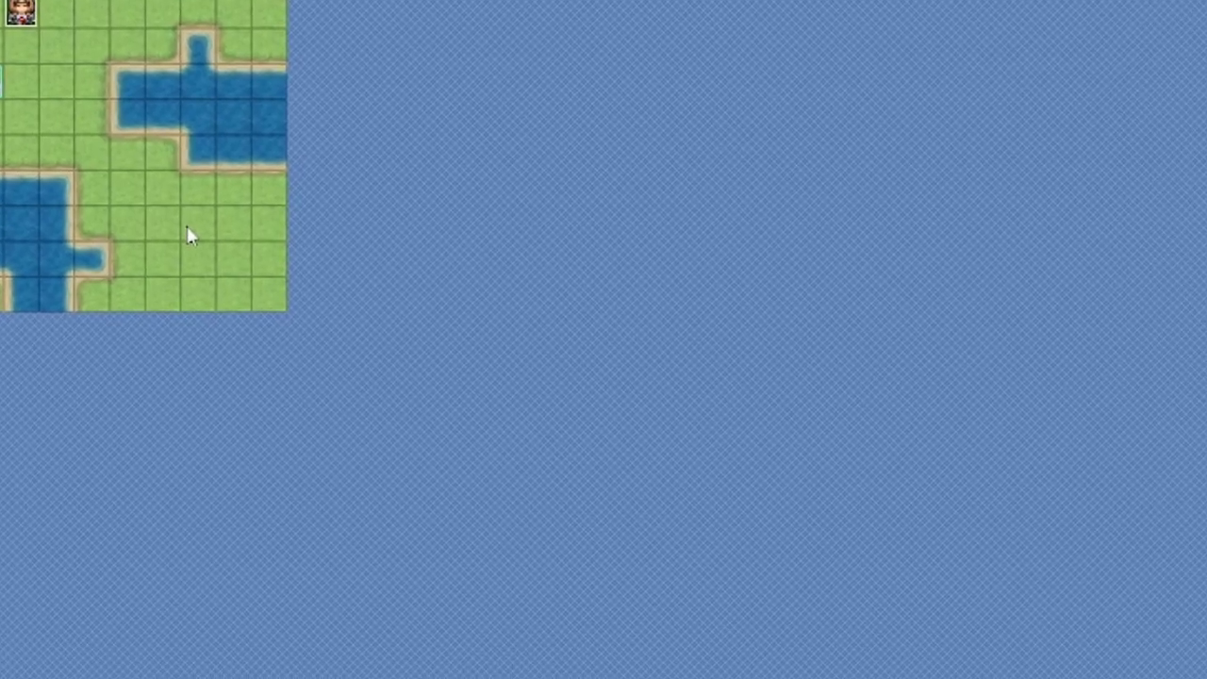
key("ctrl+o")
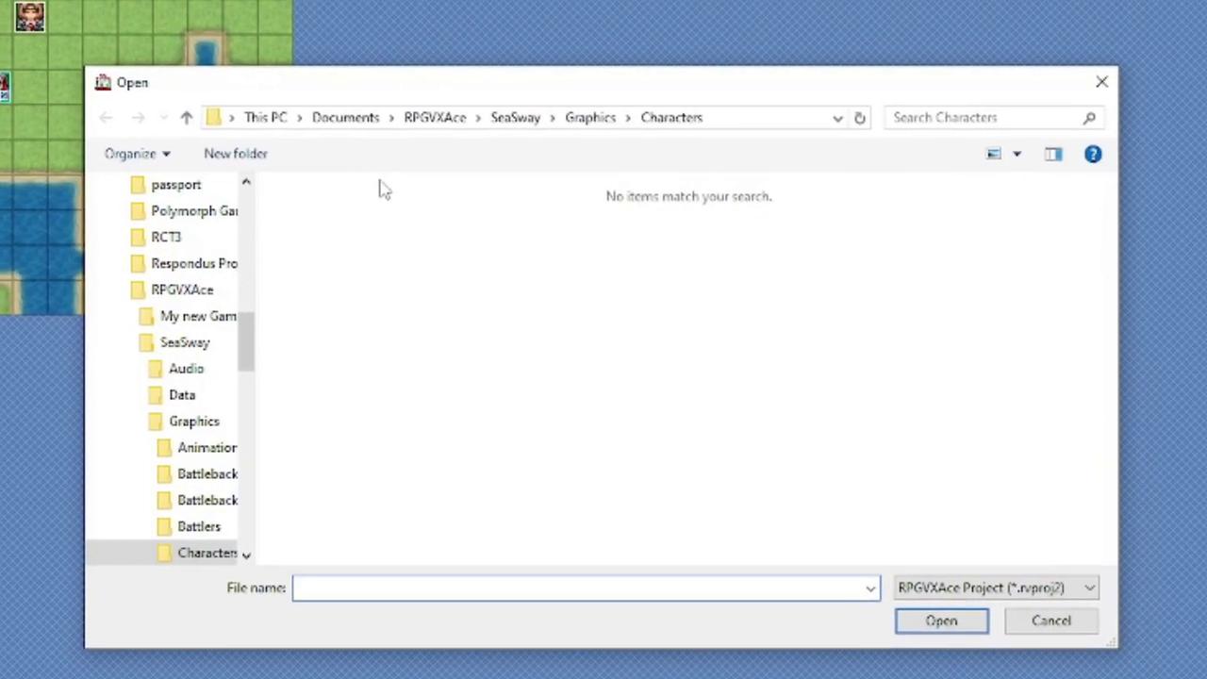
scroll(189, 458, "down", 1)
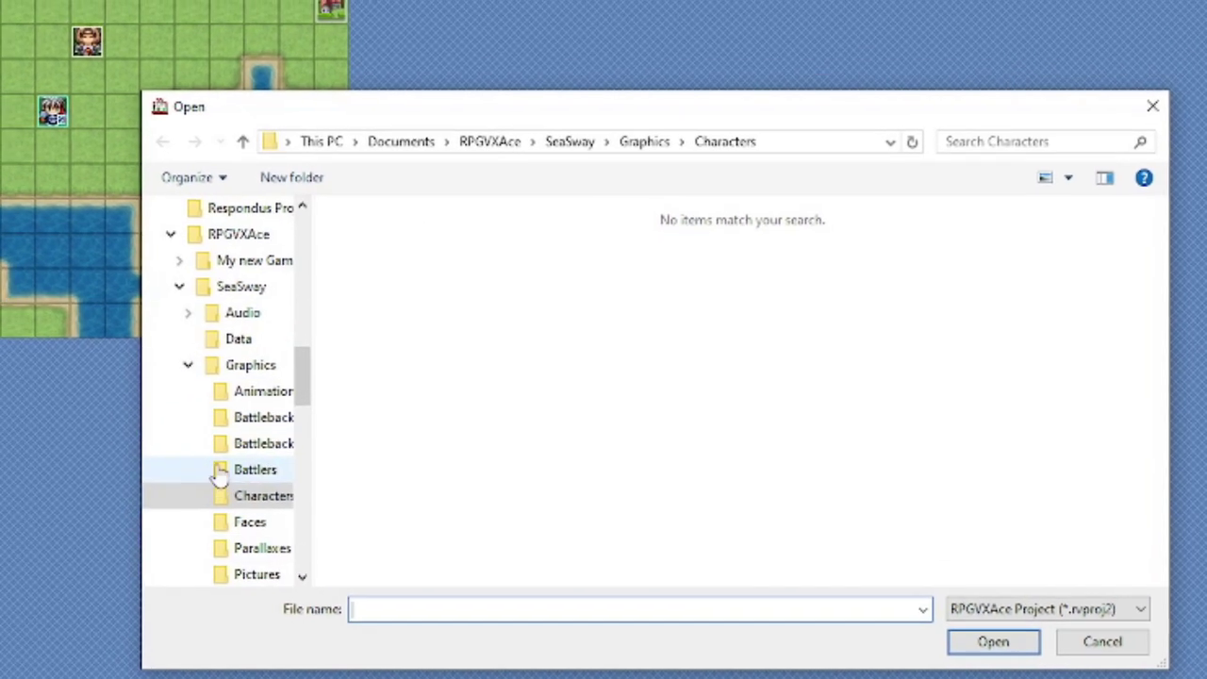
left_click(287, 278)
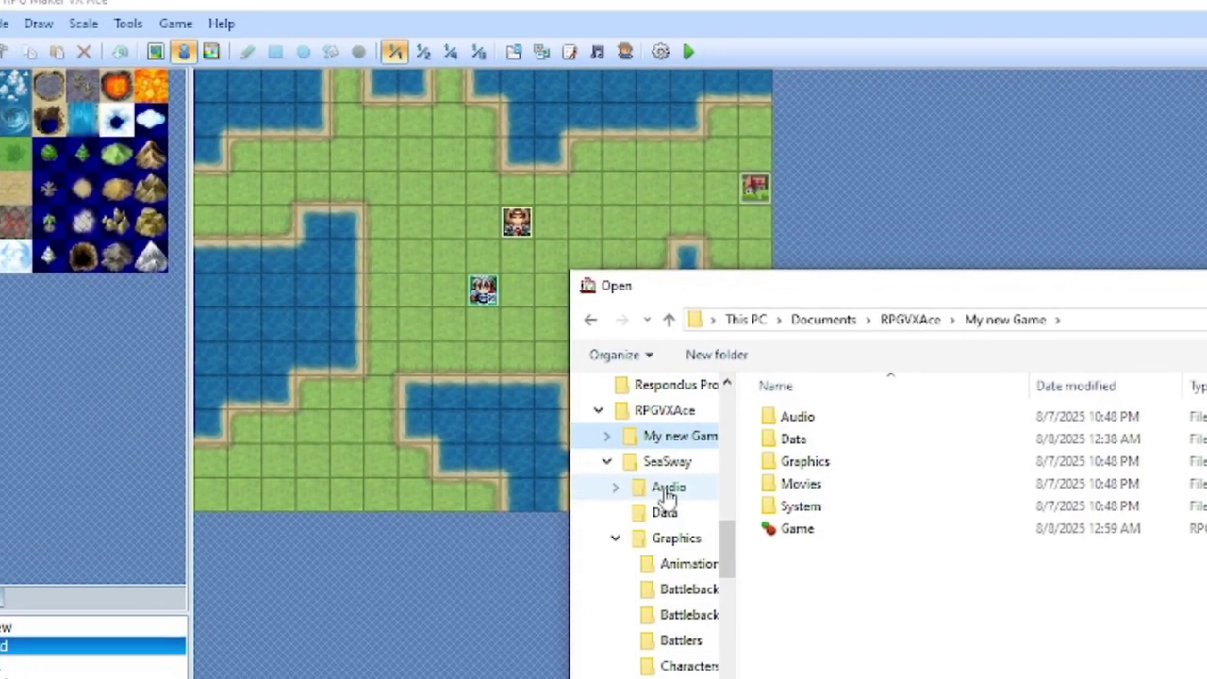
left_click(666, 461)
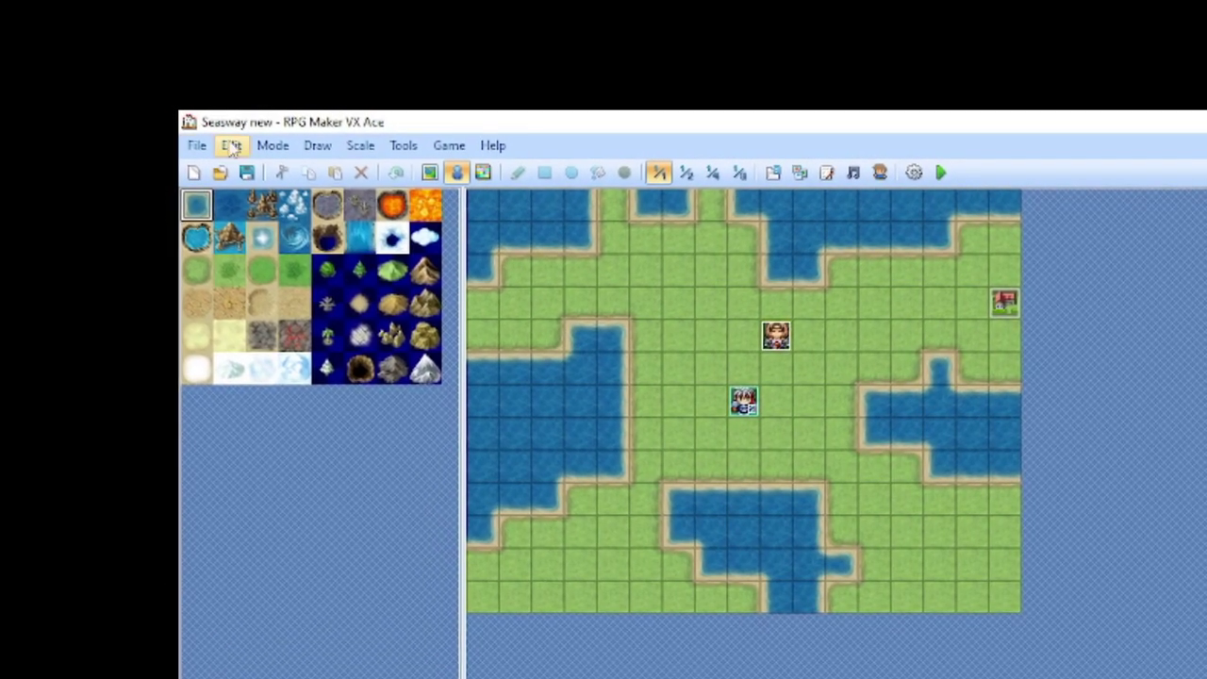
- Close the current project and open the Game project file from the SeaSway folder
left_click(195, 144)
left_click(247, 224)
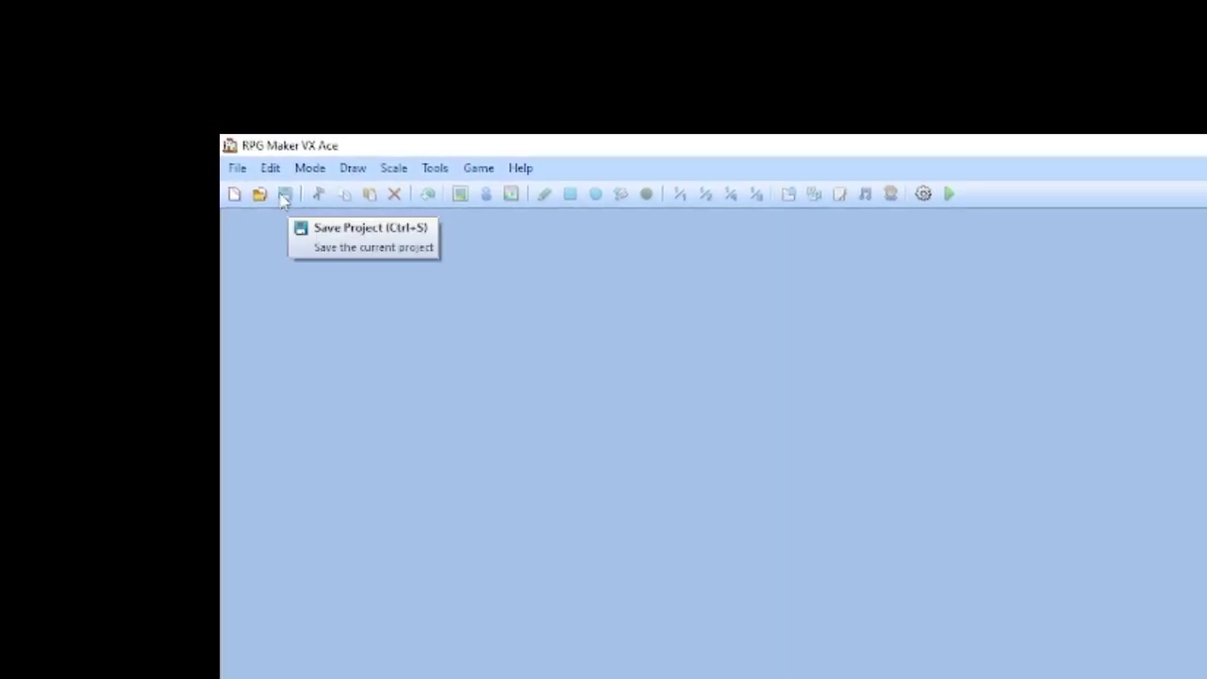
left_click(243, 171)
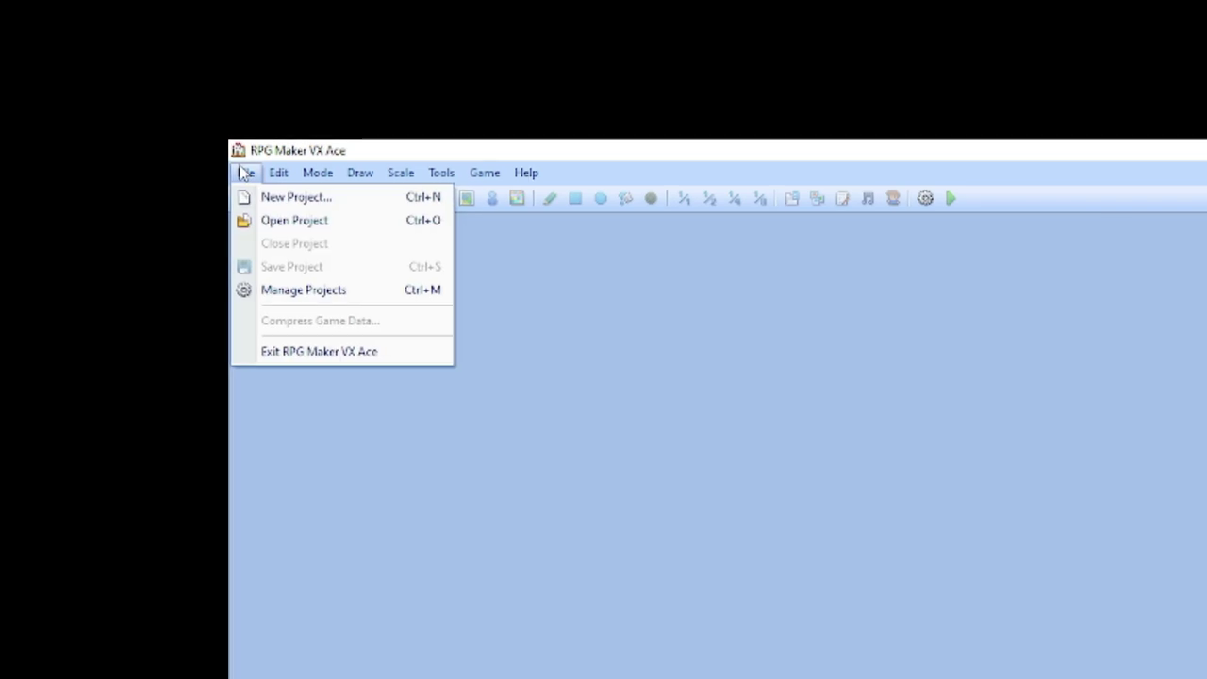
left_click(288, 217)
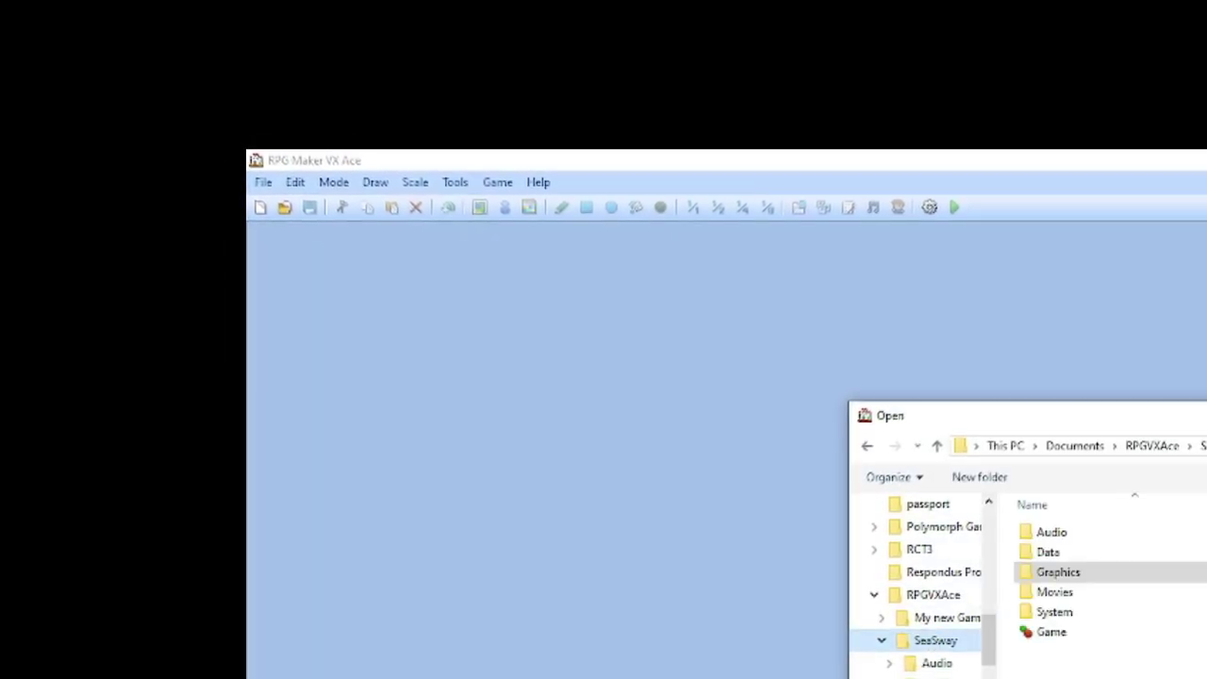
double_click(1057, 571)
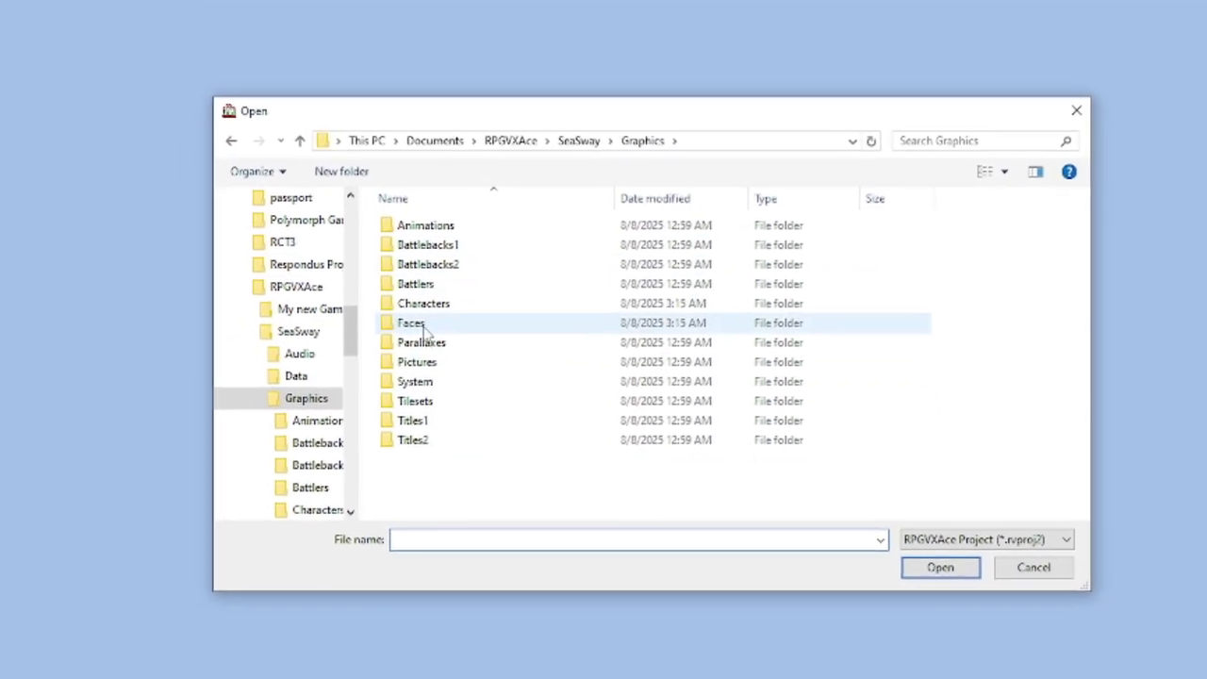
left_click(286, 326)
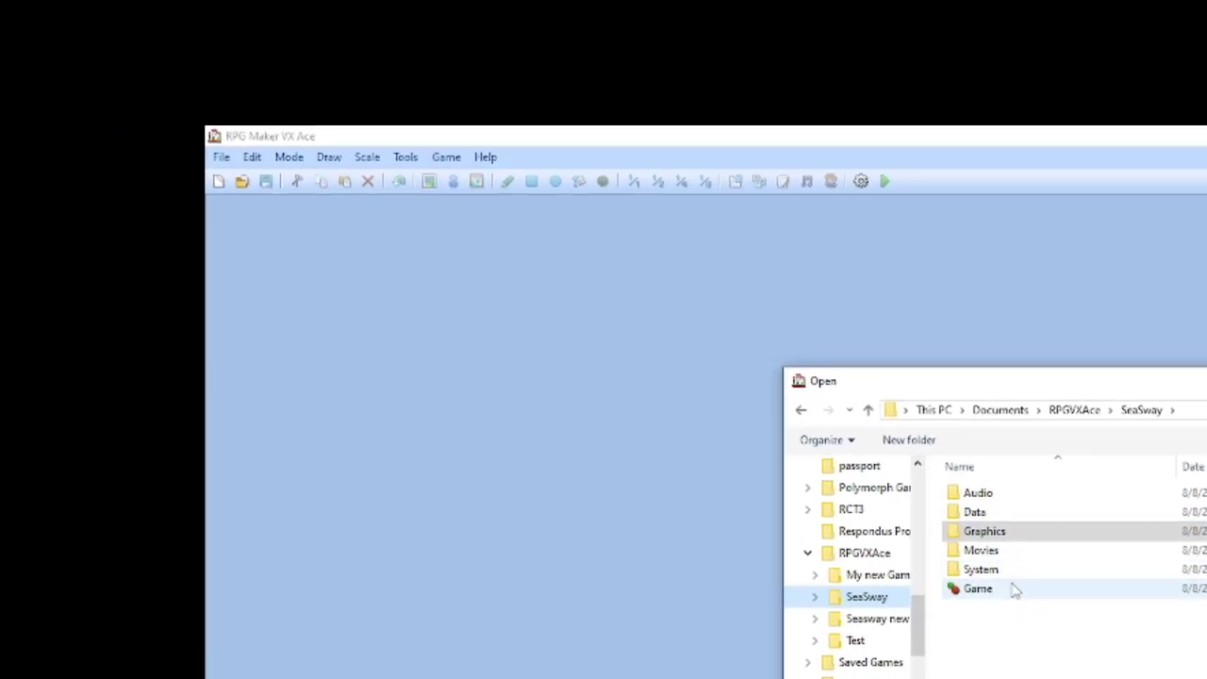
double_click(920, 561)
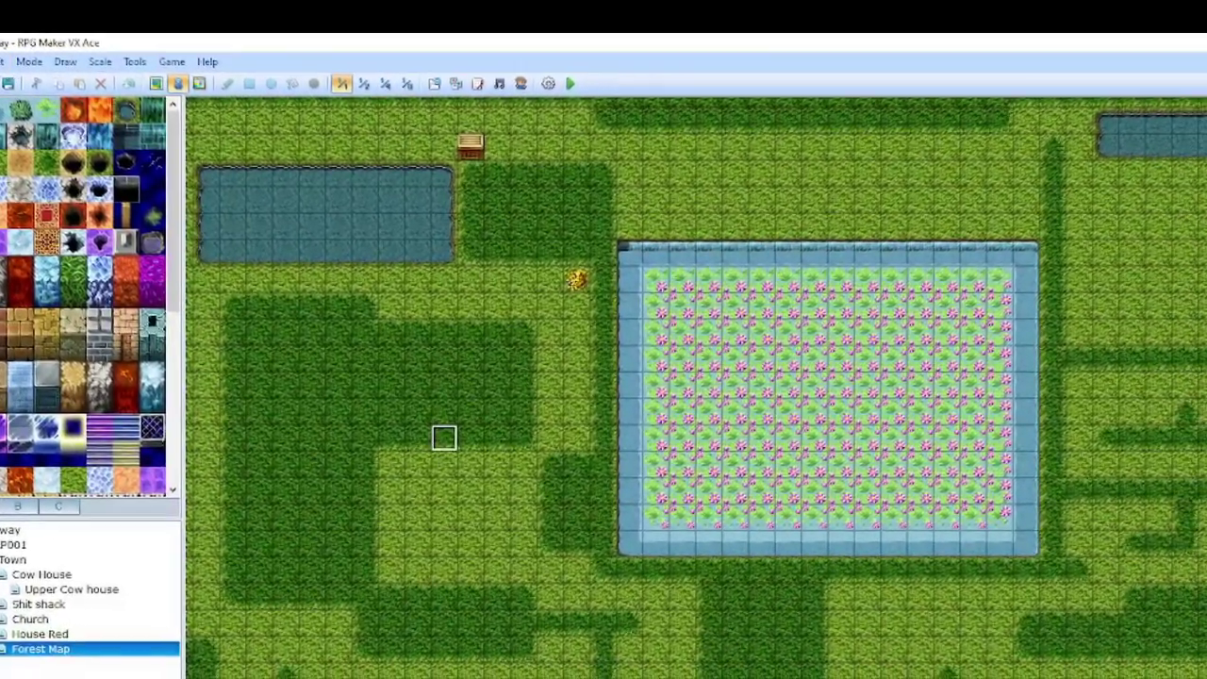
- Exit RPG Maker VX Ace and launch it again from the Steam library
left_click(32, 86)
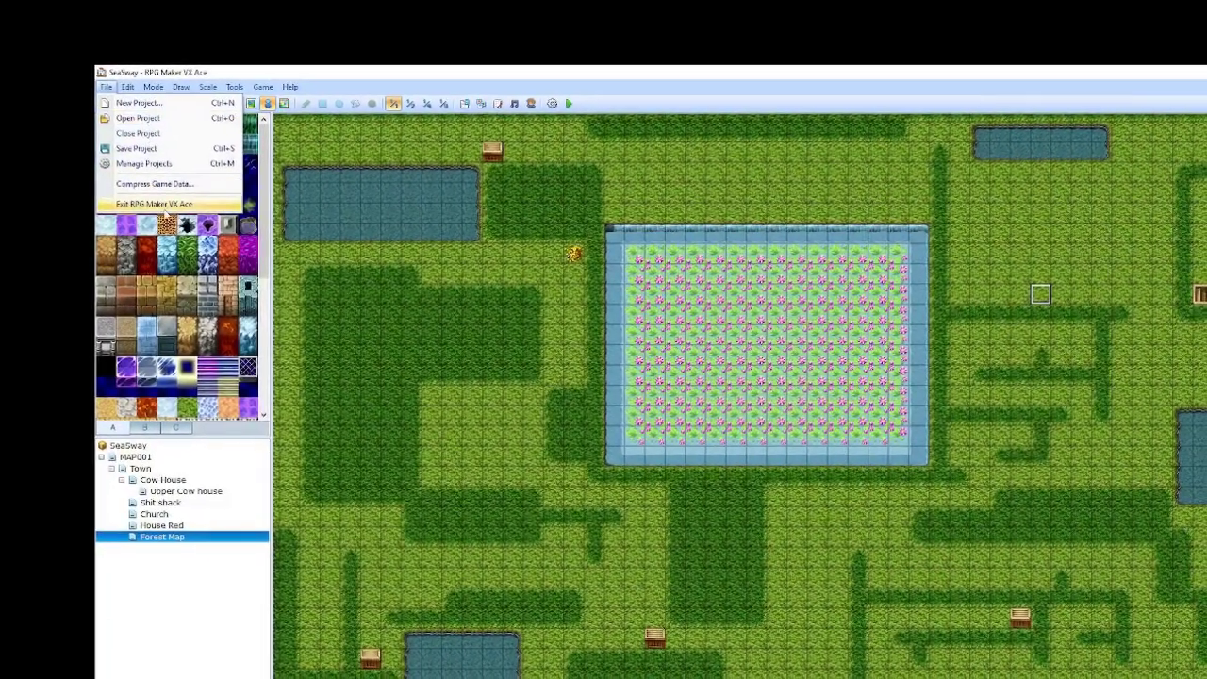
left_click(169, 211)
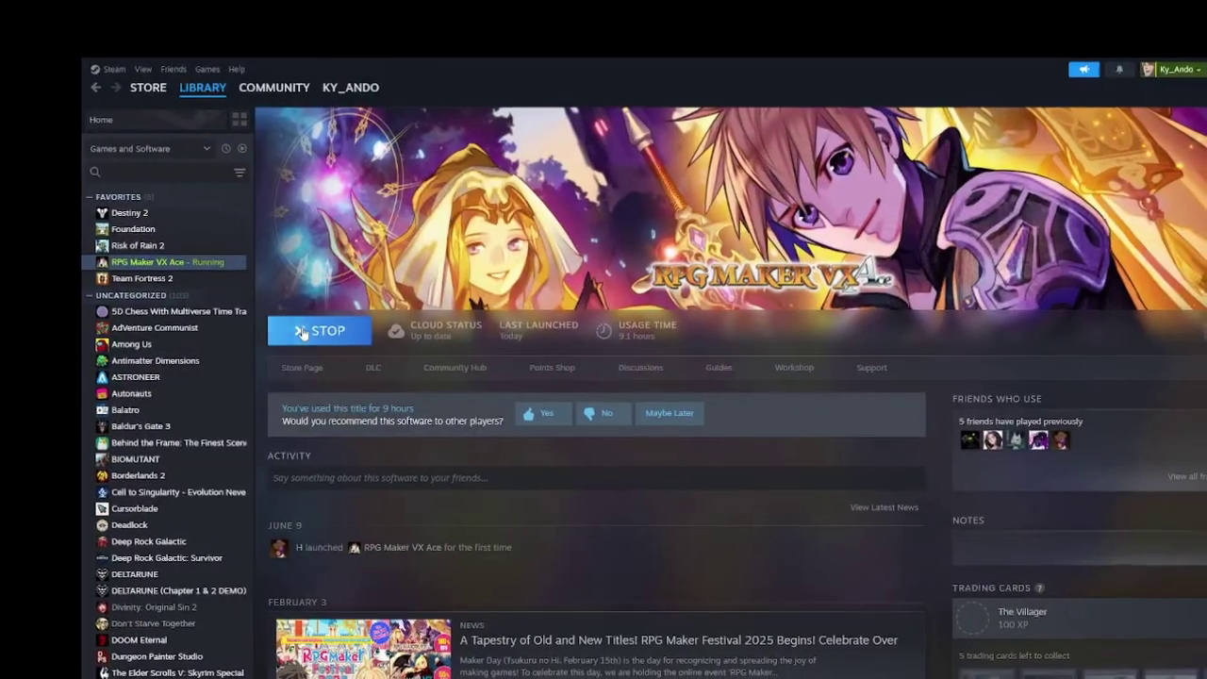
left_click(311, 335)
left_click(656, 412)
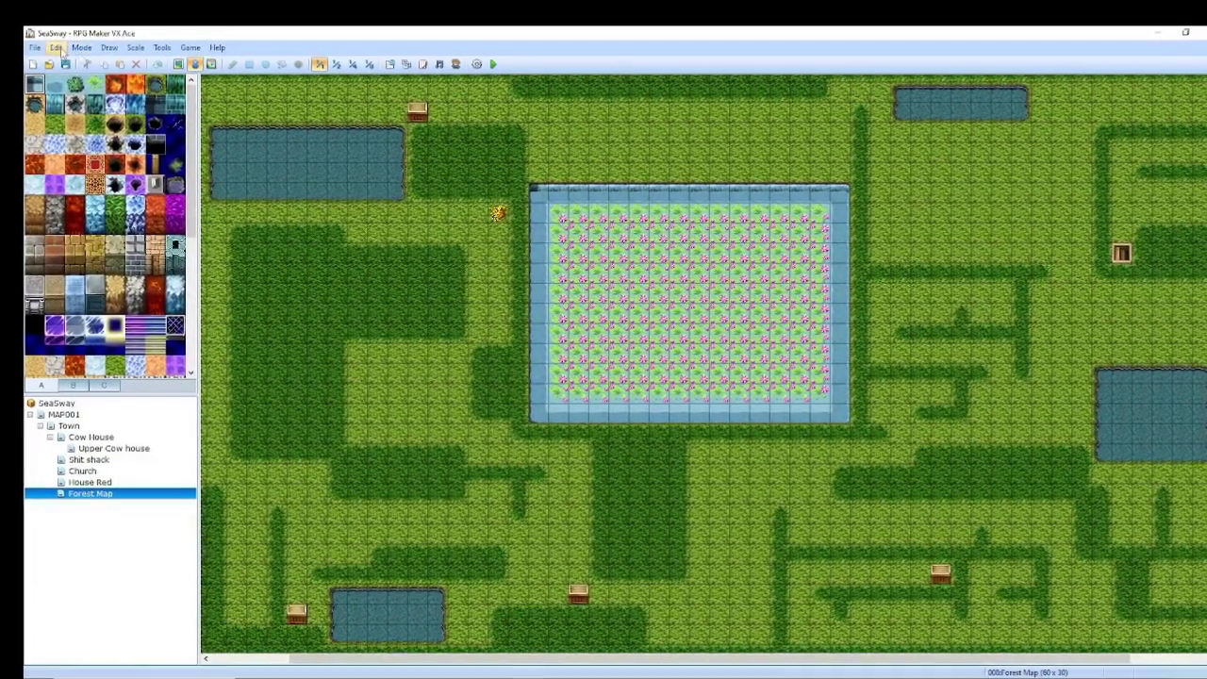
- Switch the Forest Map to map editing mode
left_click(57, 48)
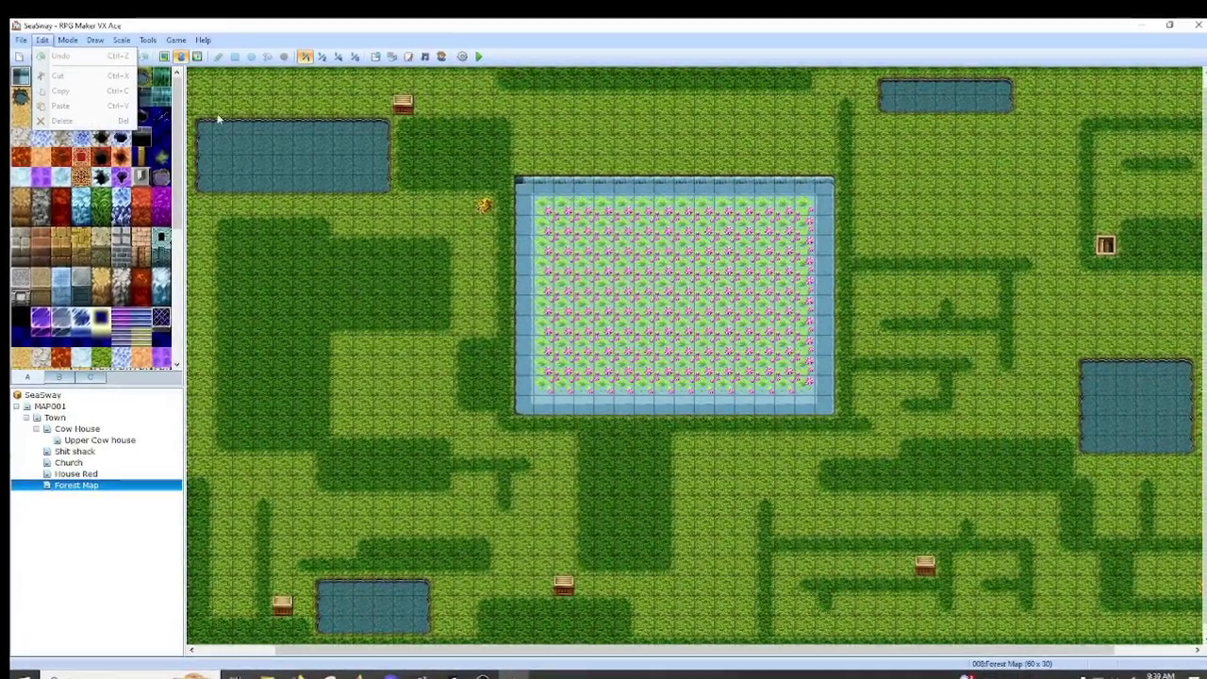
mouse_move(69, 40)
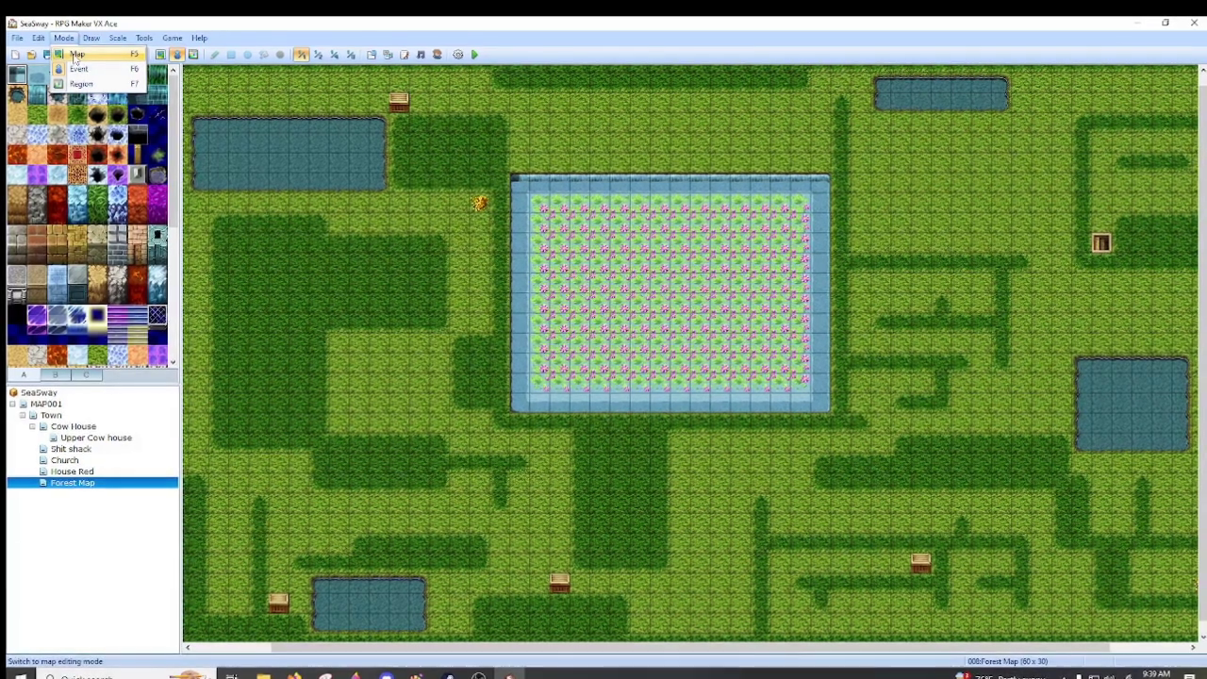
left_click(78, 56)
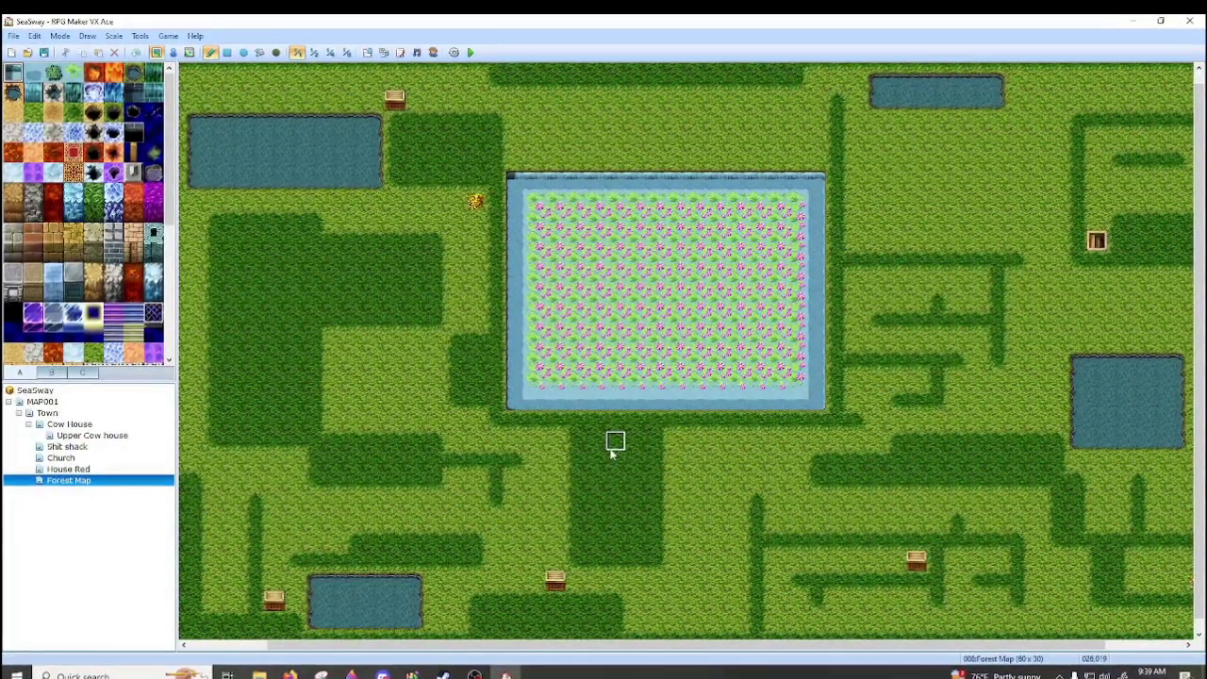
- View the Forest Map at 1:2 and 1:8 scale, then return it to 1:1
left_click(313, 52)
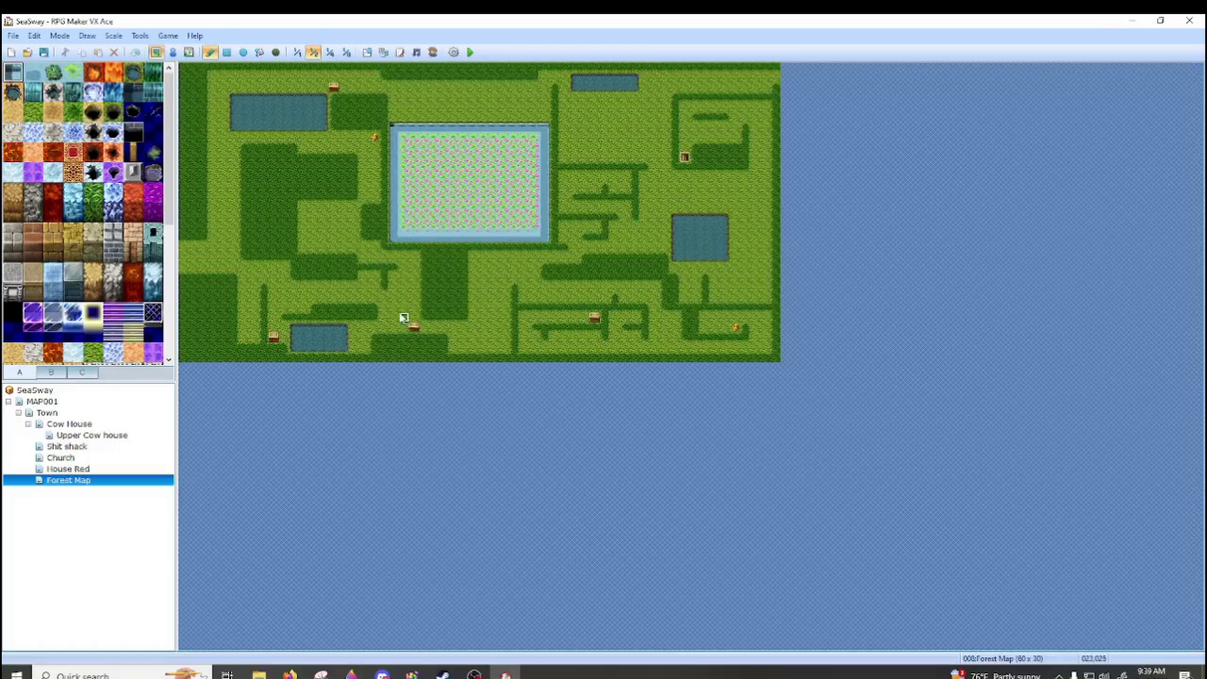
left_click(345, 51)
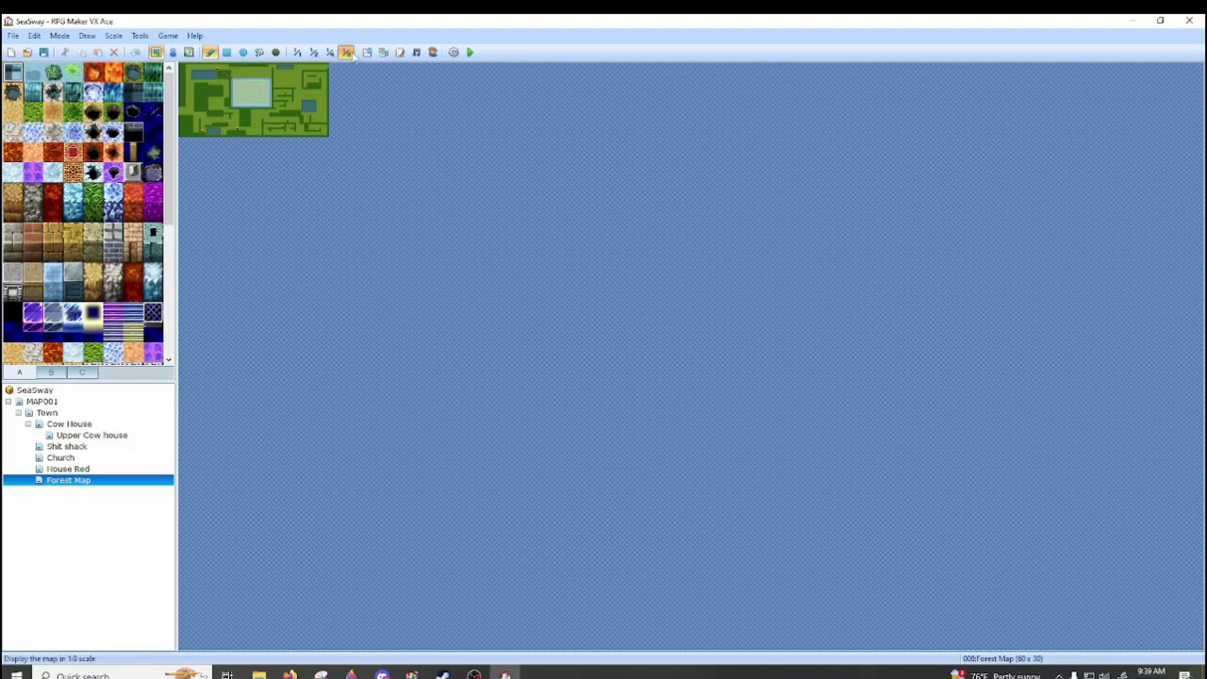
left_click(296, 52)
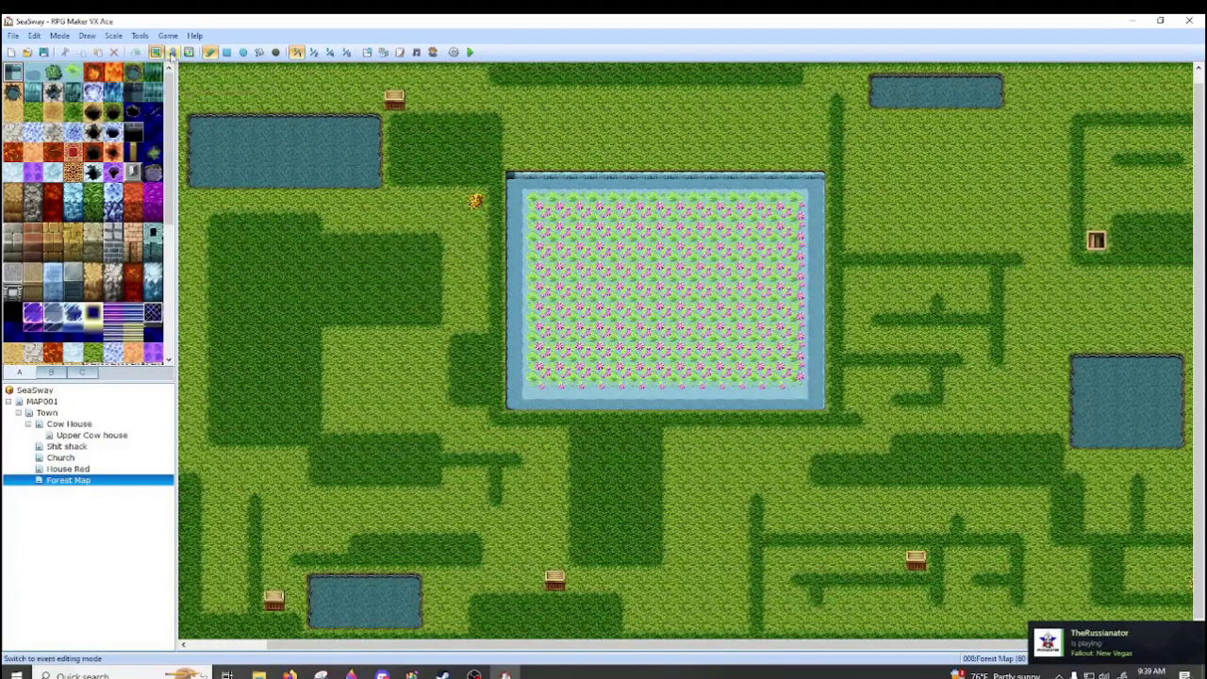
- Switch to event editing mode and examine the new event settings for a grass tile below the trees on the Town map
left_click(173, 52)
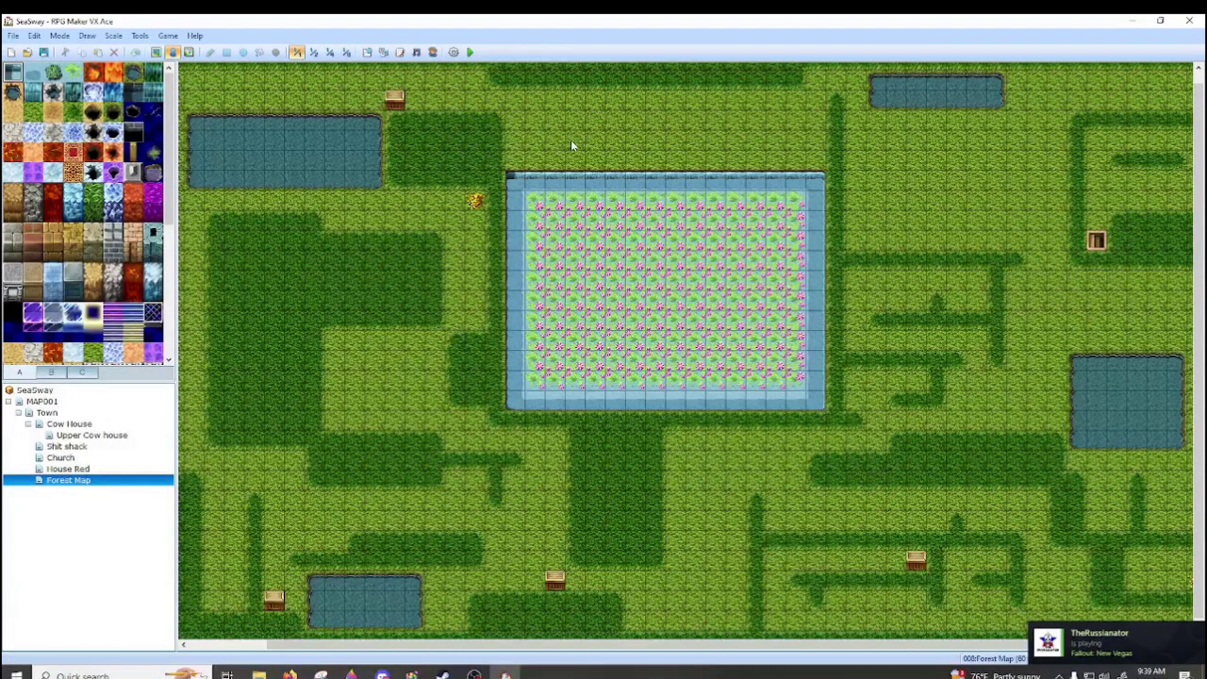
left_click(52, 414)
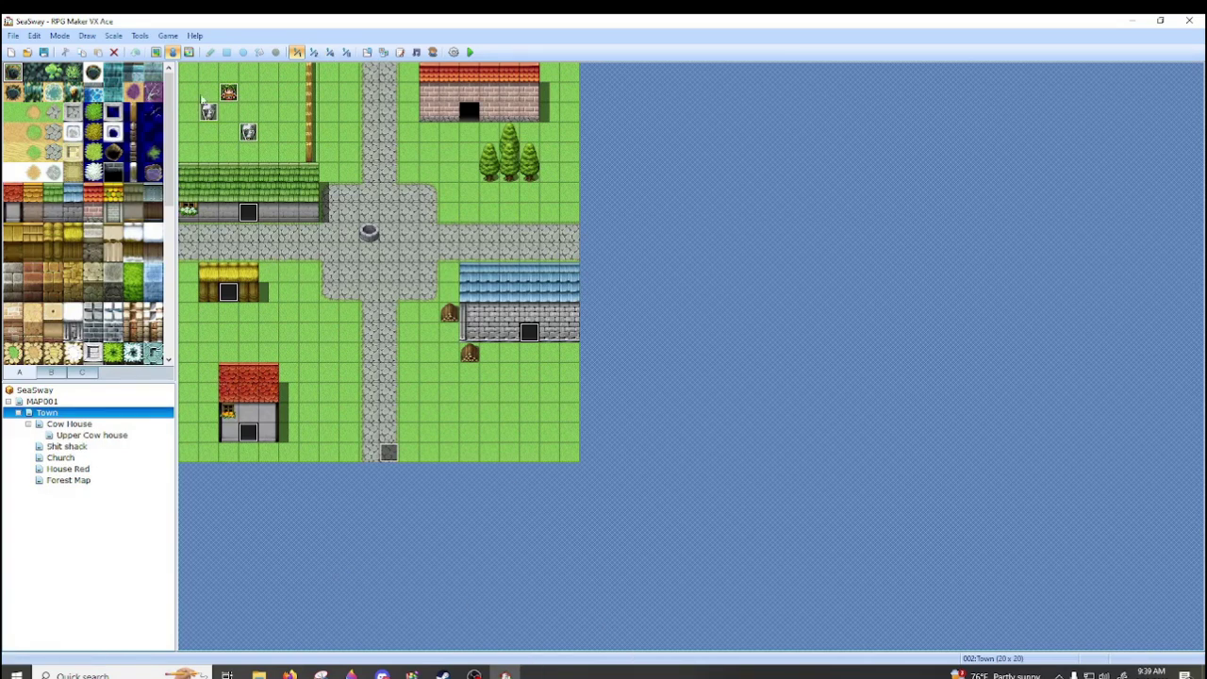
right_click(483, 198)
left_click(500, 203)
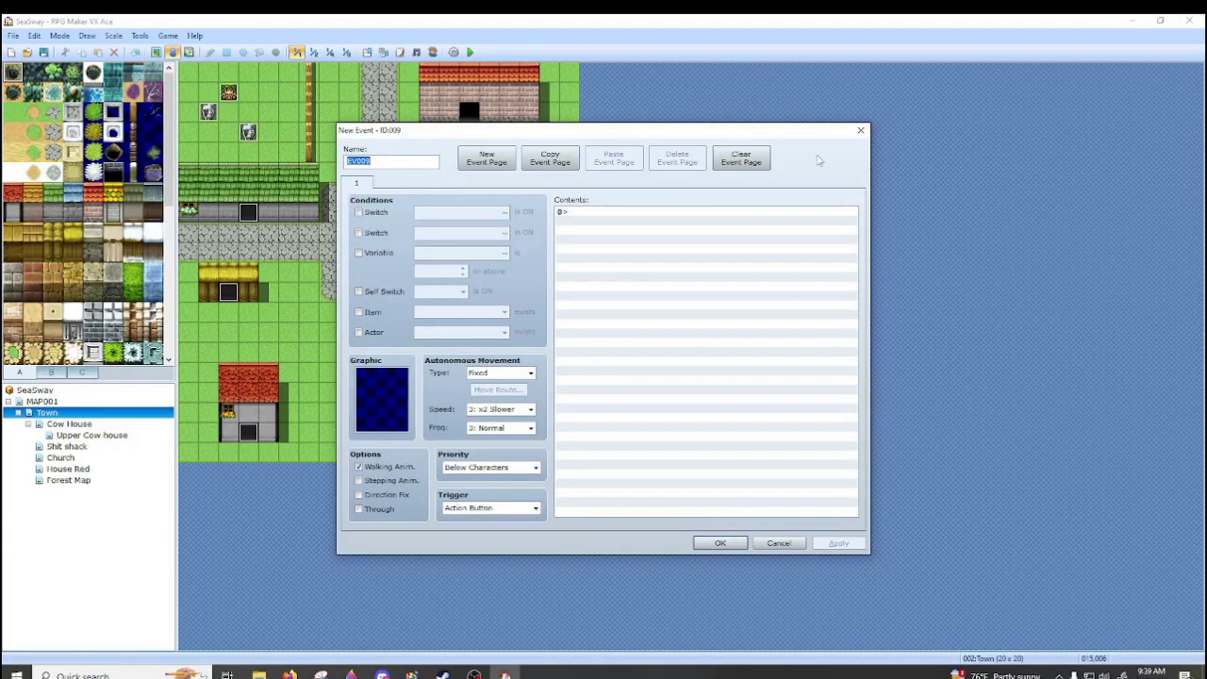
left_click(860, 130)
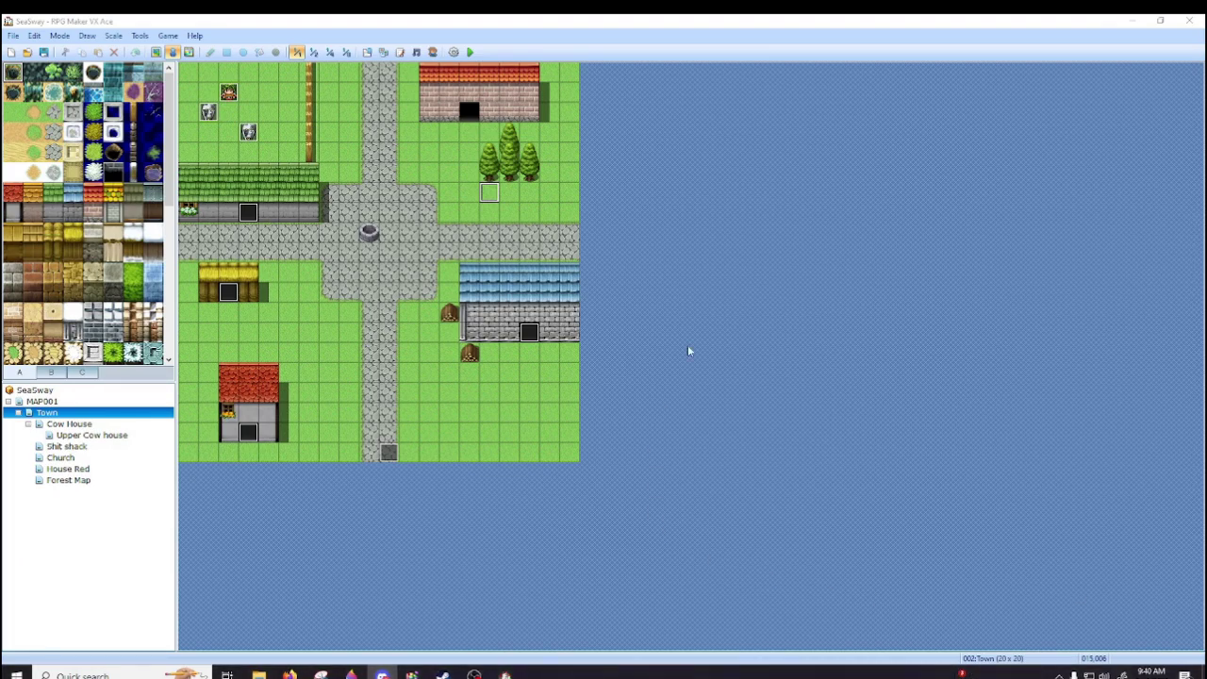
- Switch to region editing mode and browse the project's maps from MAP001 through Town and the interiors to Forest Map
left_click(189, 54)
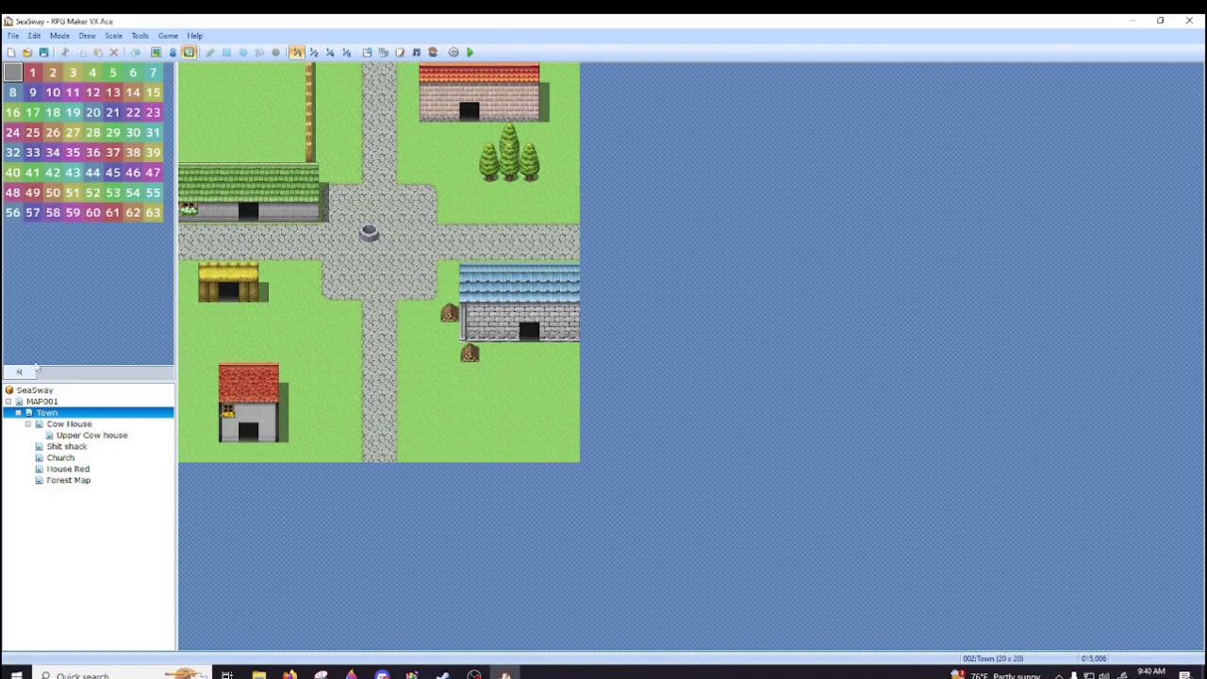
left_click(43, 401)
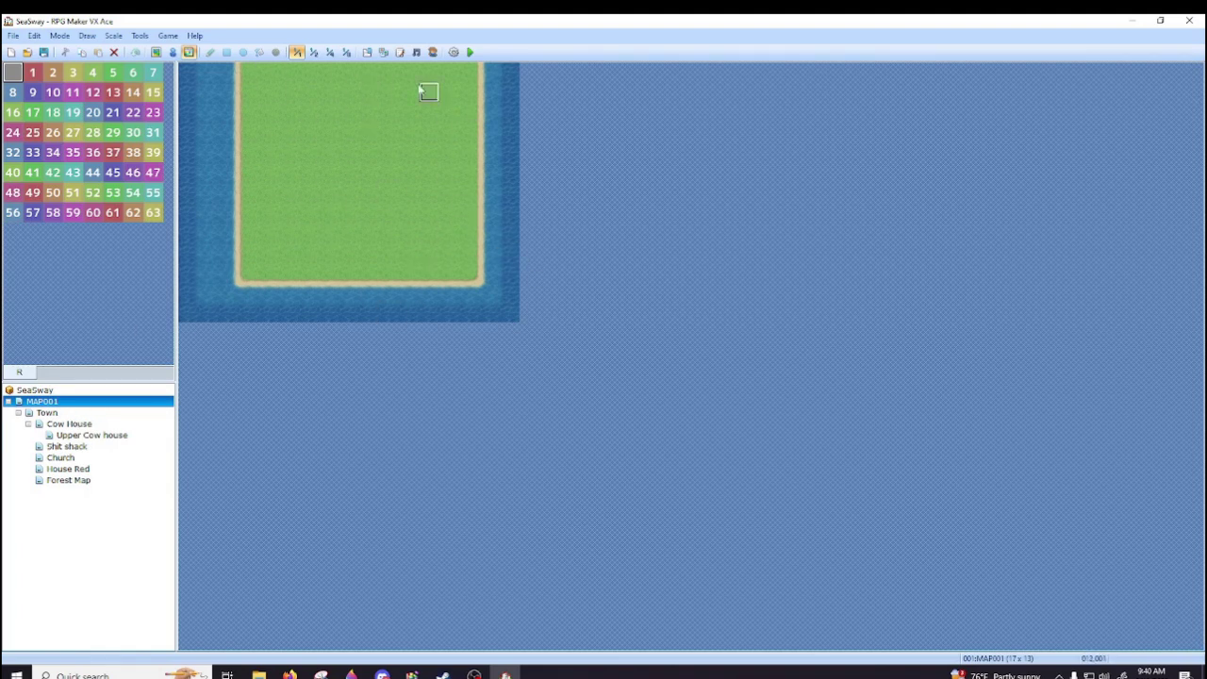
left_click(54, 415)
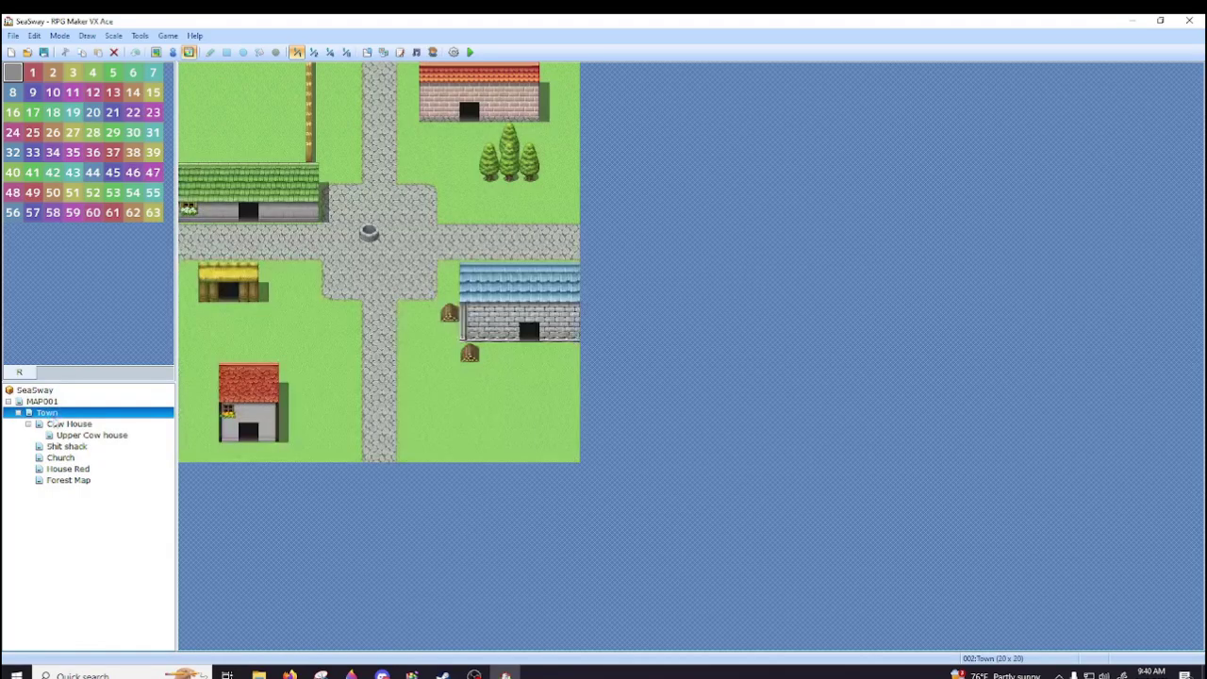
left_click(71, 424)
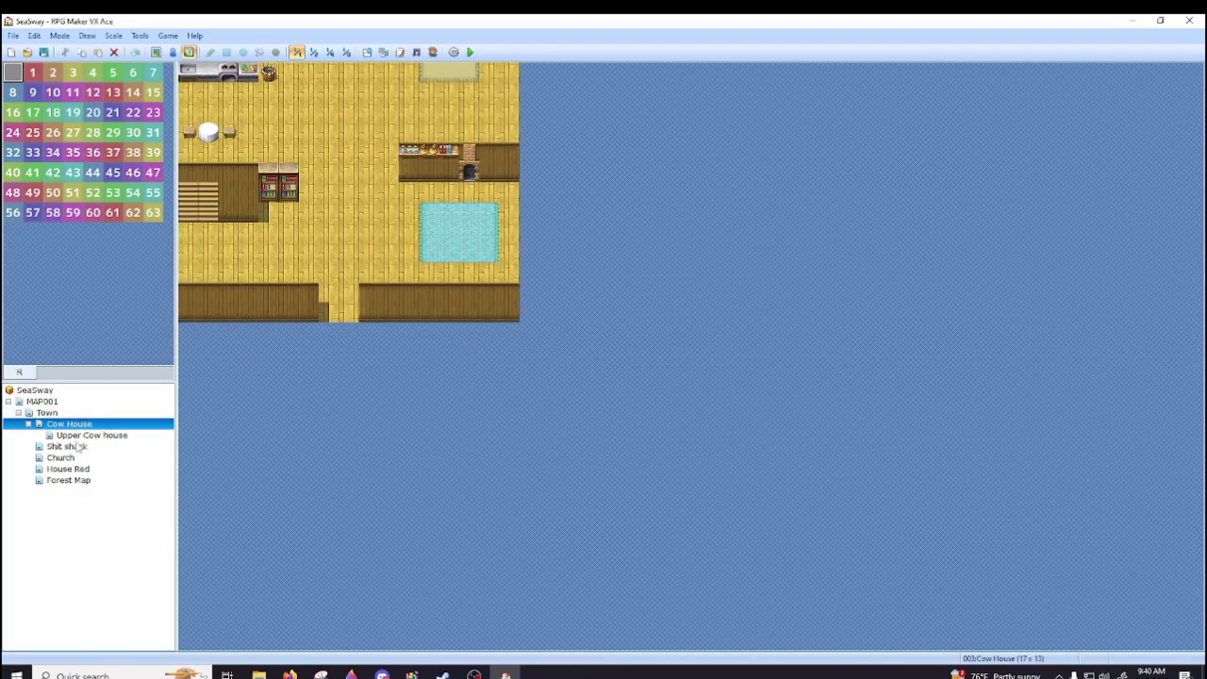
left_click(75, 436)
left_click(78, 446)
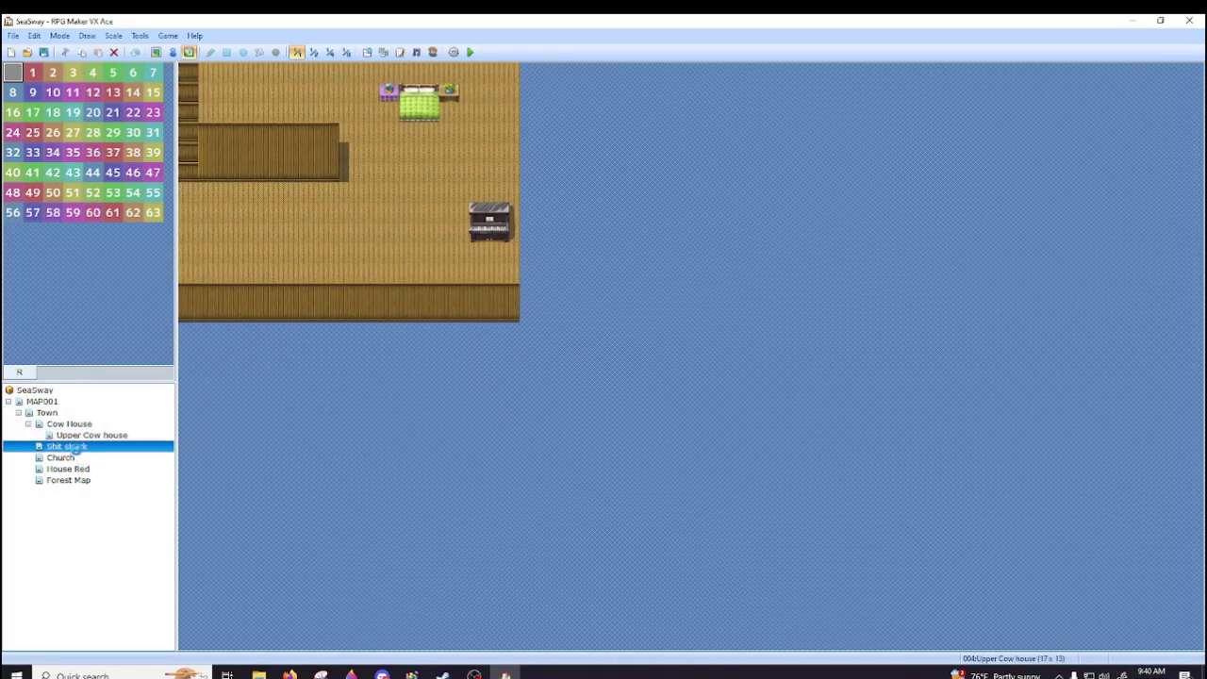
left_click(77, 458)
left_click(74, 469)
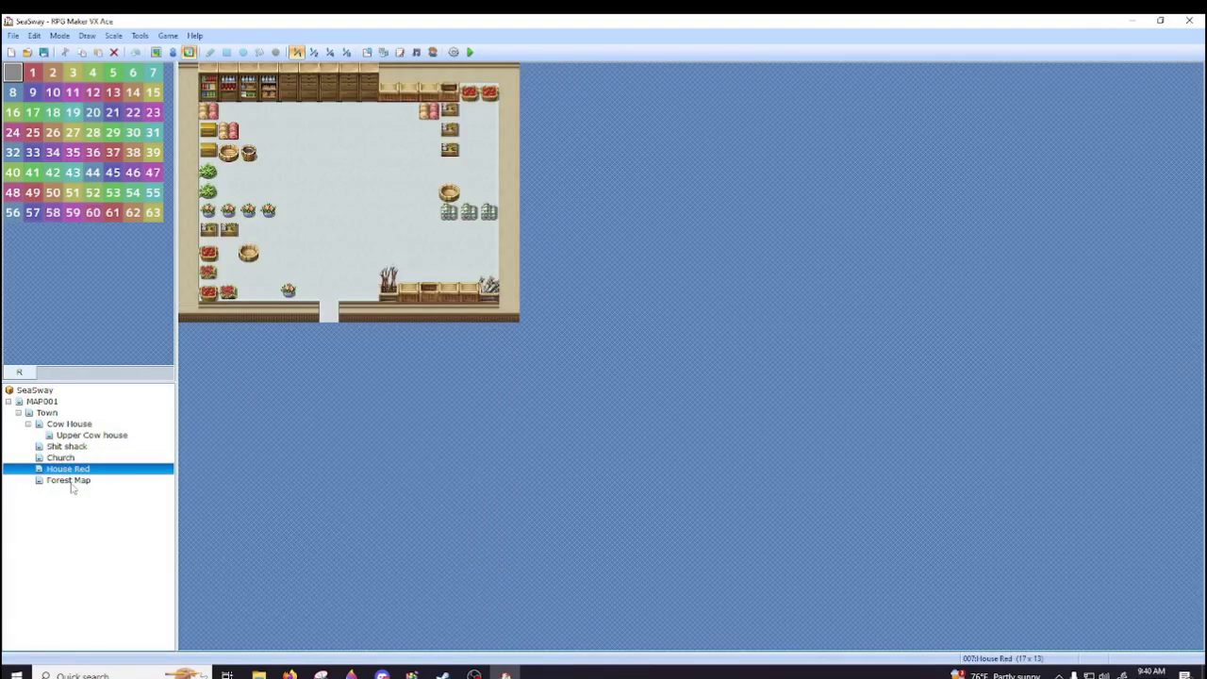
left_click(70, 482)
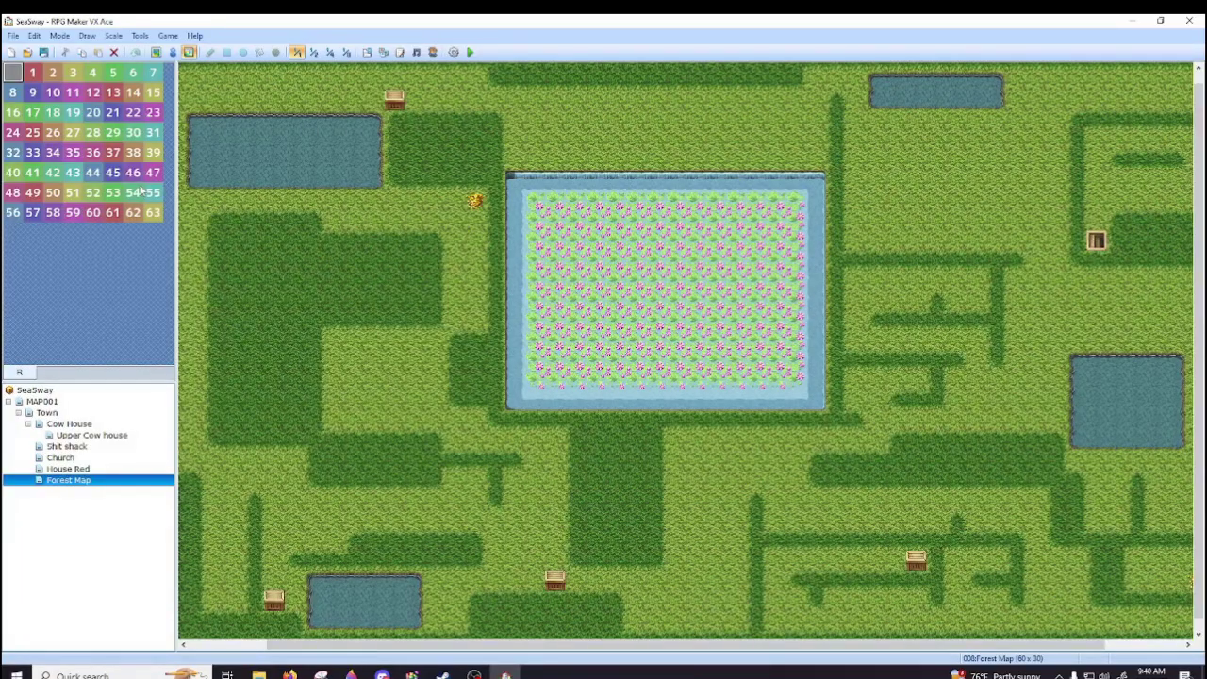
- Return the Forest Map to map editing mode and look over the available drawing tools and editing modes
left_click(88, 36)
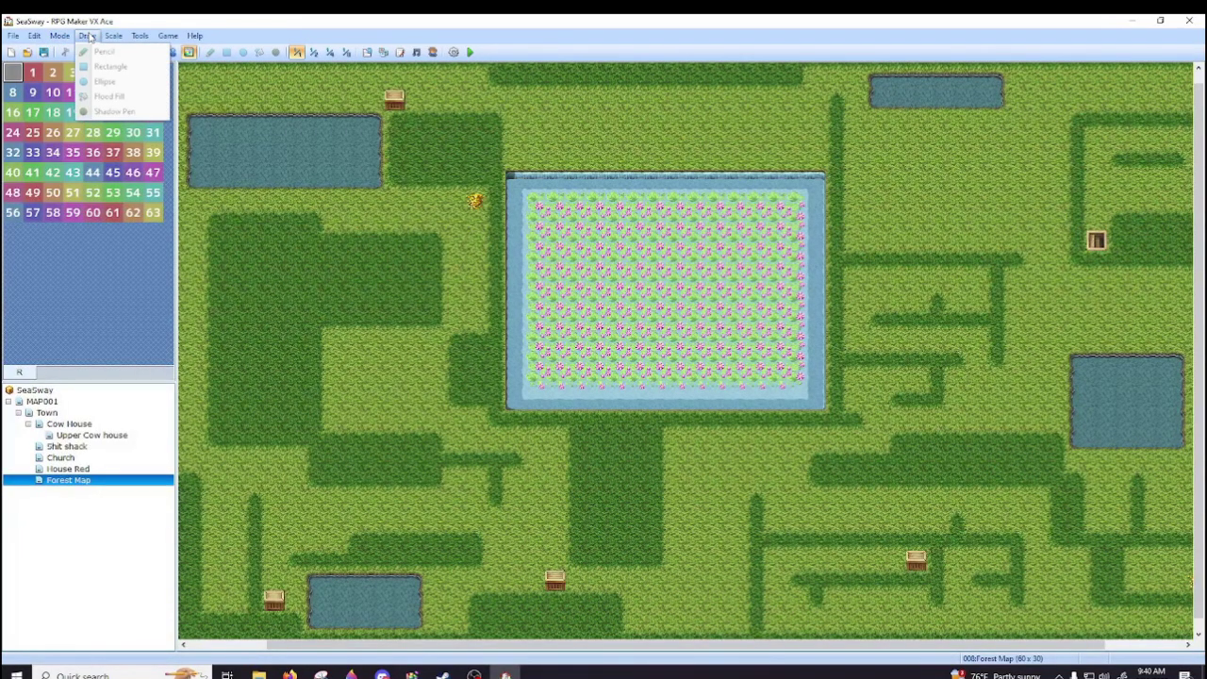
left_click(157, 54)
left_click(58, 36)
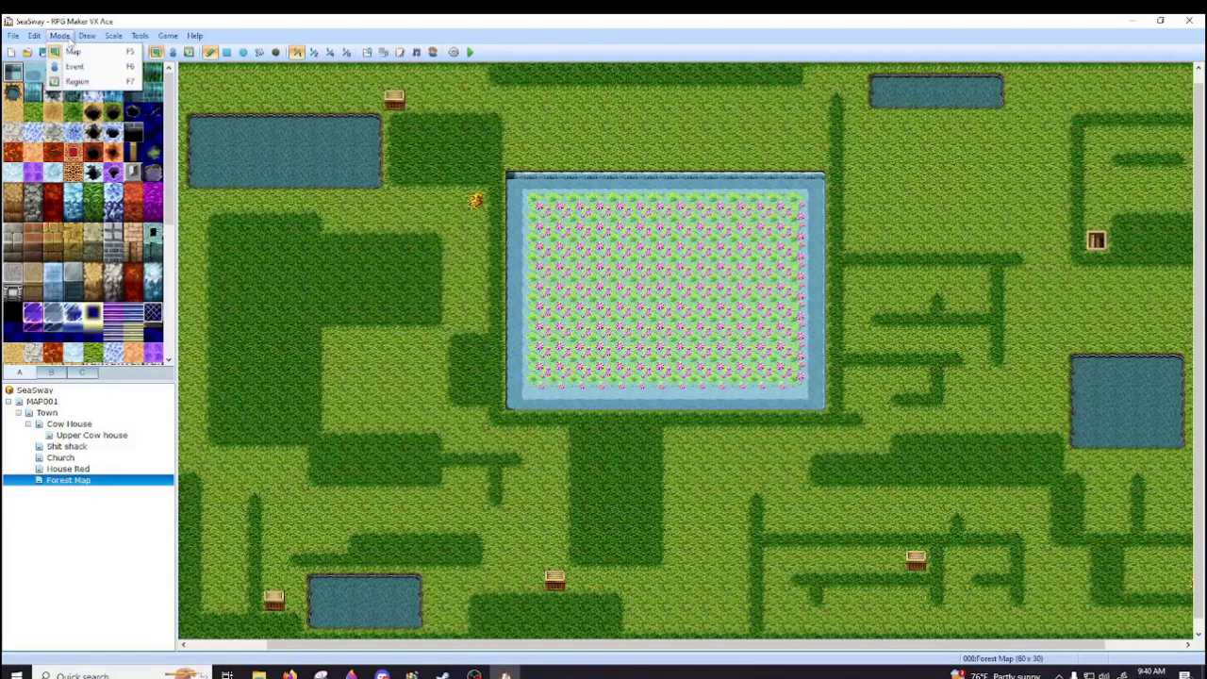
mouse_move(111, 35)
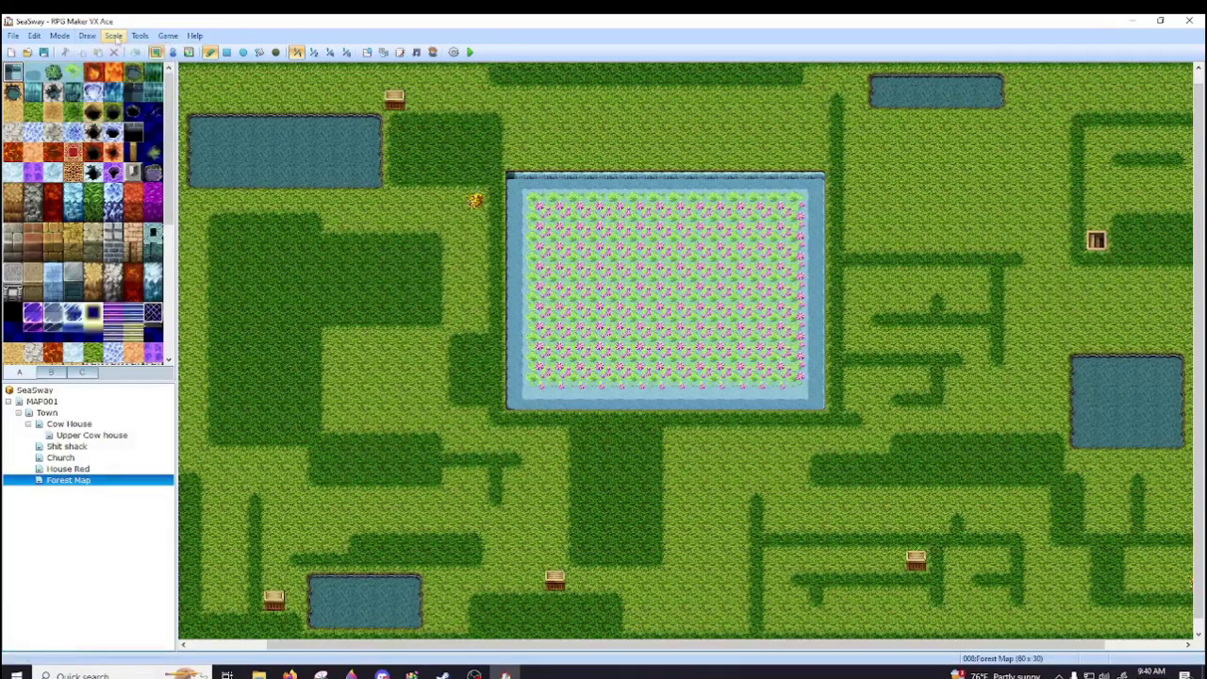
- View the whole Forest Map at 1:8 scale, then return it to 1:1
left_click(113, 35)
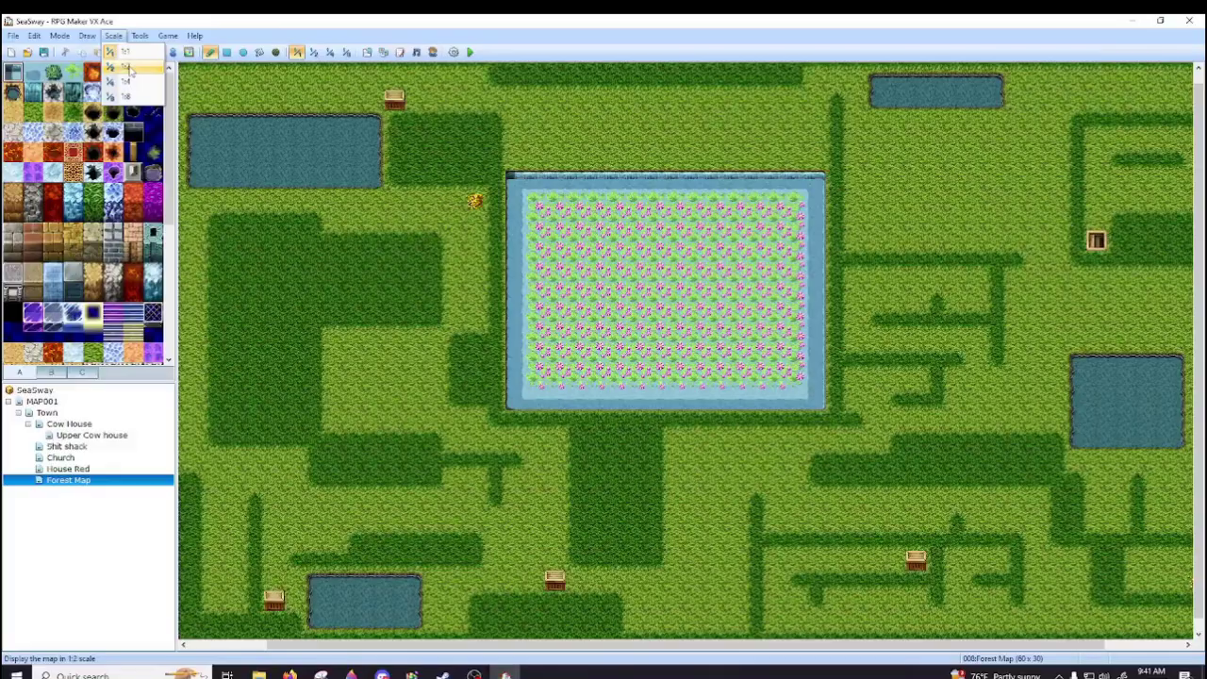
left_click(132, 97)
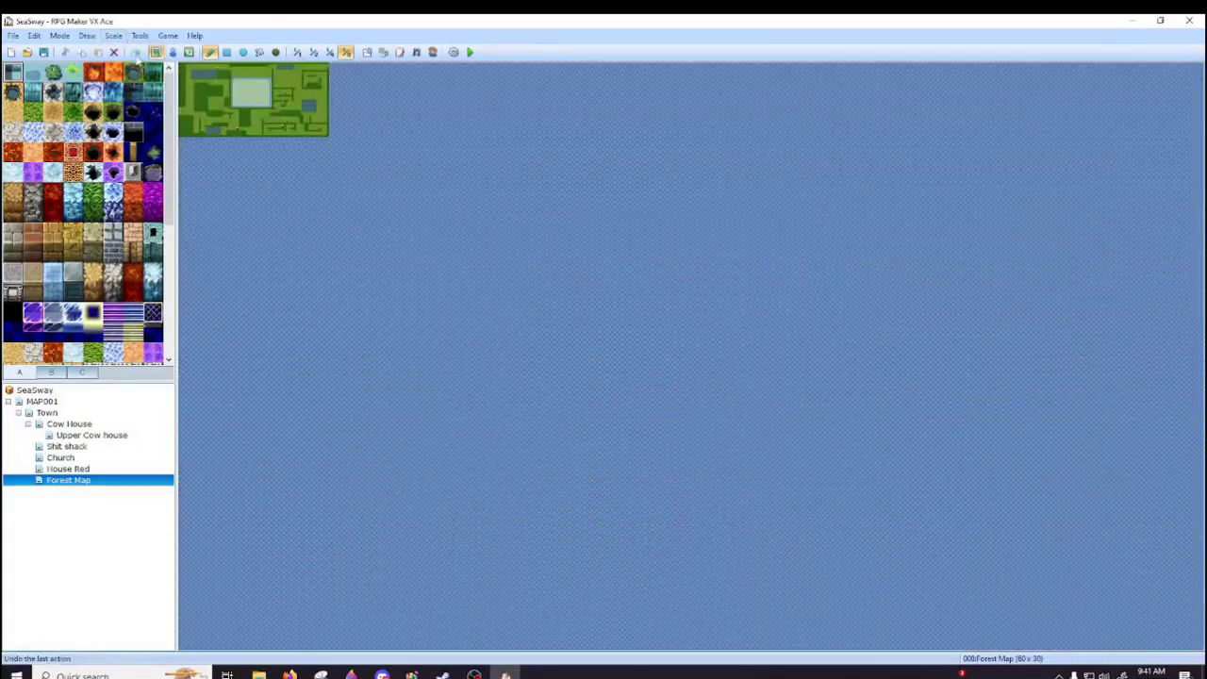
left_click(113, 35)
left_click(122, 53)
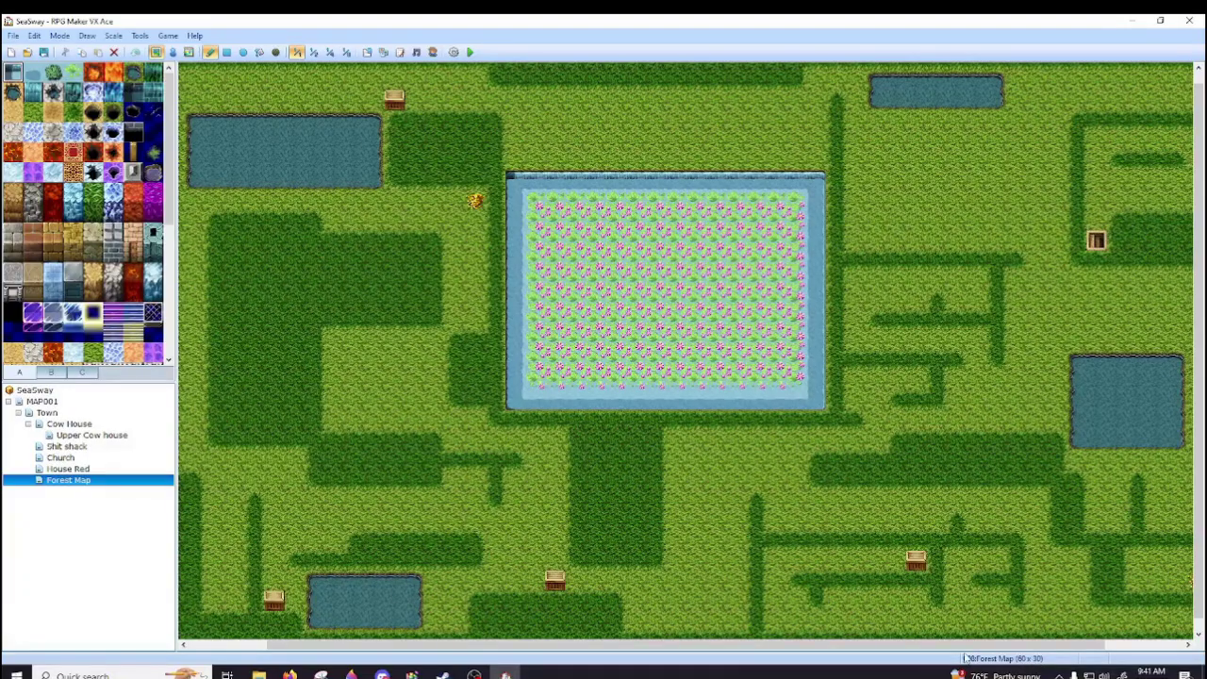
mouse_move(967, 644)
left_mouse_down()
mouse_move(907, 645)
mouse_move(1043, 646)
mouse_move(964, 647)
left_mouse_up()
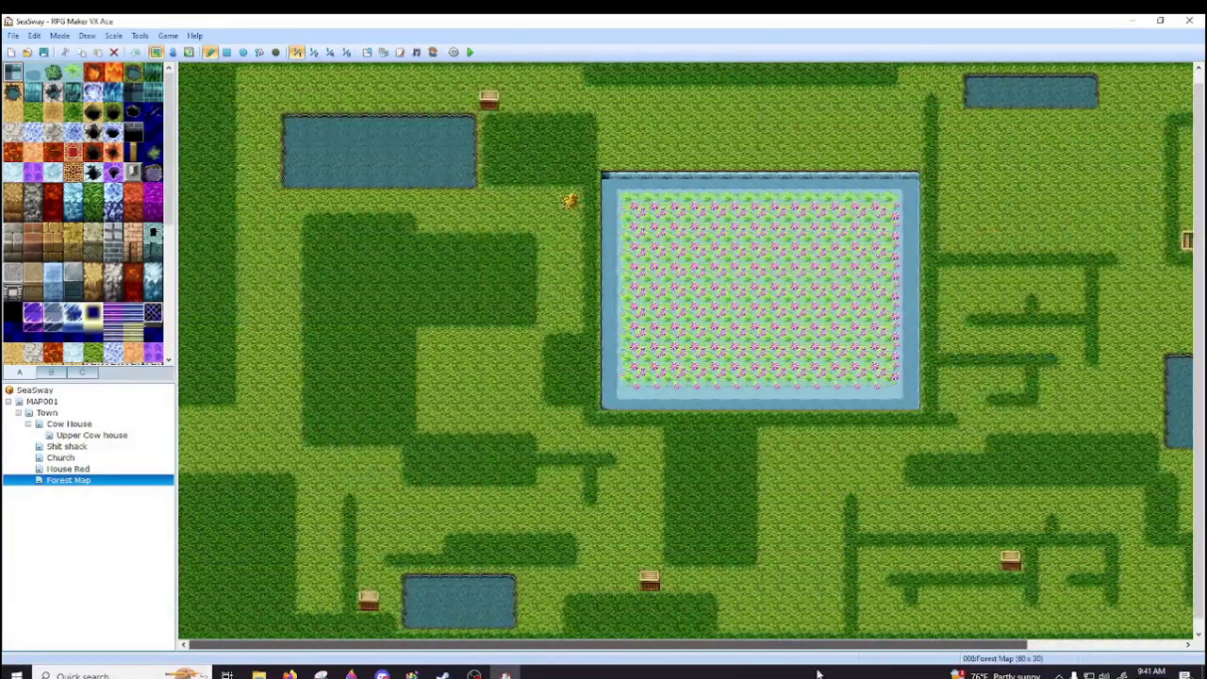
- Open the database and browse the settings of the default actors, from 002 down to 010
left_click(139, 36)
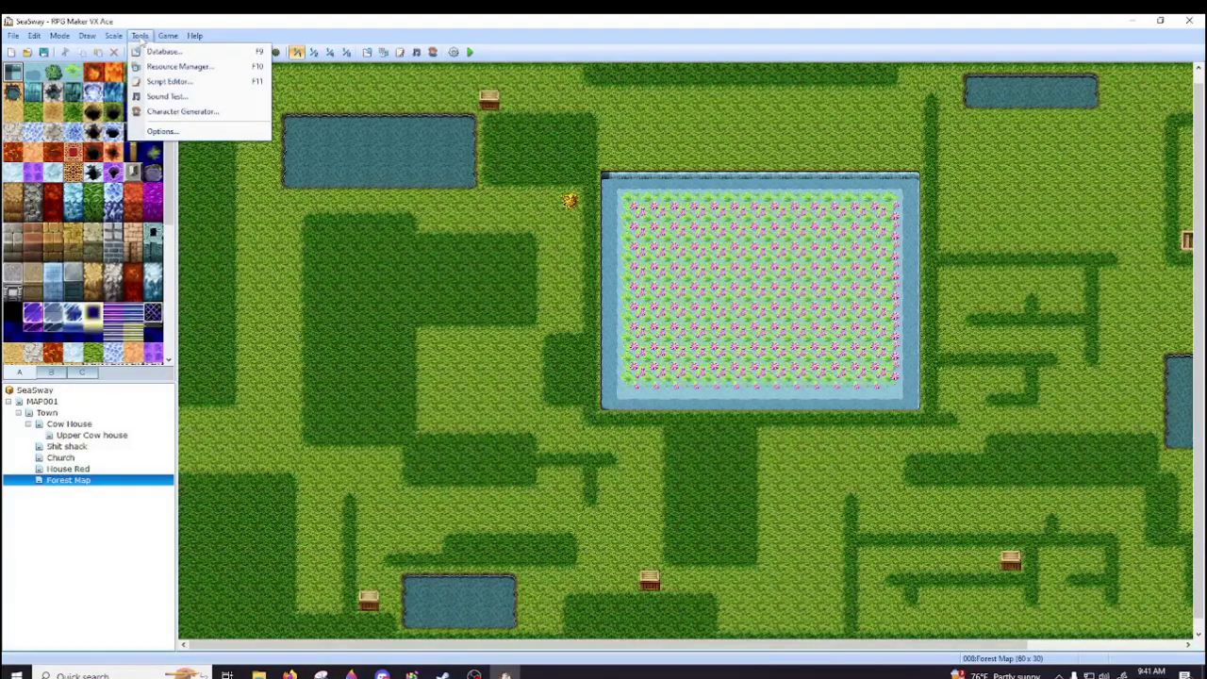
left_click(162, 51)
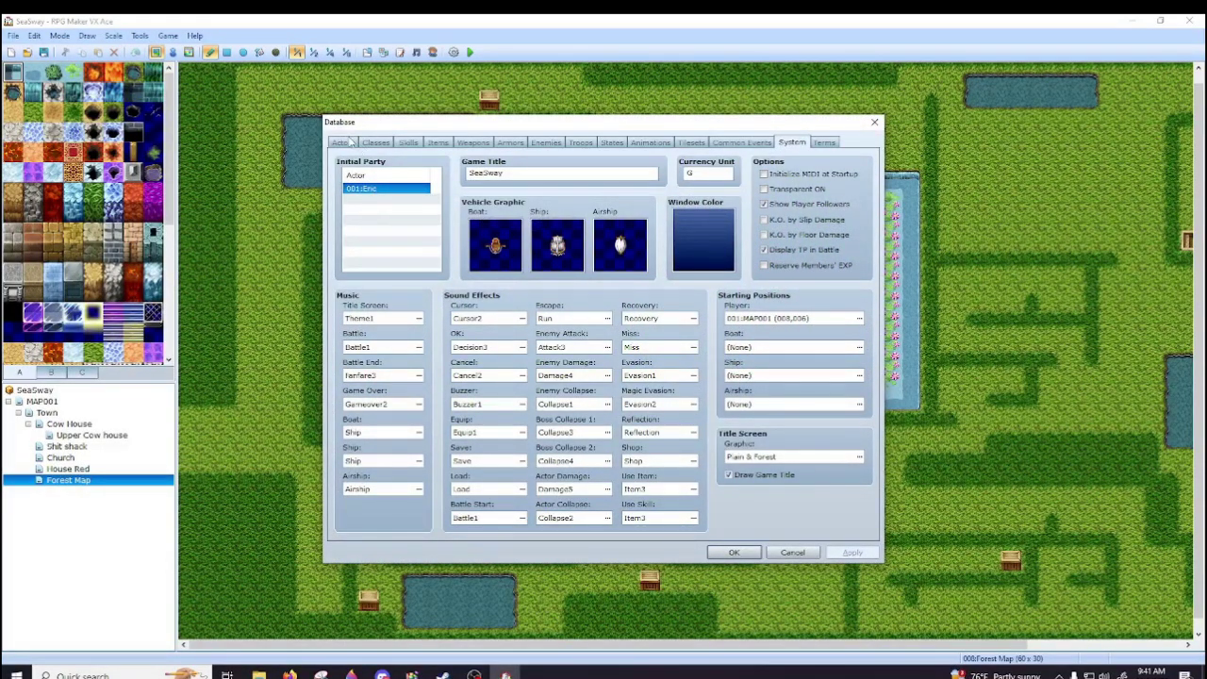
left_click(343, 142)
left_click(386, 194)
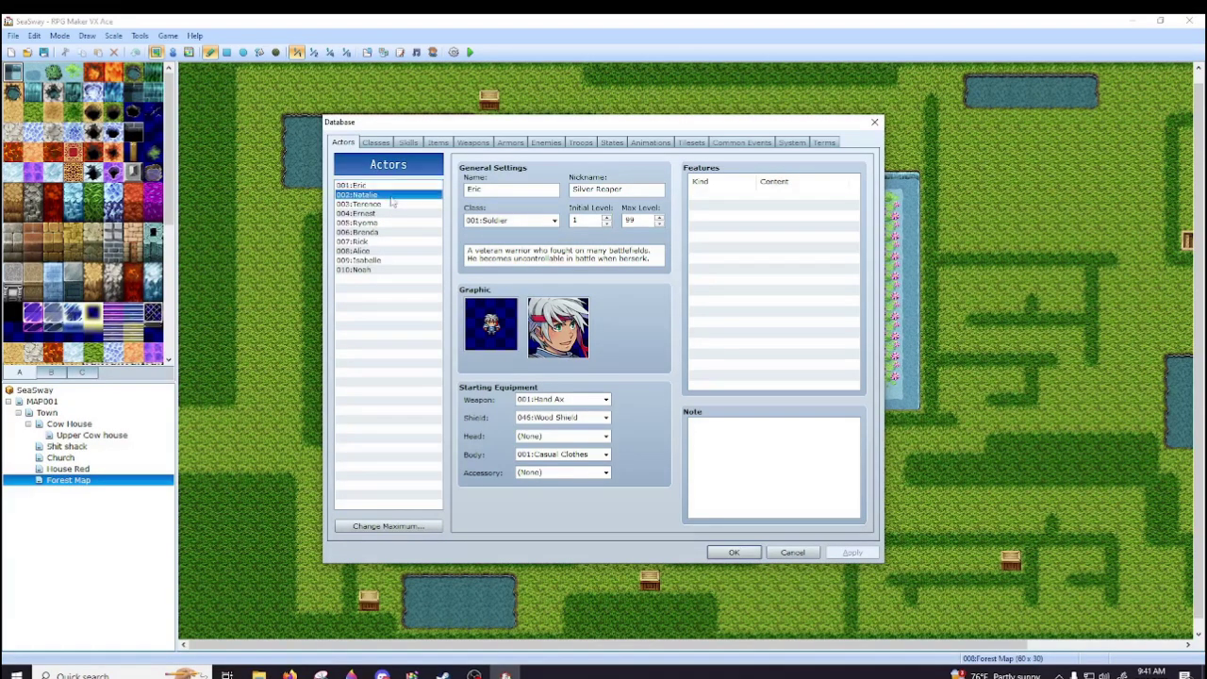
left_click(391, 204)
left_click(397, 214)
left_click(398, 222)
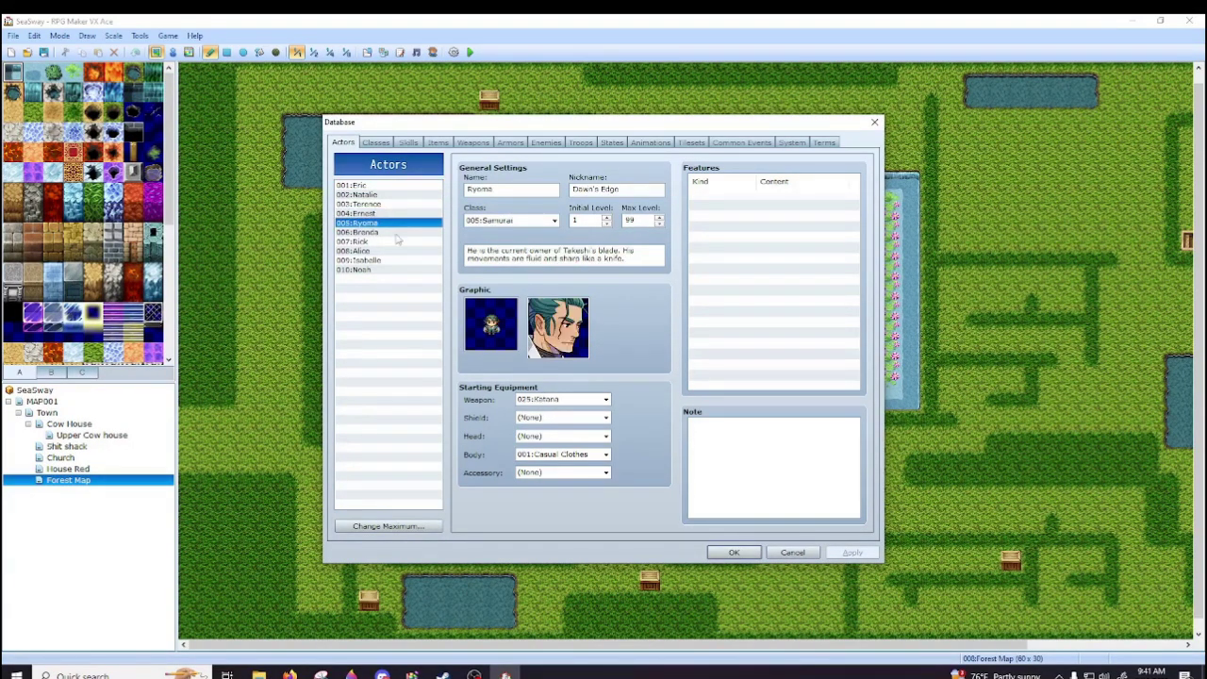
left_click(398, 232)
left_click(397, 241)
left_click(396, 251)
left_click(396, 270)
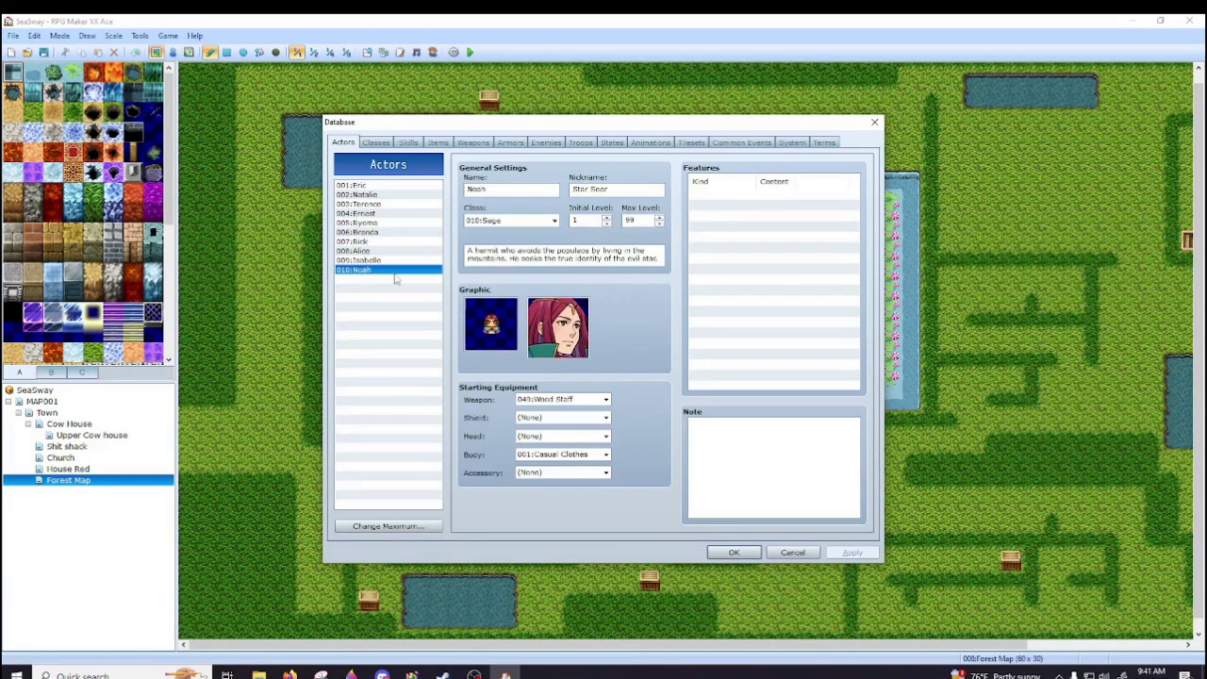
left_click(393, 260)
left_click(387, 250)
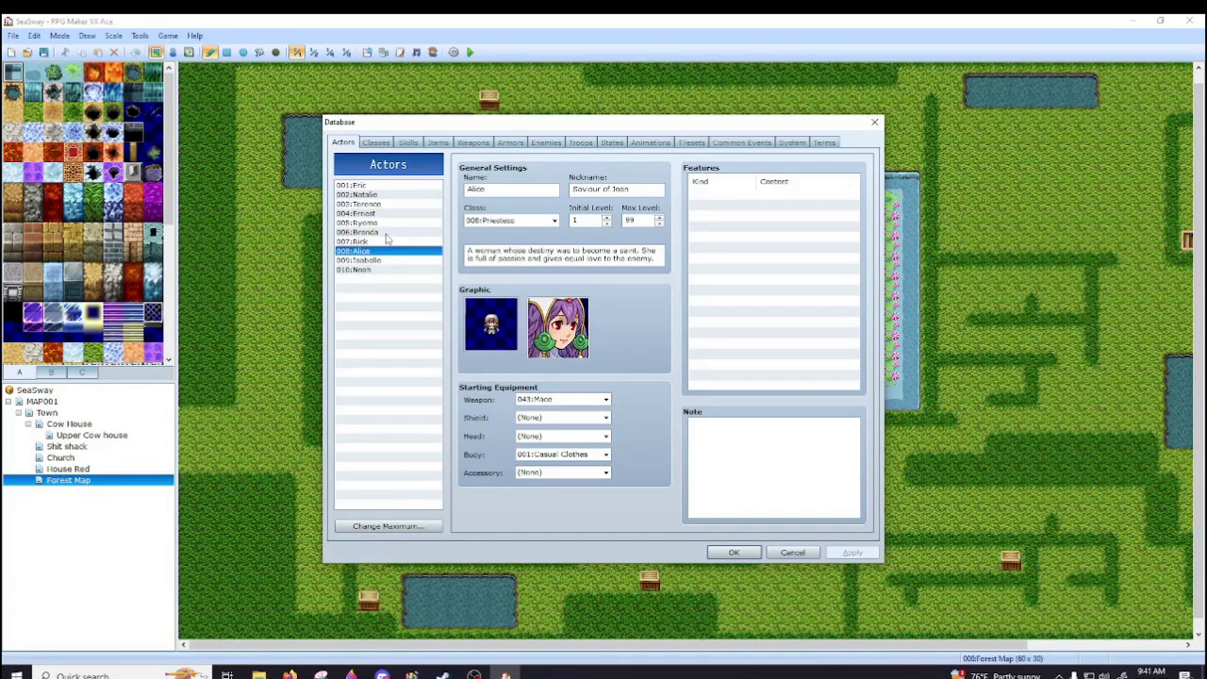
- Compare the general settings of actors 001 and 002
left_click(387, 185)
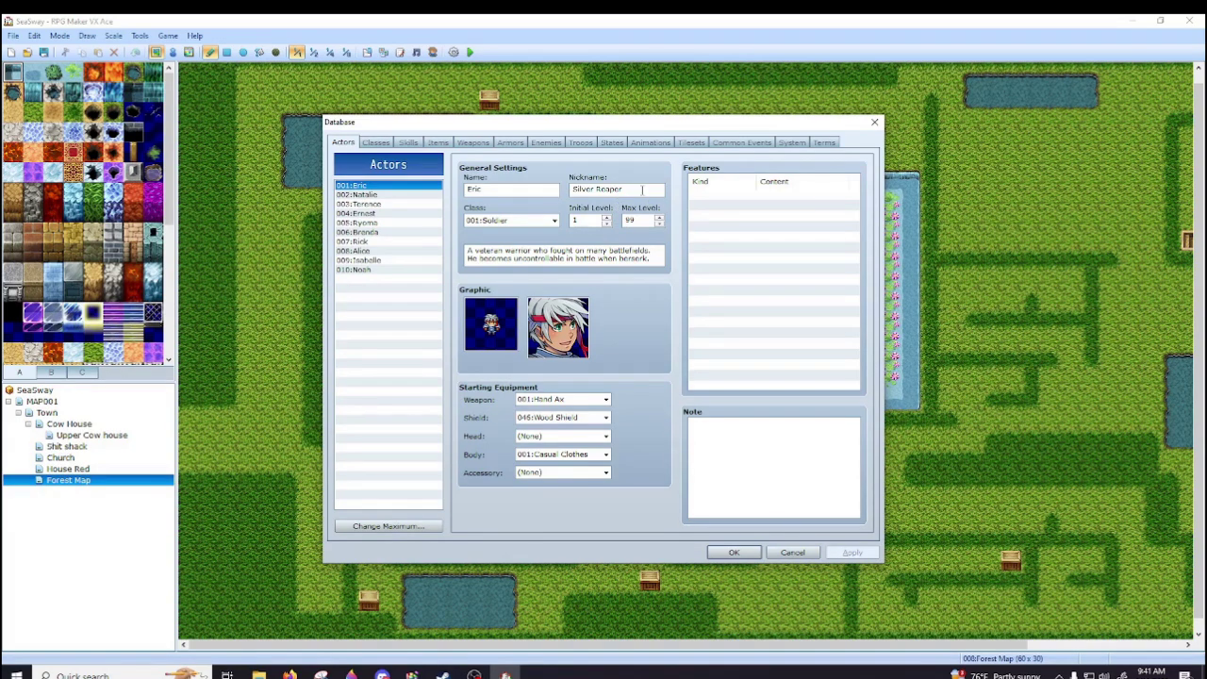
left_click(401, 195)
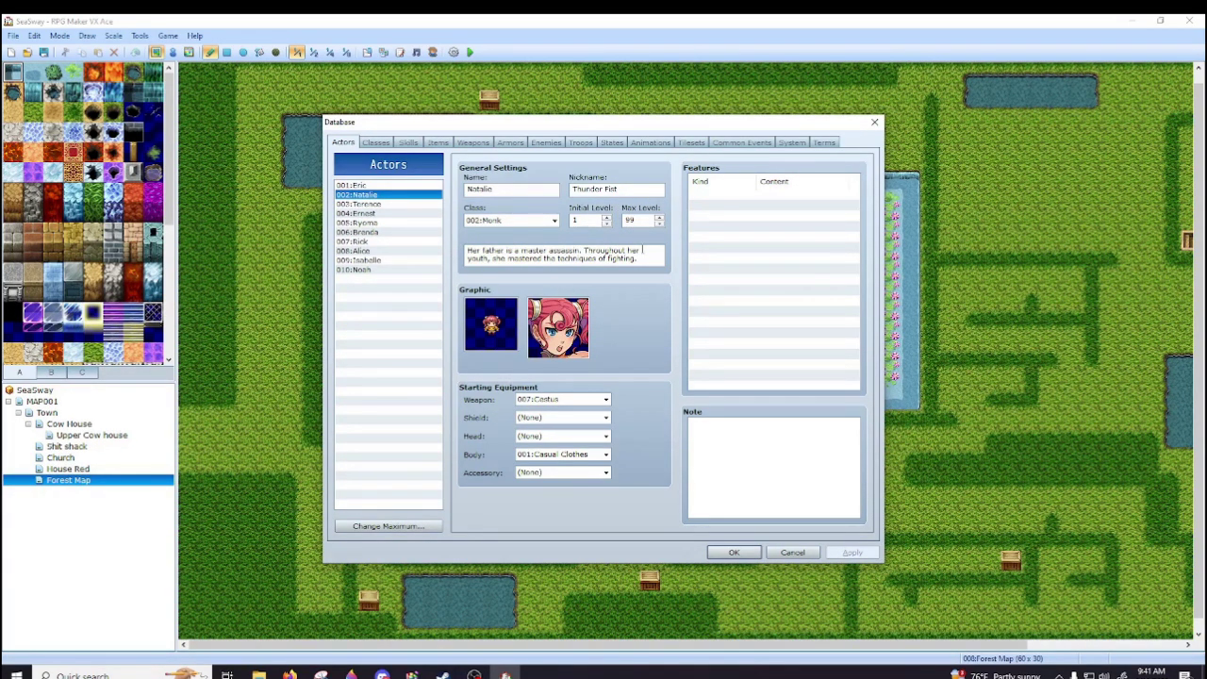
left_click(381, 188)
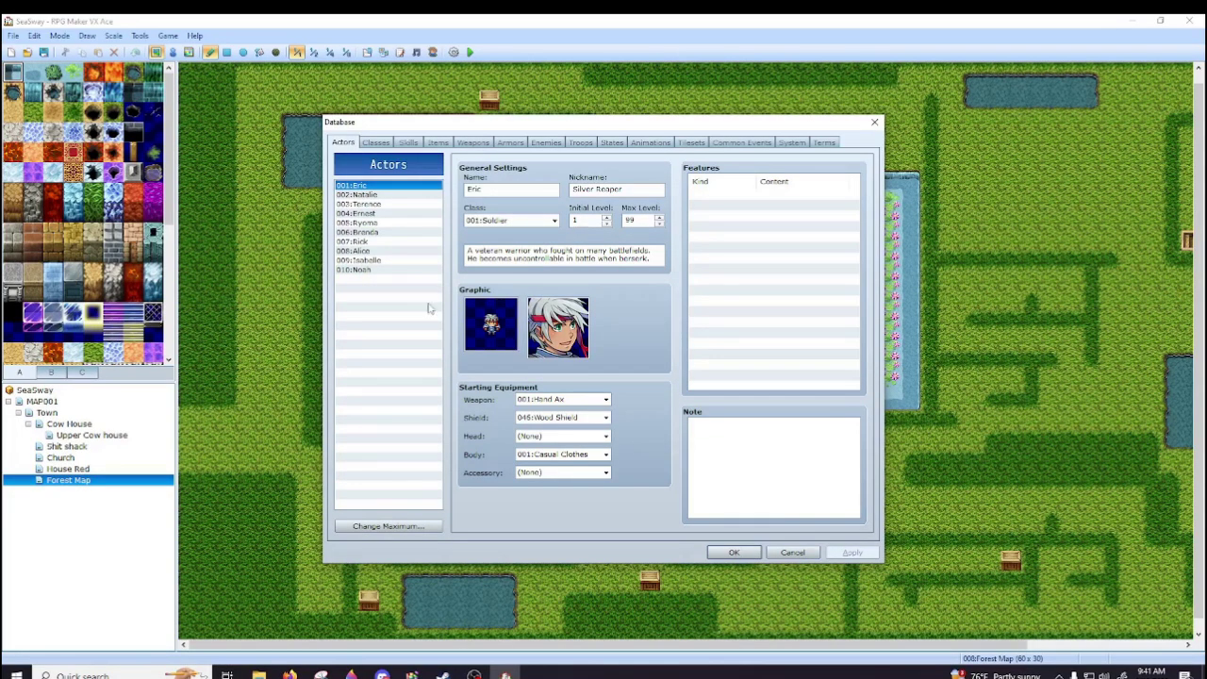
- Set the maximum number of actors to 13 and select the empty entry 013
left_click(375, 526)
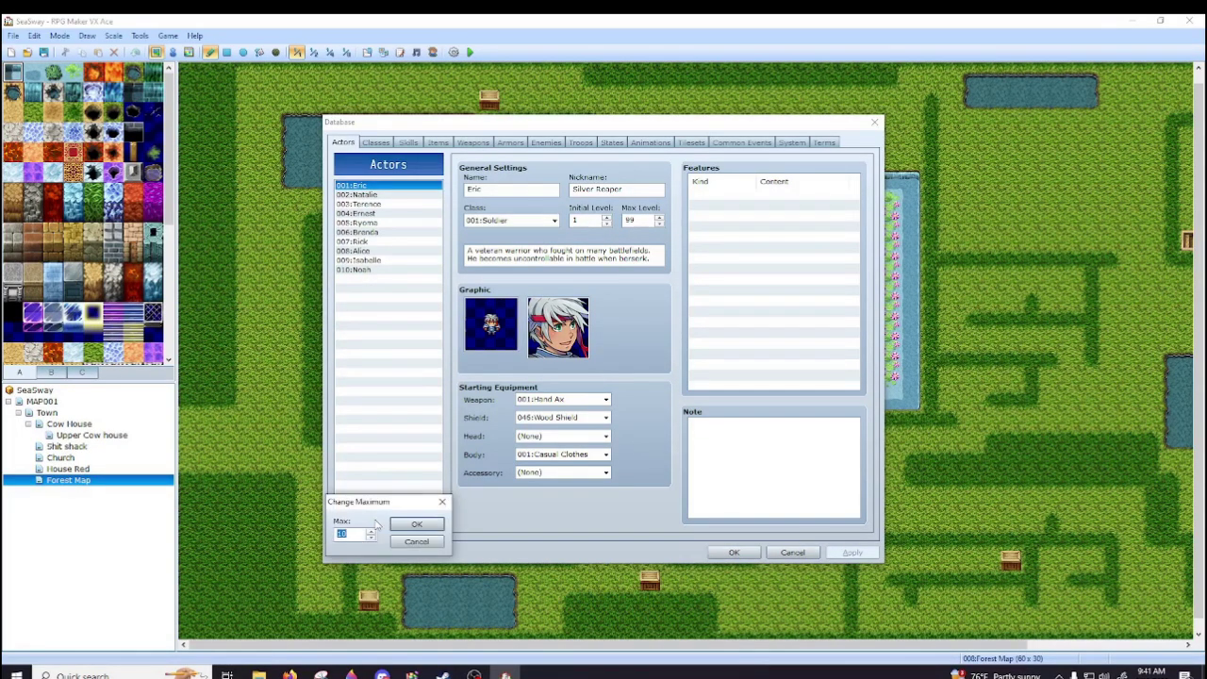
left_click(416, 524)
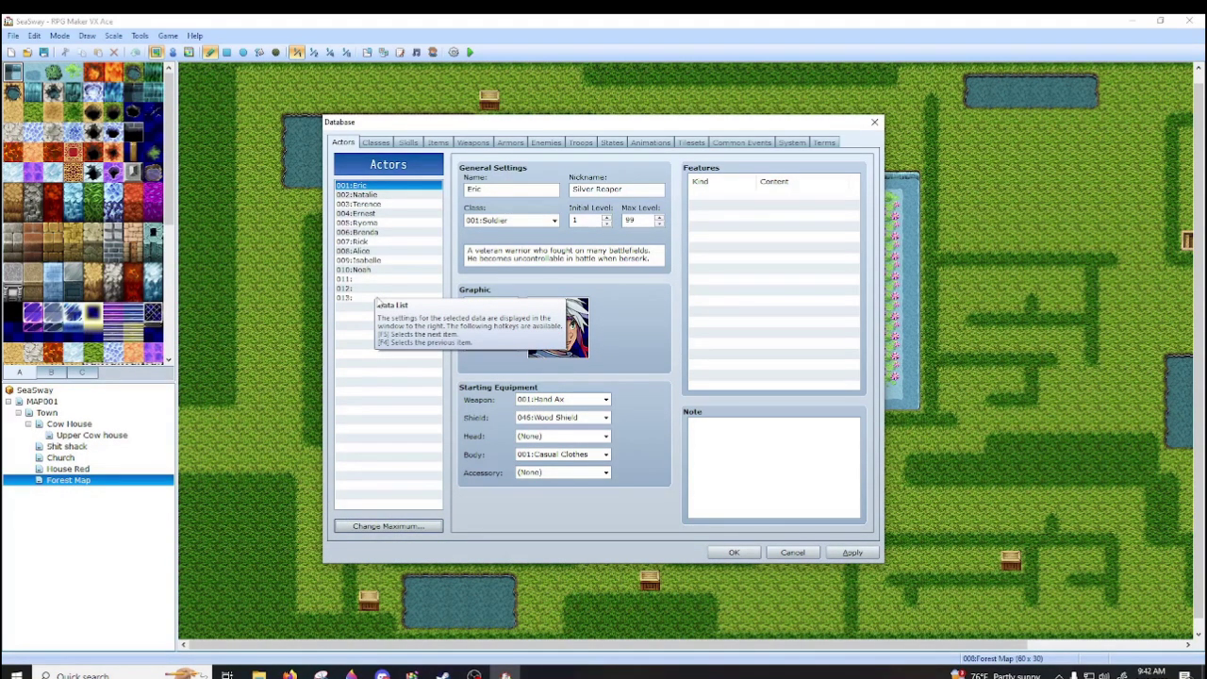
key("Down")
key("Down")
key("Down")
key("Down")
key("Down")
key("Down")
key("Down")
key("Down")
key("Down")
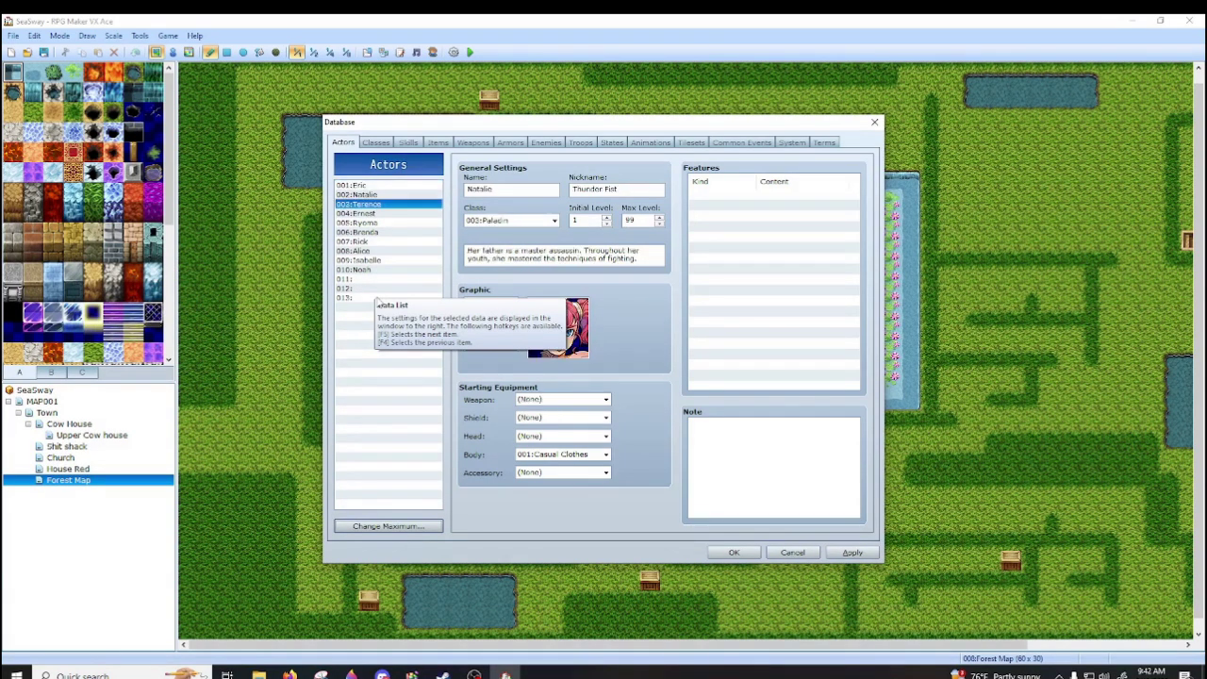
key("Down")
key("Down")
key("Down")
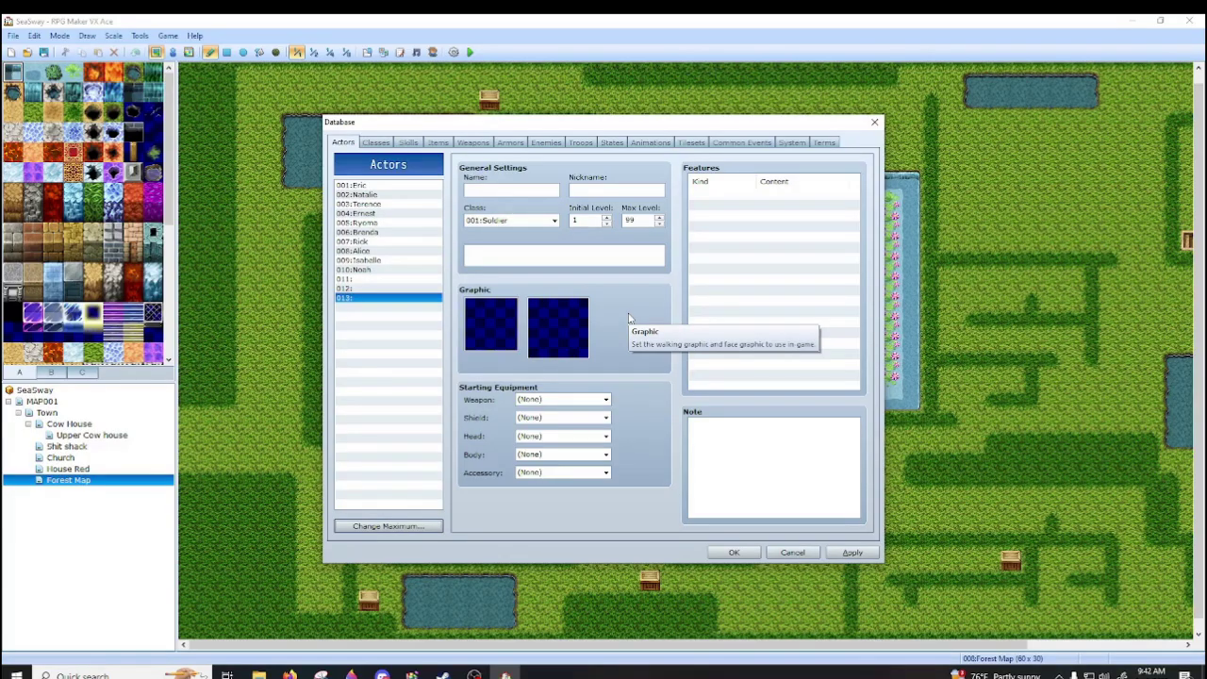
- Go back up through the actor list to actor 001
key("Up")
key("Up")
key("Up")
key("Up")
key("Up")
key("Up")
key("Up")
key("Up")
key("Up")
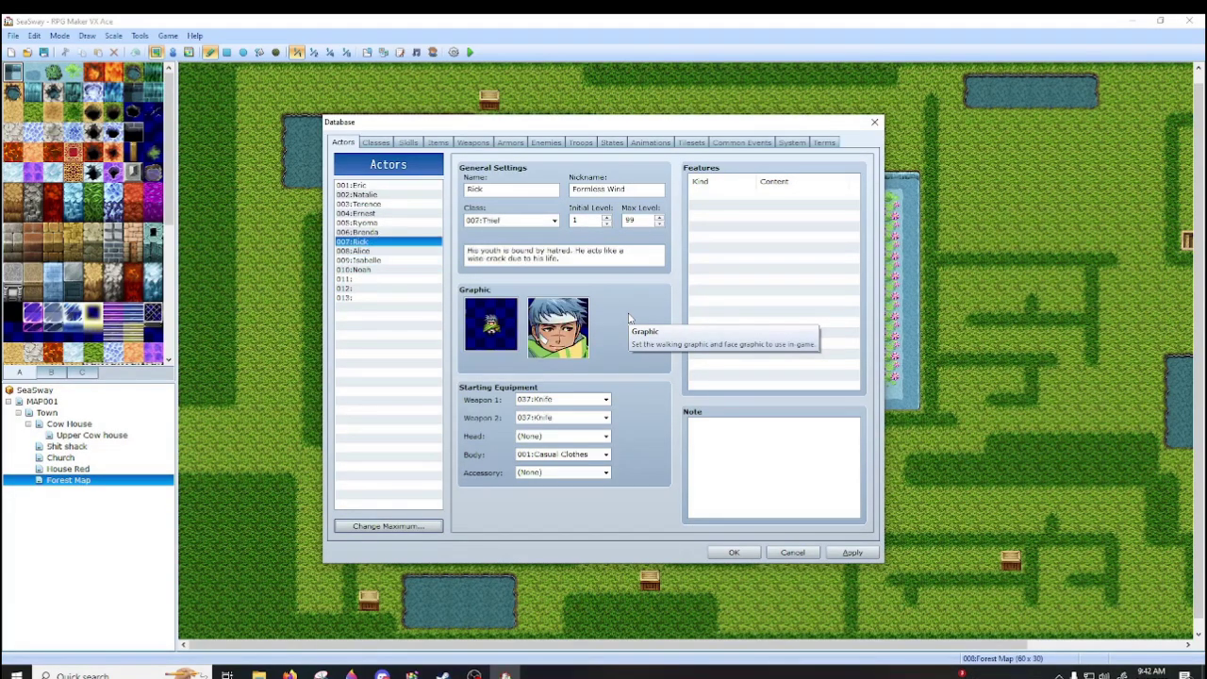
key("Up")
key("Up")
key("Up")
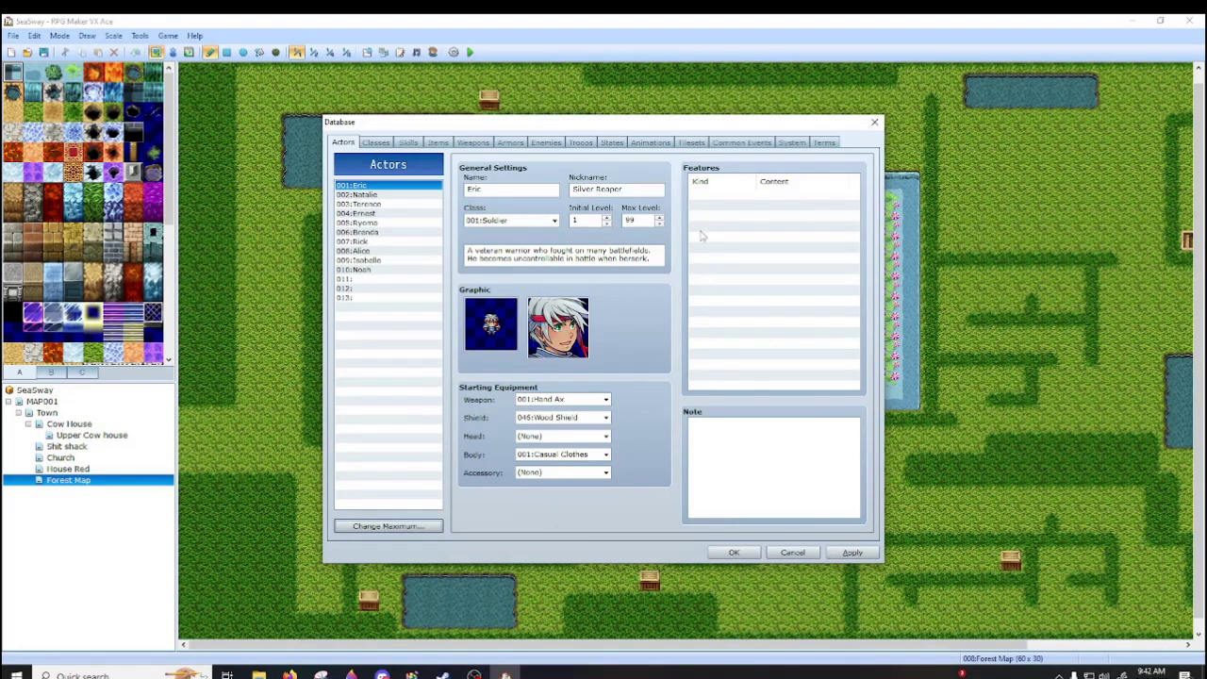
- Create a feature for actor 001, reviewing the Rate, Param, Attack, Skill, Equip and Other options, and accept it with none chosen on Other
left_click(745, 194)
right_click(751, 195)
left_click(778, 203)
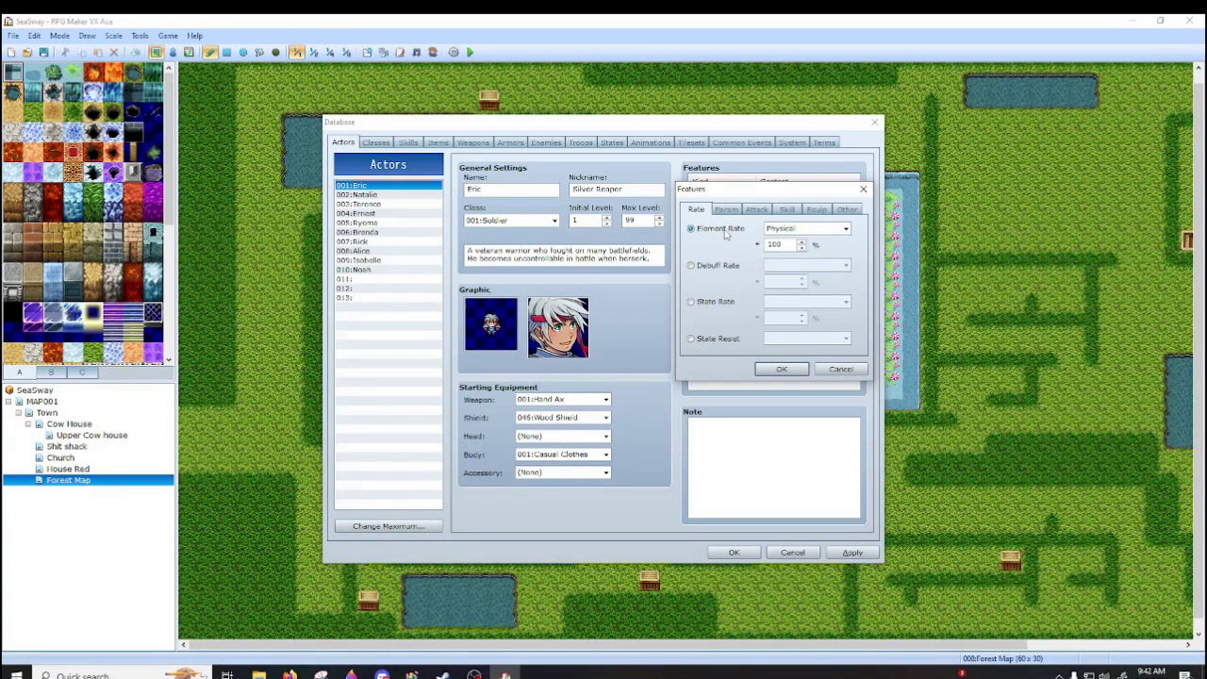
mouse_move(723, 233)
mouse_move(724, 308)
left_click(734, 212)
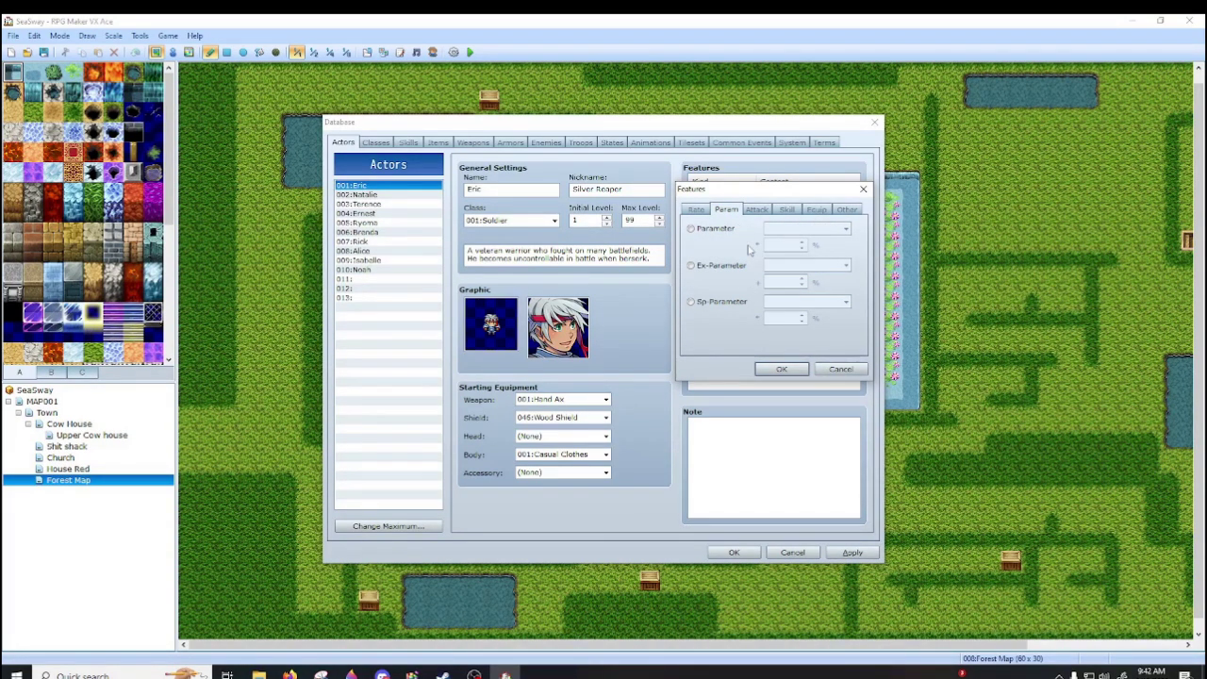
left_click(760, 212)
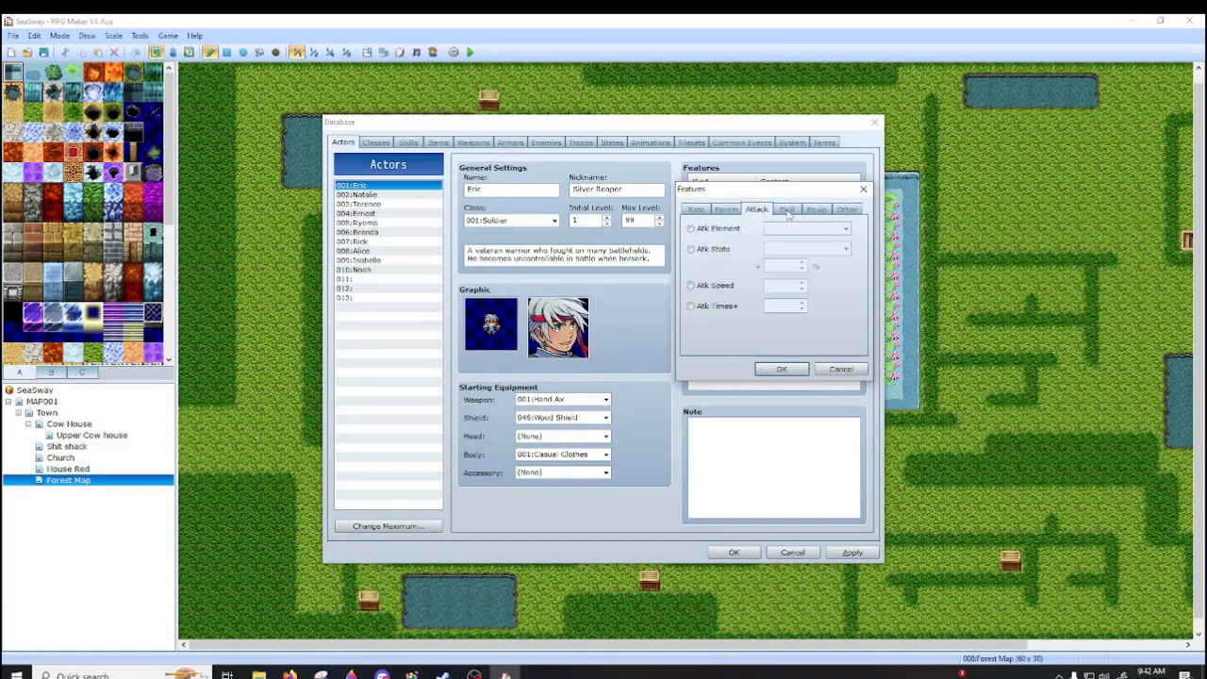
left_click(787, 210)
left_click(815, 210)
left_click(842, 210)
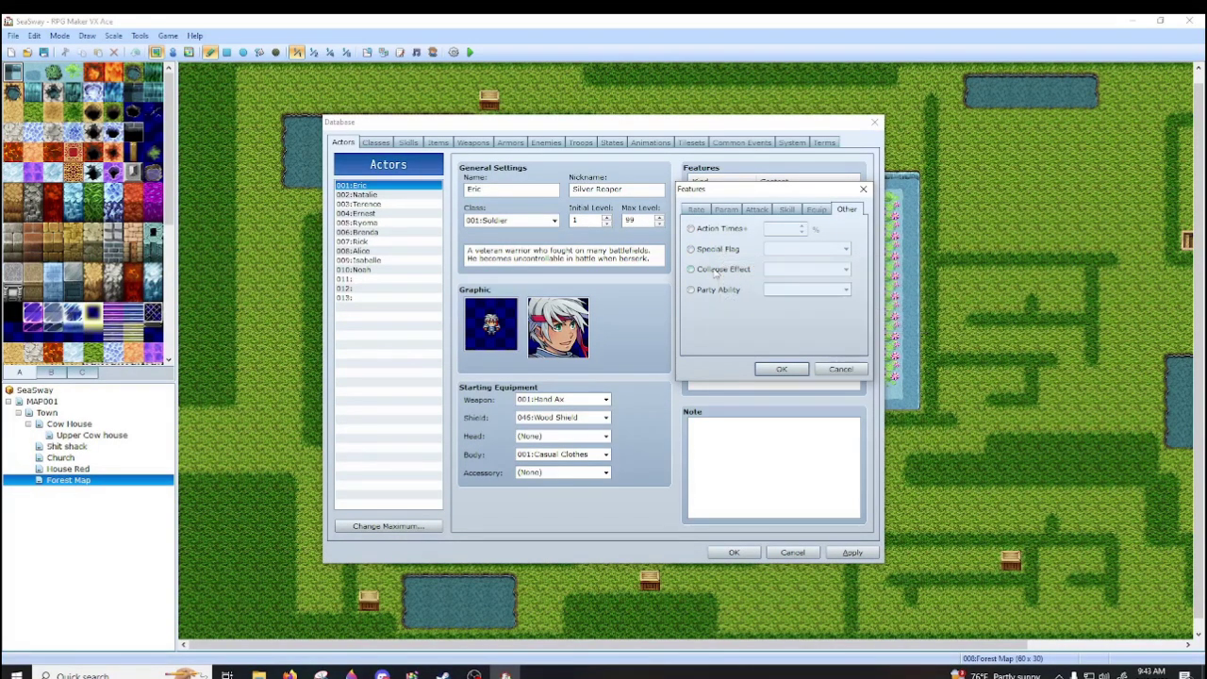
mouse_move(714, 272)
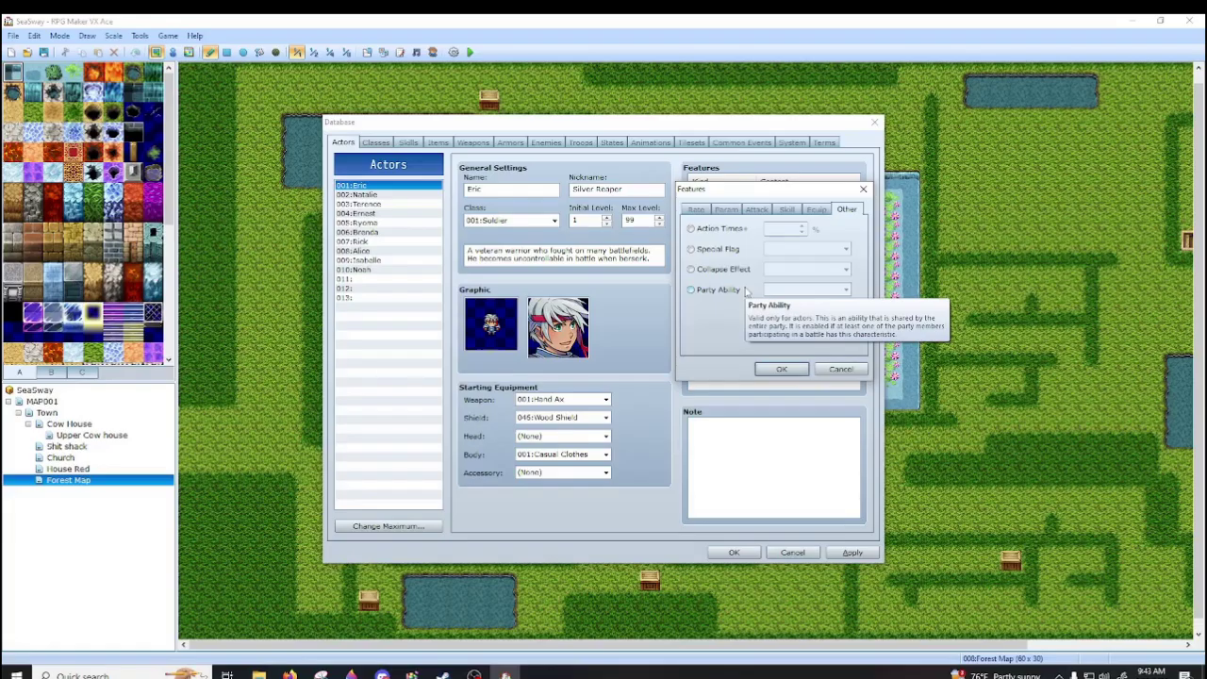
left_click(782, 369)
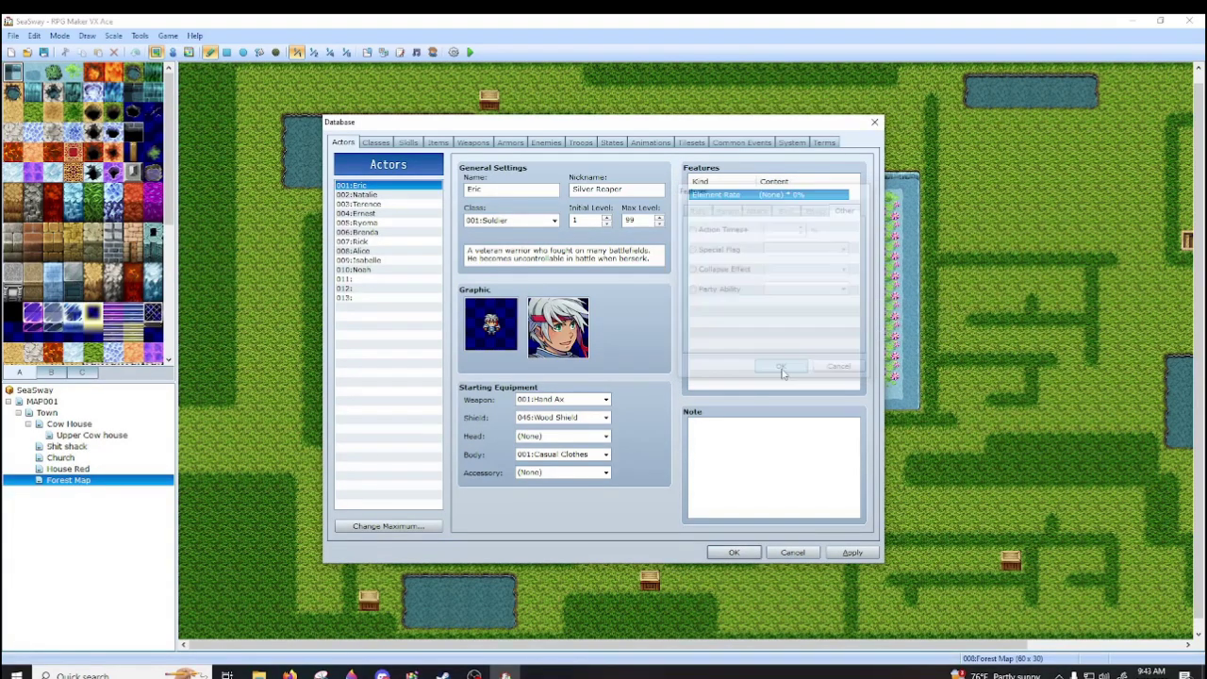
- Enter the sample text fdasda in actor 001's note and erase it again
right_click(778, 429)
left_click(753, 435)
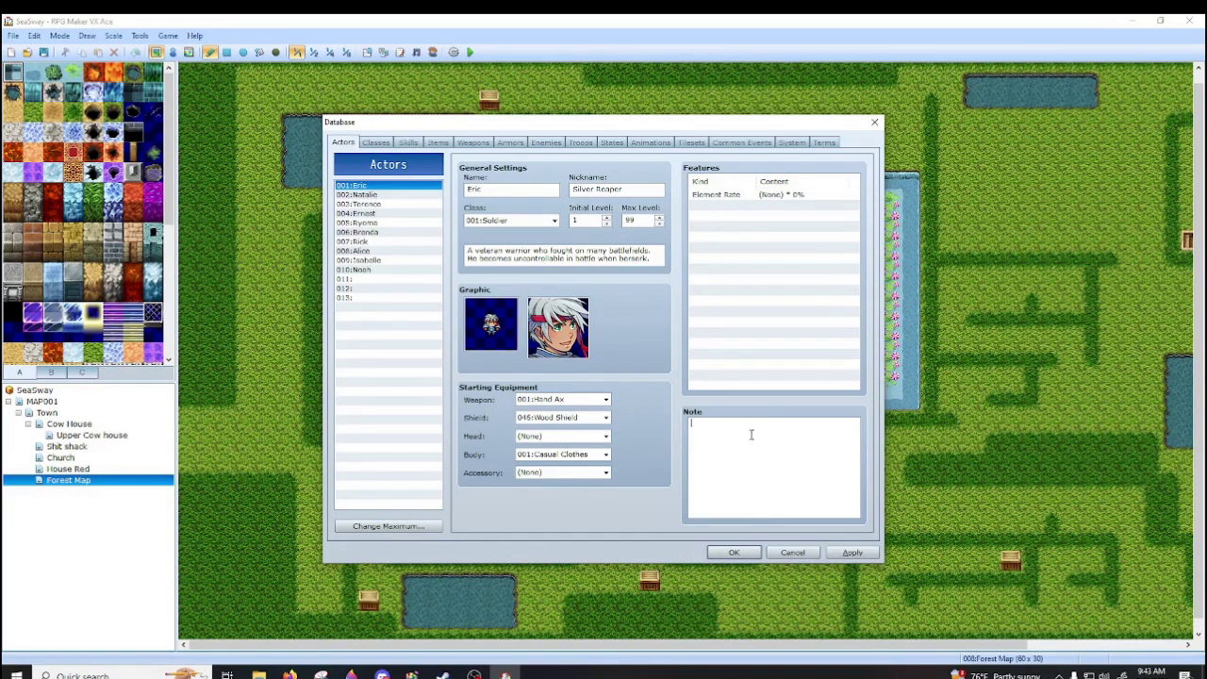
type("fdasda")
key("BackSpace")
key("BackSpace")
key("BackSpace")
key("BackSpace")
key("BackSpace")
key("BackSpace")
- Open the database's class list and look at its maximum setting without changing it
left_click(378, 143)
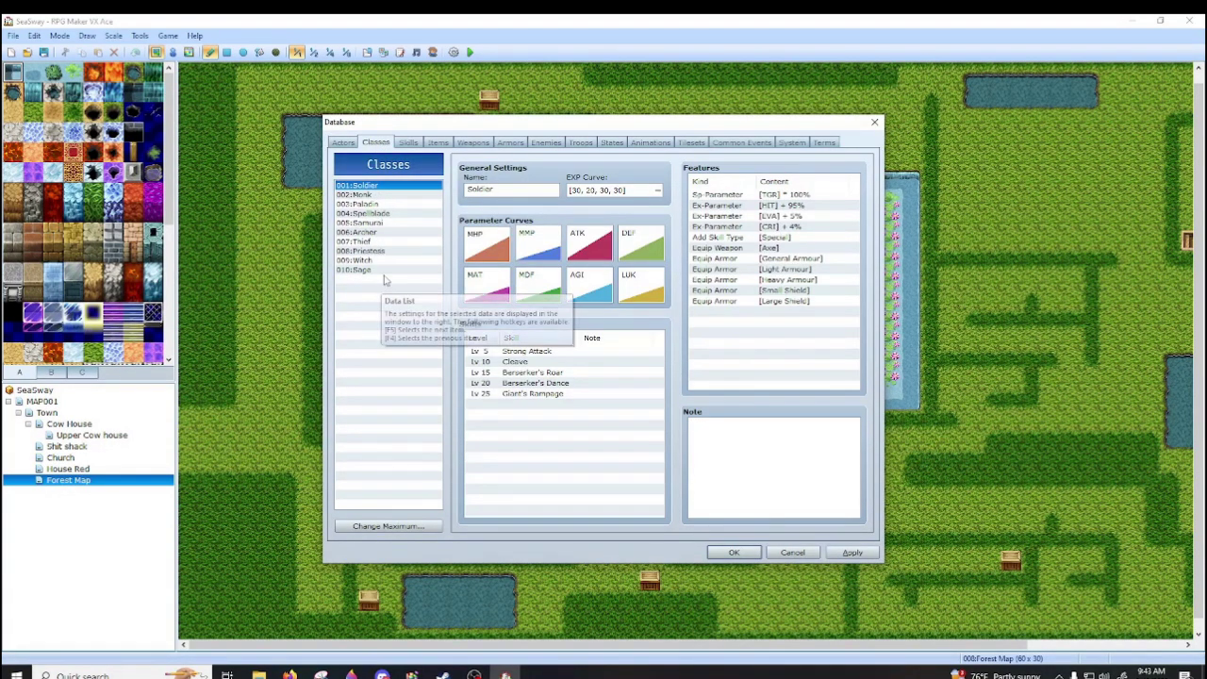
left_click(377, 526)
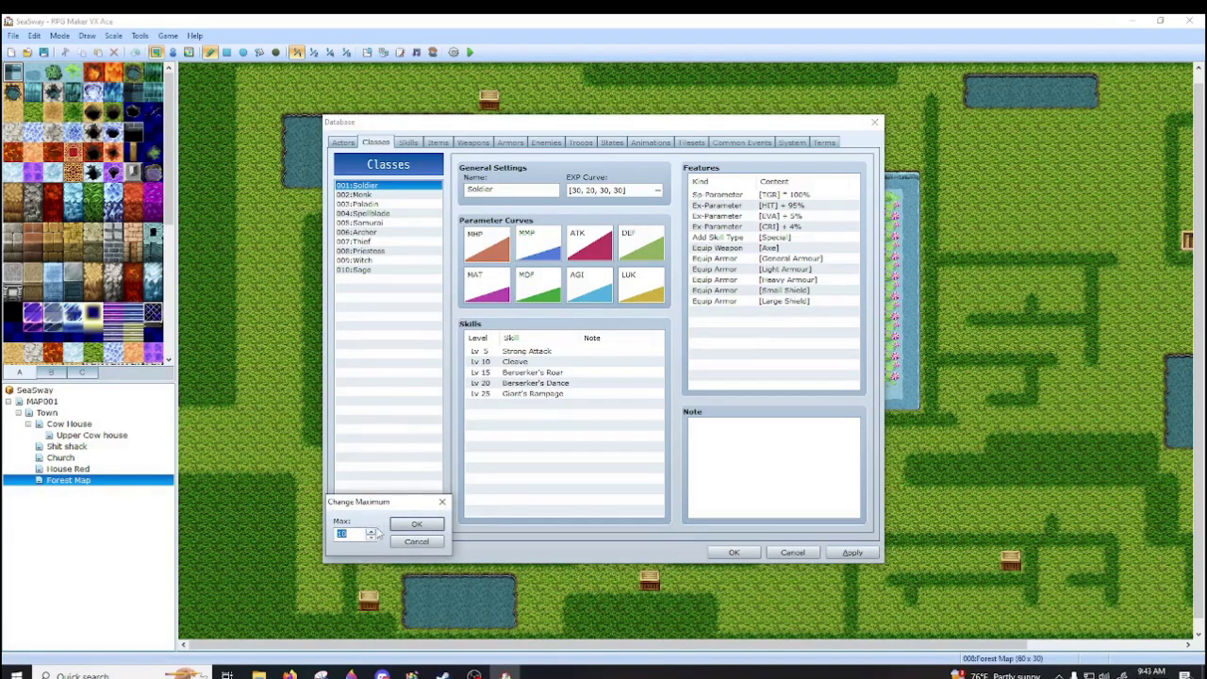
left_click(440, 500)
left_click(342, 143)
left_click(376, 143)
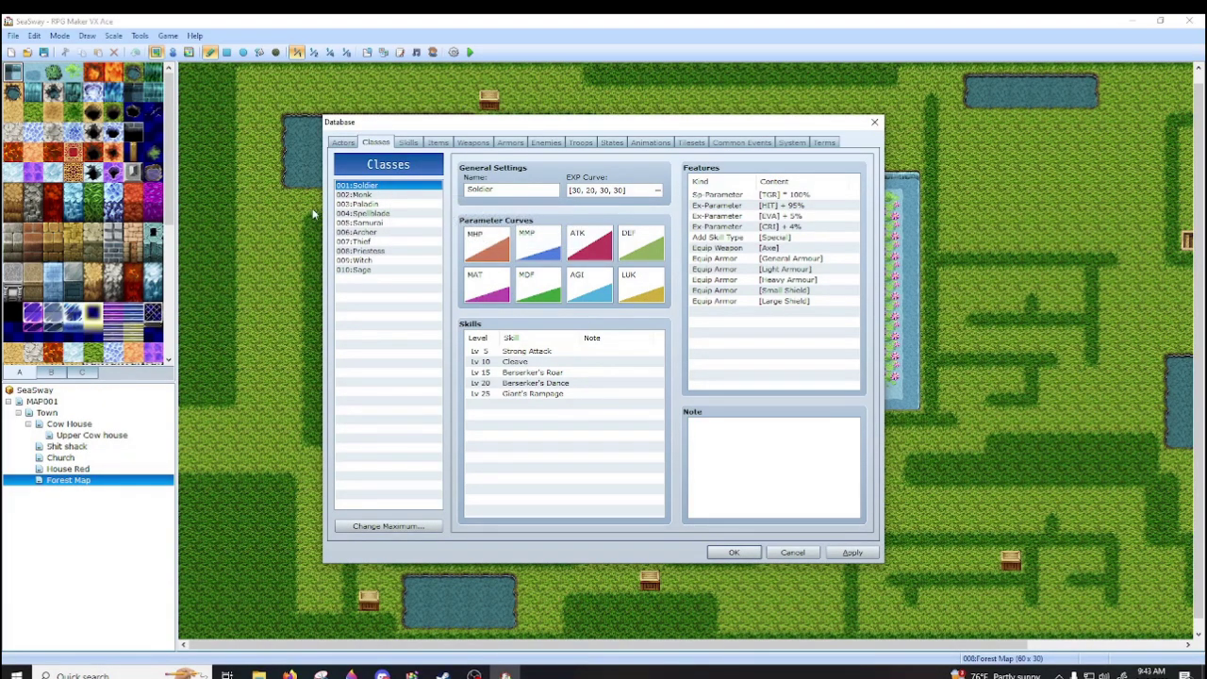
- Go down through the classes from 002 Monk to 010 Sage, viewing each one's settings
left_click(386, 195)
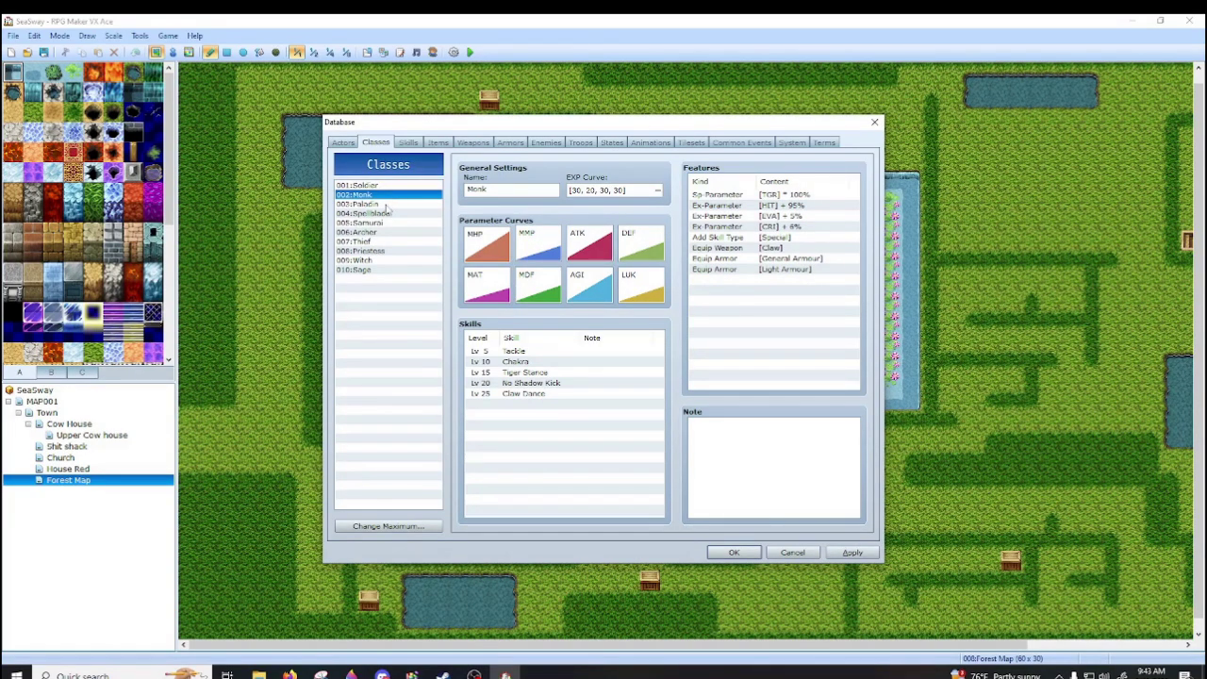
left_click(388, 204)
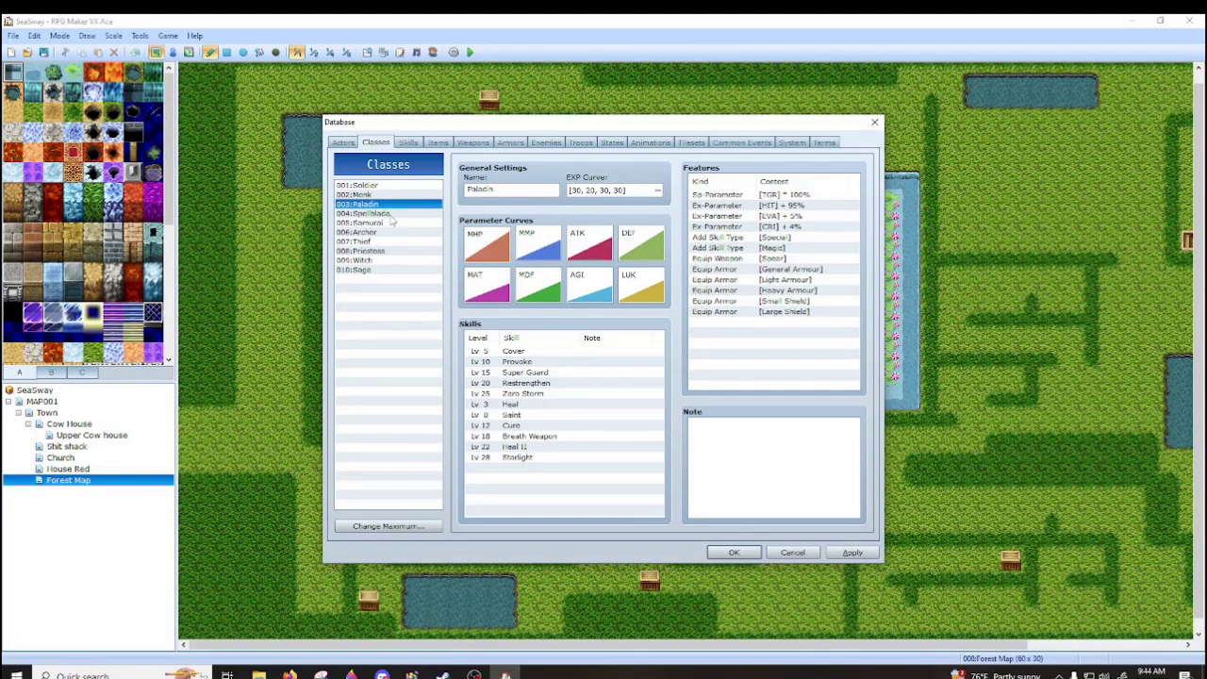
key("Down")
key("Down")
key("Down")
key("Down")
key("Down")
key("Down")
key("Down")
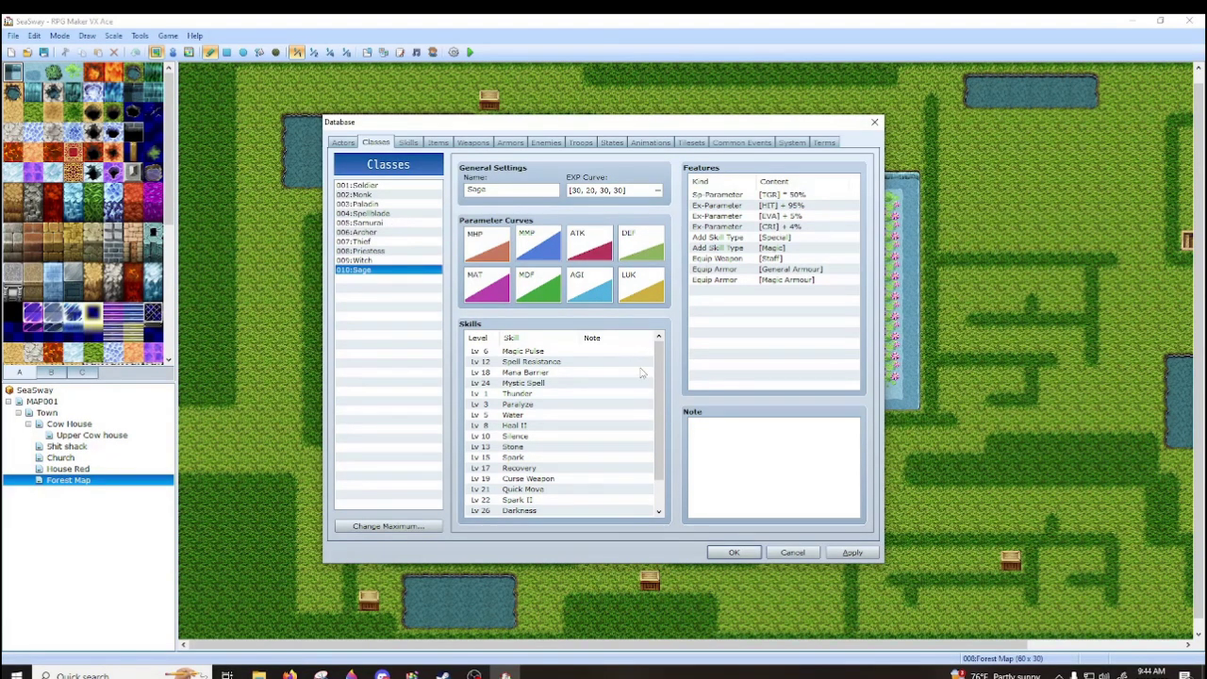
- Examine the Sage class's skill list down to the level 30 skill Nuclear and select it
scroll(662, 403, "down", 1)
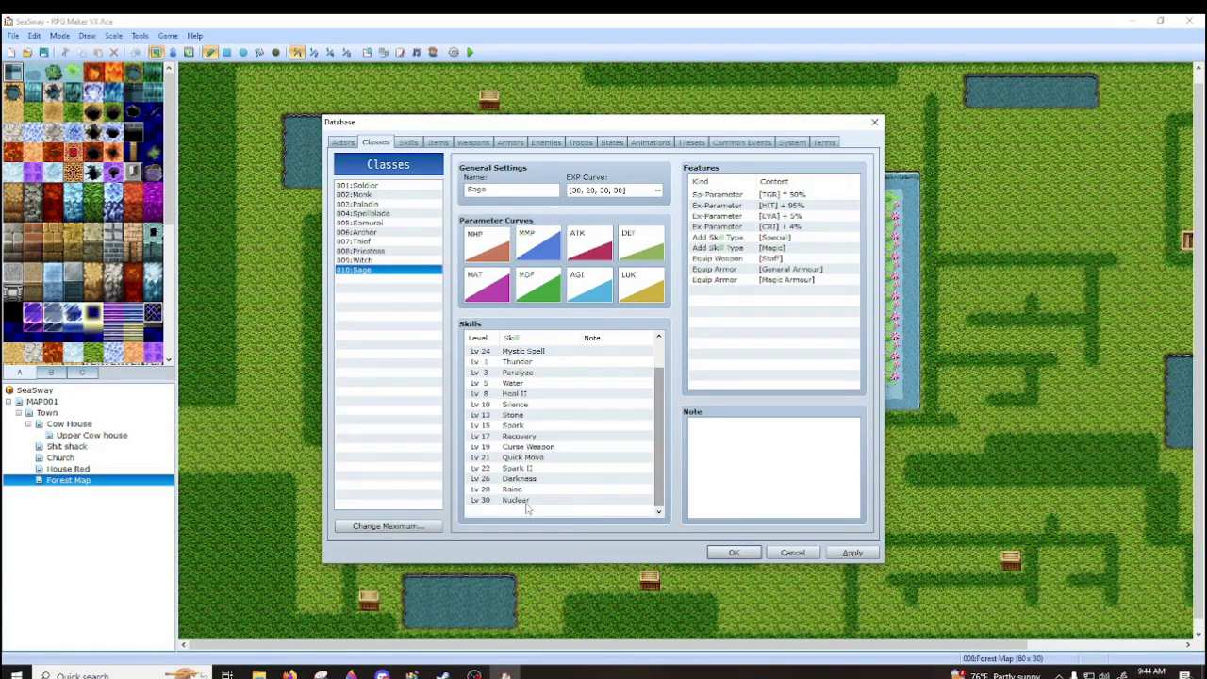
scroll(524, 503, "up", 1)
left_click(520, 499)
left_click(520, 511)
scroll(521, 514, "down", 3)
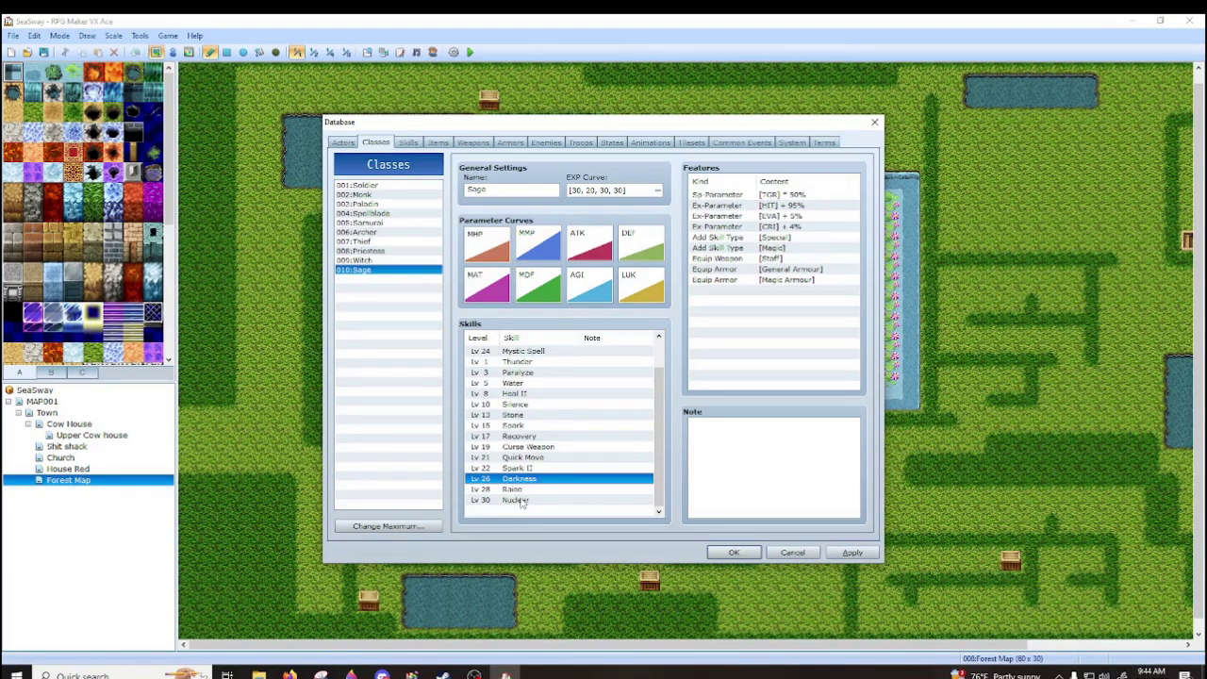
left_click(520, 501)
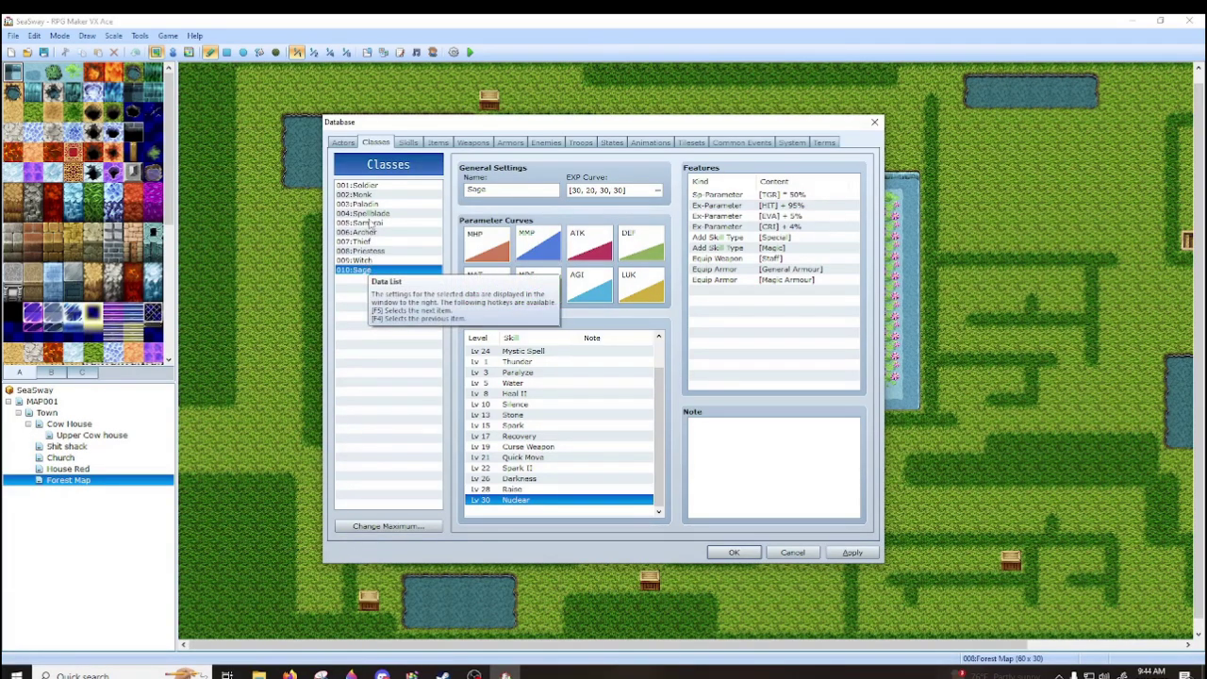
- Compare the skills and features of the Soldier, Monk, Paladin and Spellblade classes
left_click(377, 186)
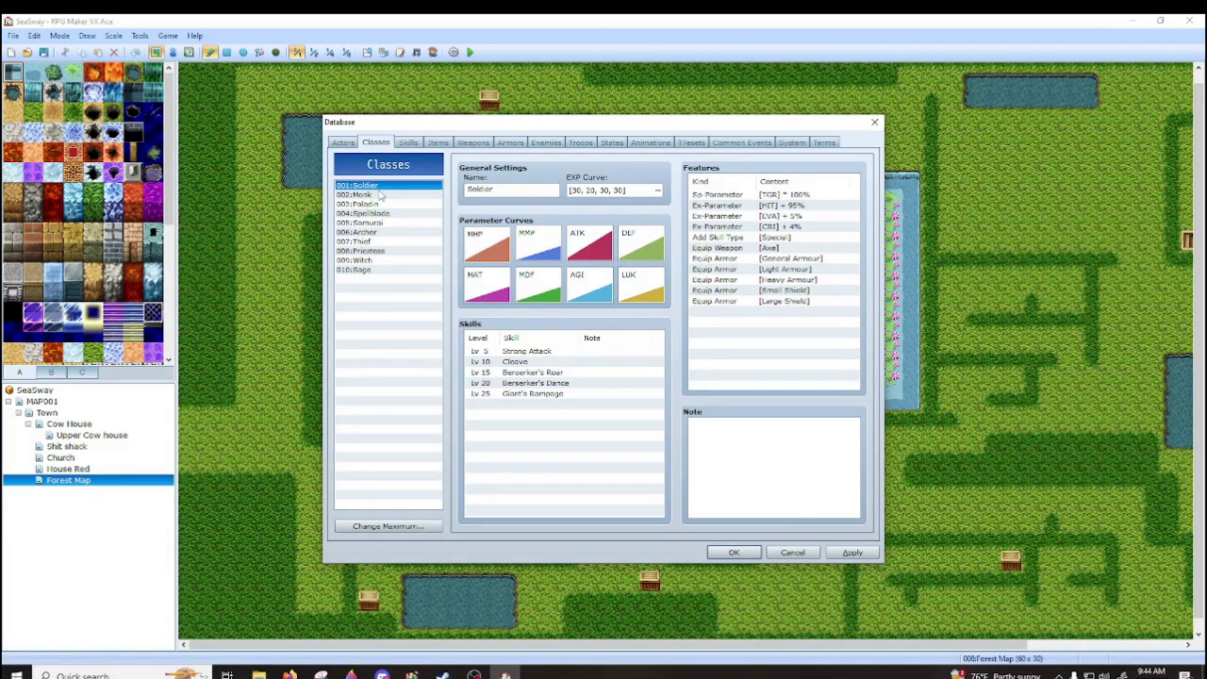
left_click(381, 195)
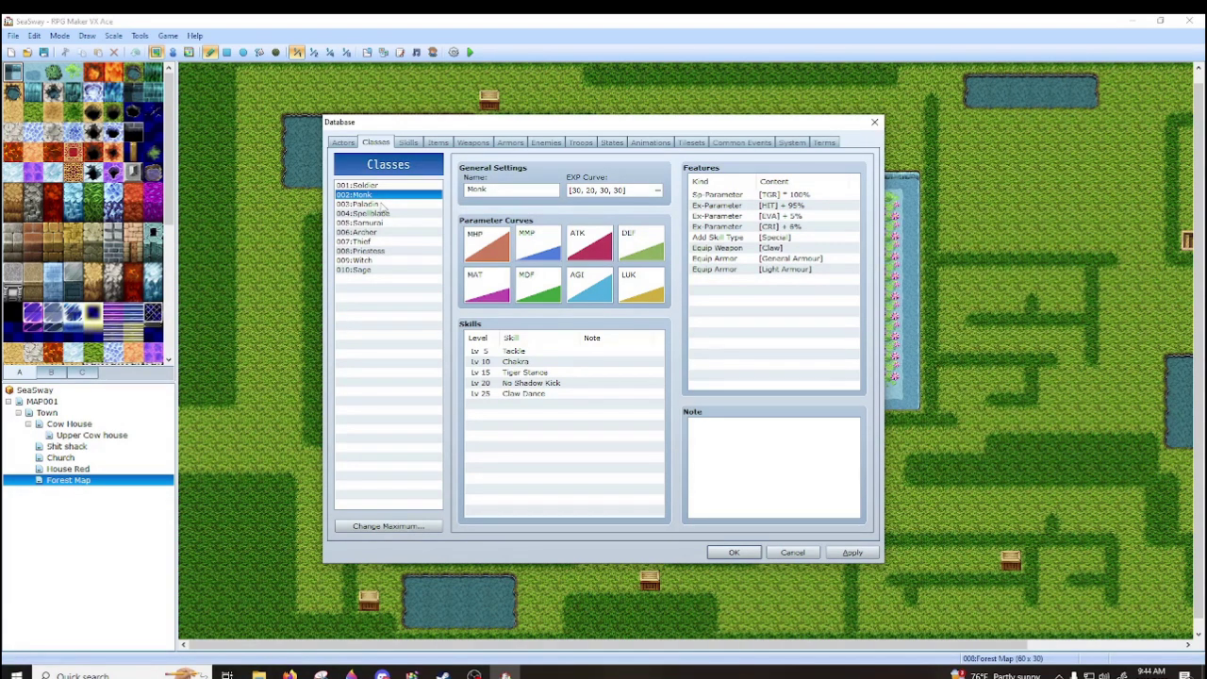
left_click(381, 204)
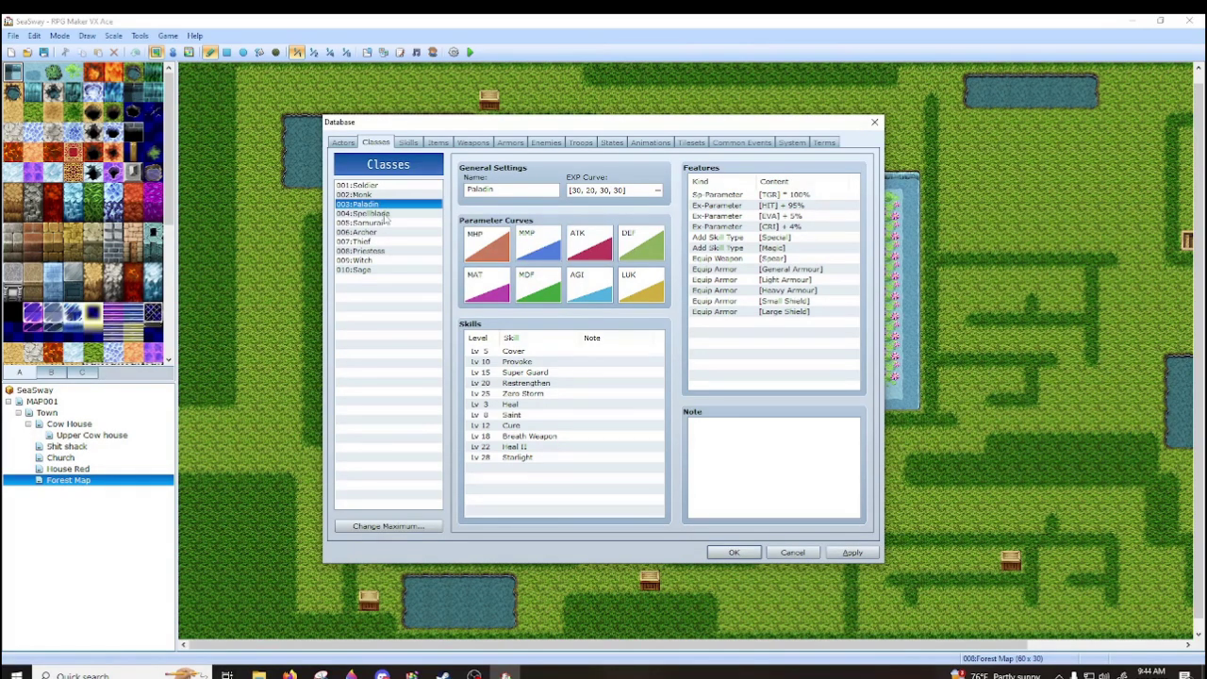
left_click(382, 213)
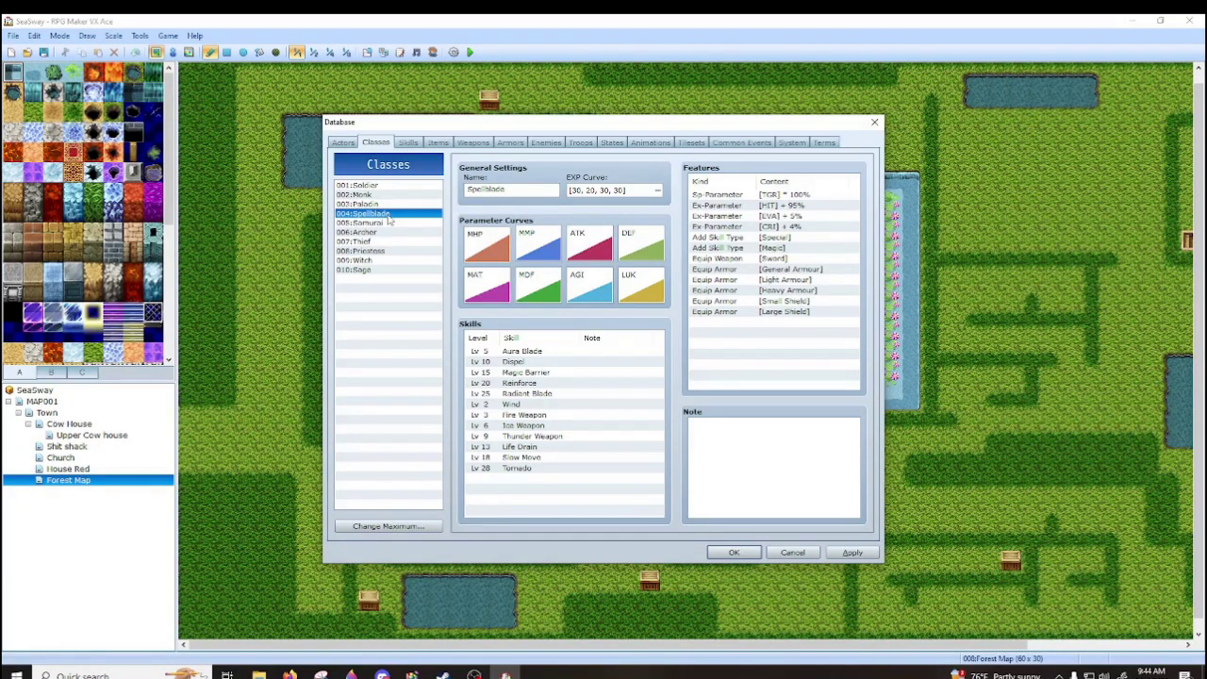
left_click(386, 223)
left_click(383, 213)
key("Up")
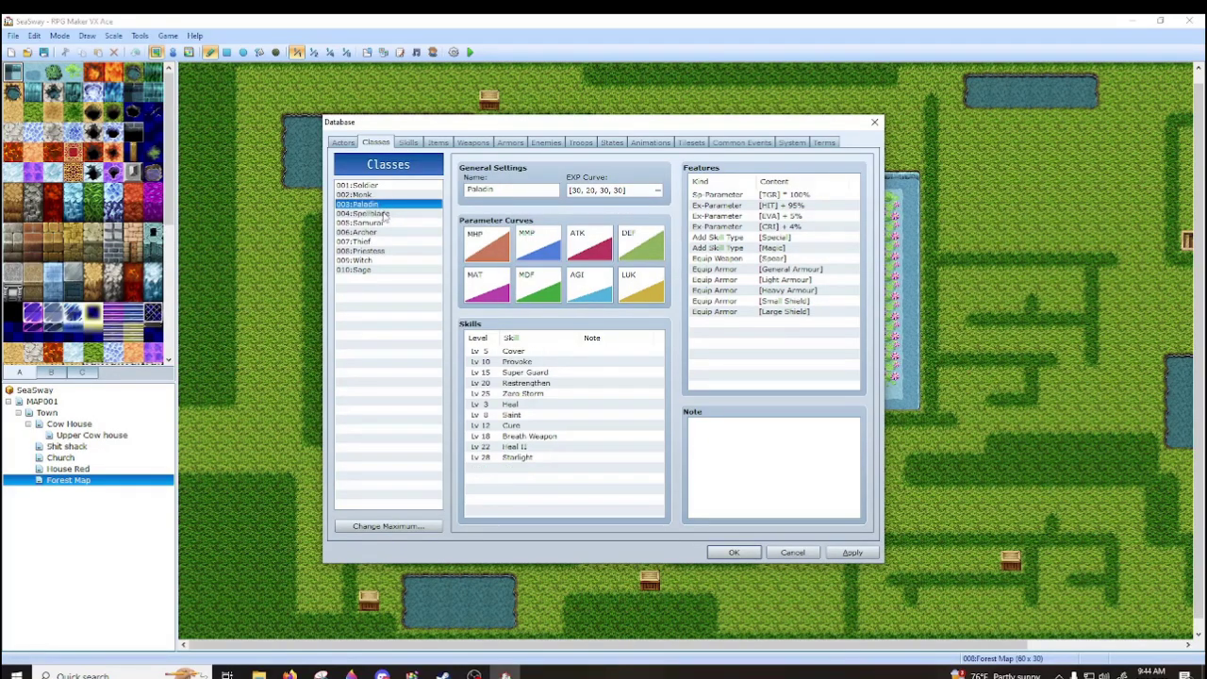
key("Down")
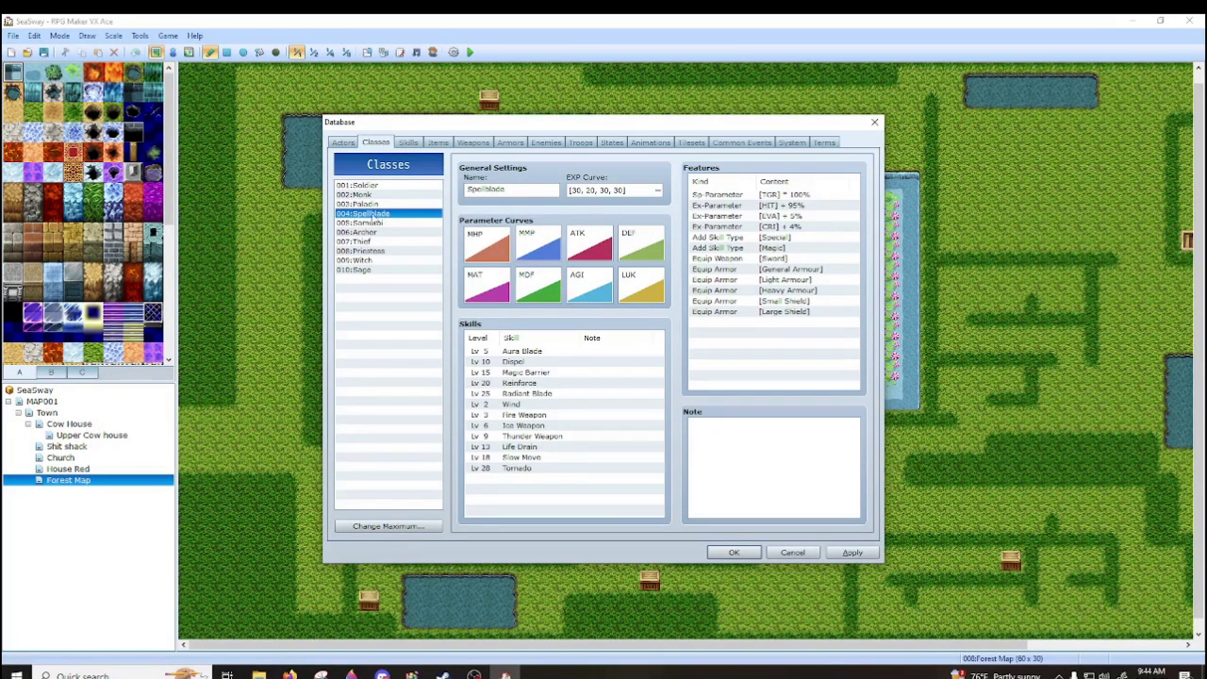
- Review the skills and features of the Samurai, Archer, Thief, Priestess and Witch classes
left_click(391, 223)
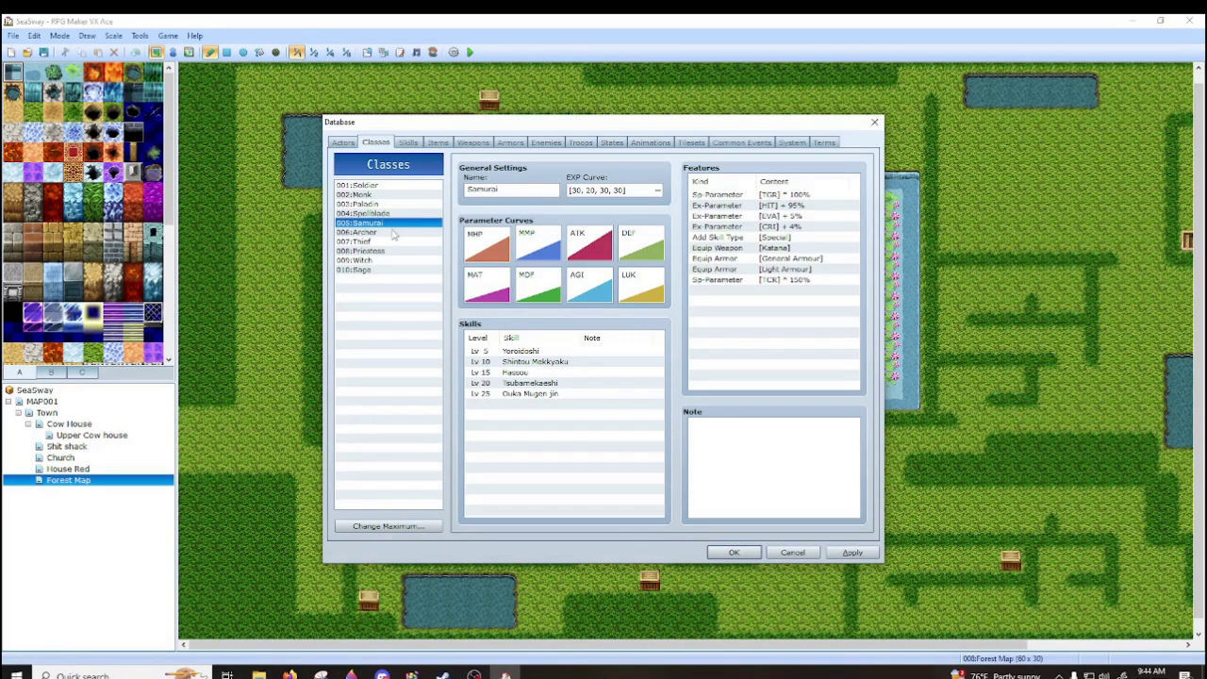
left_click(394, 233)
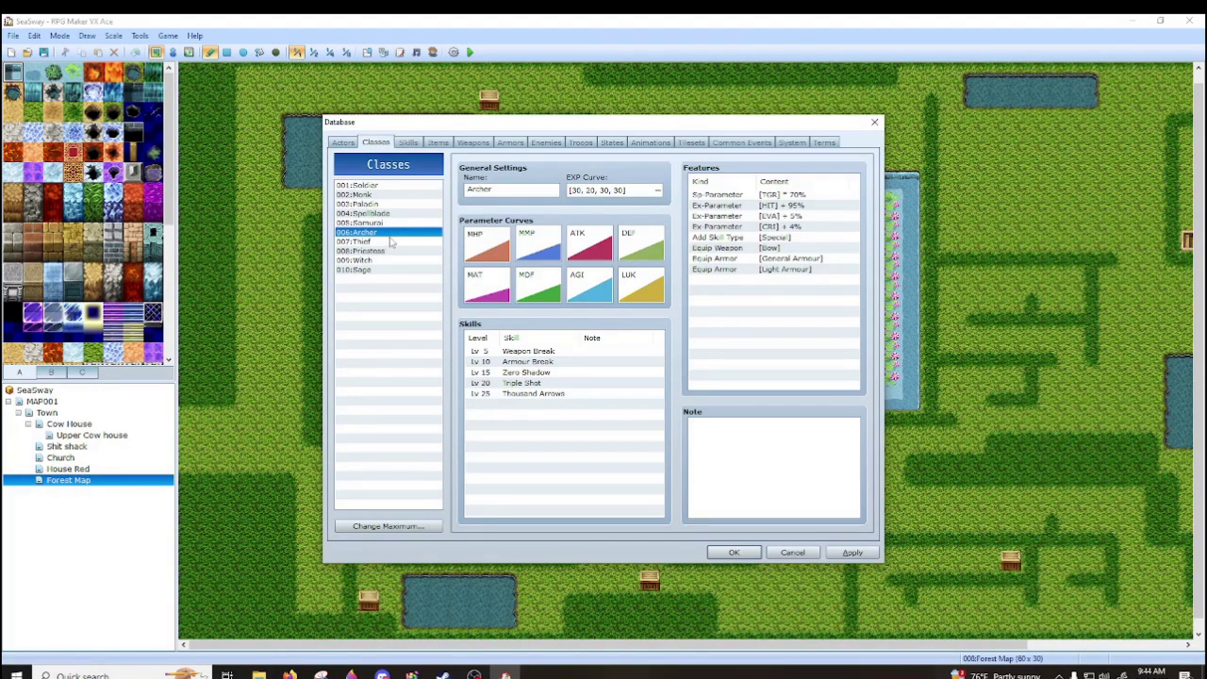
left_click(389, 242)
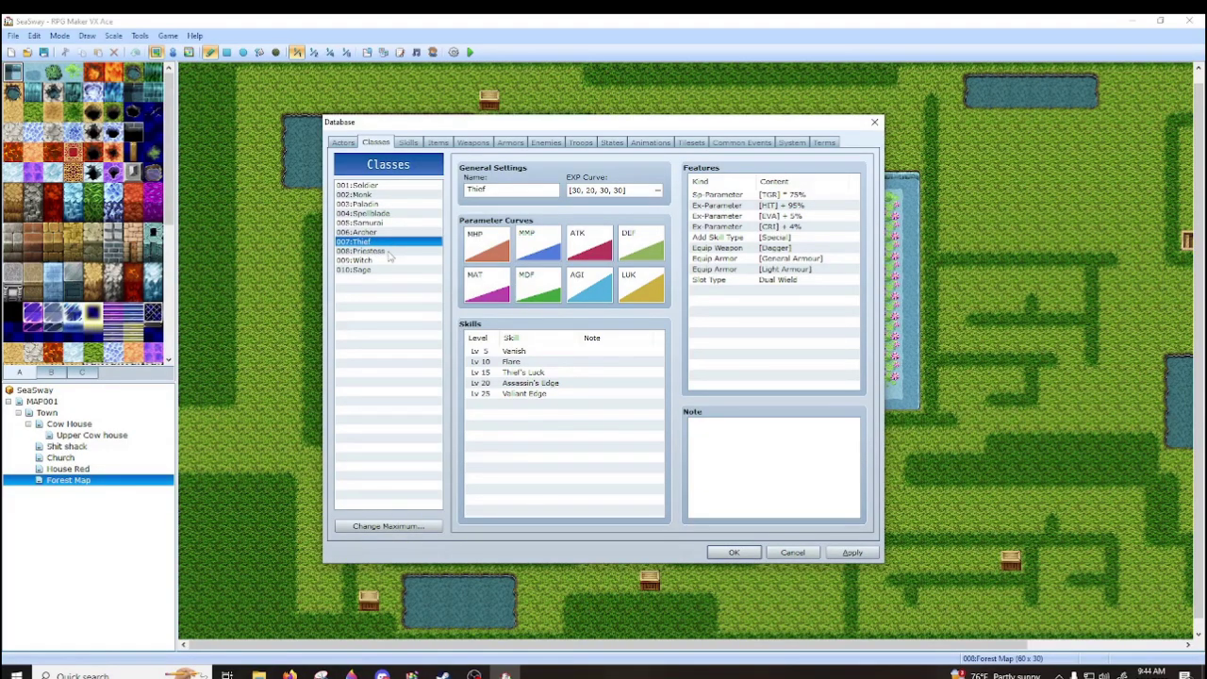
left_click(389, 251)
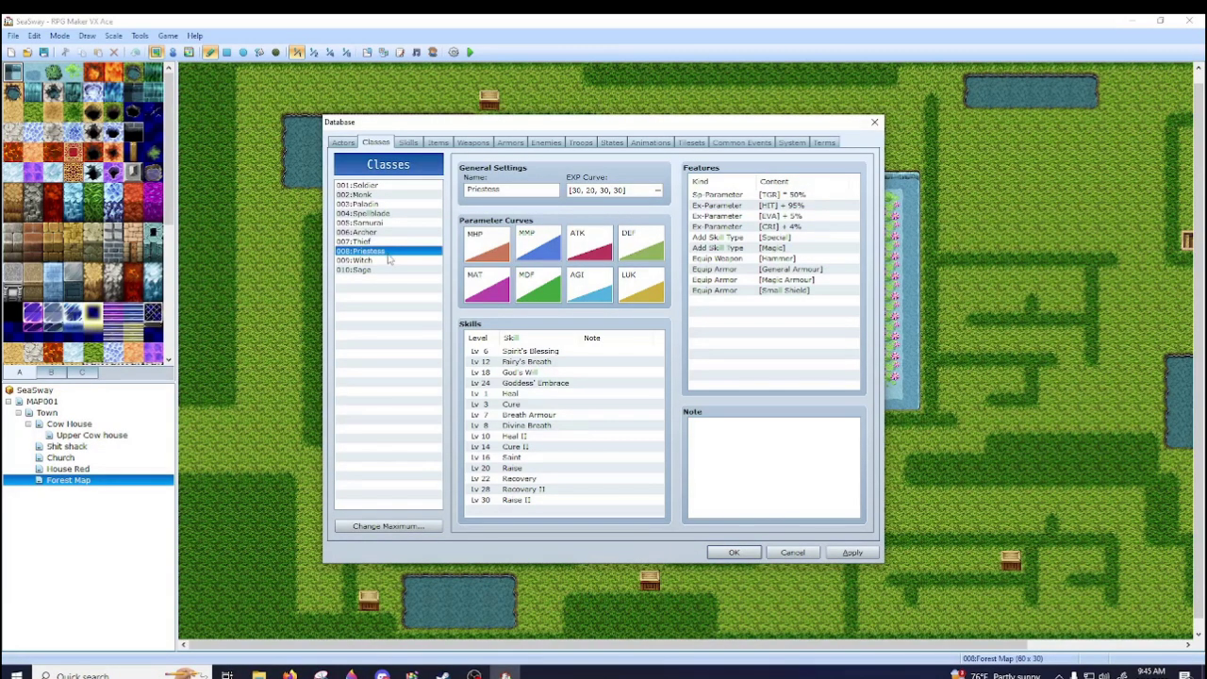
left_click(382, 265)
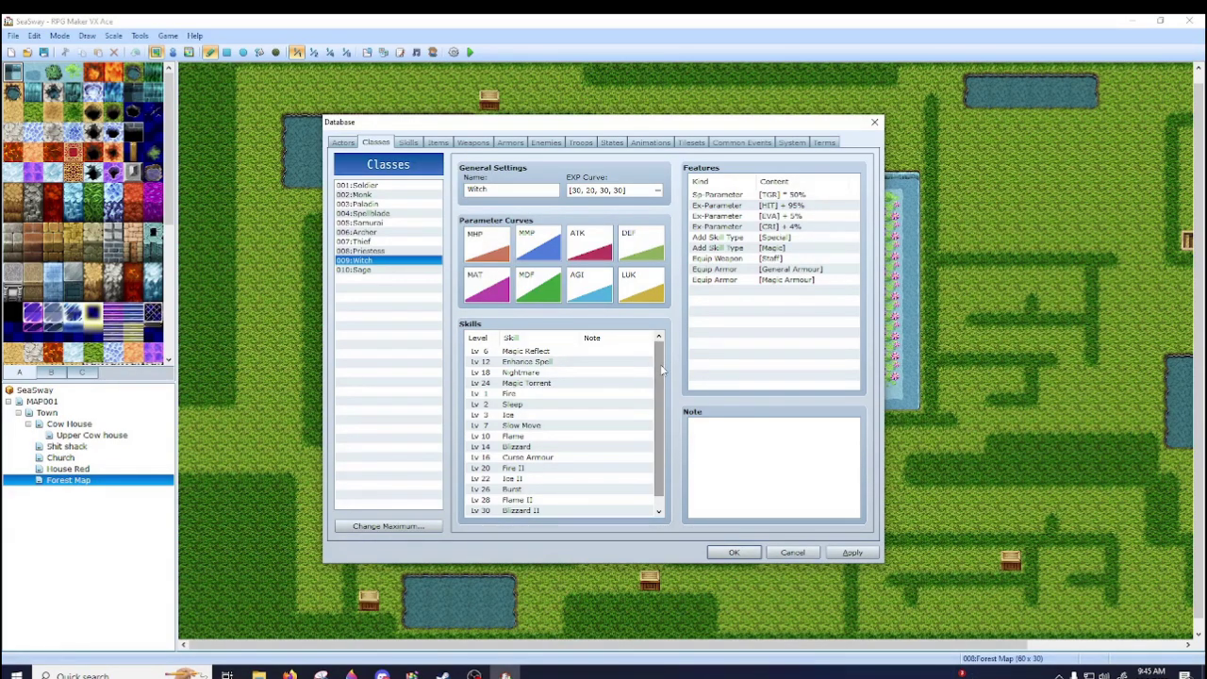
mouse_move(660, 364)
left_mouse_down()
mouse_move(660, 400)
mouse_move(655, 384)
left_mouse_up()
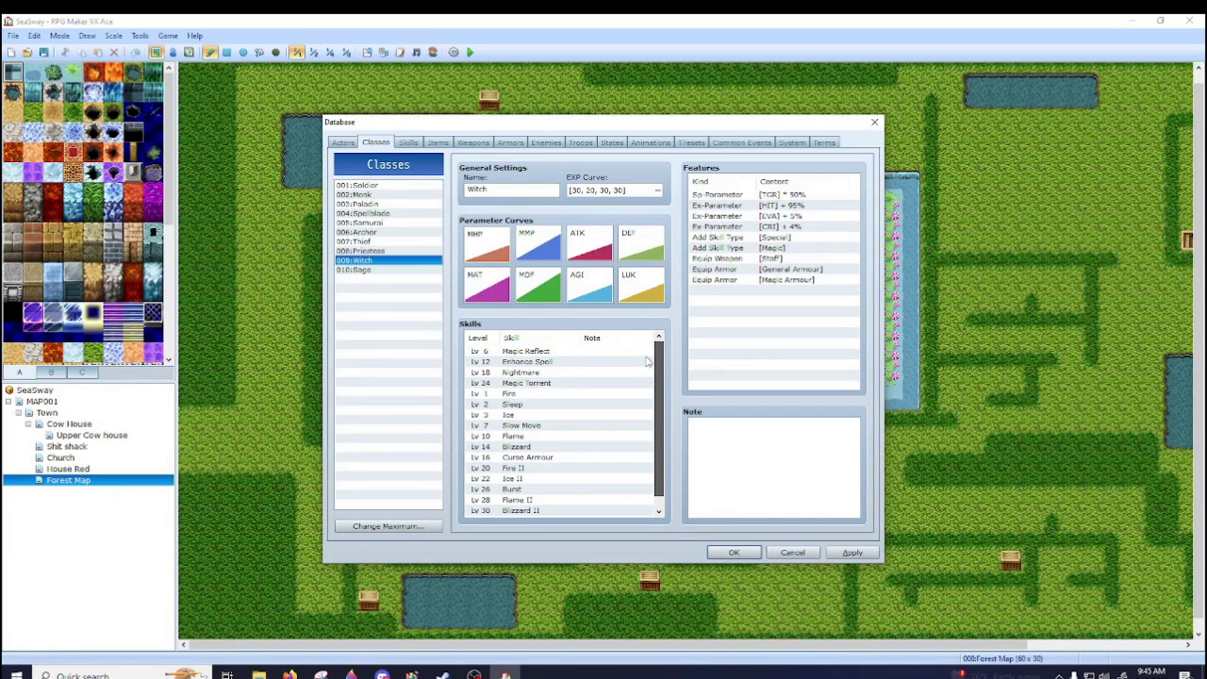
- Return to class 010 Sage and look through its skills, selecting Nuclear at level 30
left_click(352, 271)
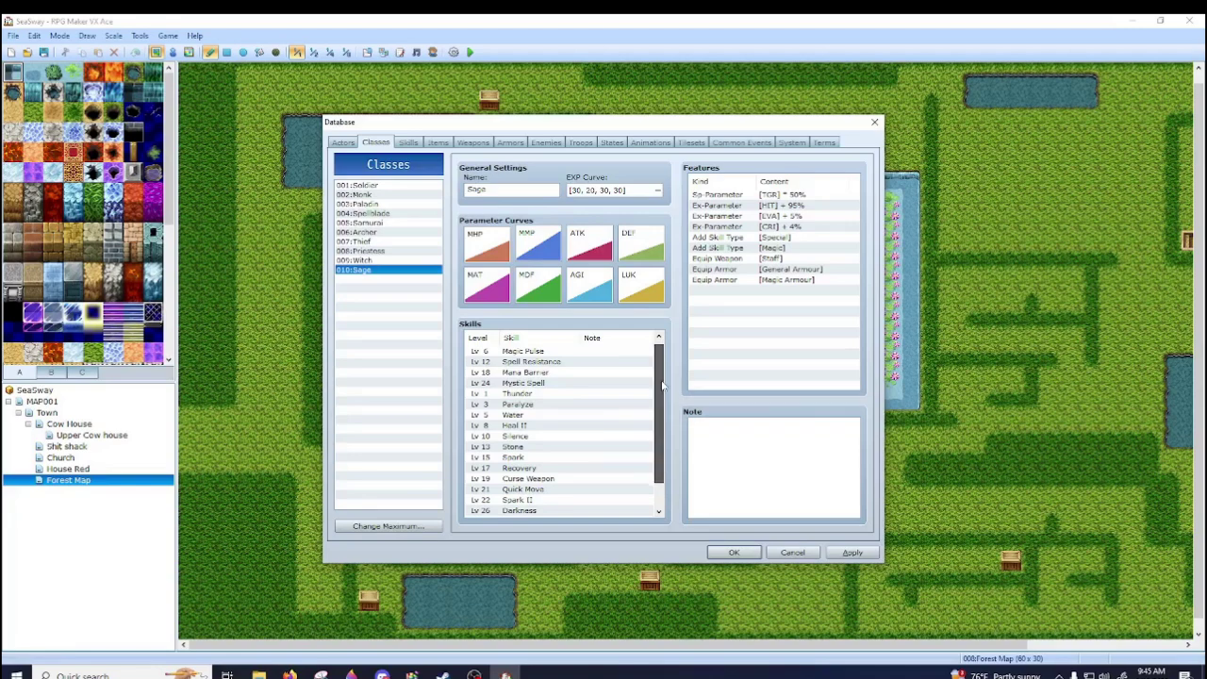
scroll(663, 385, "down", 3)
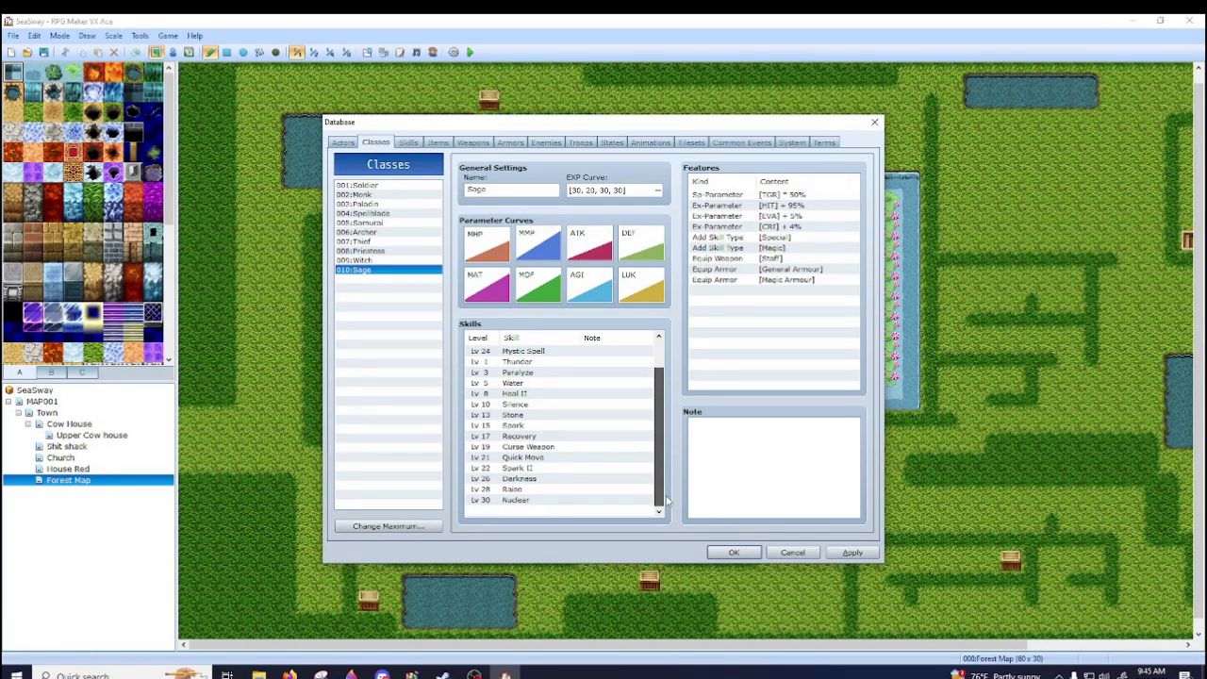
scroll(568, 505, "up", 3)
left_click(567, 504)
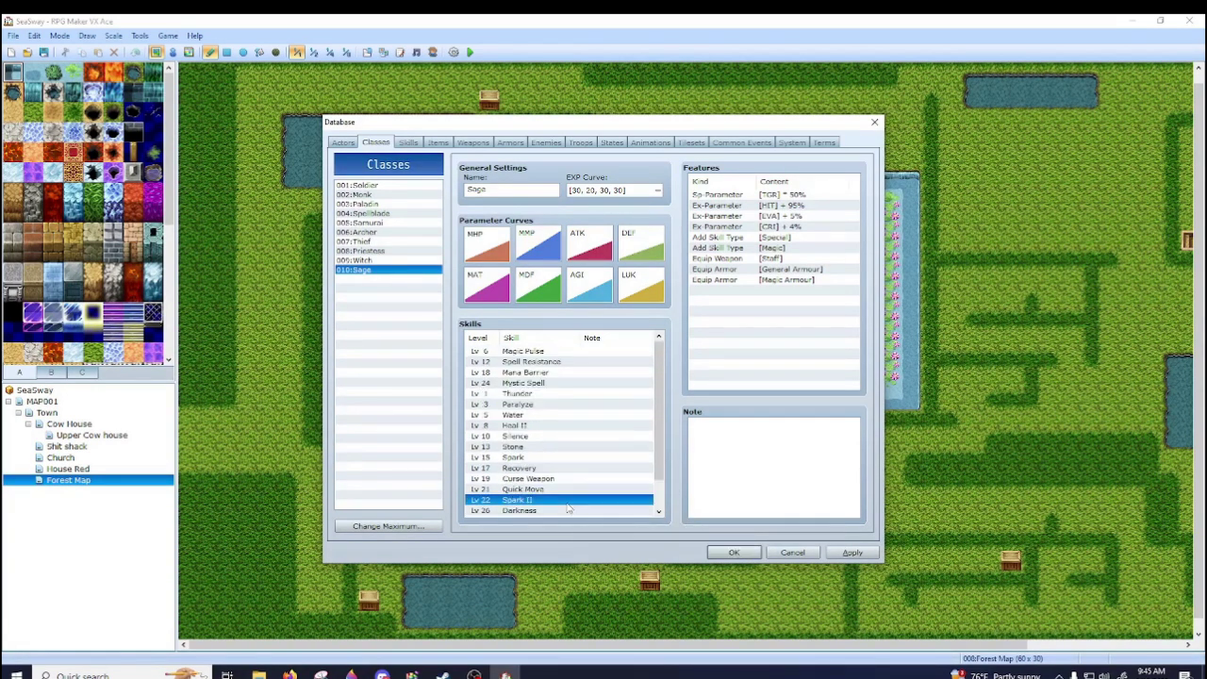
scroll(553, 513, "down", 3)
left_click(524, 501)
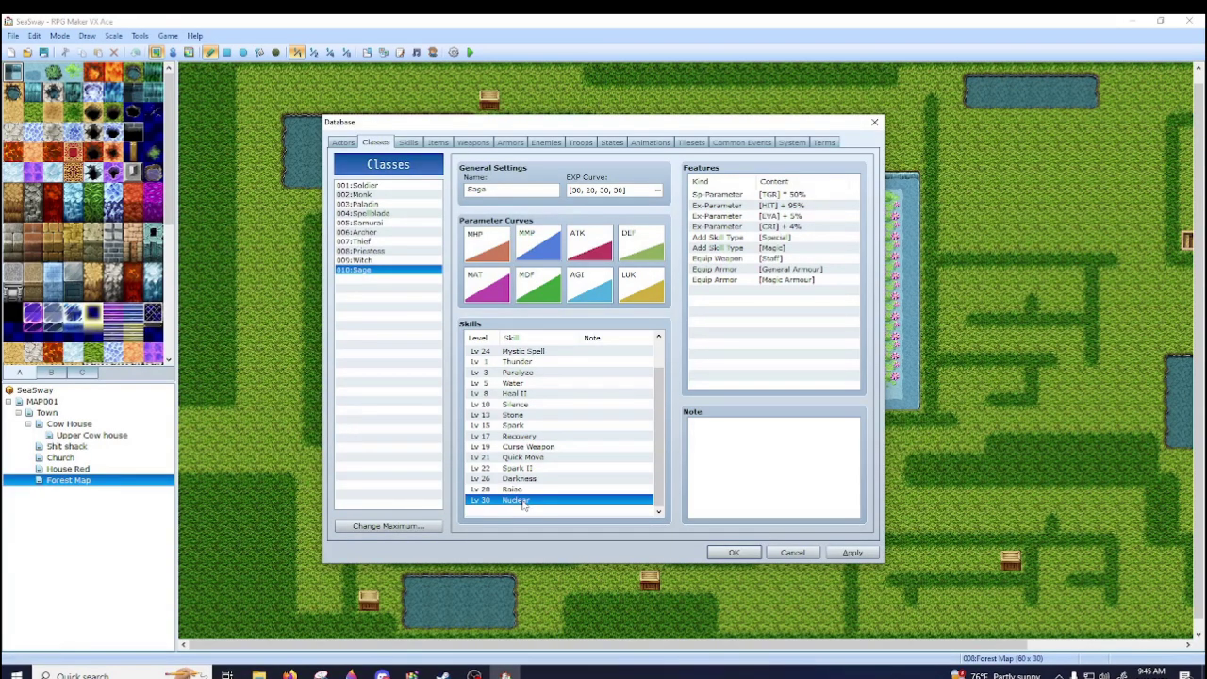
- Open the database's skills and browse the list down to the last entry, 126 Mystic Spell
left_click(410, 144)
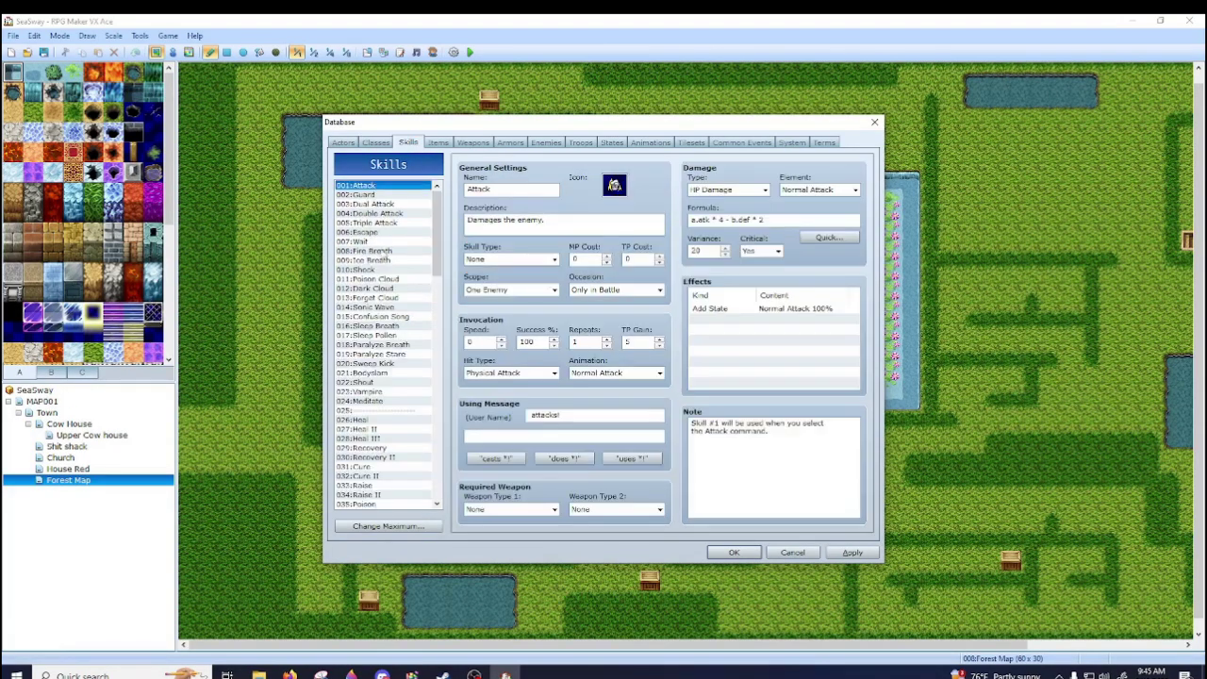
left_click_drag(438, 201, 441, 247)
left_click(382, 270)
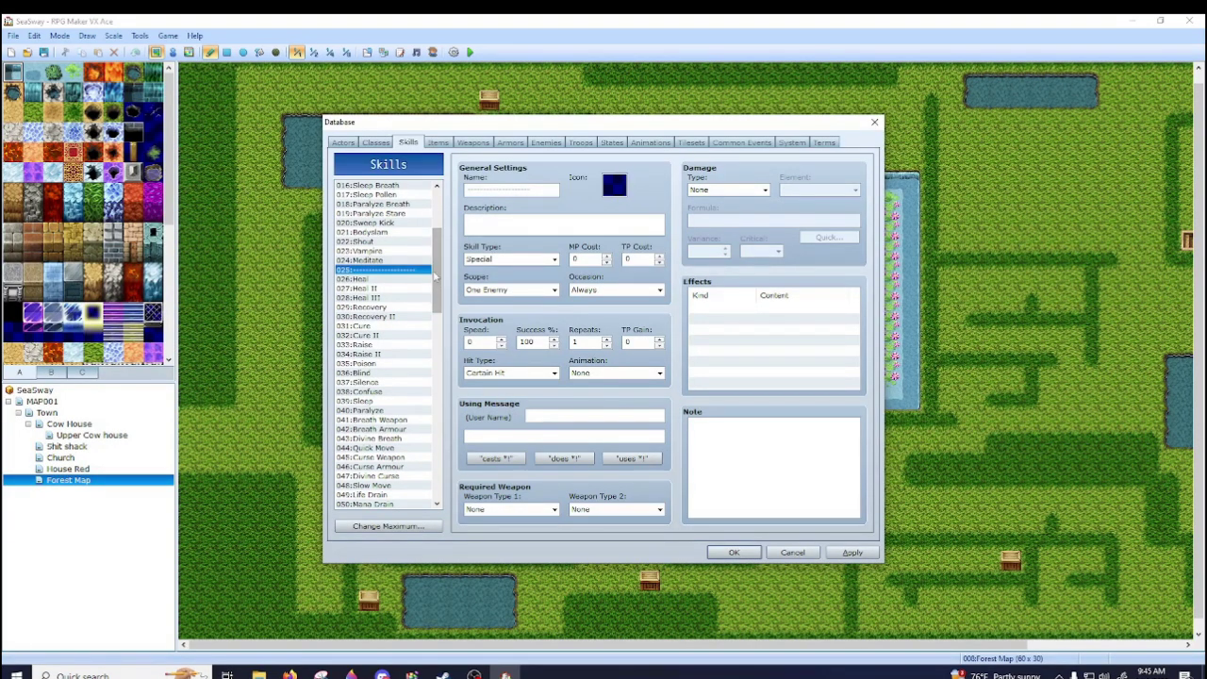
scroll(437, 241, "up", 5)
left_click_drag(435, 227, 460, 487)
left_click(382, 312)
left_click(382, 372)
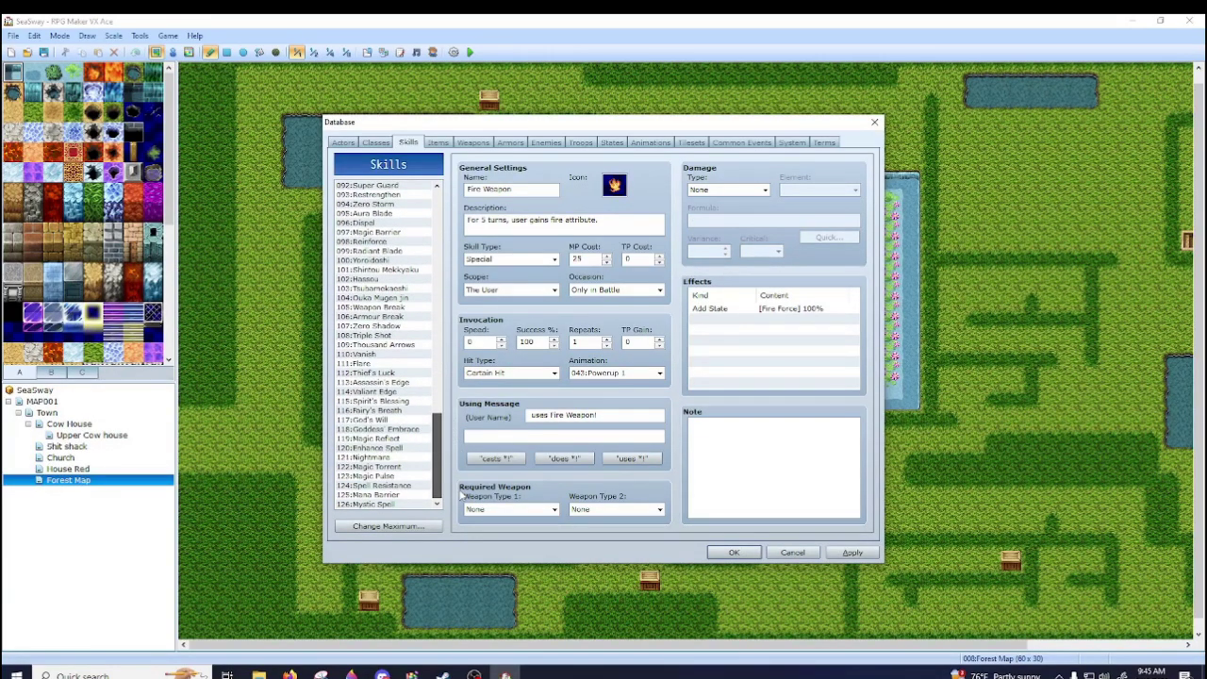
left_click(417, 504)
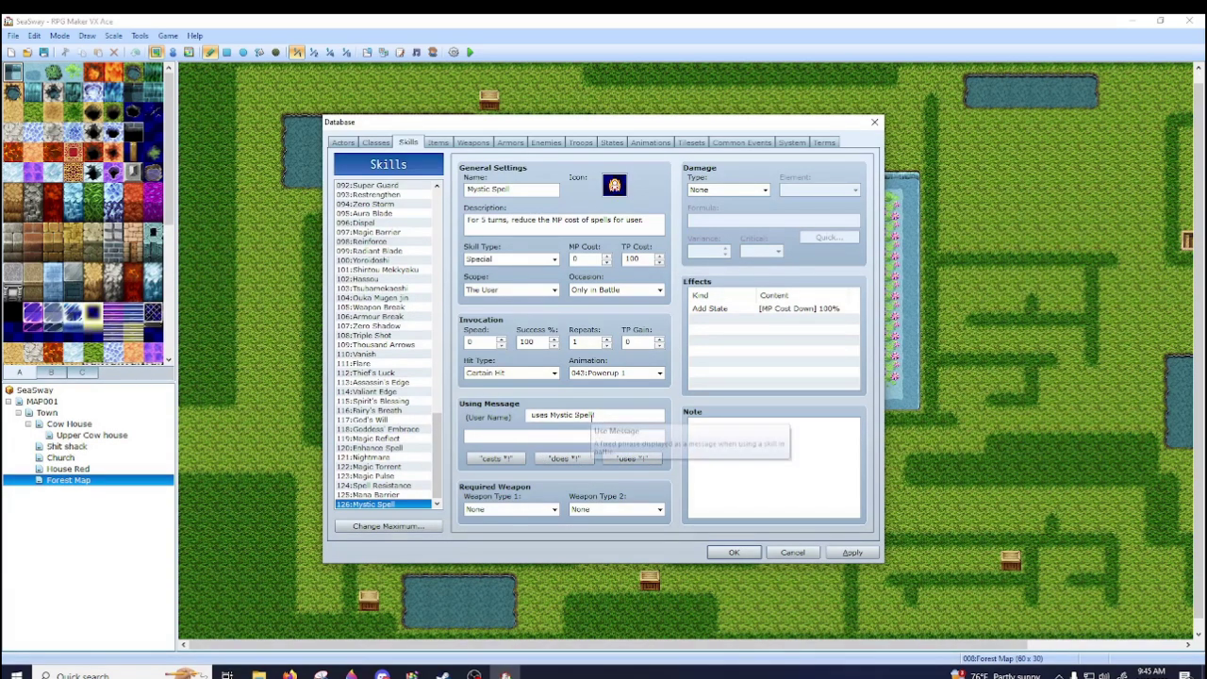
- Review the name, description and existing Add State effect of the Mystic Spell skill
double_click(514, 190)
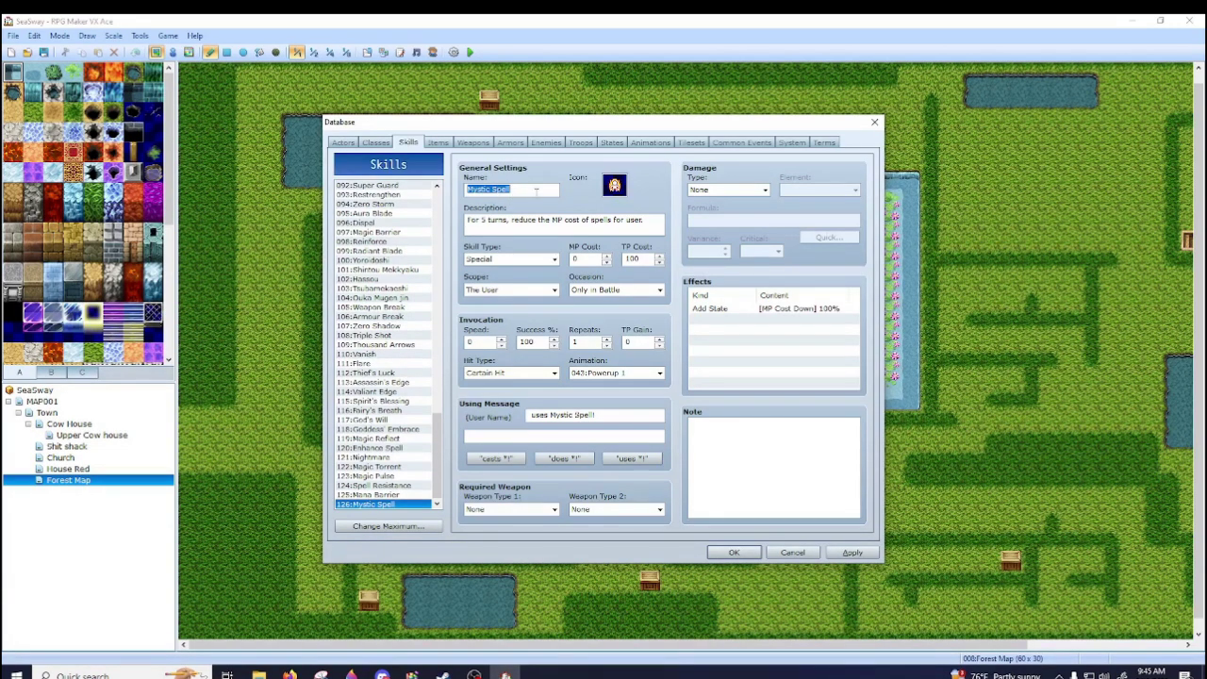
key("Tab")
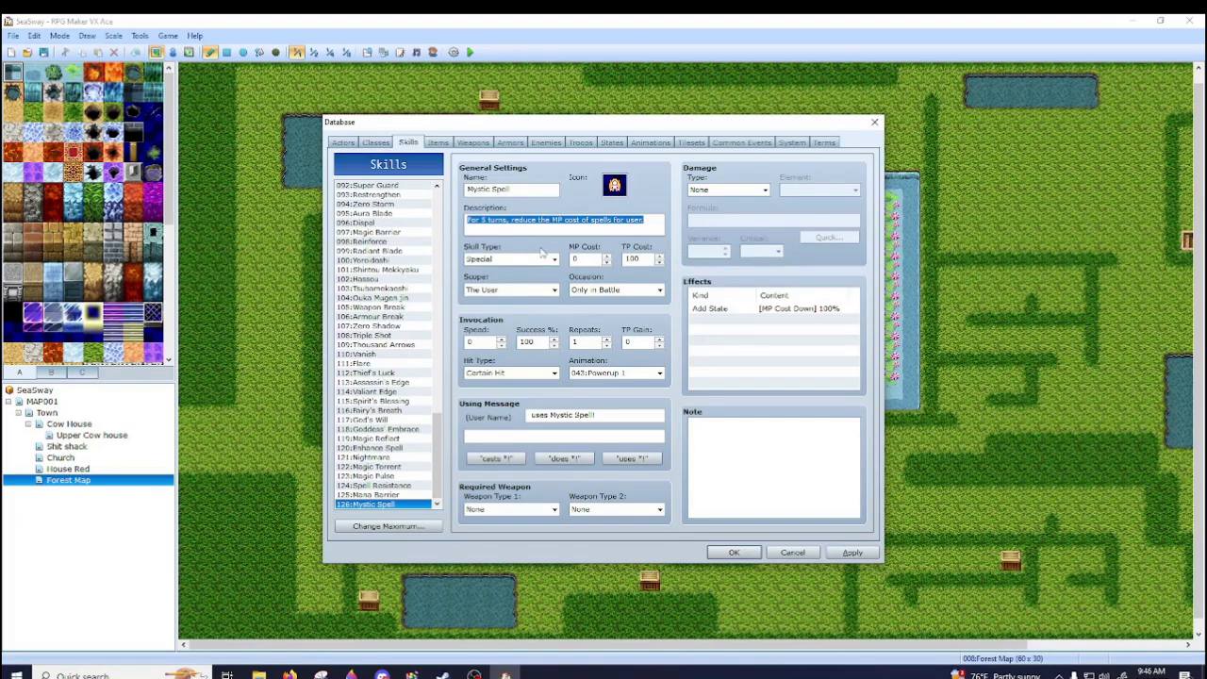
left_click(764, 312)
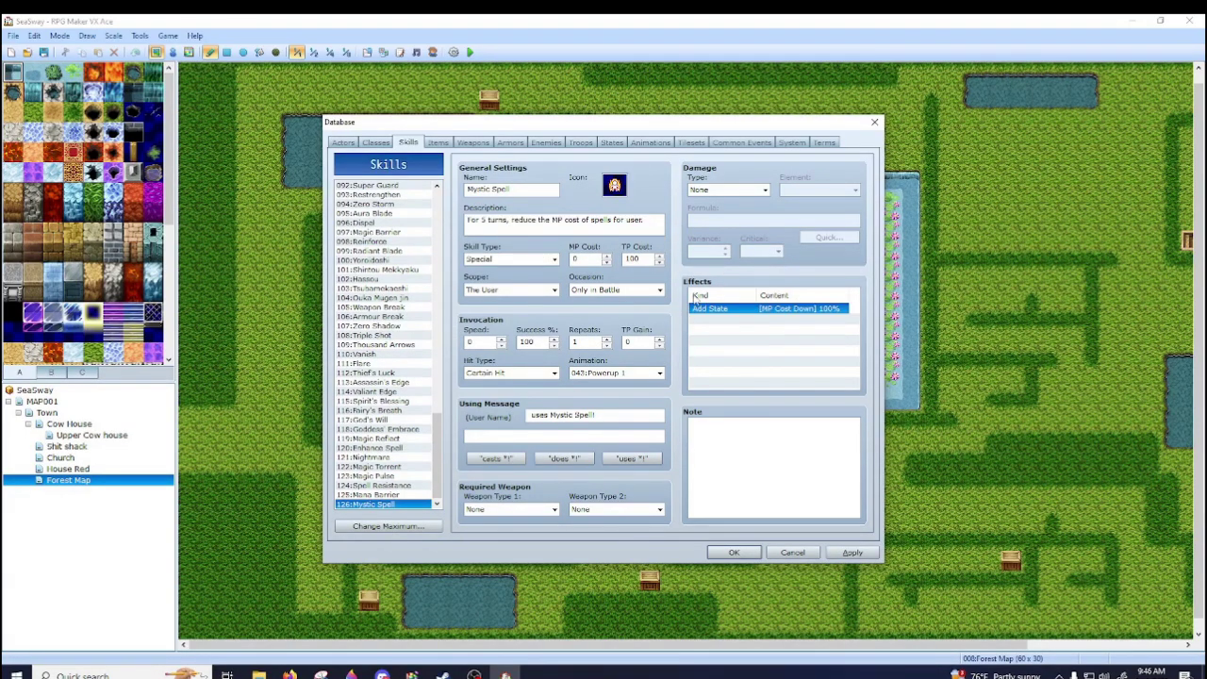
- Examine the Recover, State, Param and Other options for a new Mystic Spell effect, closing the dialog without adding one
double_click(786, 343)
left_click(866, 242)
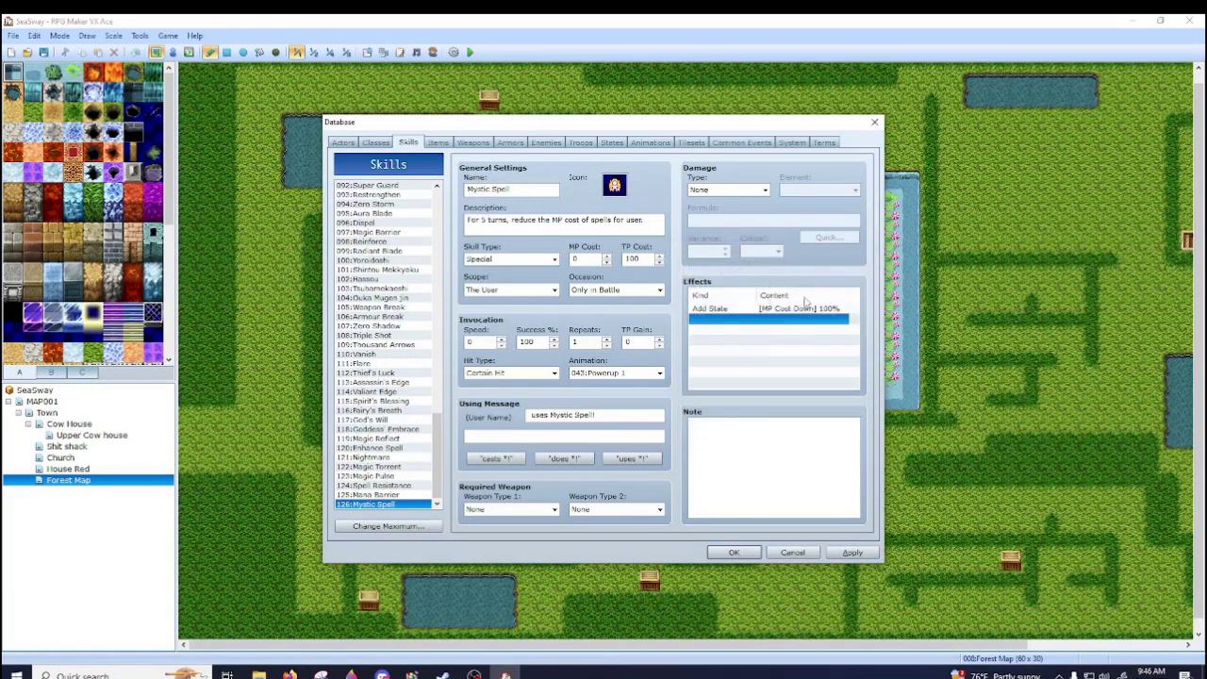
right_click(775, 324)
left_click(785, 327)
left_click(714, 284)
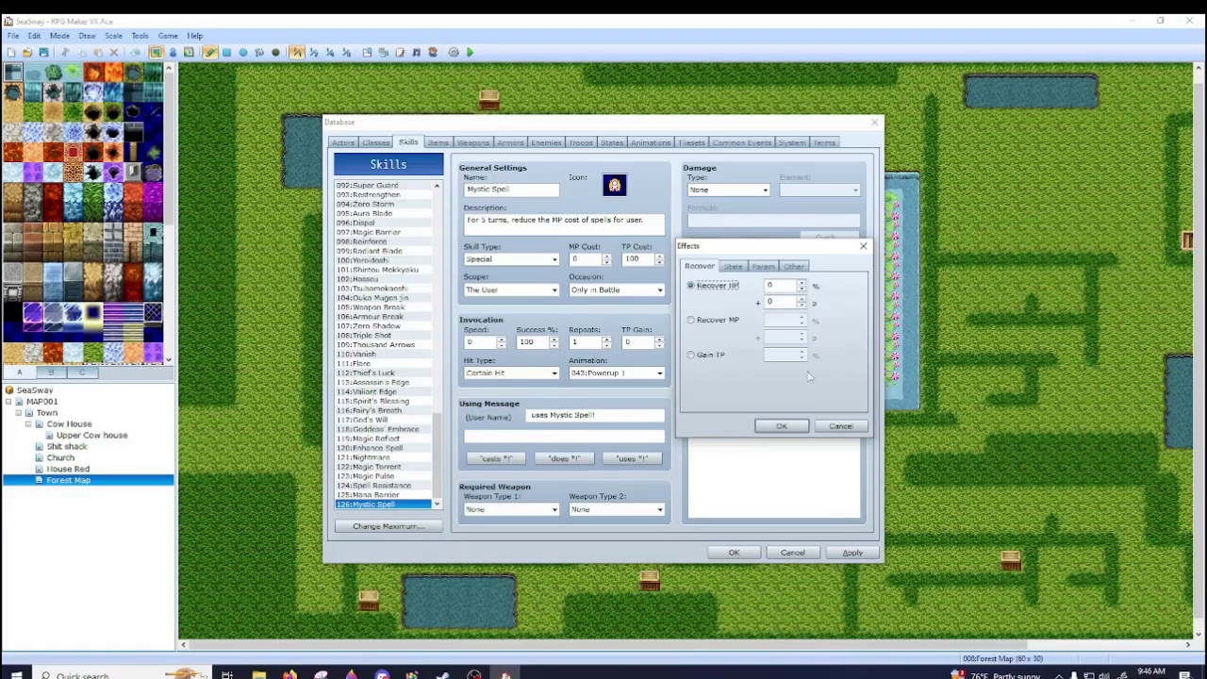
left_click(733, 267)
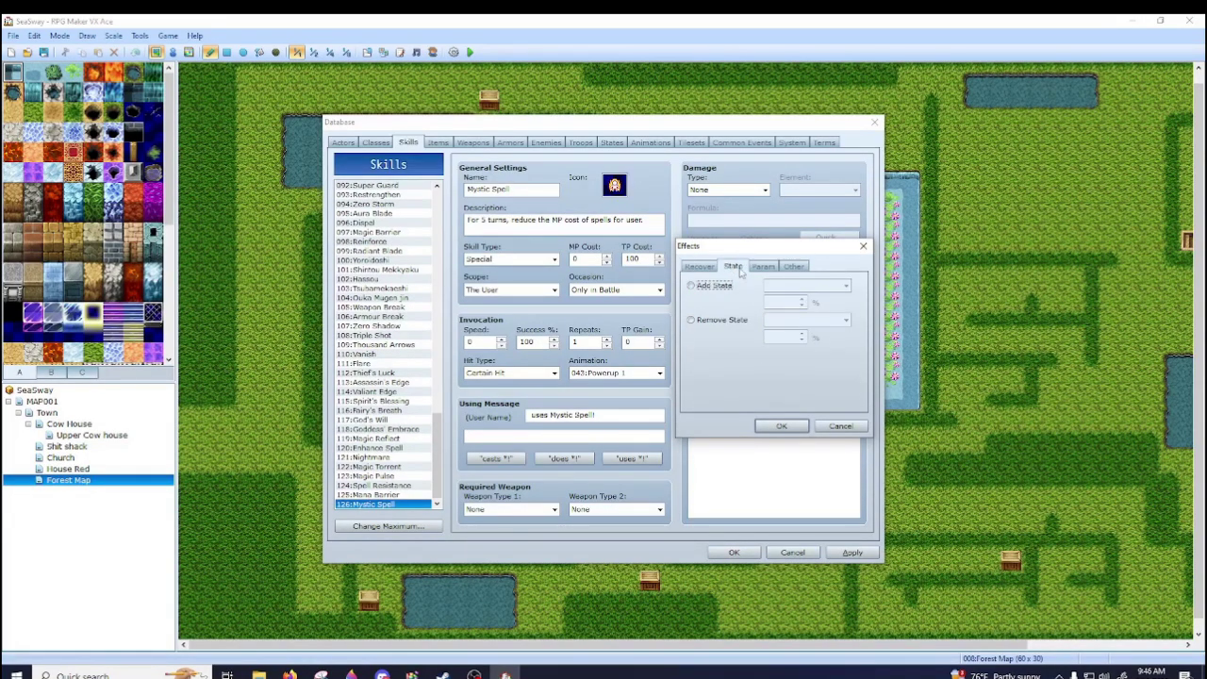
left_click(763, 266)
left_click(799, 268)
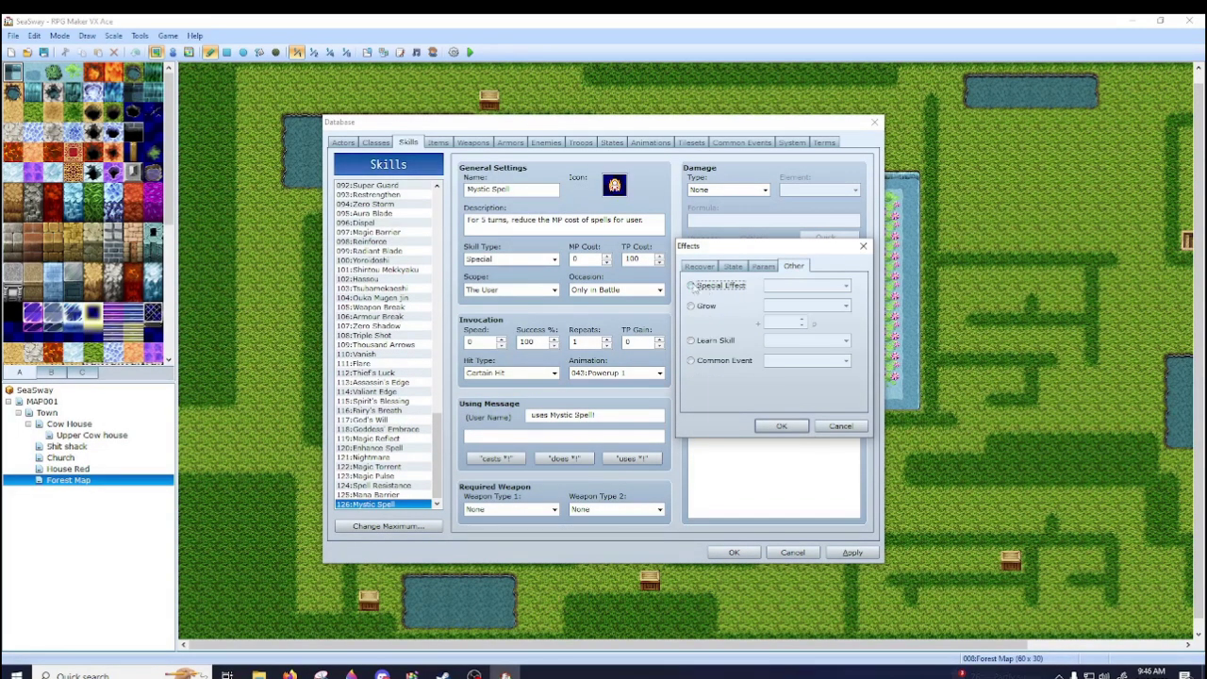
left_click(840, 425)
left_click(722, 309)
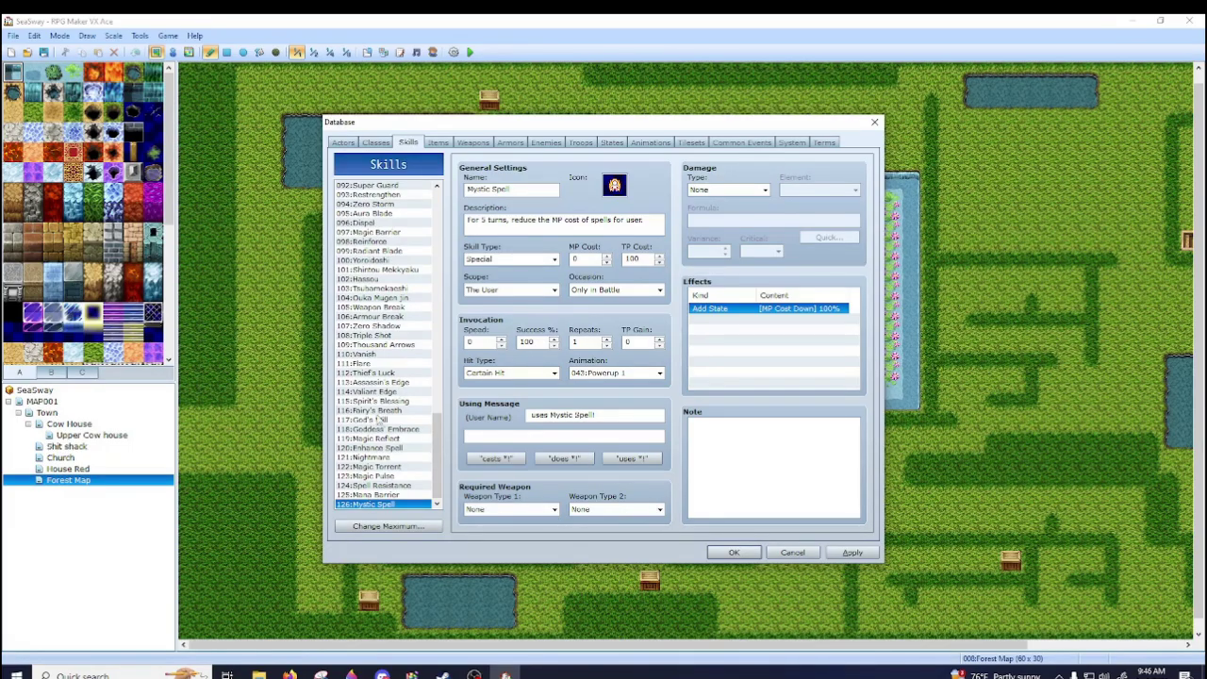
- Review the settings of the Zero Shadow, Triple Shot and Aura Blade skills
left_click(377, 326)
left_click(381, 335)
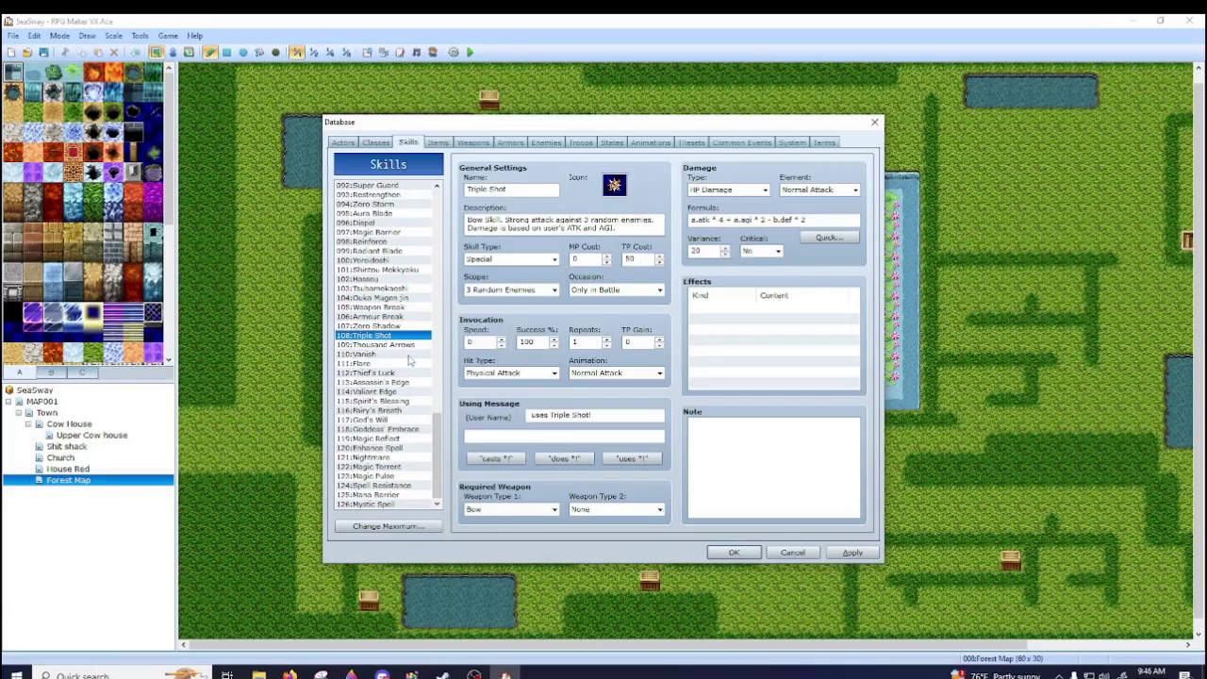
scroll(388, 293, "up", 2)
scroll(390, 294, "up", 3)
left_click(377, 354)
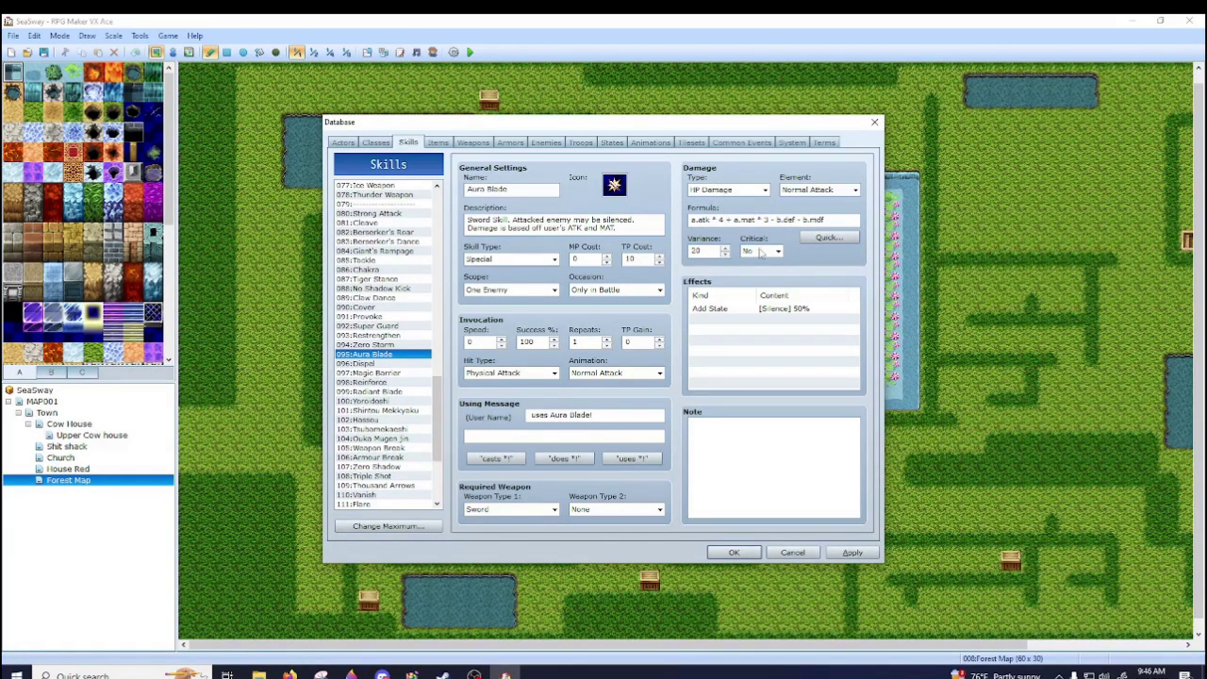
scroll(400, 387, "up", 1)
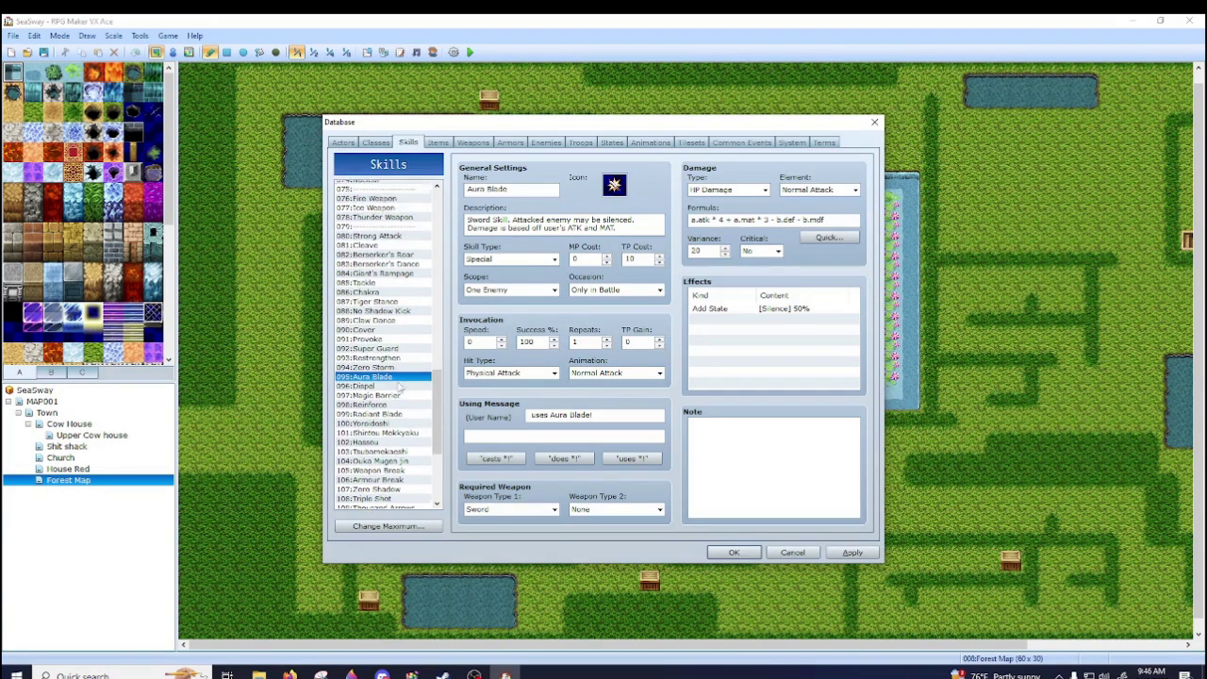
- Open the database's items and raise the maximum number of items to 26
left_click(439, 142)
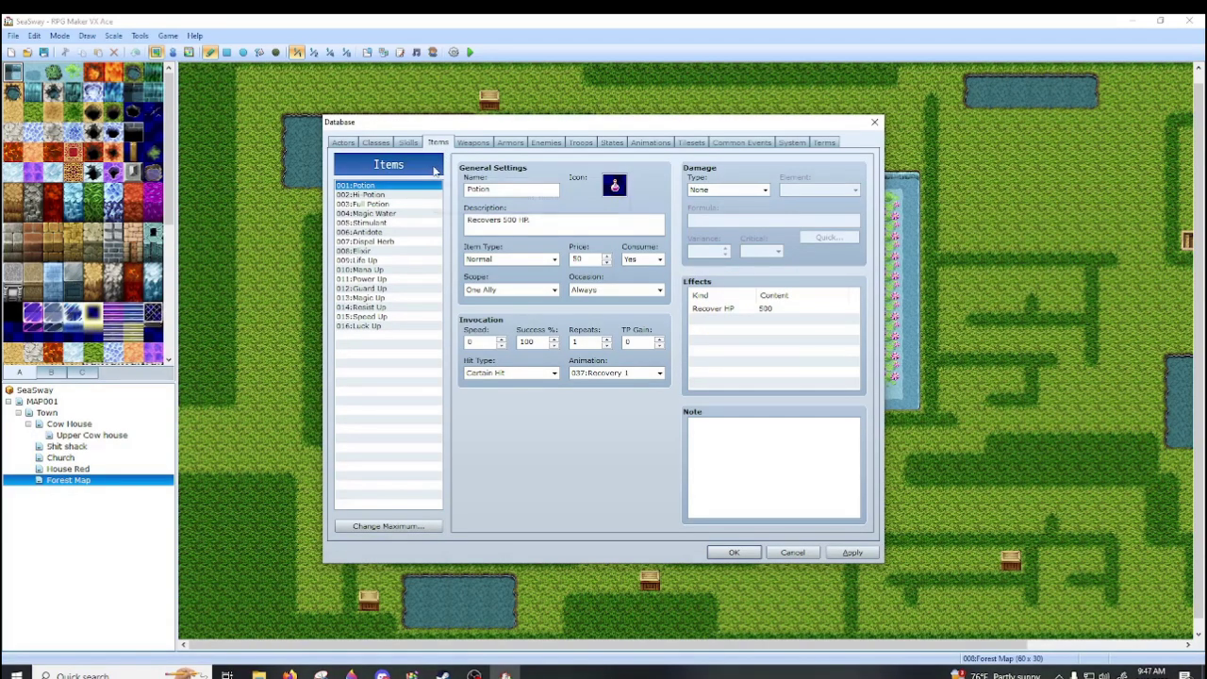
left_click(387, 524)
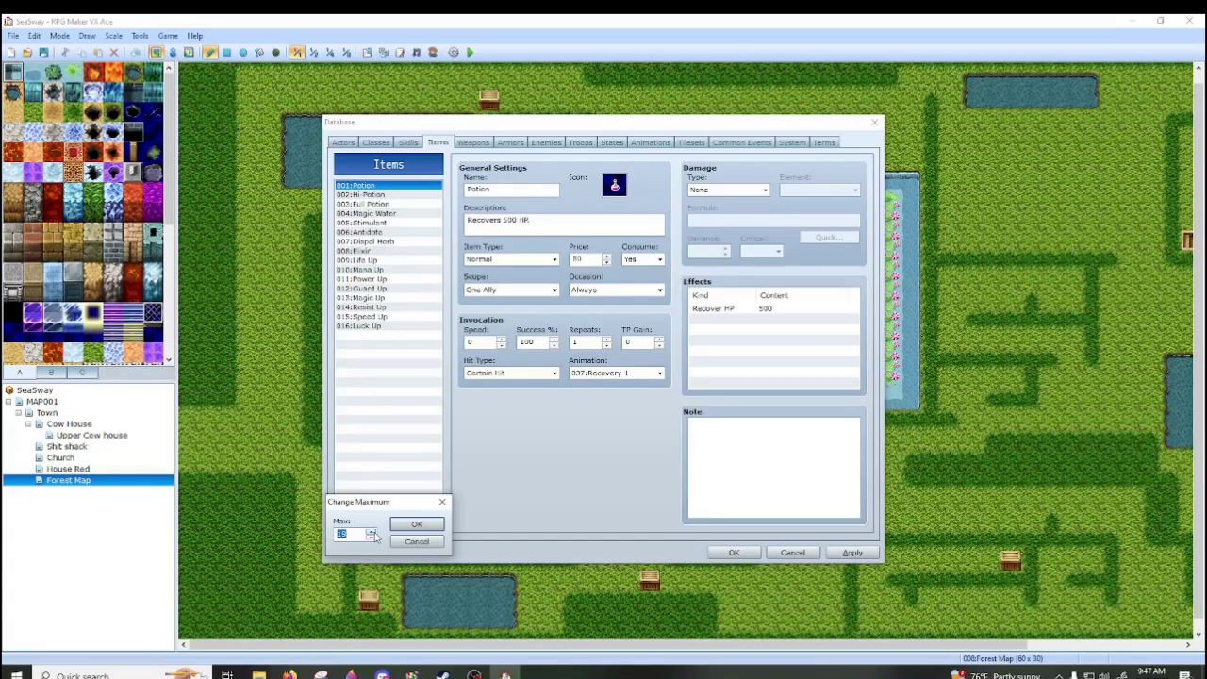
left_click(411, 521)
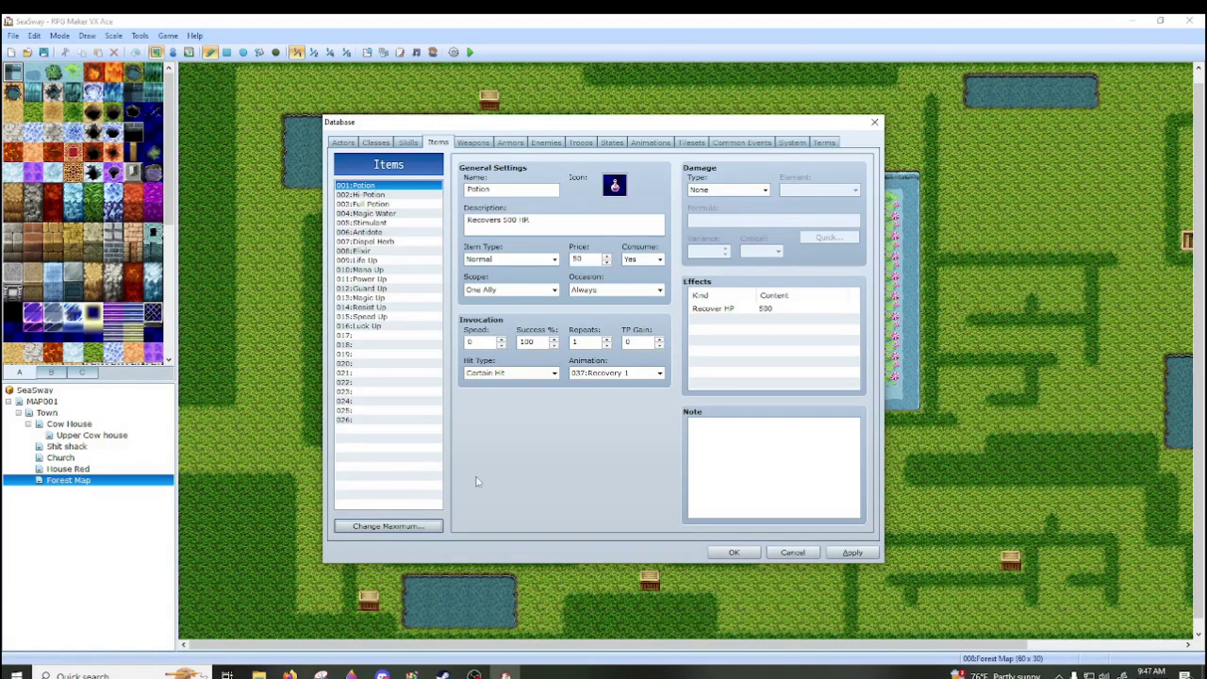
- Name item 017 Milk and describe it as "Its Milk ya Moron", leaving its icon empty after browsing the icon set
left_click(379, 337)
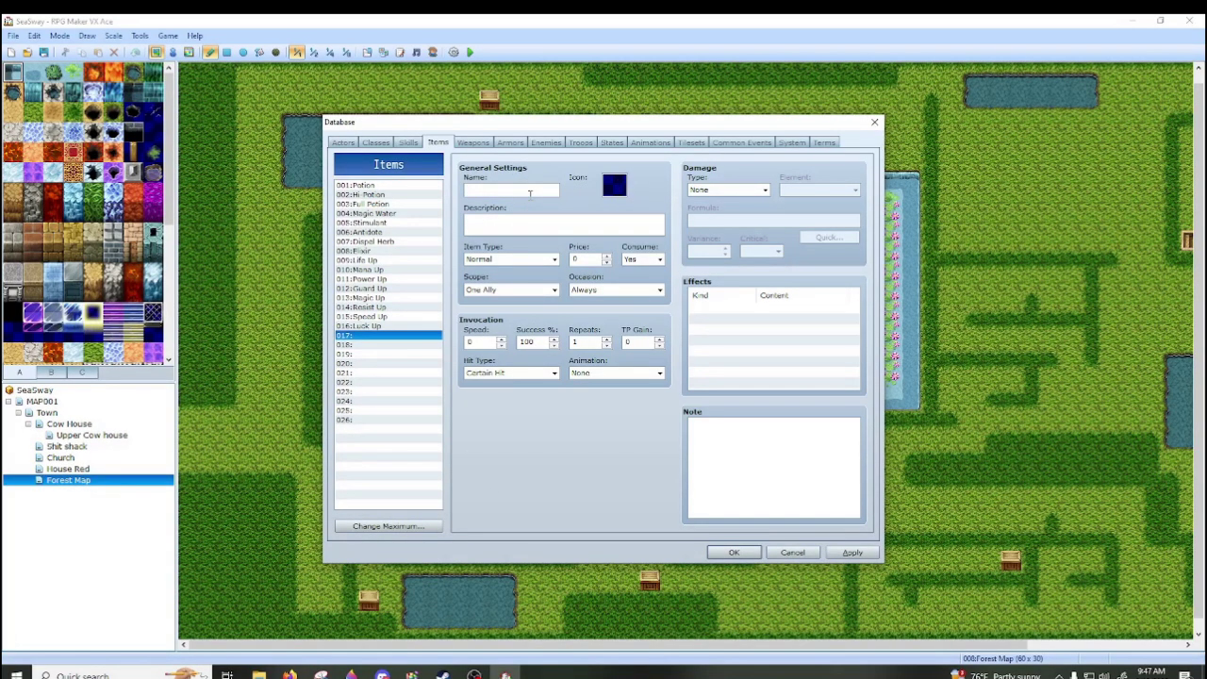
type("Milk")
double_click(614, 185)
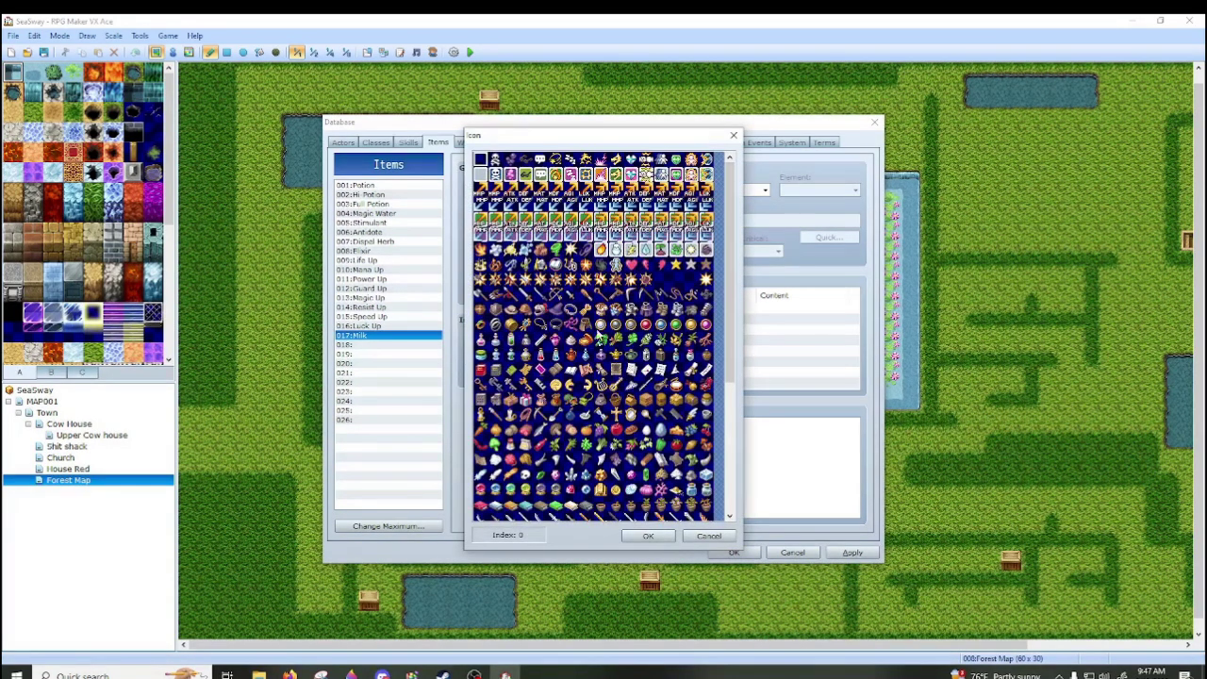
scroll(585, 335, "down", 1)
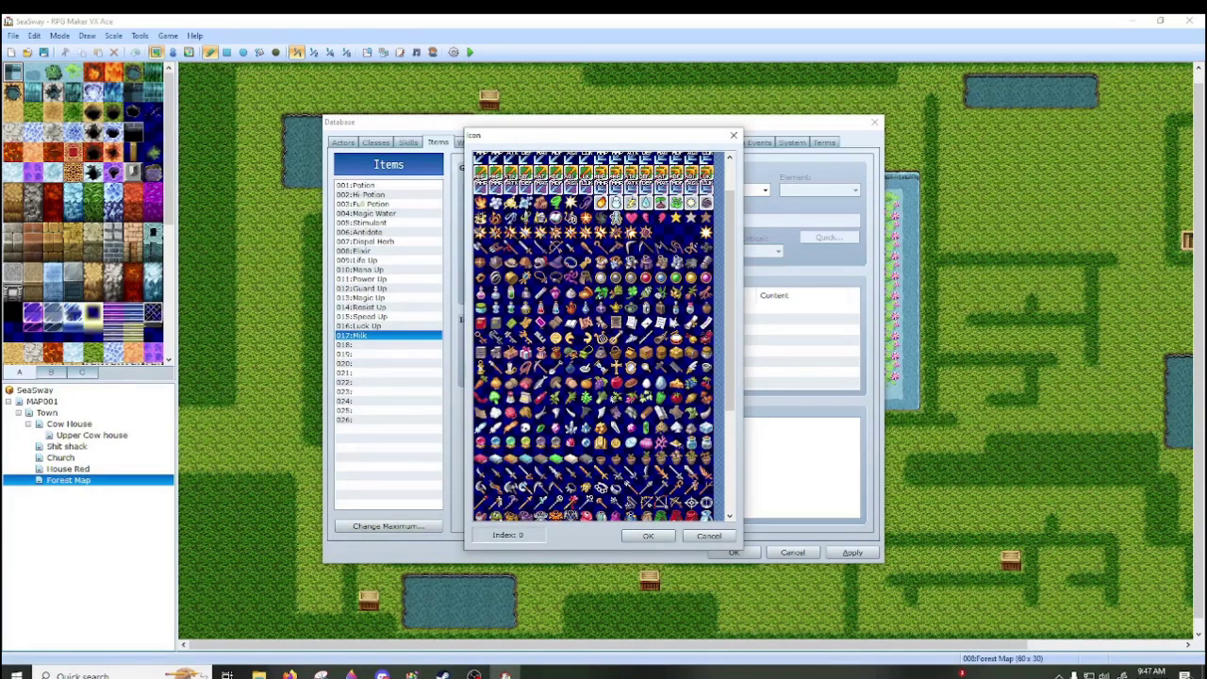
left_click(709, 535)
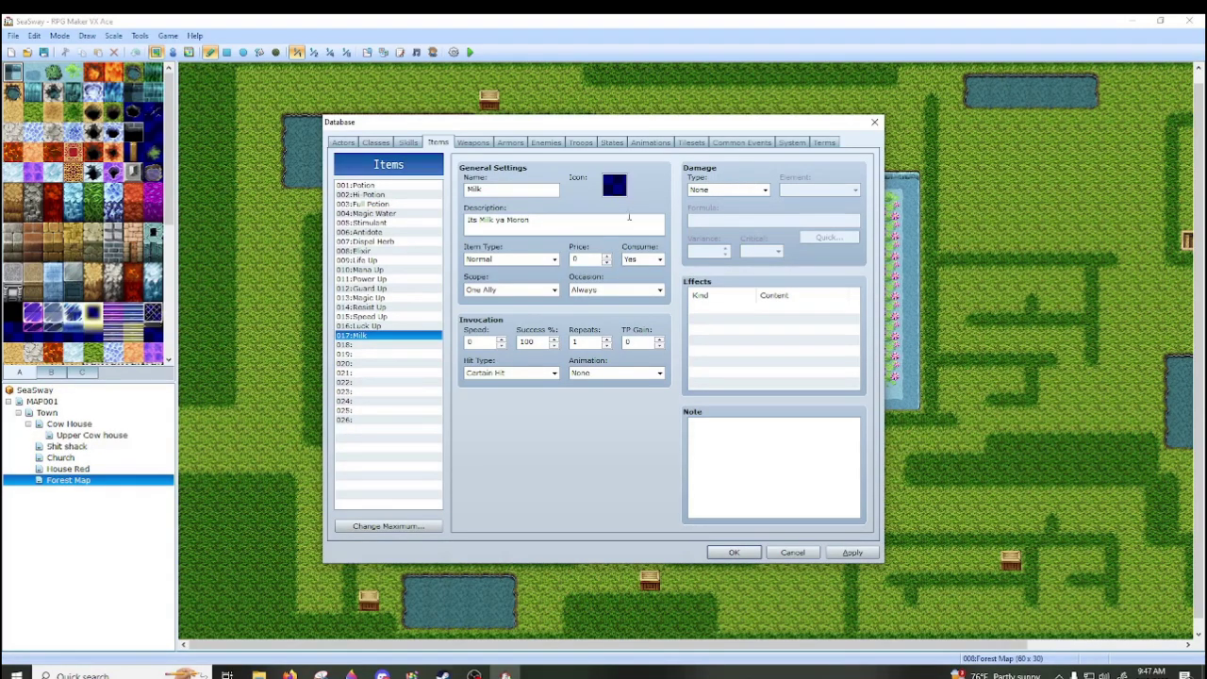
- Look over Milk's item type, price and consume settings, keeping the type Normal and Consume at Yes
left_click(545, 259)
left_click(547, 267)
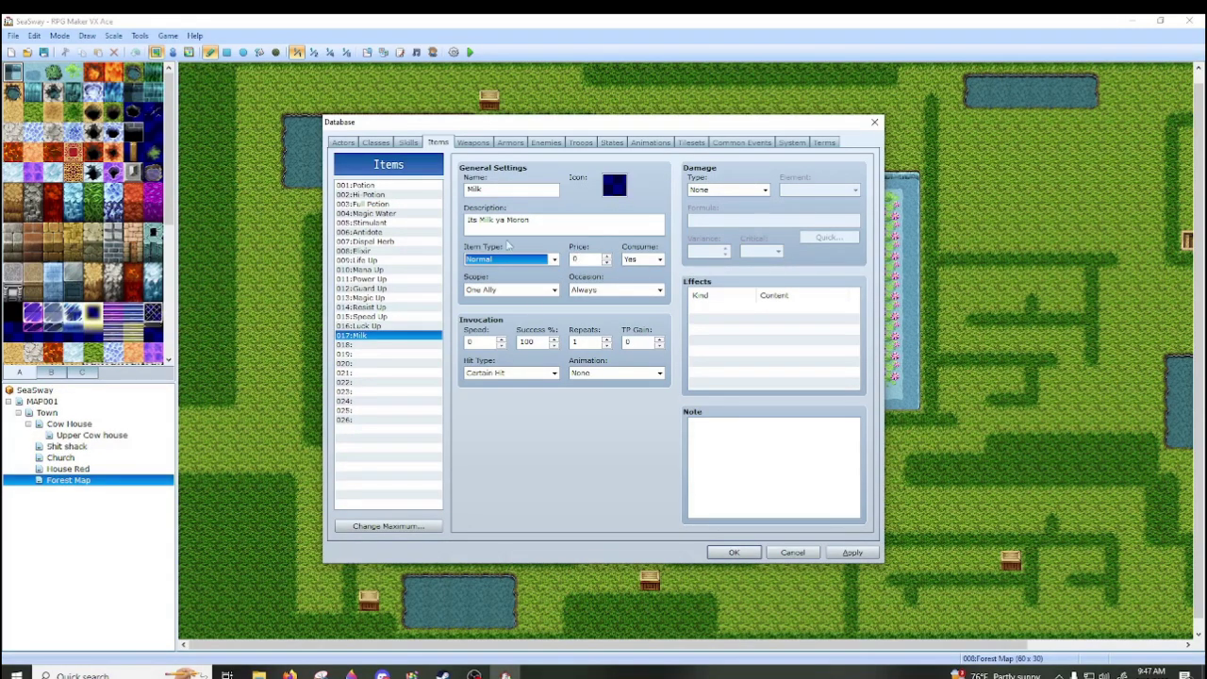
left_click(543, 262)
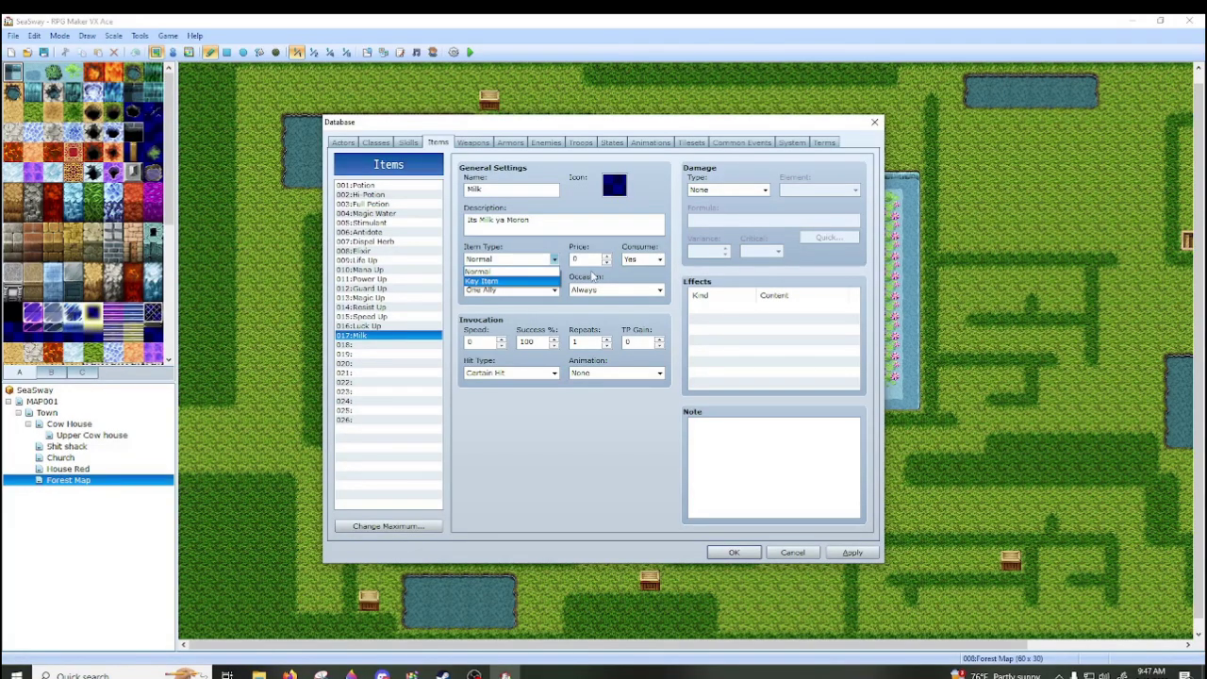
left_click(596, 276)
left_click(596, 258)
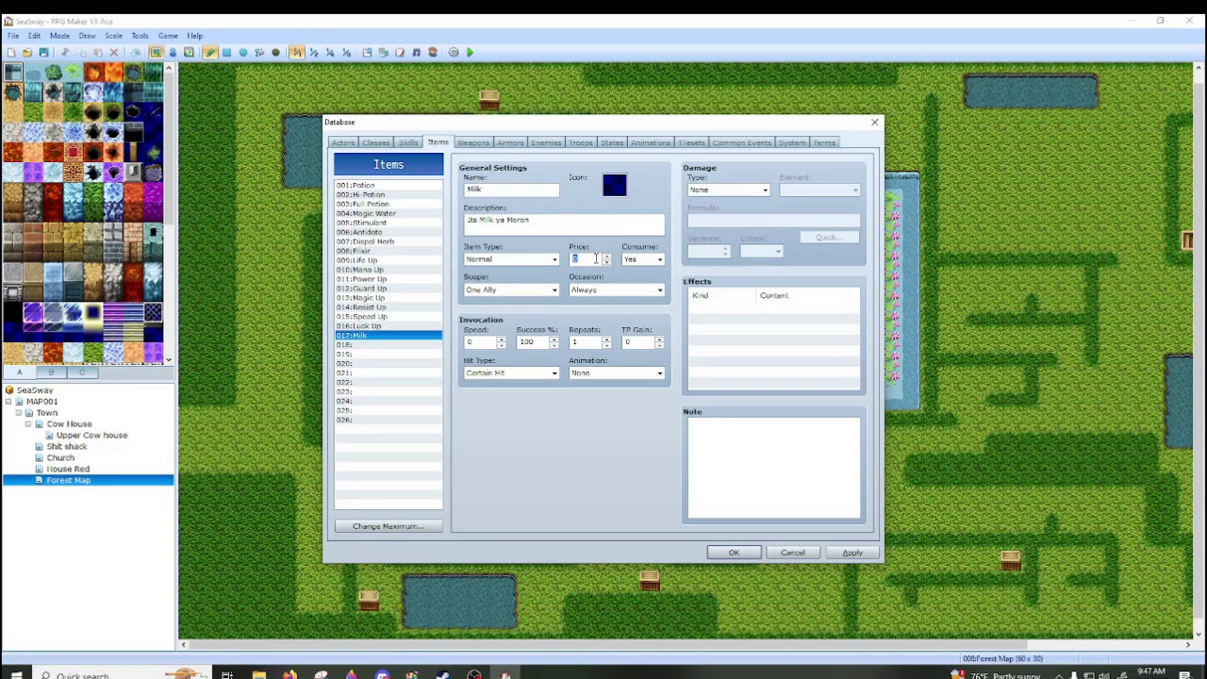
left_click(652, 264)
left_click(656, 269)
left_click(659, 259)
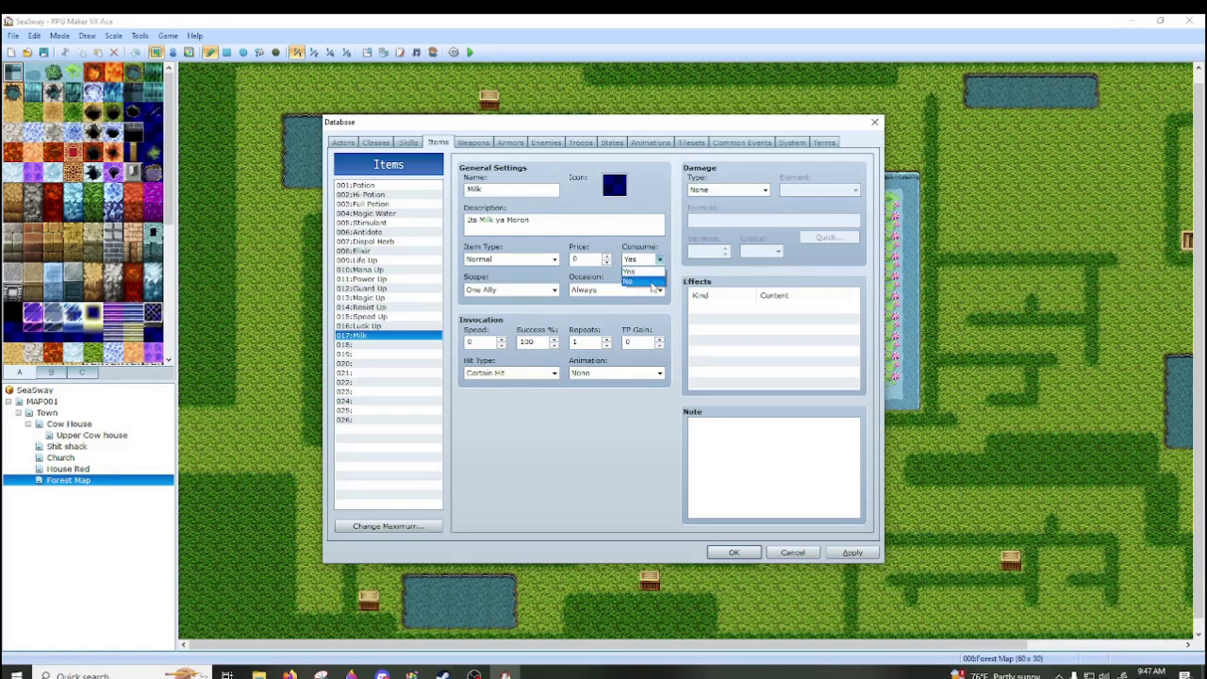
left_click(653, 272)
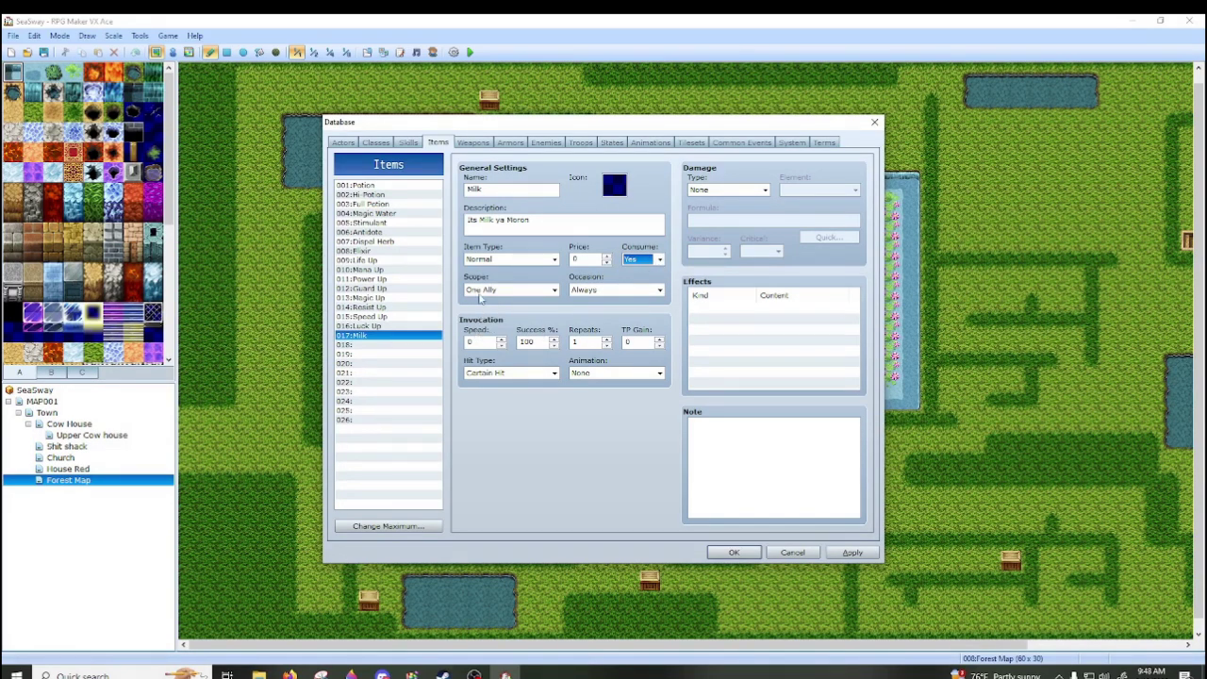
- Try Key Item as Milk's item type with Consume at Yes, and return the type to Normal
left_click(505, 260)
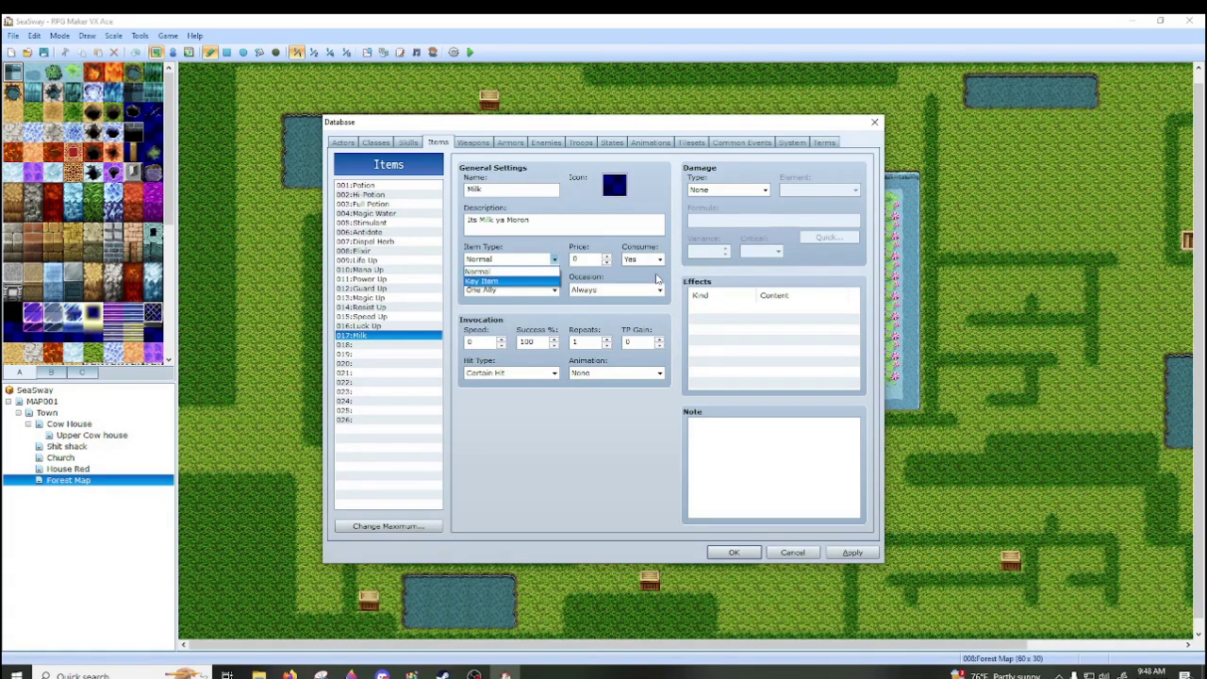
left_click(485, 281)
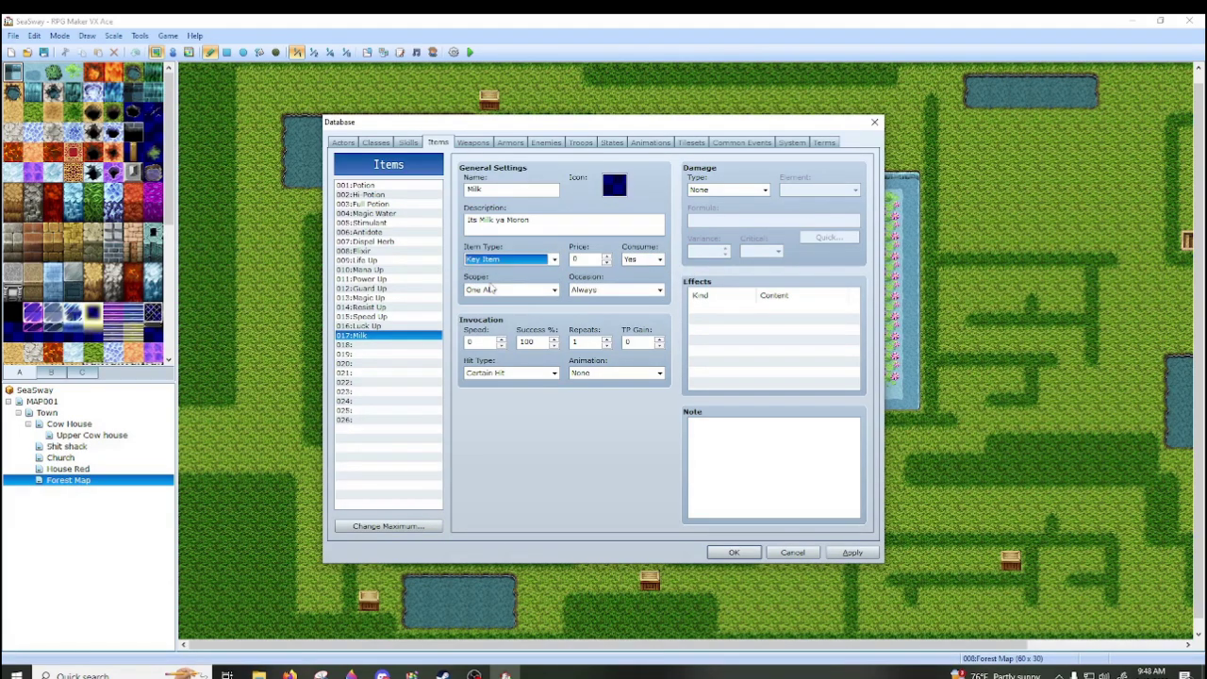
left_click(659, 260)
left_click(646, 272)
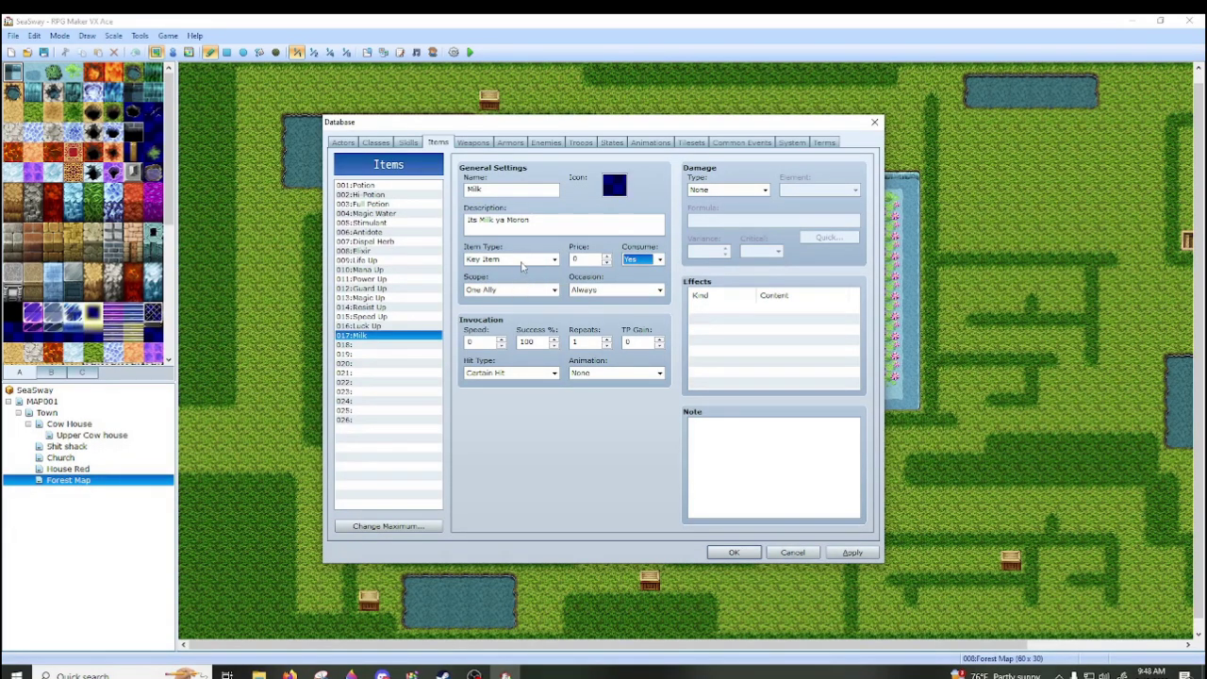
left_click(524, 261)
left_click(533, 273)
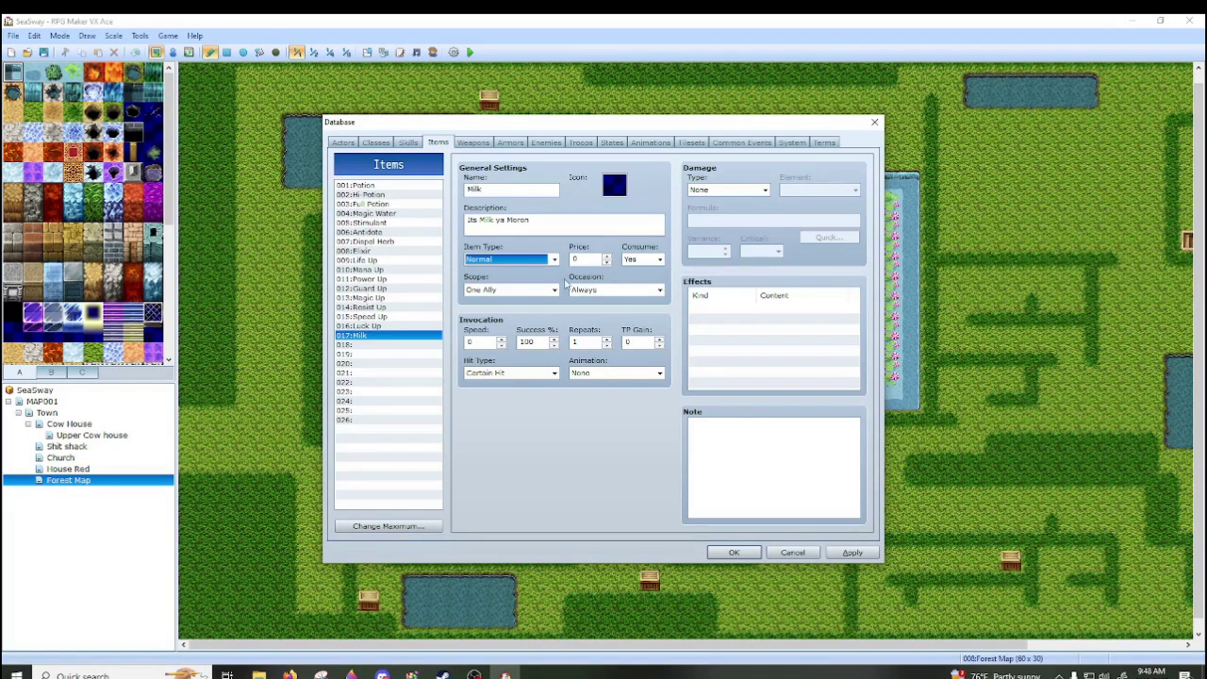
- Set Milk's scope to The User and keep its hit type as Certain Hit
left_click(551, 289)
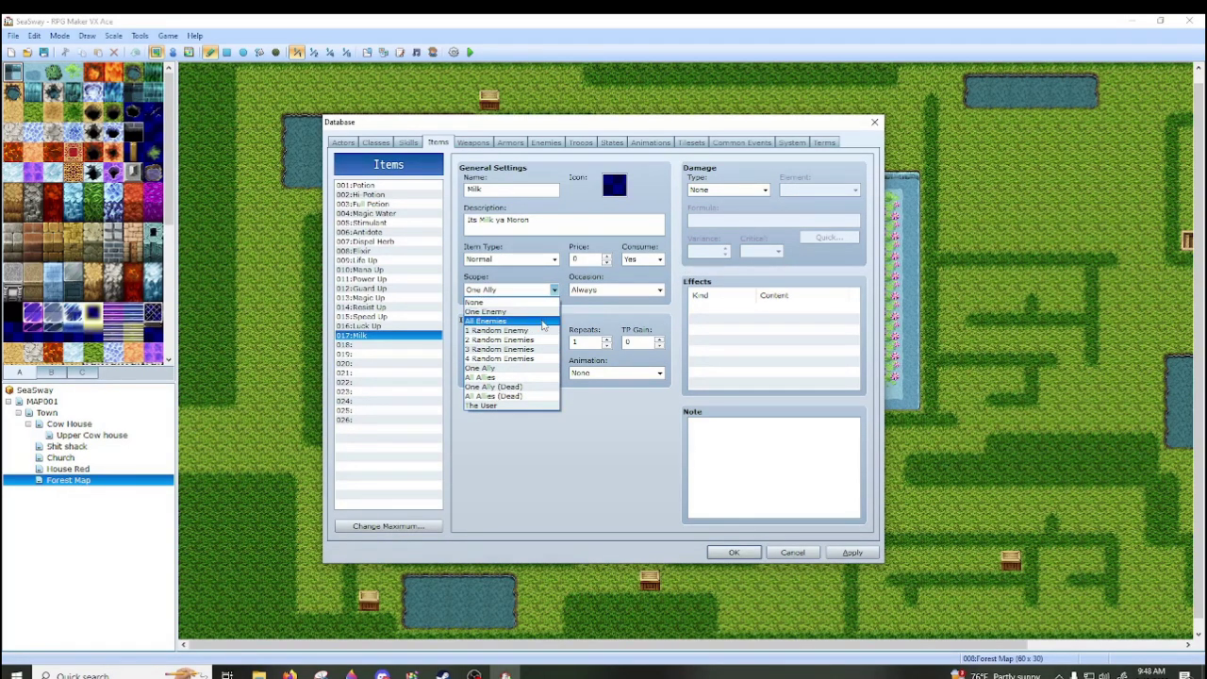
left_click(530, 406)
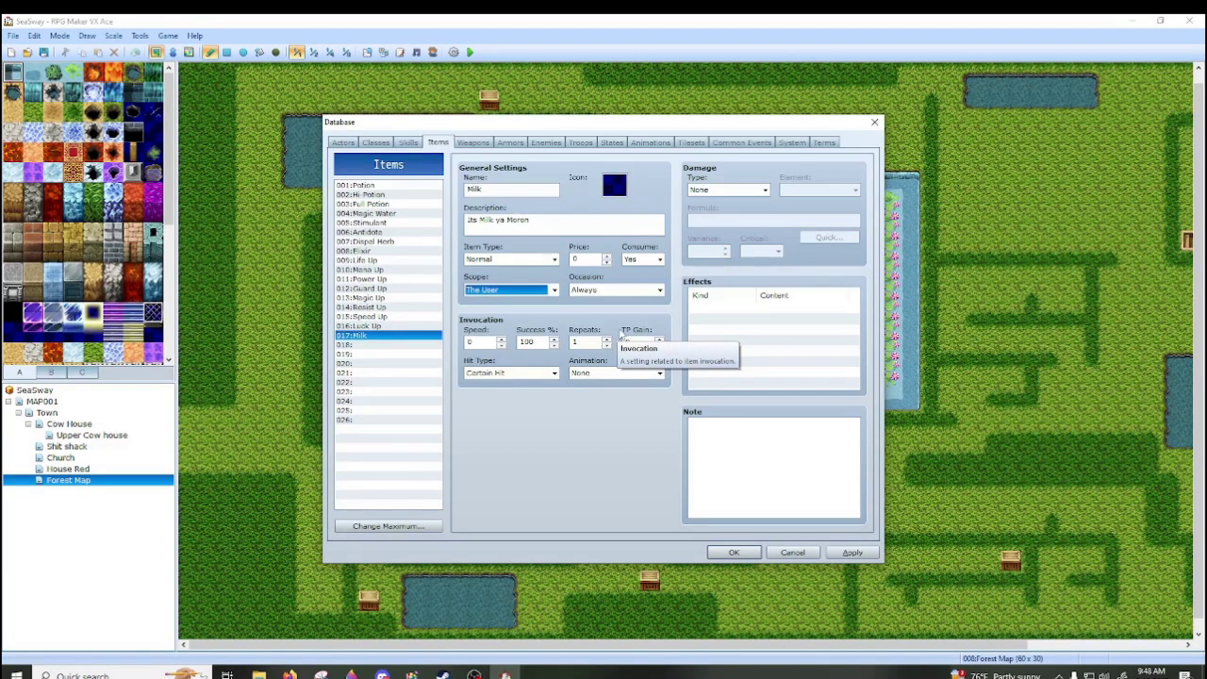
left_click(513, 373)
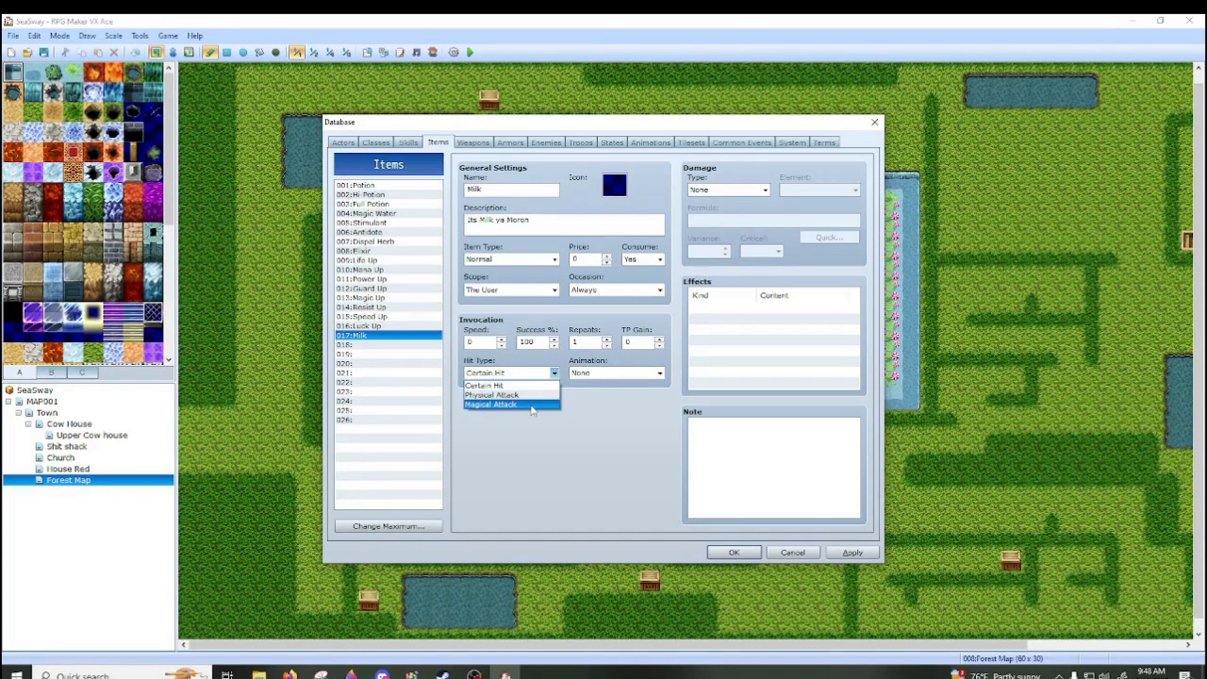
left_click(486, 385)
- Look through the animations available for Milk, keep None, and apply the database changes
left_click(618, 373)
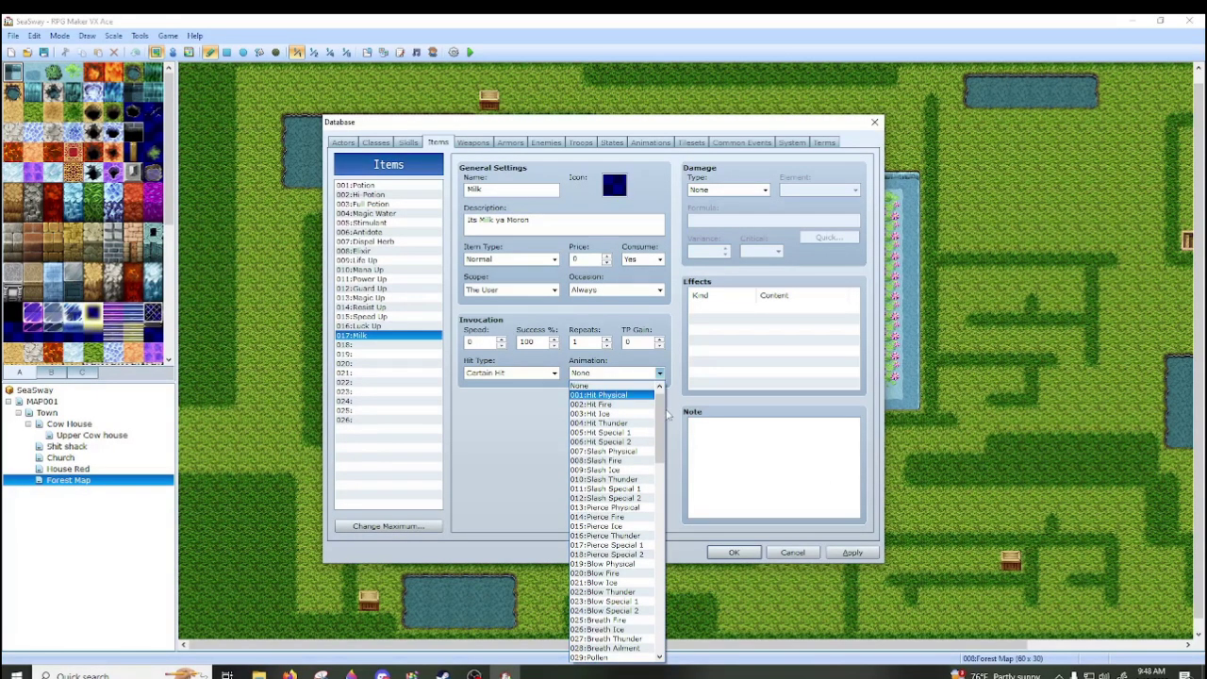
left_click_drag(669, 415, 663, 611)
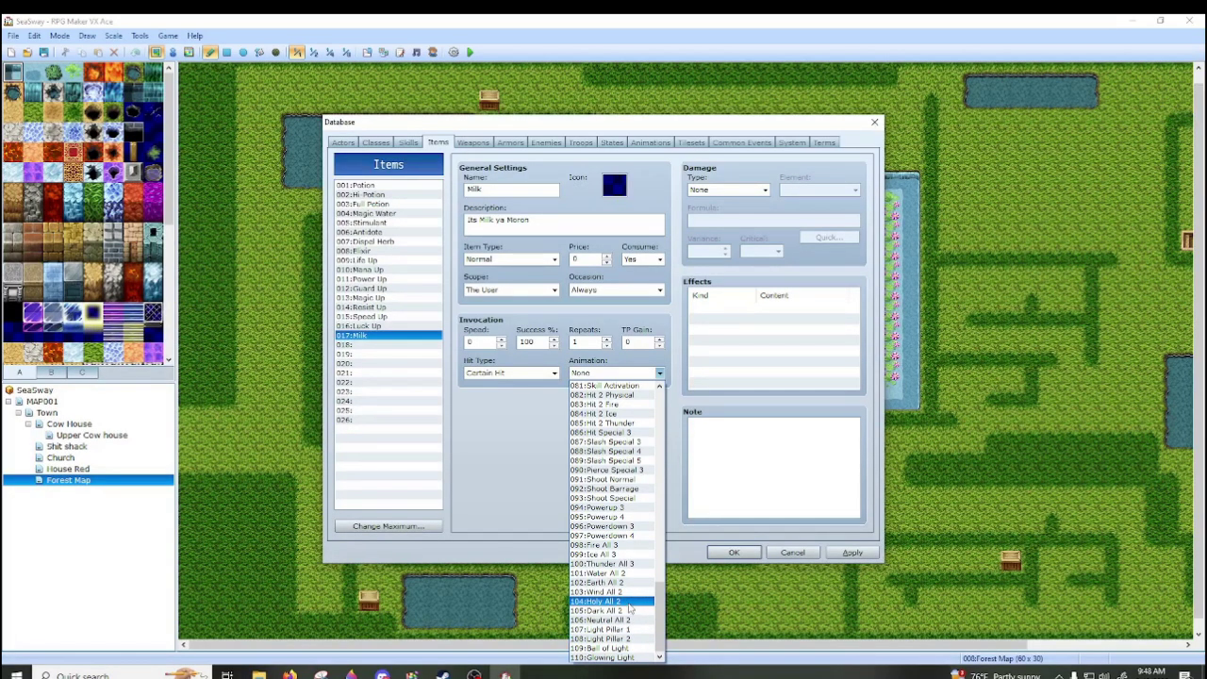
left_click_drag(665, 602, 664, 418)
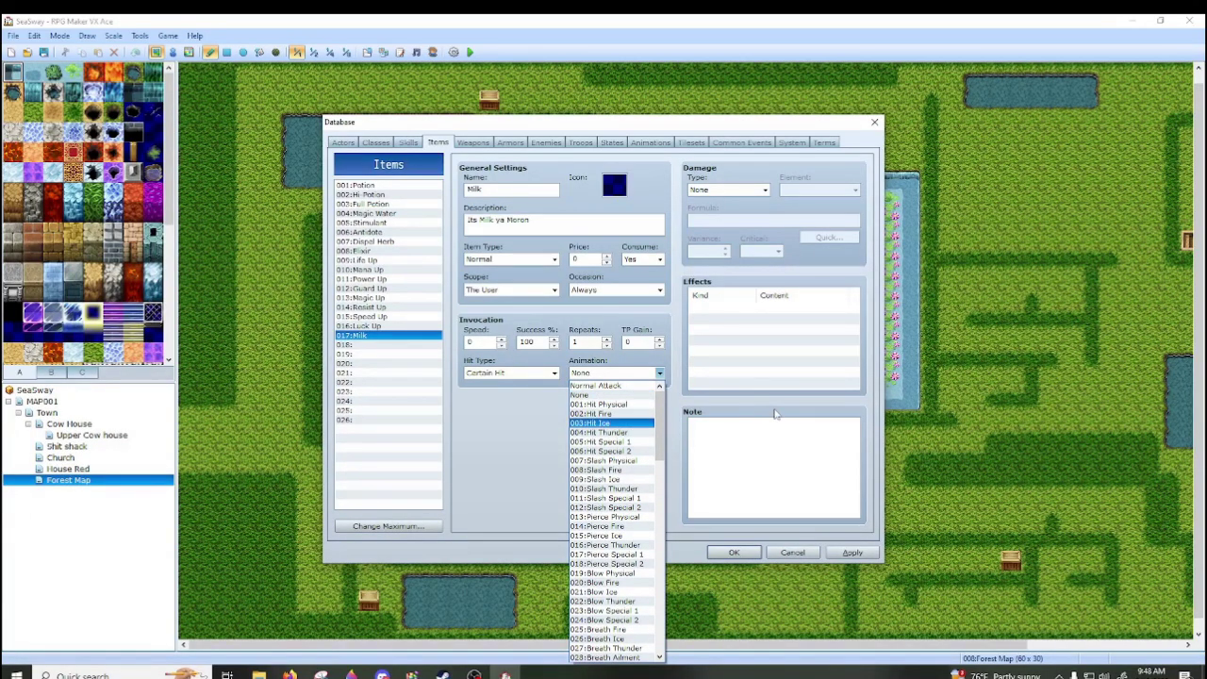
left_click(517, 438)
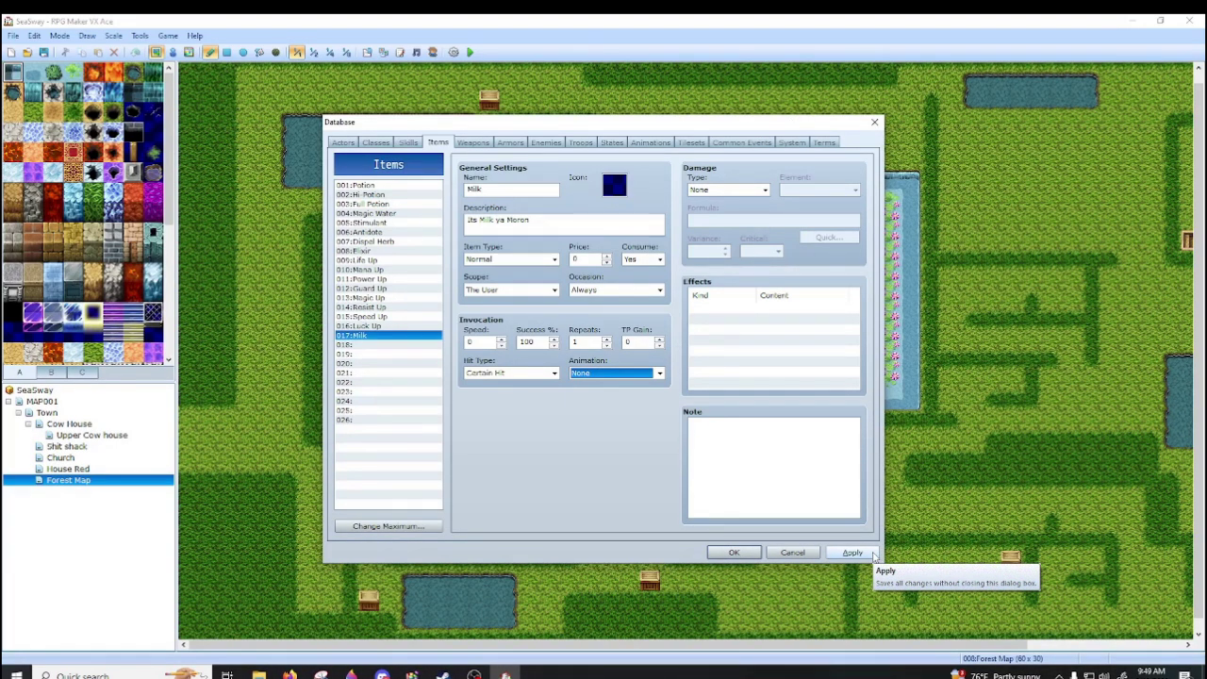
left_click(872, 554)
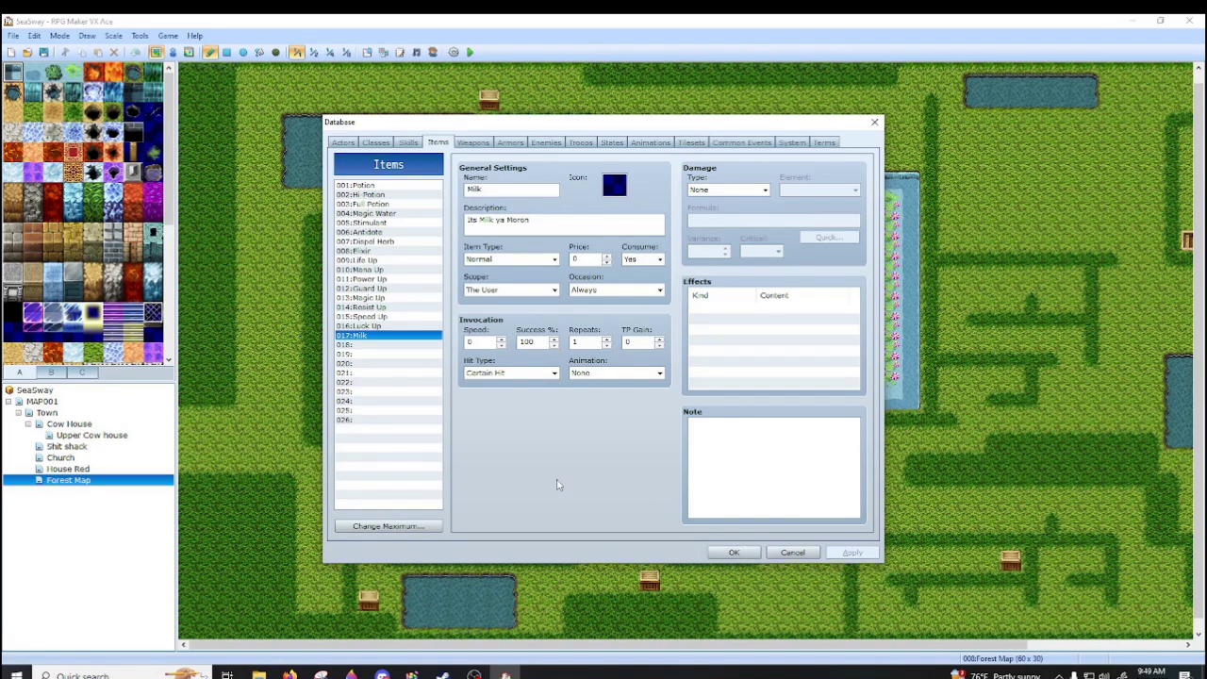
- Open the database's weapons, browse the list down to 060 Etherblast Gun, and check the maximum setting without changing it
left_click(474, 143)
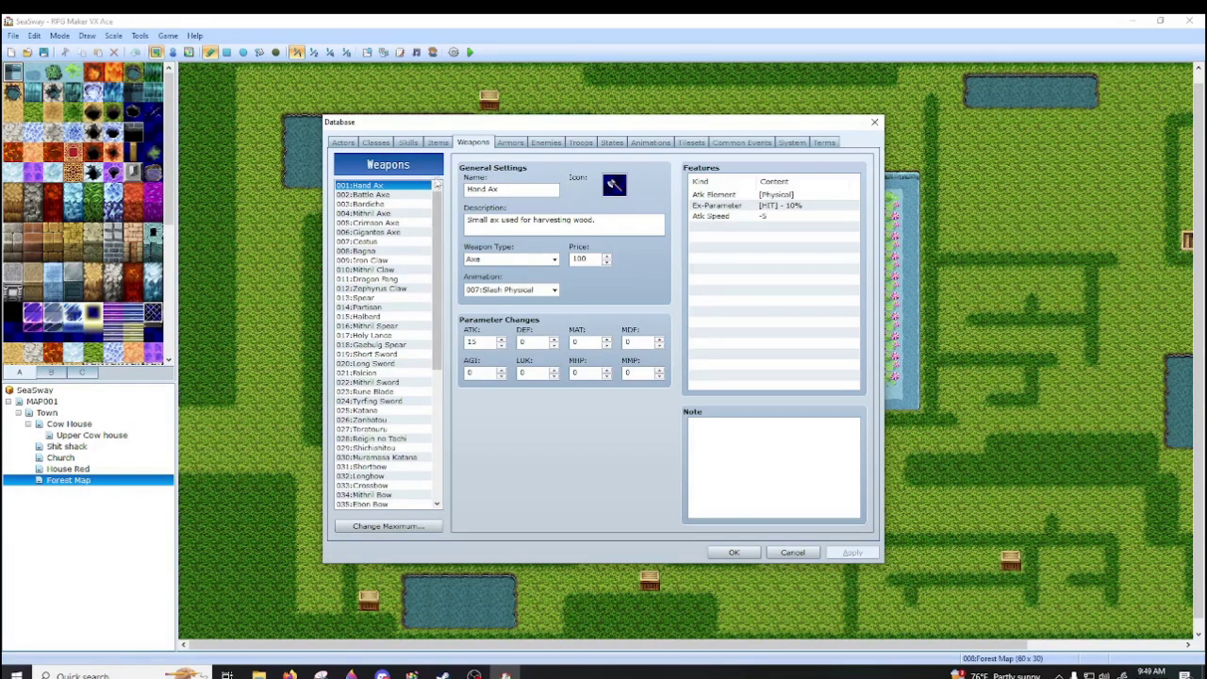
left_click_drag(437, 210, 447, 388)
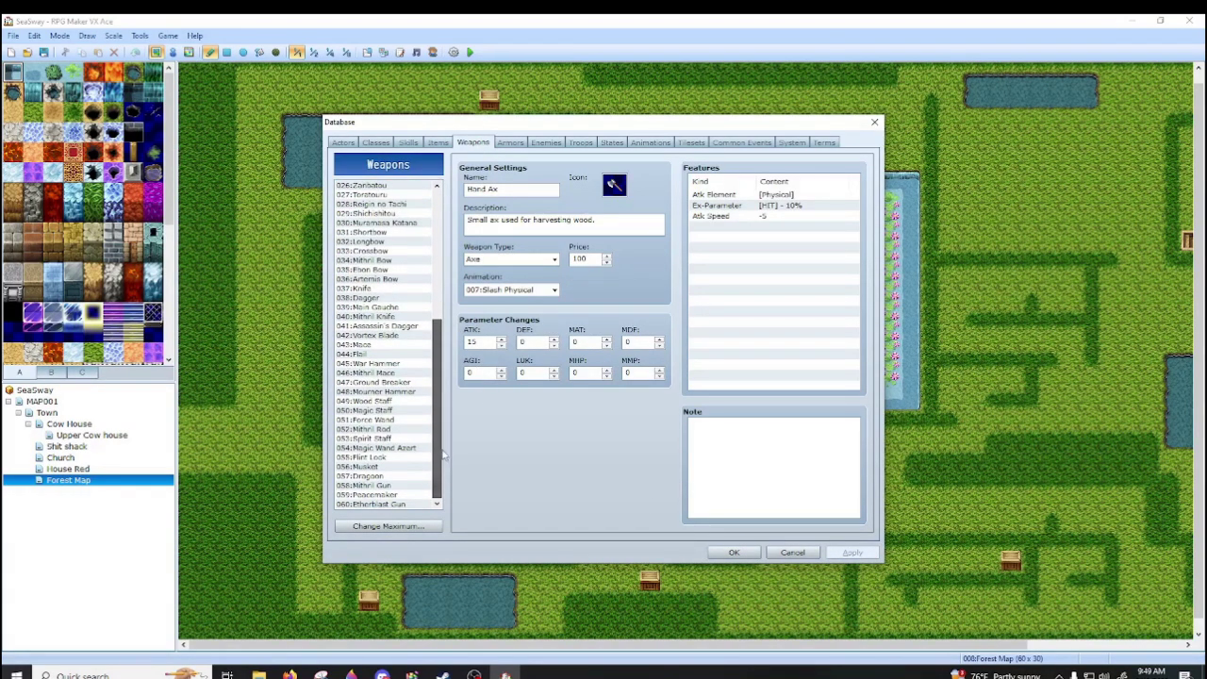
left_click(403, 534)
left_click(441, 501)
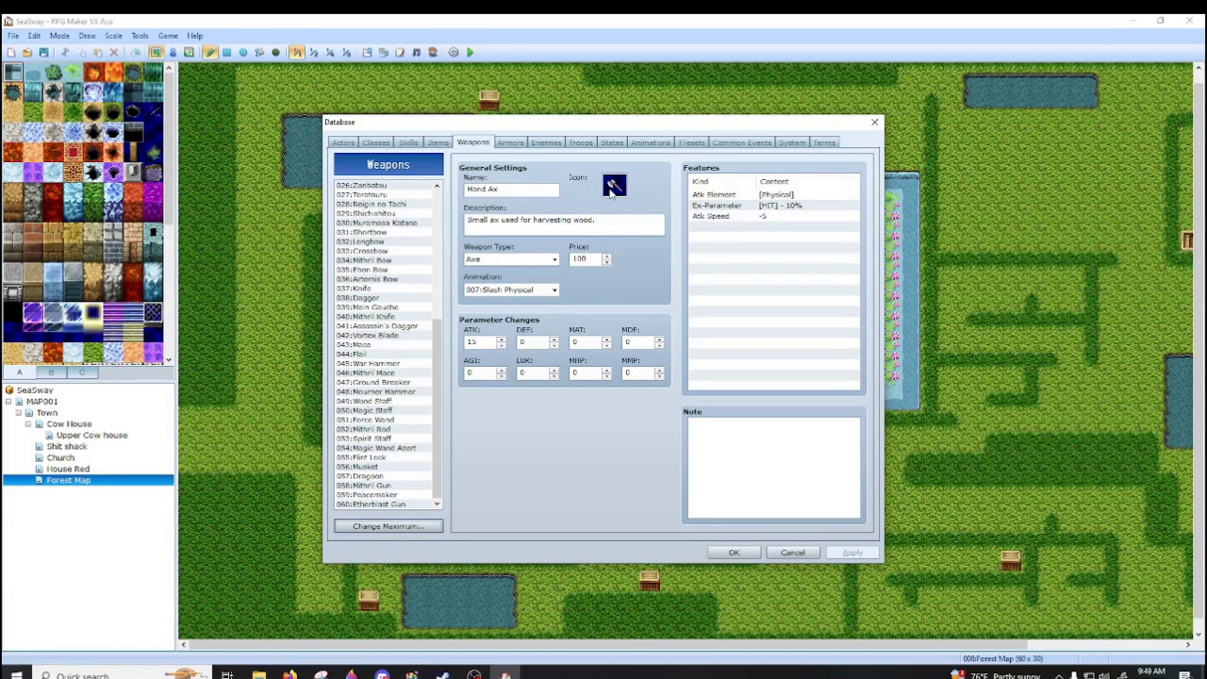
- Look through the weapon types and attack animations available for the Hand Ax without changing them
left_click(486, 259)
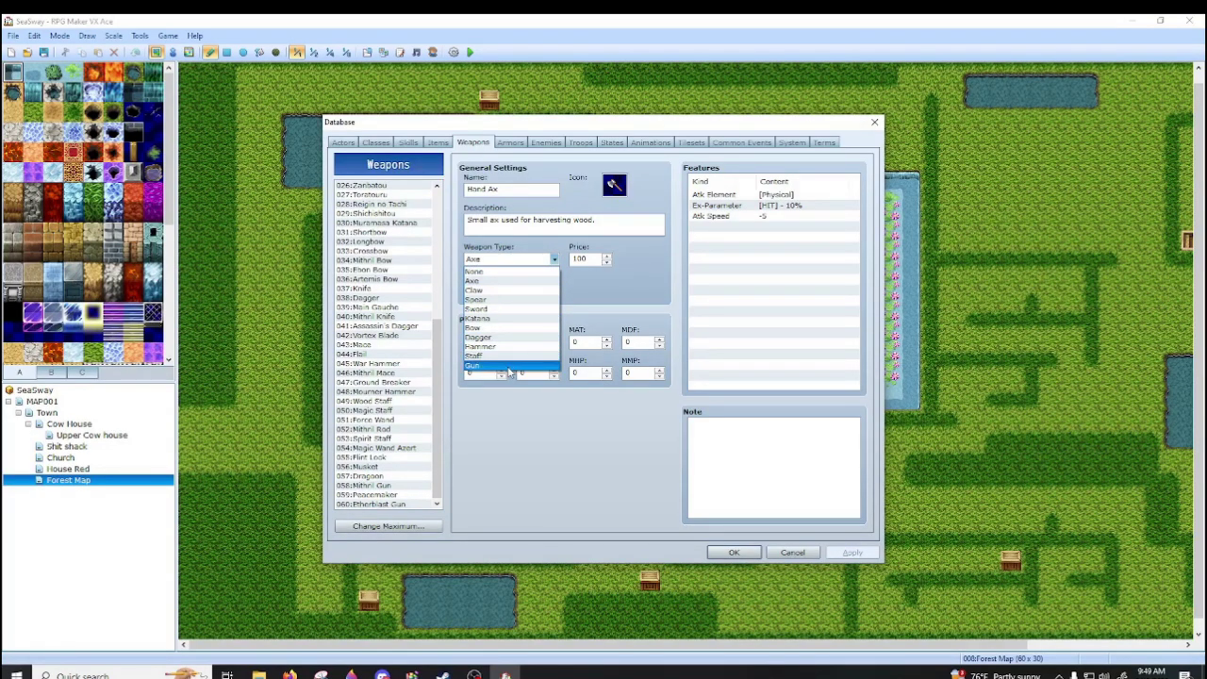
left_click(693, 290)
left_click(555, 289)
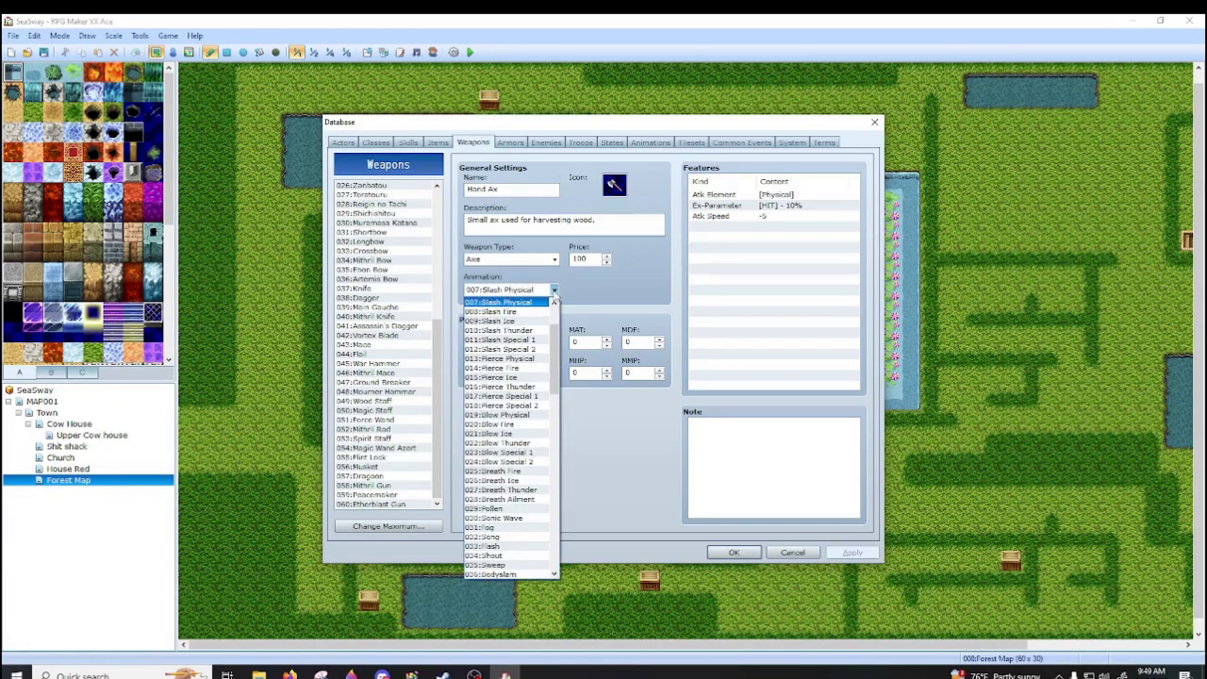
left_click_drag(554, 327, 551, 525)
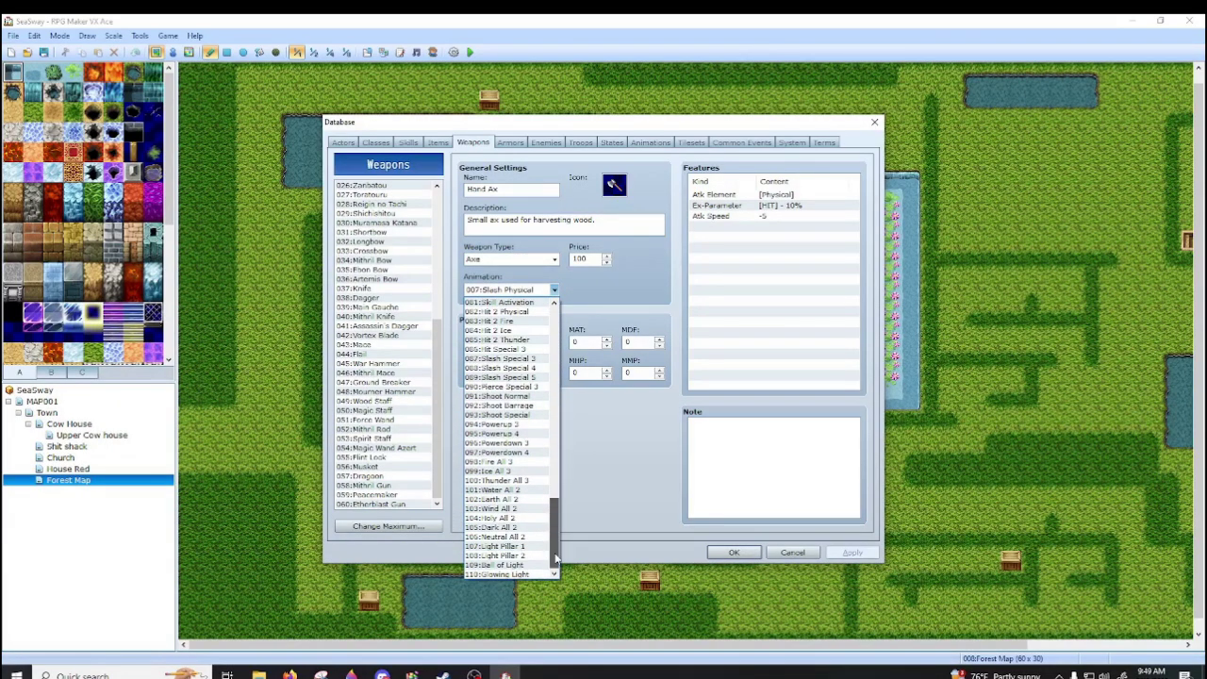
left_click(619, 297)
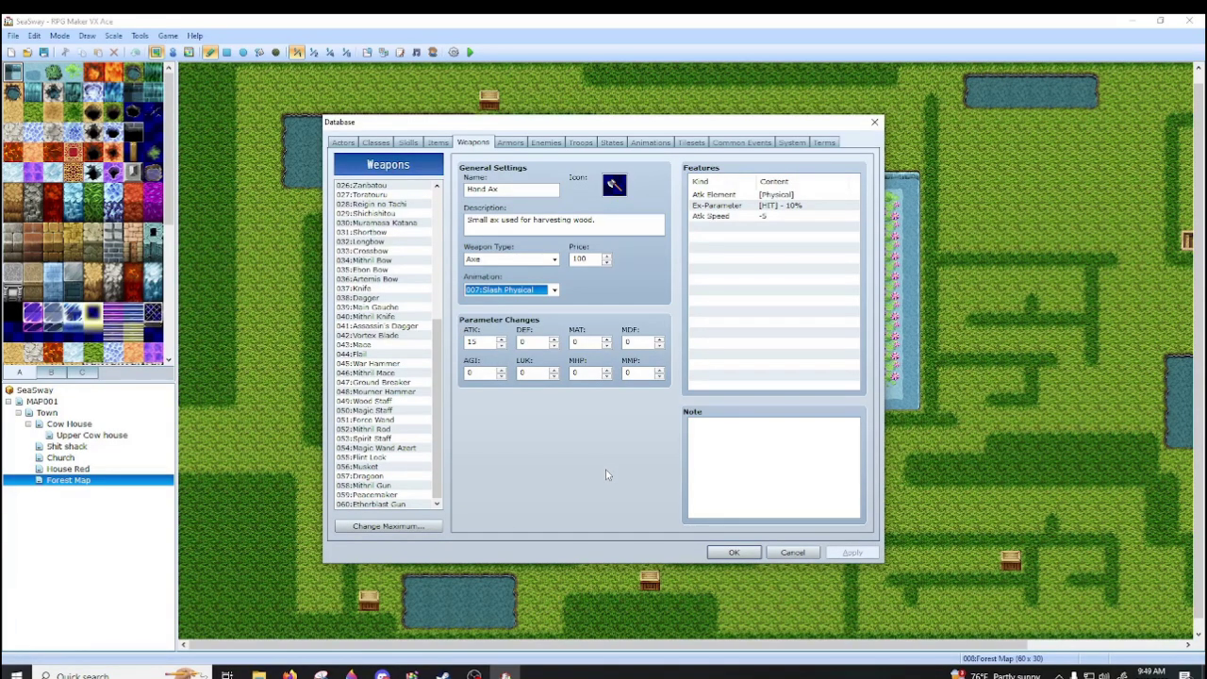
- Open the database's armors and check their maximum setting without changing it
left_click(523, 141)
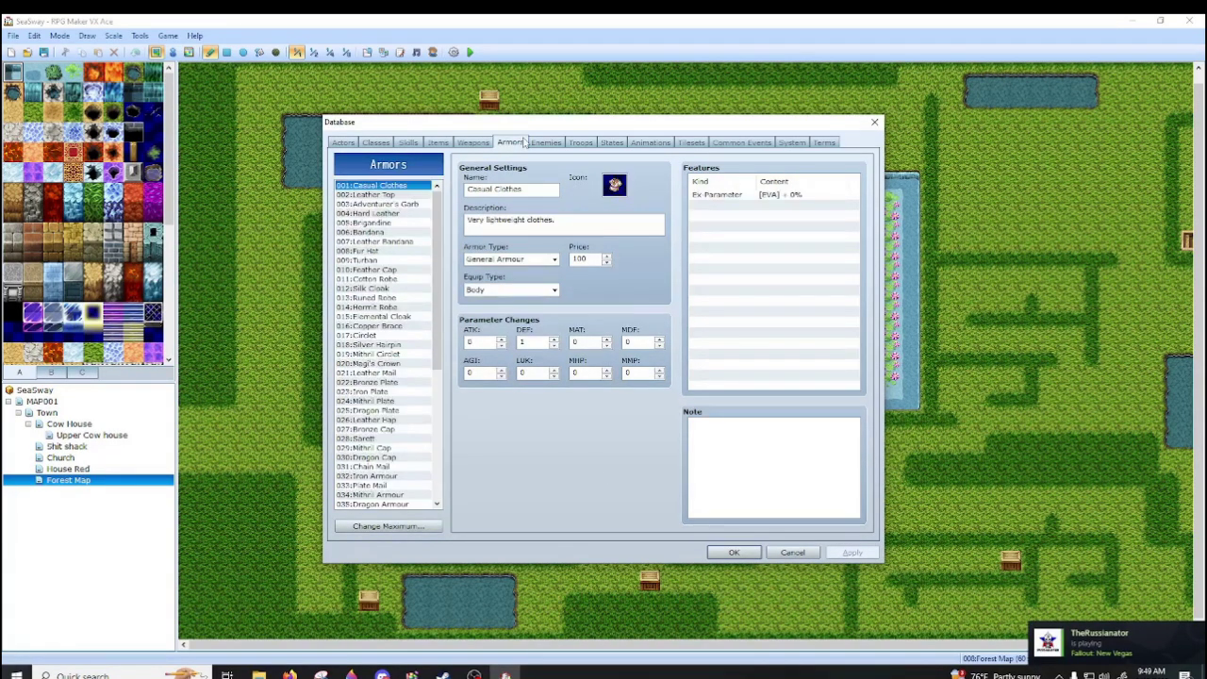
mouse_move(436, 233)
left_mouse_down()
mouse_move(452, 439)
mouse_move(459, 229)
left_mouse_up()
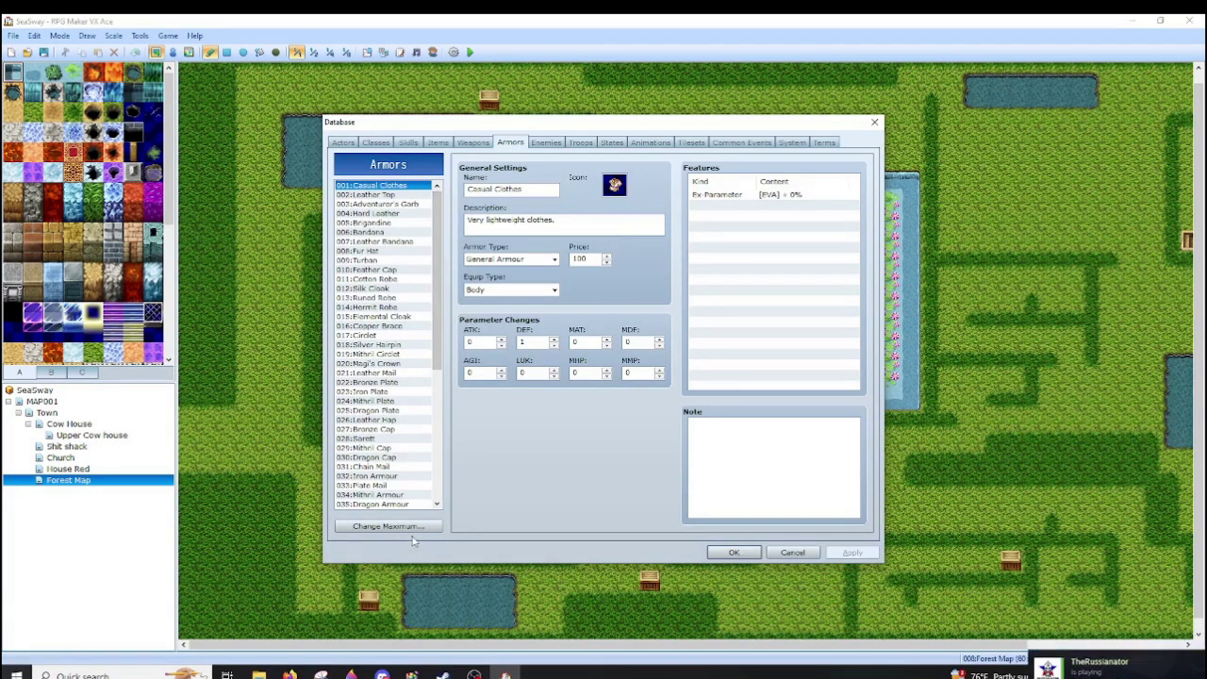
left_click(388, 525)
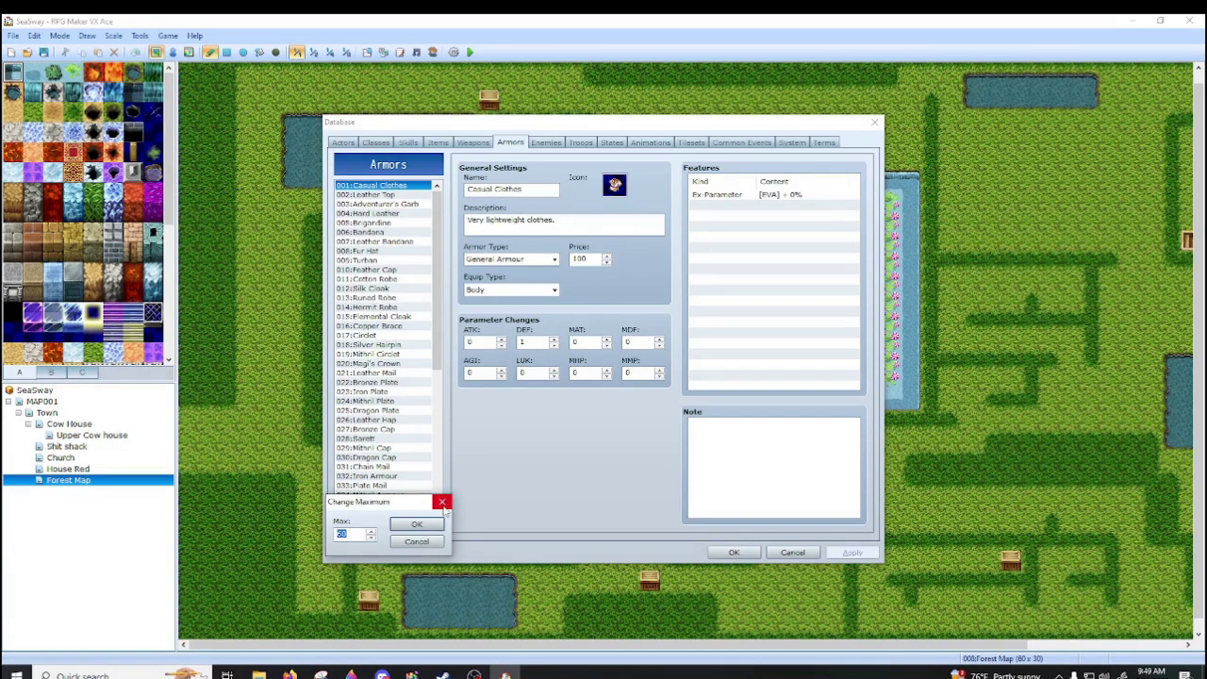
left_click(442, 503)
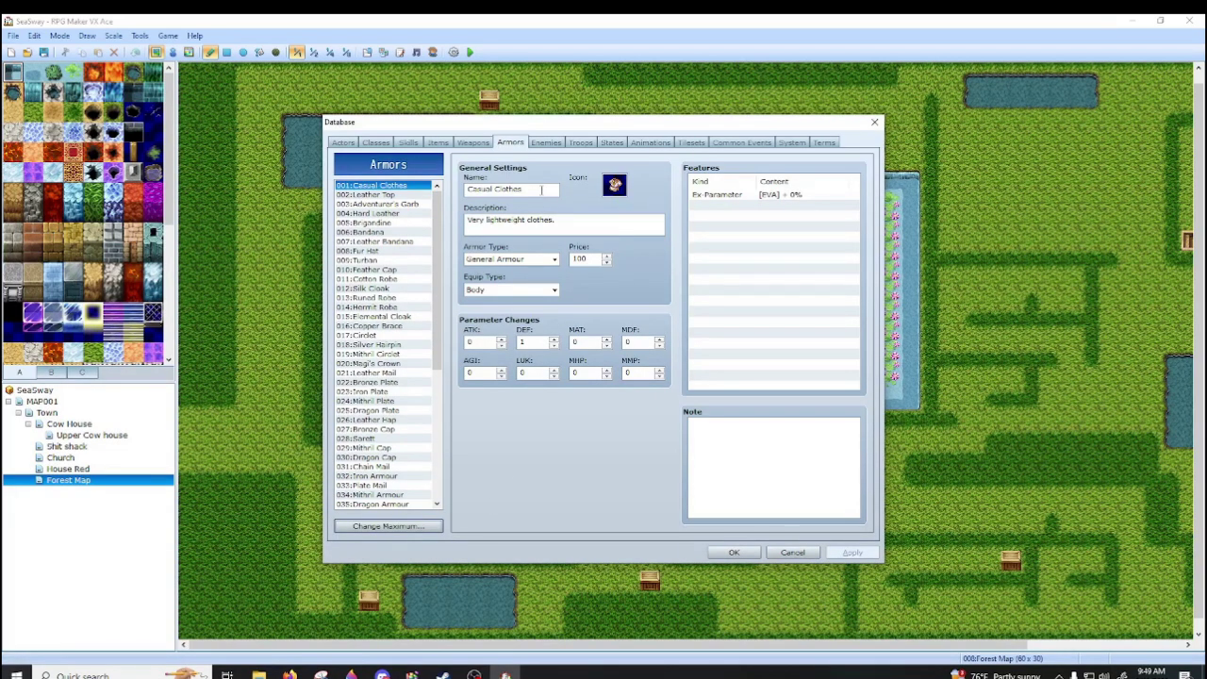
- Review Casual Clothes' armor and equip type options, keeping General Armour and Body, and compare them with the actors' starting equipment
left_click(553, 259)
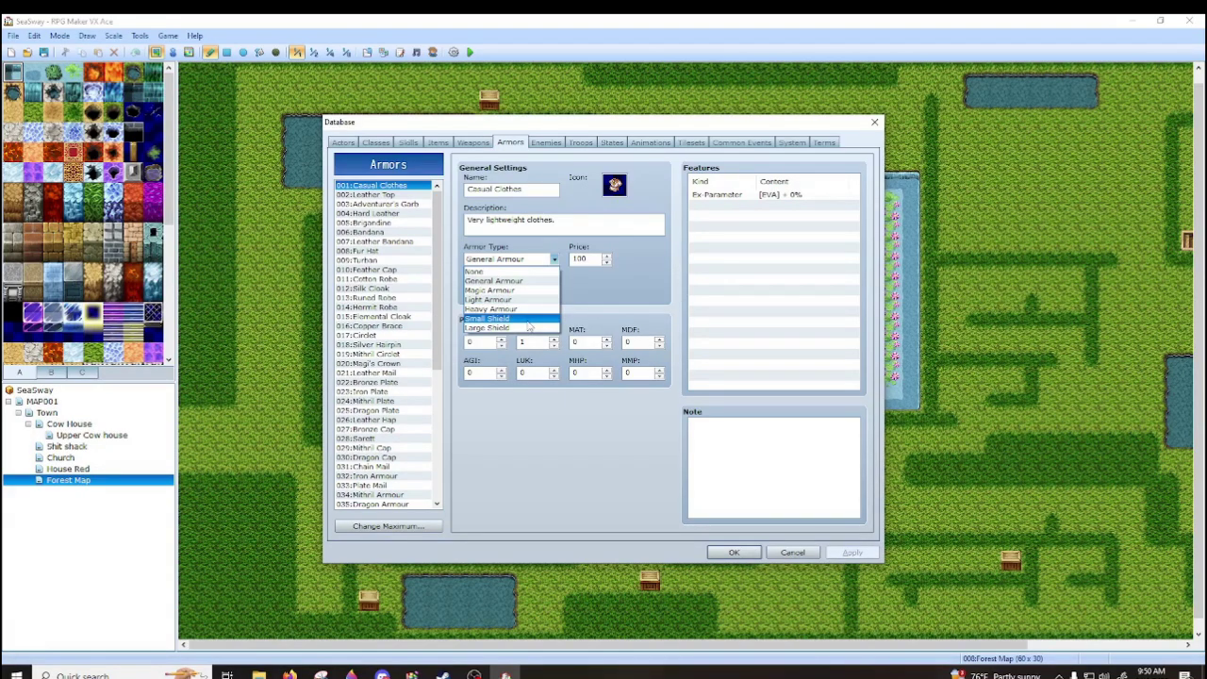
left_click(610, 300)
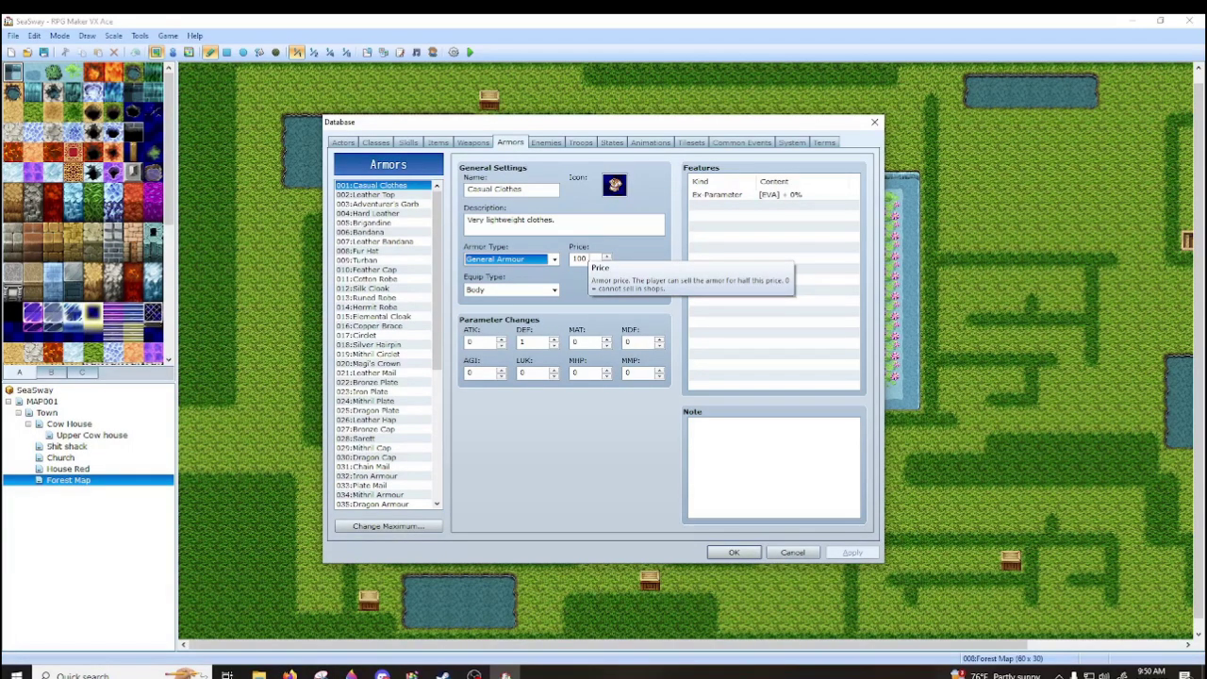
left_click(500, 292)
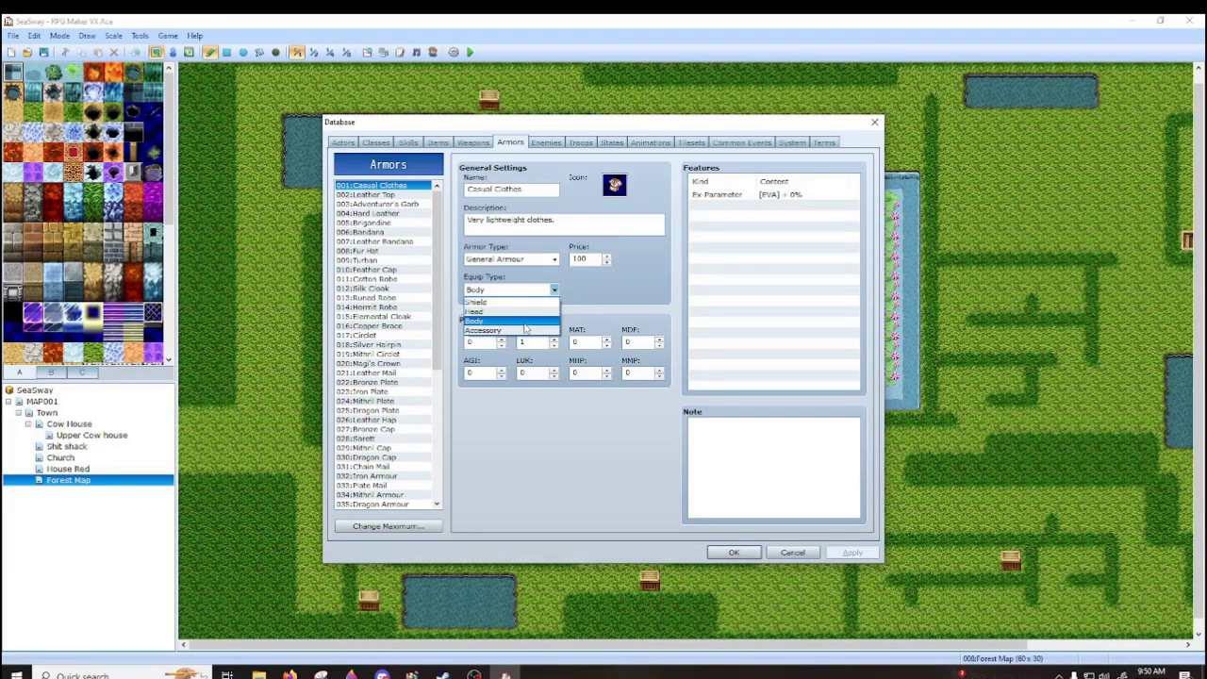
left_click(526, 321)
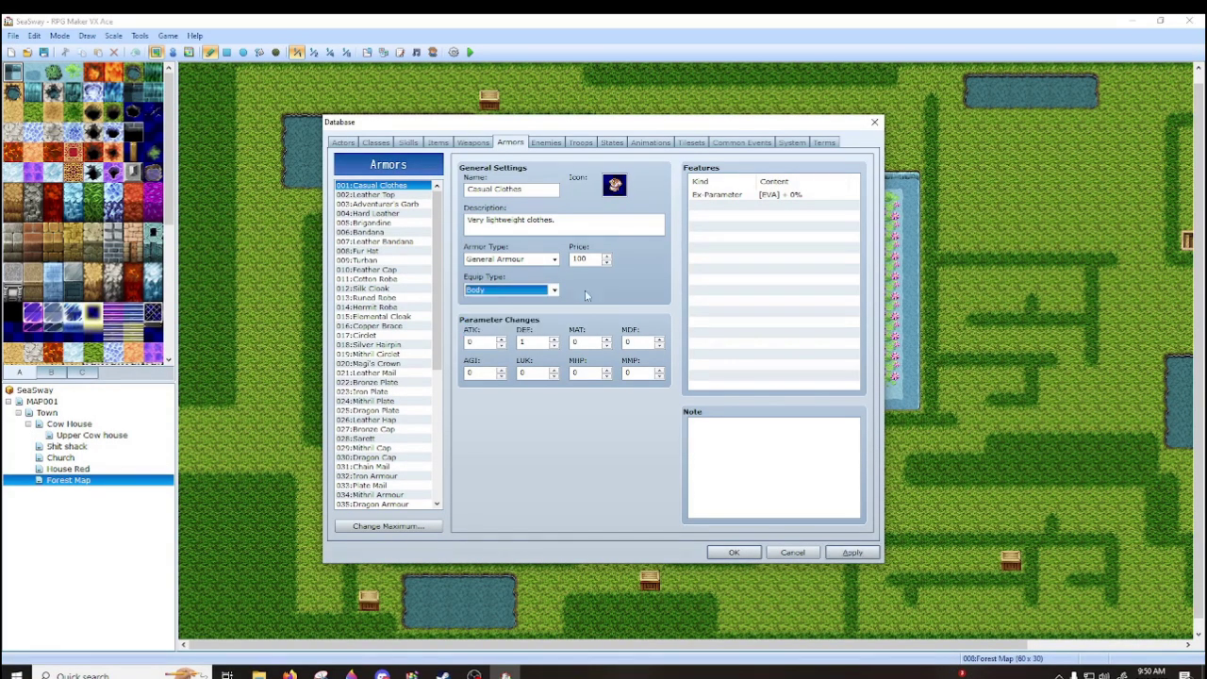
left_click(342, 142)
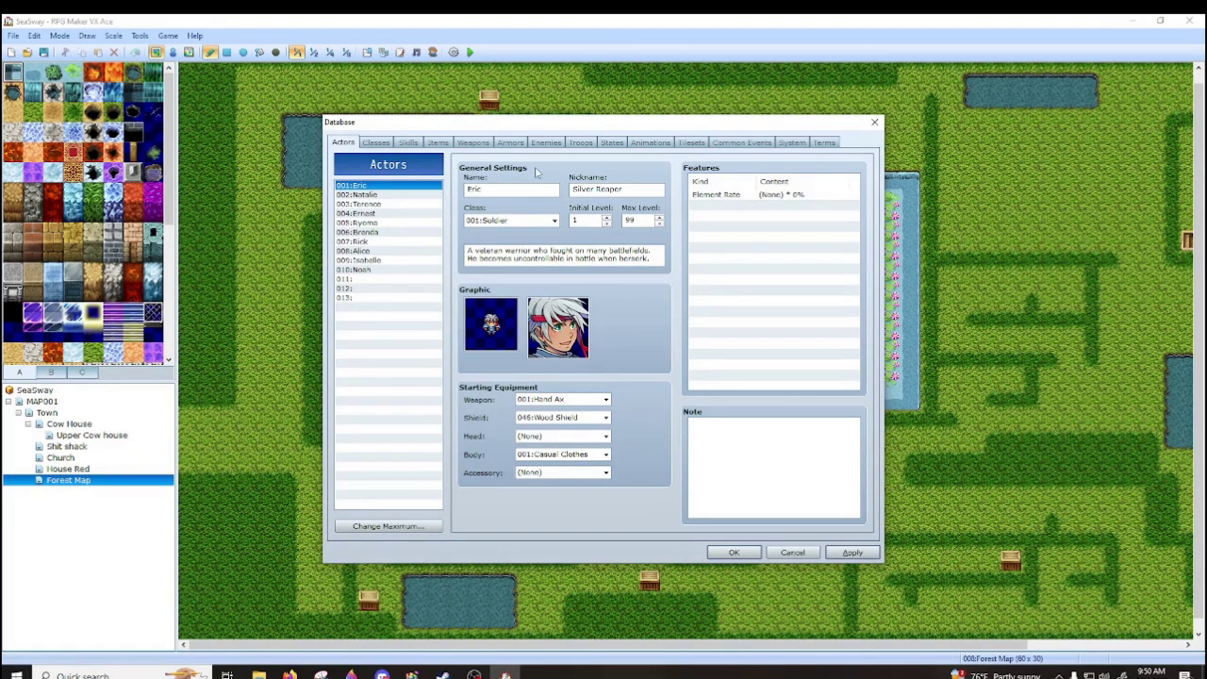
left_click(510, 143)
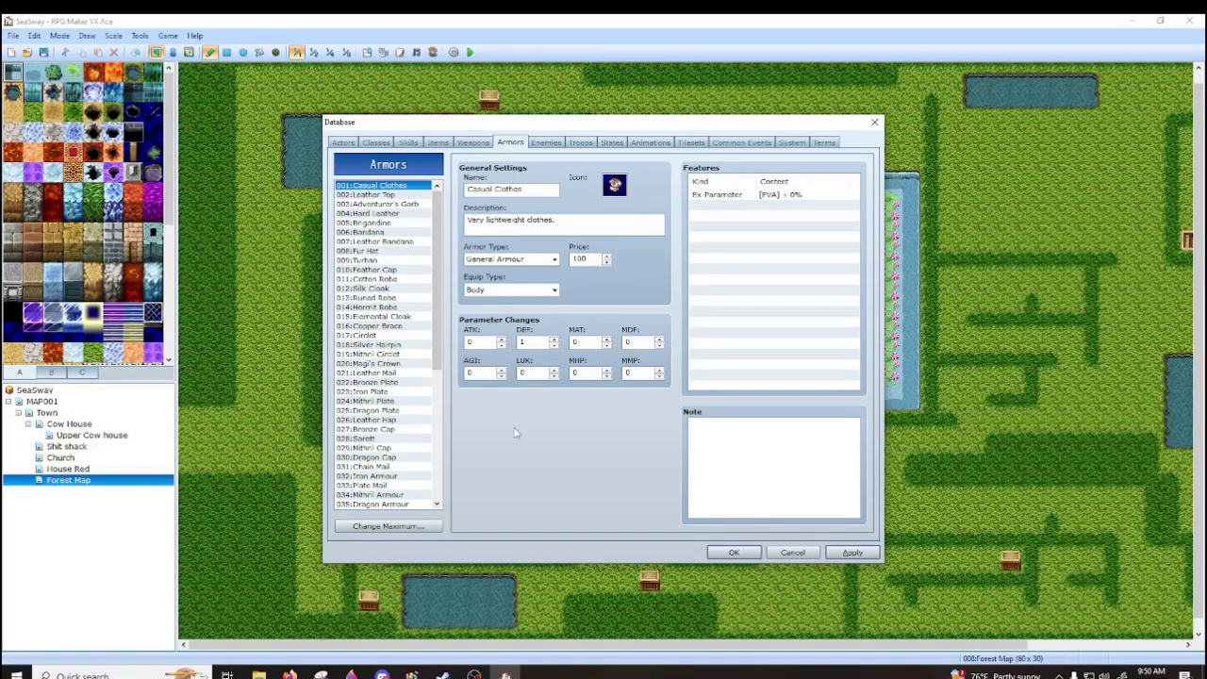
- Look through the feature categories for Casual Clothes and add a new feature with the element rate left unspecified
left_click(708, 197)
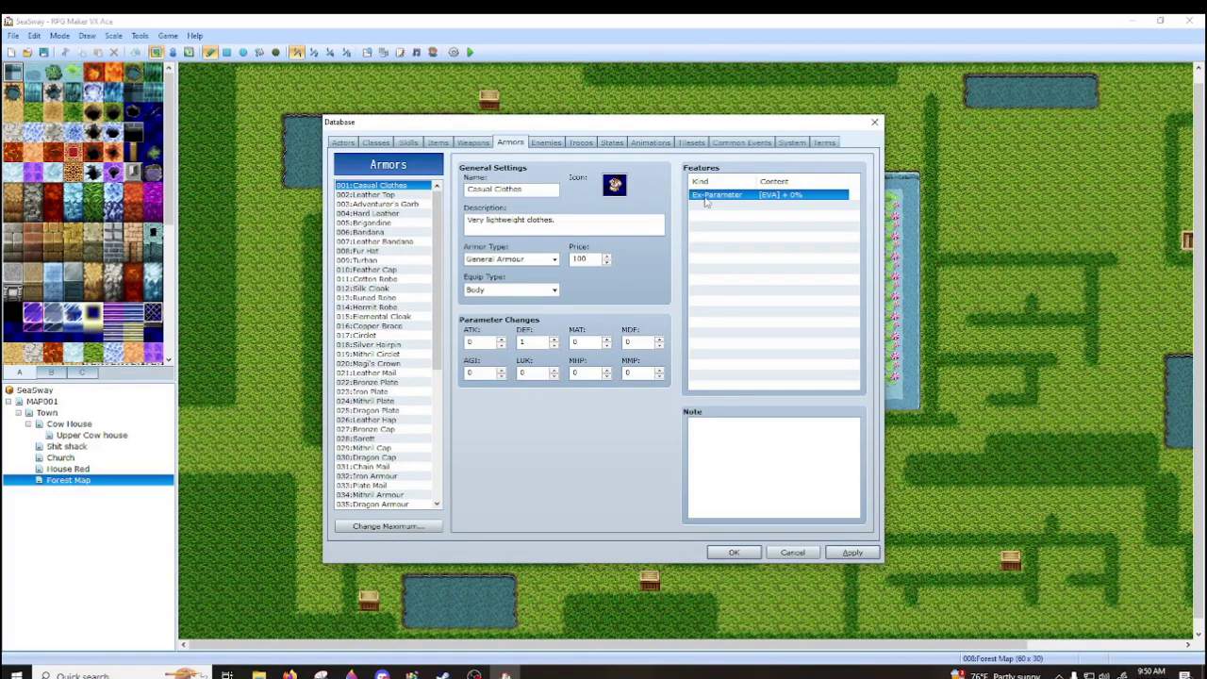
double_click(707, 206)
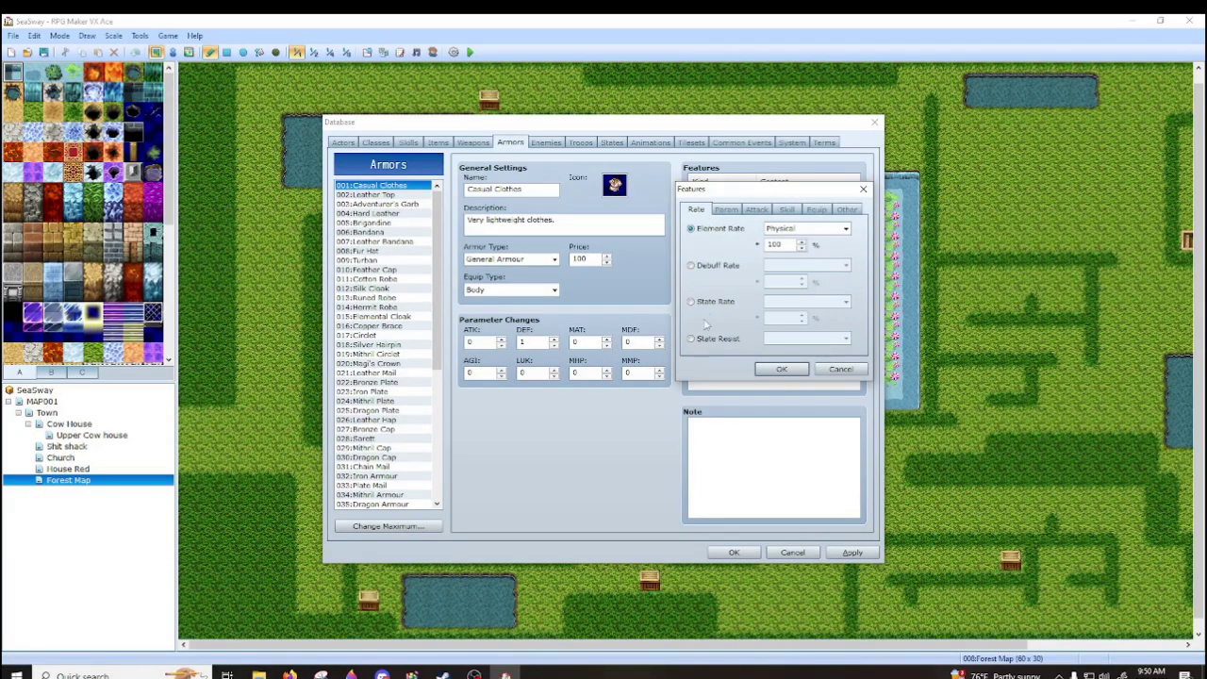
left_click(725, 209)
left_click(754, 209)
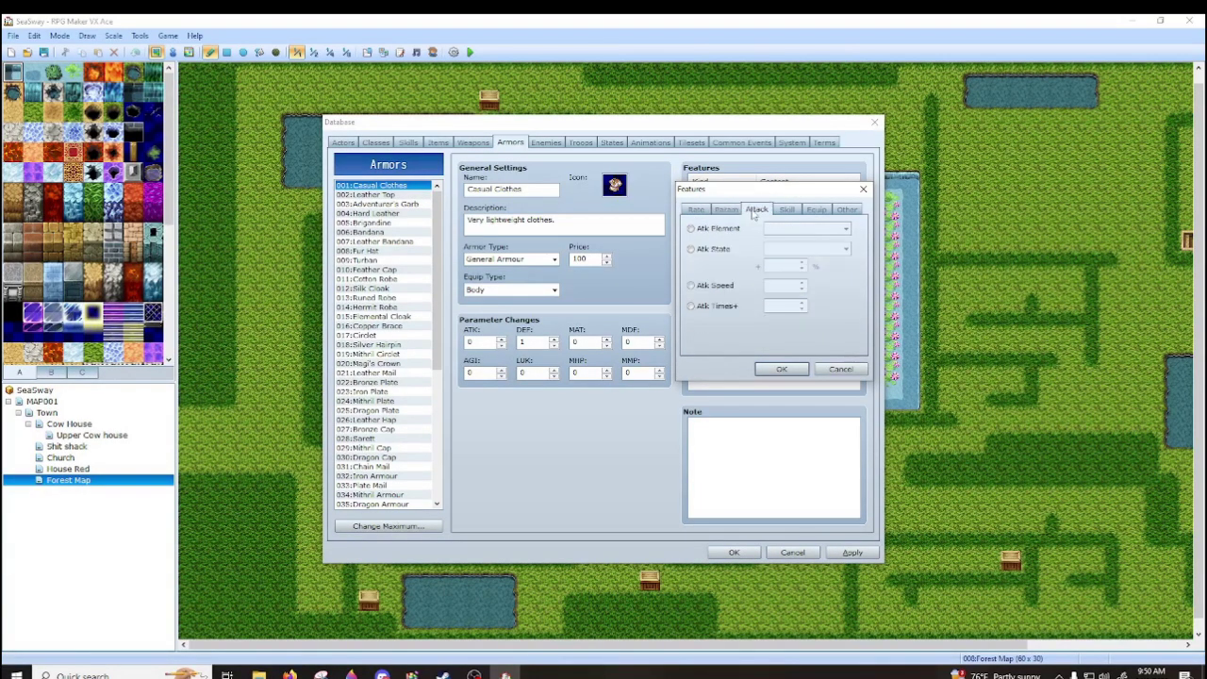
left_click(788, 209)
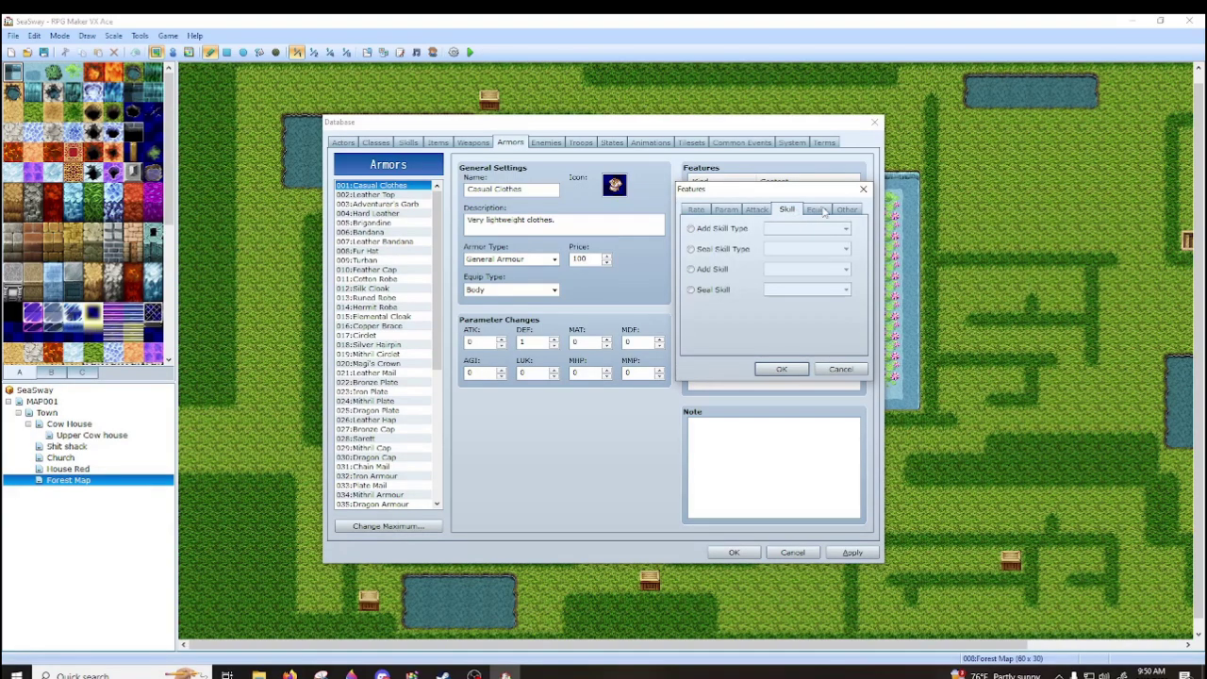
left_click(817, 210)
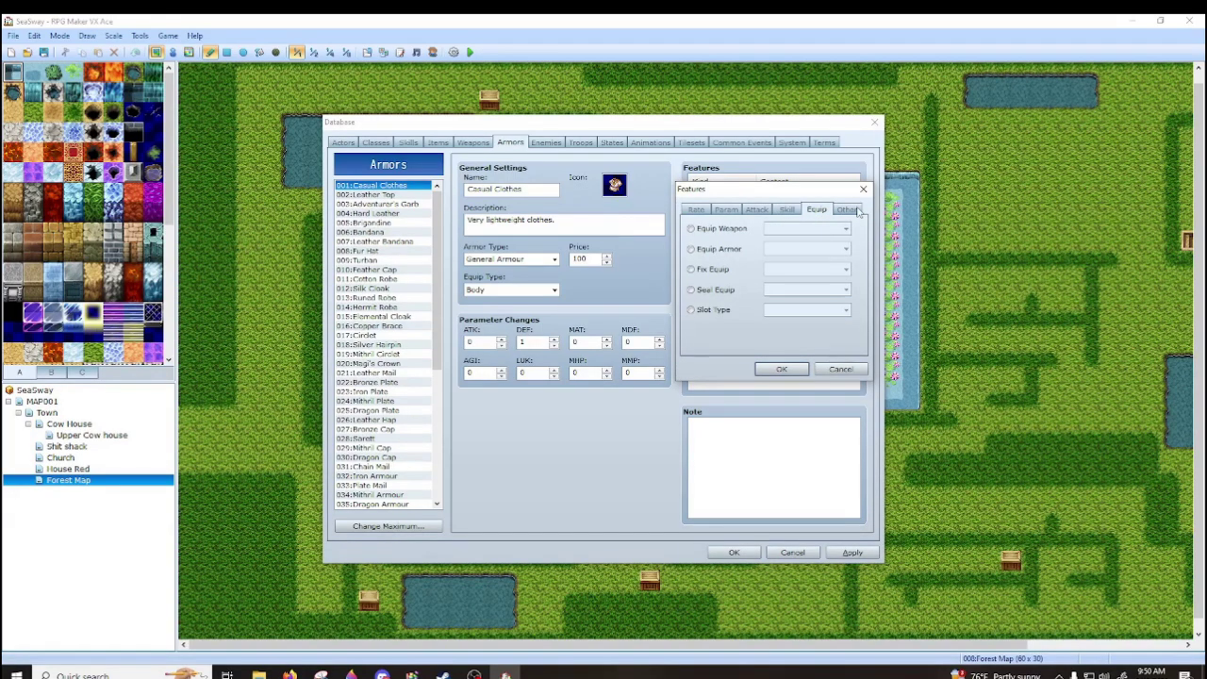
left_click(848, 209)
left_click(785, 370)
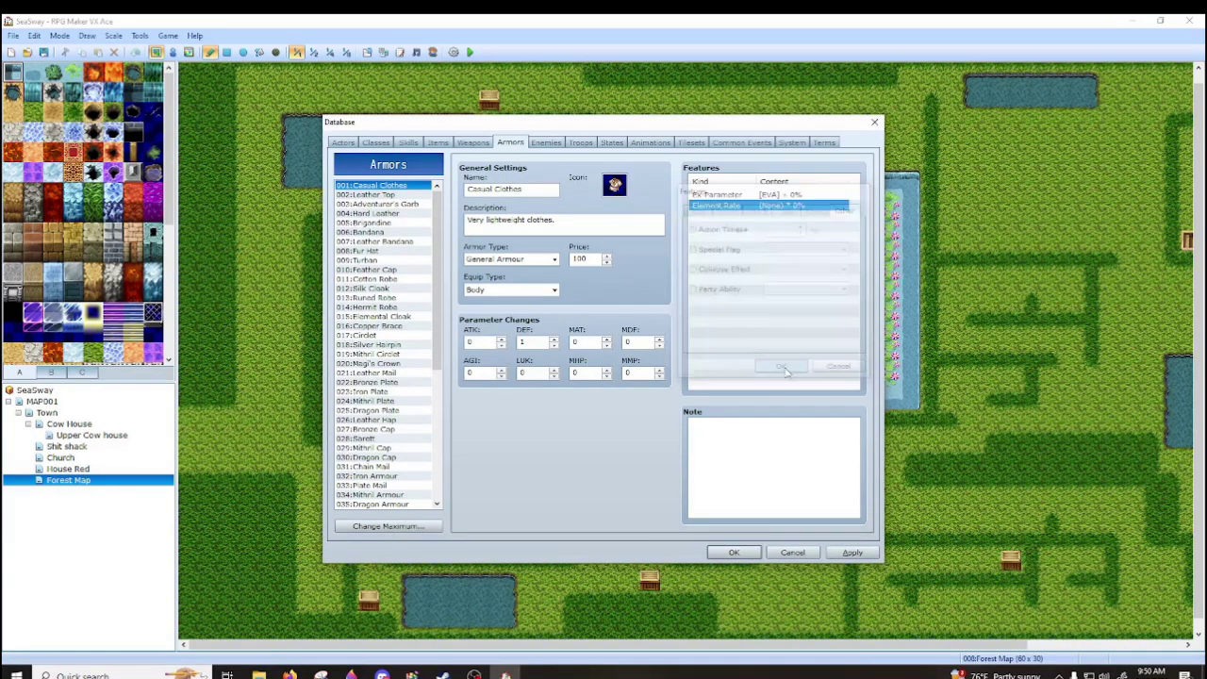
left_click(746, 467)
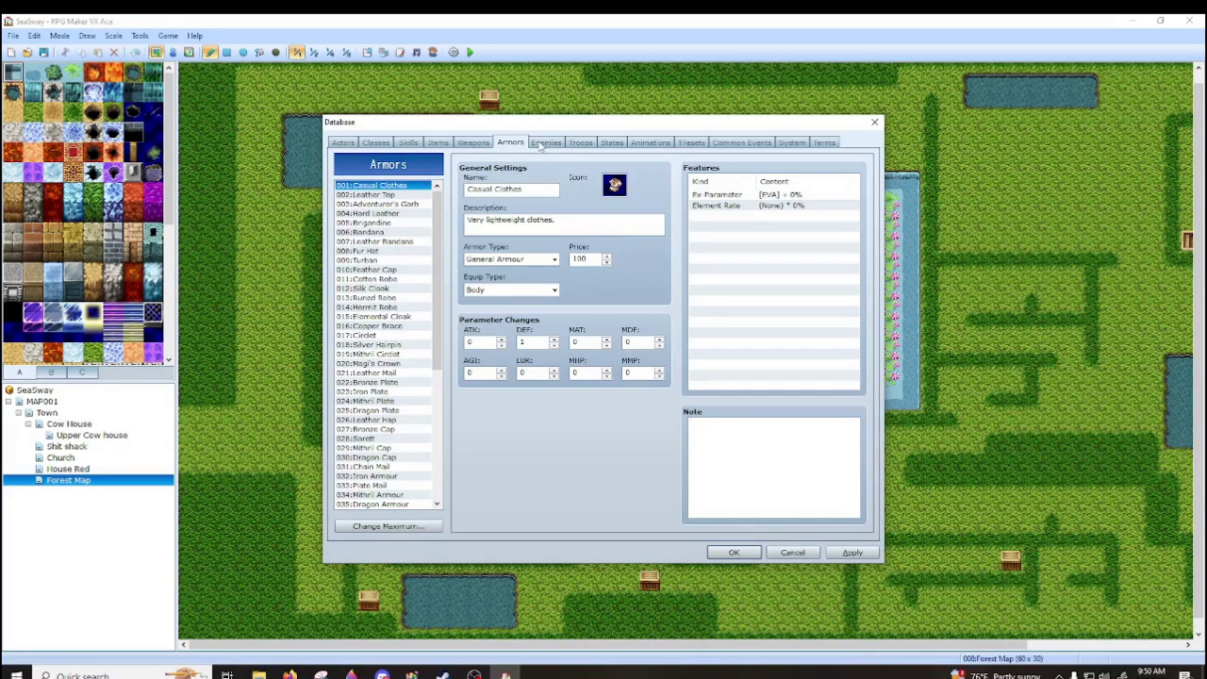
left_click(569, 222)
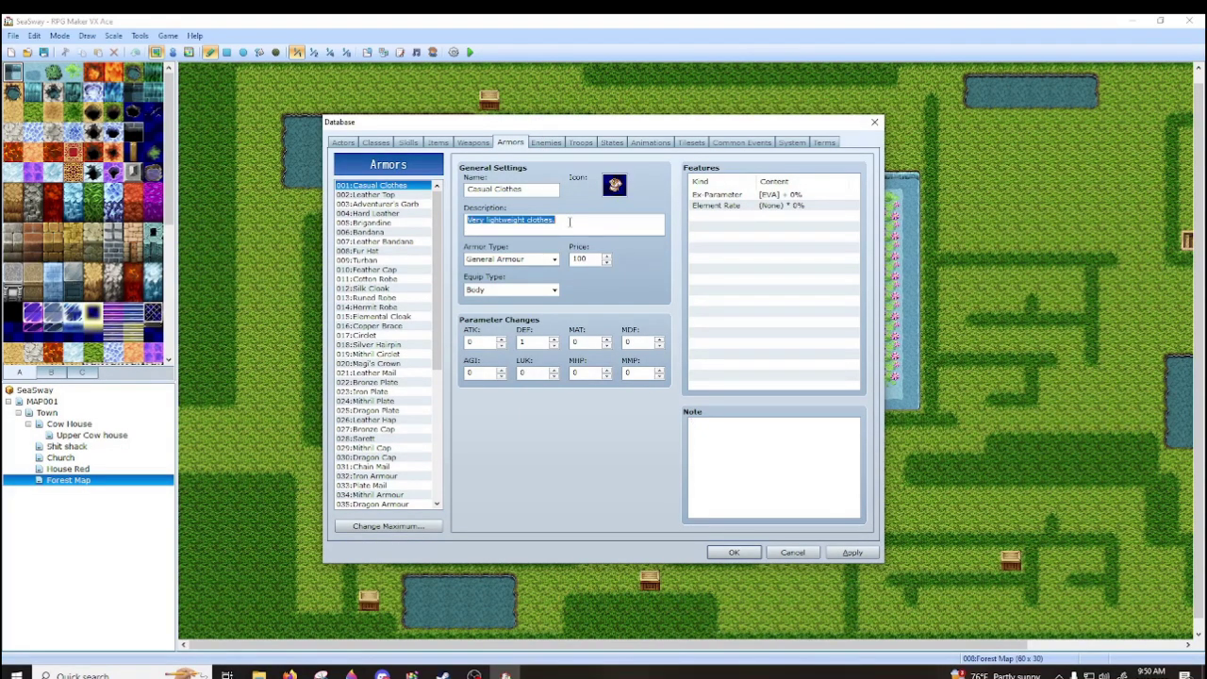
left_click(570, 221)
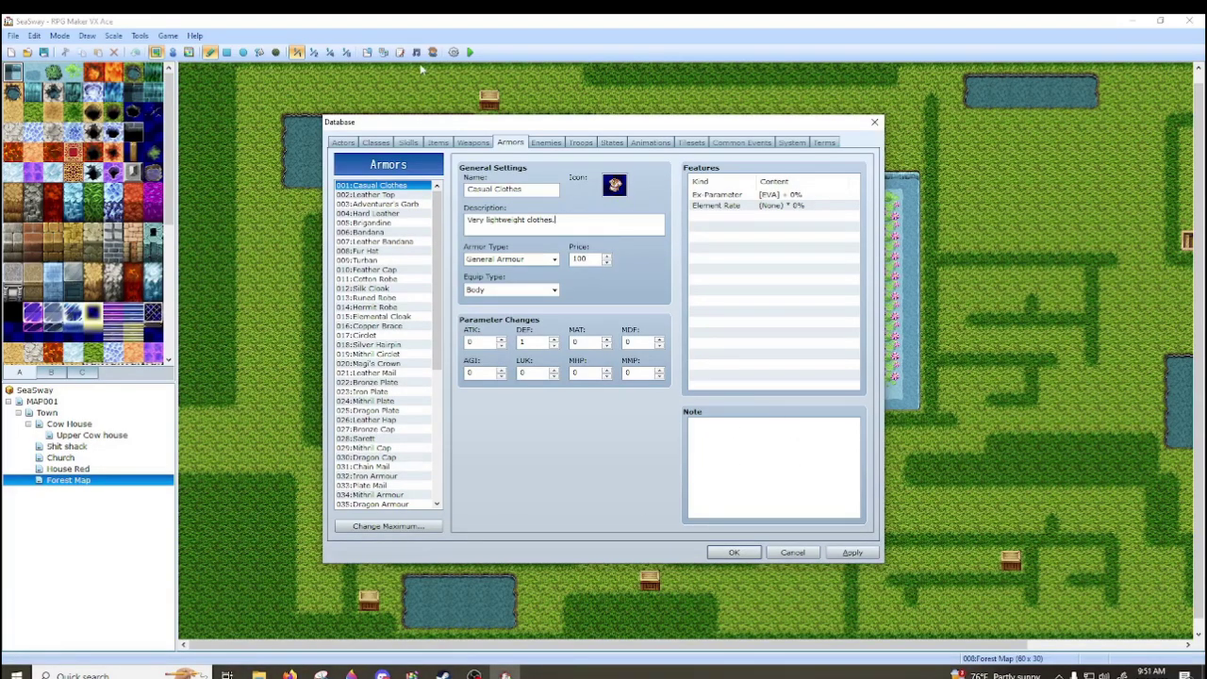
- Open the database's enemies and examine the stats, graphics and features of early entries such as Hornet, Jellyfish, Ghost and Skeleton
left_click(546, 142)
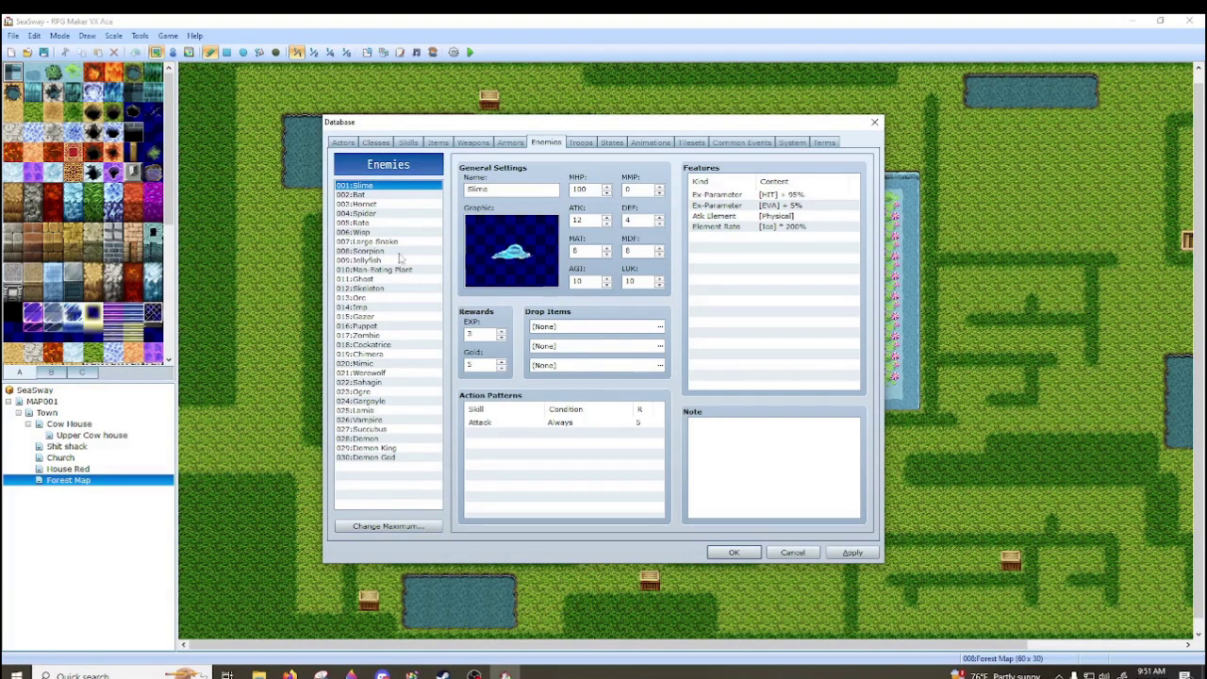
left_click(403, 196)
left_click(403, 223)
left_click(400, 204)
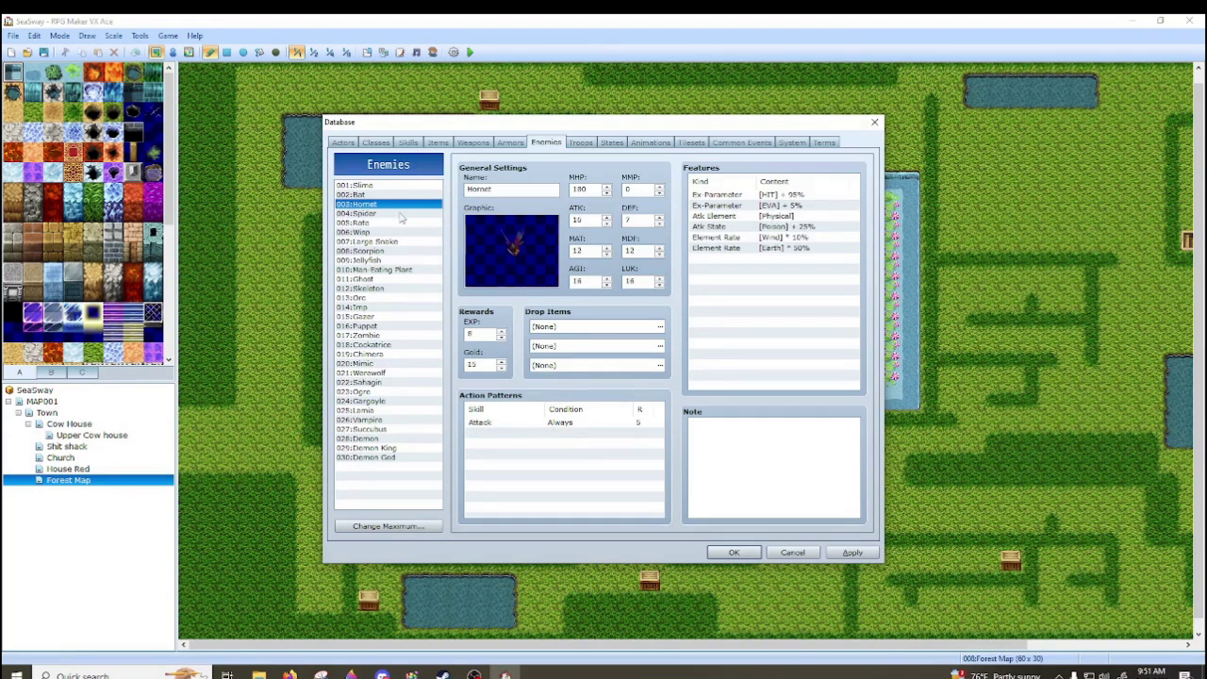
left_click(400, 214)
left_click(397, 205)
left_click(406, 261)
left_click(408, 271)
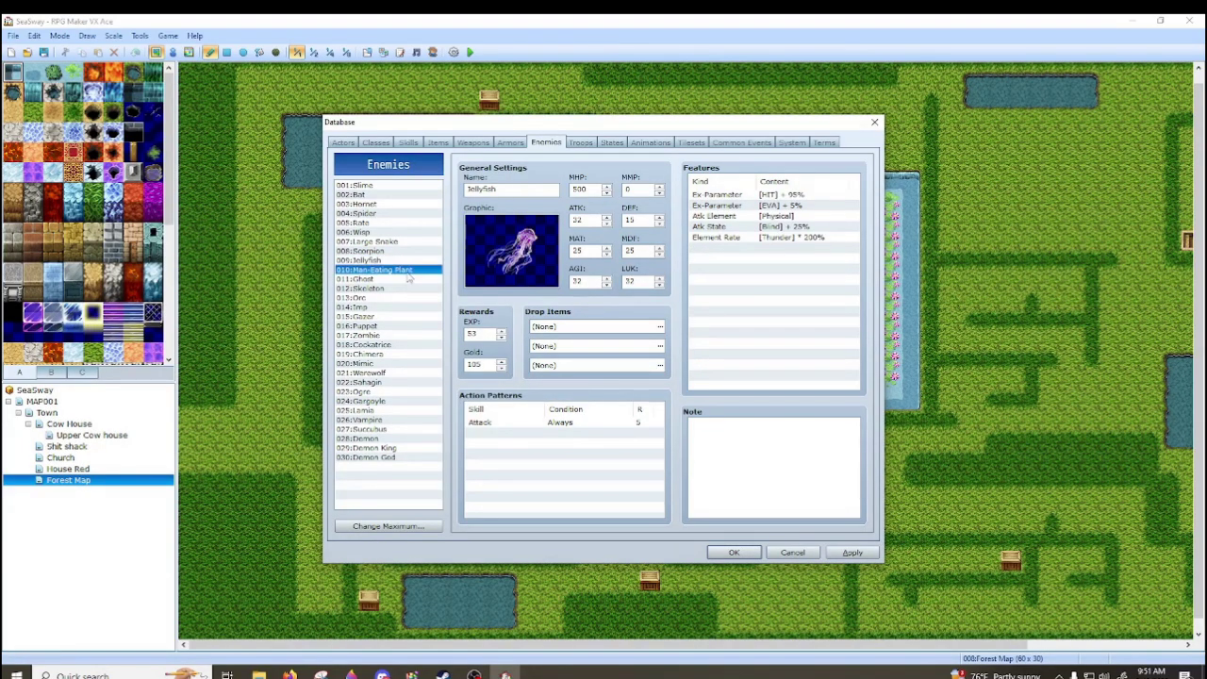
left_click(411, 280)
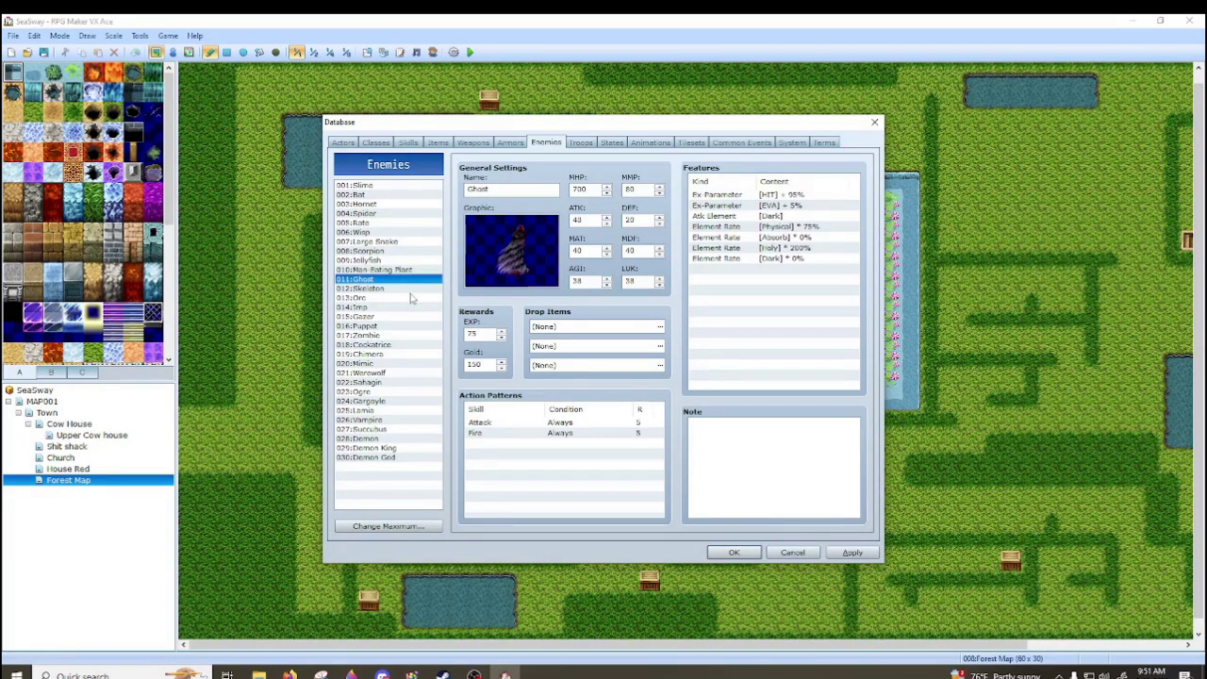
left_click(410, 289)
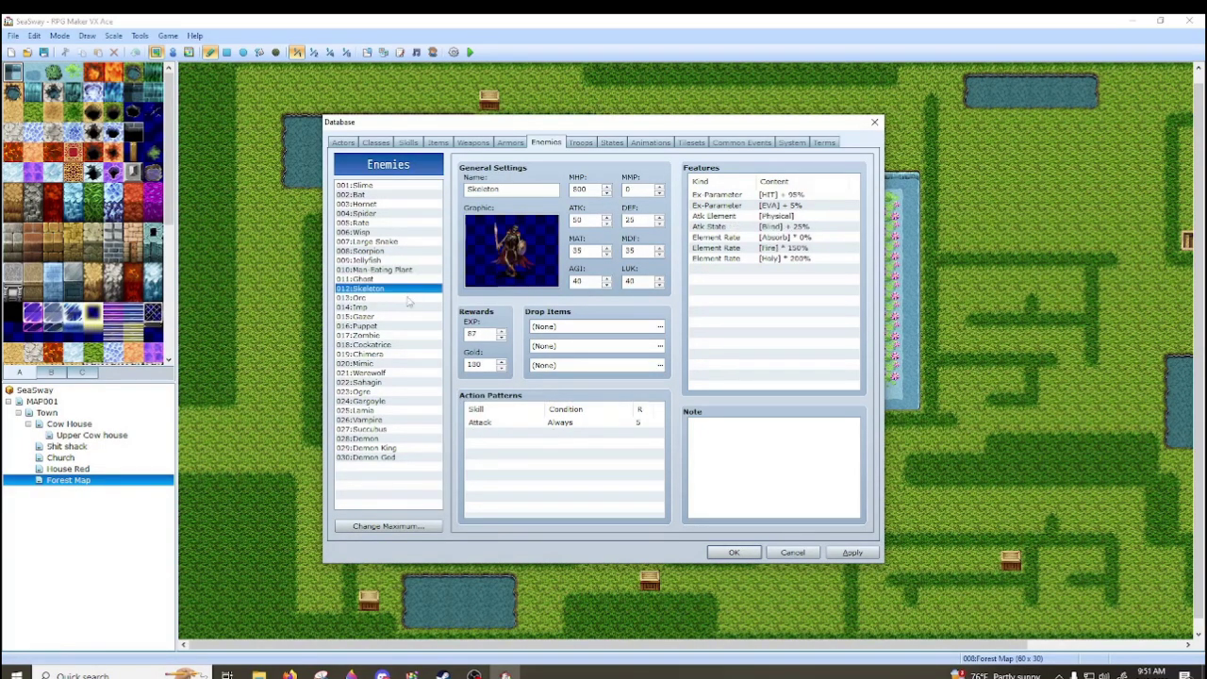
- Examine the stats and action patterns of the enemies from Demon God back up to Vampire
left_click(390, 458)
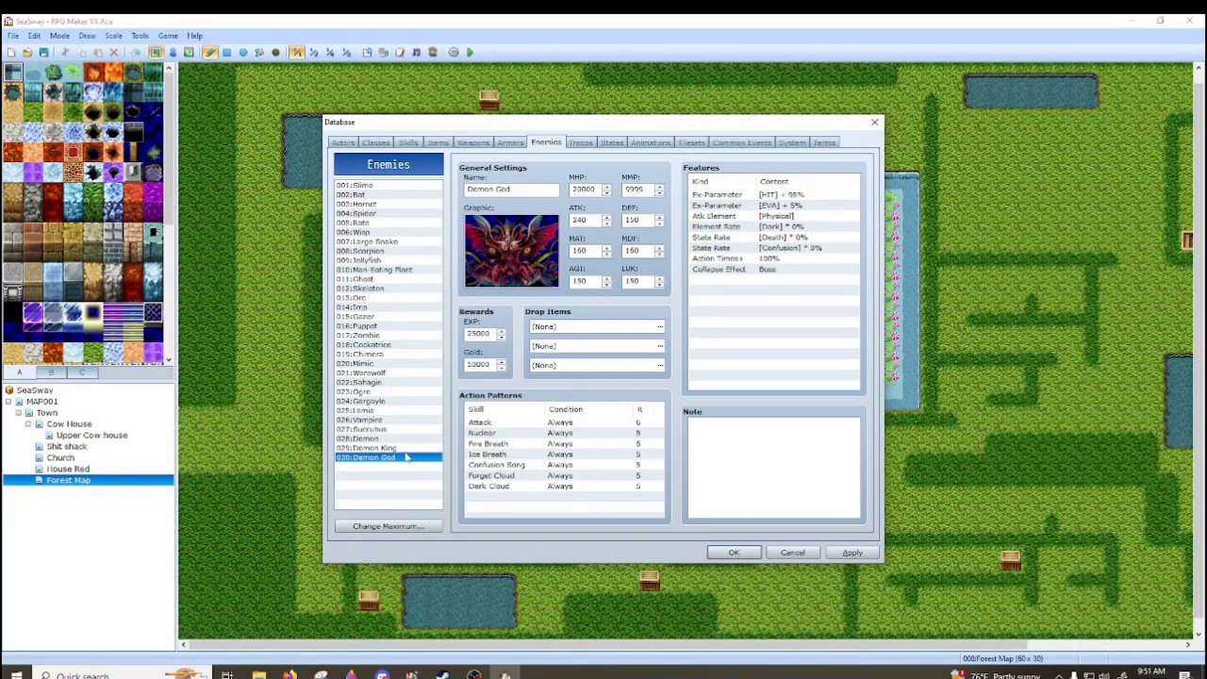
left_click(406, 449)
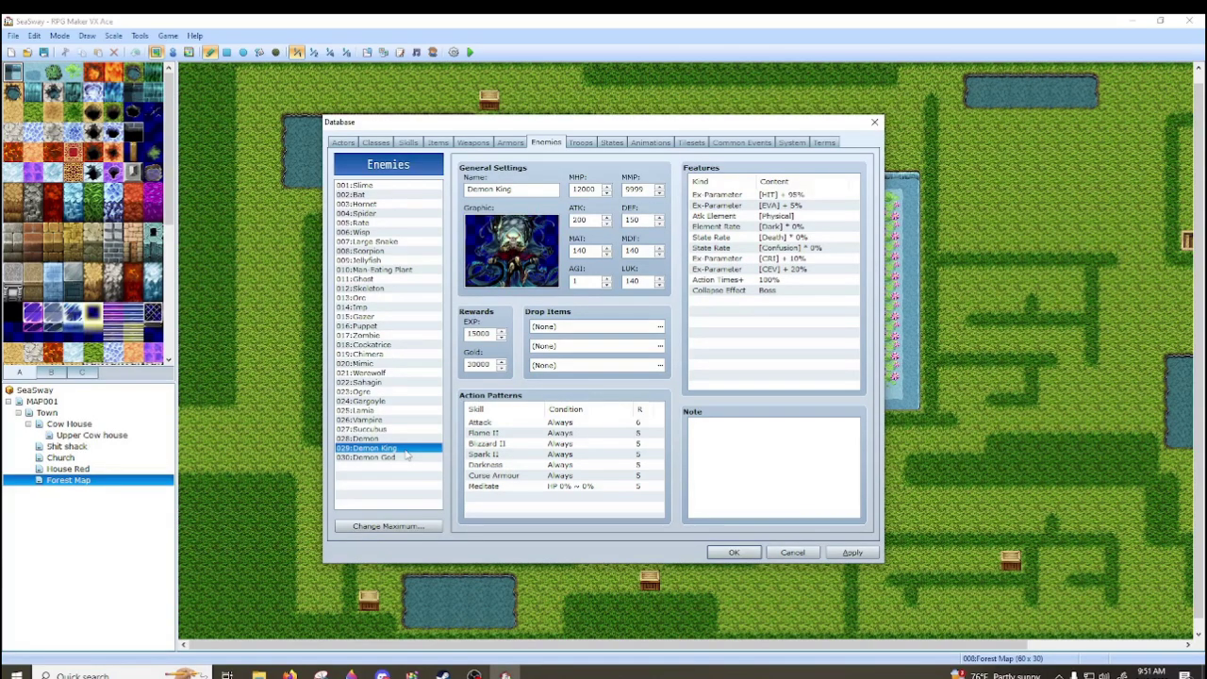
left_click(407, 439)
left_click(407, 429)
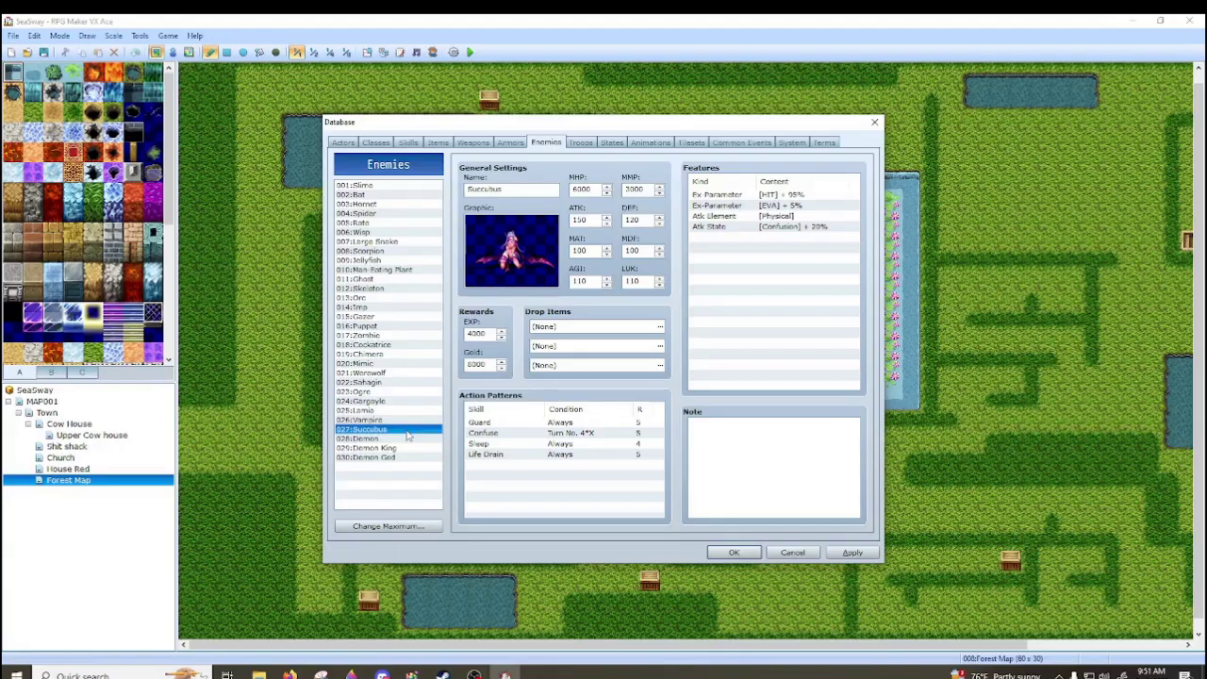
left_click(405, 421)
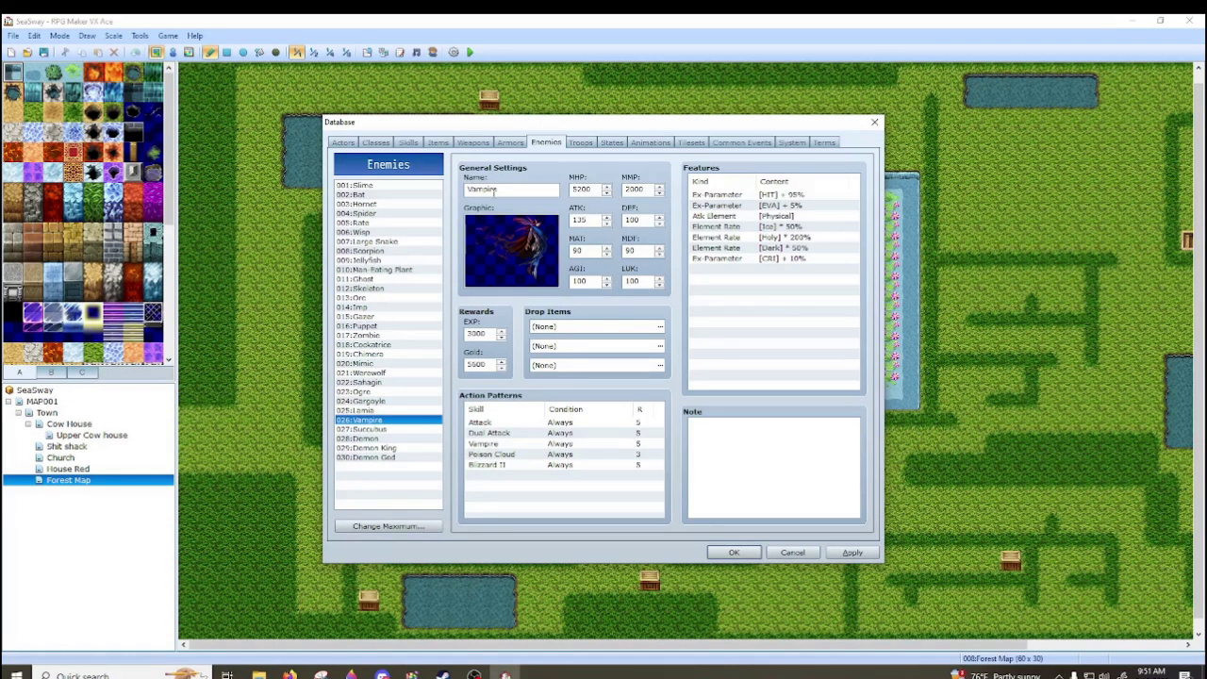
- Raise the maximum number of enemies to 31 and select the new blank entry 031
left_click(389, 525)
left_click(371, 530)
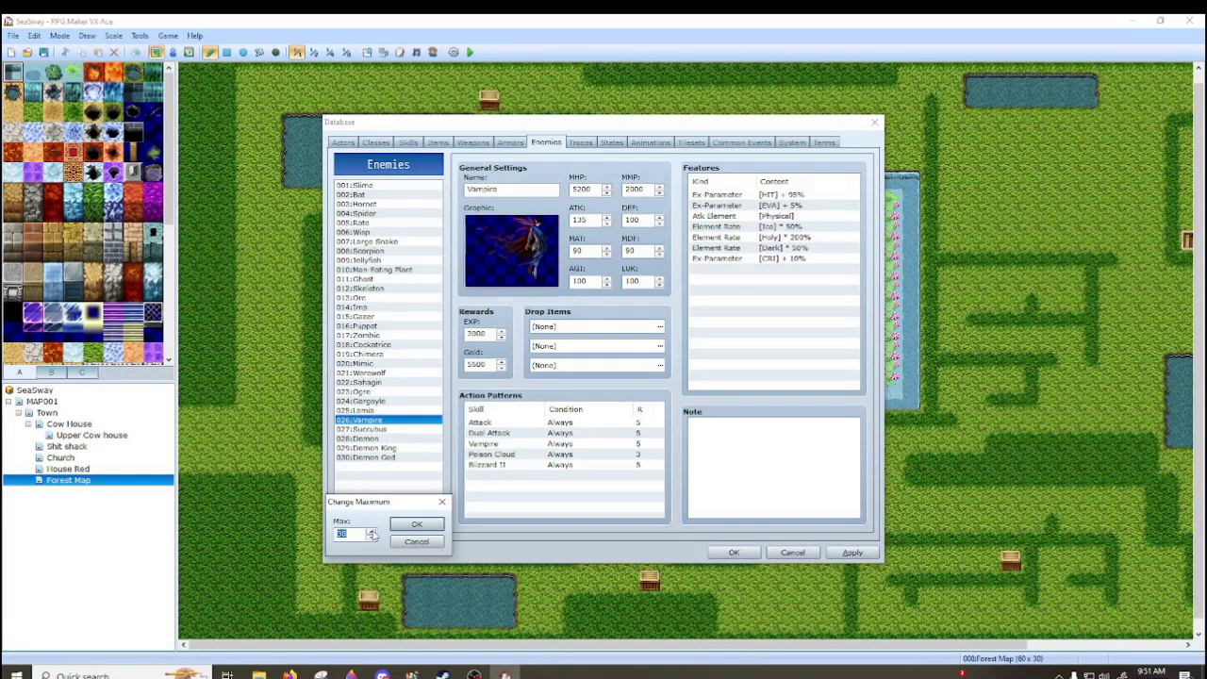
left_click(400, 526)
left_click(398, 466)
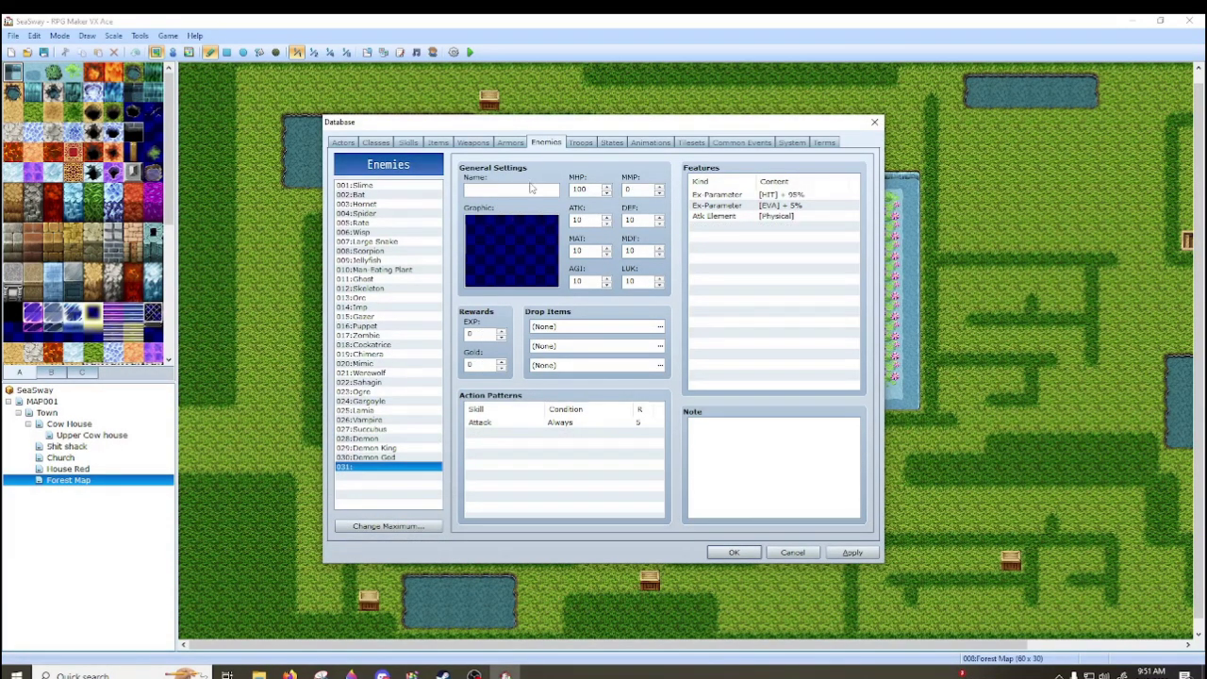
type("Lost")
key("BackSpace")
key("BackSpace")
key("BackSpace")
key("BackSpace")
- Preview battler graphics for enemy 031, including Wizard_m, Thief_m, Waterspirit, Warrior_m and Willowisp, and leave the selection without assigning one
left_click(525, 284)
double_click(510, 248)
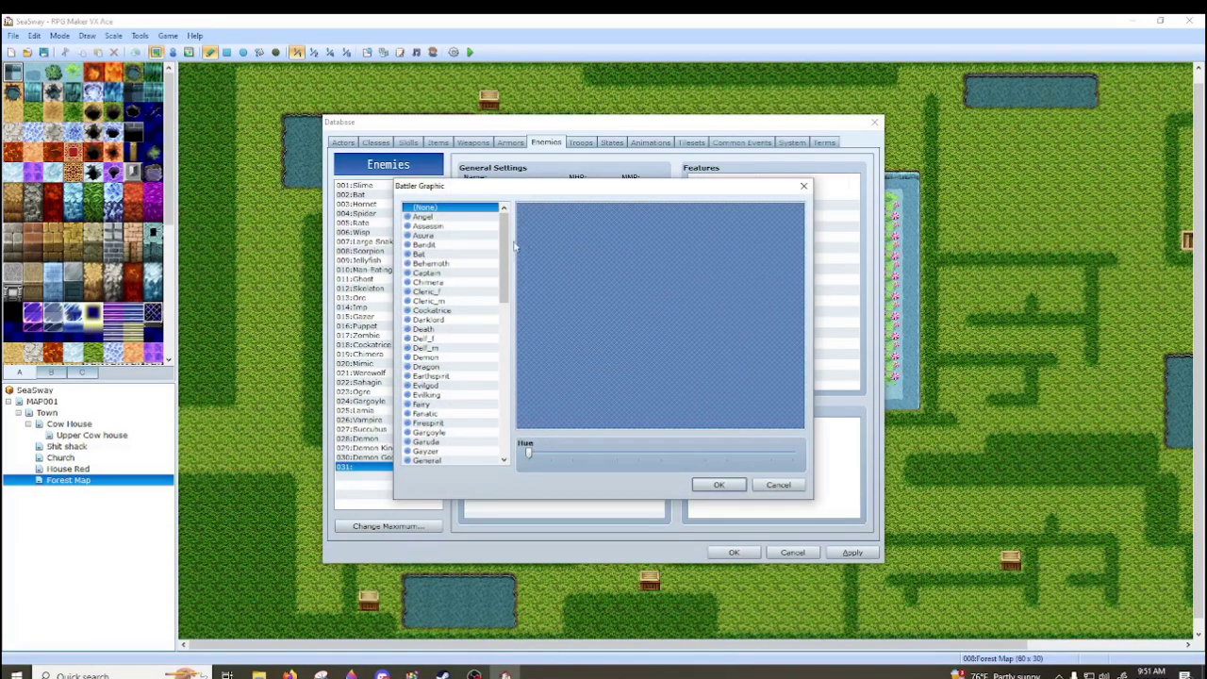
left_click_drag(504, 256, 508, 469)
left_click(457, 451)
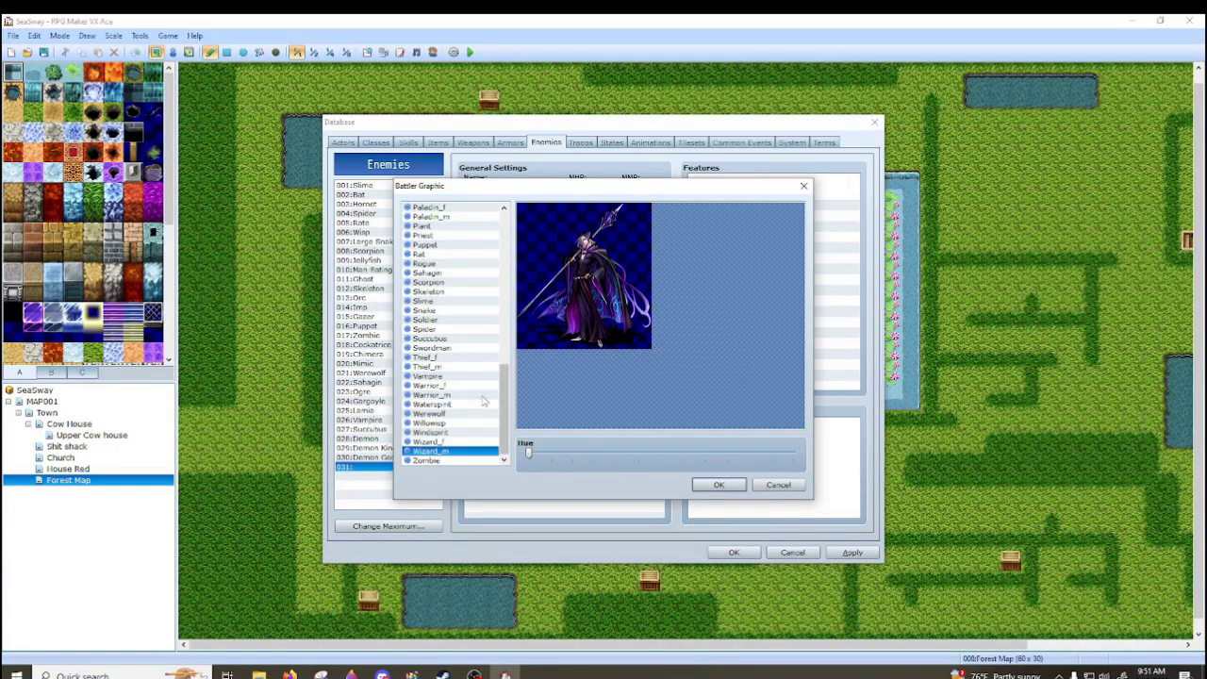
left_click(453, 359)
left_click(451, 367)
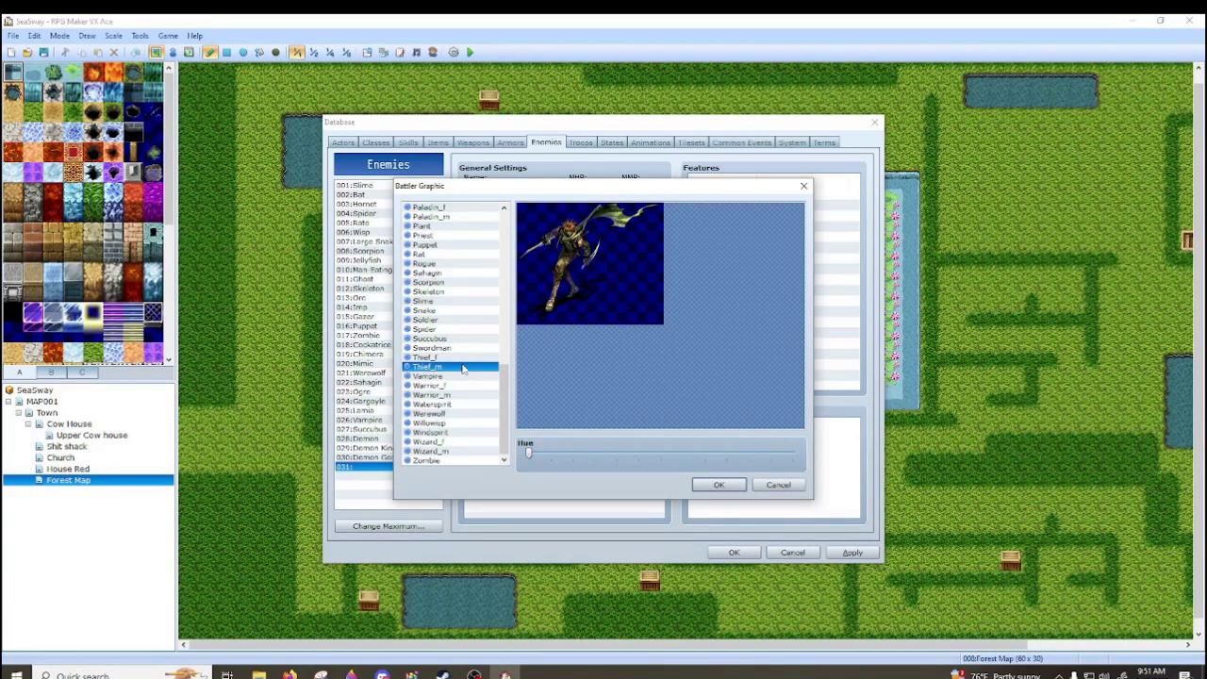
left_click(477, 404)
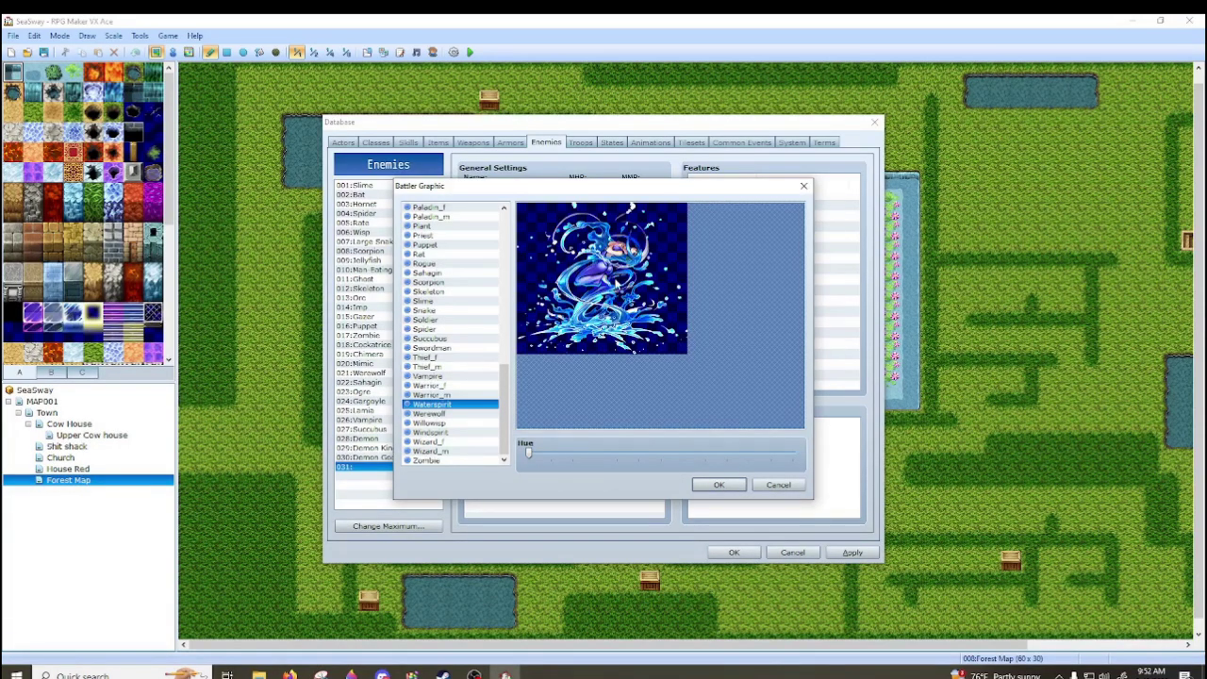
left_click(461, 395)
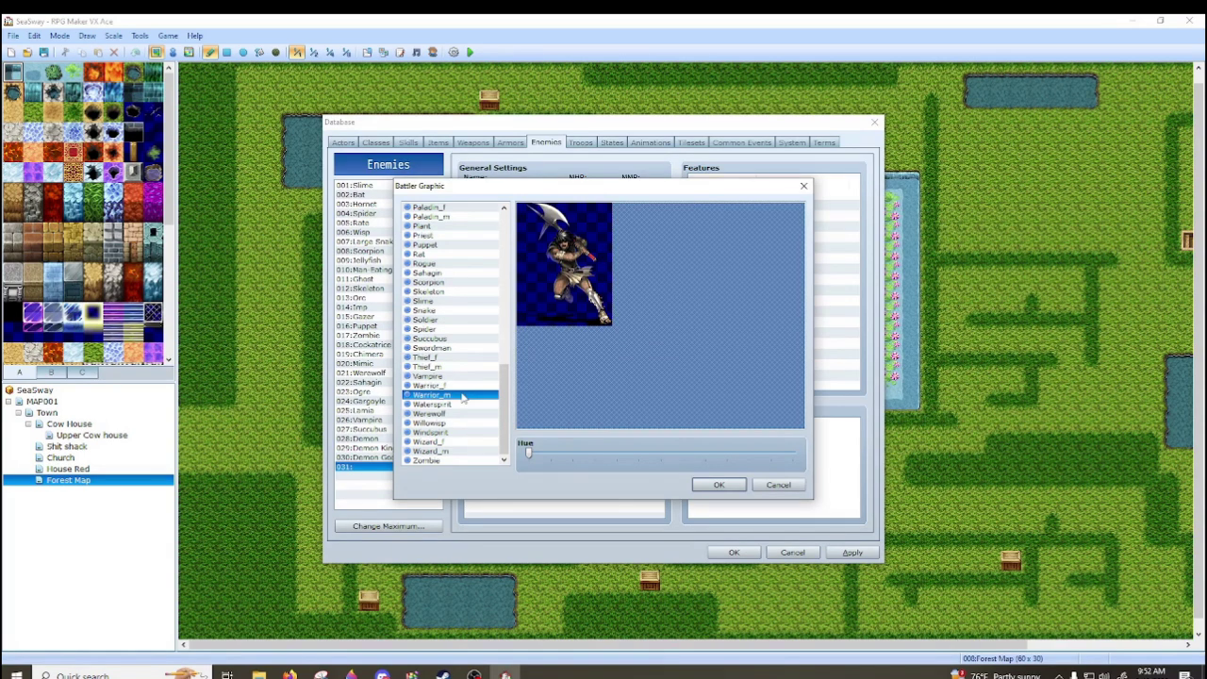
left_click(452, 386)
left_click(452, 398)
left_click(460, 424)
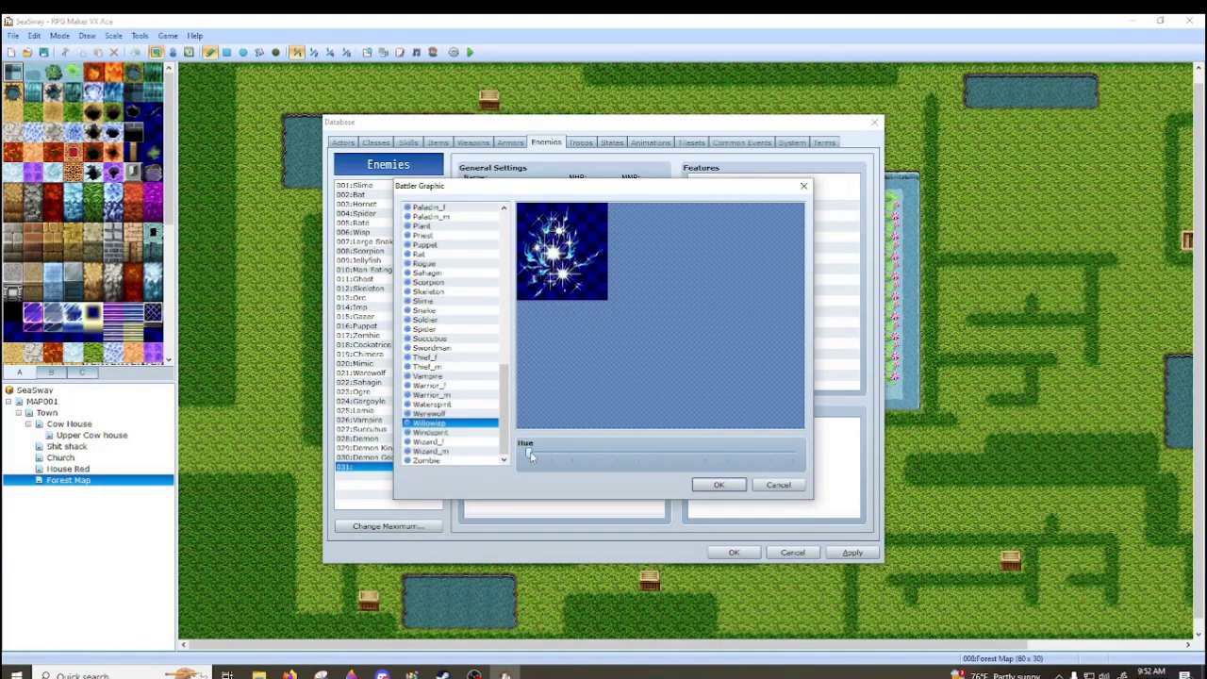
mouse_move(529, 453)
left_mouse_down()
mouse_move(573, 455)
mouse_move(525, 455)
left_mouse_up()
left_click(778, 484)
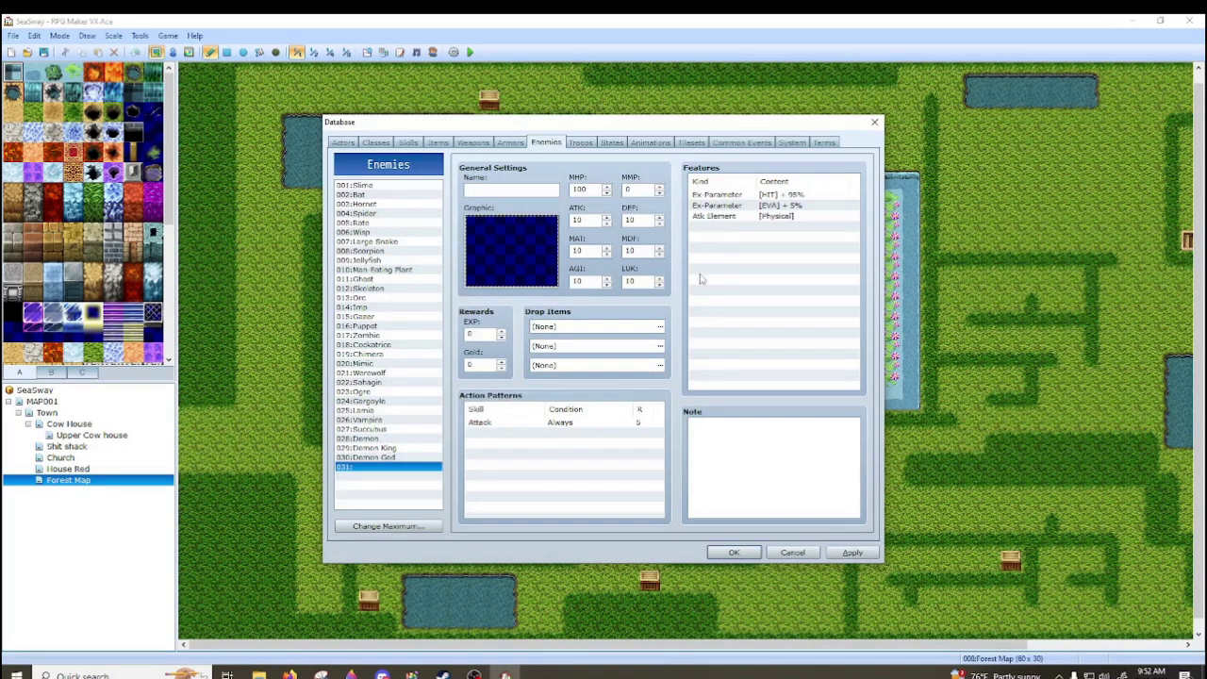
- Browse the middle of the battler graphic list for enemy 031, examining God, Goddess, Hornet, Icelady and neighbouring graphics
double_click(519, 244)
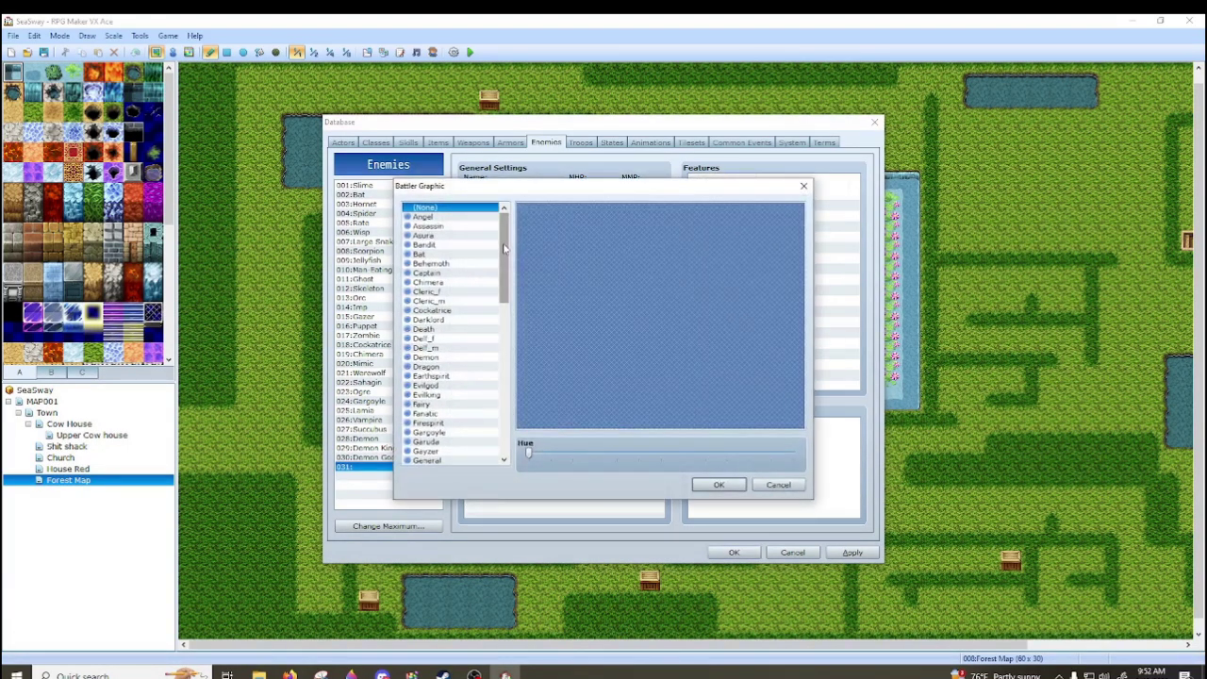
scroll(475, 280, "down", 7)
left_click(475, 280)
left_click(471, 291)
left_click(469, 300)
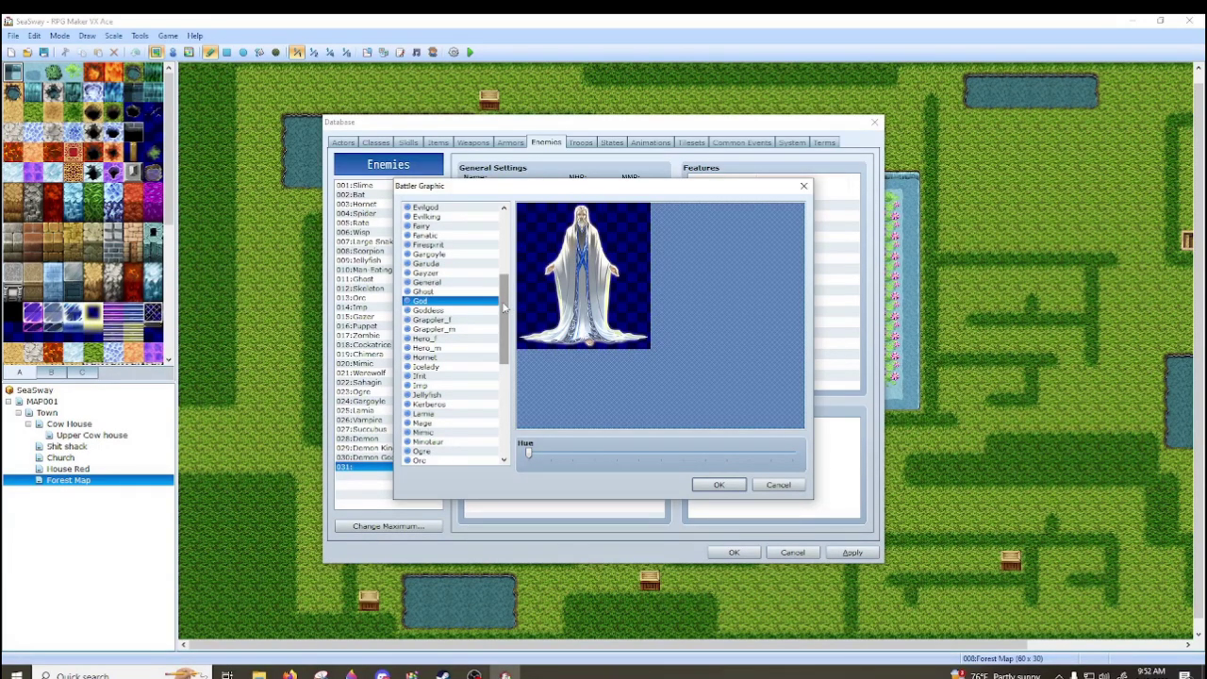
scroll(505, 307, "down", 1)
left_click(489, 301)
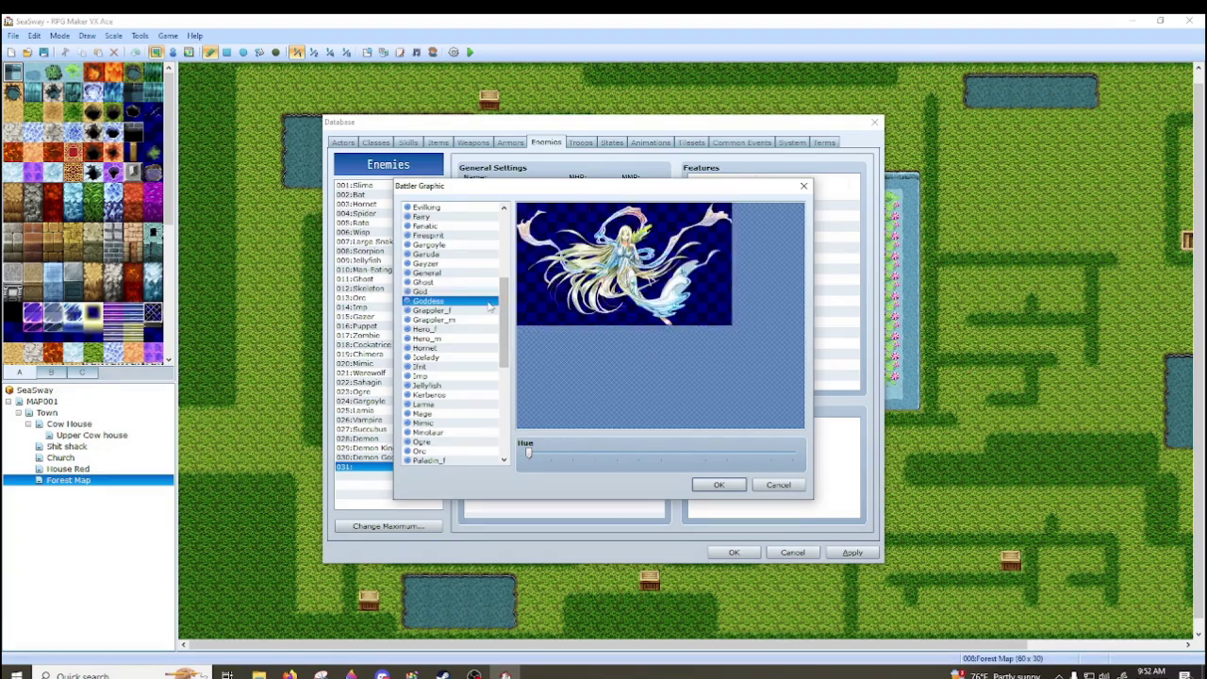
left_click(469, 292)
left_click(455, 348)
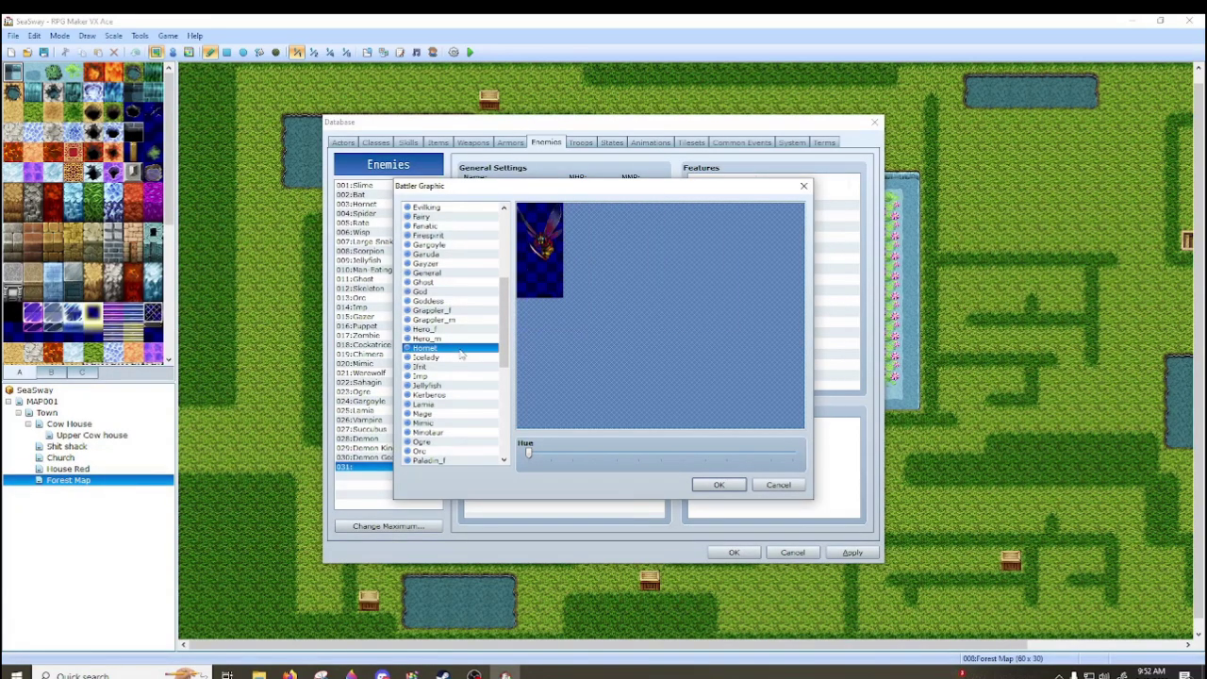
left_click(451, 386)
left_click(459, 360)
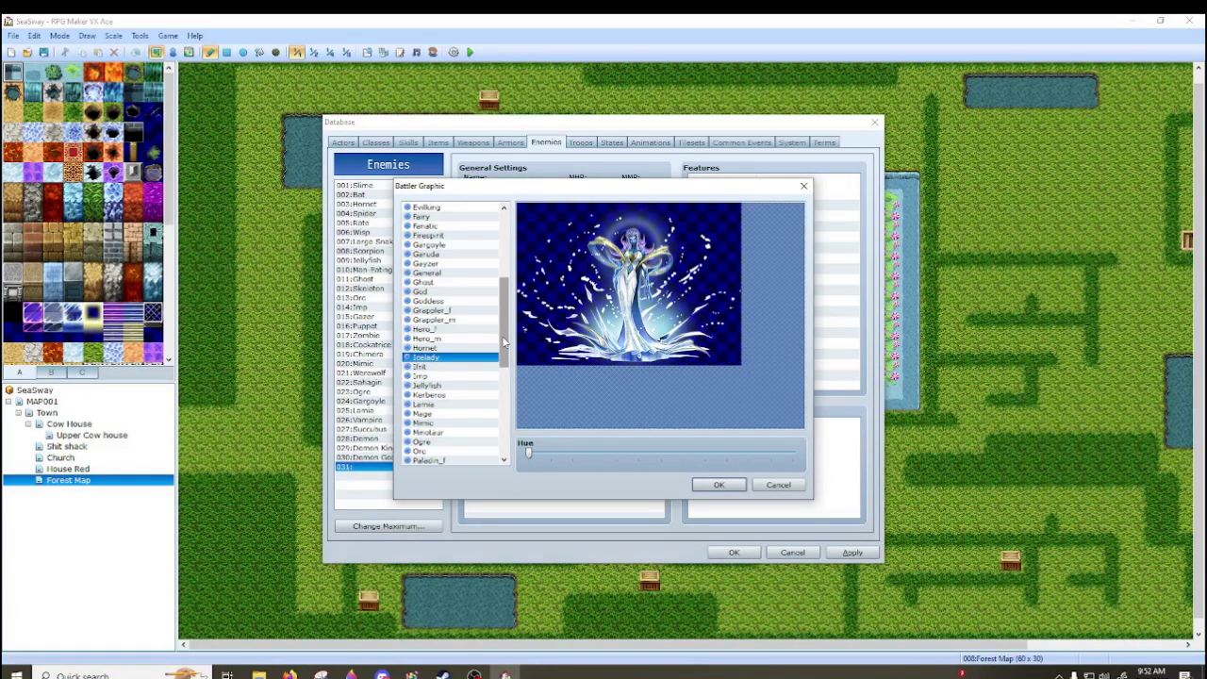
scroll(503, 363, "down", 3)
scroll(488, 378, "up", 3)
left_click(462, 367)
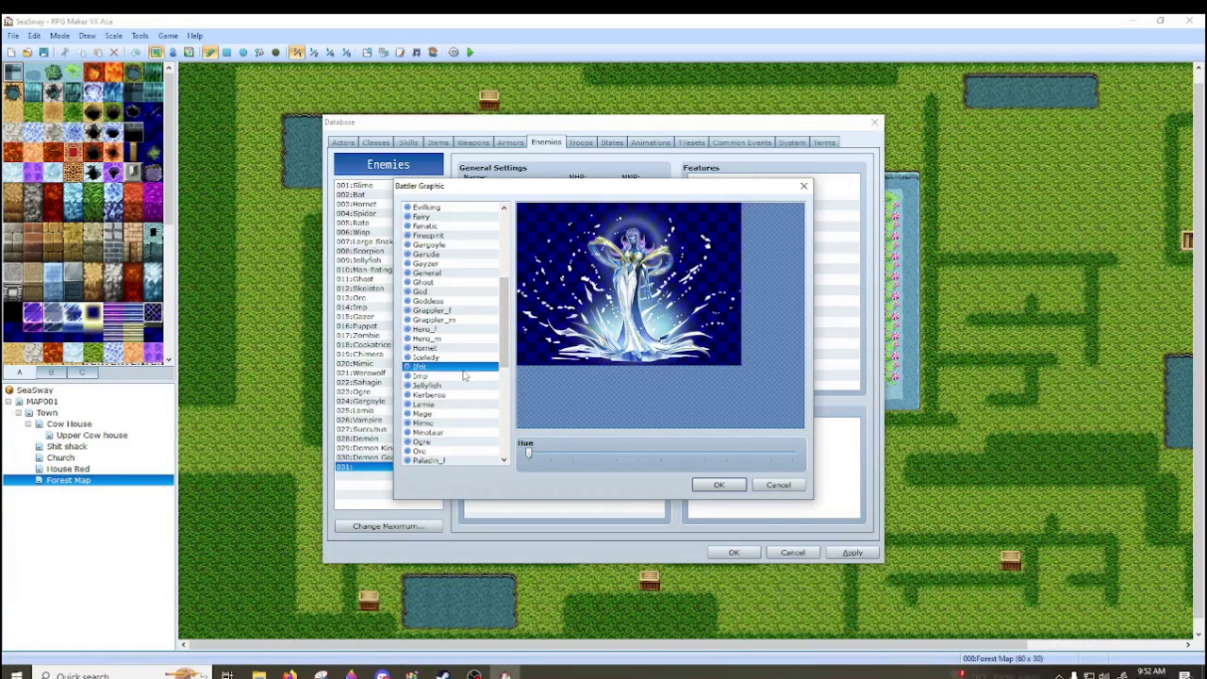
left_click_drag(509, 358, 499, 446)
- Preview the Swordman battler with a shifted hue, compare it with Wizard_m, and close the graphic selection
left_click(450, 349)
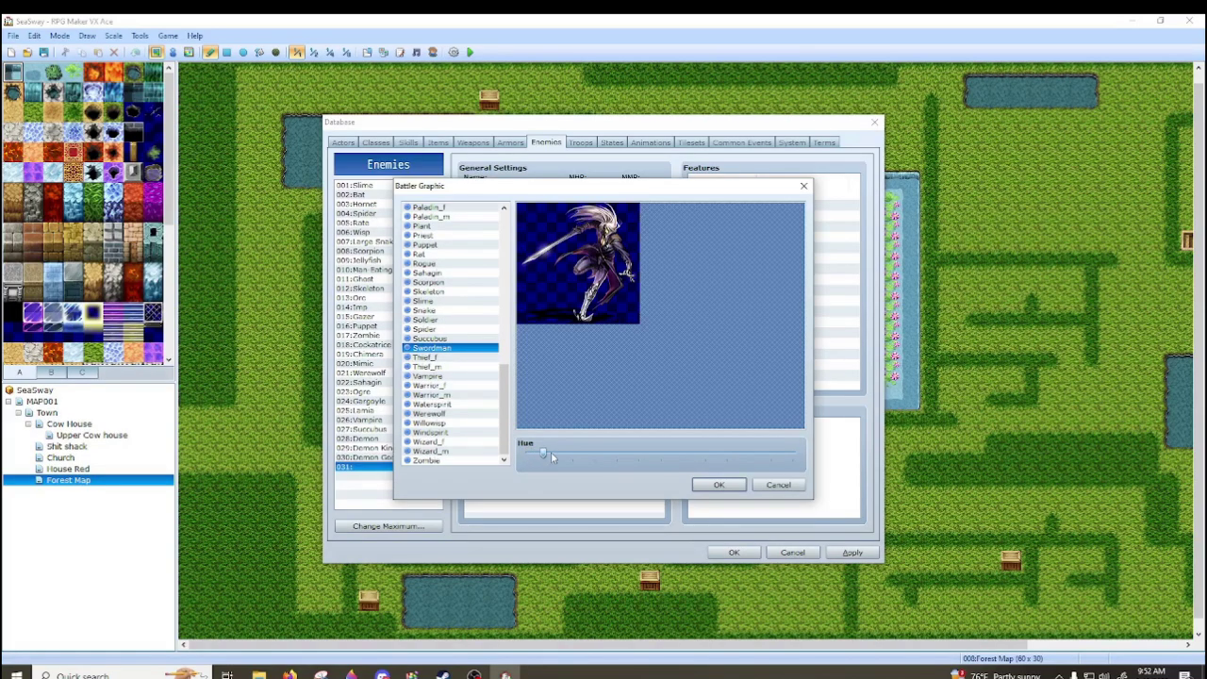
left_click_drag(564, 455, 541, 443)
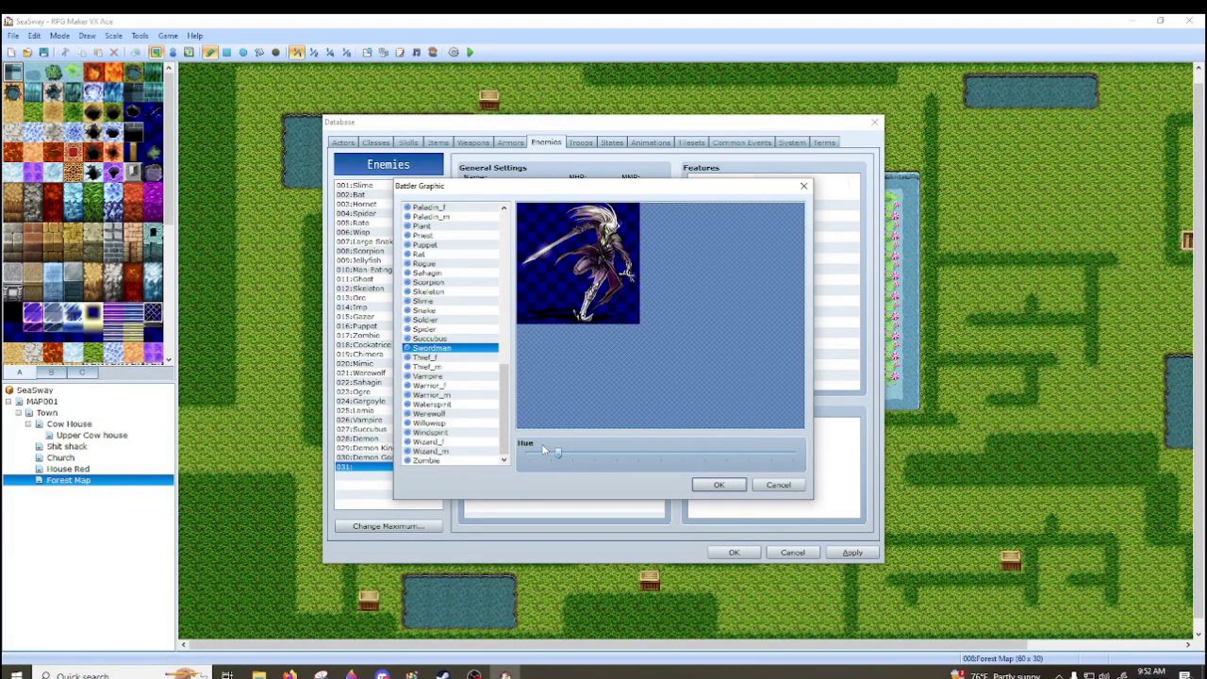
left_click(469, 460)
left_click(461, 452)
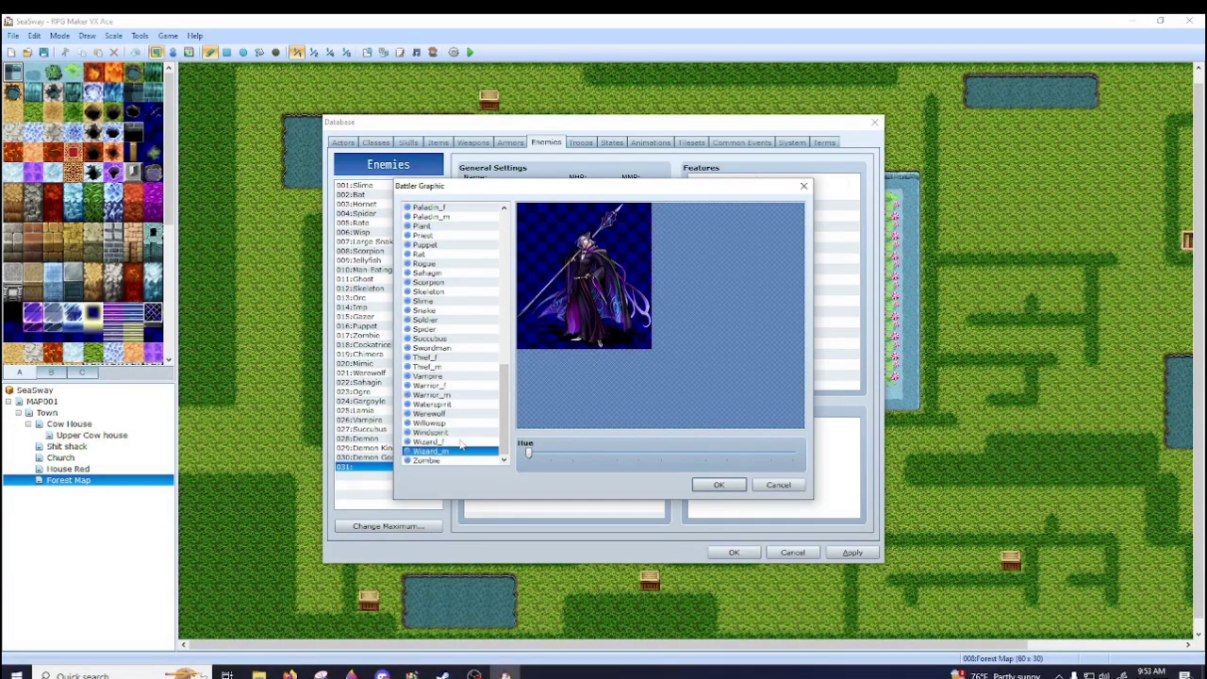
left_click(721, 485)
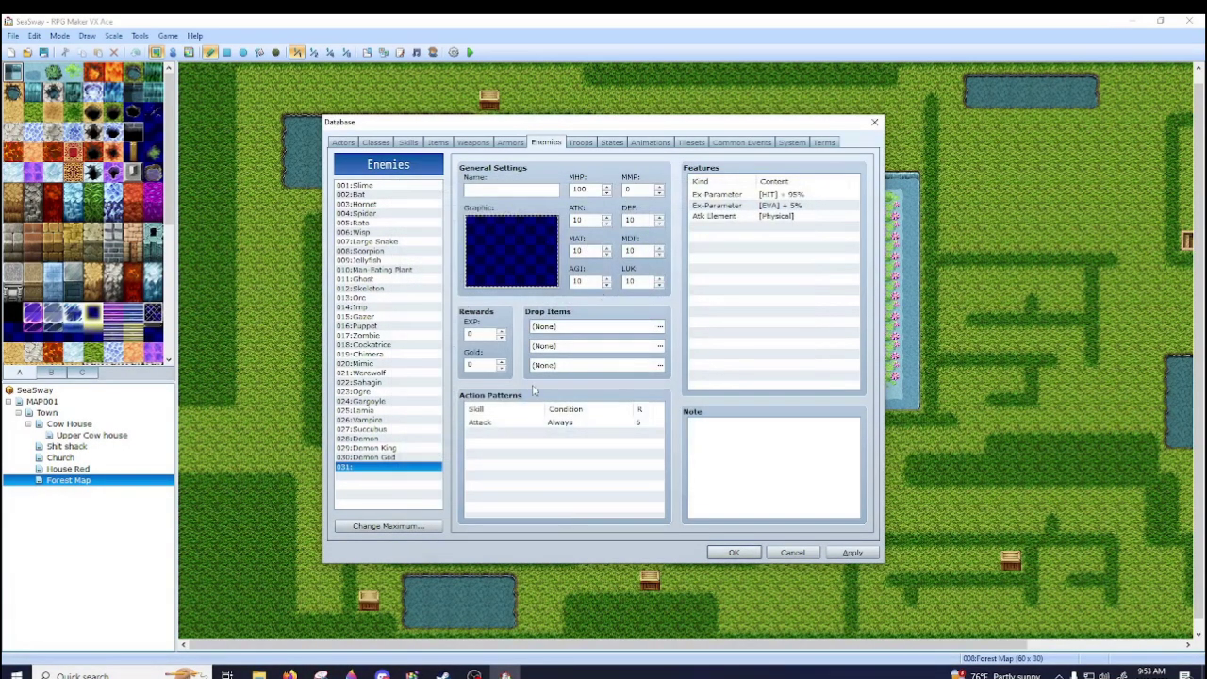
- Examine the available skills and conditions for a new action pattern of enemy 031, and discard the new action
double_click(613, 434)
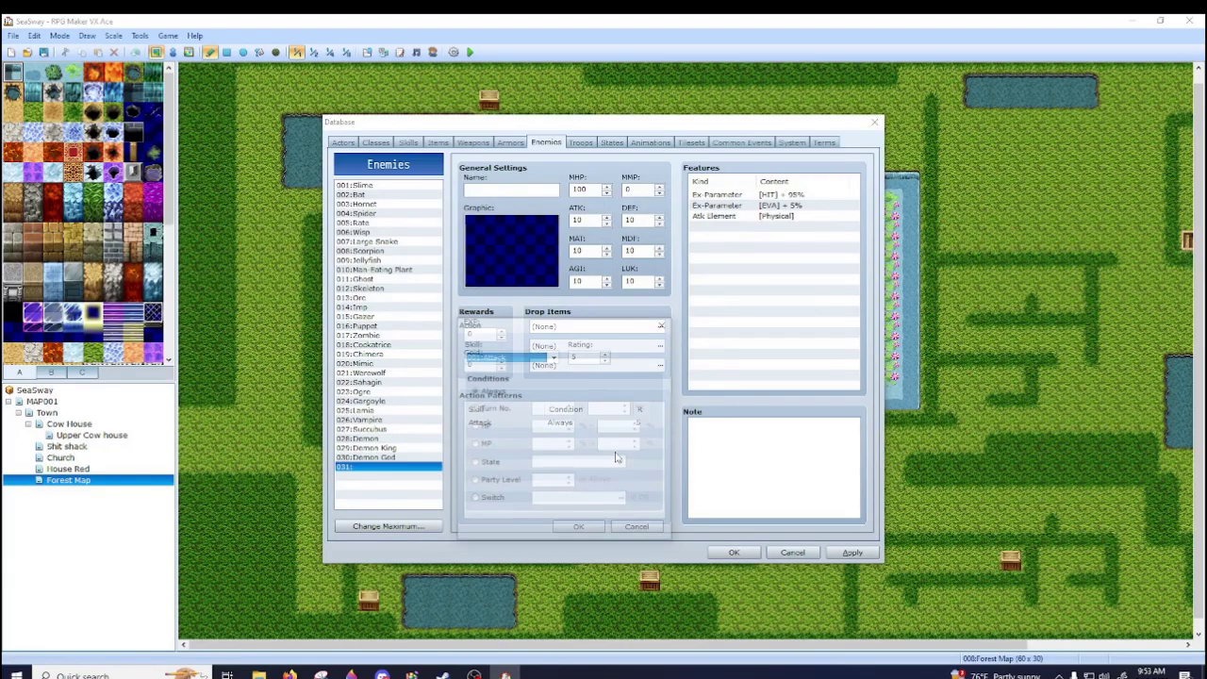
left_click(553, 357)
left_click_drag(562, 381, 557, 638)
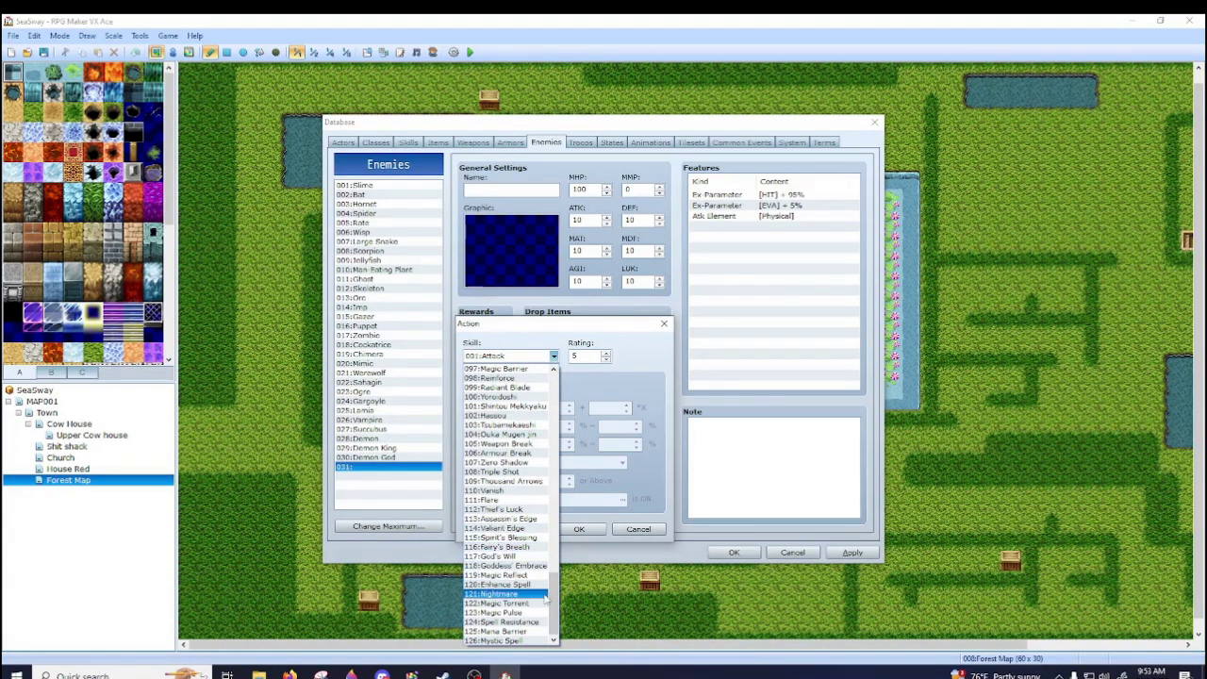
left_click_drag(555, 606, 556, 387)
left_click(647, 350)
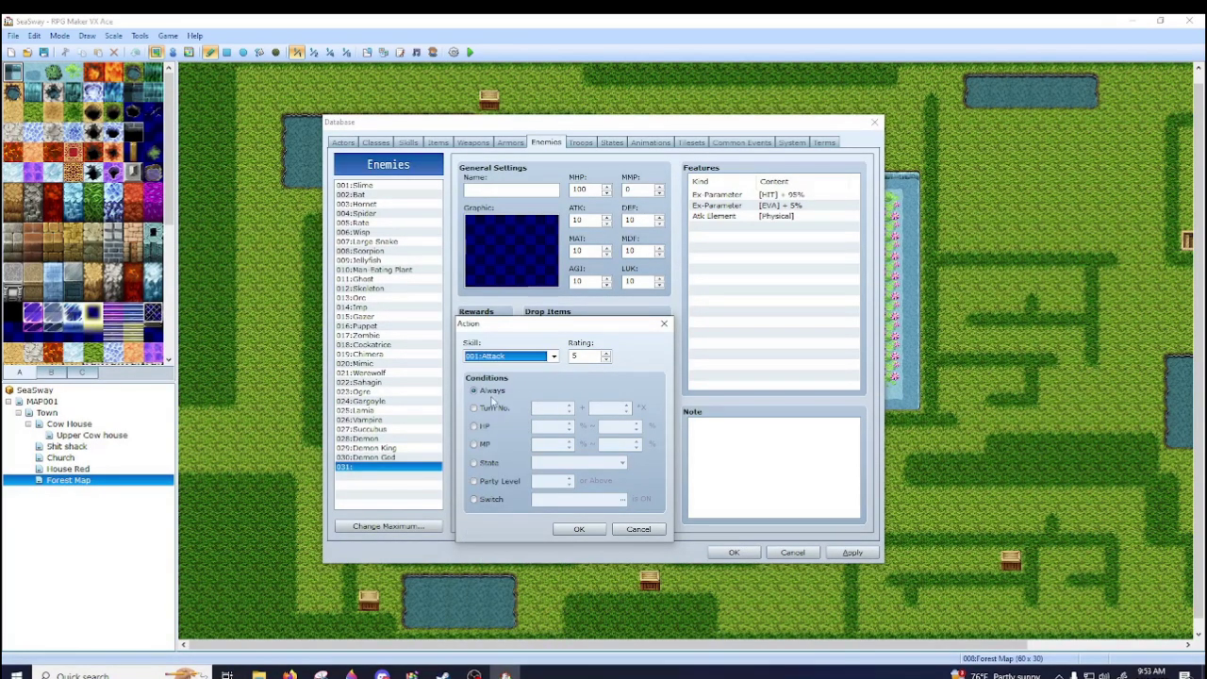
left_click(638, 529)
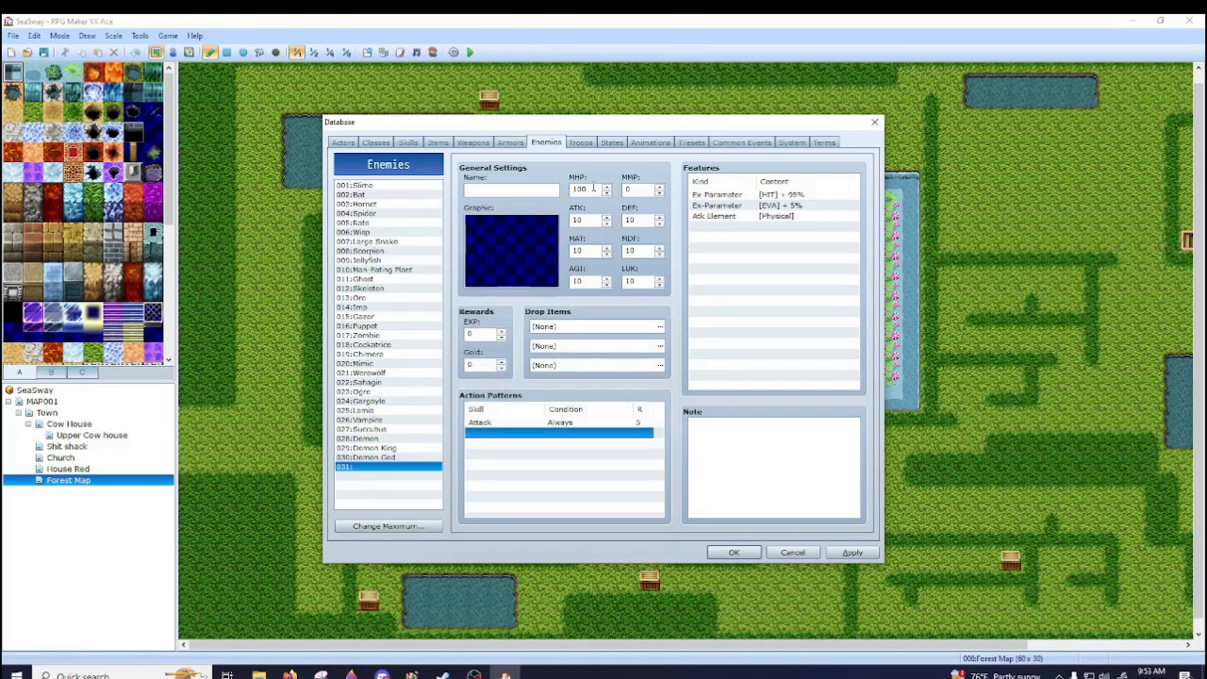
- Look through all feature categories available to enemy 031, from Rate to Other, without adding a feature
double_click(744, 229)
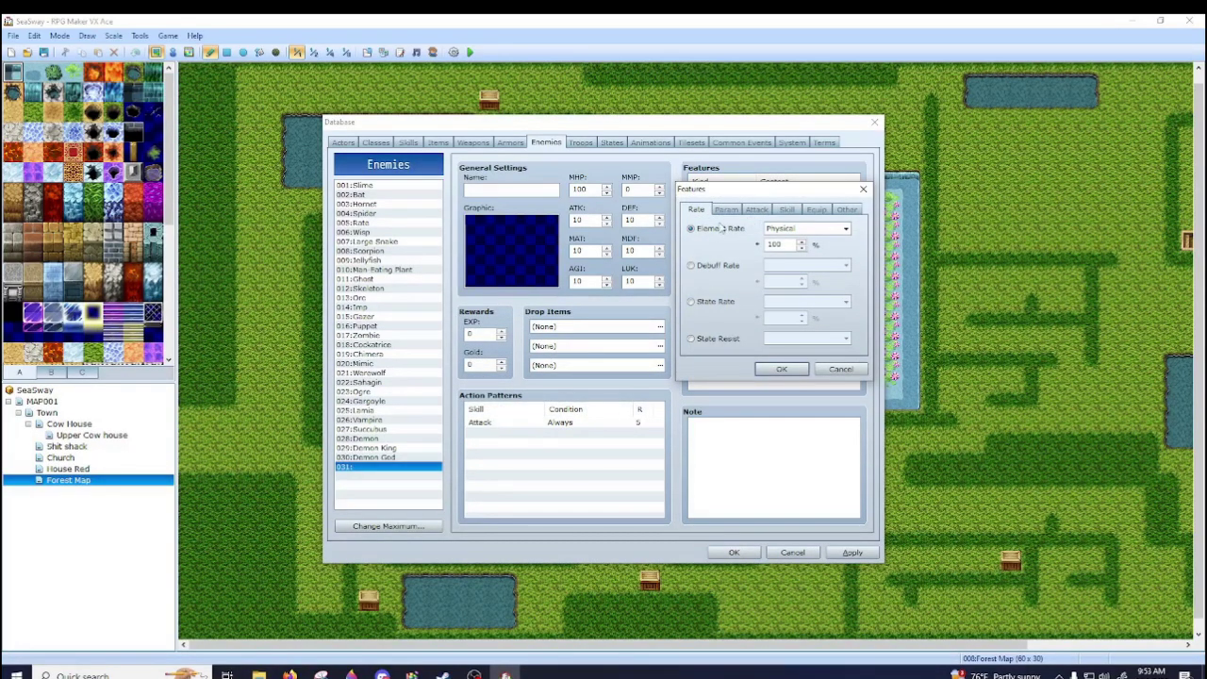
left_click(727, 210)
left_click(757, 210)
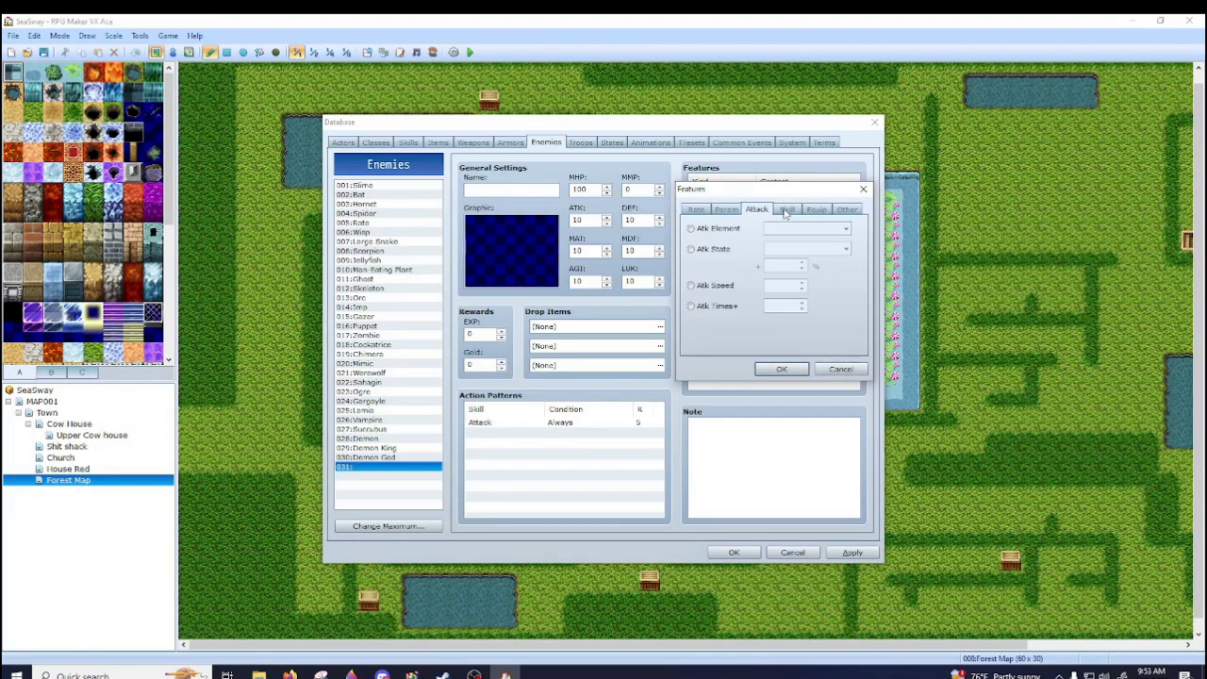
left_click(786, 210)
left_click(817, 211)
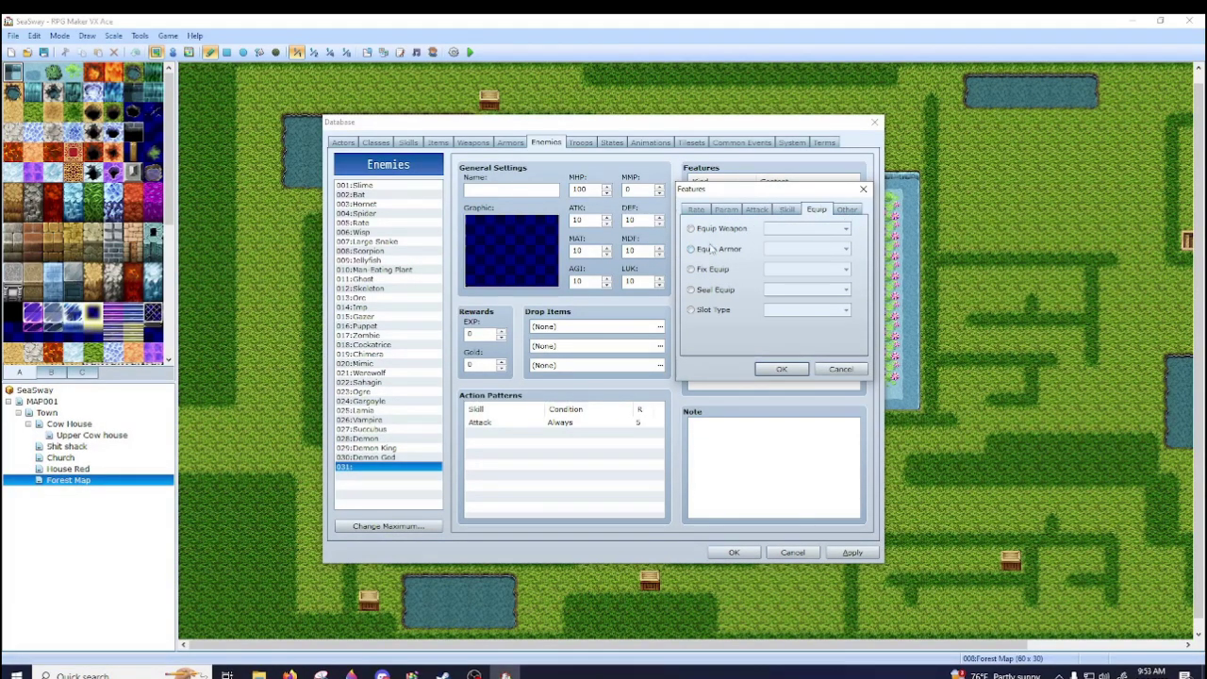
left_click(844, 209)
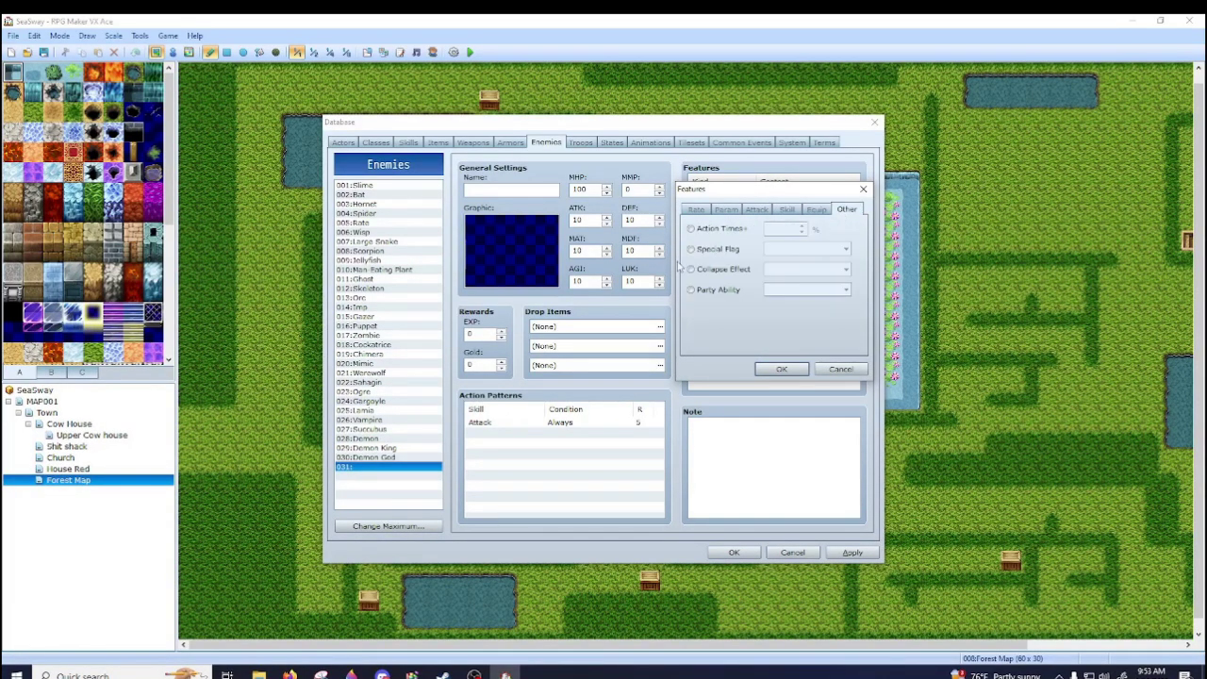
left_click(826, 366)
- Open the database's troops, raise their maximum number to 31 and select the new blank entry 031
left_click(582, 146)
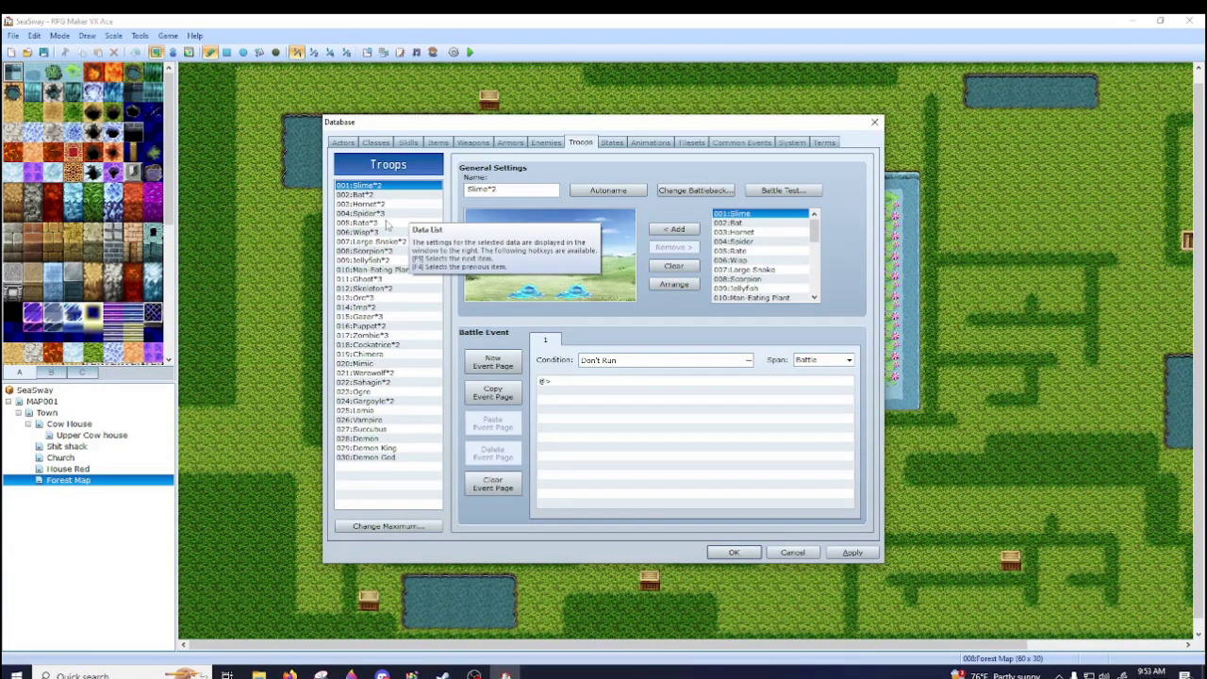
left_click(374, 525)
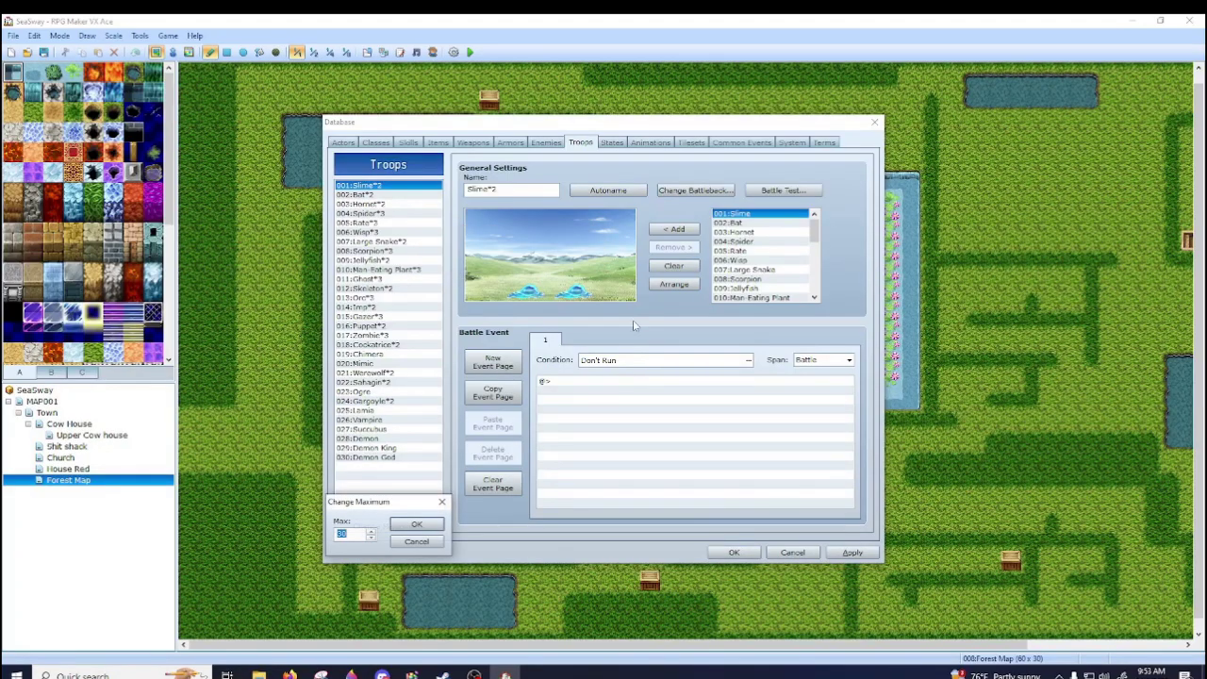
left_click(371, 530)
left_click(417, 524)
left_click(384, 468)
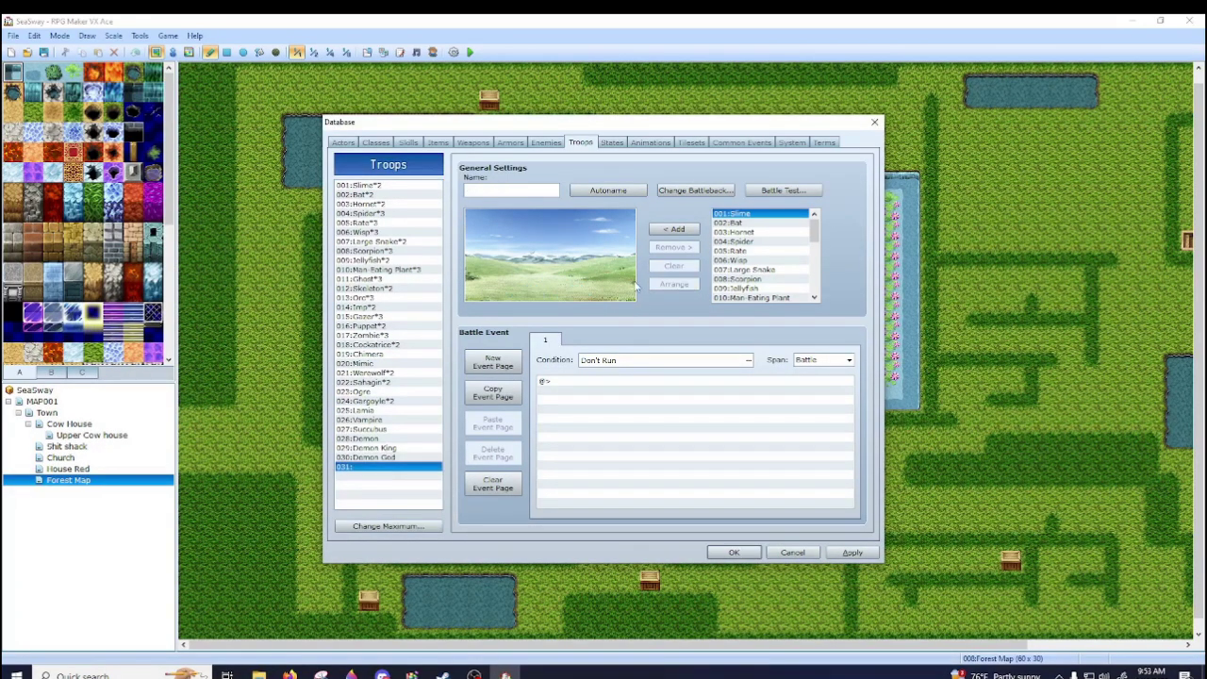
- Add three Slimes to troop 031
left_click(673, 229)
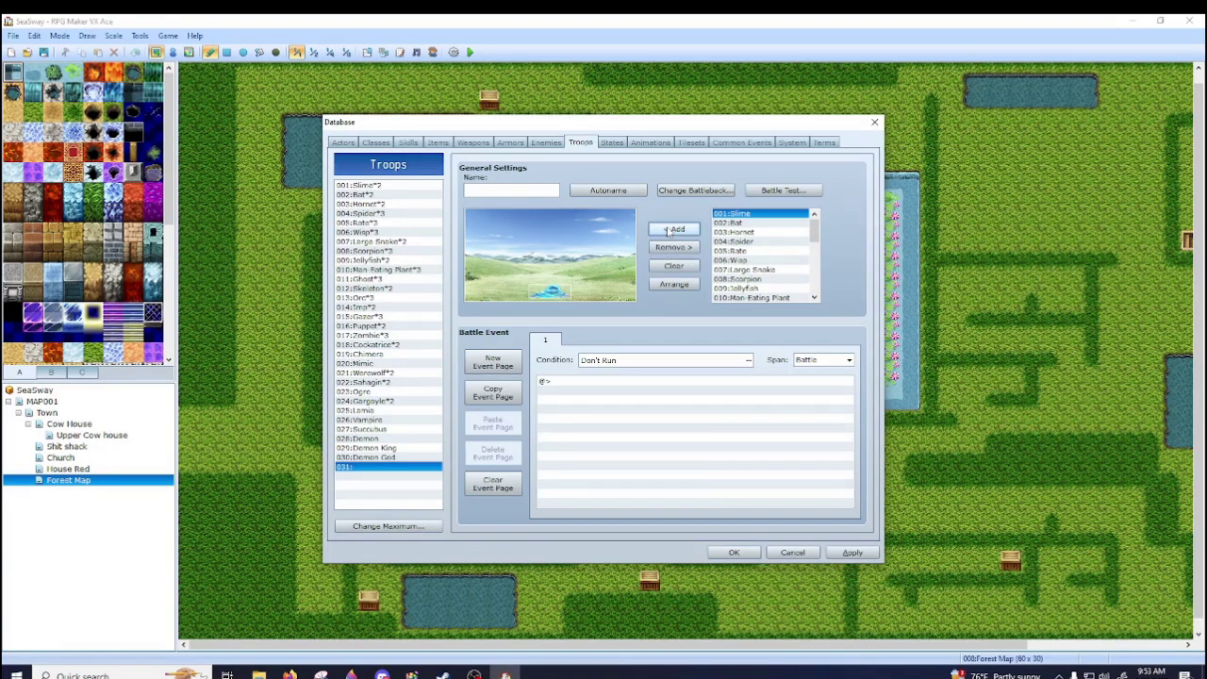
left_click(673, 229)
left_click(673, 229)
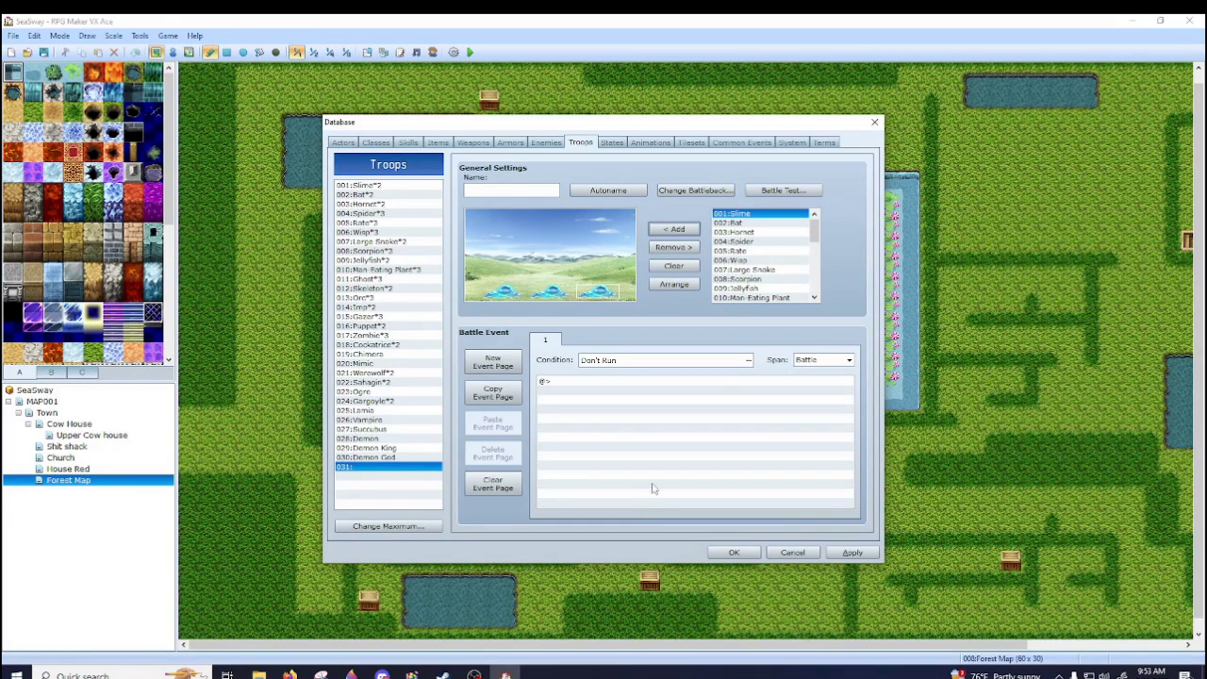
- Try adding two Jellyfish beside the Slimes in troop 031, and remove both again
left_click(745, 288)
left_click(673, 229)
left_click(673, 229)
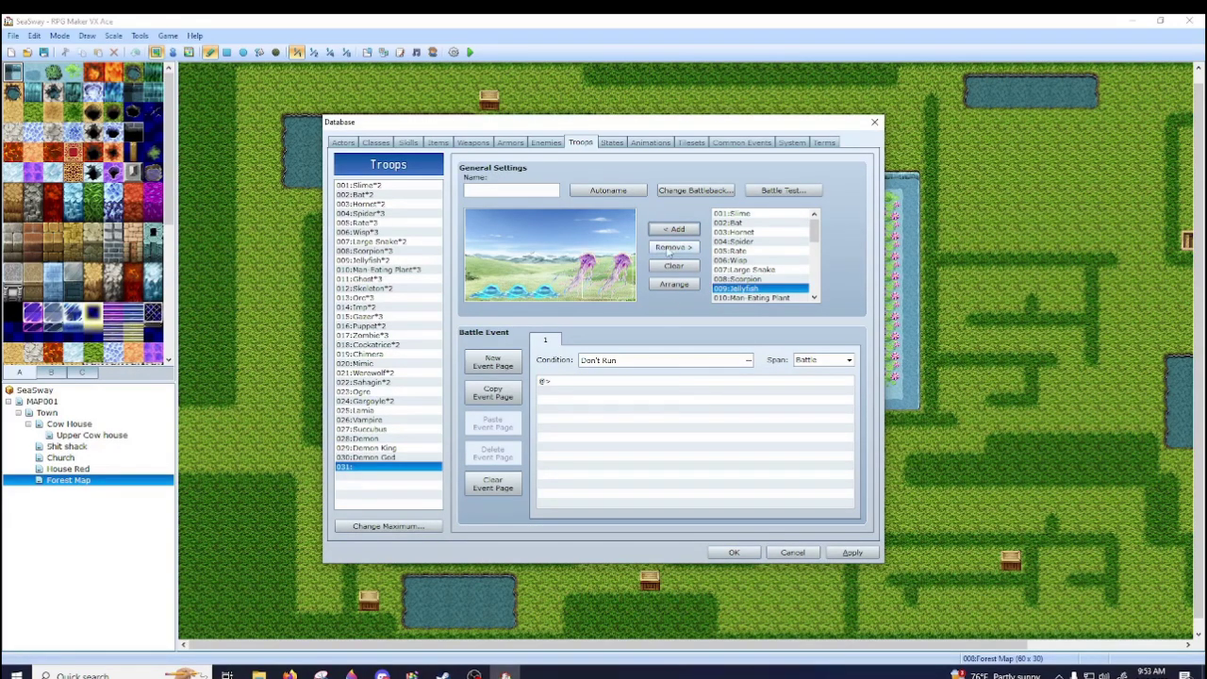
left_click(673, 247)
left_click(674, 247)
- Add one Large Snake to troop 031 beside the three Slimes, leaving the troop's name blank
left_click(759, 270)
left_click(673, 229)
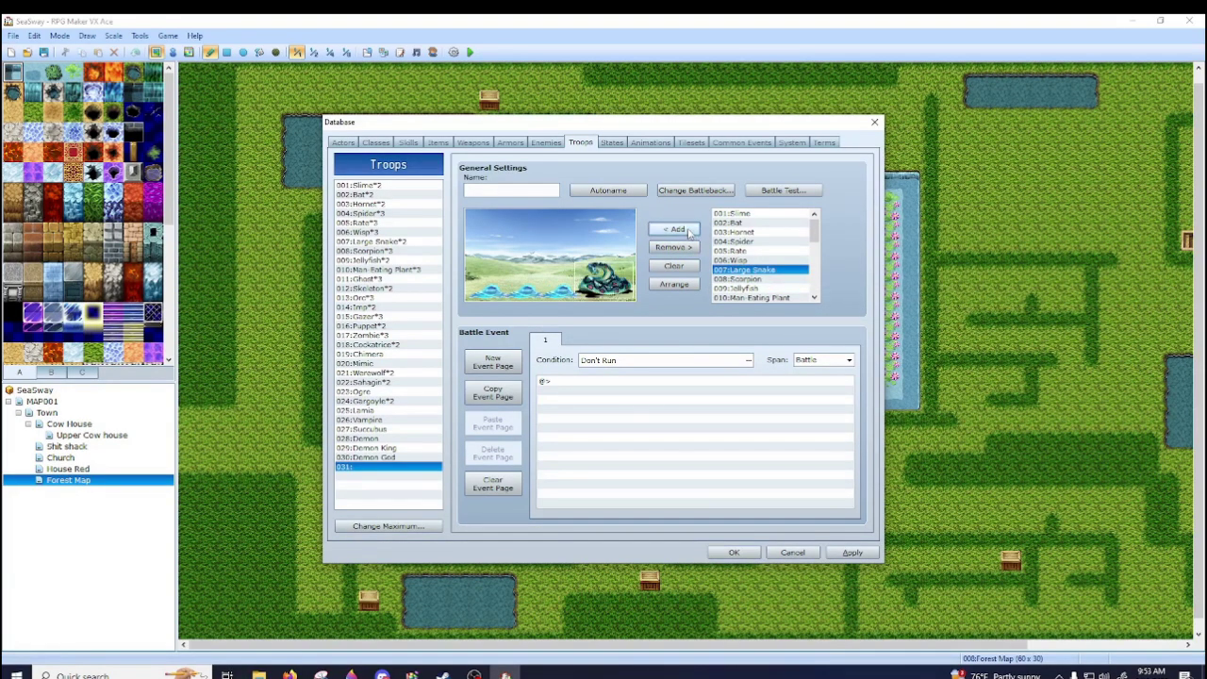
left_click(514, 191)
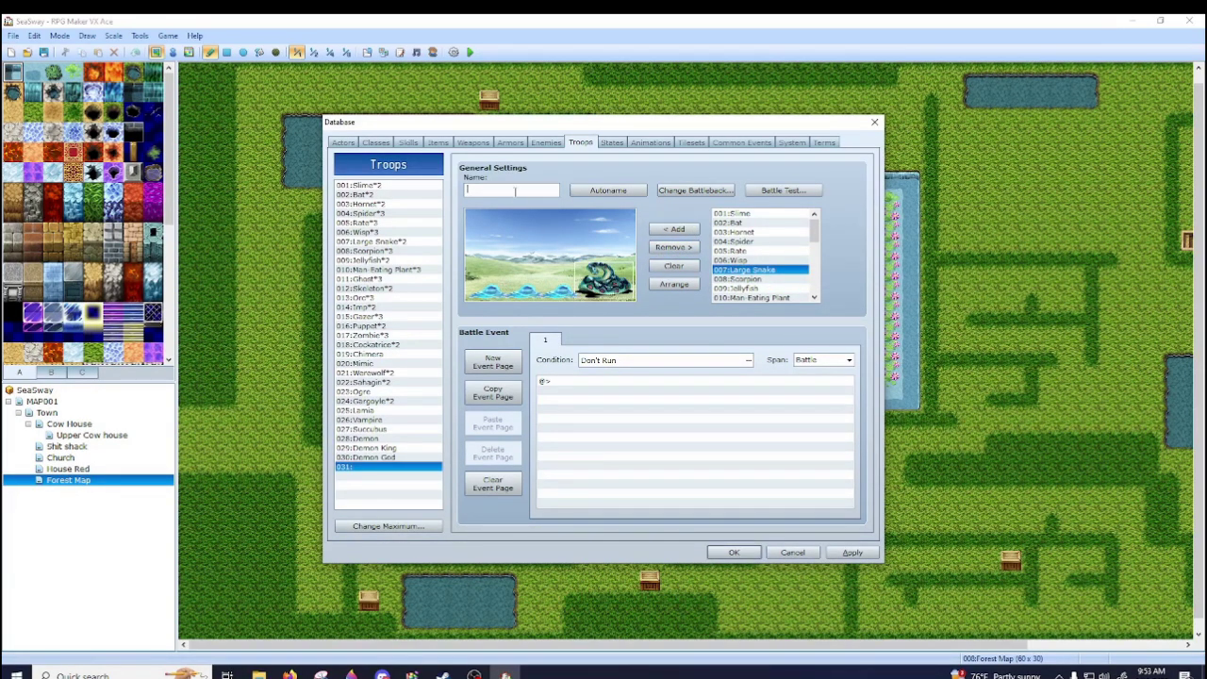
- Examine the battle event condition options and the available event commands for troop 031, leaving both unset
left_click(624, 361)
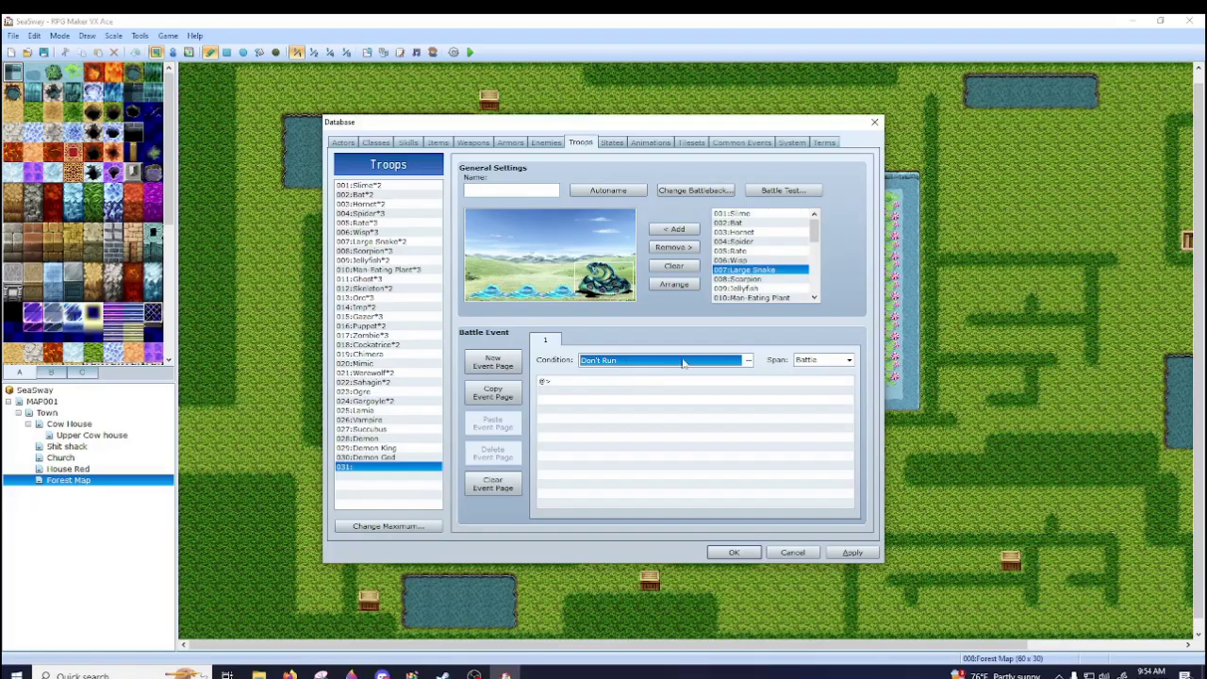
left_click(746, 360)
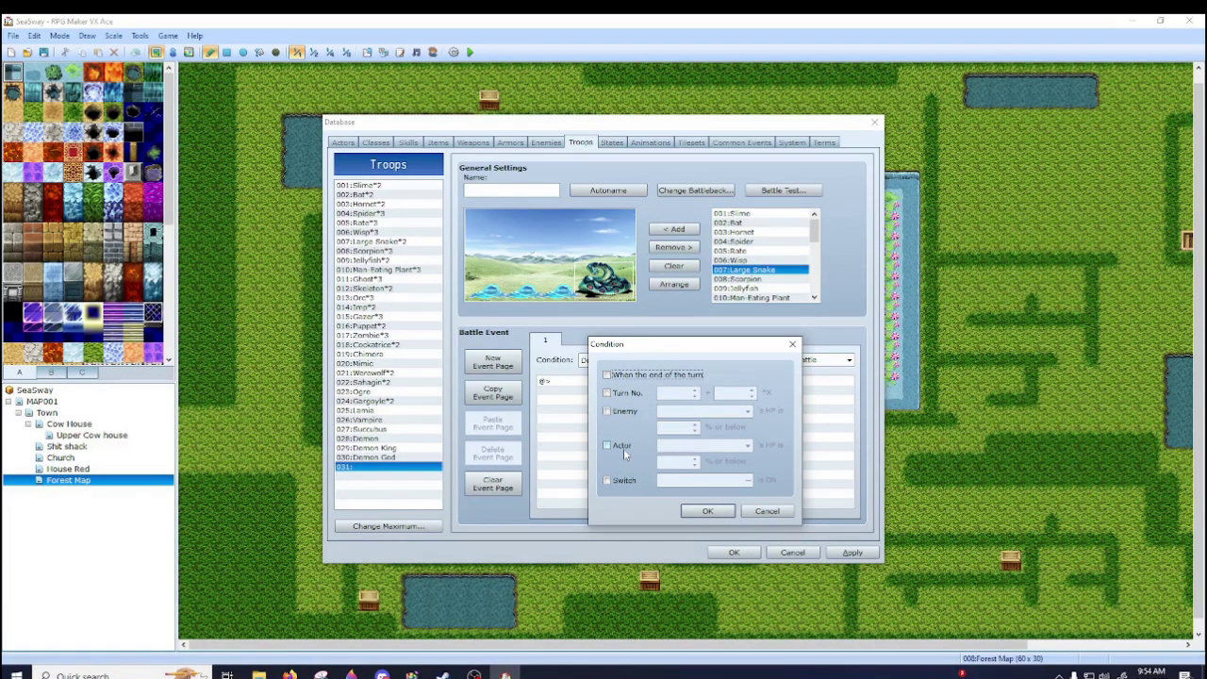
left_click(766, 510)
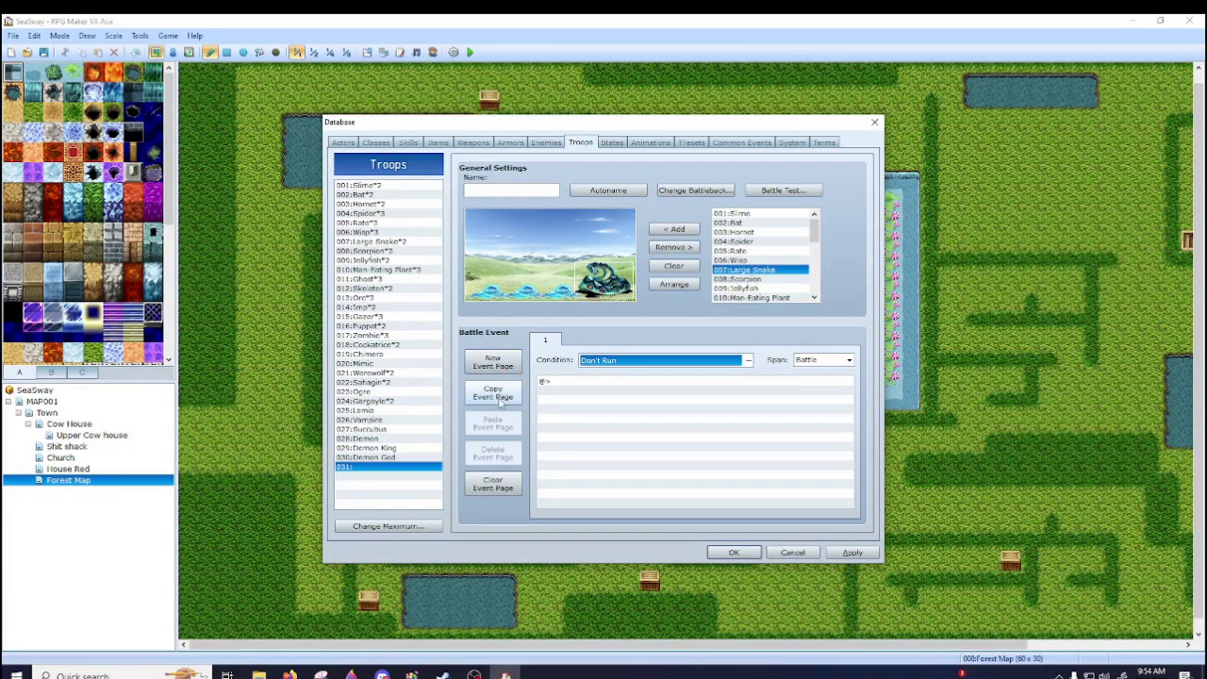
double_click(628, 390)
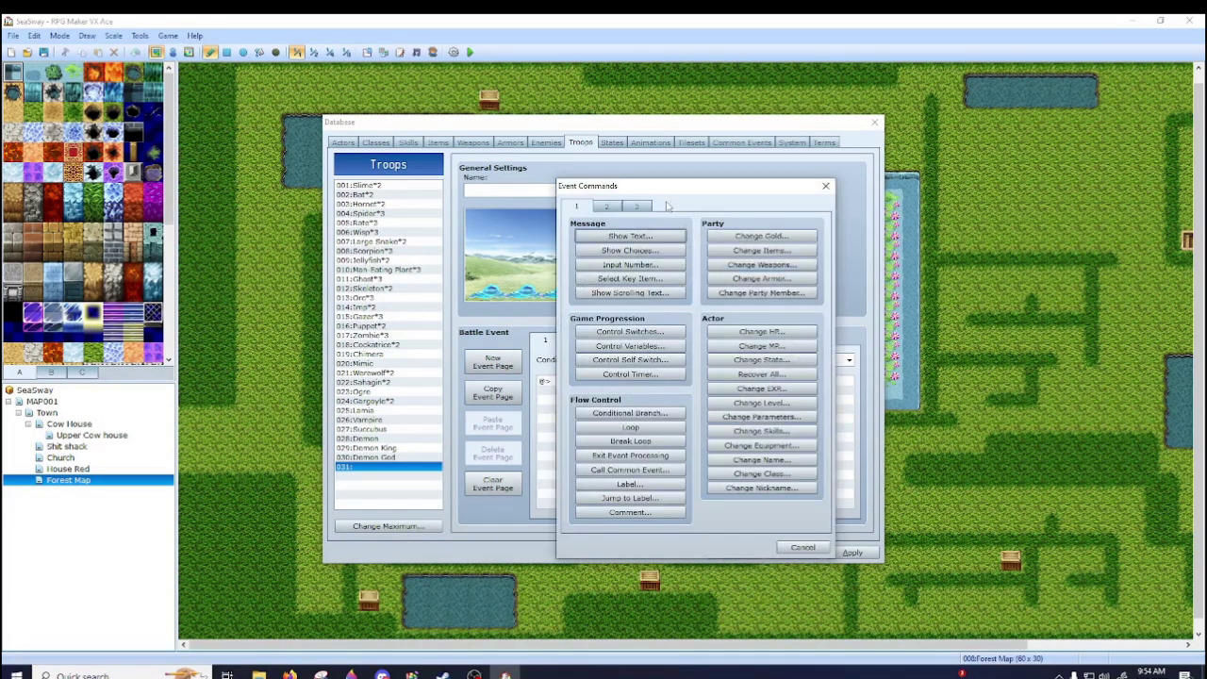
left_click(825, 188)
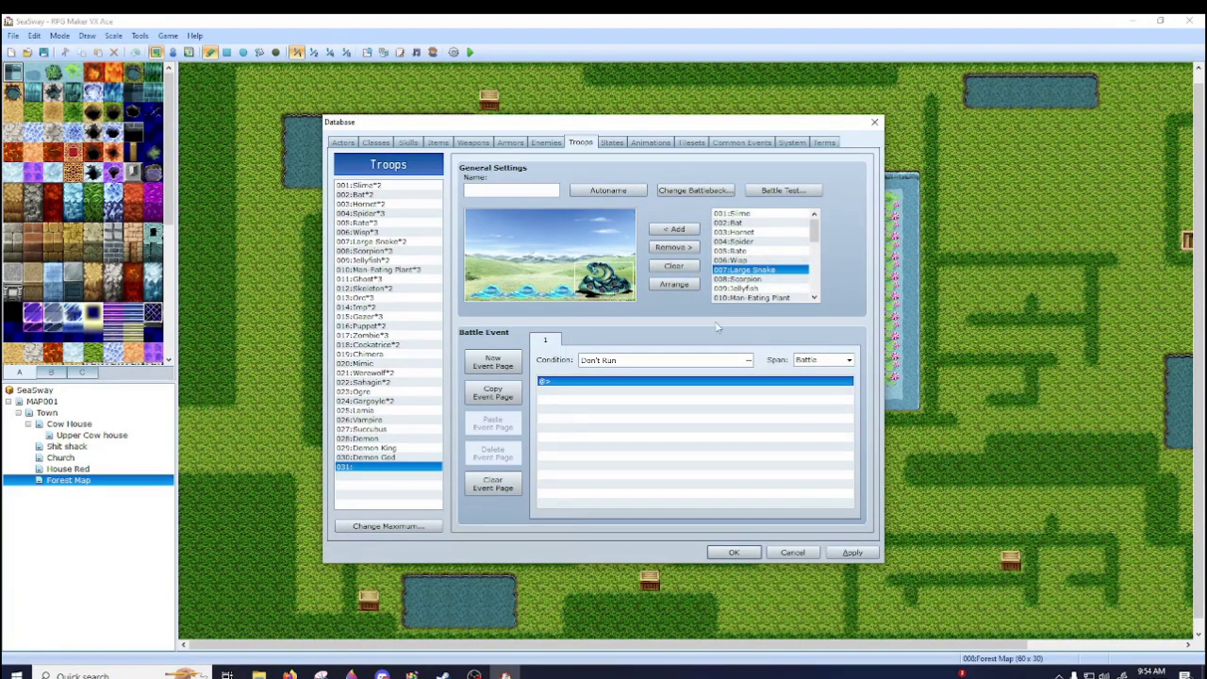
- Open the database's states and browse the settings of the entries from Silence down to MP Cost Down
left_click(615, 143)
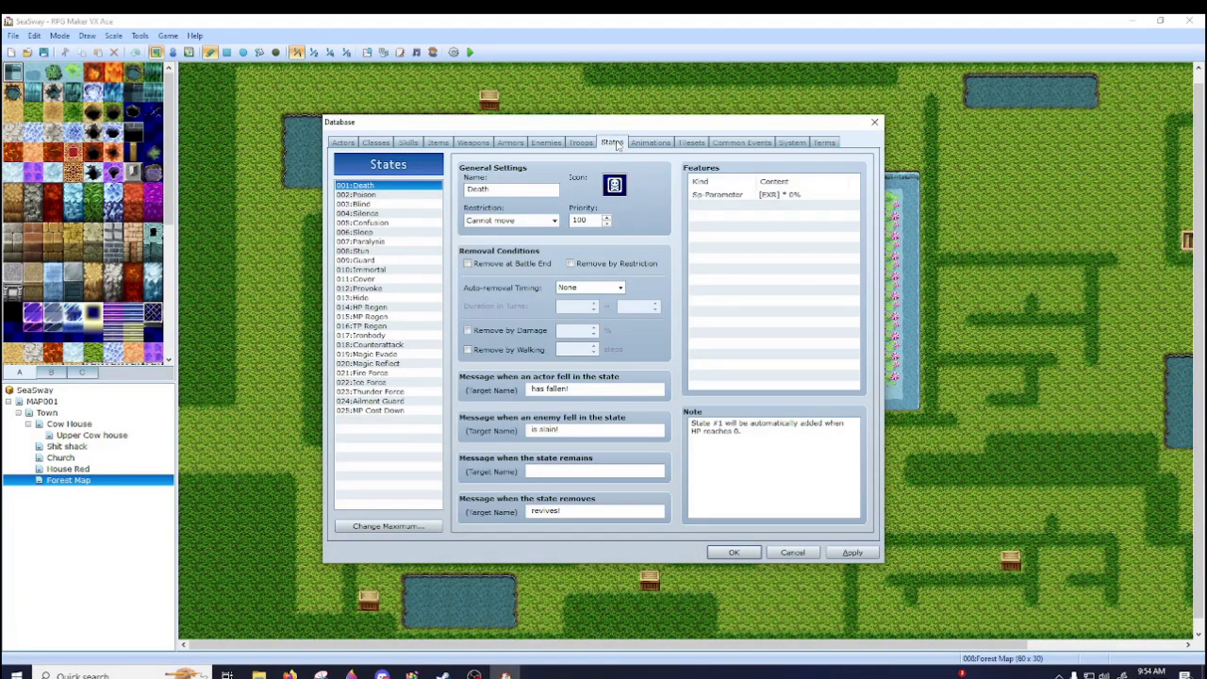
left_click(409, 213)
left_click(408, 226)
left_click(406, 241)
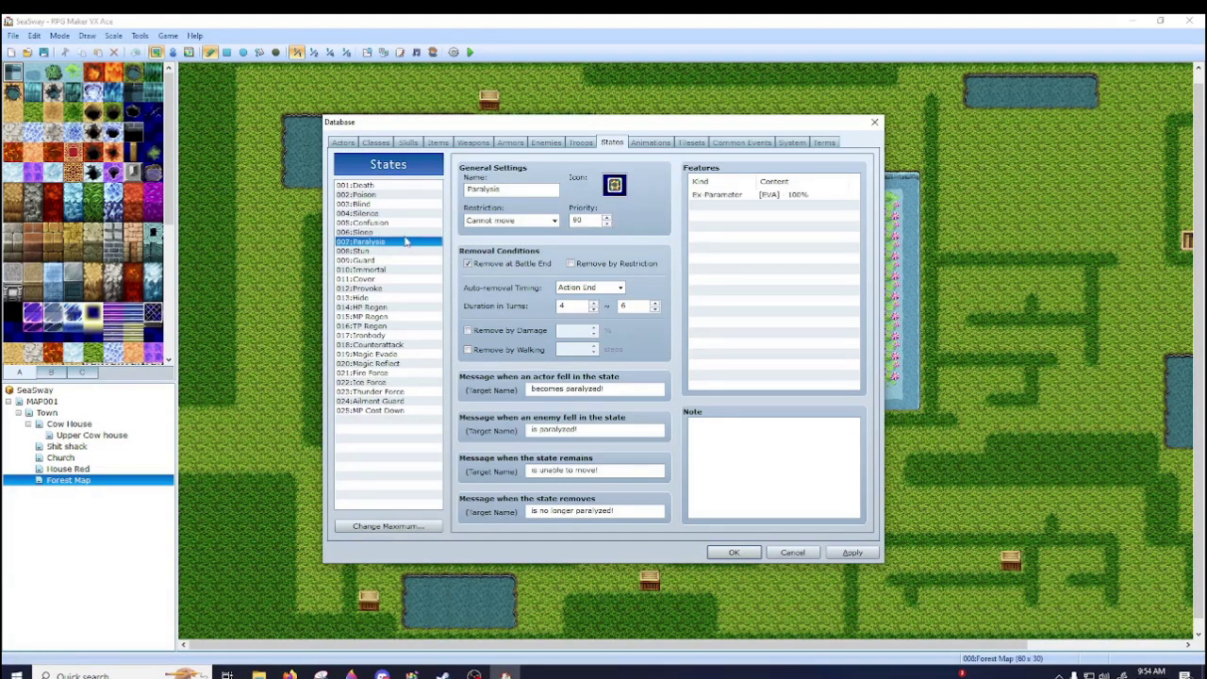
left_click(407, 233)
left_click(412, 252)
left_click(413, 268)
left_click(411, 279)
left_click(411, 307)
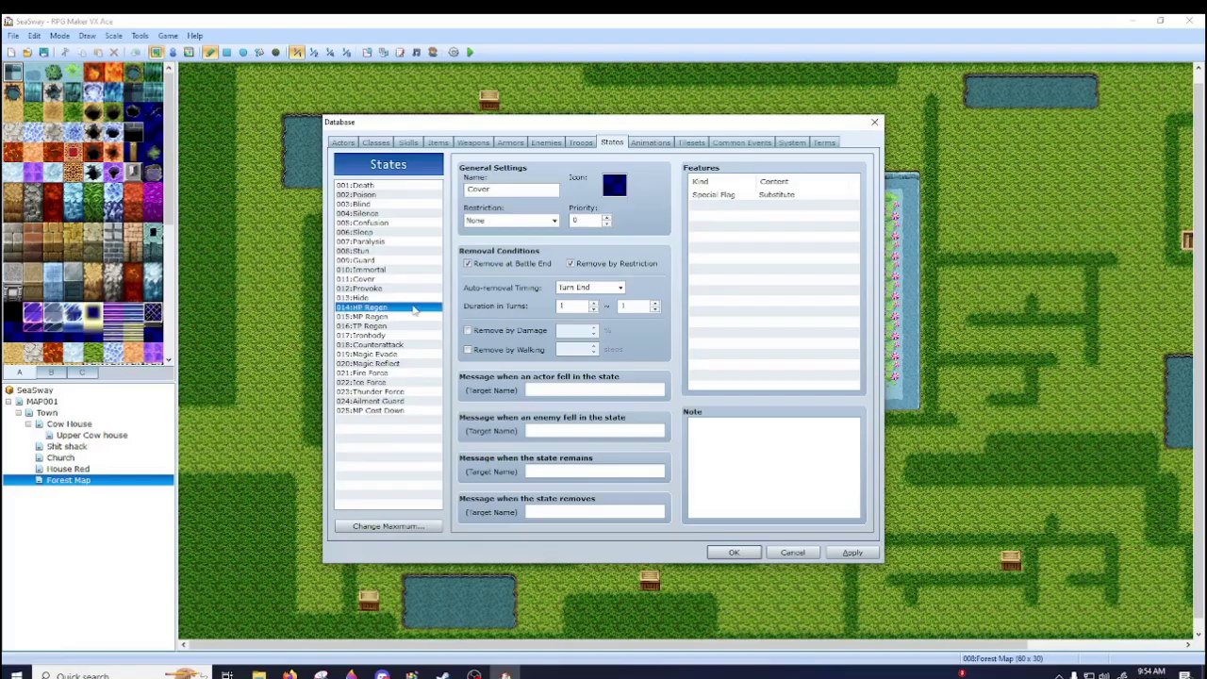
left_click(409, 325)
left_click(408, 317)
left_click(407, 335)
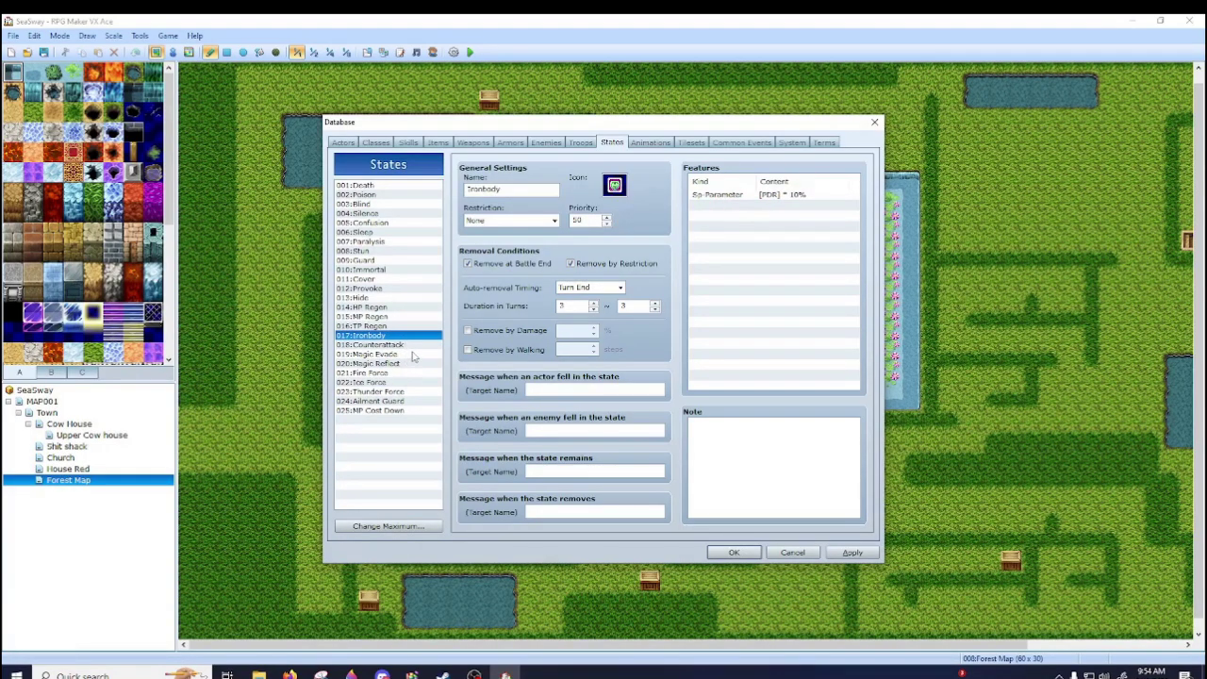
left_click(412, 355)
left_click(412, 364)
left_click(410, 383)
left_click(408, 392)
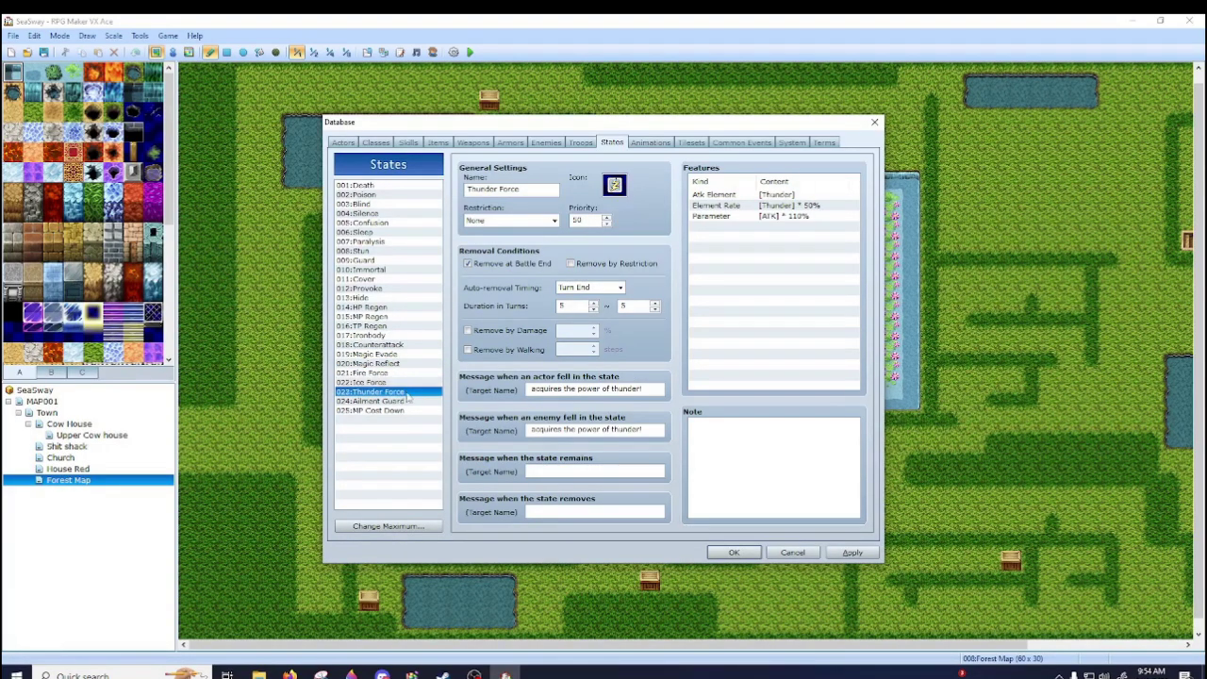
left_click(408, 402)
left_click(409, 411)
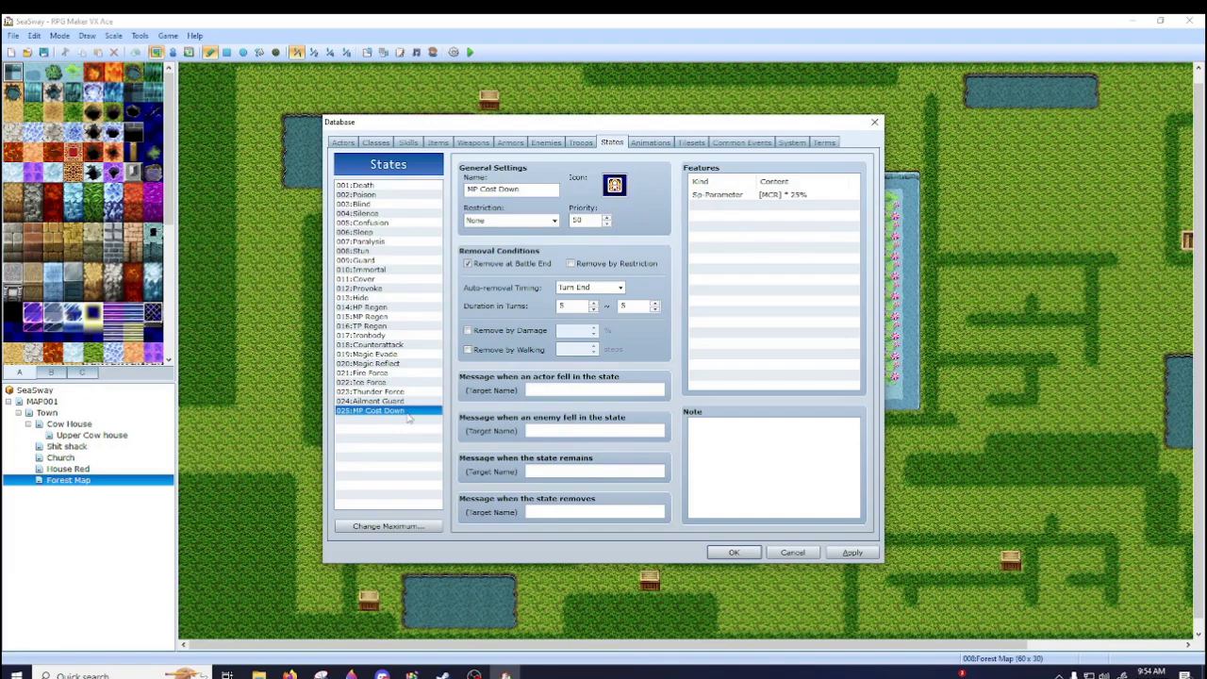
- Check the maximum number setting for states and inspect the icon and priority of MP Cost Down
left_click(388, 526)
left_click(442, 502)
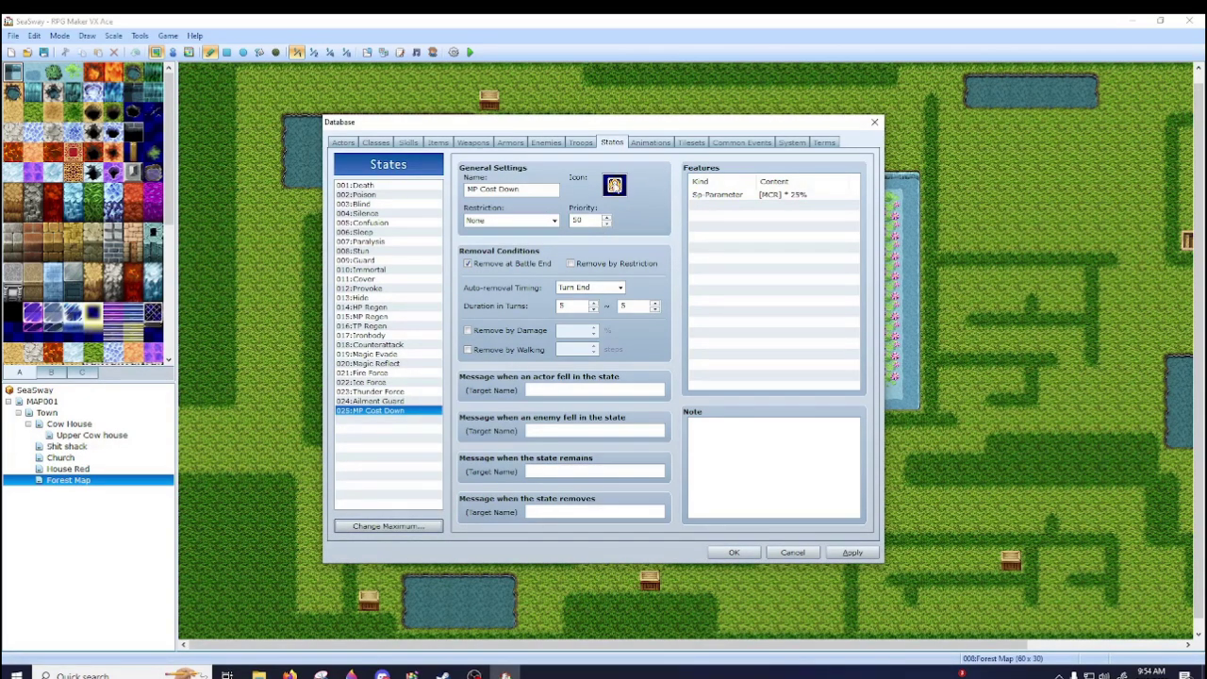
double_click(600, 220)
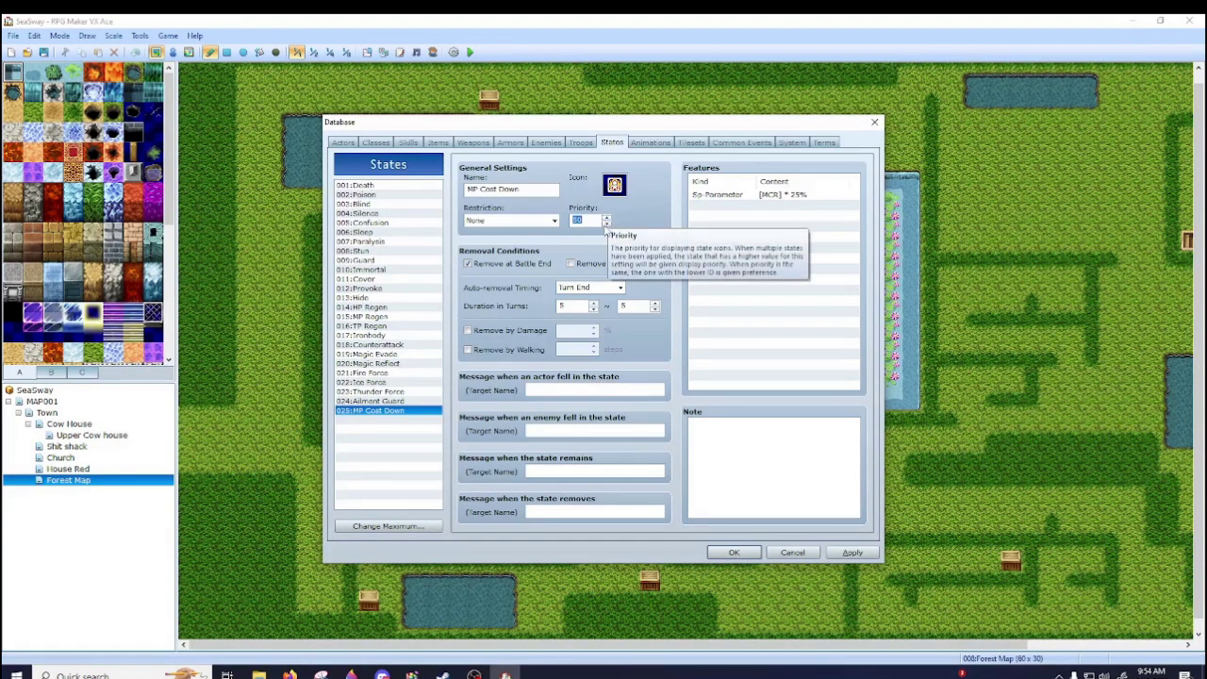
left_click(614, 186)
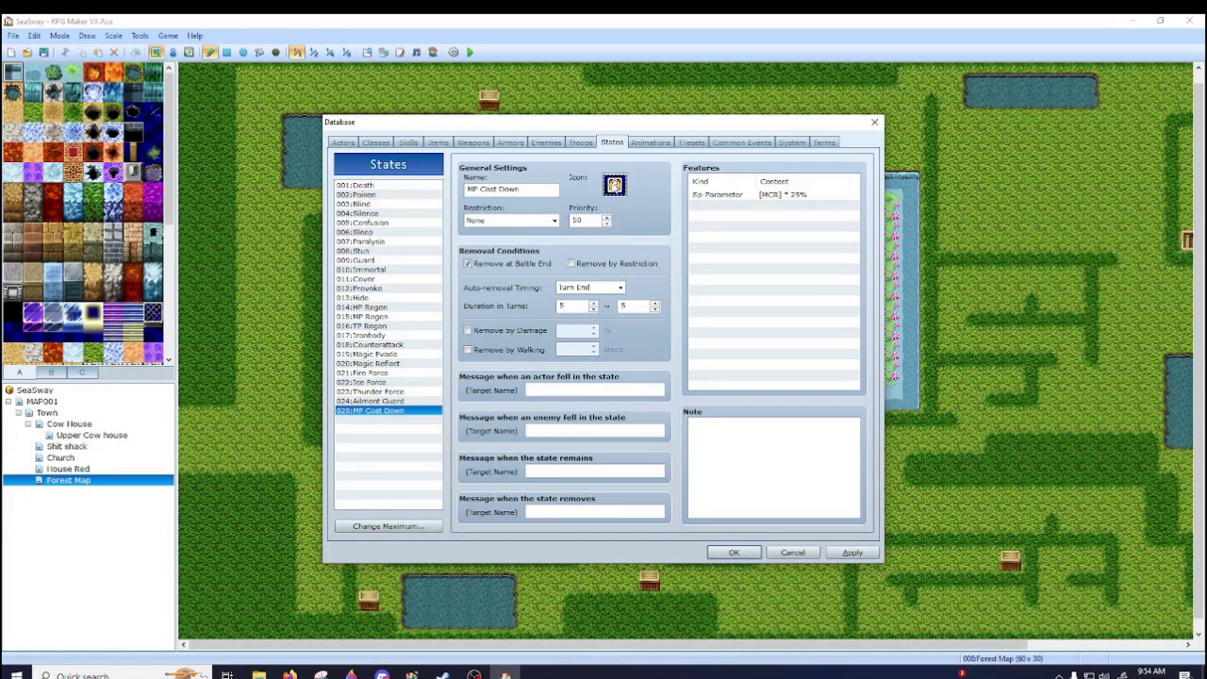
double_click(601, 220)
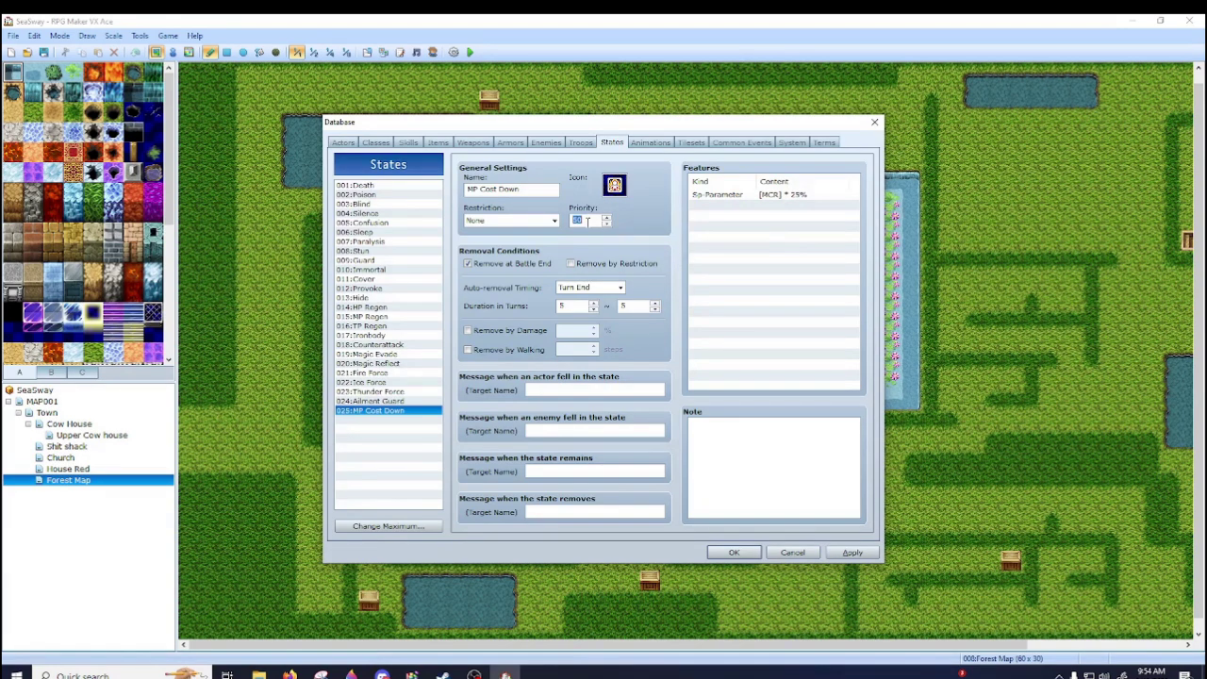
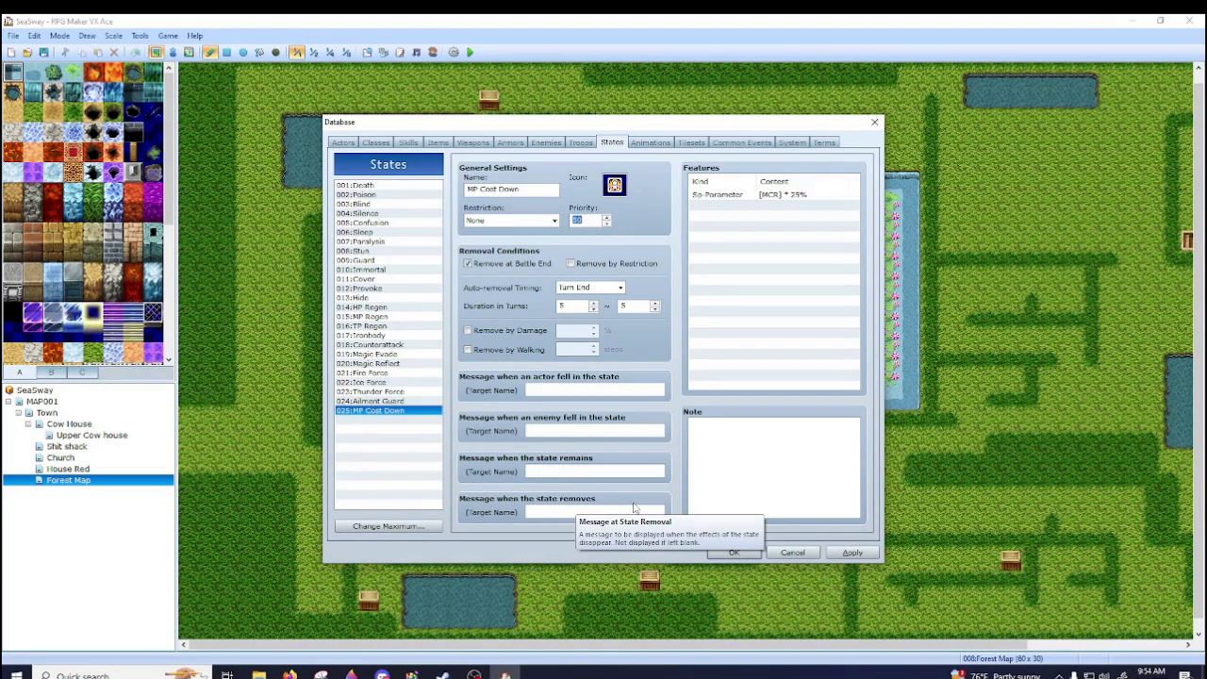
- Try the note "bjk" on the MP Cost Down state, clear it, and check its feature and the states' maximum setting
left_click(737, 474)
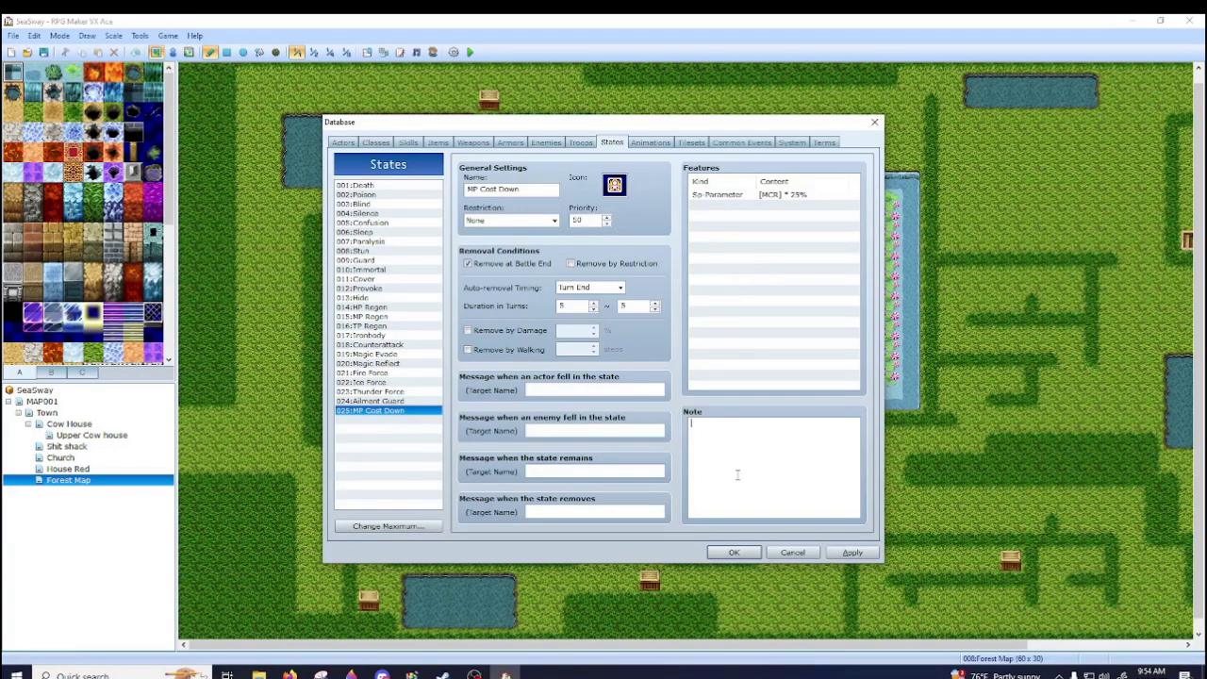
type("bjk")
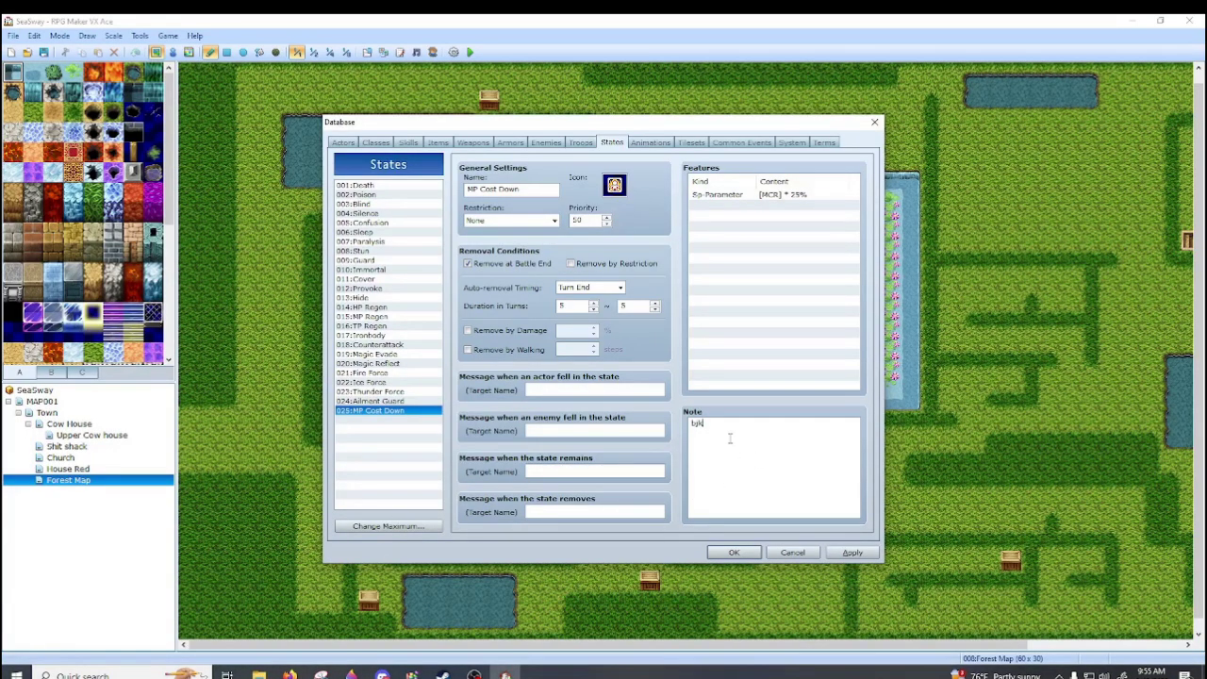
left_click(734, 196)
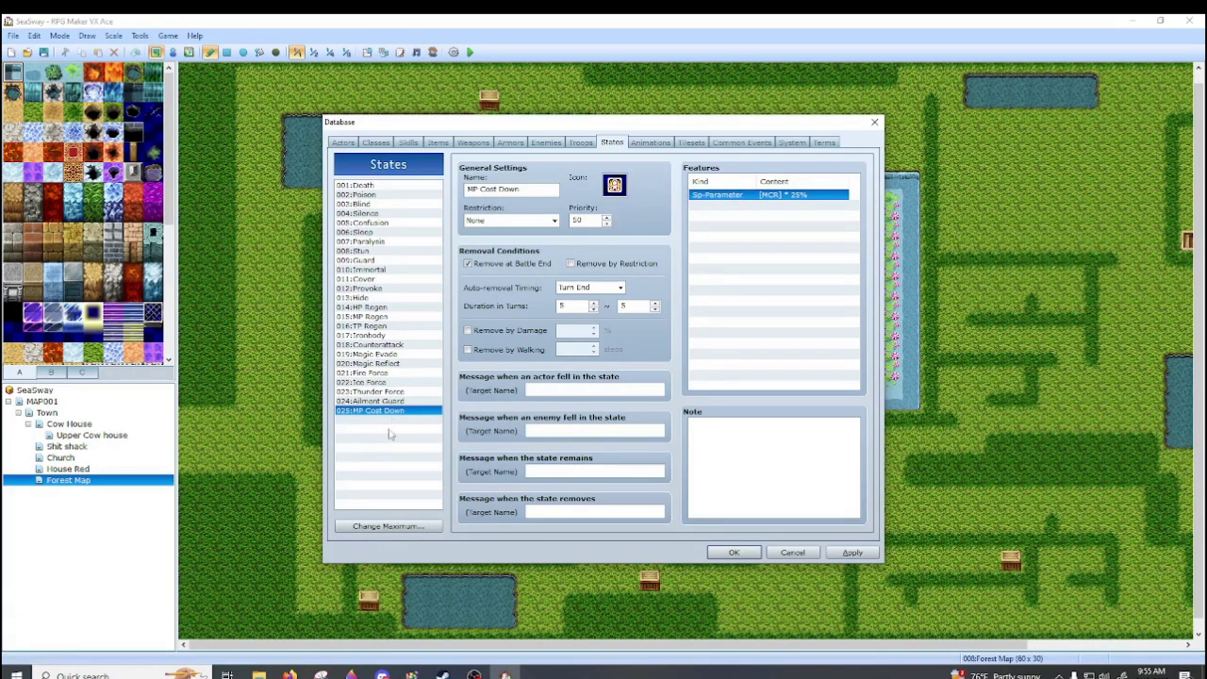
left_click(377, 526)
left_click(441, 501)
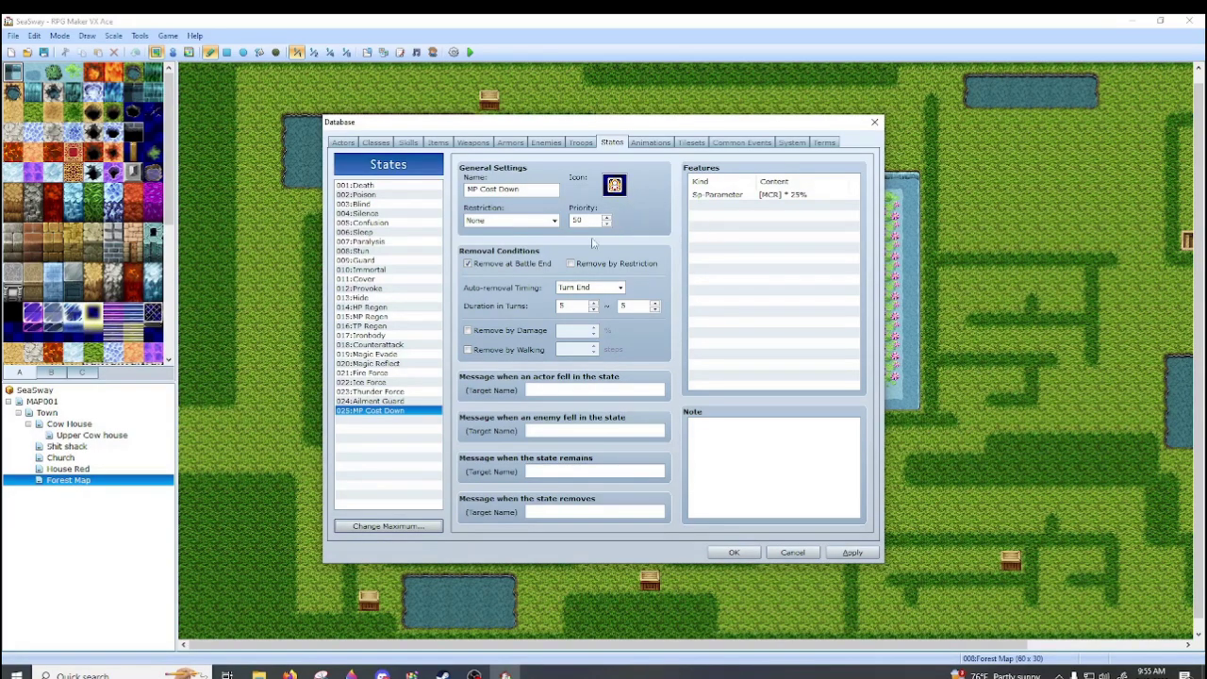
- Open the database's animations, preview Hit Physical, and look through Hit Fire, Hit Ice and Hit Special 1
left_click(647, 143)
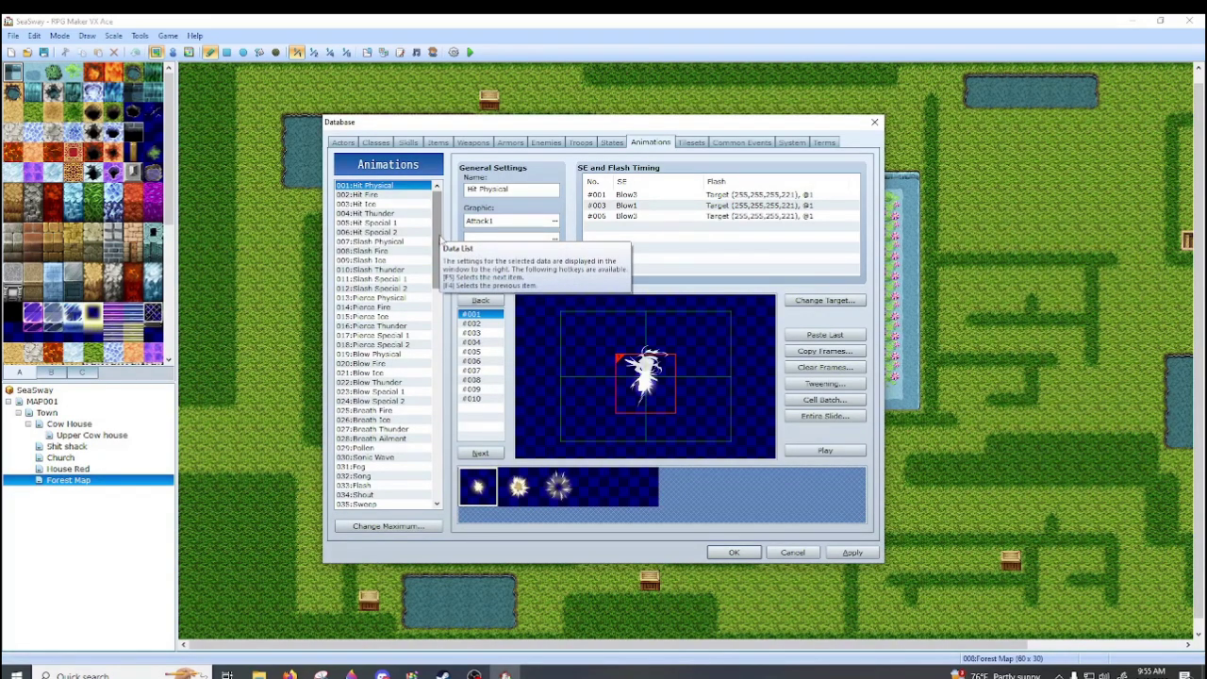
left_click(836, 453)
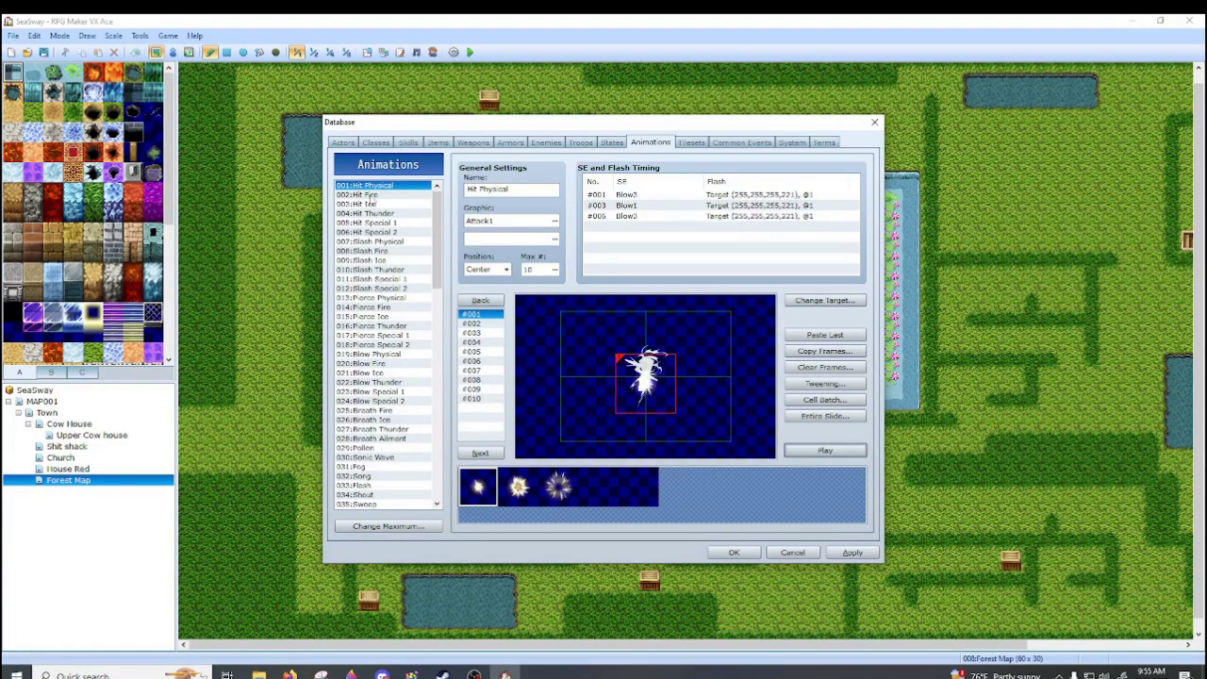
left_click(374, 196)
left_click(375, 204)
left_click(378, 223)
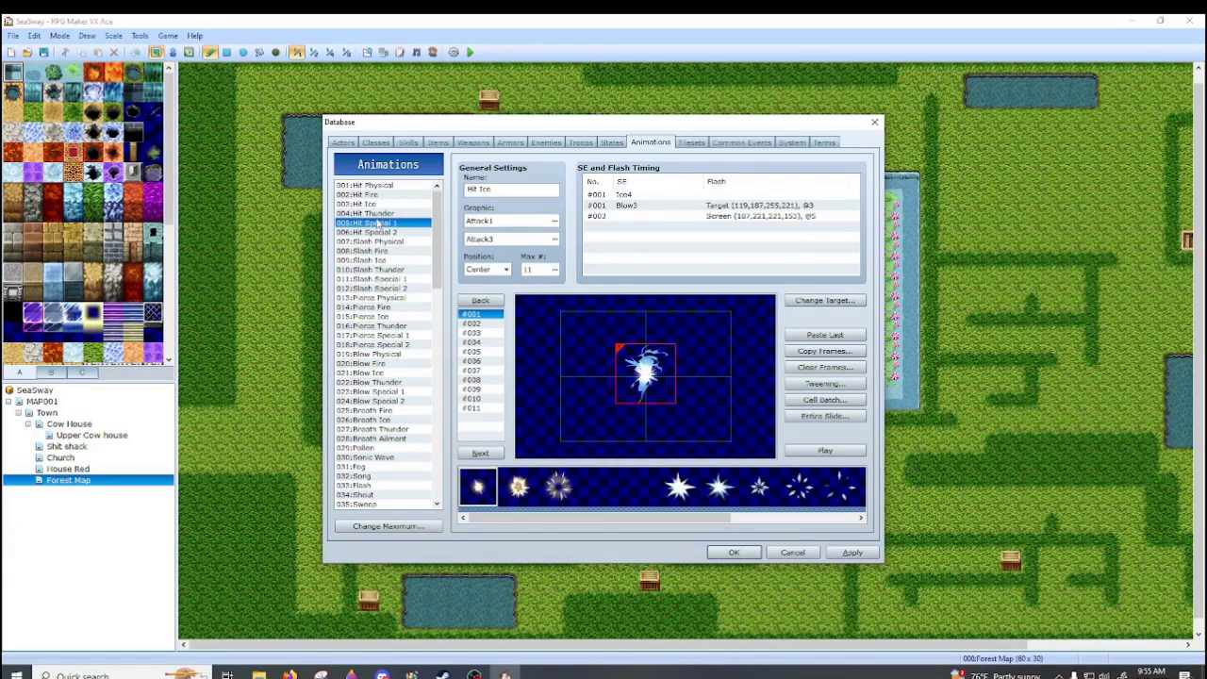
- Look through several graphic cells of the Hit Special 1 animation and play its preview
left_click(558, 496)
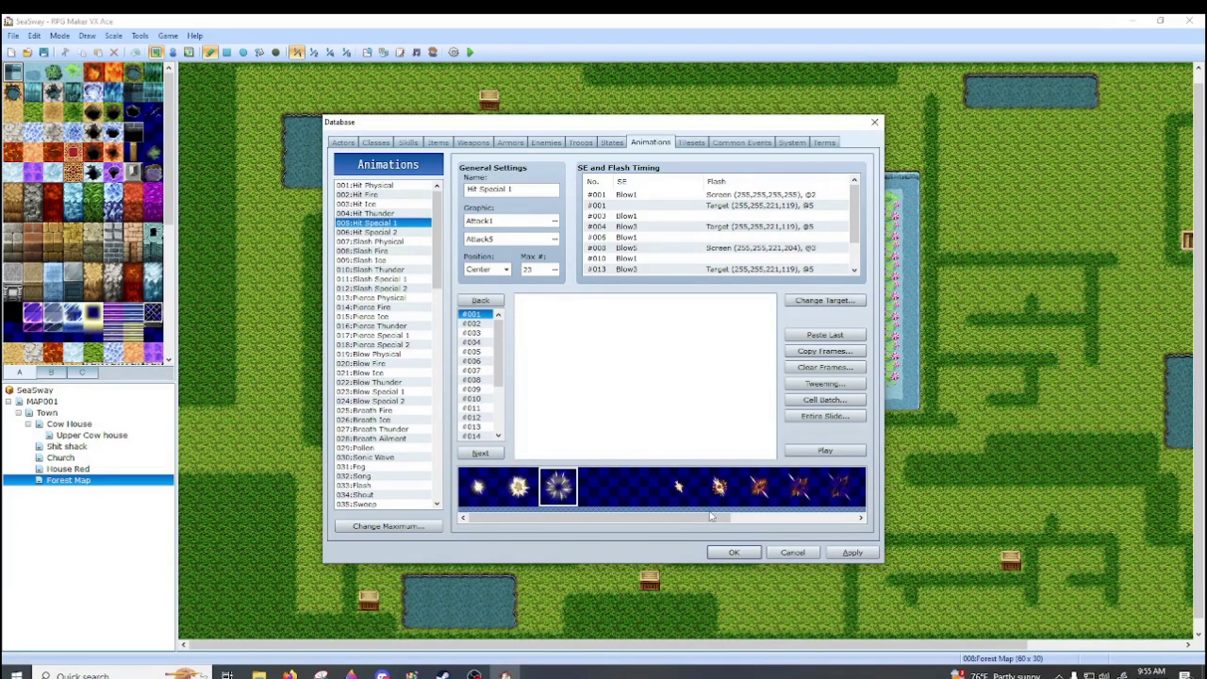
left_click(679, 490)
left_click(760, 490)
left_click(840, 491)
left_click(826, 448)
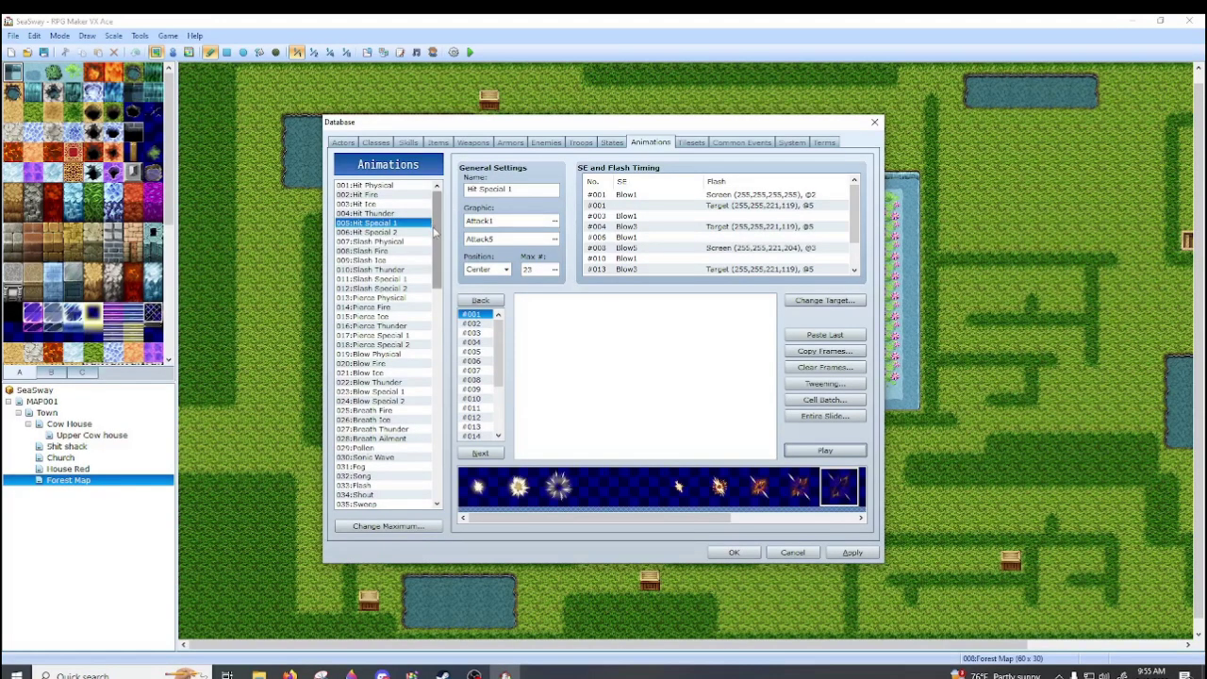
- Raise the maximum number of animations to 111 and select the new blank entry 111
left_click_drag(438, 227, 447, 439)
left_click(388, 525)
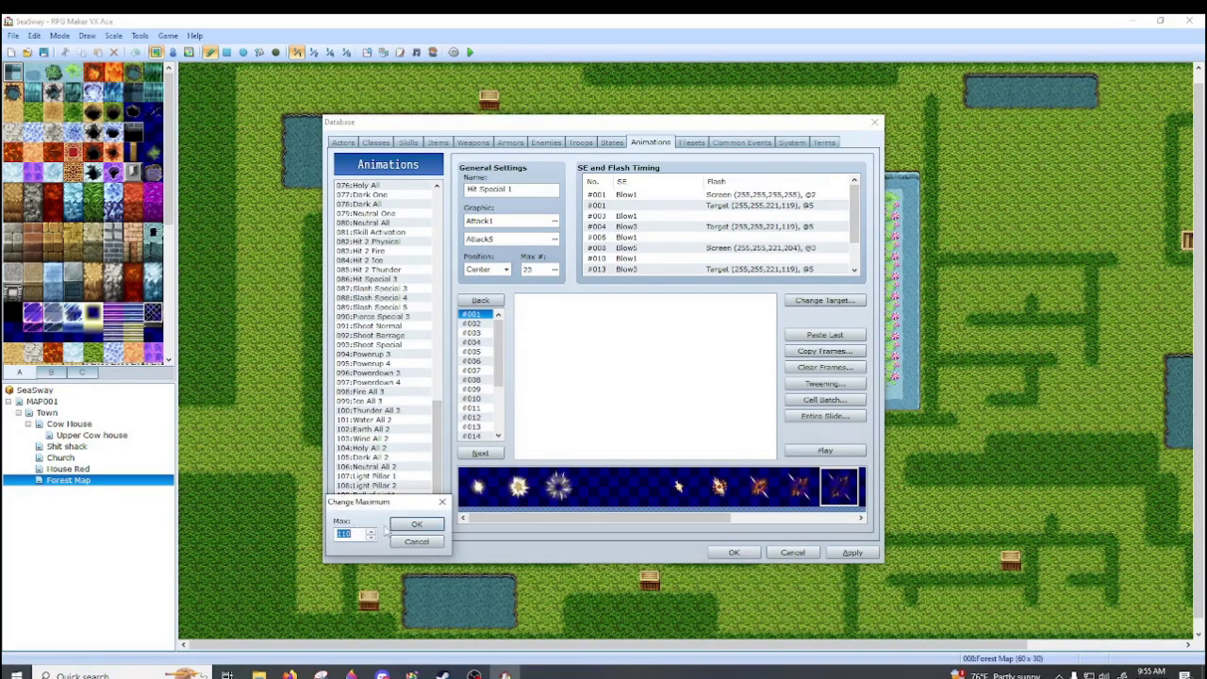
left_click(371, 531)
left_click(416, 524)
scroll(400, 509, "down", 1)
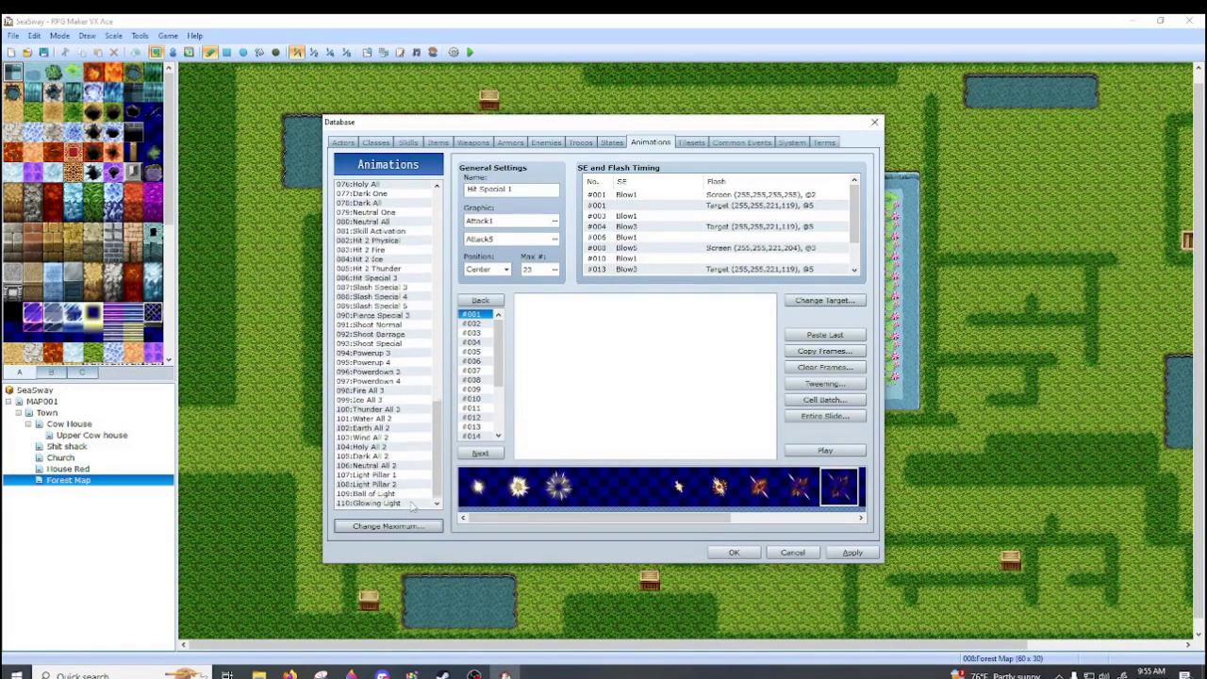
left_click(397, 504)
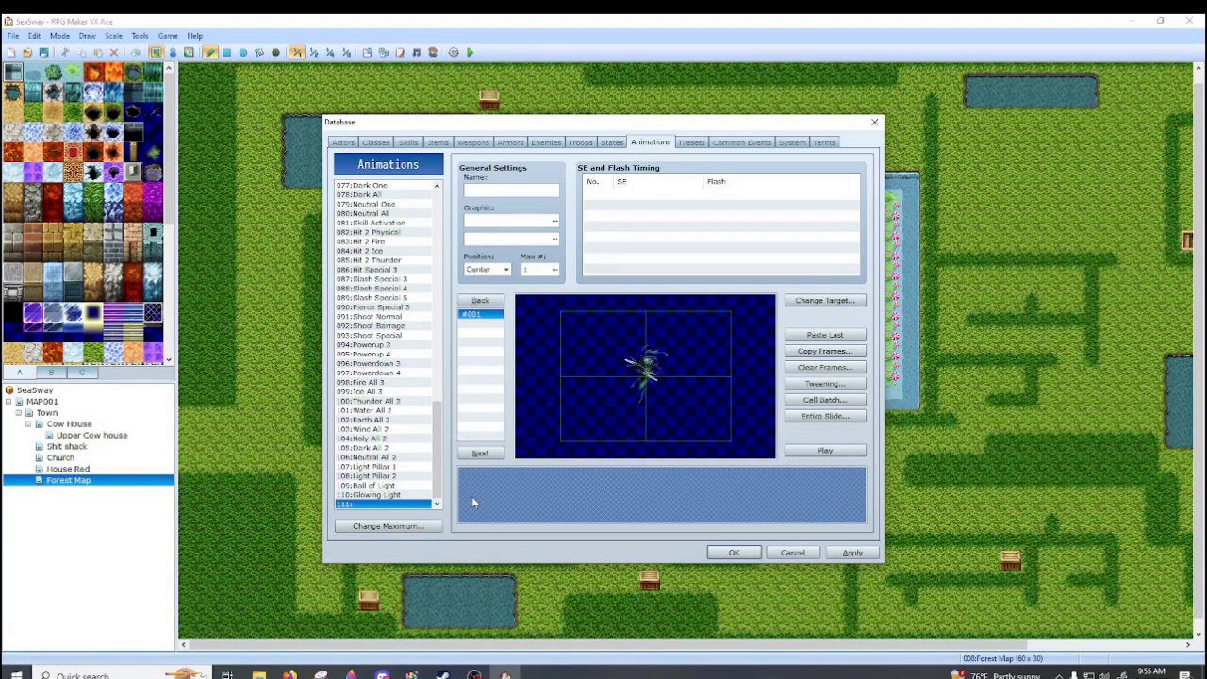
- Browse the graphics available for animation 111's first graphic, including Special2, Water2 and Wind3, without assigning any
left_click(528, 221)
left_click(556, 224)
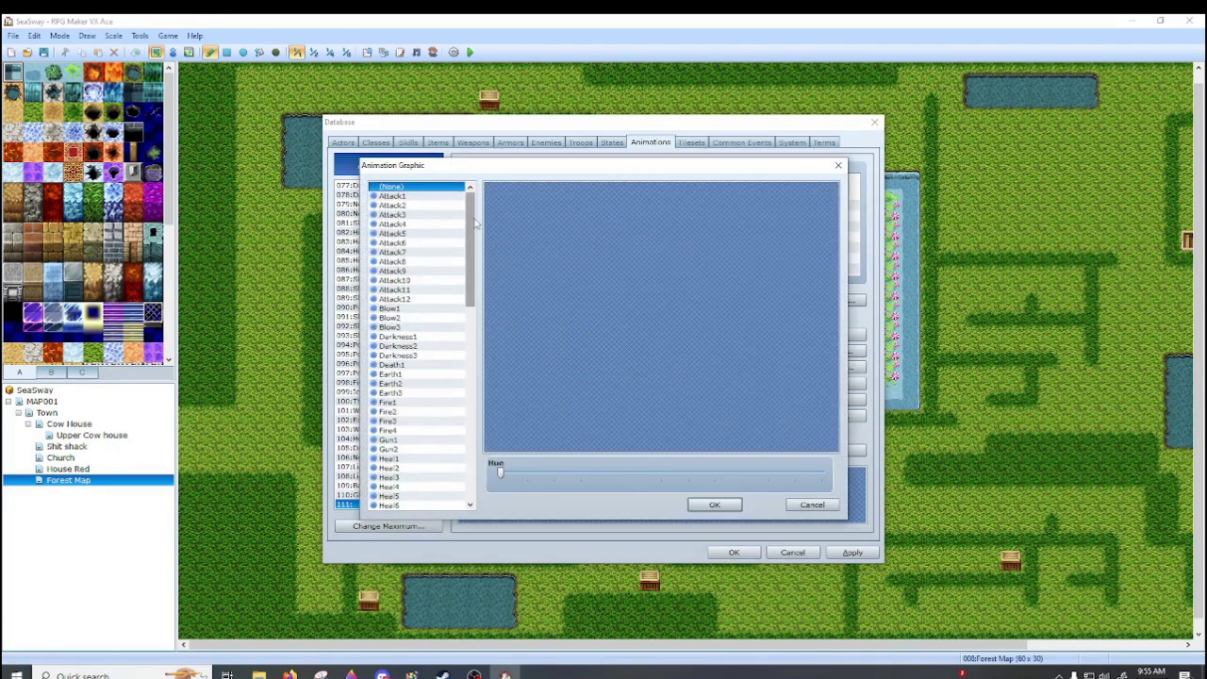
scroll(469, 245, "down", 8)
left_click(388, 281)
left_click(379, 440)
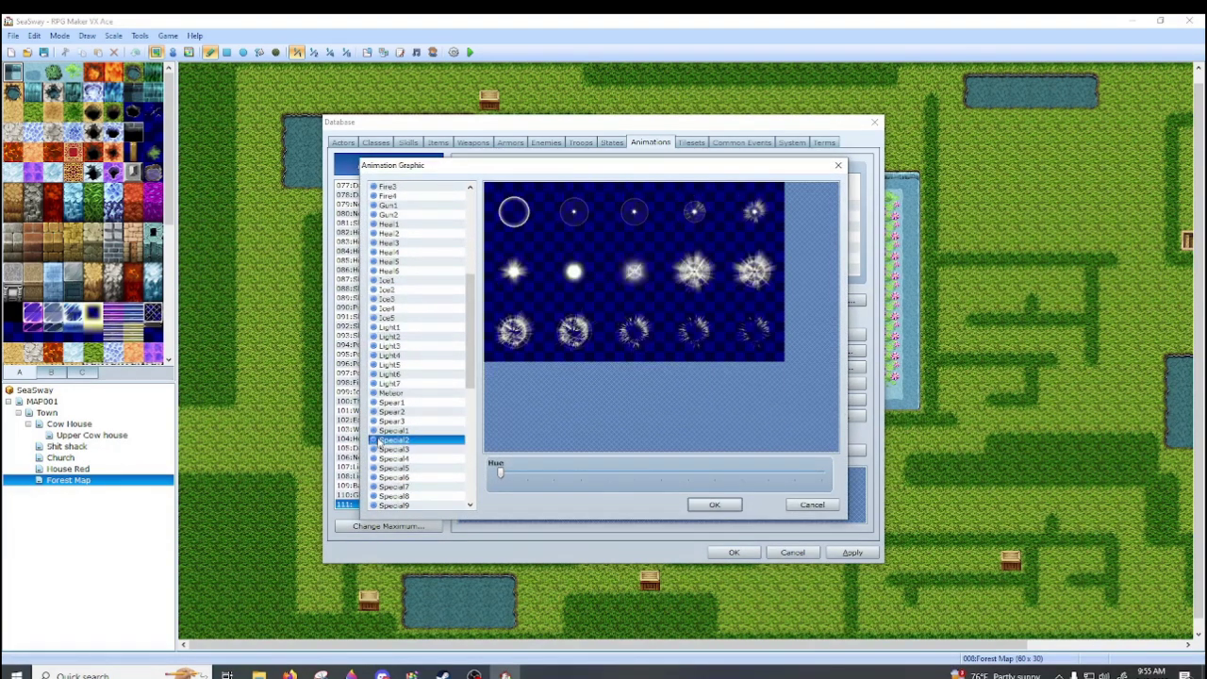
scroll(406, 443, "down", 11)
left_click(394, 411)
left_click(415, 468)
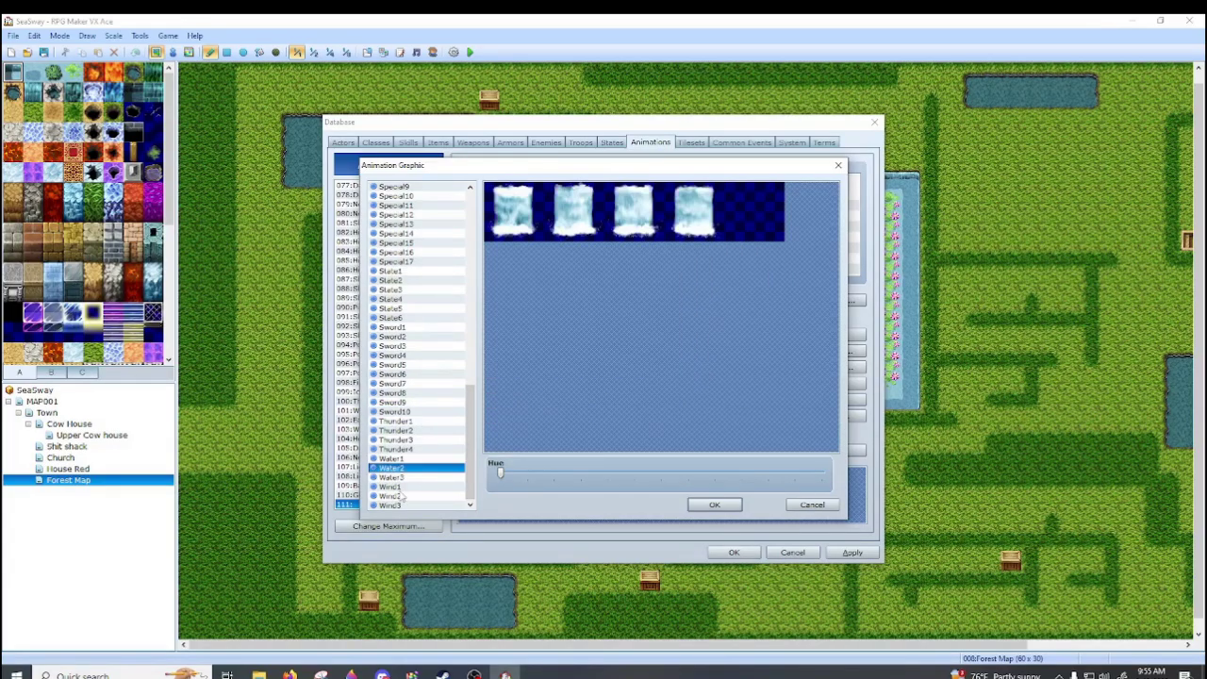
left_click(403, 496)
left_click(391, 505)
left_click(812, 505)
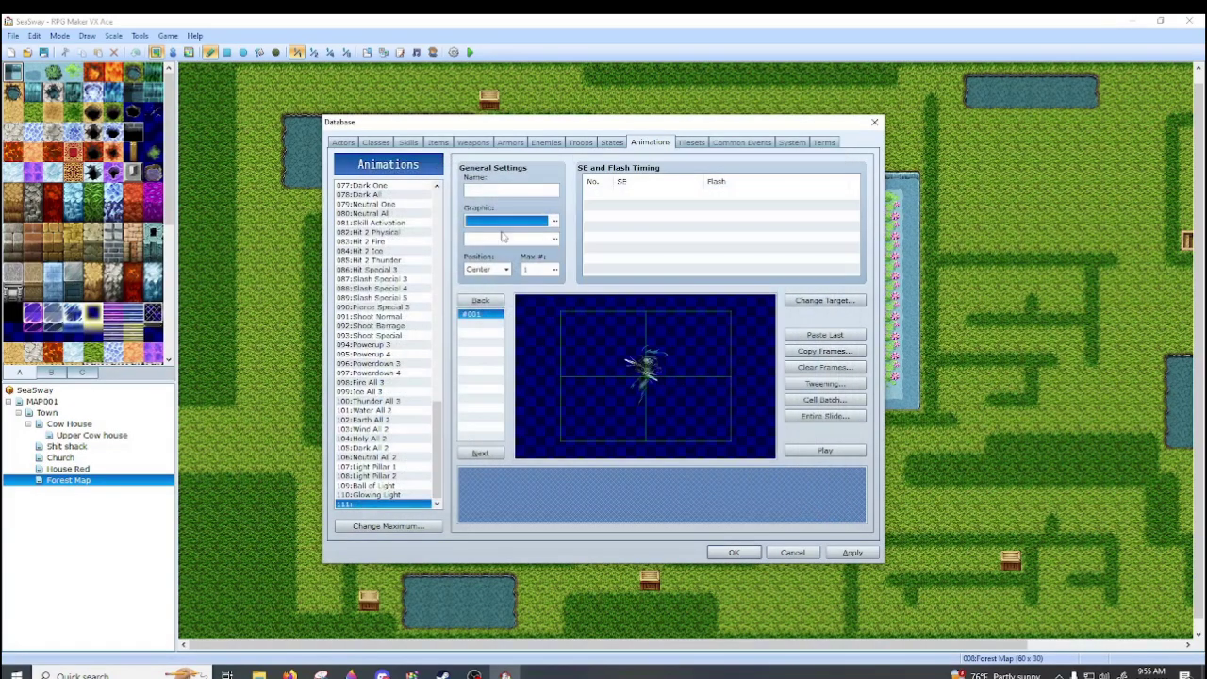
- Examine animation 111's second graphic choice and its sound effect and flash timing options without setting anything
left_click(555, 240)
left_click(838, 166)
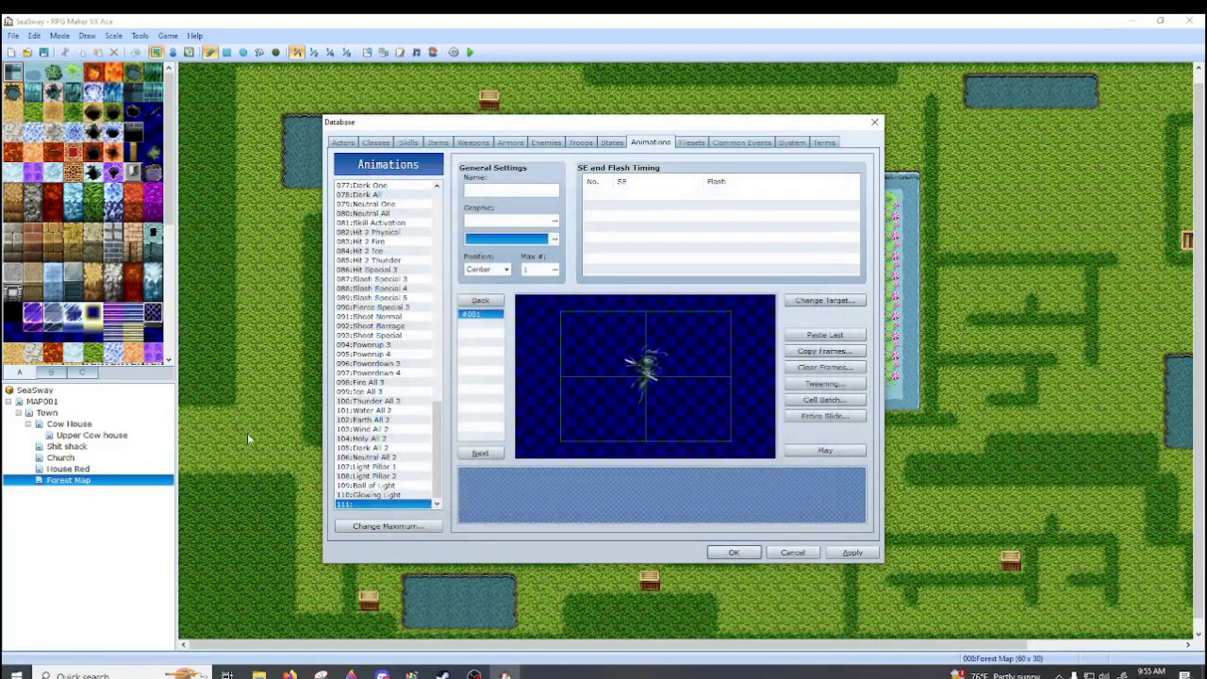
double_click(654, 216)
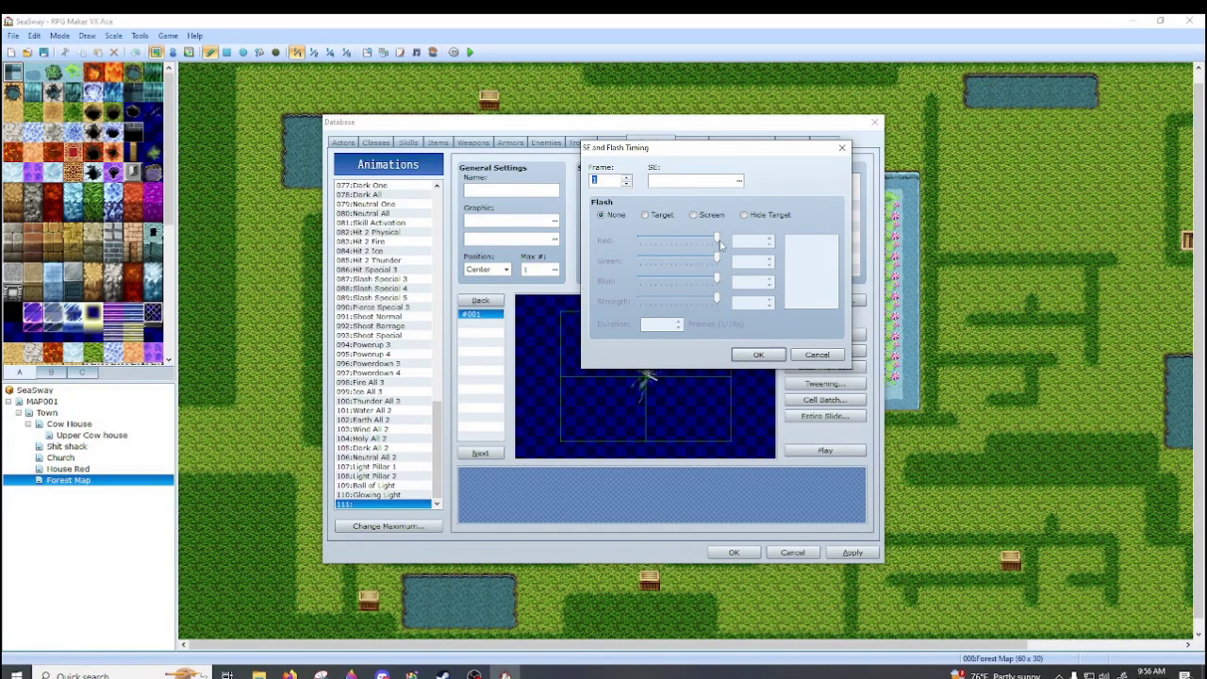
left_click(842, 147)
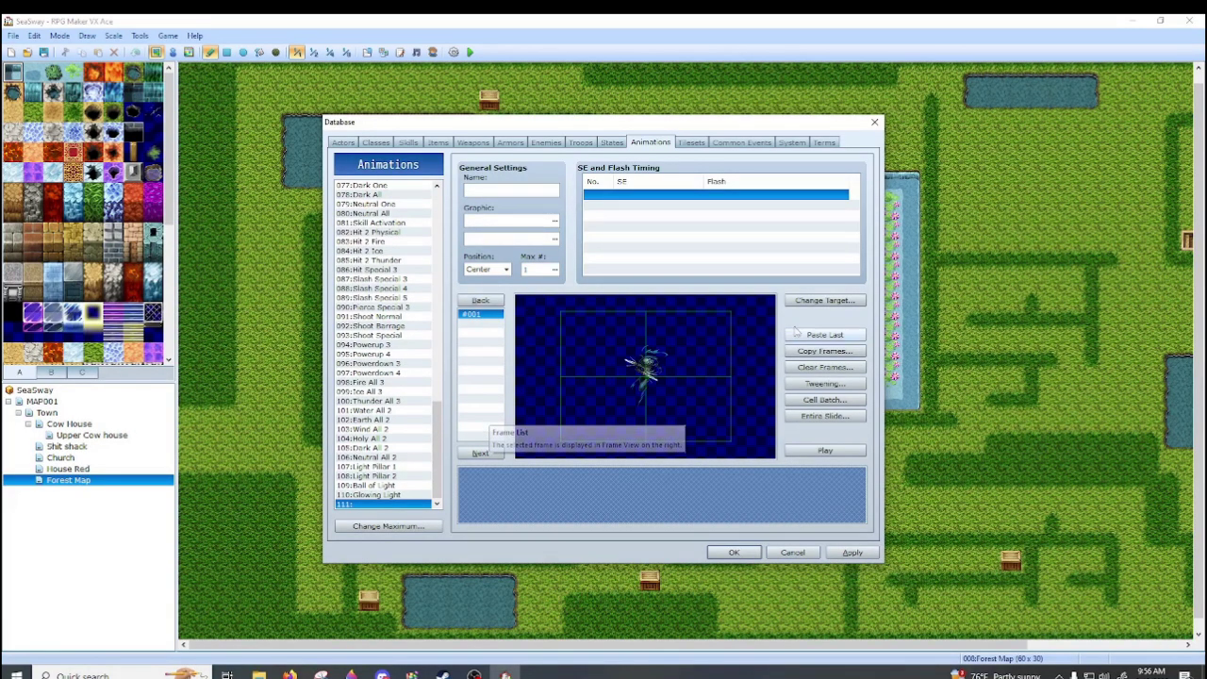
- Browse the battler graphics for animation 111's preview target and set the target to Ogre
left_click(823, 303)
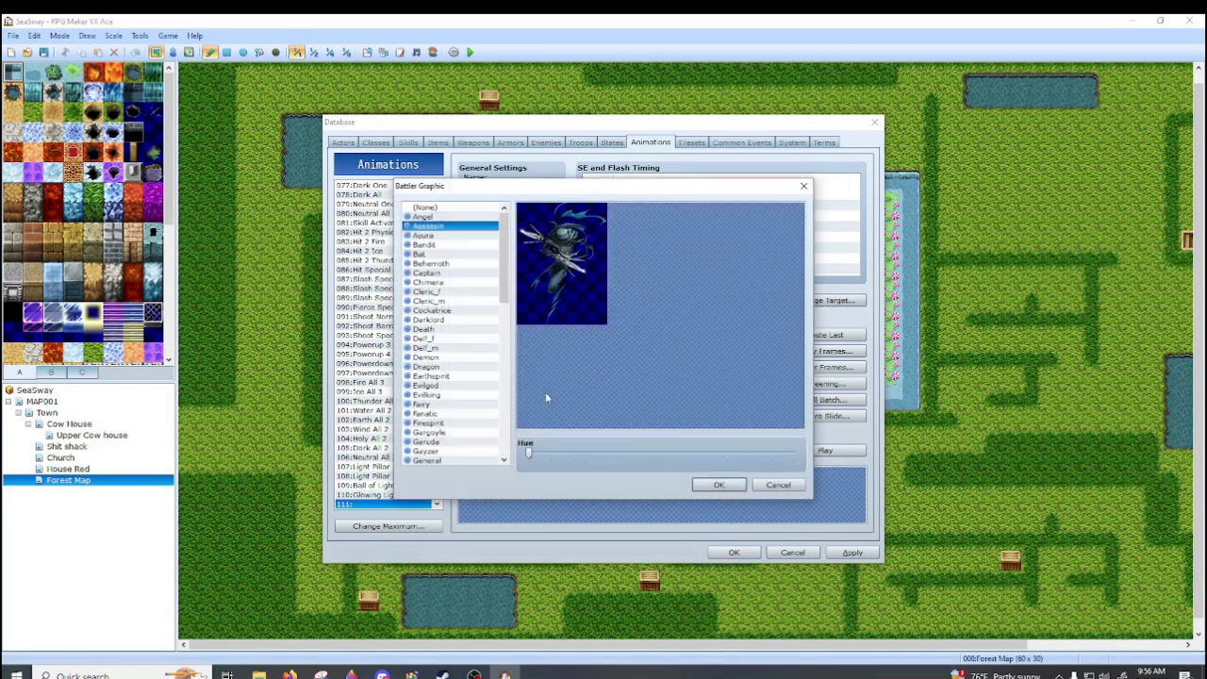
left_click(432, 236)
left_click(435, 291)
left_click(438, 338)
left_click(424, 413)
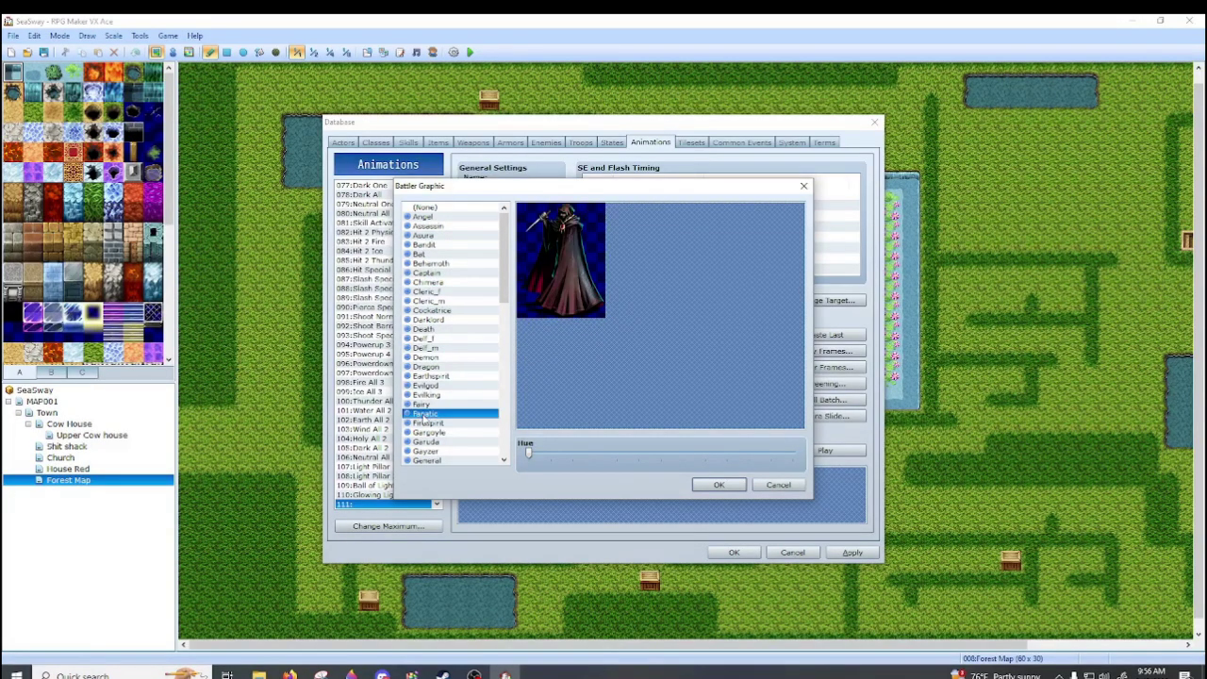
left_click(426, 432)
left_click(429, 451)
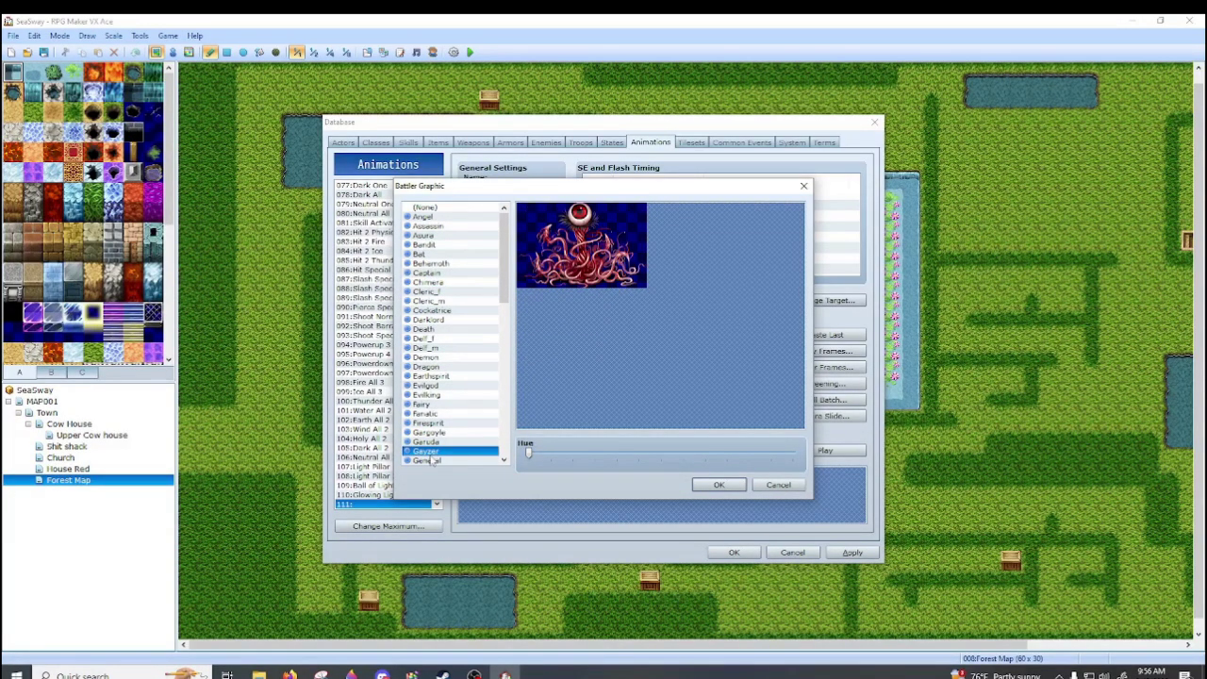
scroll(432, 453, "down", 10)
left_click(438, 348)
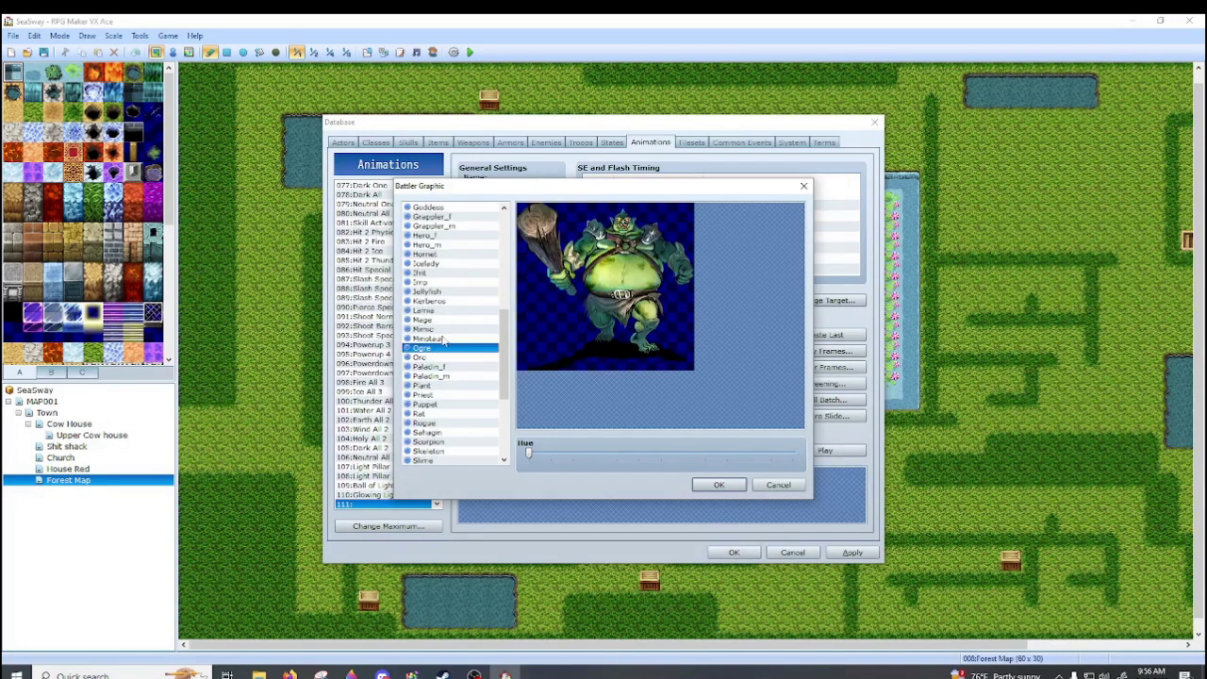
left_click(718, 485)
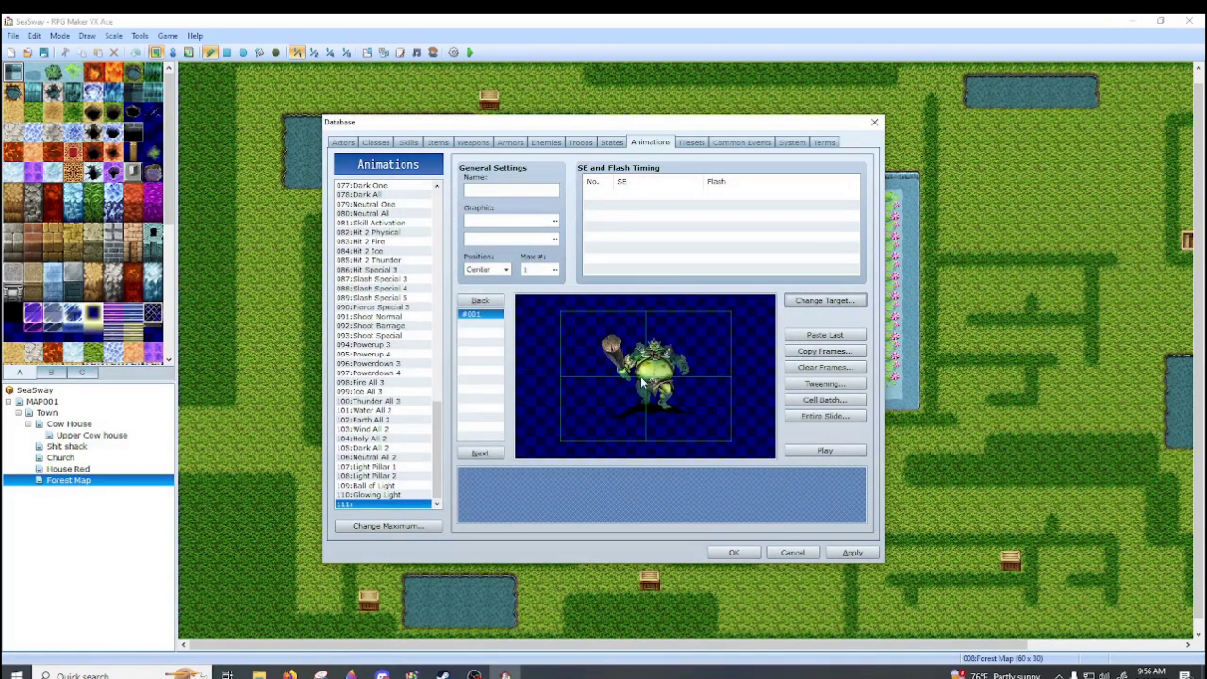
- Place a cell over the ogre in frame 1 at about (24, -24), and clear frame 1
left_click_drag(642, 378, 651, 369)
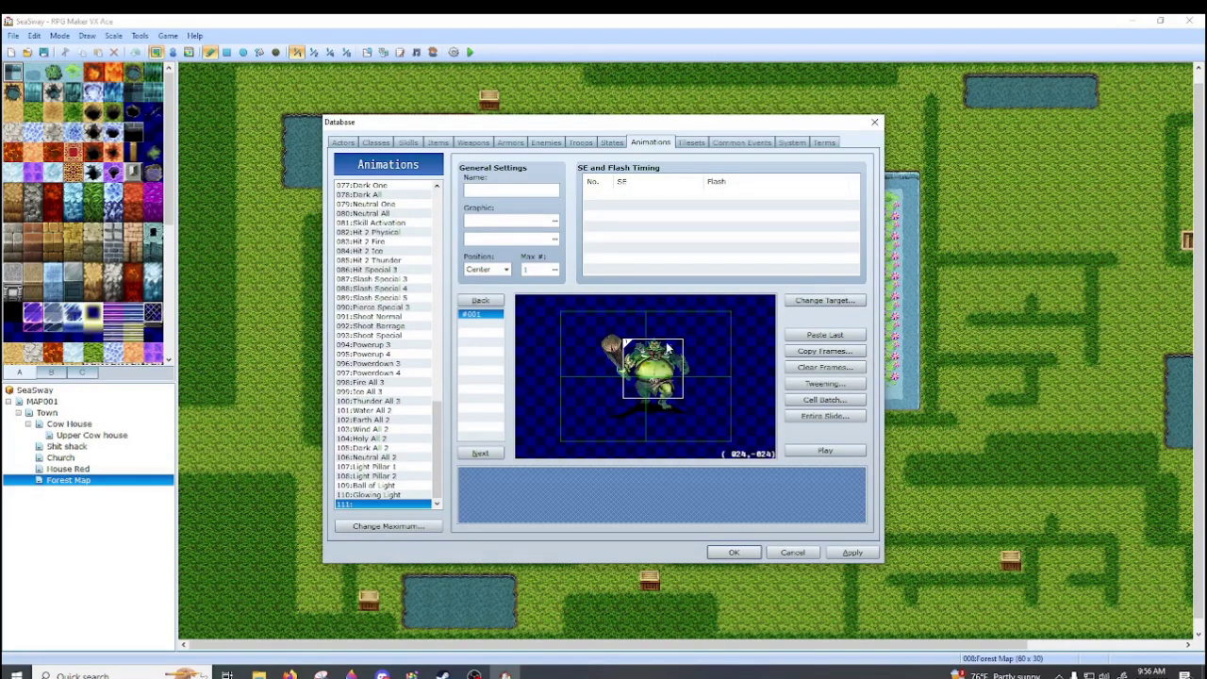
left_click(825, 367)
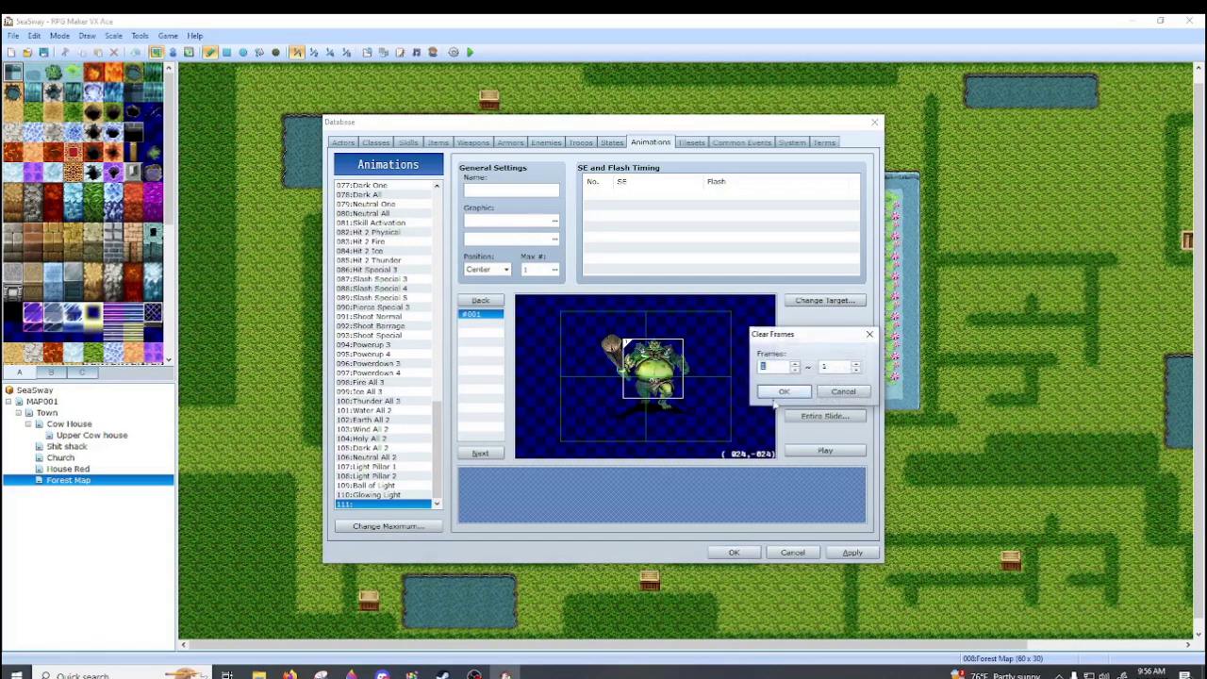
left_click(782, 390)
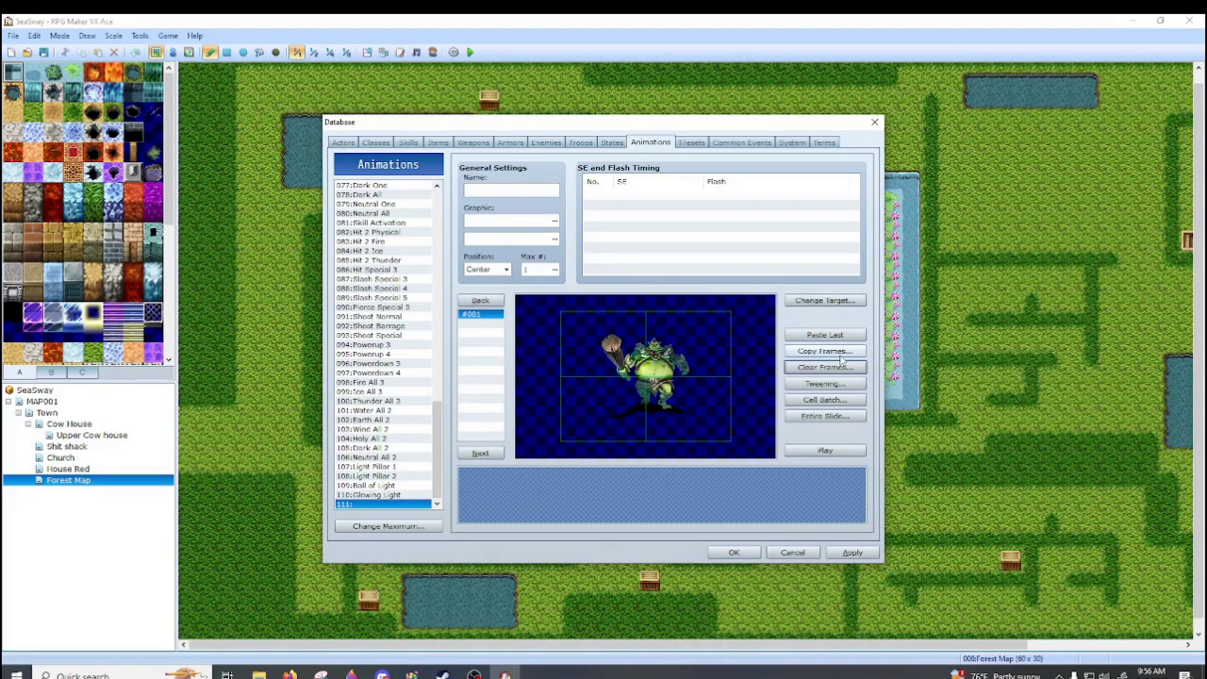
- Examine the Tweening, Cell Batch and Entire Slide settings of animation 111 without applying any of them
left_click(835, 385)
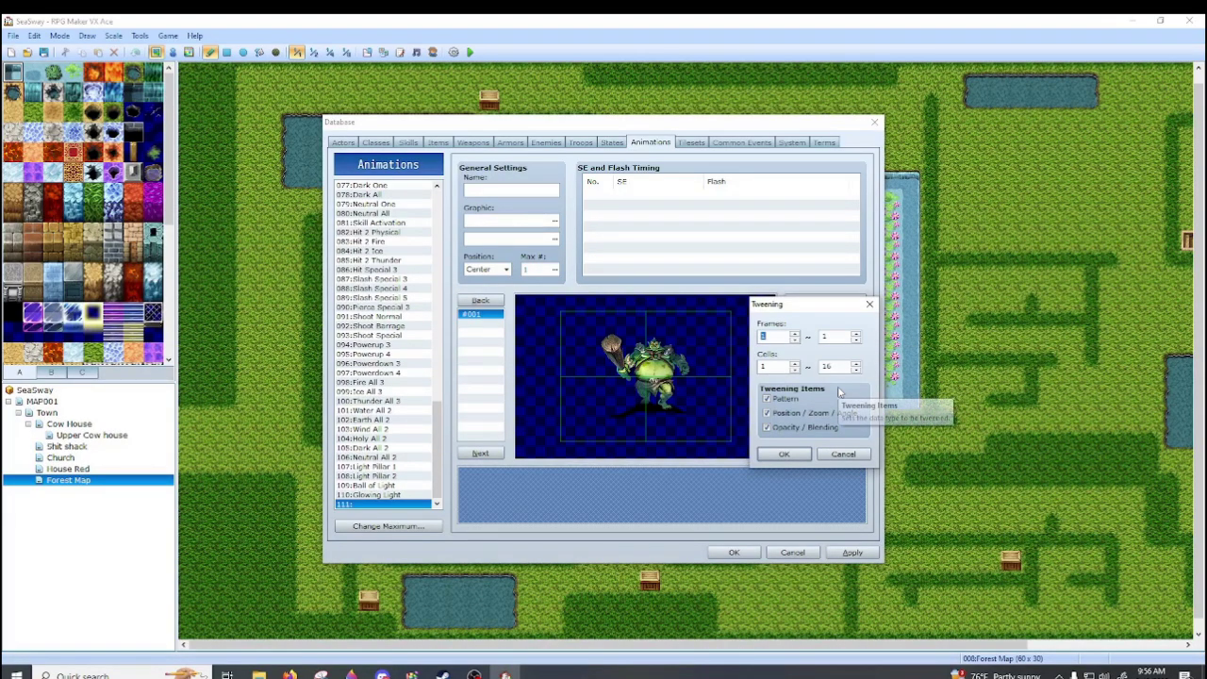
left_click(854, 455)
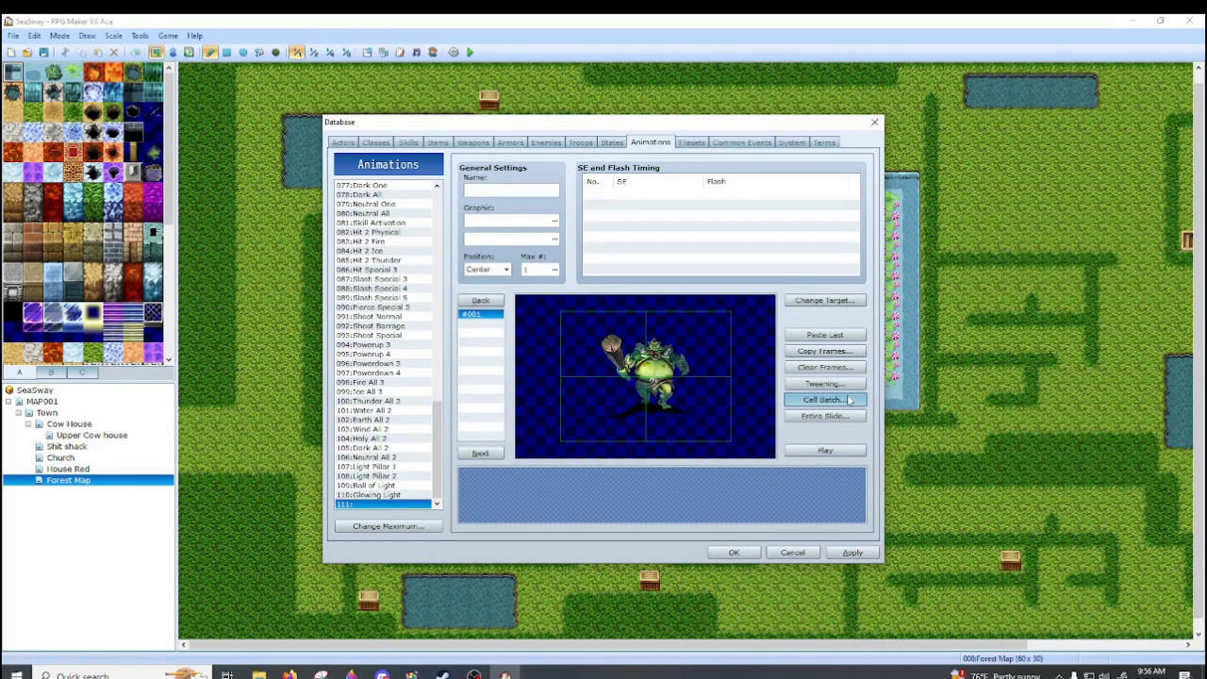
left_click(849, 400)
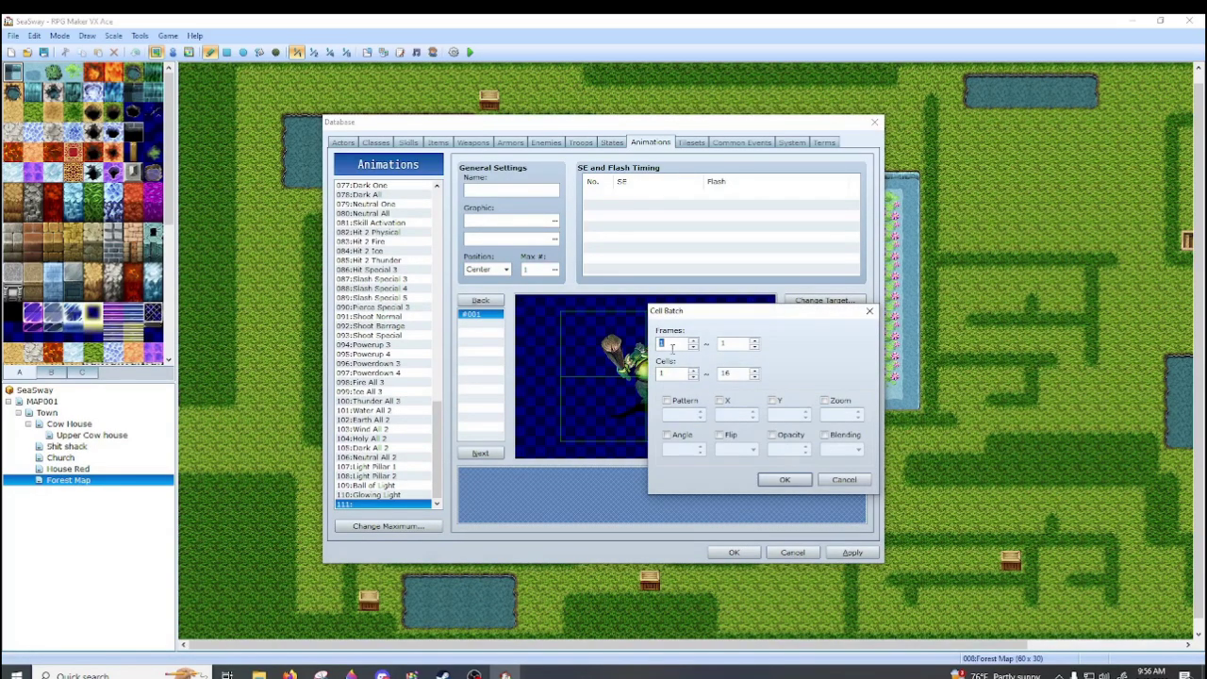
left_click(869, 311)
left_click(825, 421)
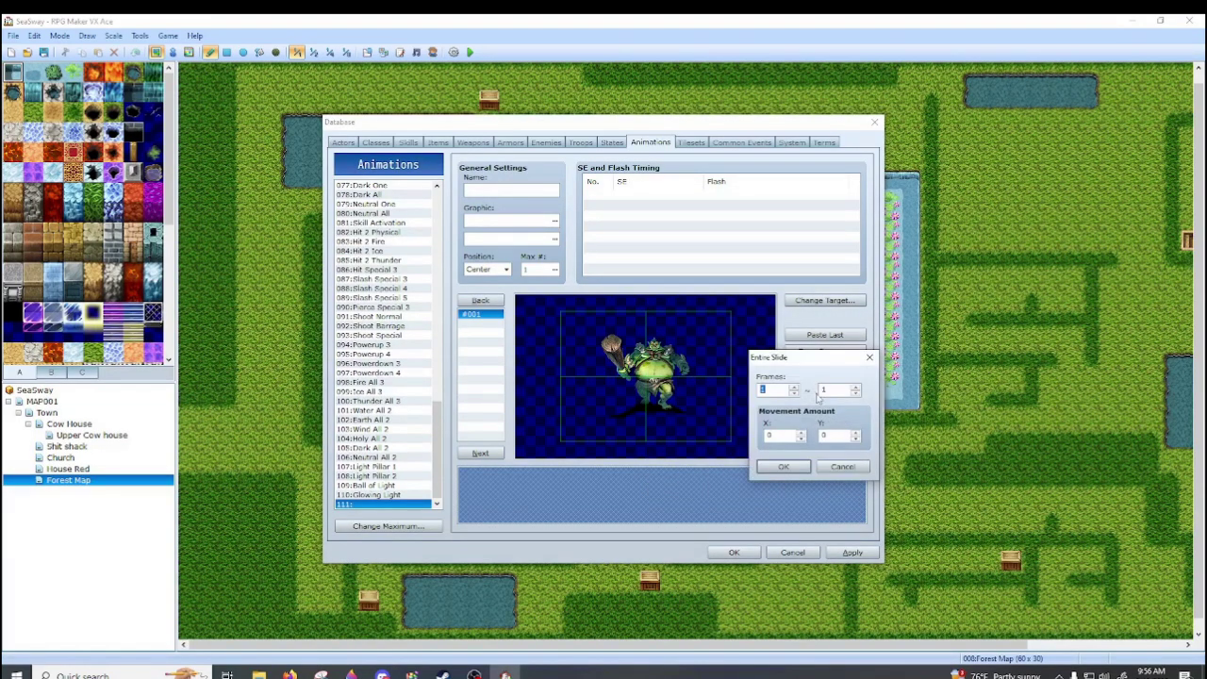
left_click(843, 467)
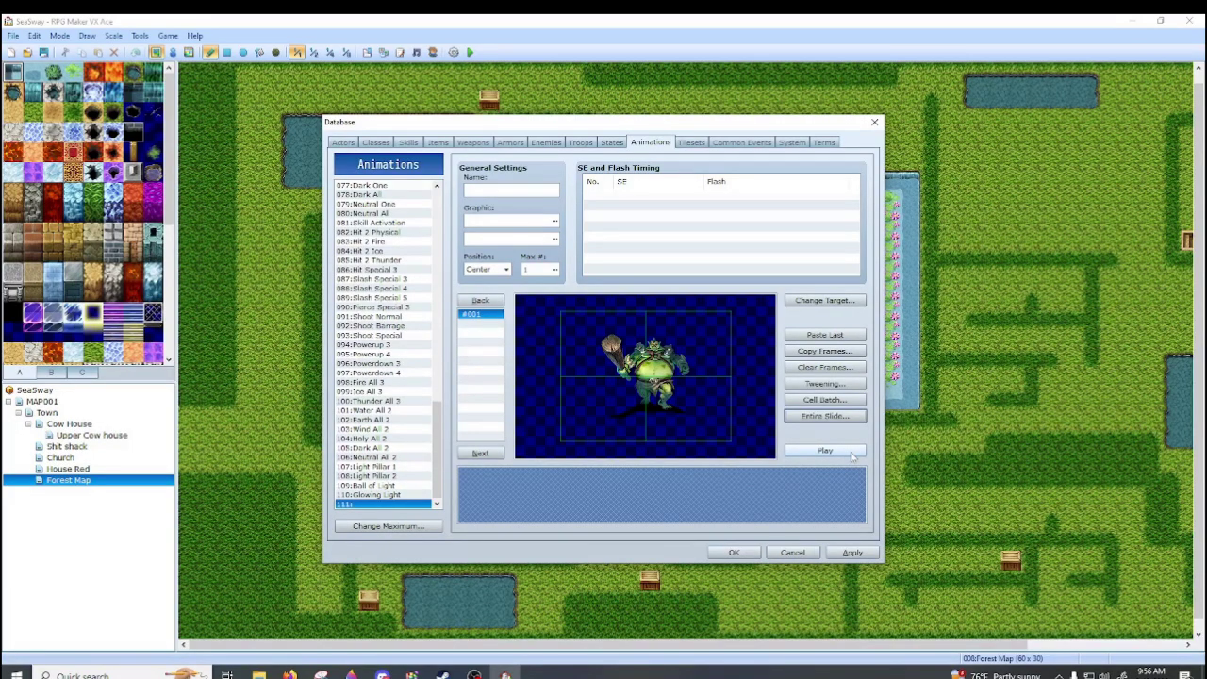
- Look through the tiles of the Exterior, Interior and Dungeon tilesets in the database
left_click(695, 142)
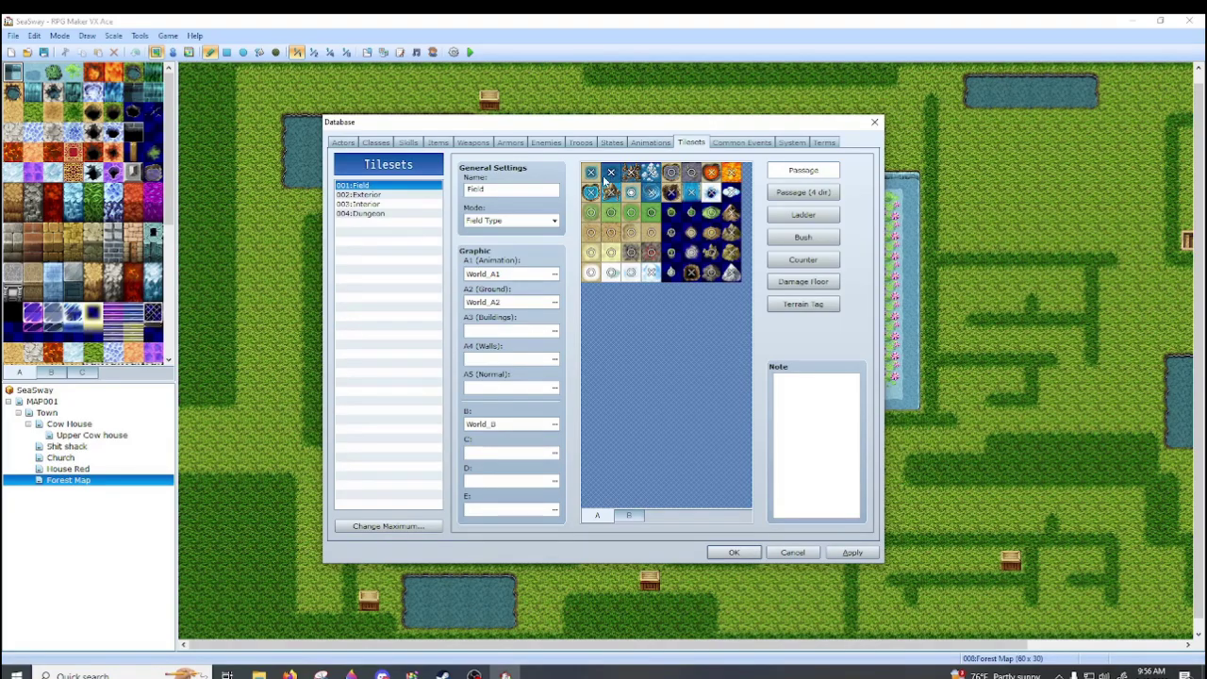
left_click(399, 195)
left_click_drag(748, 203, 762, 442)
left_click(387, 205)
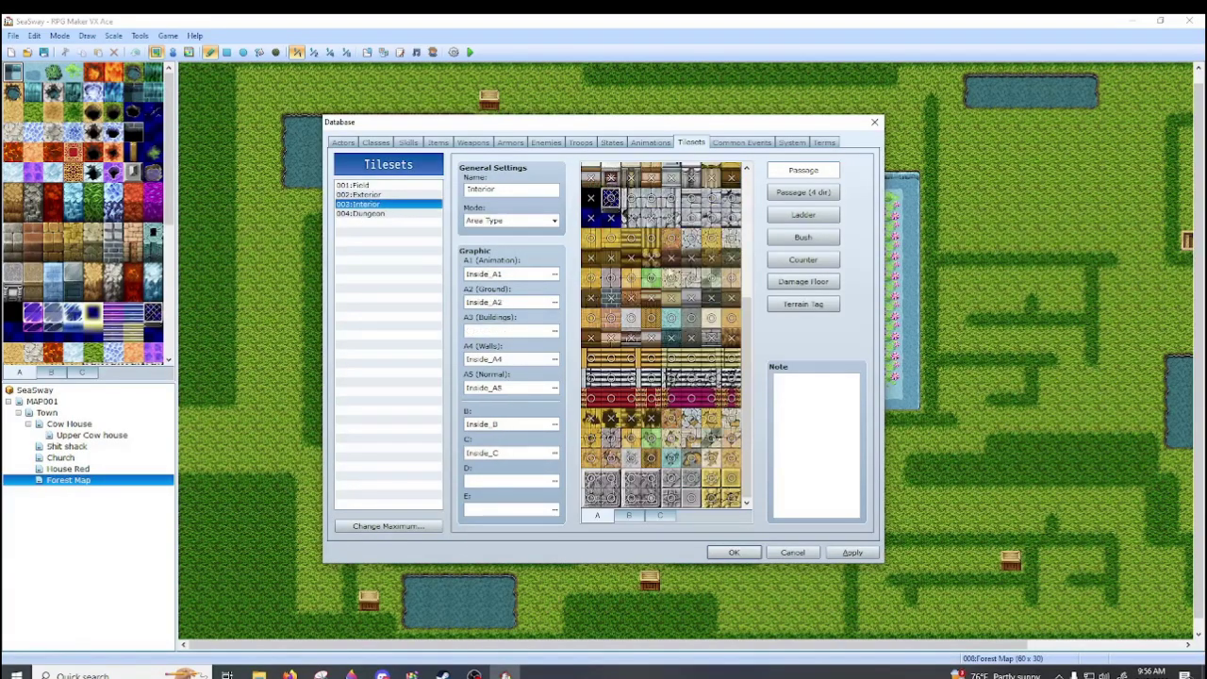
left_click_drag(758, 262, 745, 204)
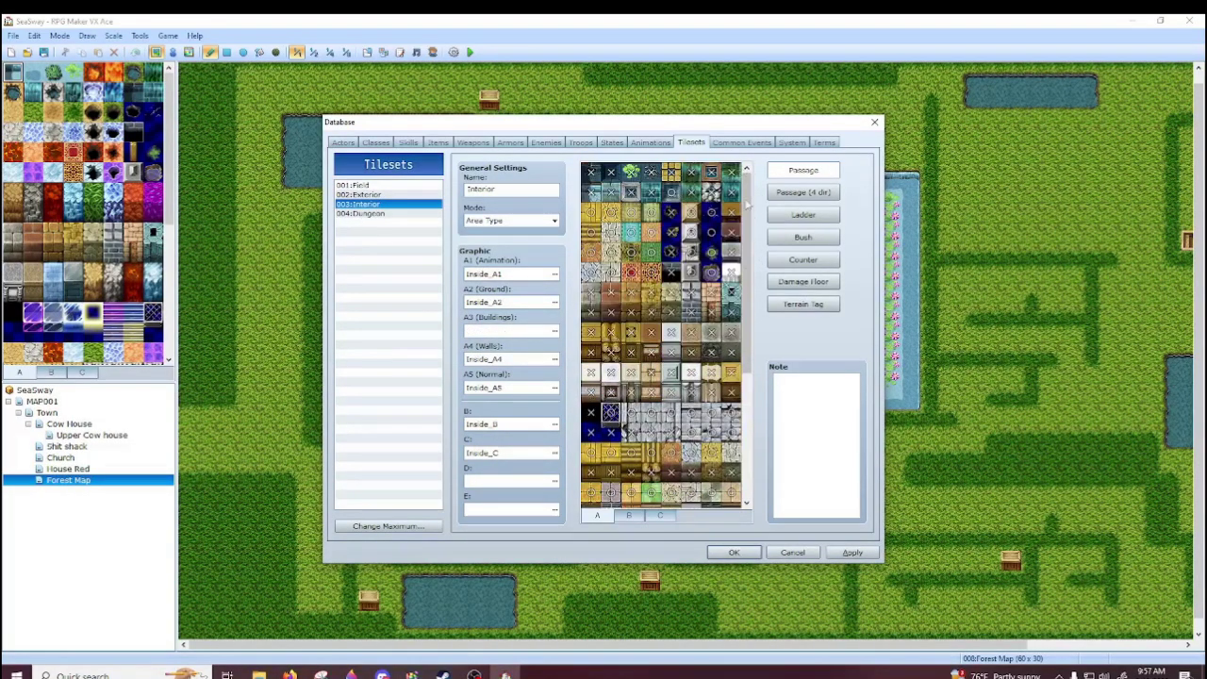
scroll(740, 404, "down", 3)
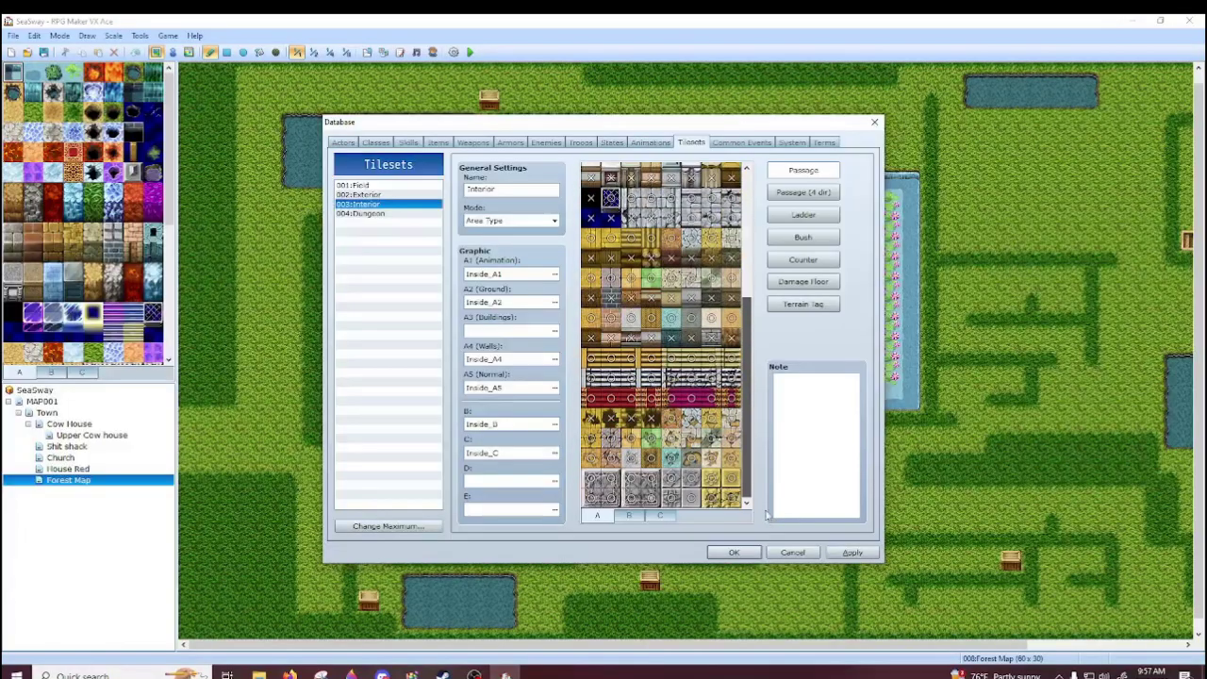
left_click(401, 214)
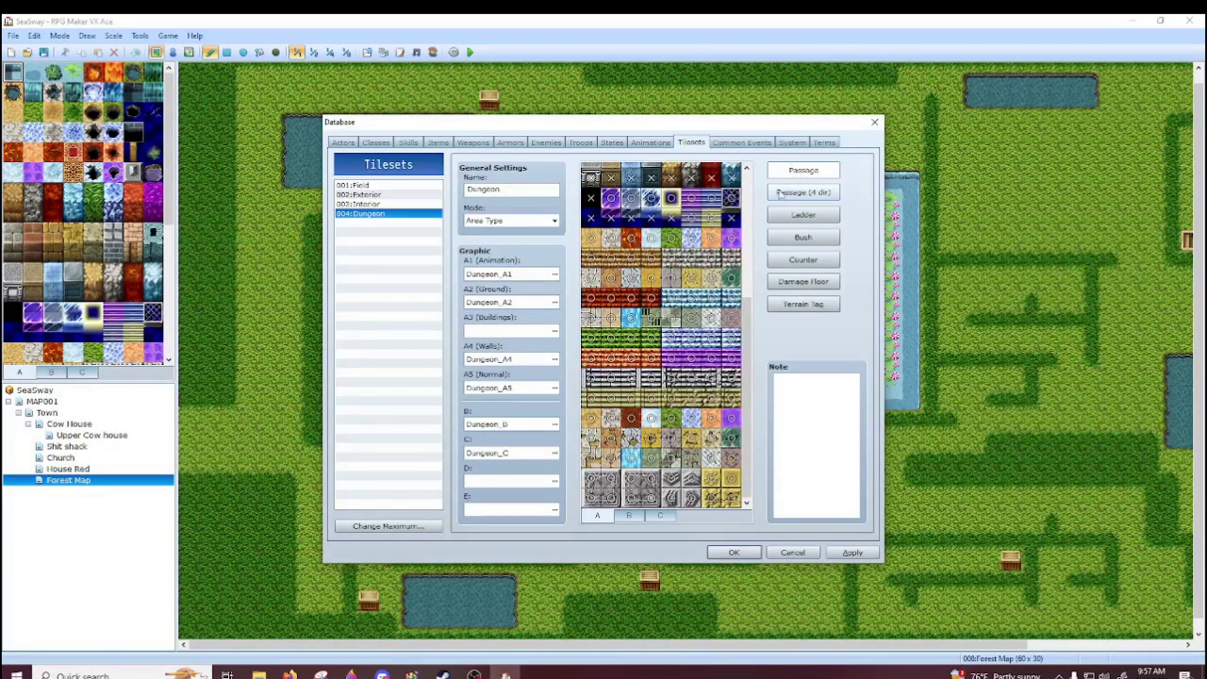
mouse_move(748, 326)
left_mouse_down()
mouse_move(747, 178)
mouse_move(751, 342)
left_mouse_up()
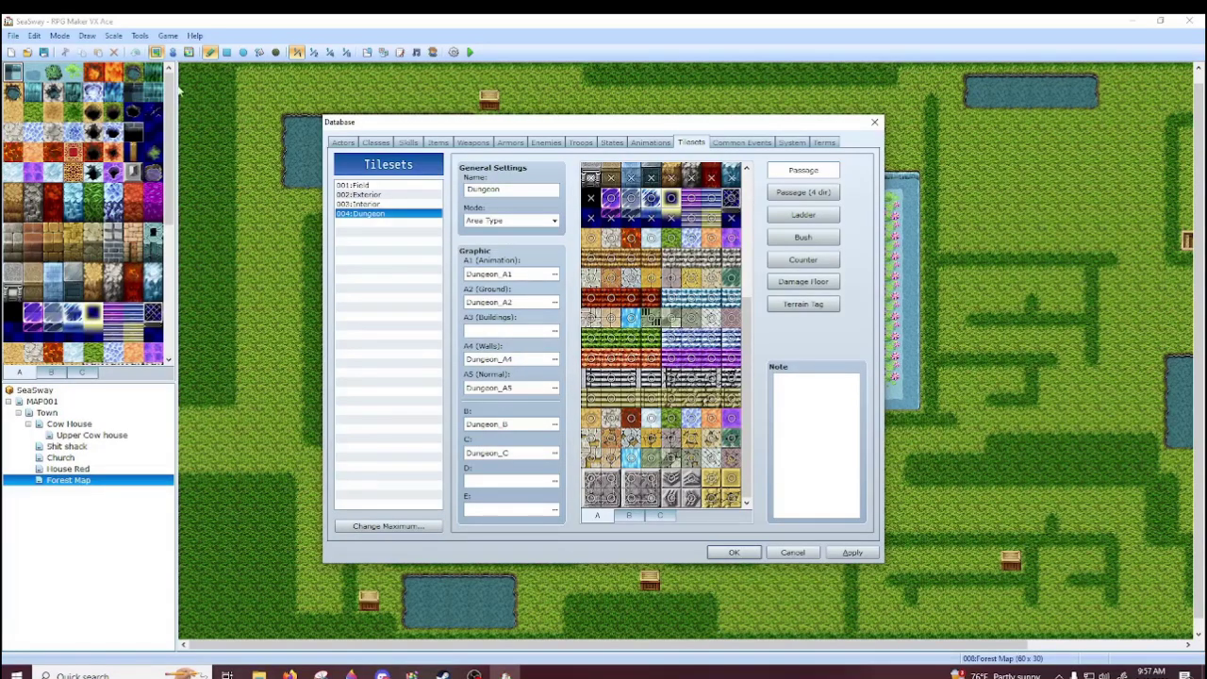
- Try the VX Compatible and Field Type modes on the Dungeon tileset
left_click(544, 221)
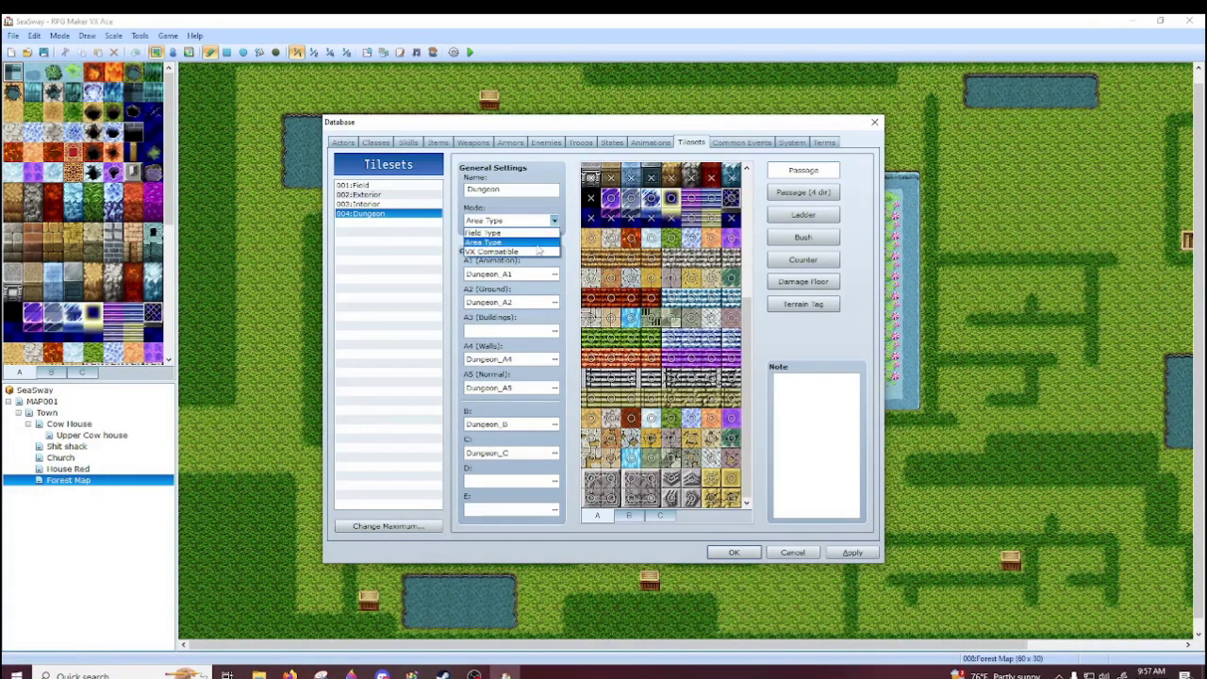
left_click(535, 252)
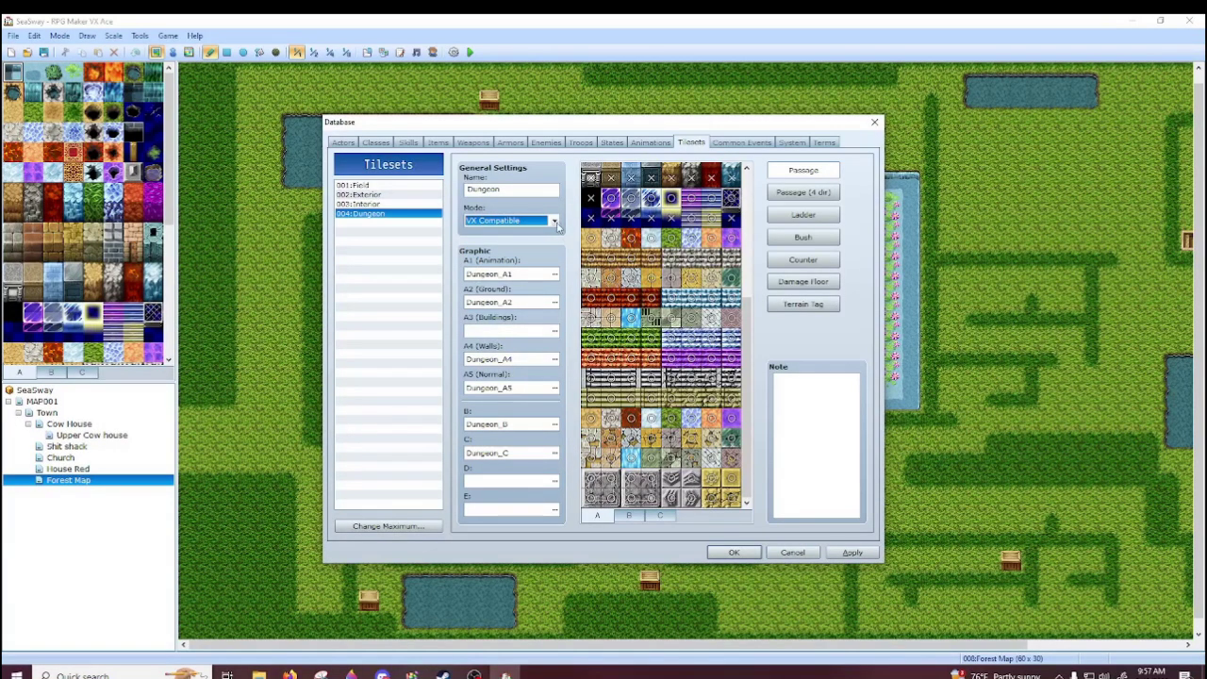
left_click(554, 221)
left_click(551, 233)
- Examine the Dungeon tileset's four-direction passage and ladder settings across its tiles
left_click(817, 191)
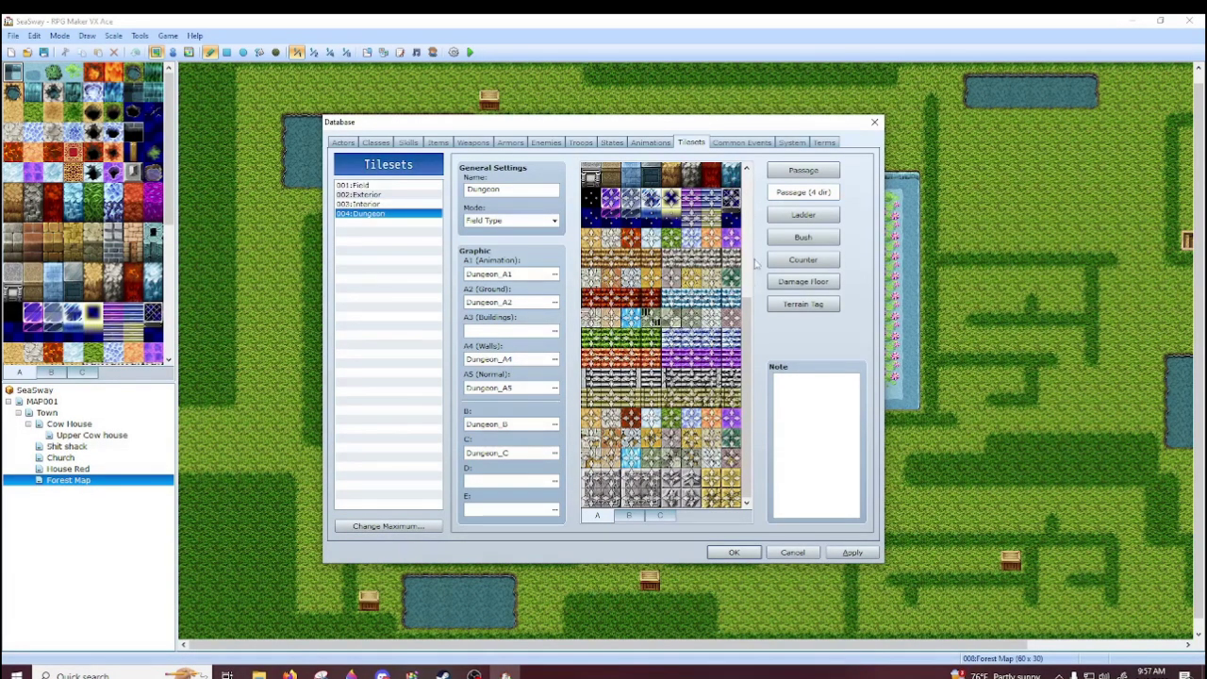
scroll(753, 246, "up", 4)
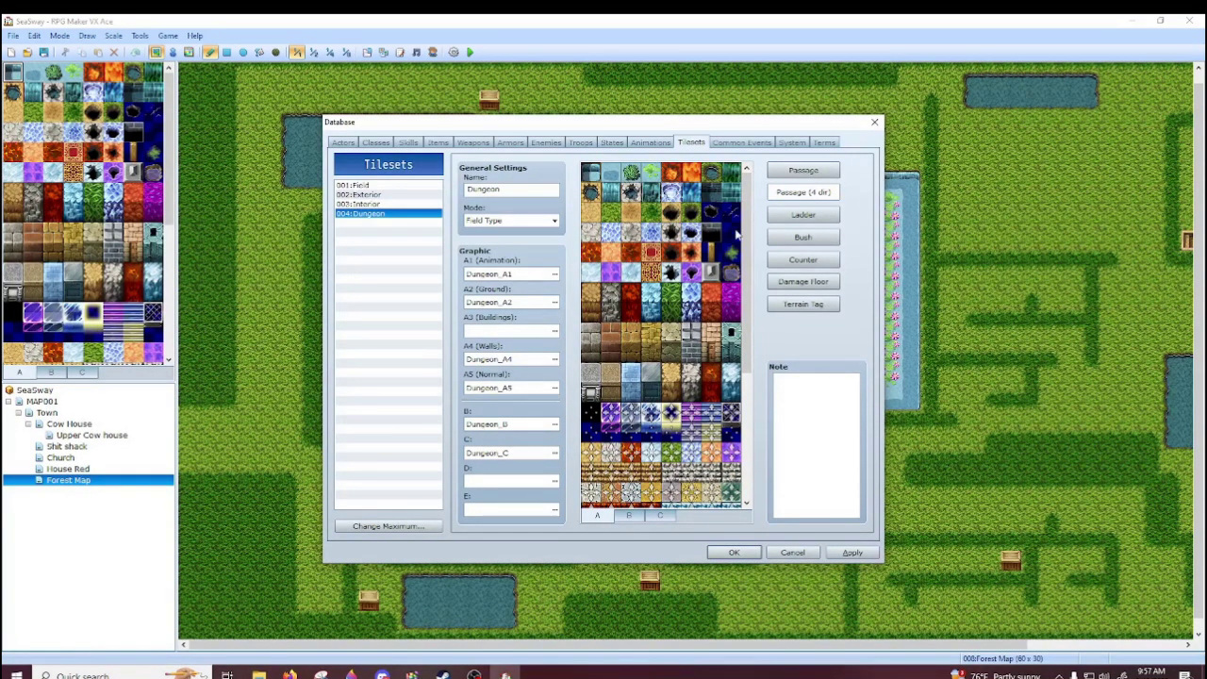
scroll(744, 236, "down", 3)
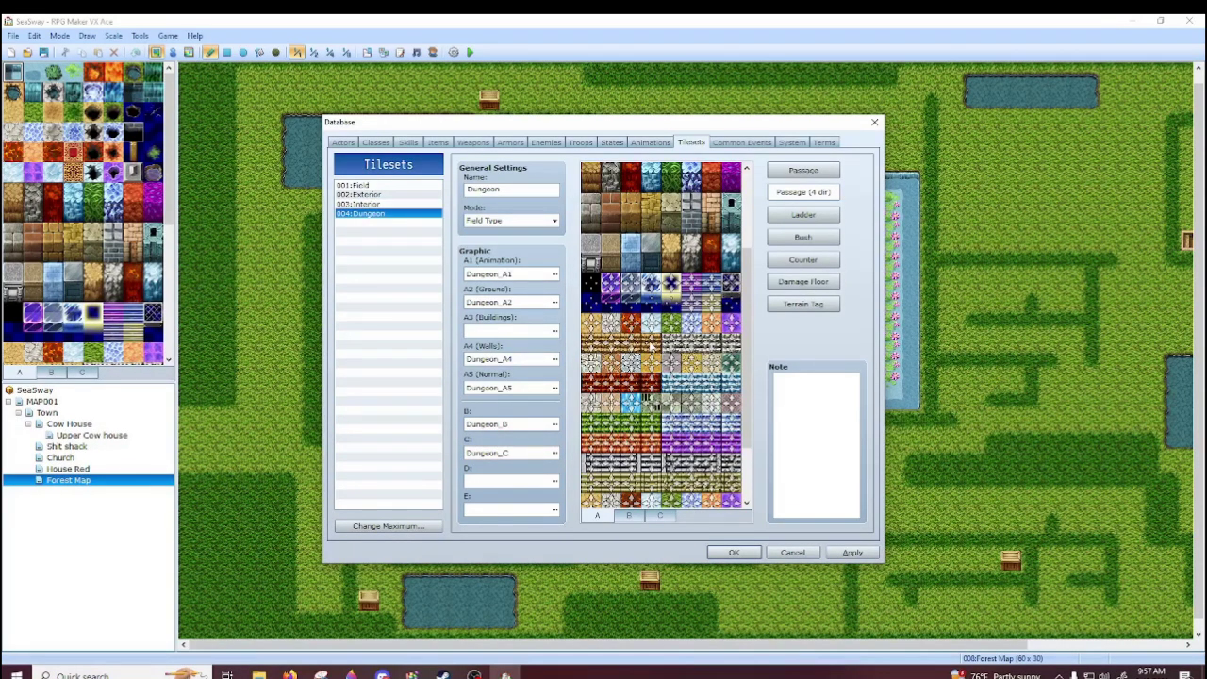
left_click(816, 215)
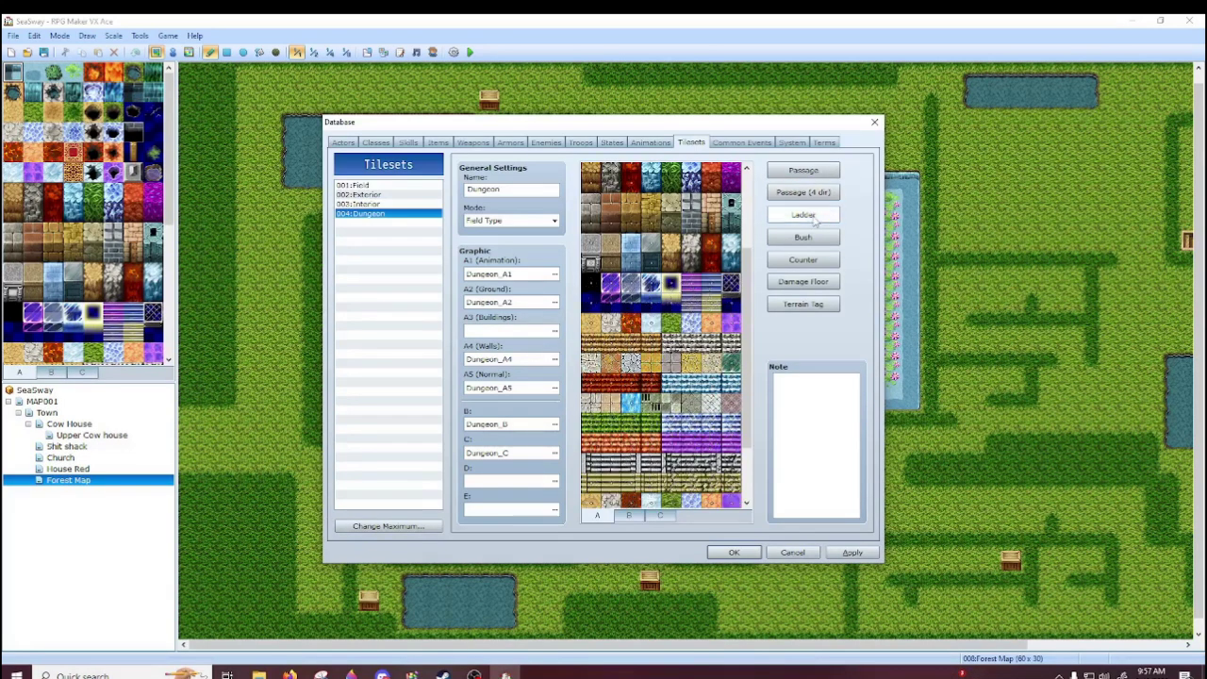
left_click_drag(747, 297, 747, 420)
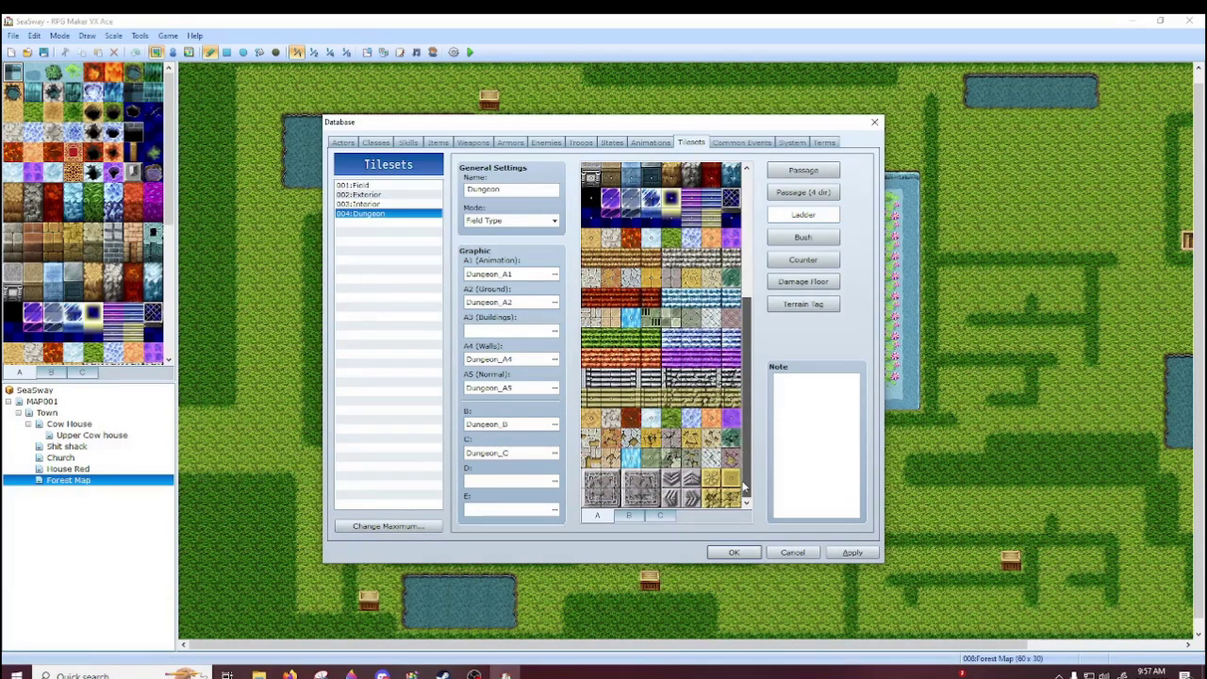
left_click_drag(756, 372, 759, 247)
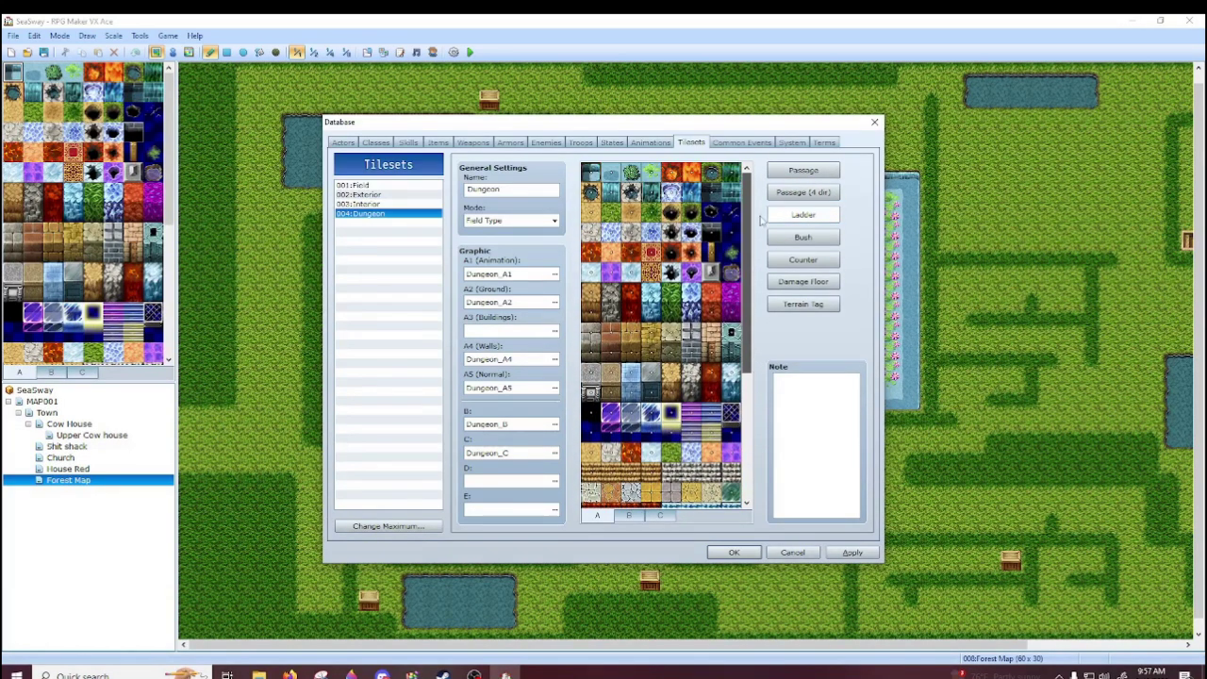
- Examine the Dungeon tileset's bush, damage floor and terrain tag settings without changing any tile
left_click(822, 241)
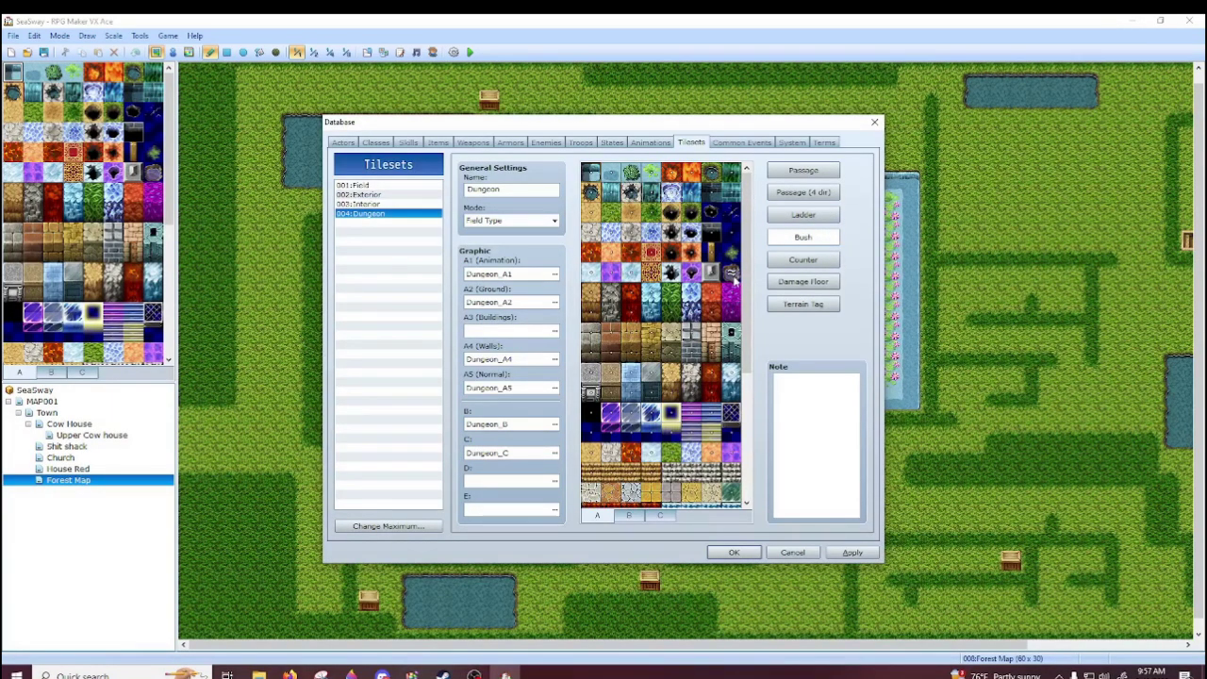
scroll(732, 276, "down", 2)
scroll(732, 276, "up", 2)
left_click(819, 282)
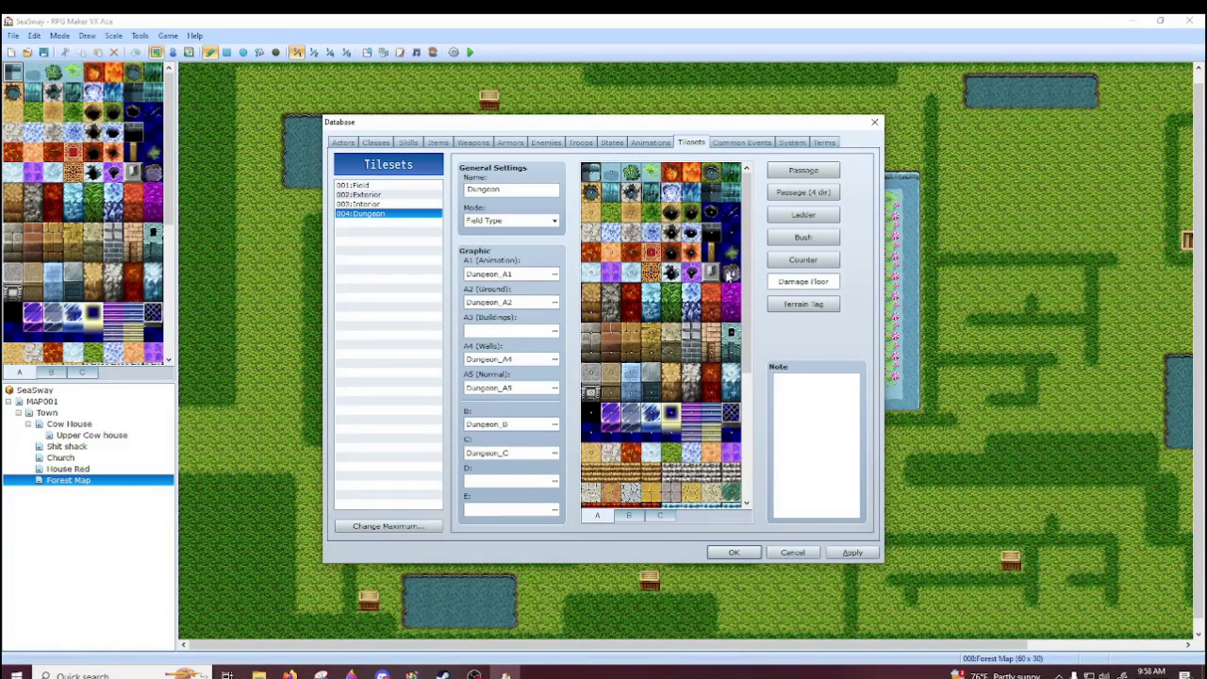
mouse_move(741, 273)
left_mouse_down()
mouse_move(743, 450)
mouse_move(744, 255)
left_mouse_up()
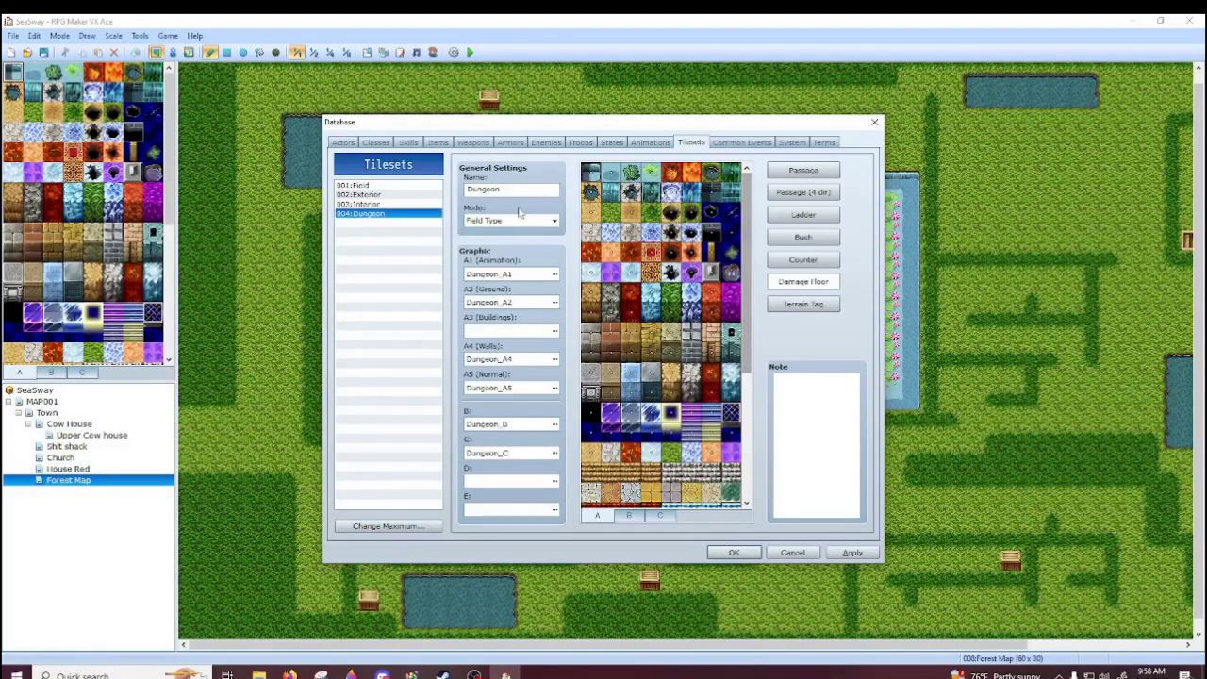
double_click(521, 189)
left_click(830, 303)
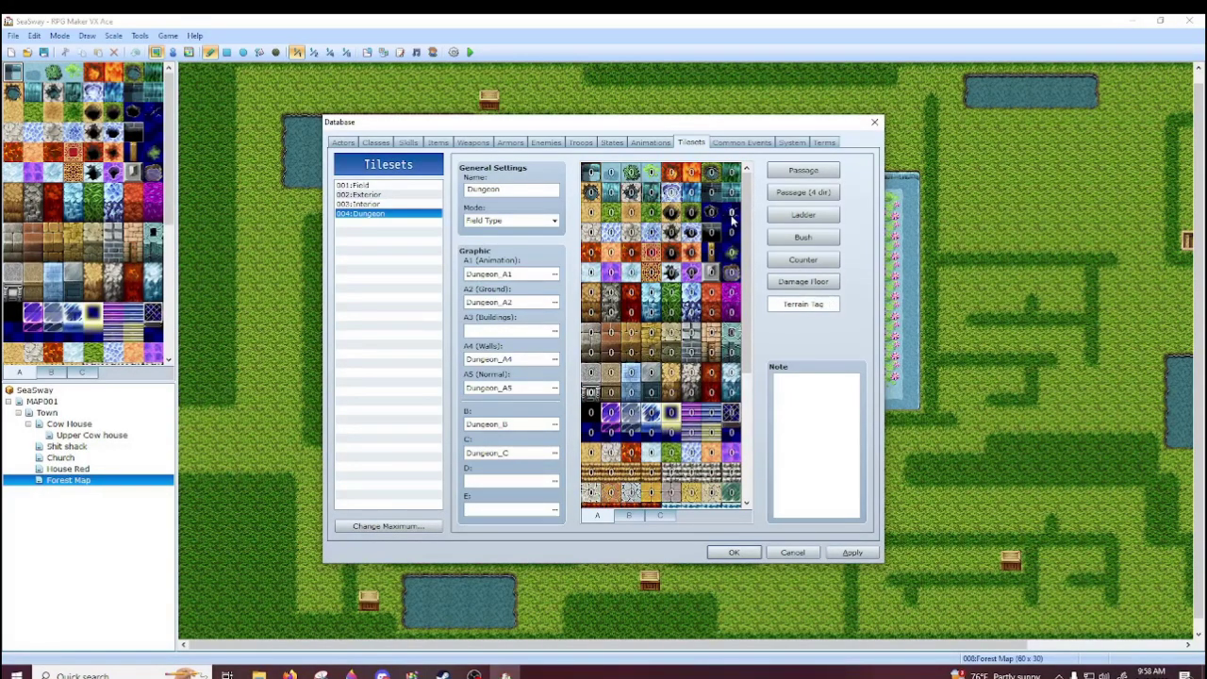
mouse_move(744, 203)
left_mouse_down()
mouse_move(748, 461)
mouse_move(750, 196)
left_mouse_up()
- Set the Dungeon tileset's mode back to Area Type
left_click(514, 219)
left_click(504, 244)
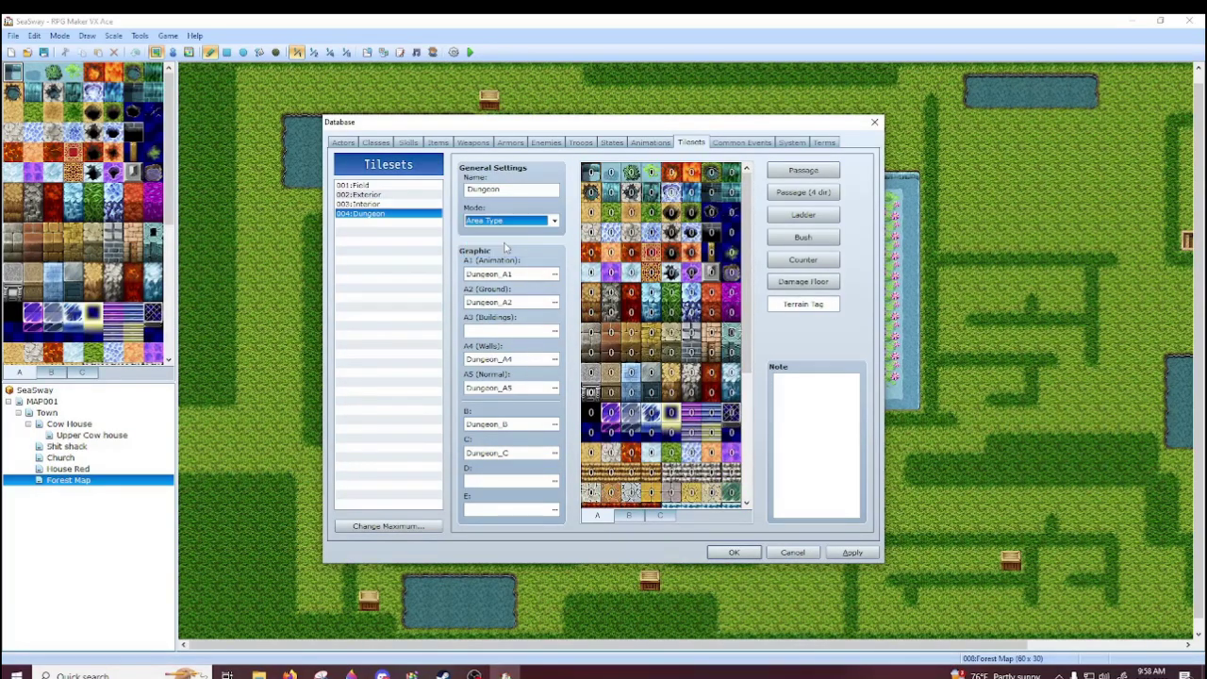
- Review the tiles of the Interior, Exterior and Field tilesets once more
left_click(377, 204)
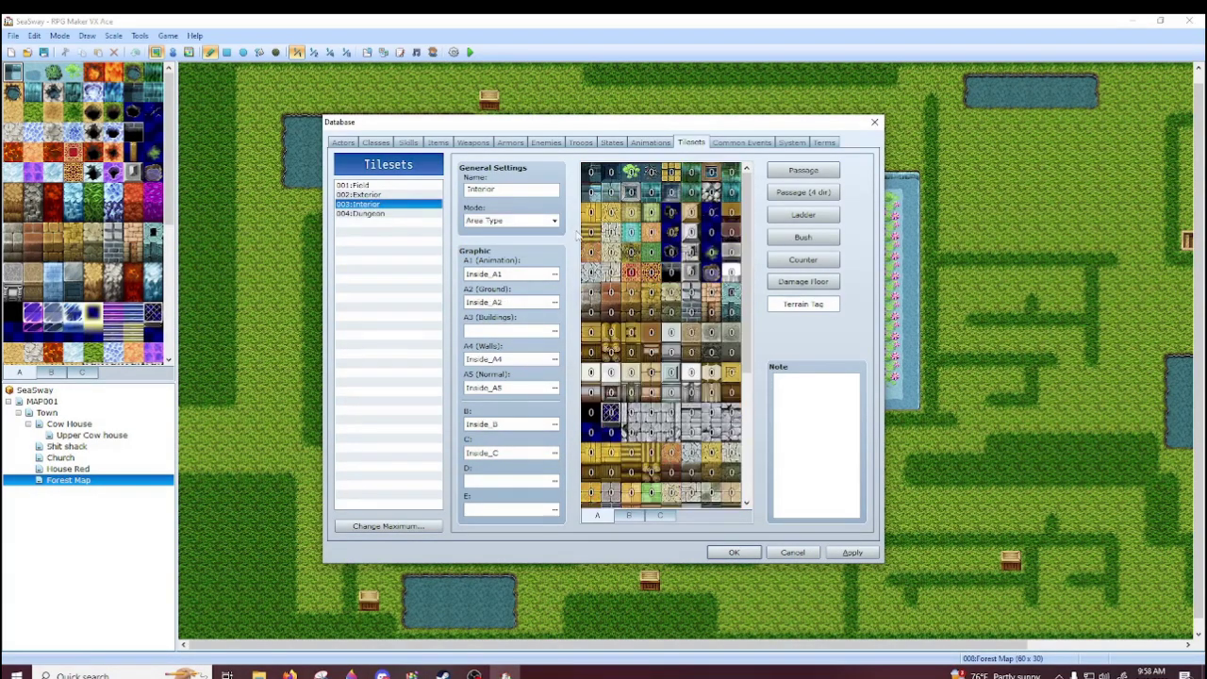
left_click_drag(746, 268, 780, 226)
left_click(400, 196)
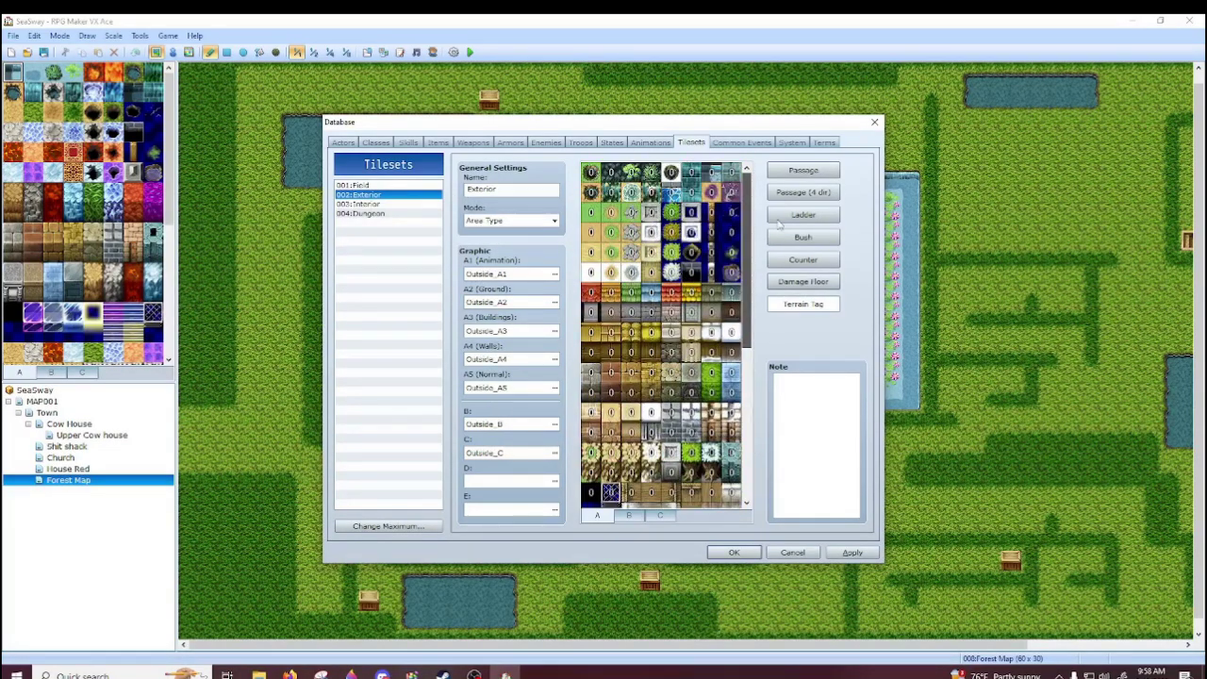
left_click(370, 186)
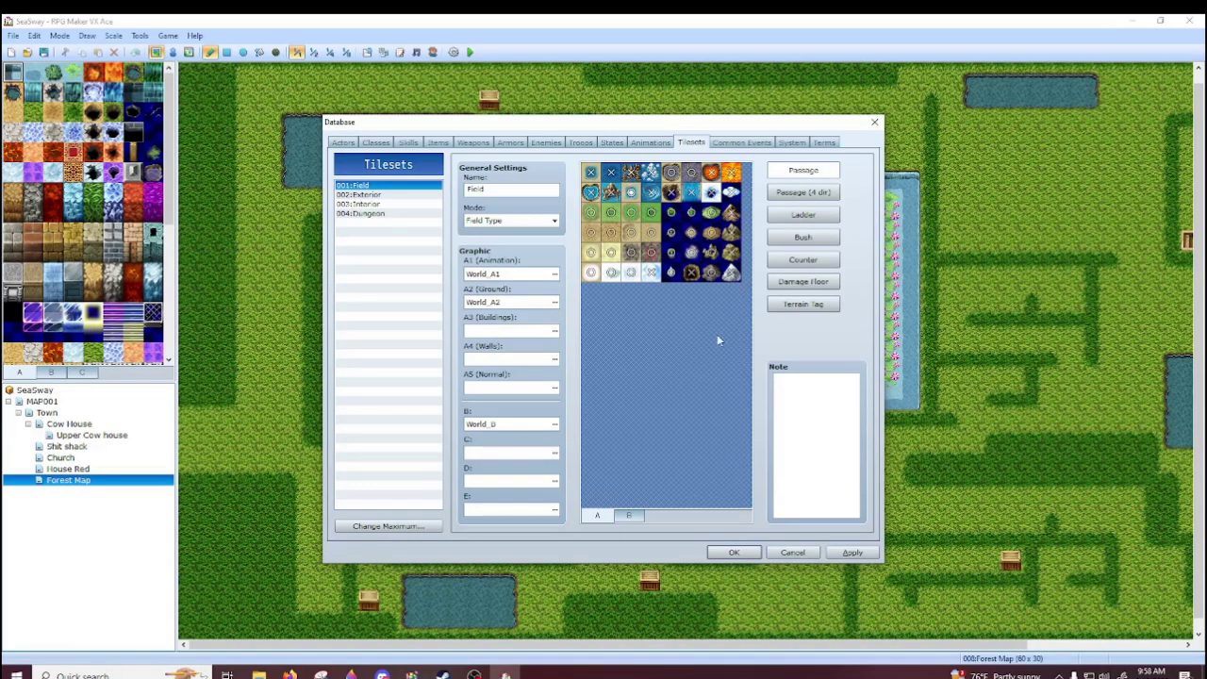
- View the Common Events section and the event commands available for common event 001 without adding one
left_click(738, 144)
left_click(567, 242)
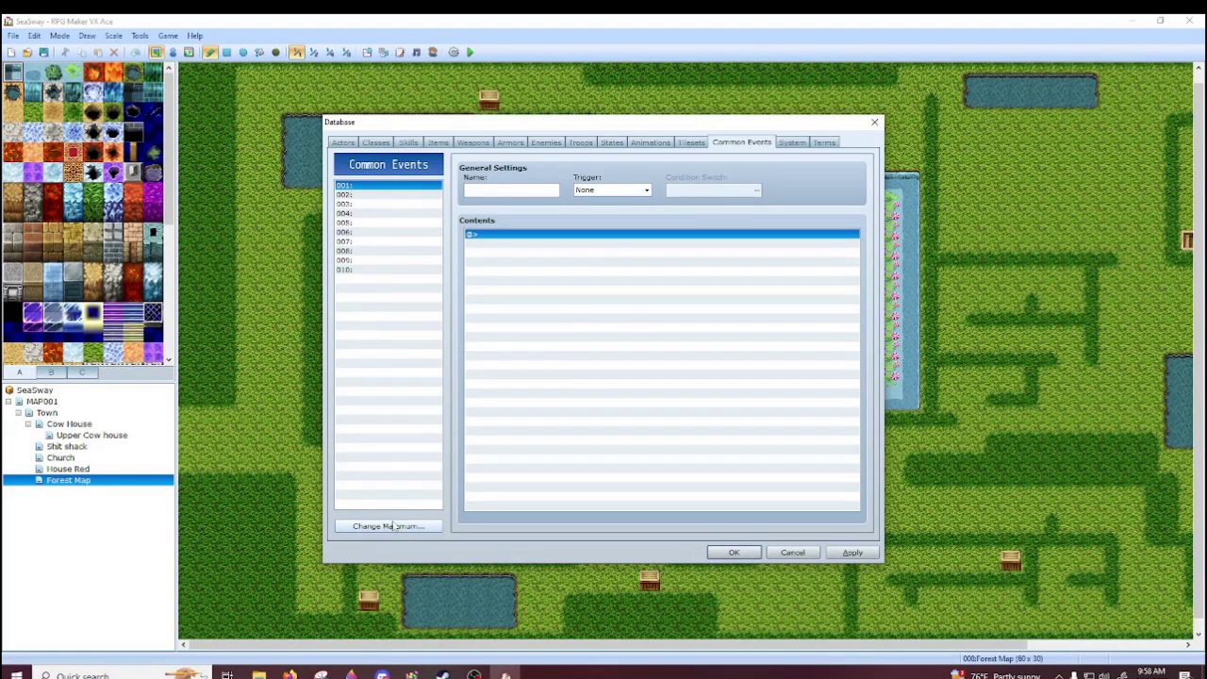
double_click(514, 249)
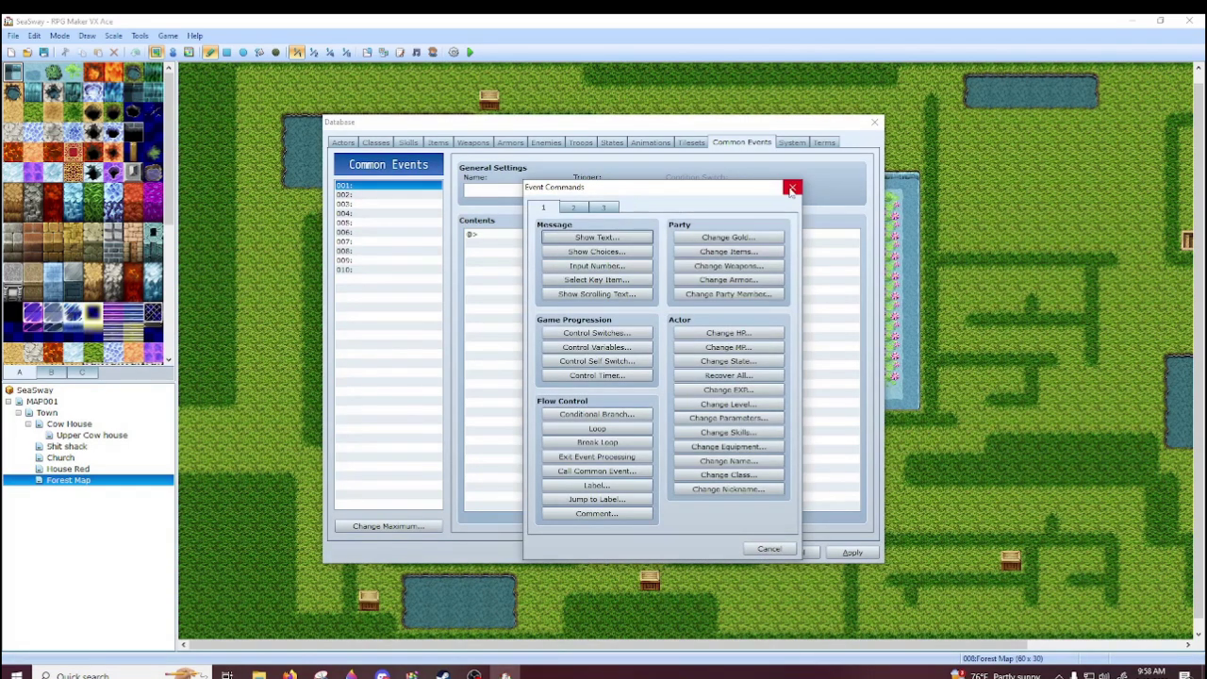
left_click(792, 188)
- Open the title screen graphic choices in the database's System section
left_click(790, 143)
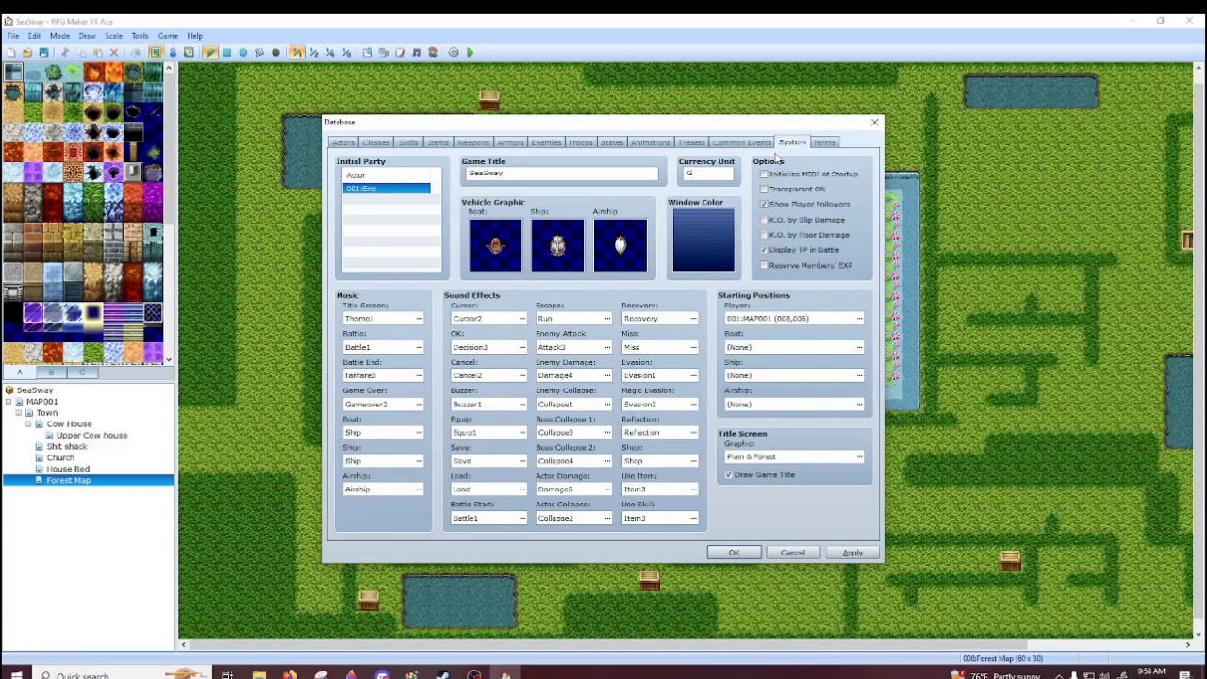
double_click(839, 457)
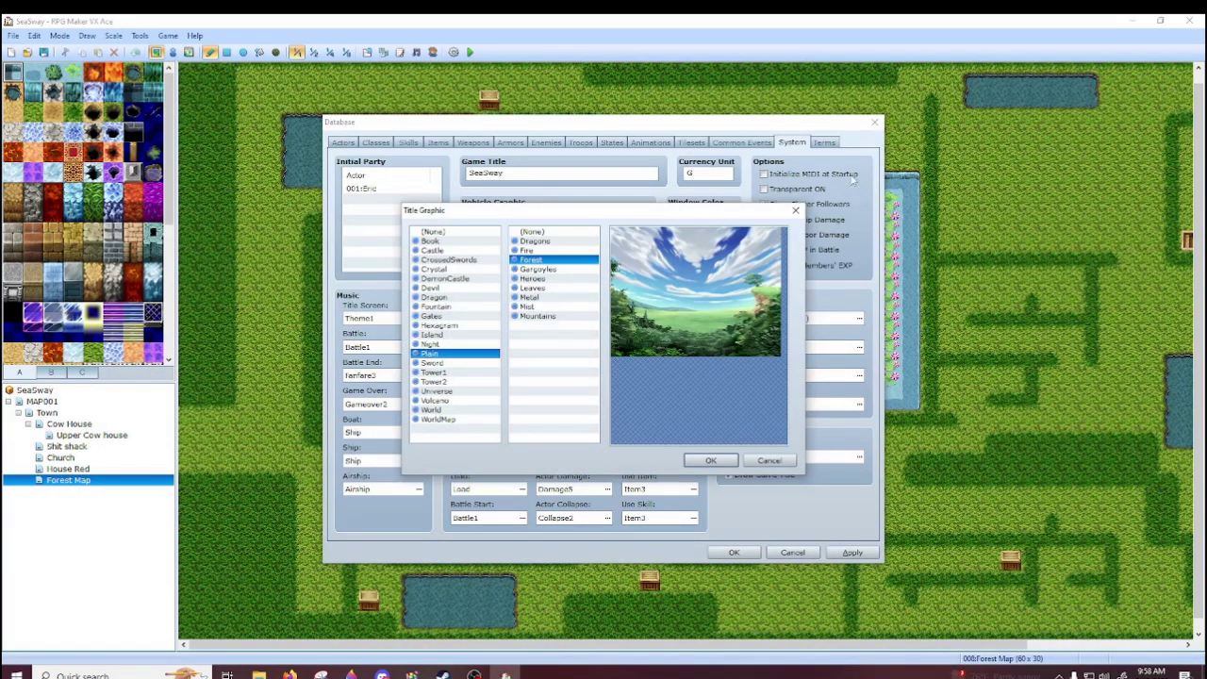
left_click(794, 210)
left_click(413, 196)
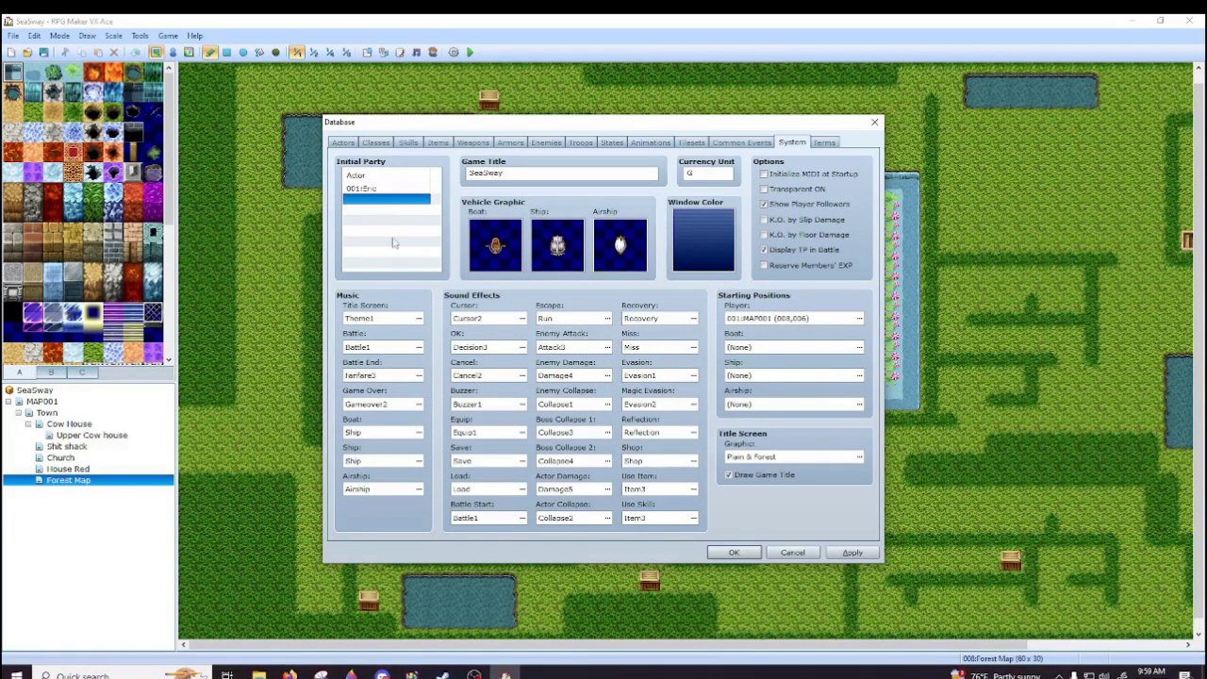
double_click(385, 203)
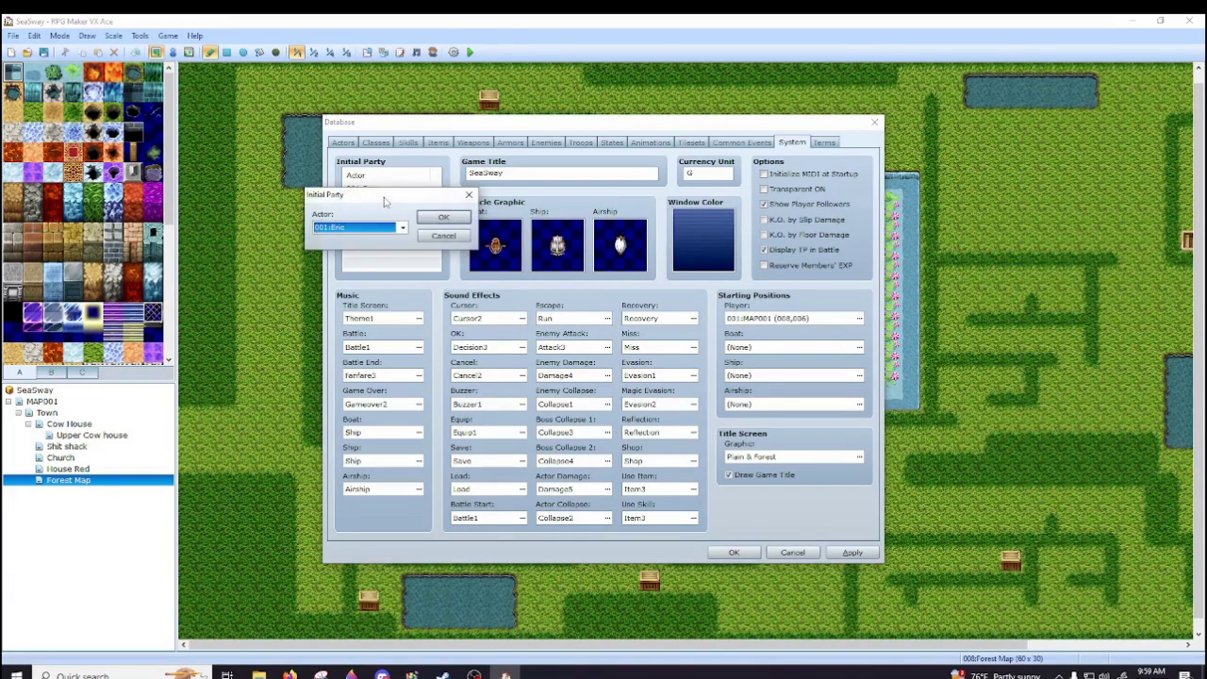
left_click(402, 227)
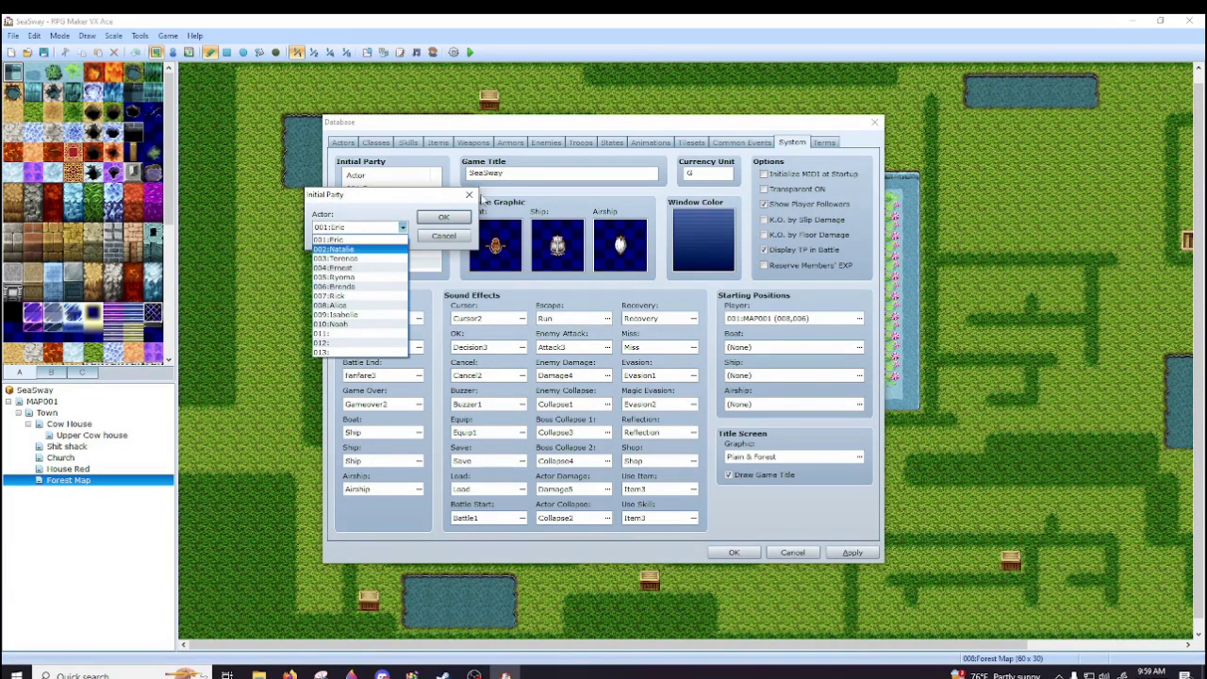
left_click(469, 195)
left_click(470, 195)
- Replace the actor in the initial party with 009:Isabelle
double_click(407, 199)
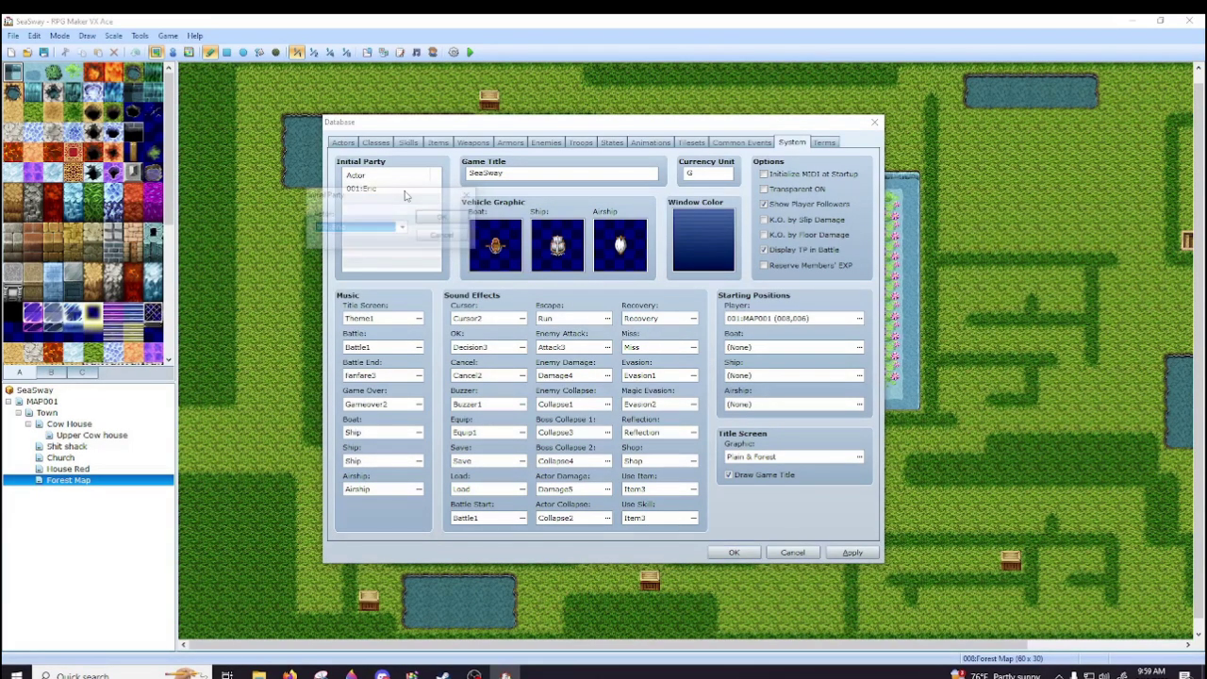
left_click(403, 228)
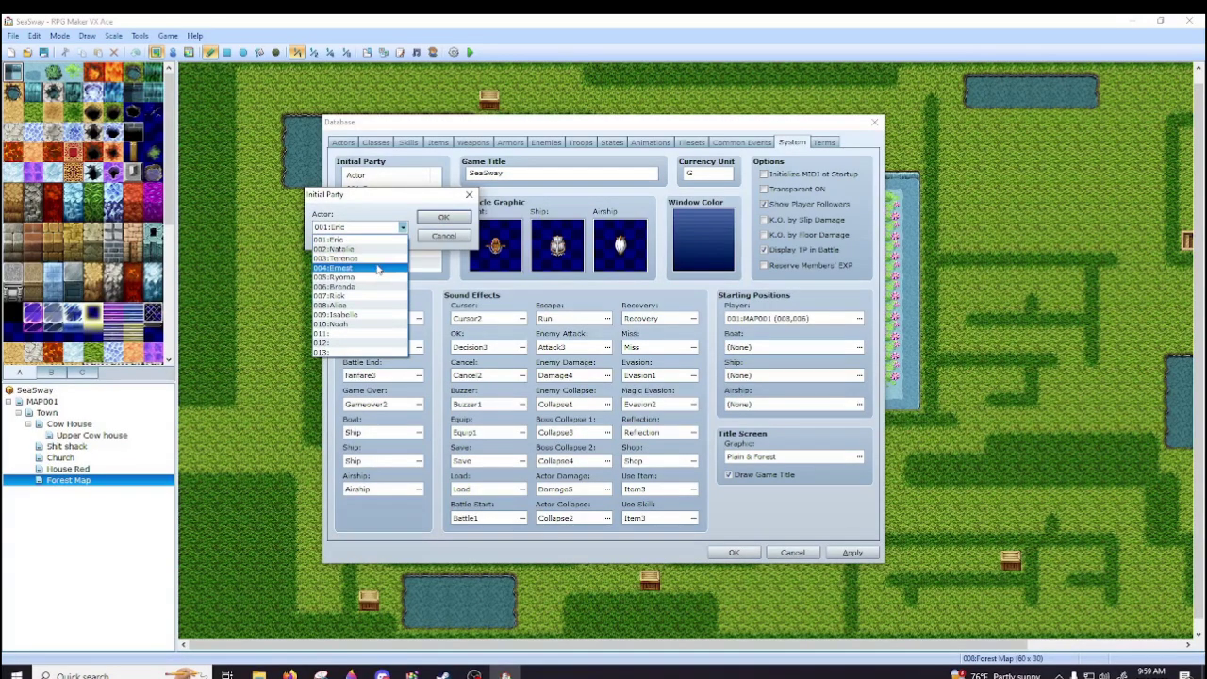
left_click(363, 315)
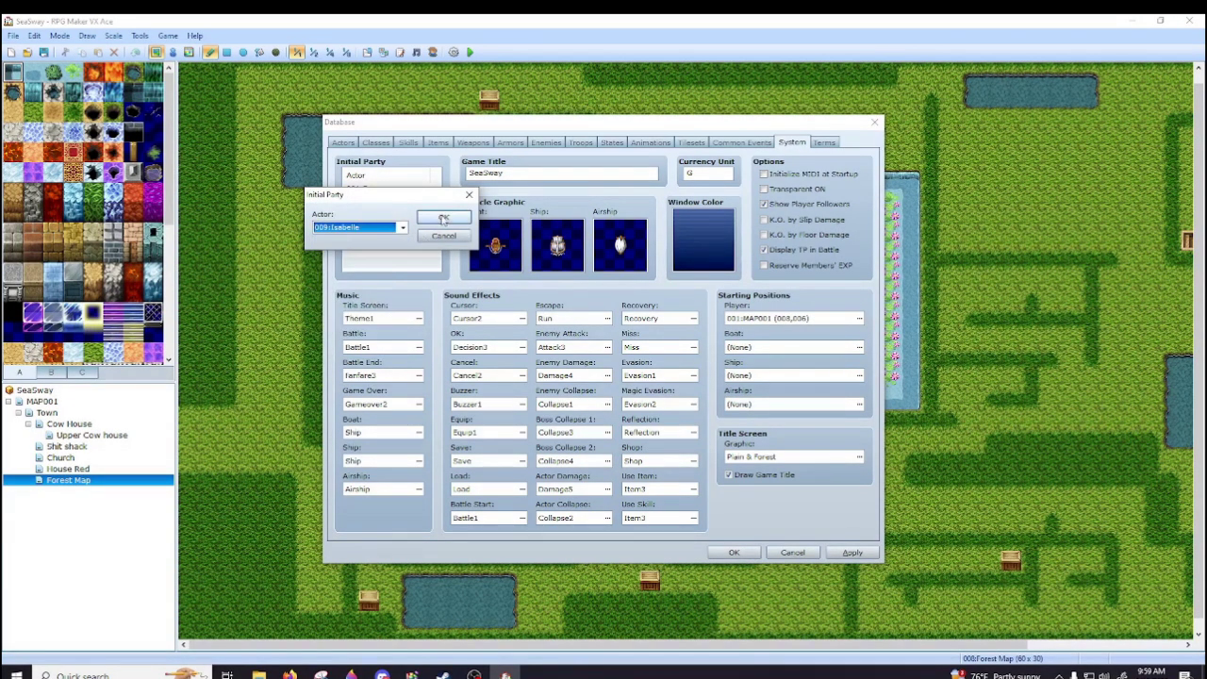
left_click(443, 217)
- Try a window color tone with red set to 187, discarding it without applying
left_click(572, 169)
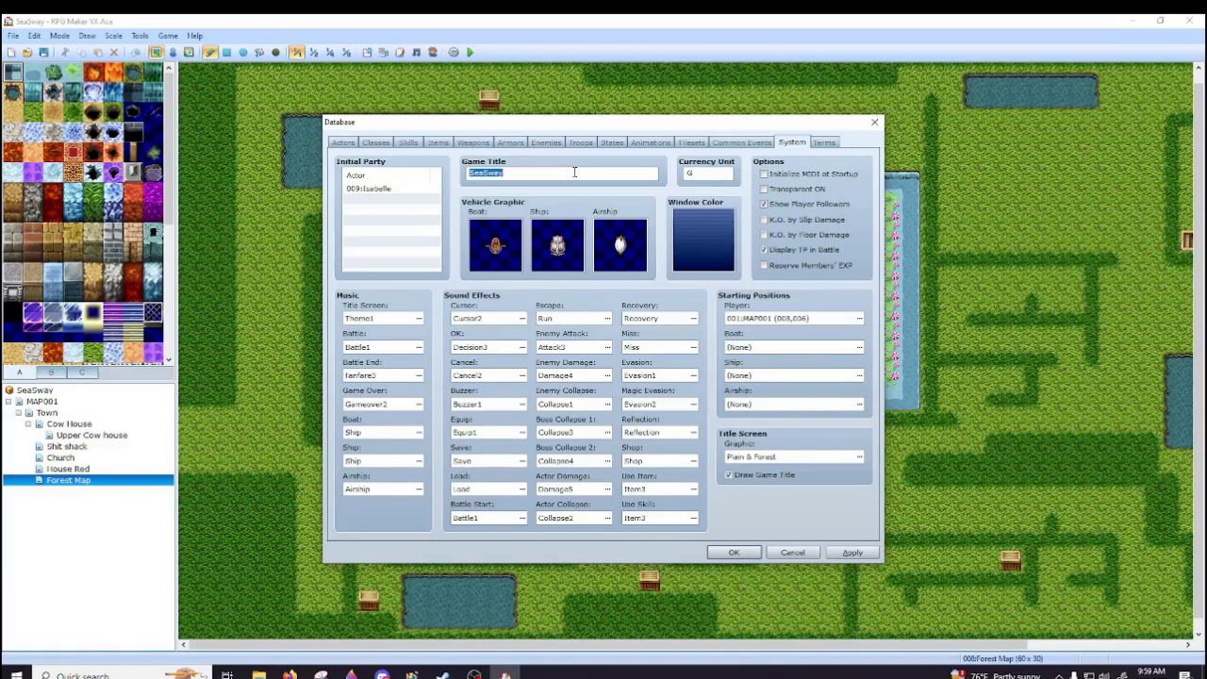
left_click(691, 175)
double_click(687, 252)
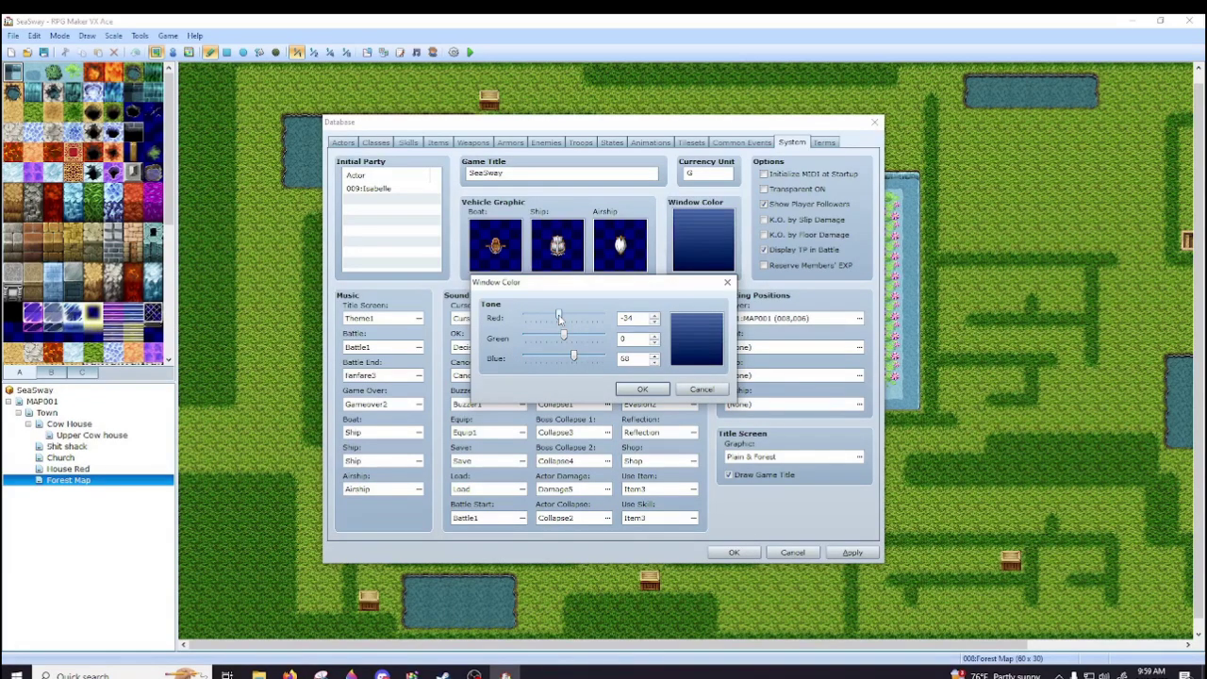
left_click_drag(559, 319, 592, 317)
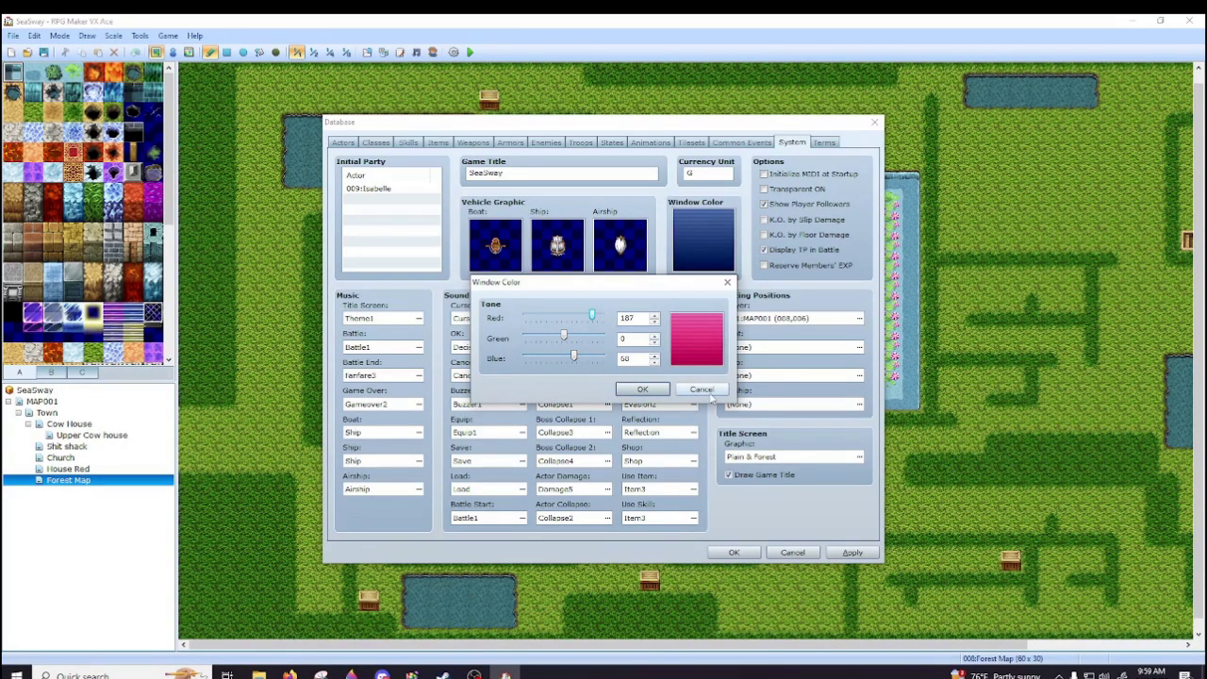
left_click(703, 390)
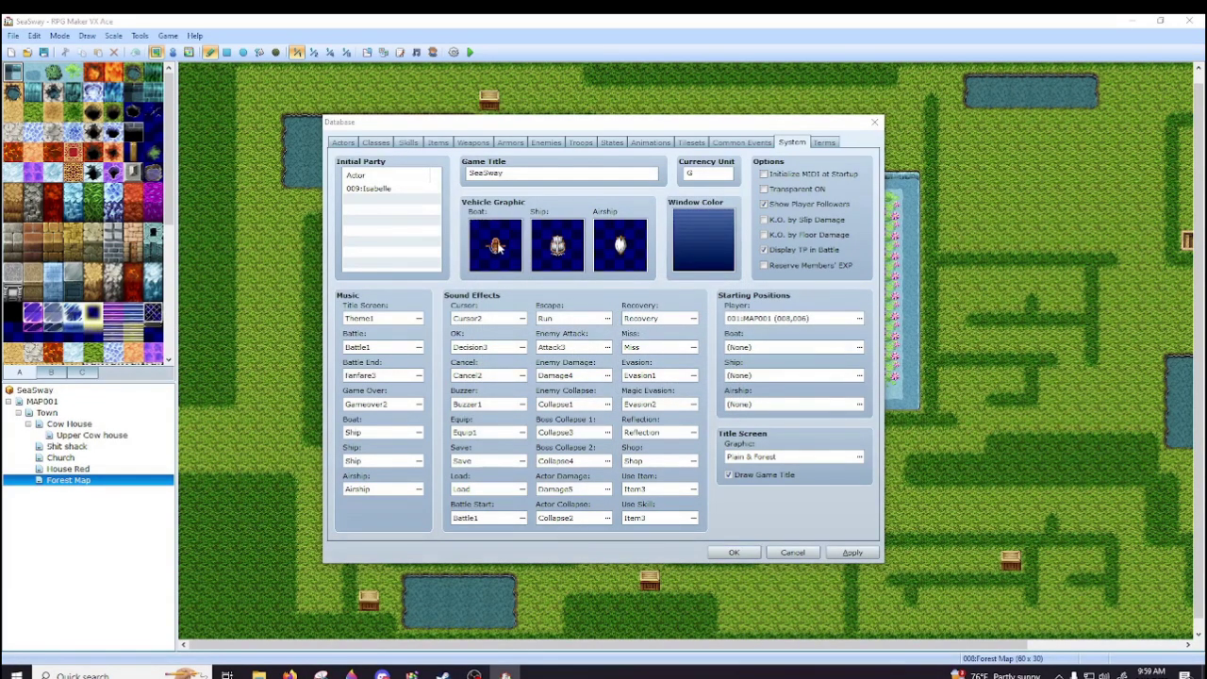
- View the character graphics assigned to the boat, ship and airship without changing them
double_click(499, 247)
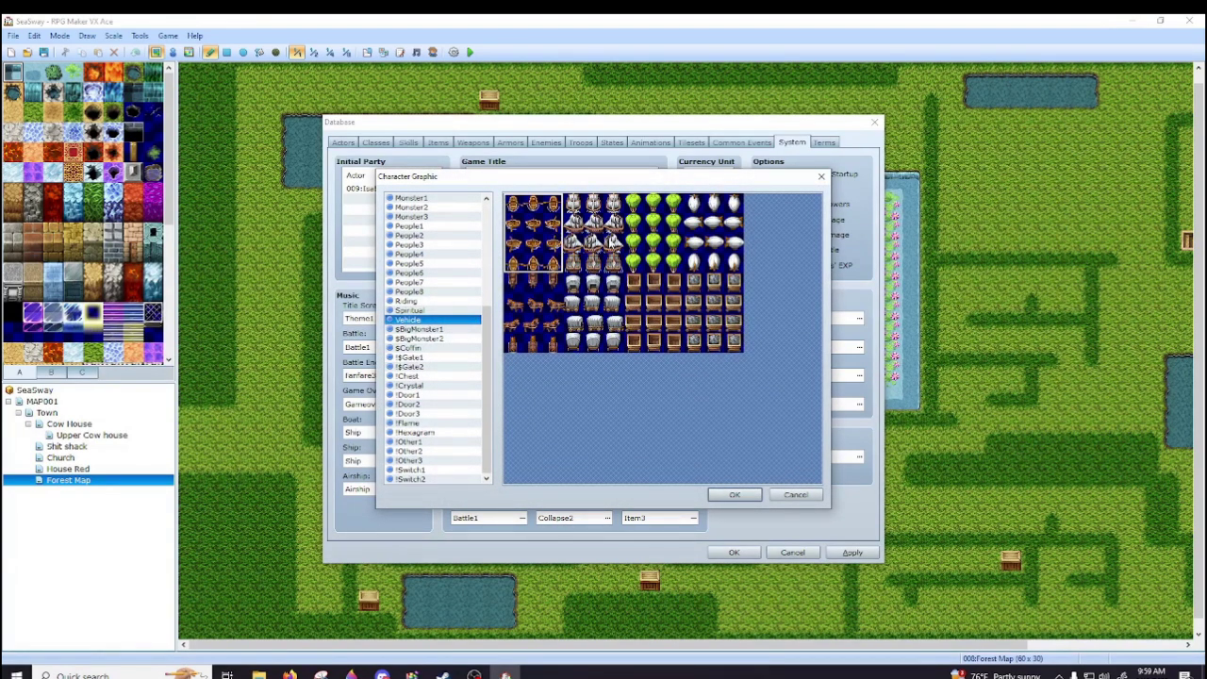
left_click(820, 177)
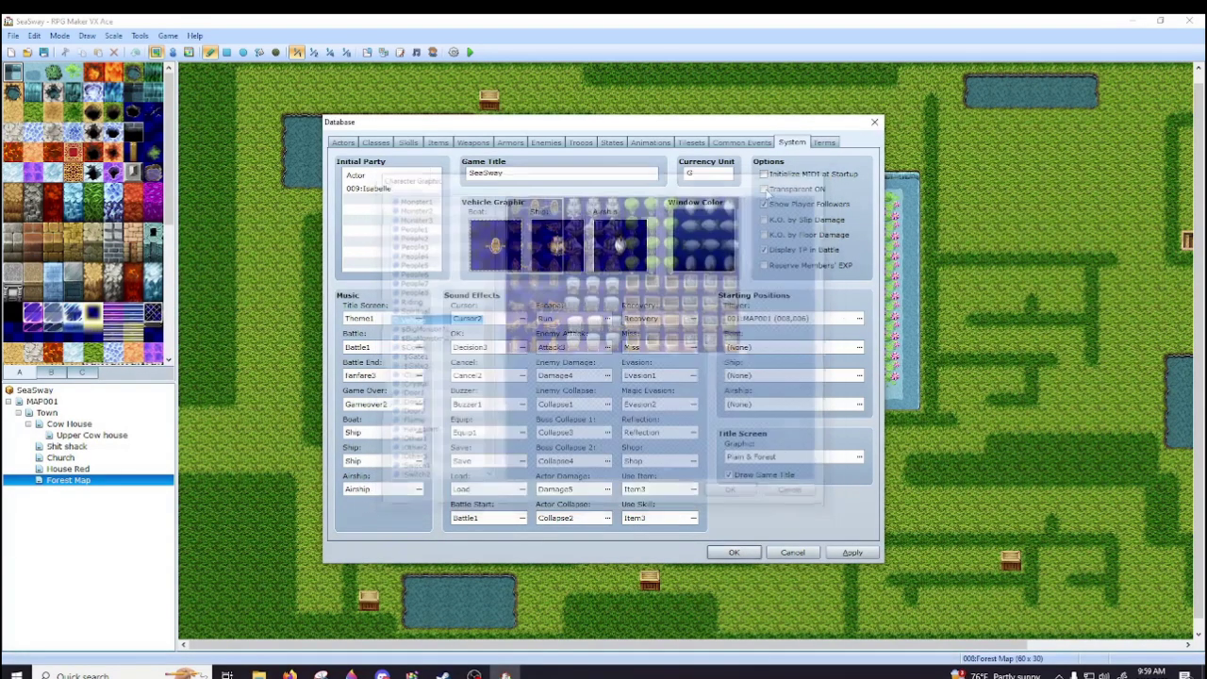
double_click(556, 247)
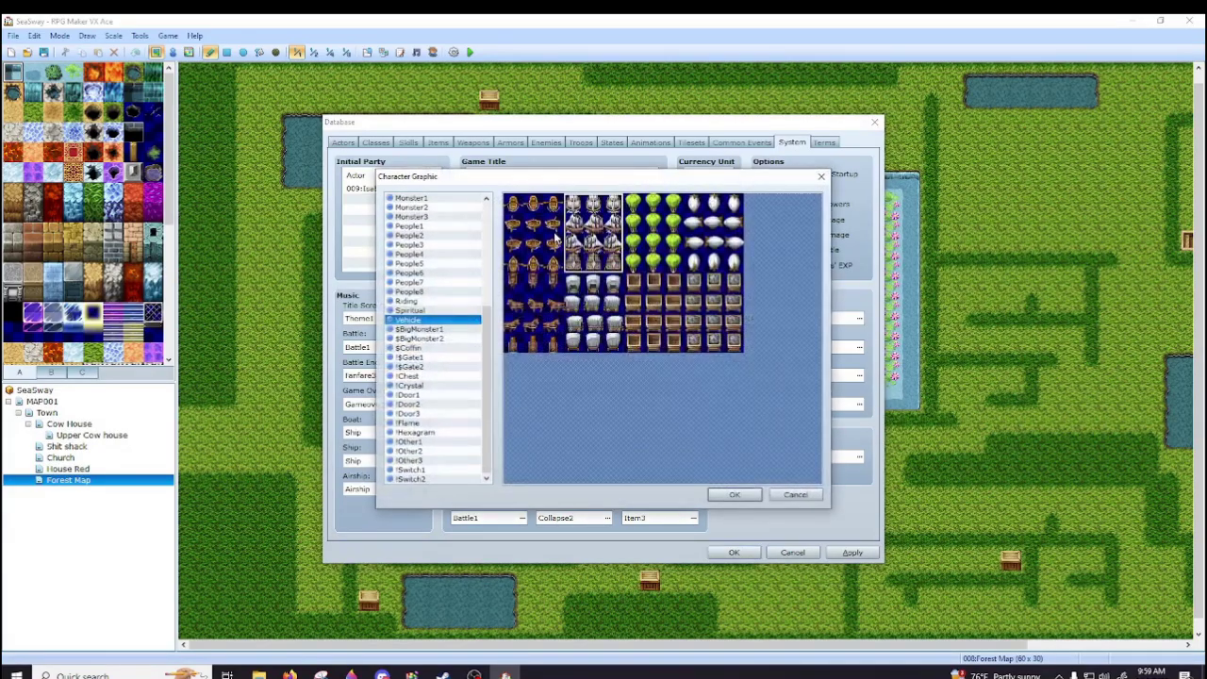
left_click(825, 176)
double_click(604, 265)
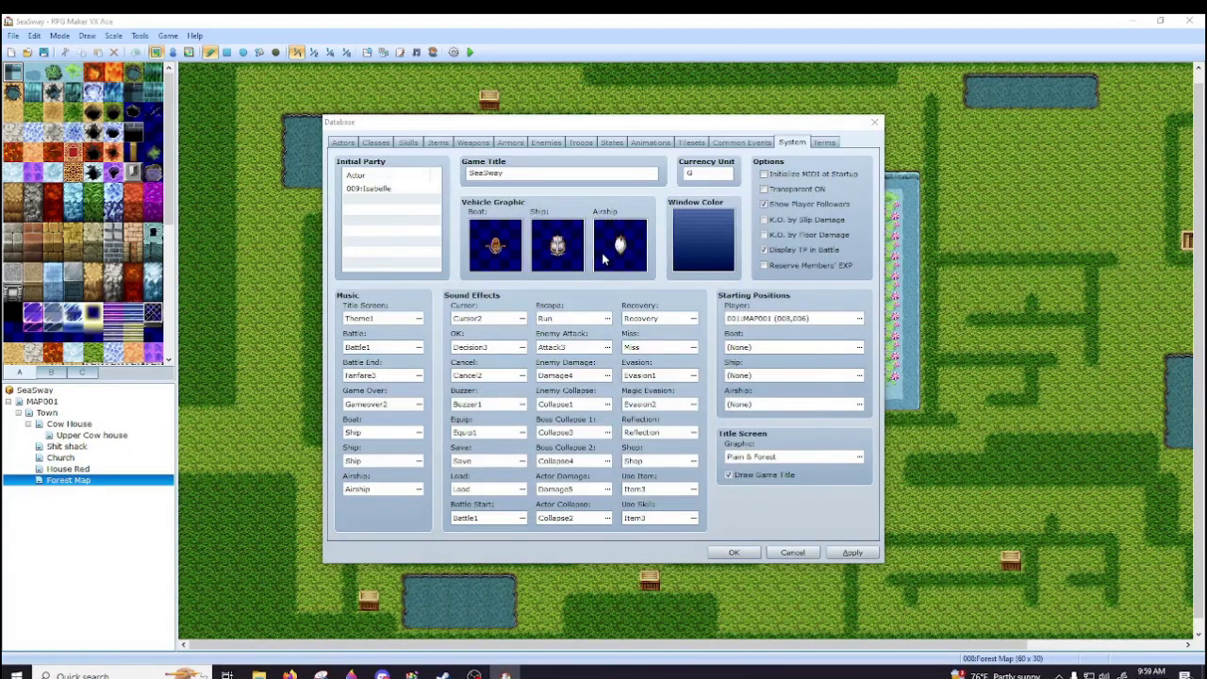
left_click(820, 177)
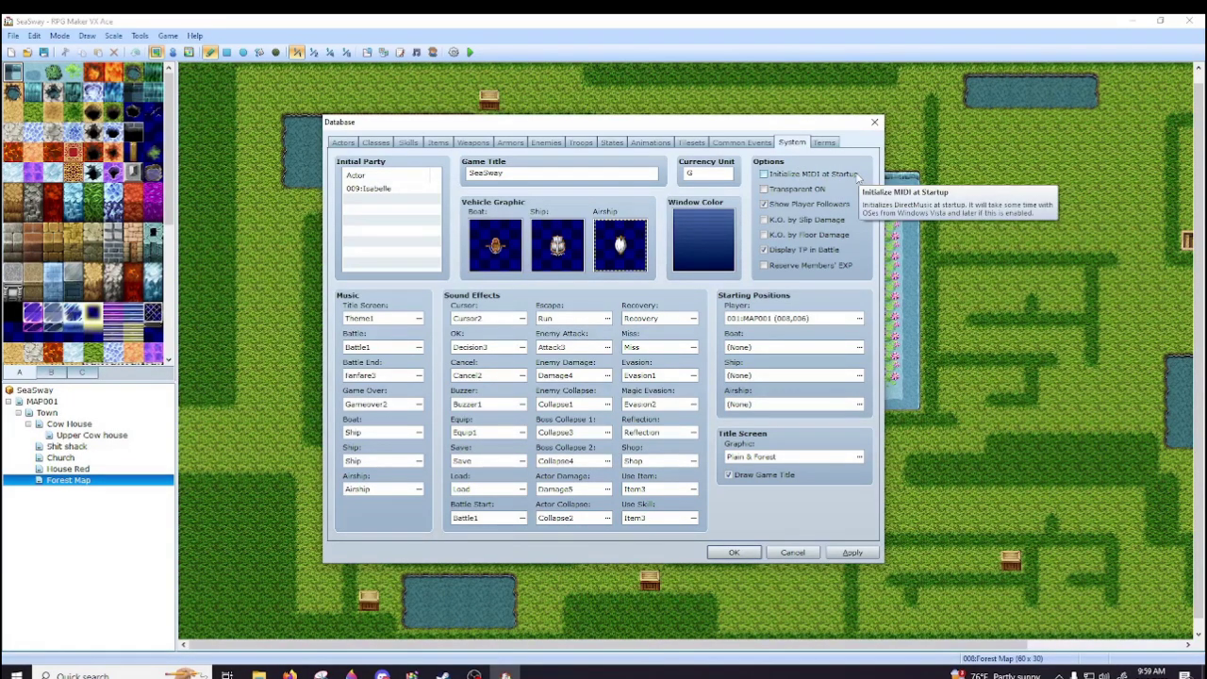
- Try the K.O. by Slip Damage and K.O. by Floor Damage options, reading the slip damage description, and switch both back off
left_click(795, 221)
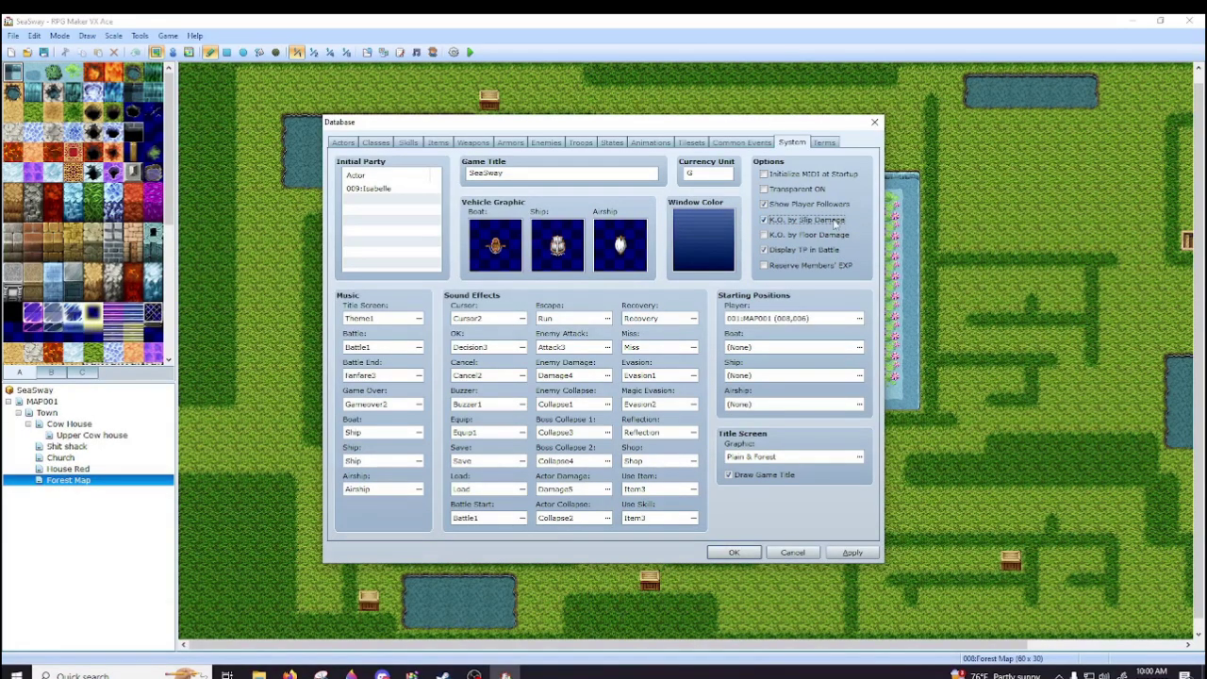
mouse_move(834, 223)
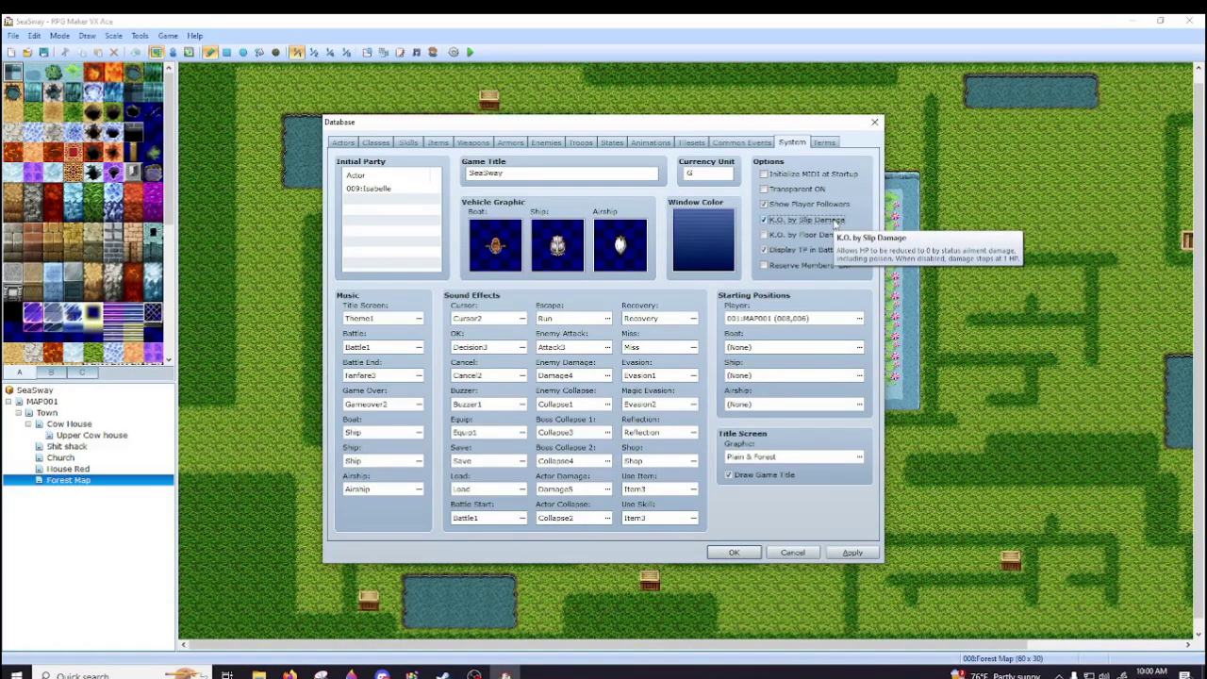
left_click(834, 222)
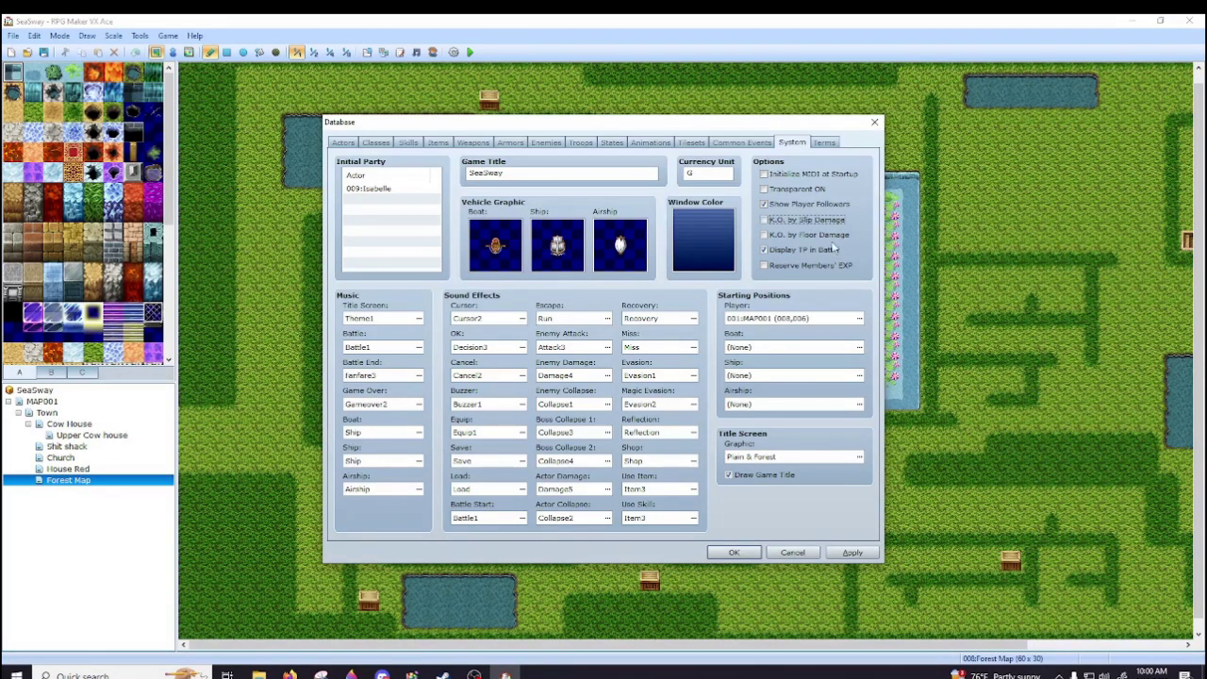
left_click(834, 236)
left_click(833, 237)
- Play a sample of the title screen music Theme1, stop it and close the music selection
left_click(419, 320)
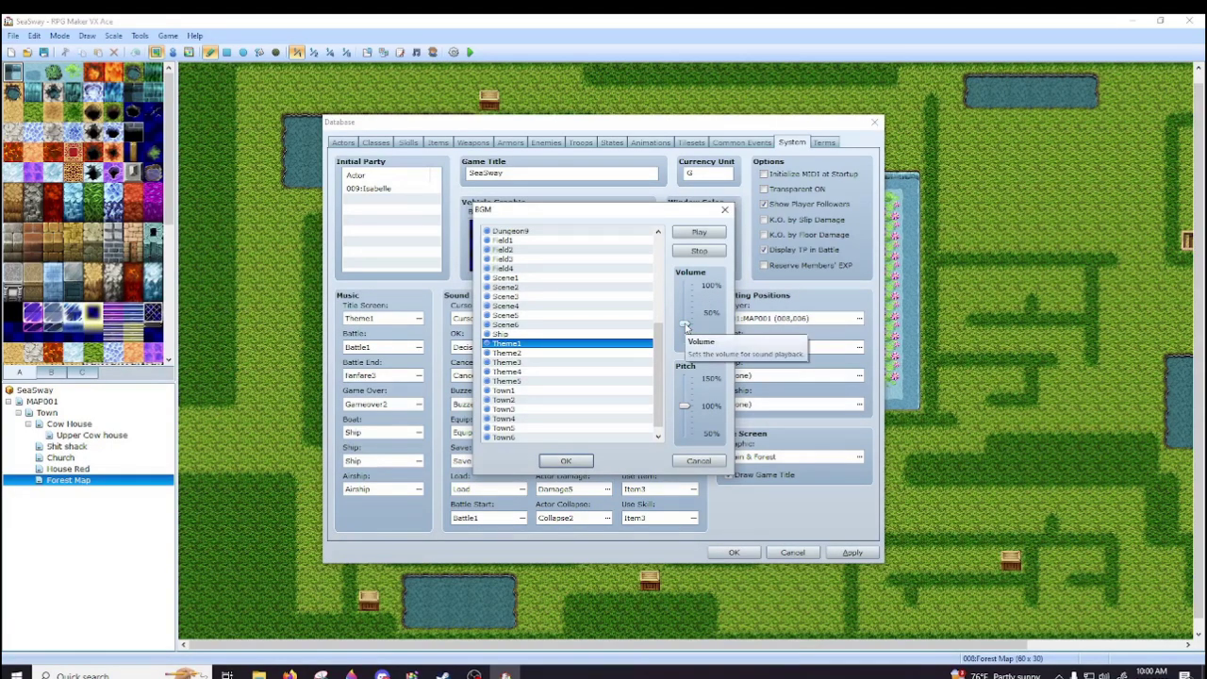
left_click(696, 234)
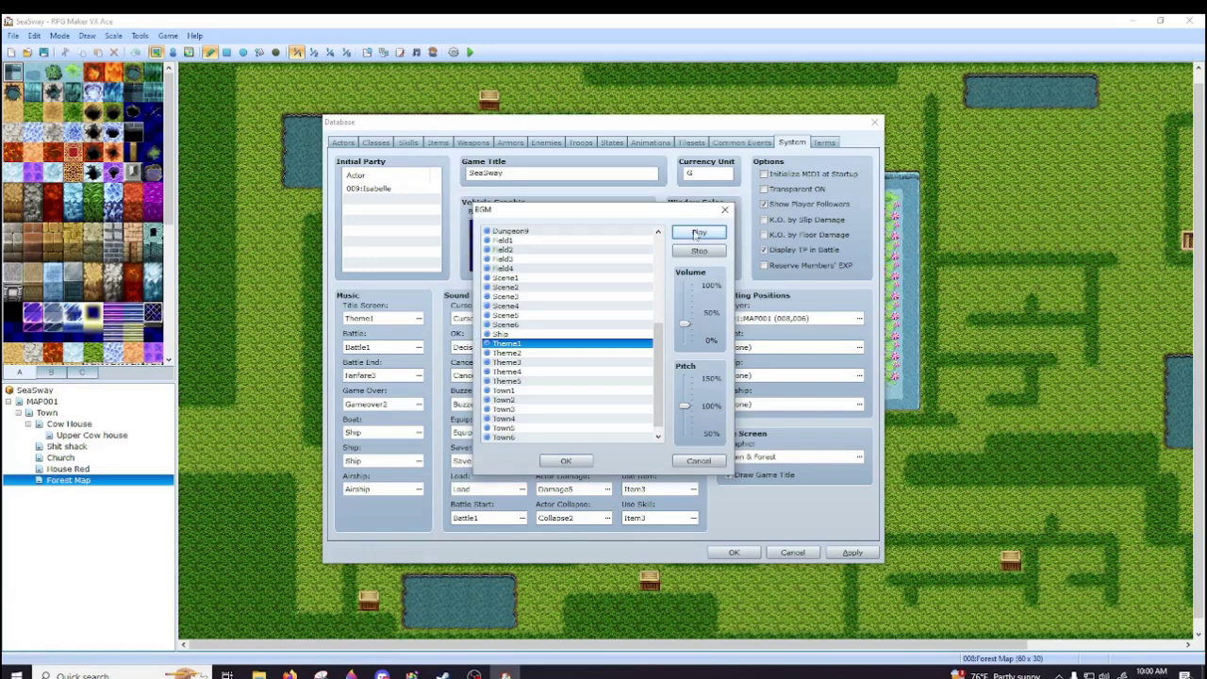
left_click(699, 251)
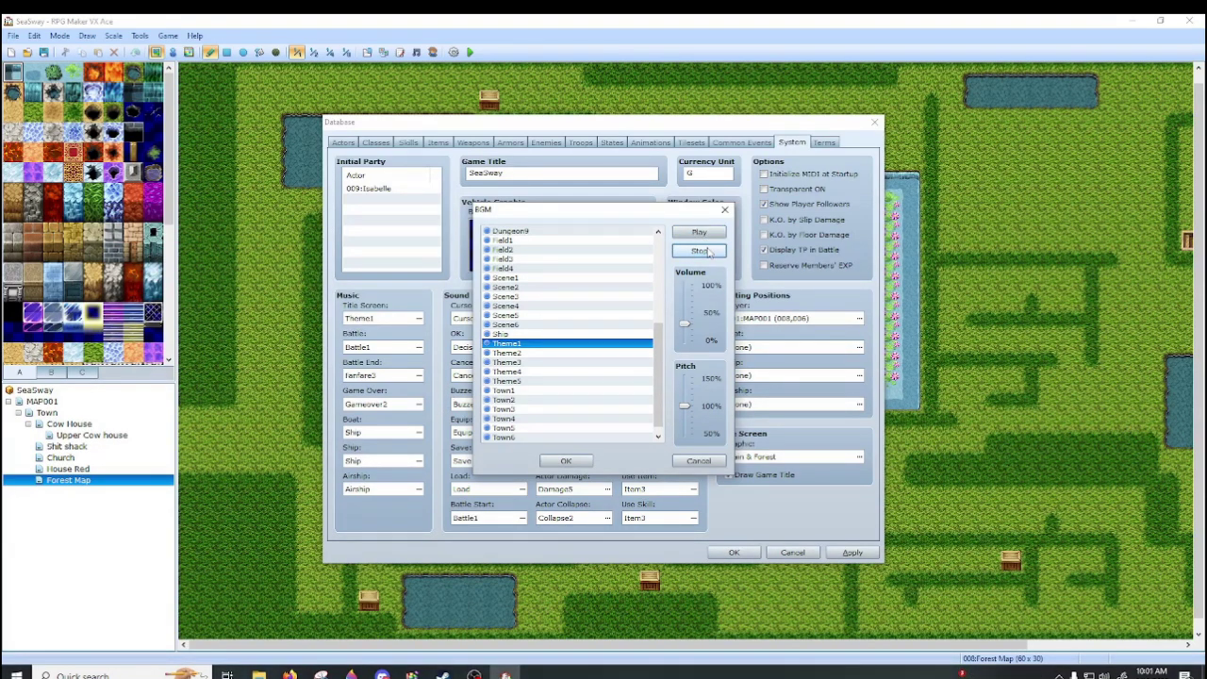
left_click(724, 209)
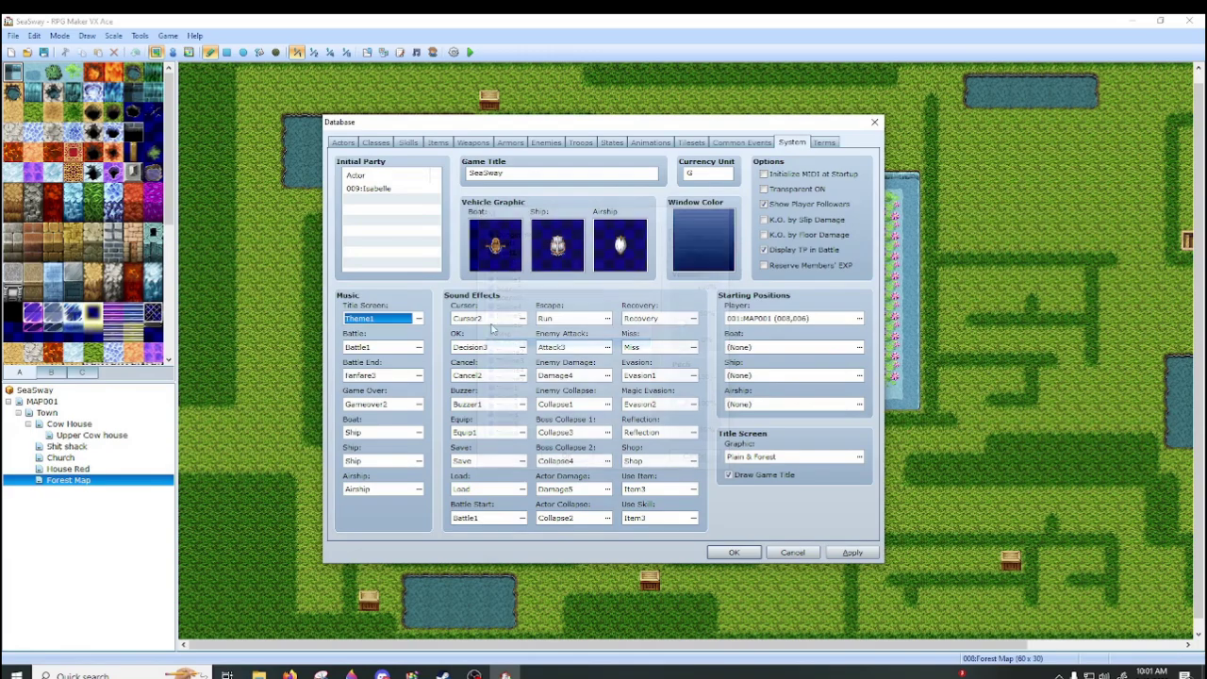
- Try Theme1 for the title screen with the pitch at 150% and 50%, return it to 100% and listen again
left_click(418, 319)
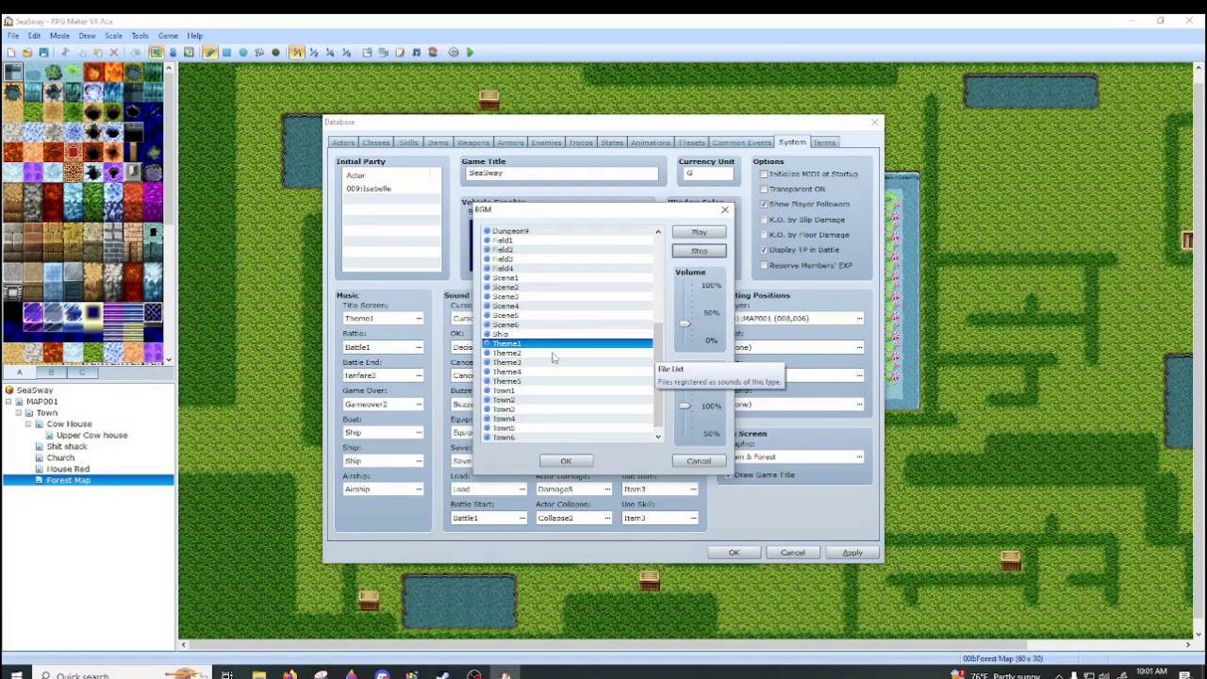
left_click(699, 233)
left_click_drag(685, 405, 684, 379)
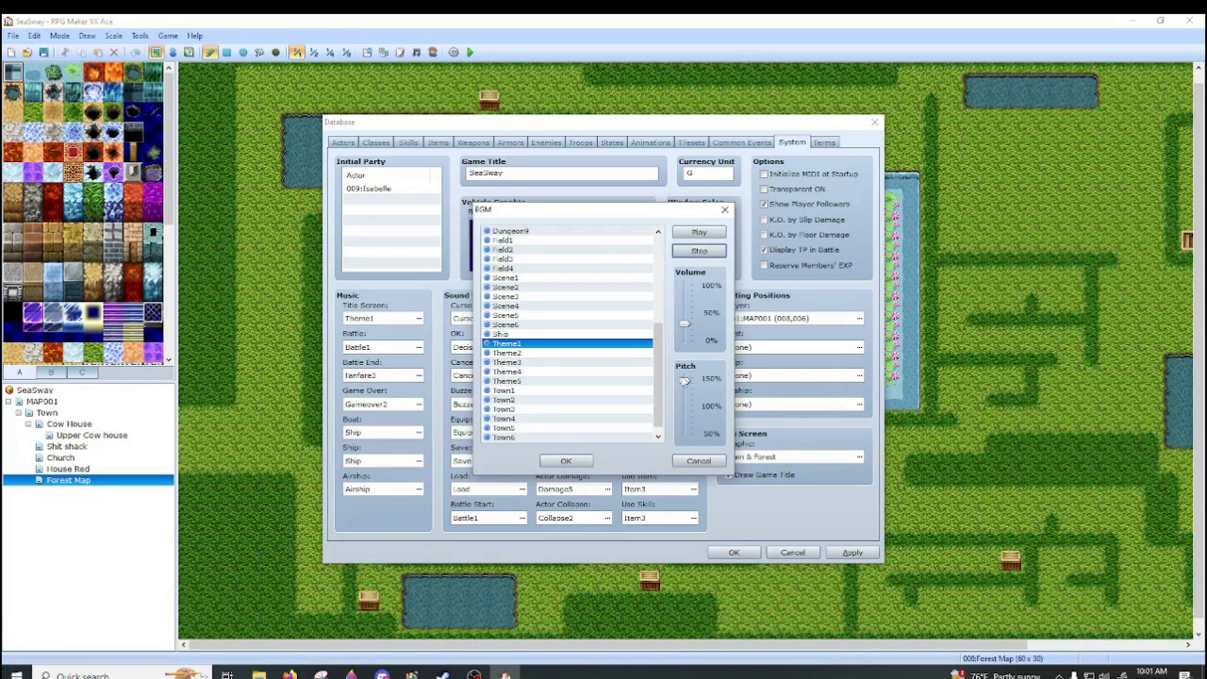
left_click_drag(684, 381, 685, 434)
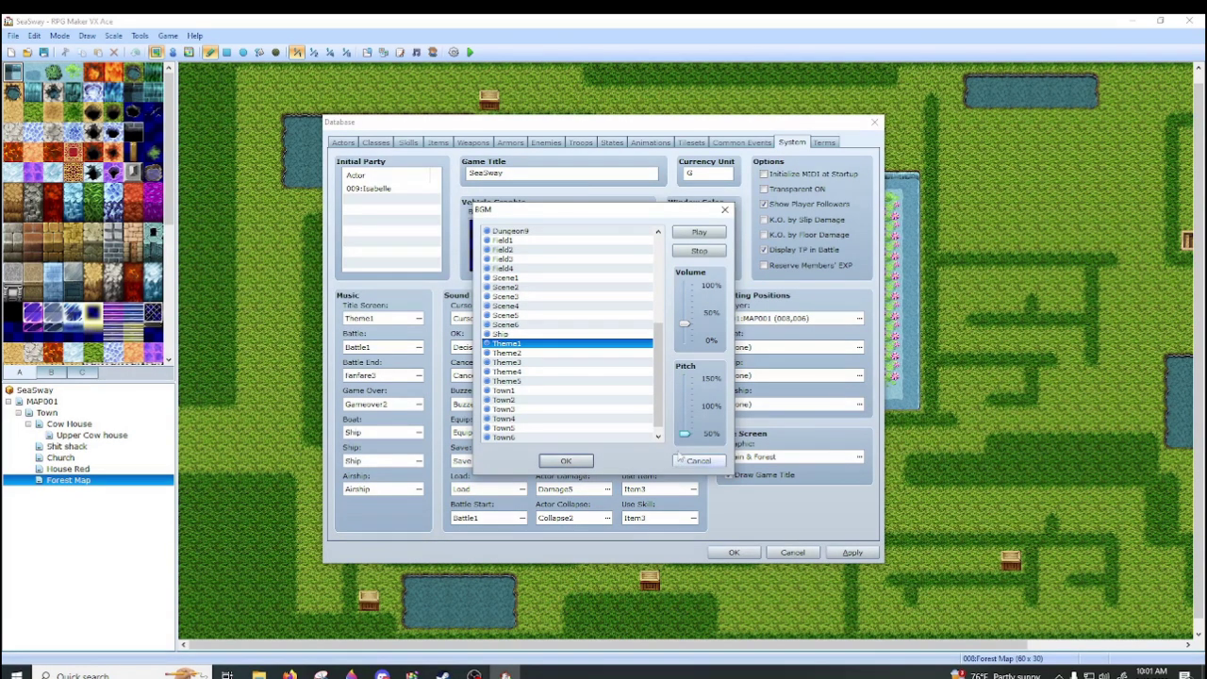
left_click(699, 233)
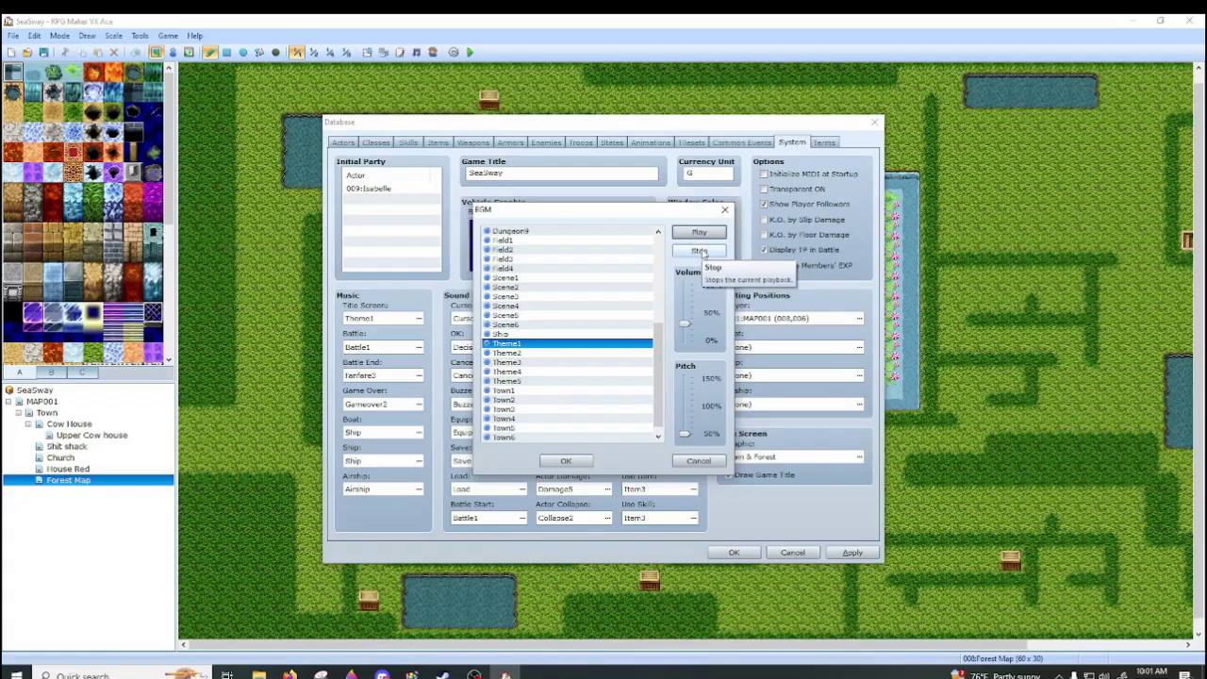
left_click(700, 251)
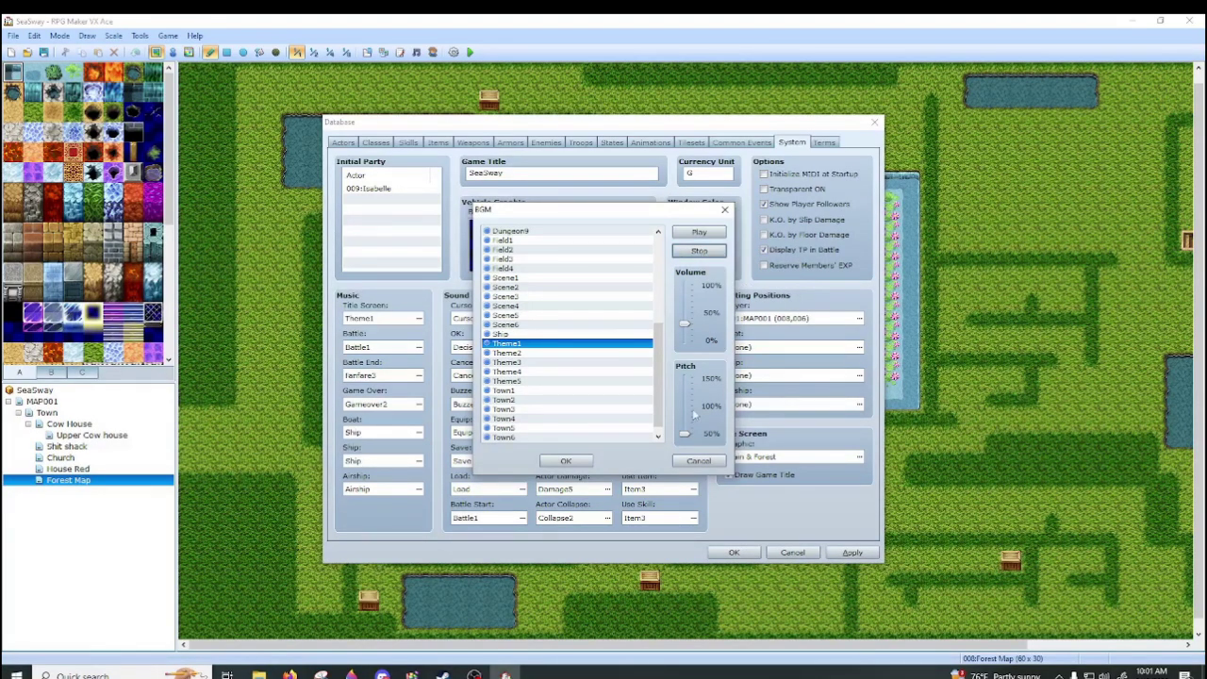
left_click_drag(685, 436, 689, 412)
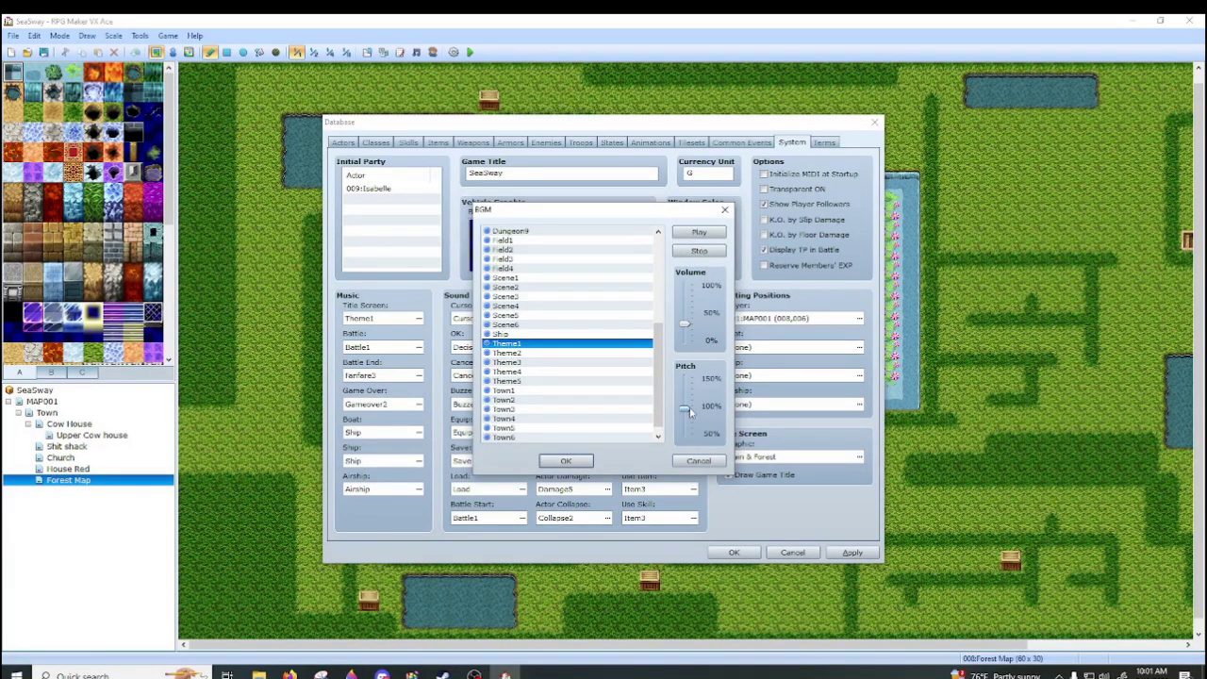
left_click(707, 232)
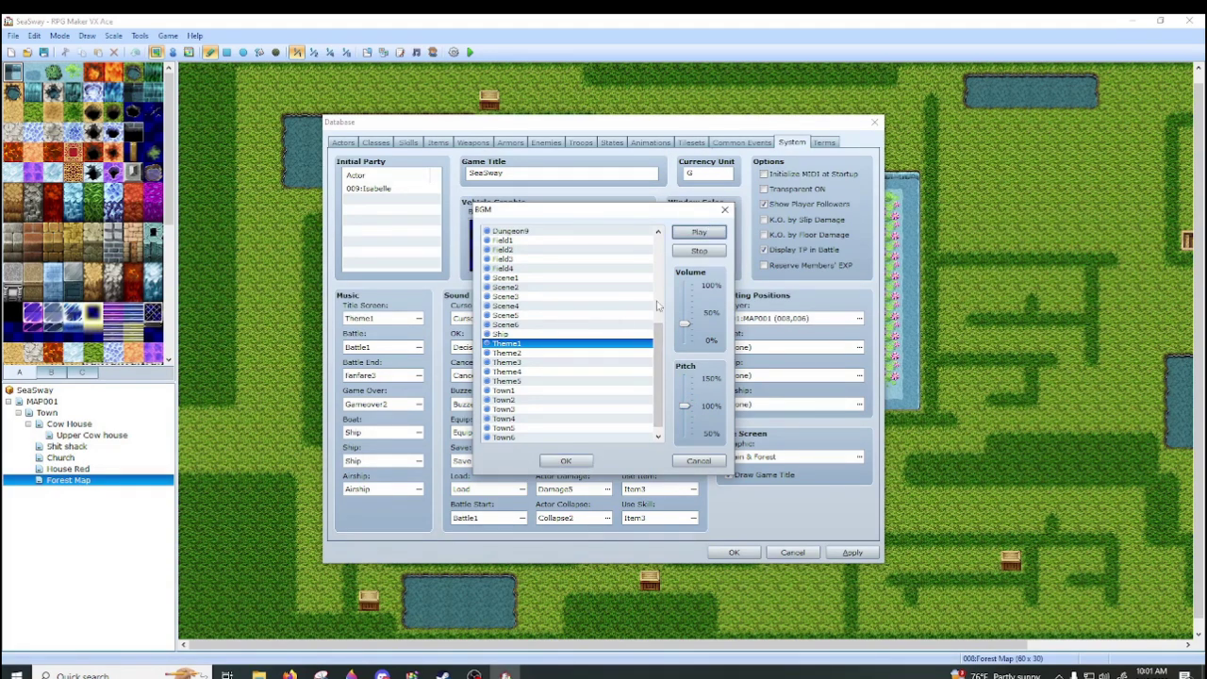
left_click(702, 253)
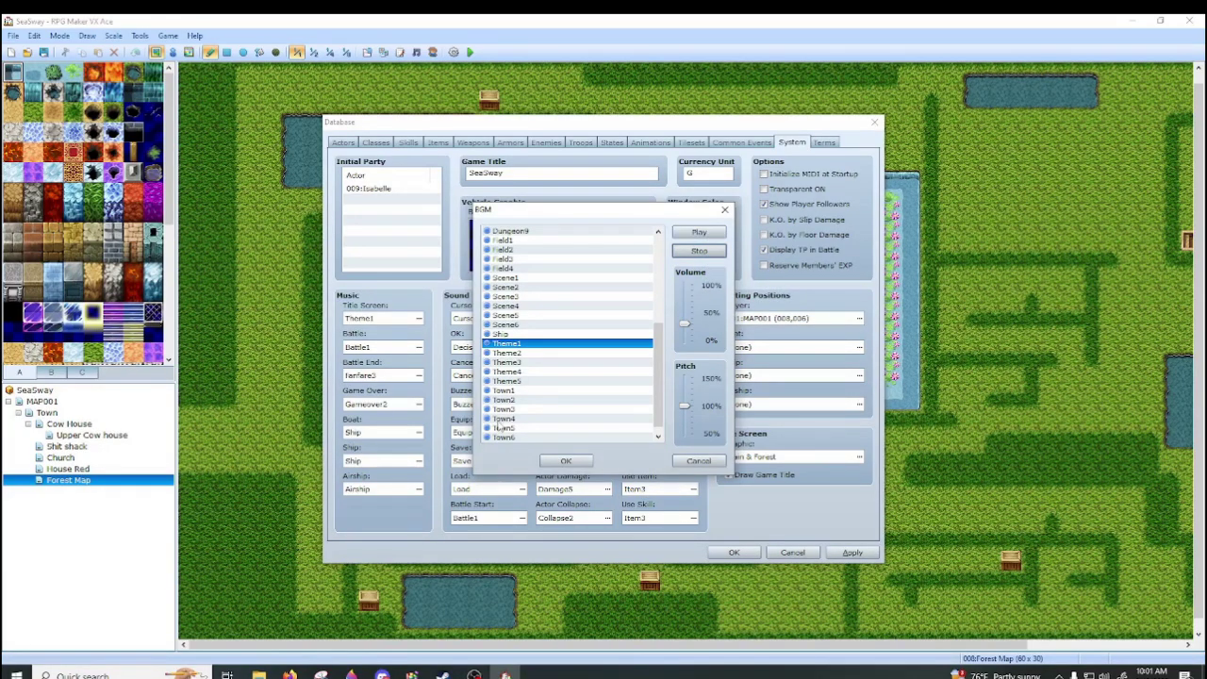
- Listen to Theme4 and Theme5 as alternative title screen music, then close the selection without applying either
left_click(556, 353)
left_click(535, 363)
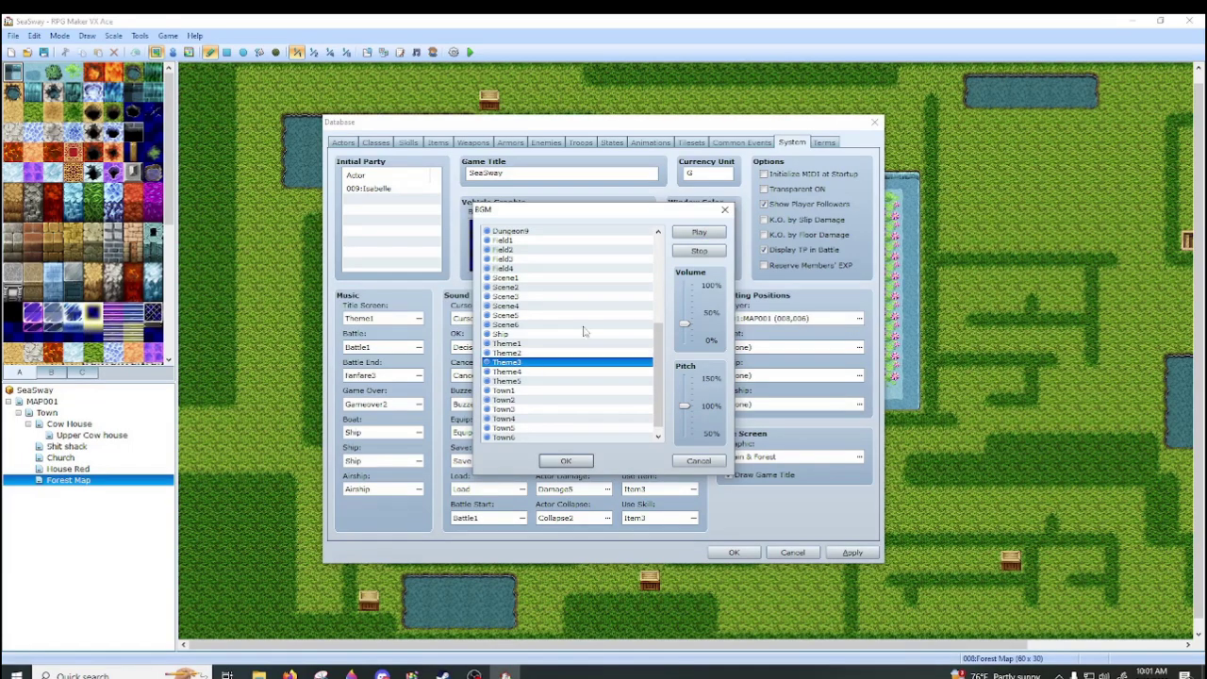
left_click(558, 373)
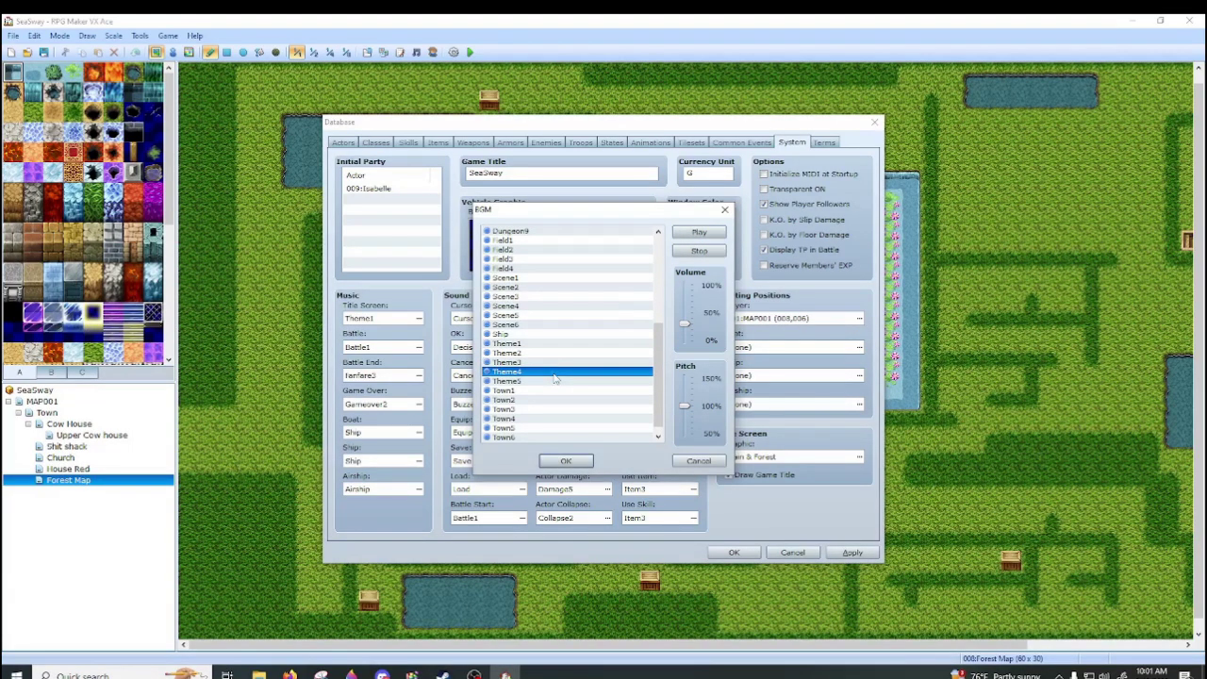
left_click(681, 237)
left_click(528, 381)
left_click(693, 234)
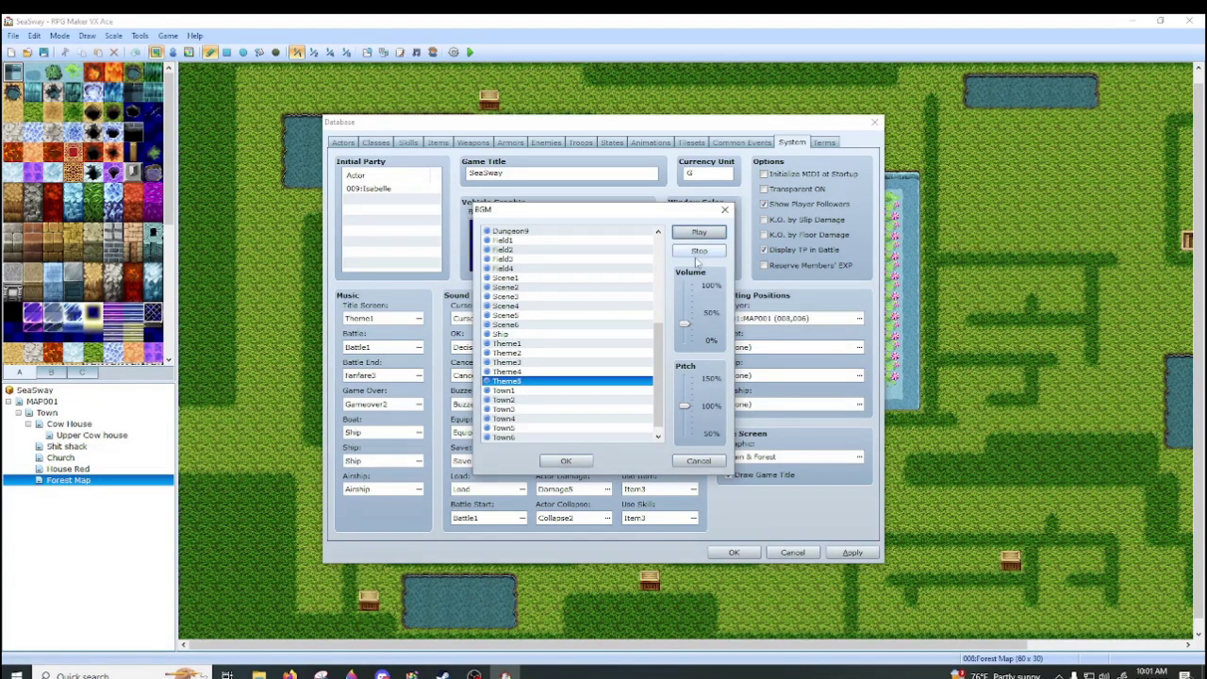
left_click(698, 251)
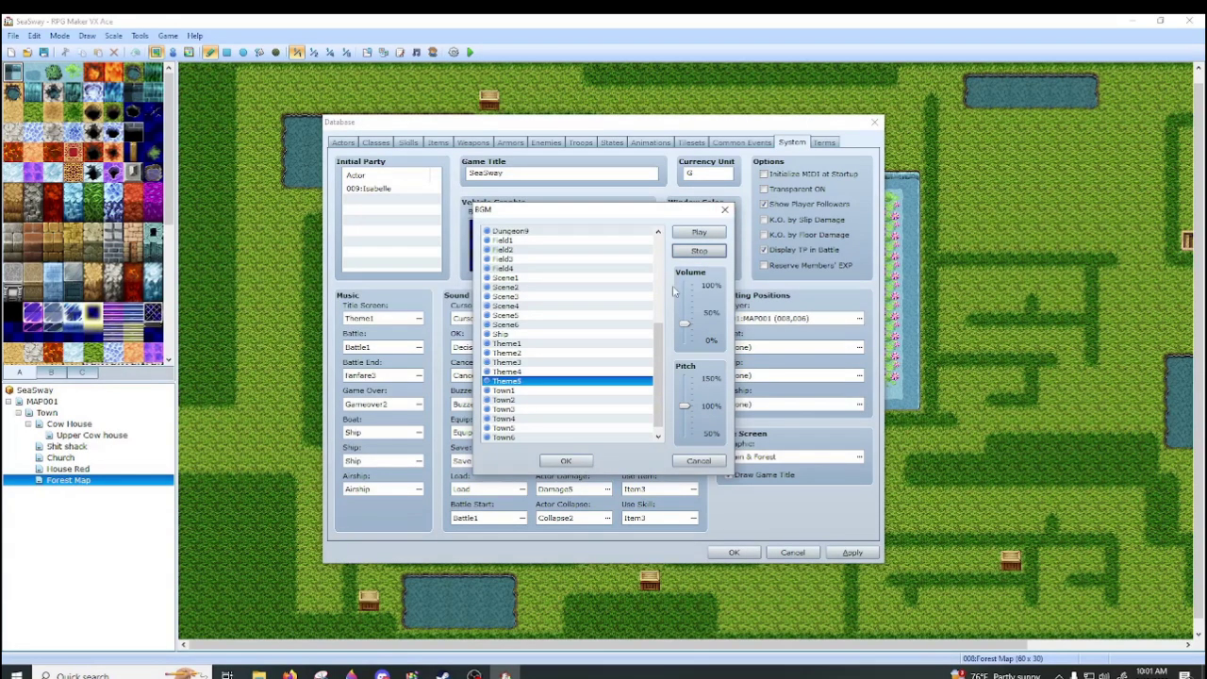
left_click(724, 209)
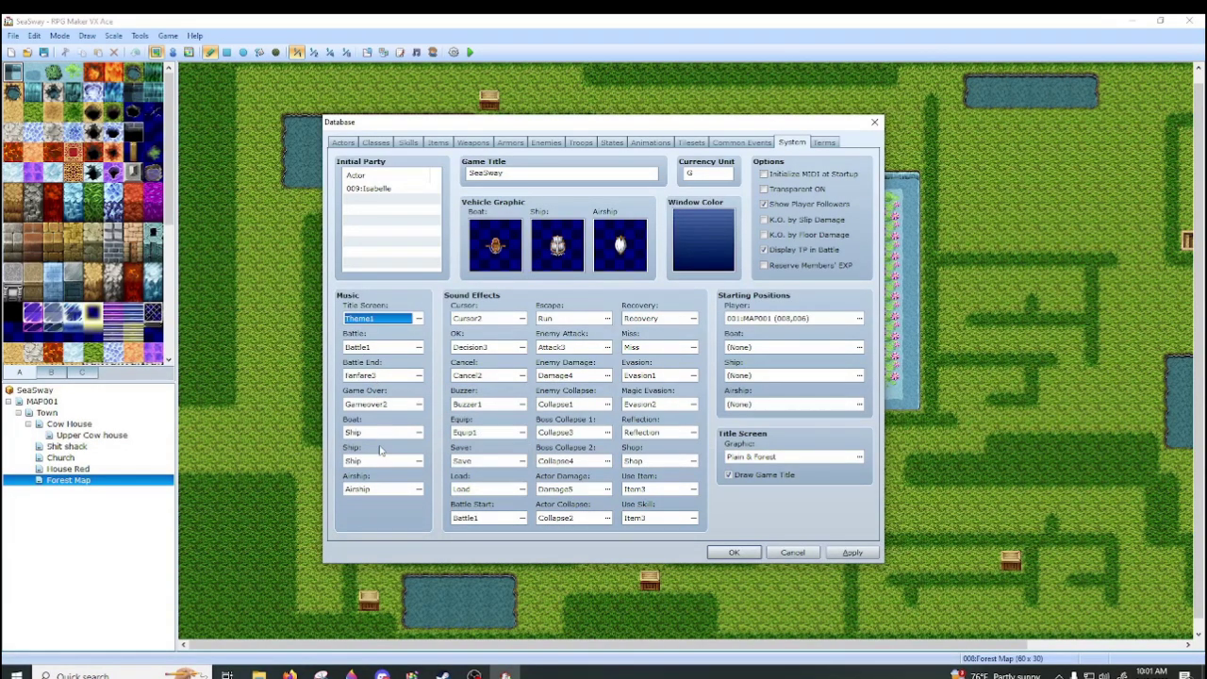
- Play and stop the Ship track in the Boat music selection, close it, and view the Ship music selection without changing it
left_click(418, 432)
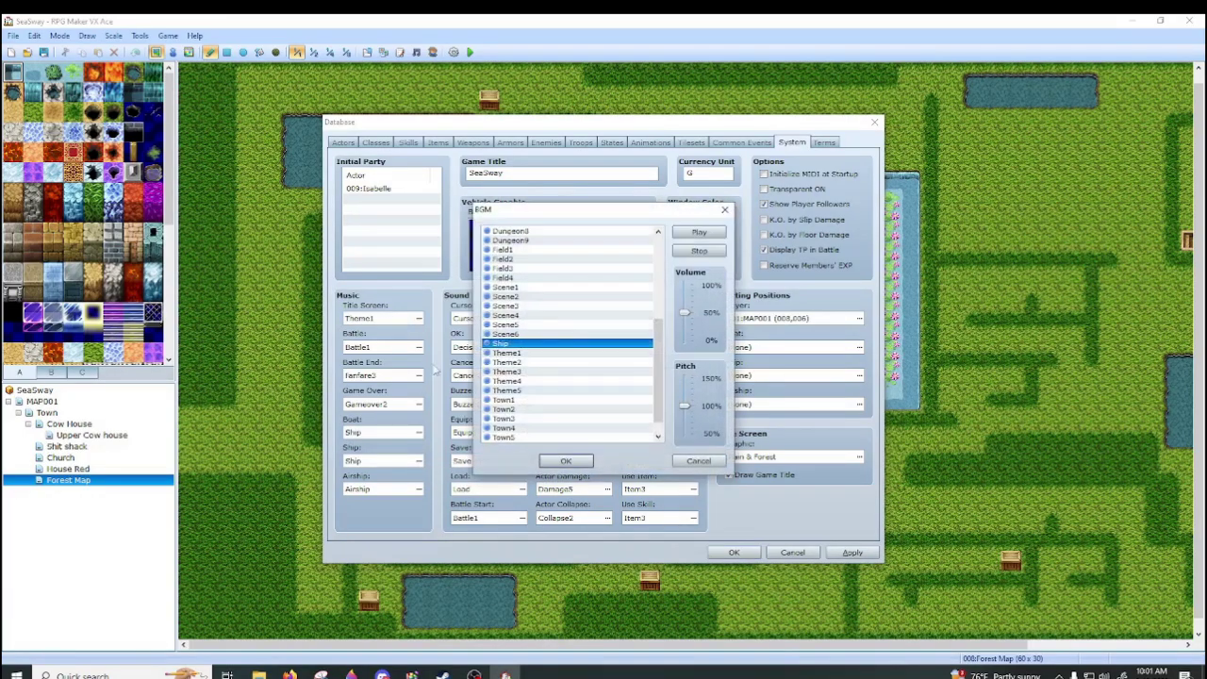
left_click(699, 233)
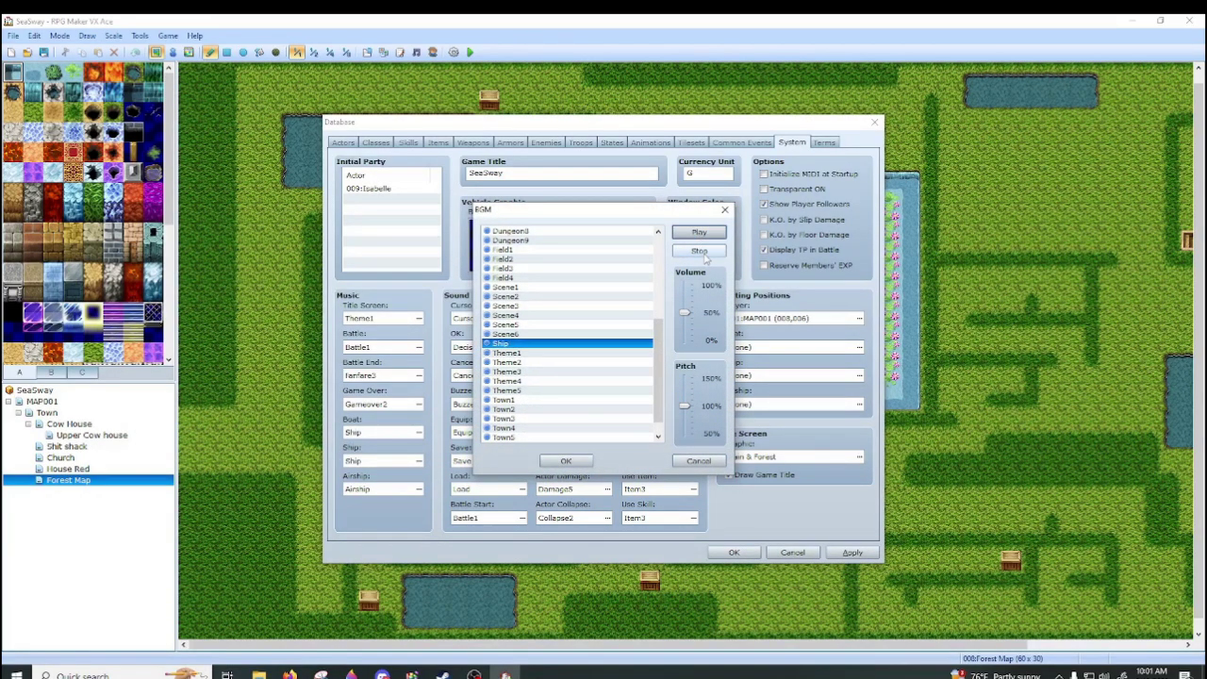
left_click(699, 251)
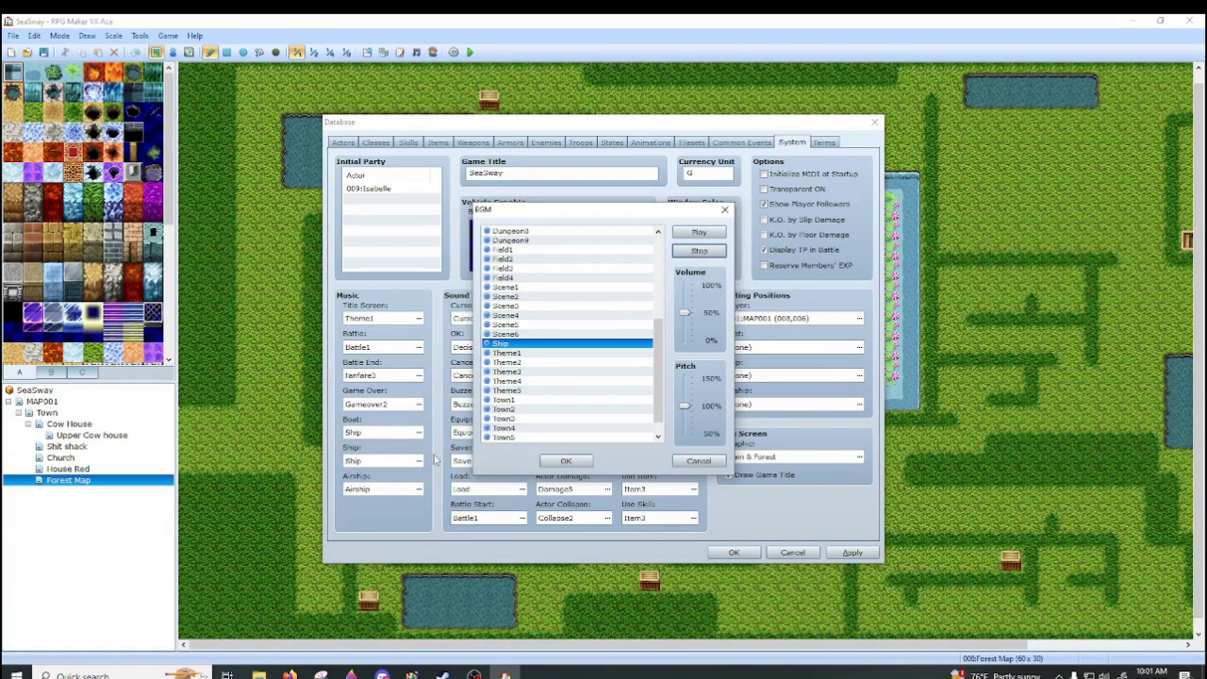
left_click(724, 209)
left_click(418, 460)
left_click(724, 209)
- Play a sample of the Airship track in the Airship music selection, stop it and close the selection
left_click(417, 488)
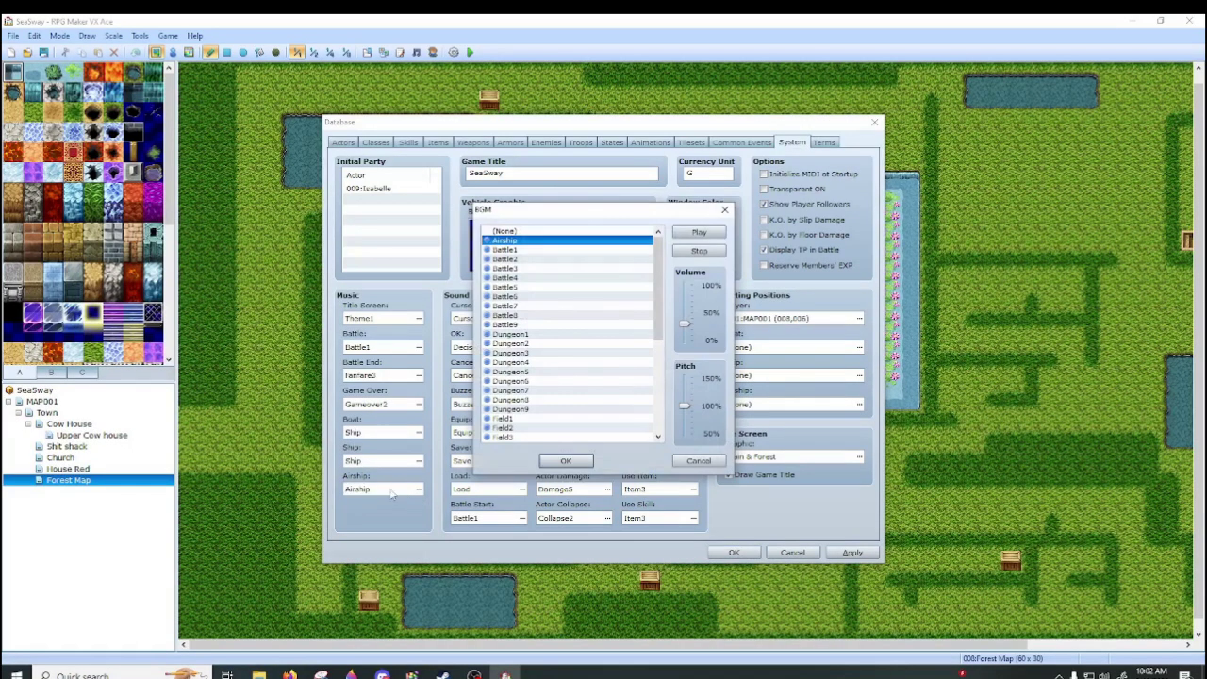
left_click(692, 234)
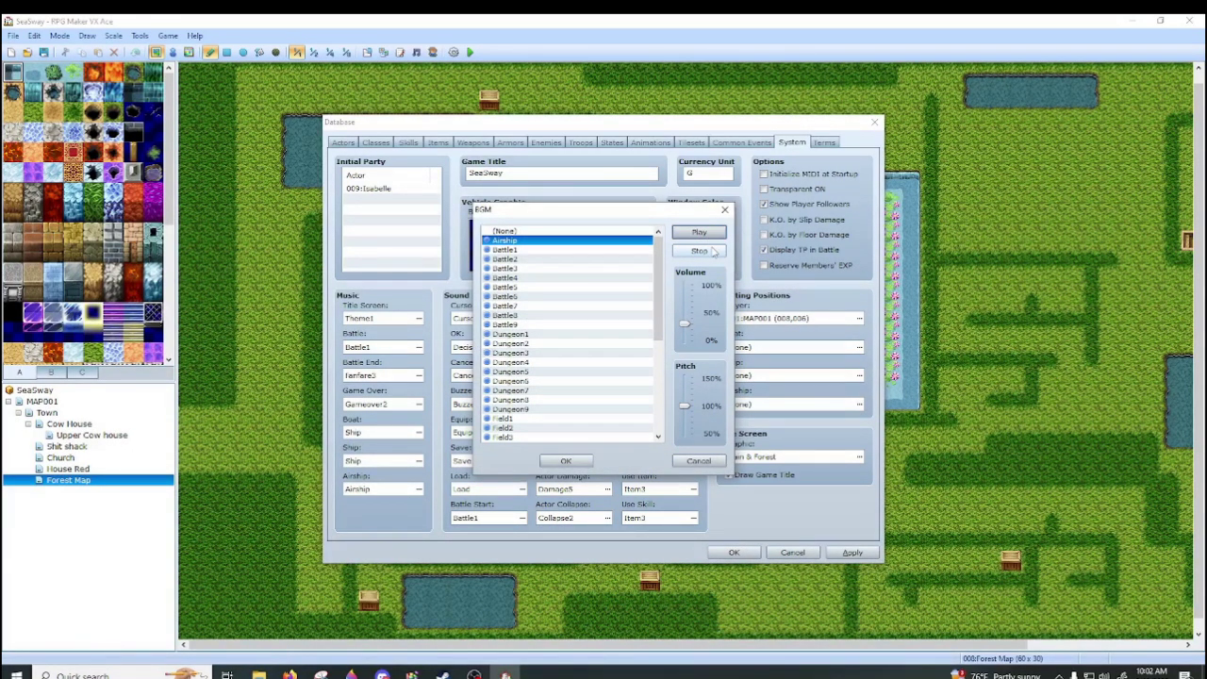
left_click(714, 252)
left_click(725, 211)
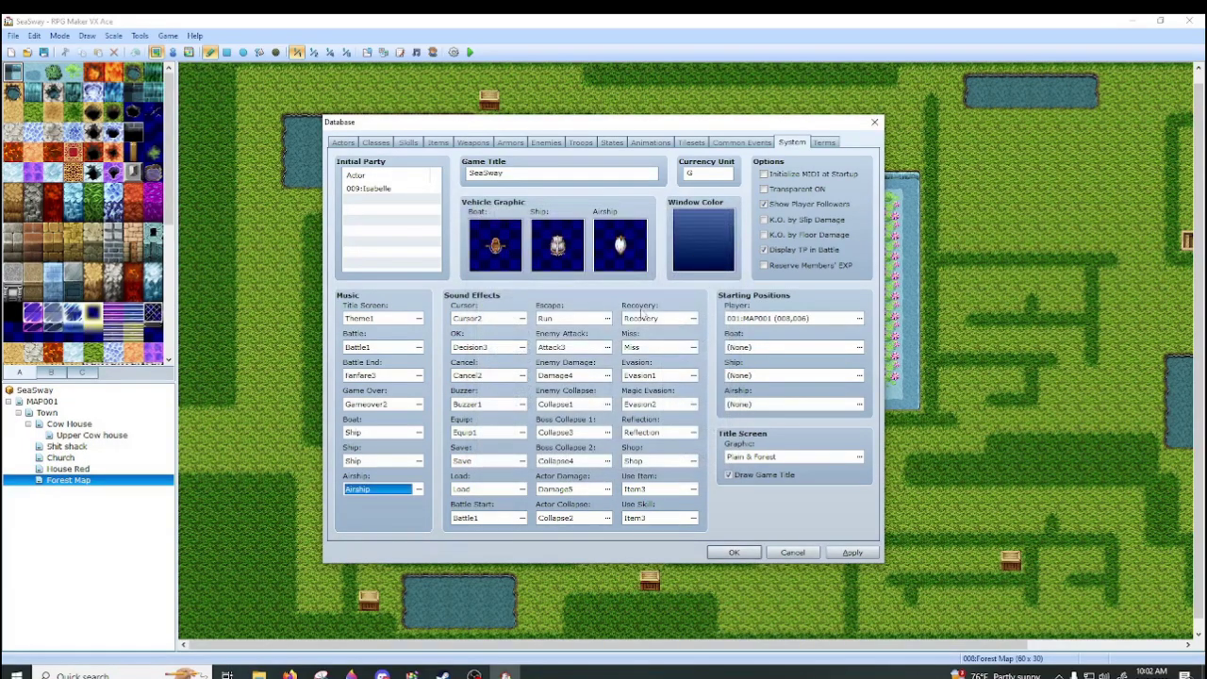
- Try Cursor1 and Cursor2 for the Cursor sound effect, then cancel the selection
double_click(488, 320)
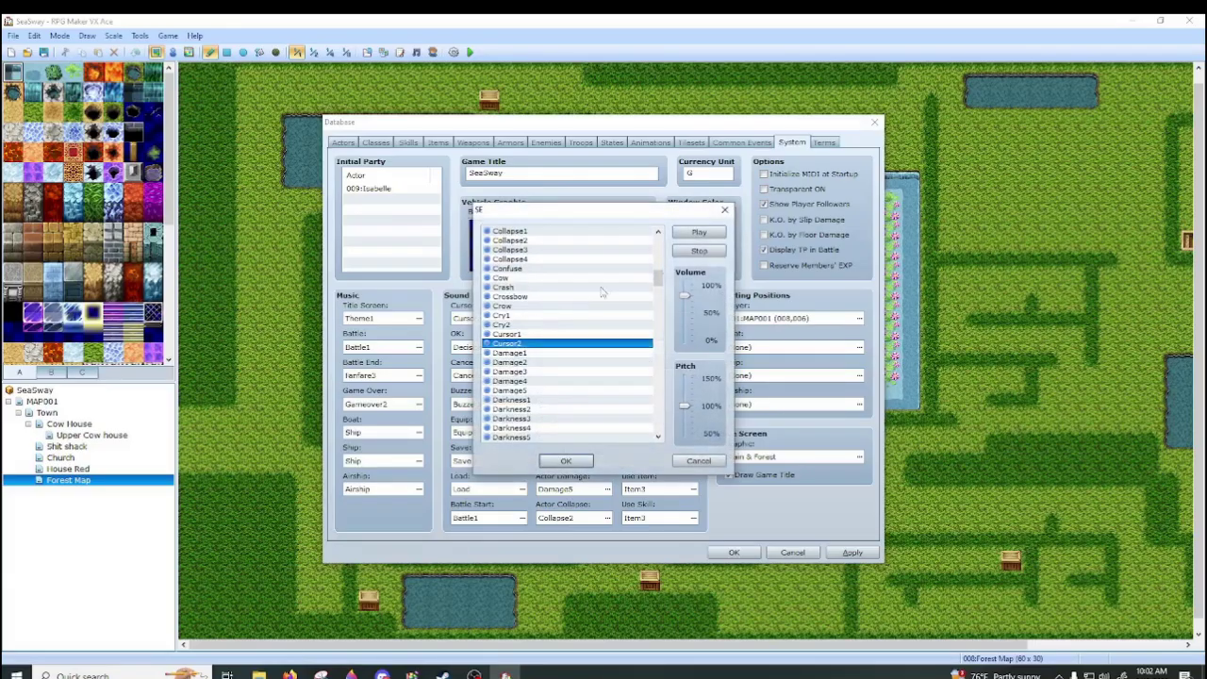
left_click(533, 334)
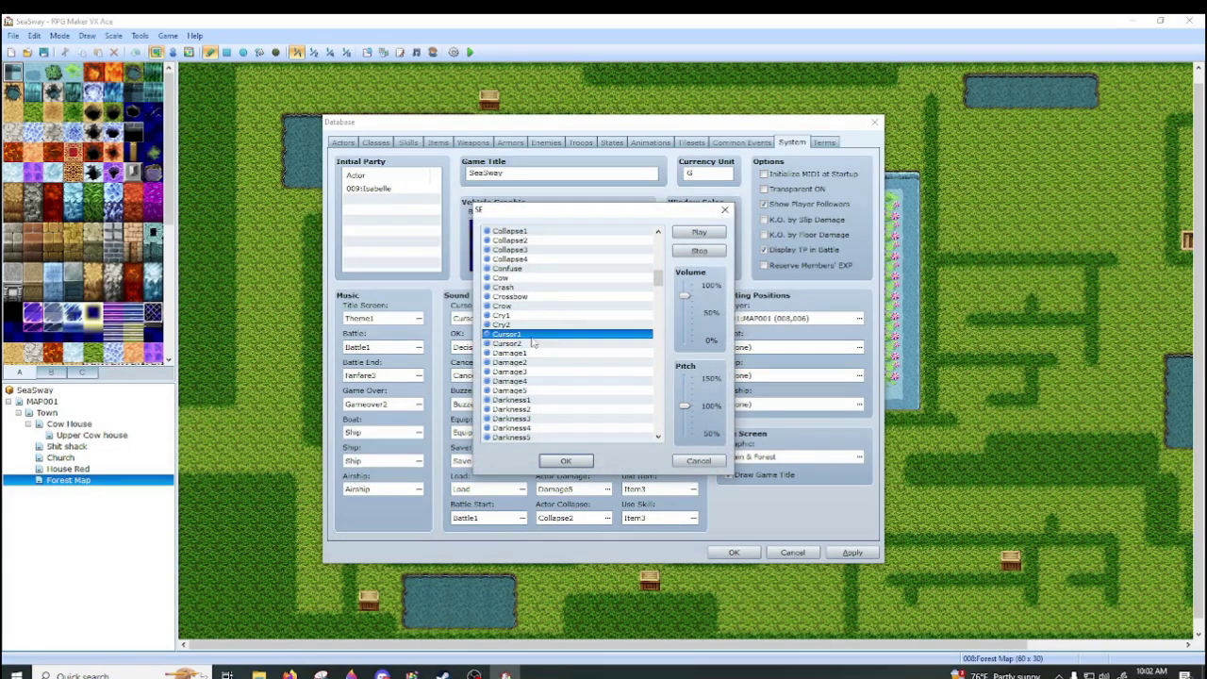
left_click(696, 232)
left_click(531, 345)
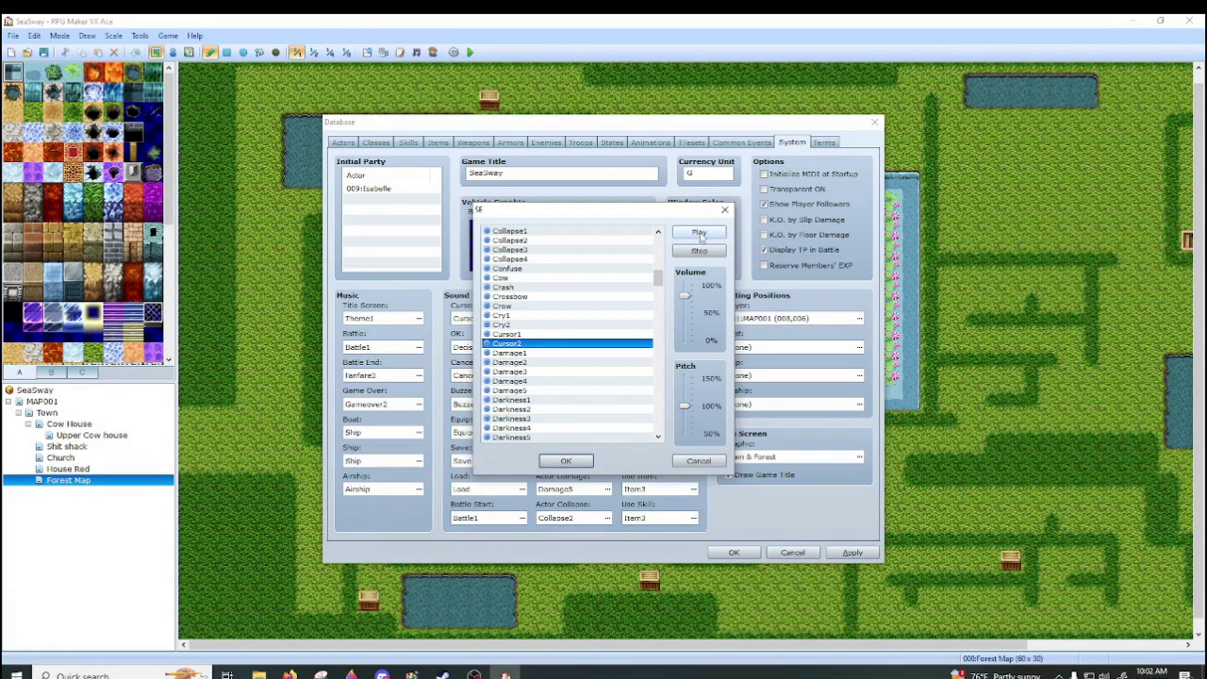
left_click(698, 460)
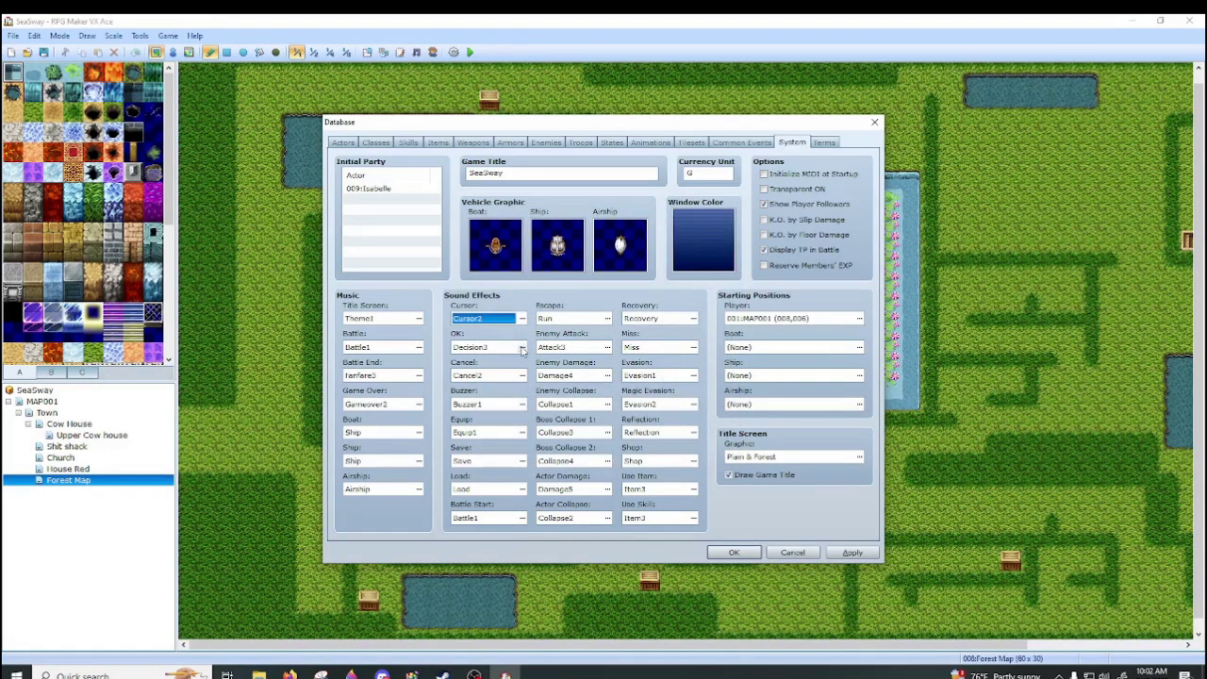
- Listen to Decision1 and Decision2 as alternative OK sound effects, then close the selection without applying either
left_click(521, 347)
left_click(525, 325)
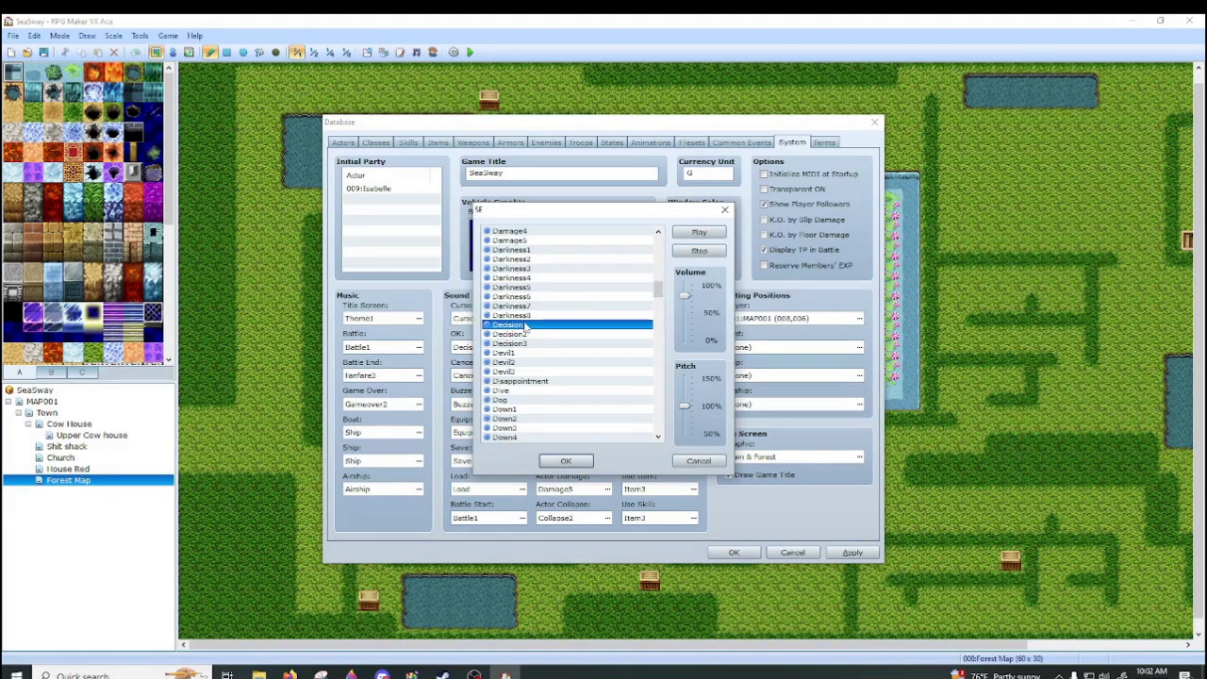
left_click(699, 232)
left_click(551, 335)
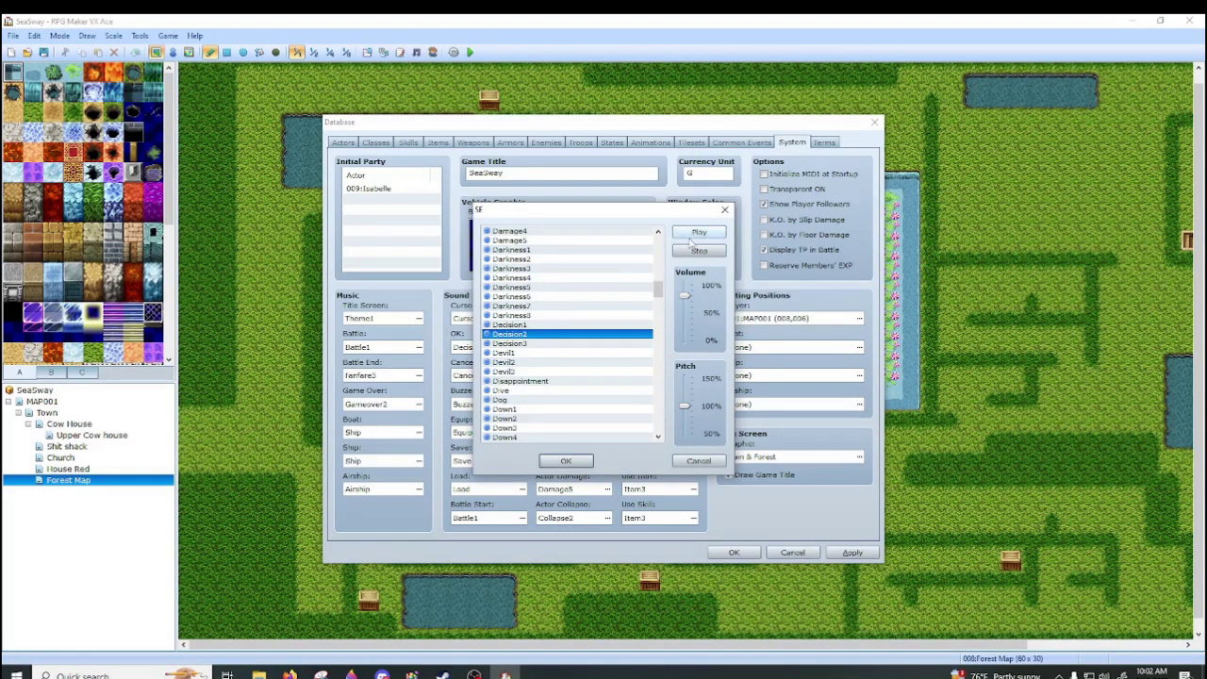
left_click(690, 237)
left_click(724, 208)
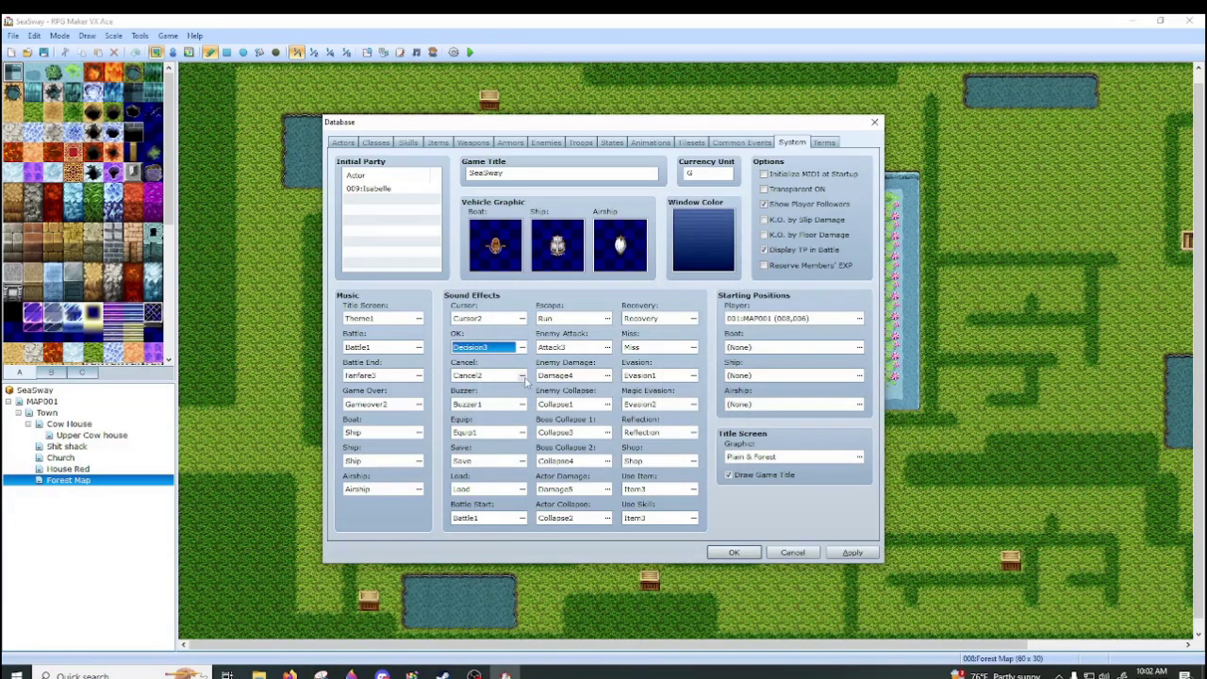
- Listen to Cancel1 as an alternative Cancel sound effect and close the selection without applying it
left_click(522, 375)
left_click(559, 334)
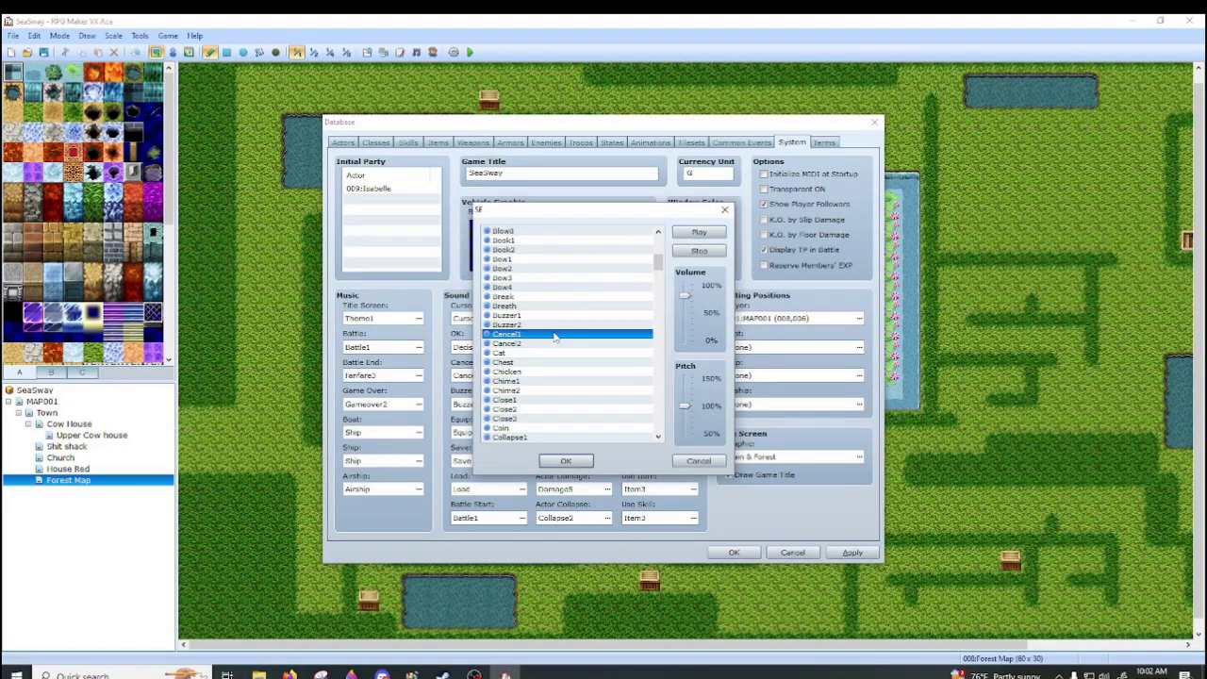
left_click(698, 232)
left_click(725, 210)
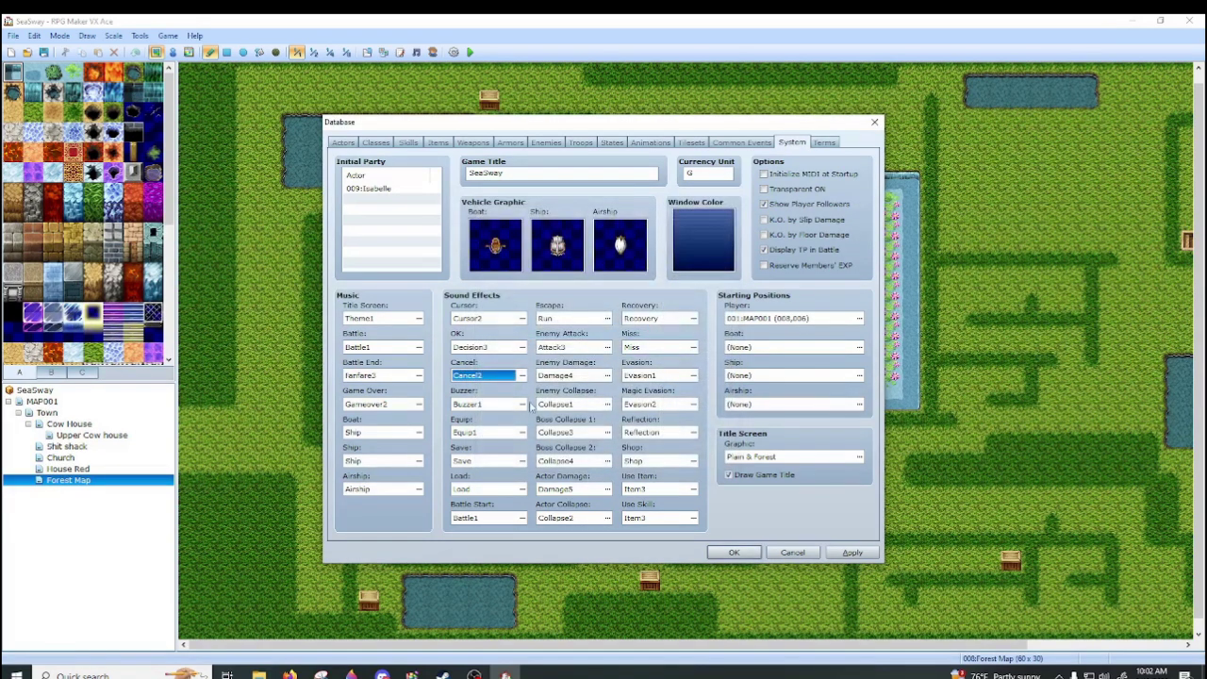
- Listen to Buzzer1 and Buzzer2 for the Buzzer sound effect, closing the selection without applying a change
left_click(521, 404)
left_click(704, 235)
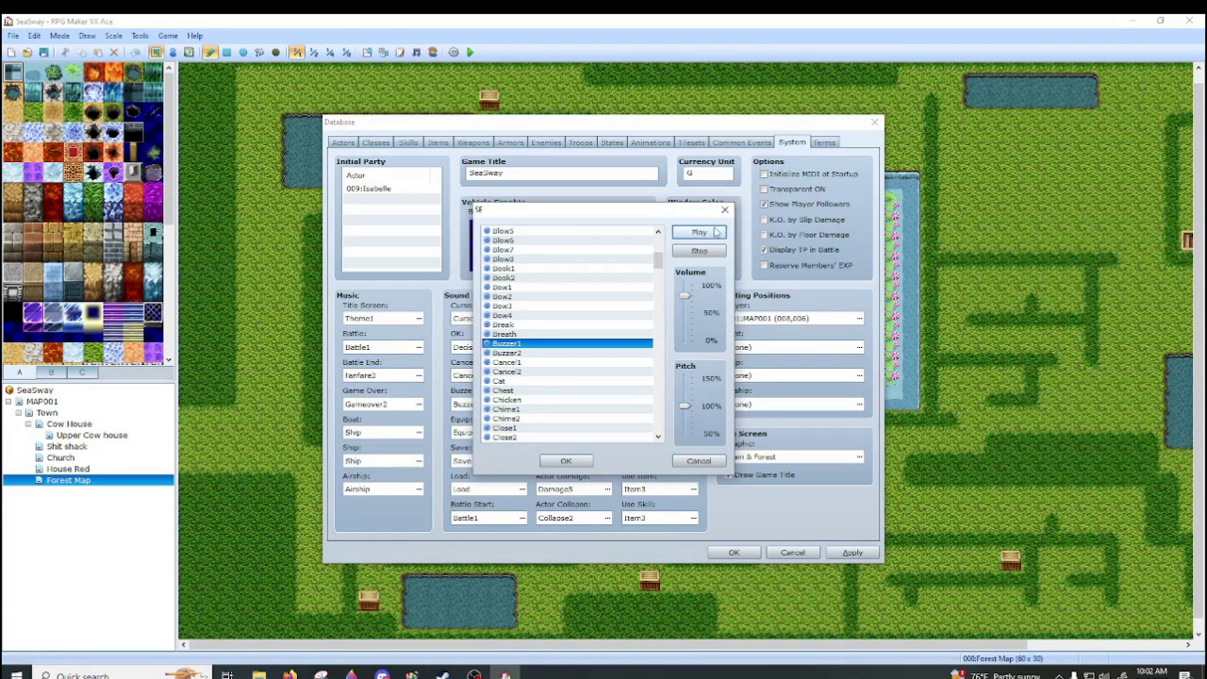
left_click(725, 210)
key("Tab")
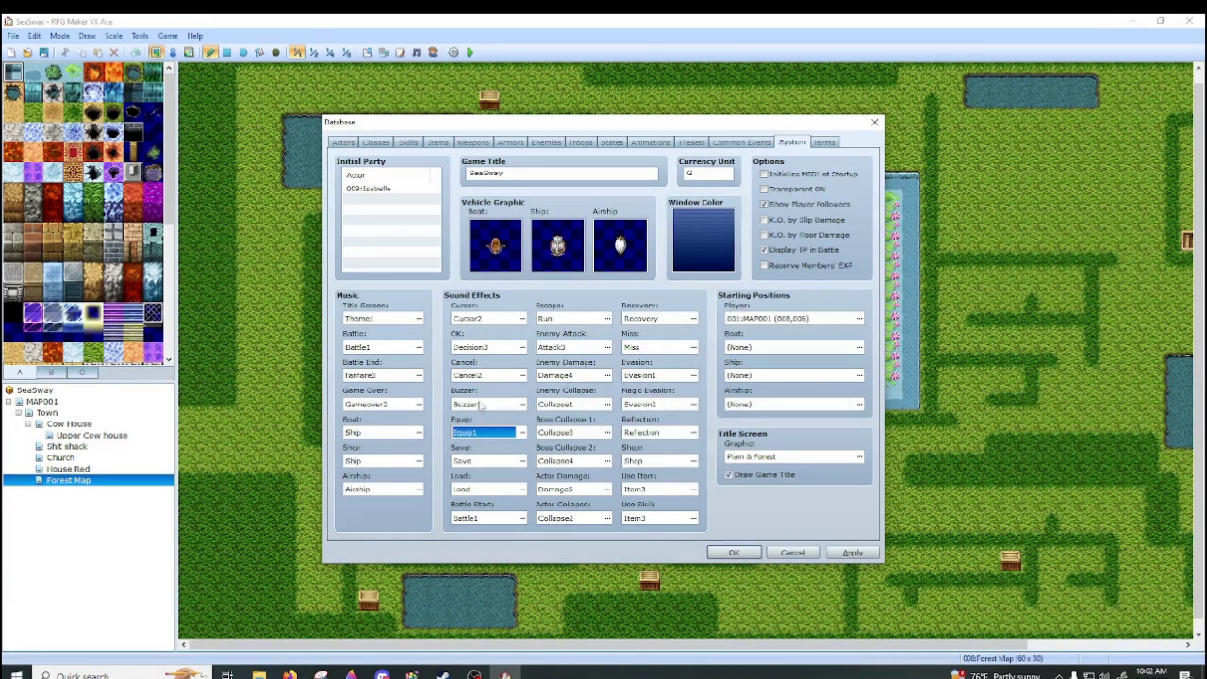
left_click(521, 403)
left_click(528, 353)
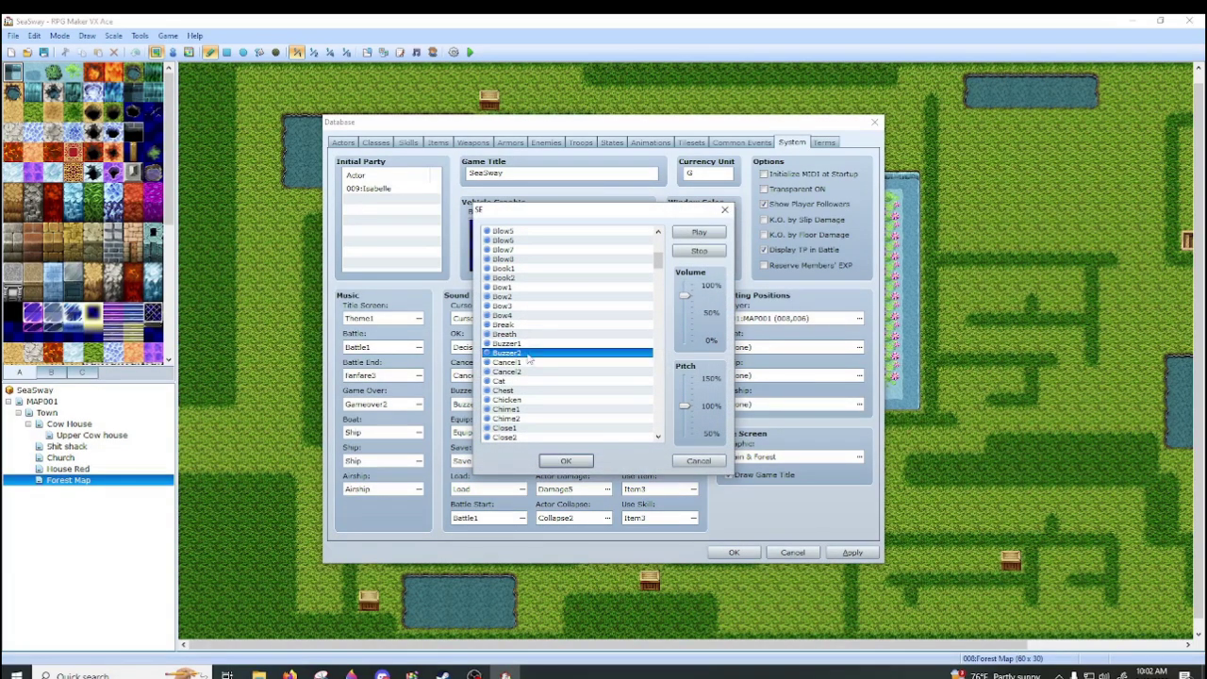
left_click(696, 233)
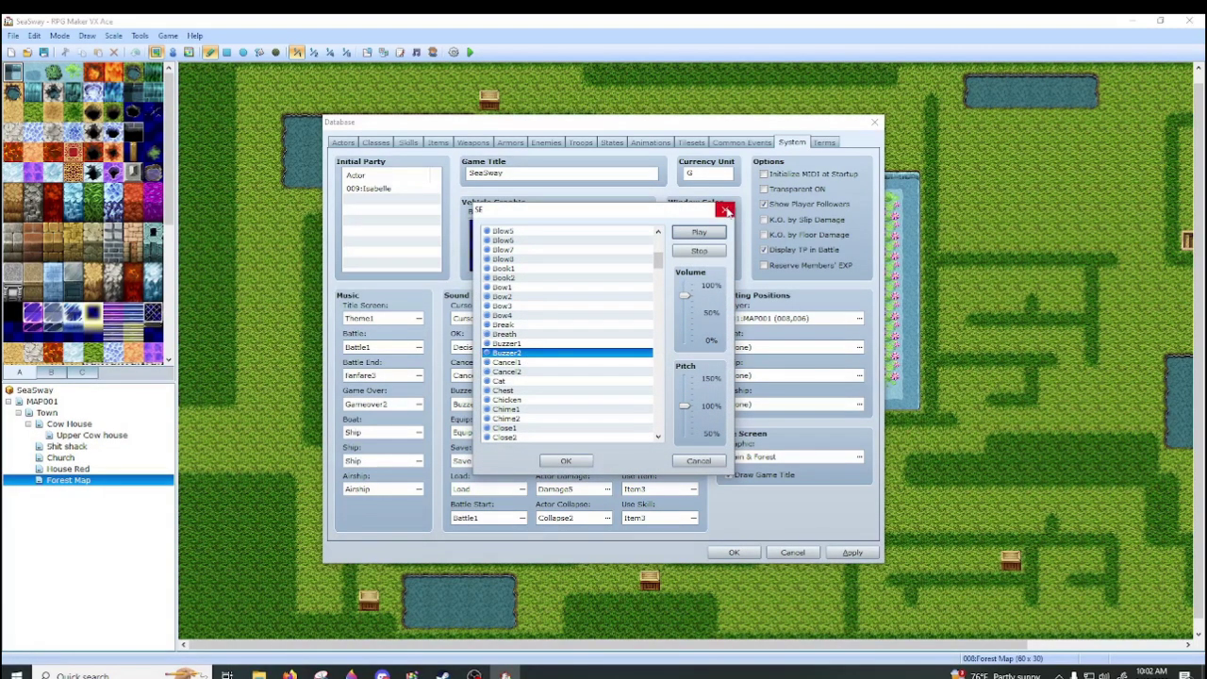
left_click(725, 209)
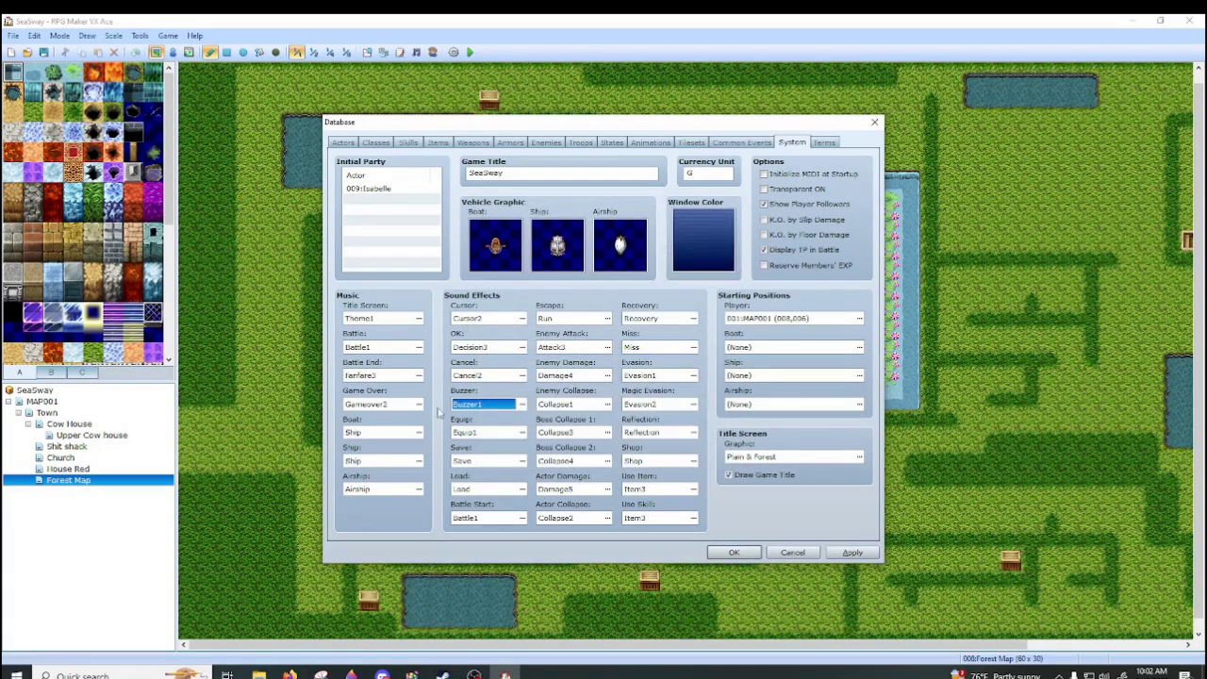
- Try Equip2, Equip3 and Equip1 for the Equip sound effect, then close the selection without applying a change
left_click(524, 433)
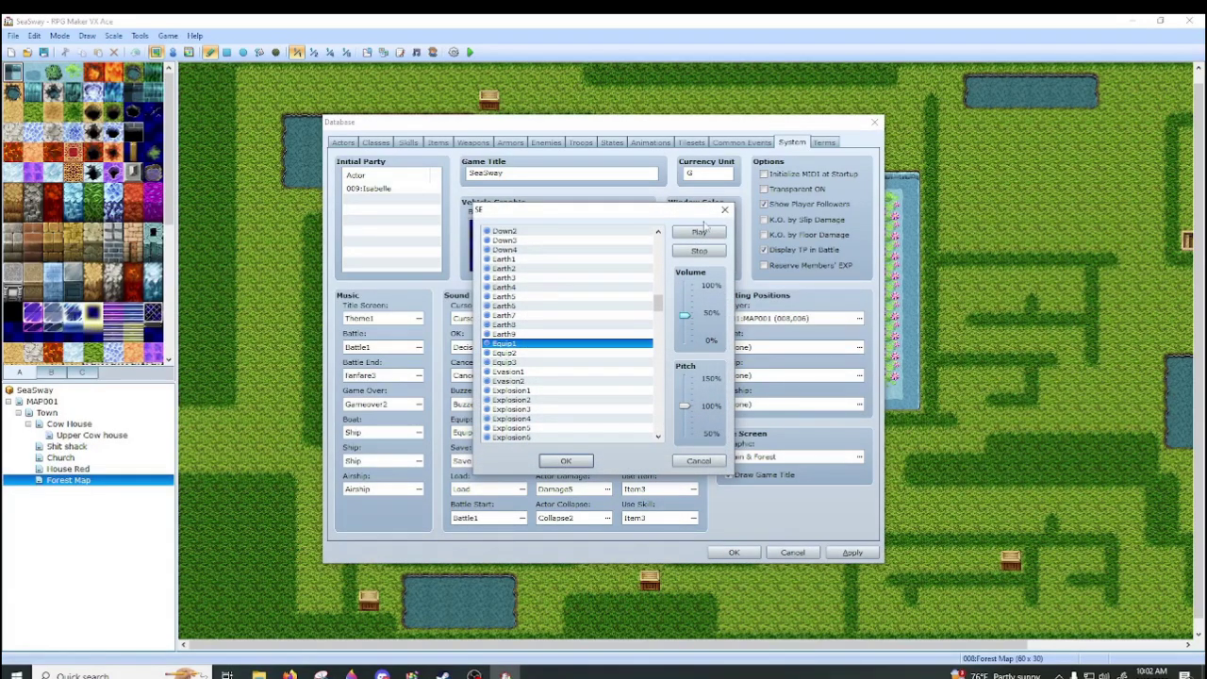
left_click(543, 354)
left_click(679, 236)
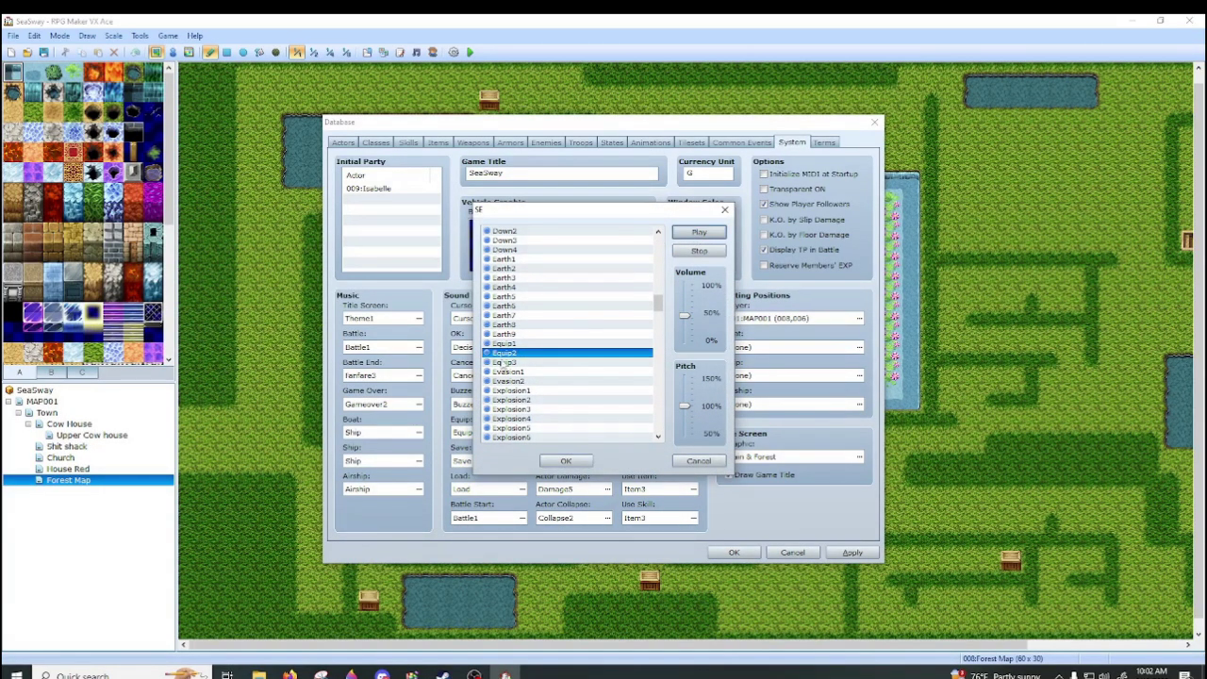
left_click(509, 362)
left_click(523, 343)
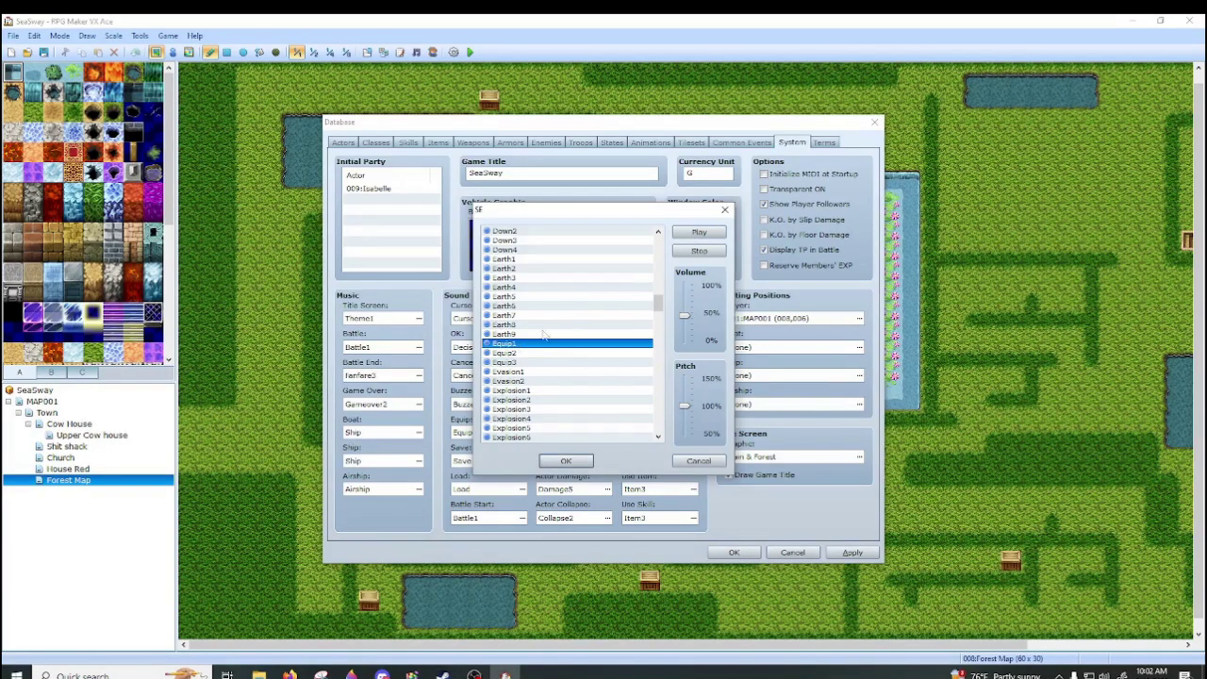
left_click(699, 232)
left_click(724, 211)
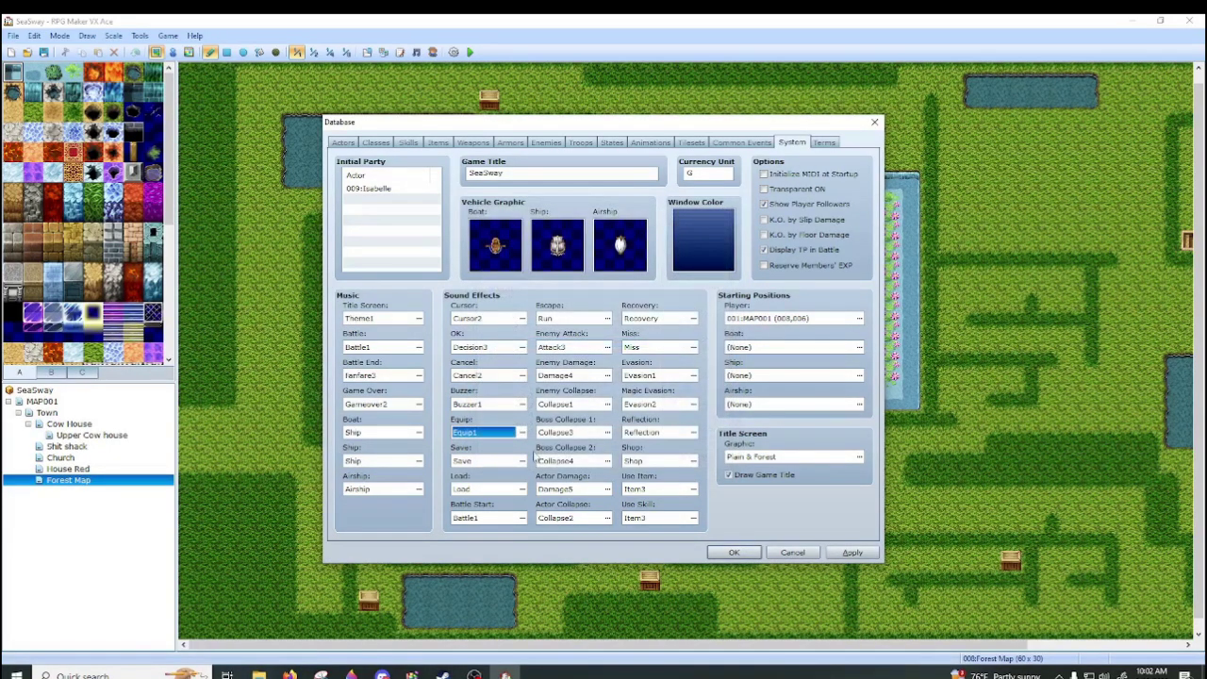
- Lower the preview volume to 50%, listen to Sheep and Save for the Save sound effect, and close the selection without applying
left_click(518, 462)
left_click(521, 461)
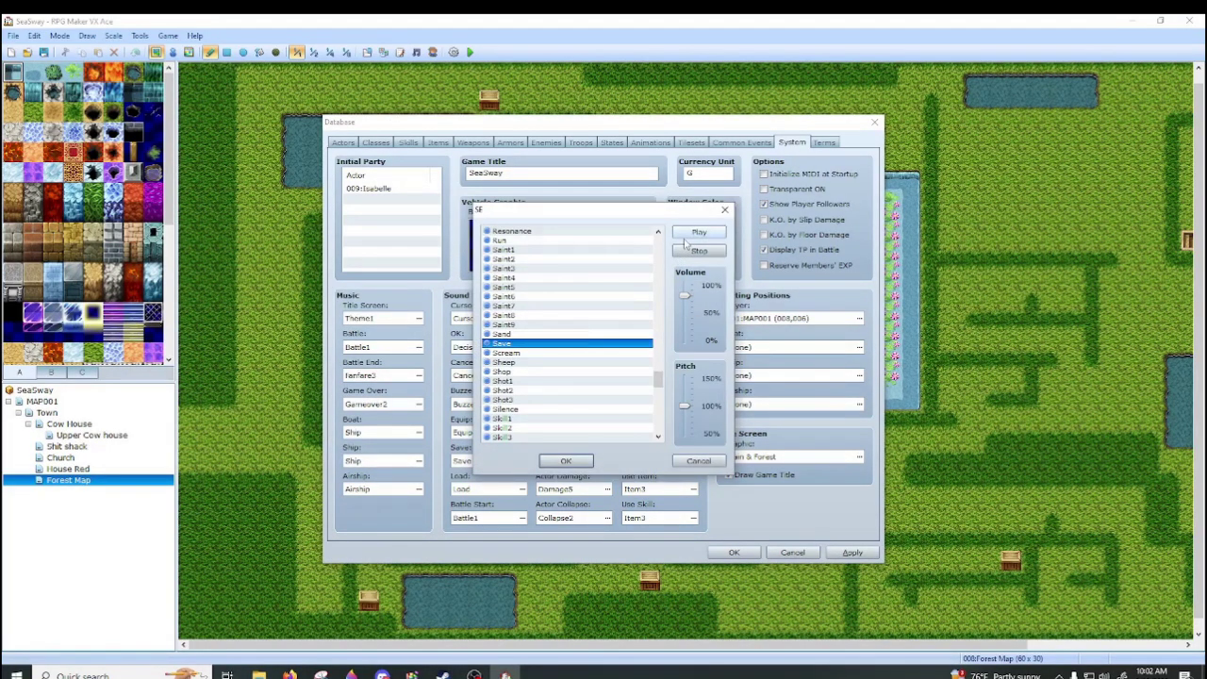
left_click_drag(682, 309, 685, 317)
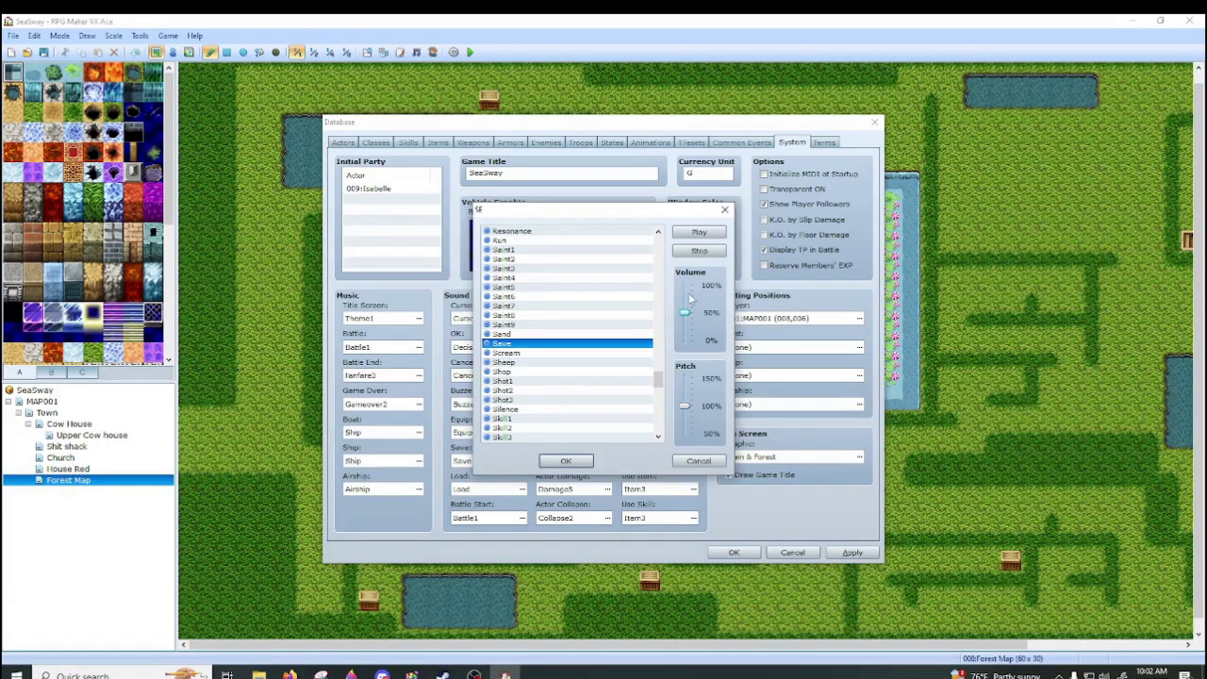
left_click(543, 362)
left_click(697, 233)
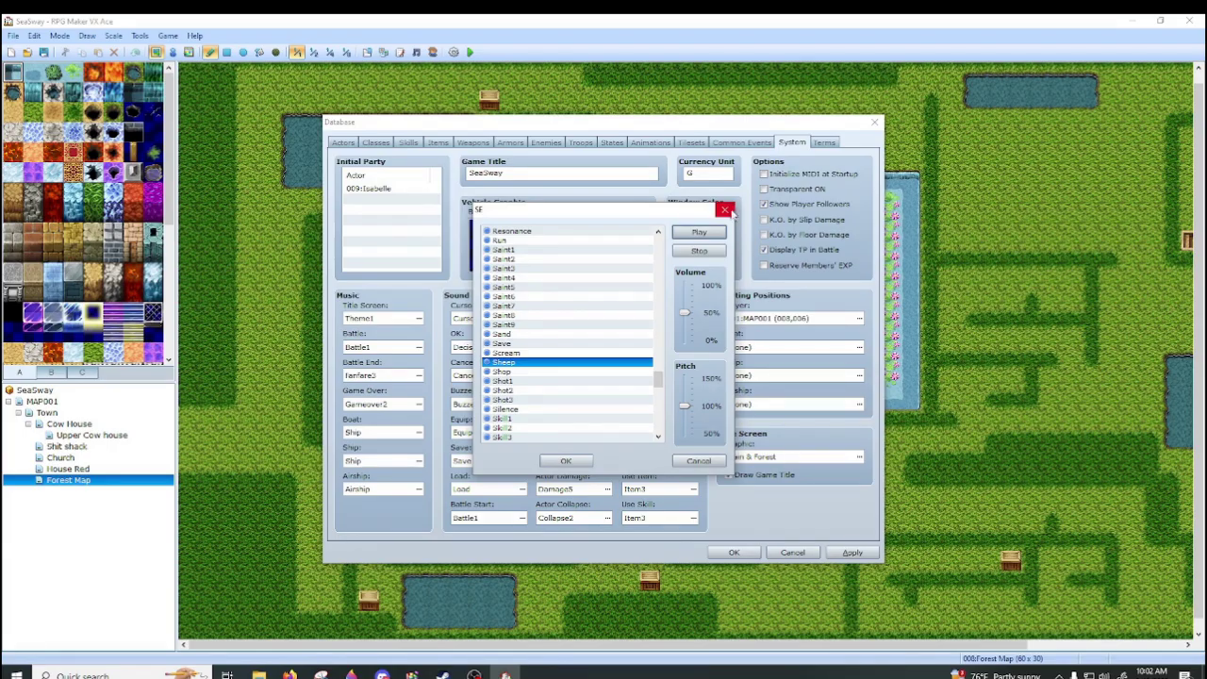
left_click(512, 345)
left_click(698, 232)
left_click(725, 211)
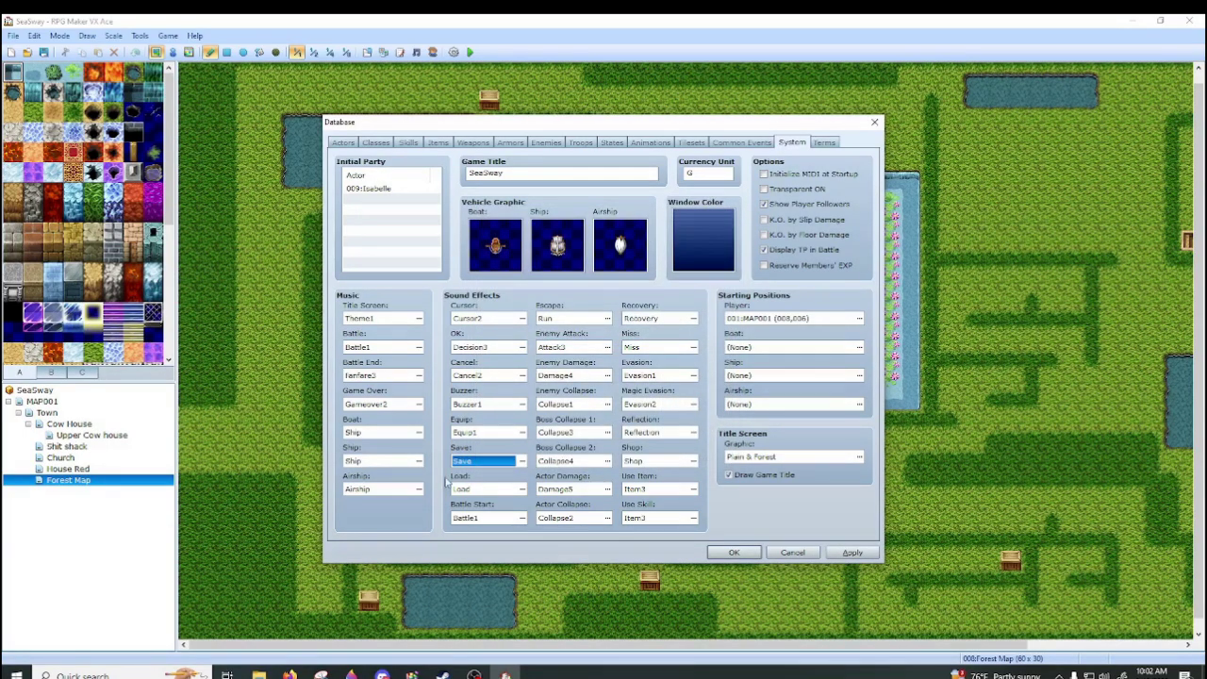
- Listen to the Load sound effect with its volume lowered to 50%, then close the selection without applying
left_click(522, 489)
left_click_drag(684, 295, 686, 312)
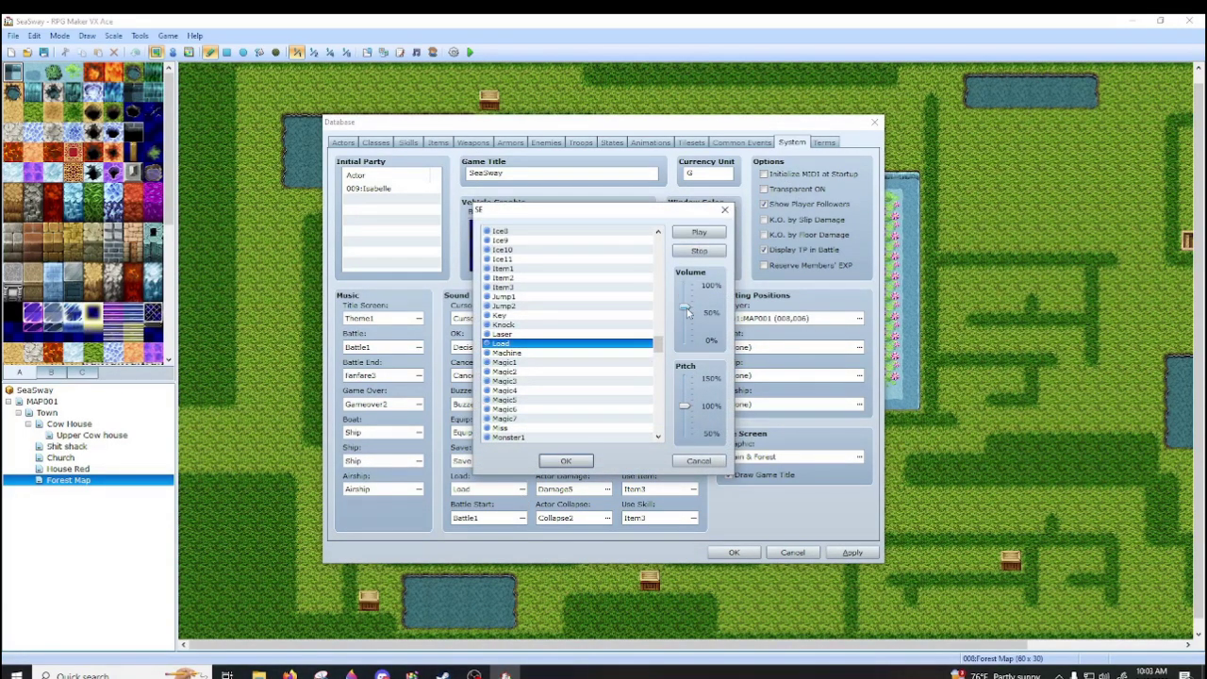
left_click(698, 231)
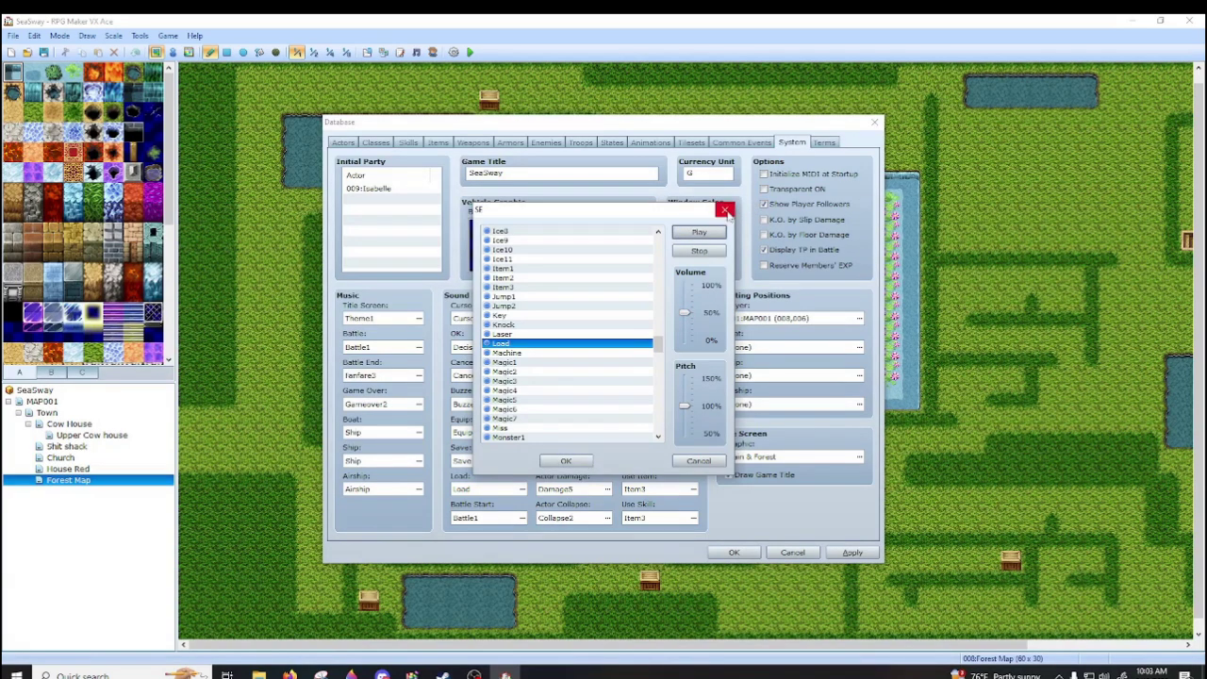
left_click(725, 210)
- Listen to Battle1, Battle2 and Battle3 for Battle Start with the volume just below 50%, then close the selection without applying
left_click(521, 518)
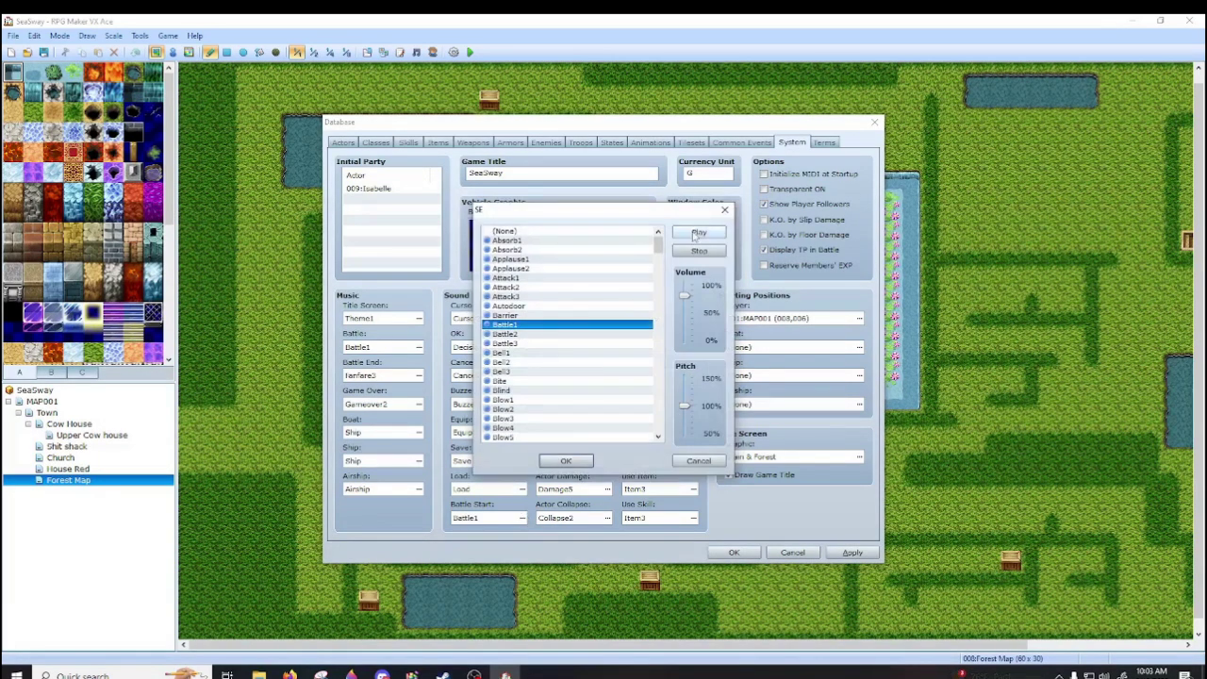
left_click_drag(685, 299, 687, 321)
left_click(699, 232)
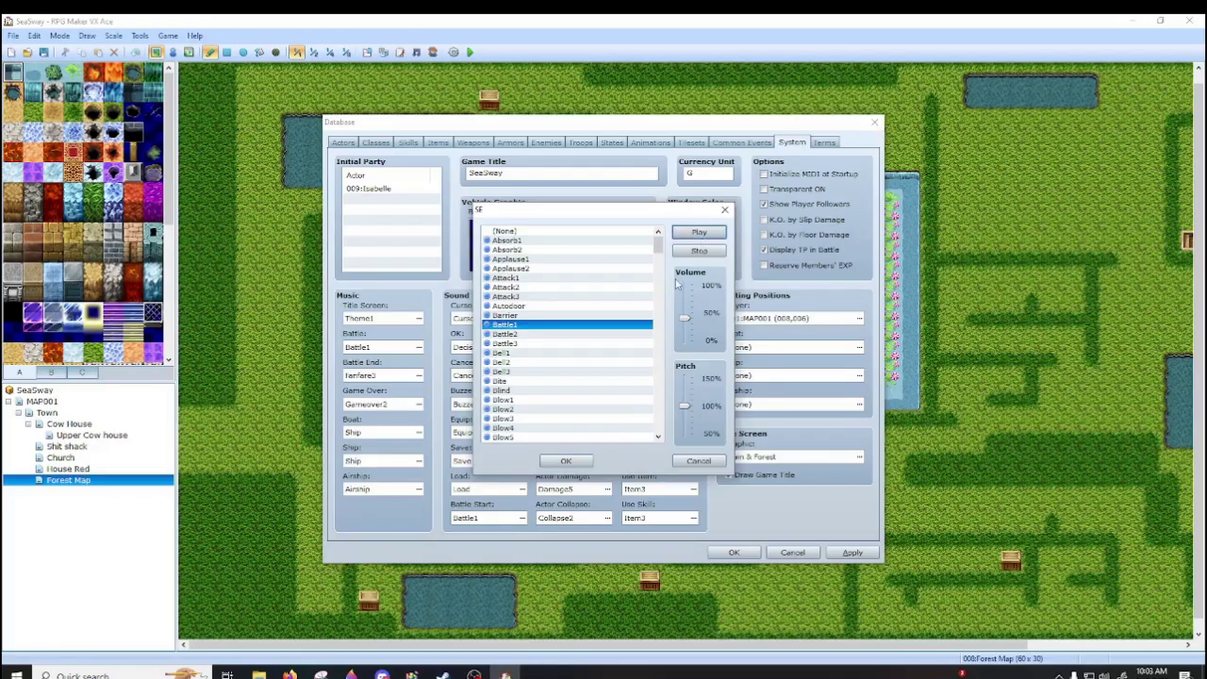
left_click(529, 334)
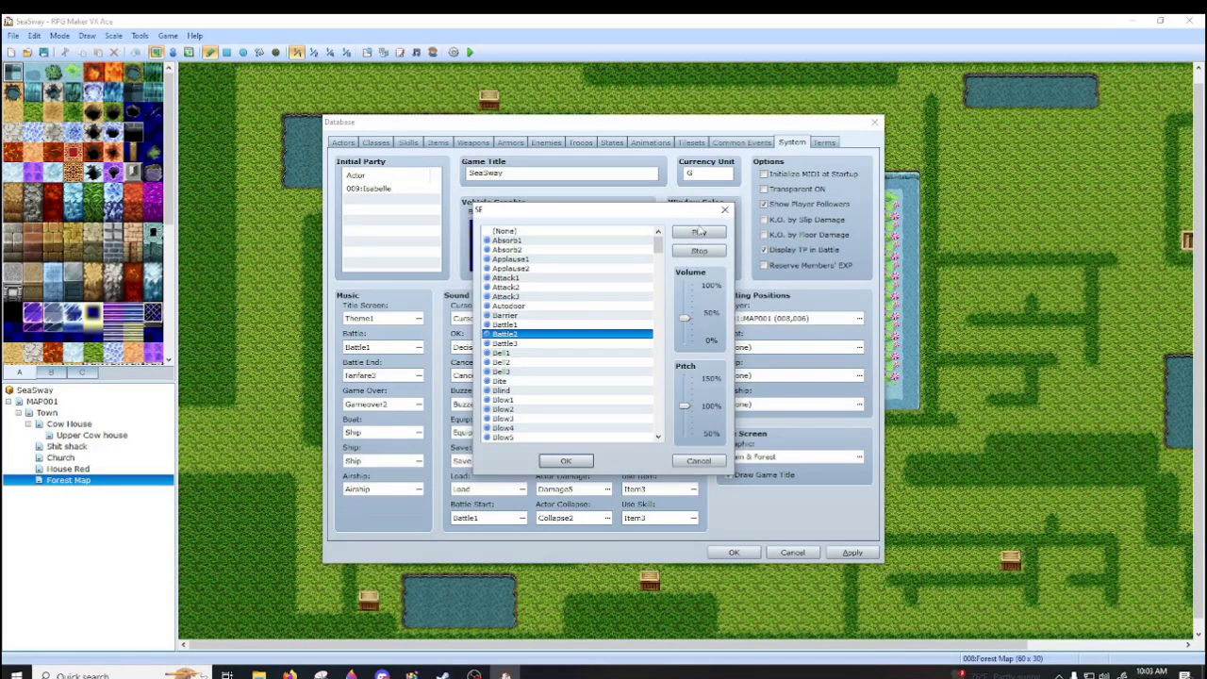
left_click(699, 233)
left_click(545, 343)
left_click(698, 232)
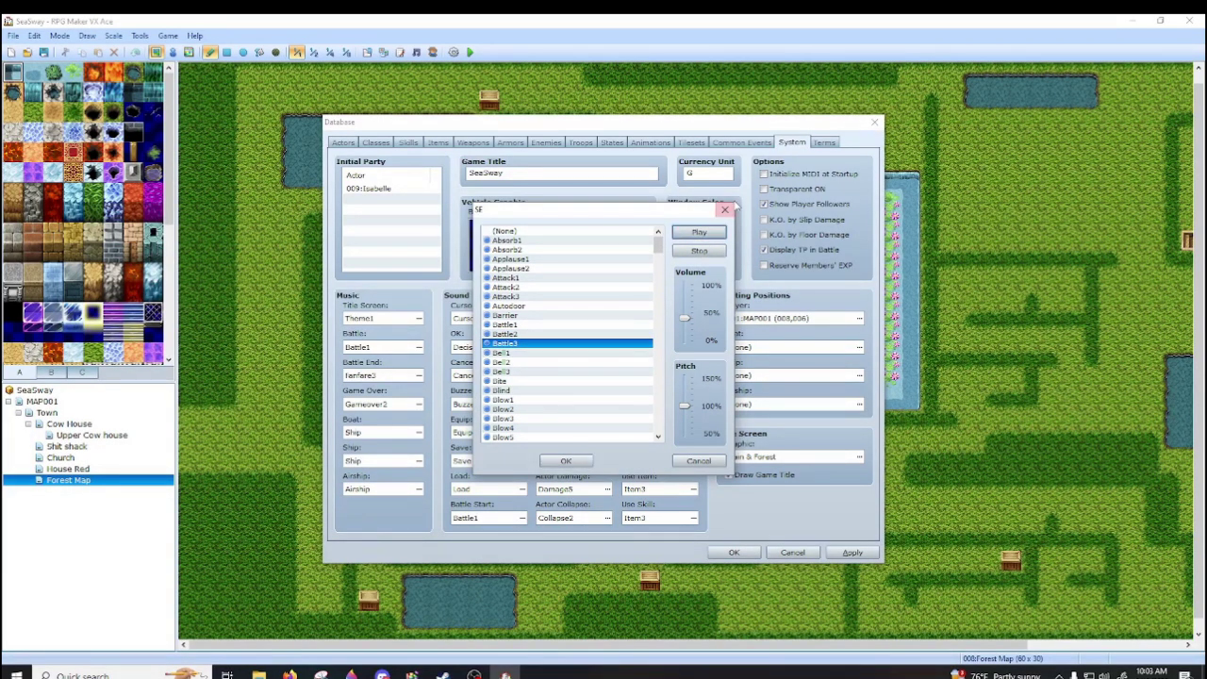
left_click(724, 210)
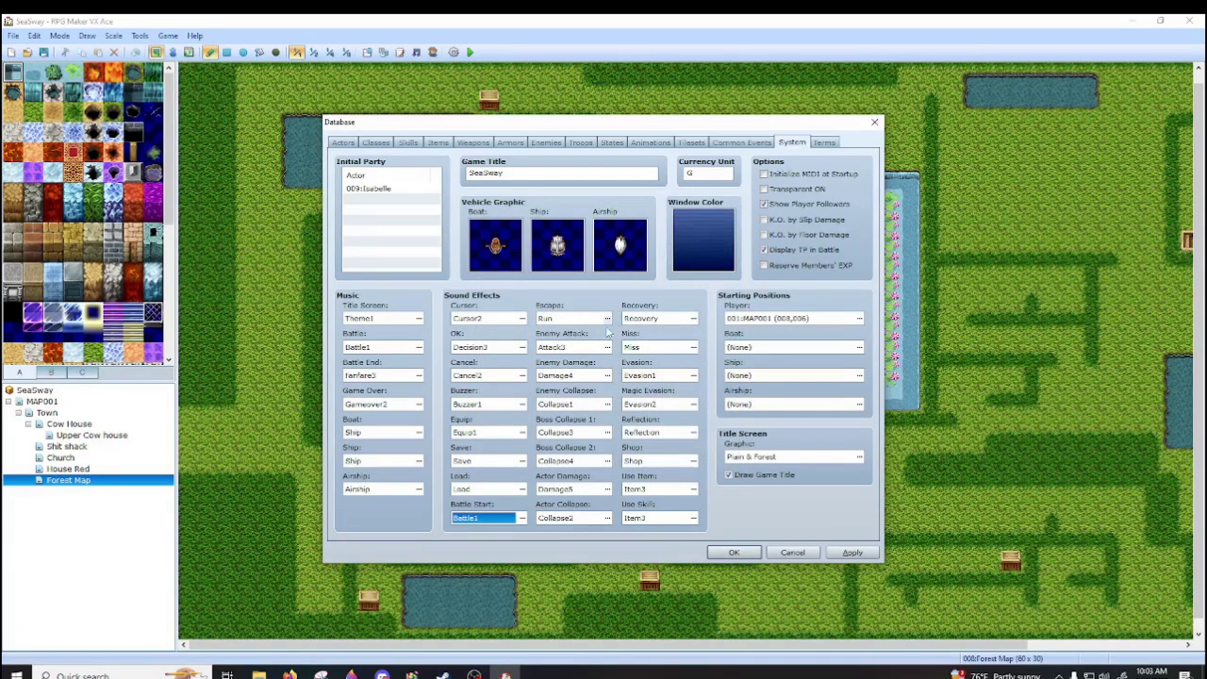
- Listen to Run for the Escape sound effect with its volume lowered to 50%, then close the selection without applying
left_click(611, 318)
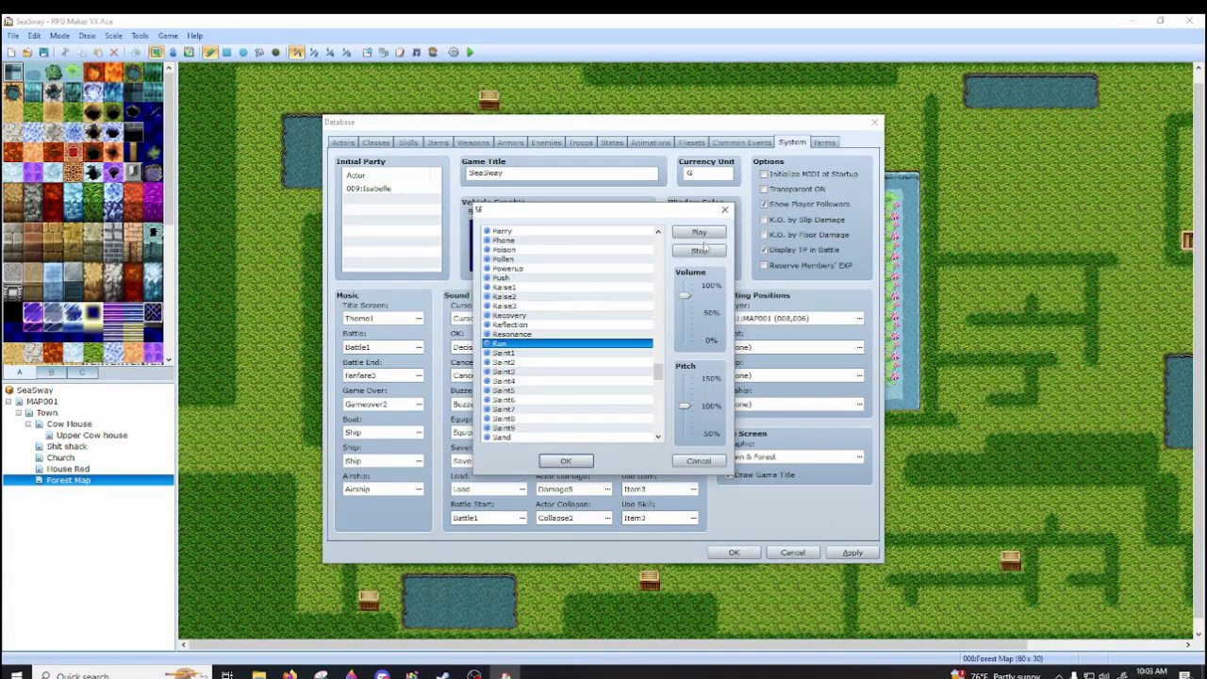
left_click_drag(684, 295, 686, 315)
left_click(698, 234)
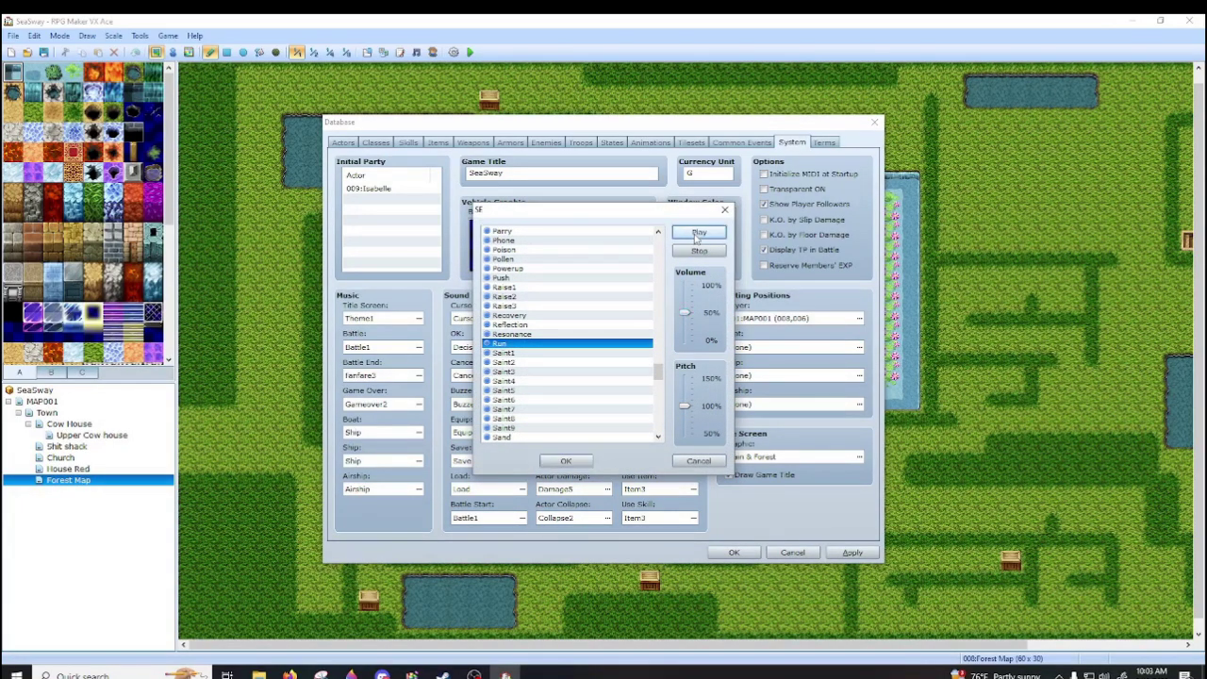
left_click(724, 210)
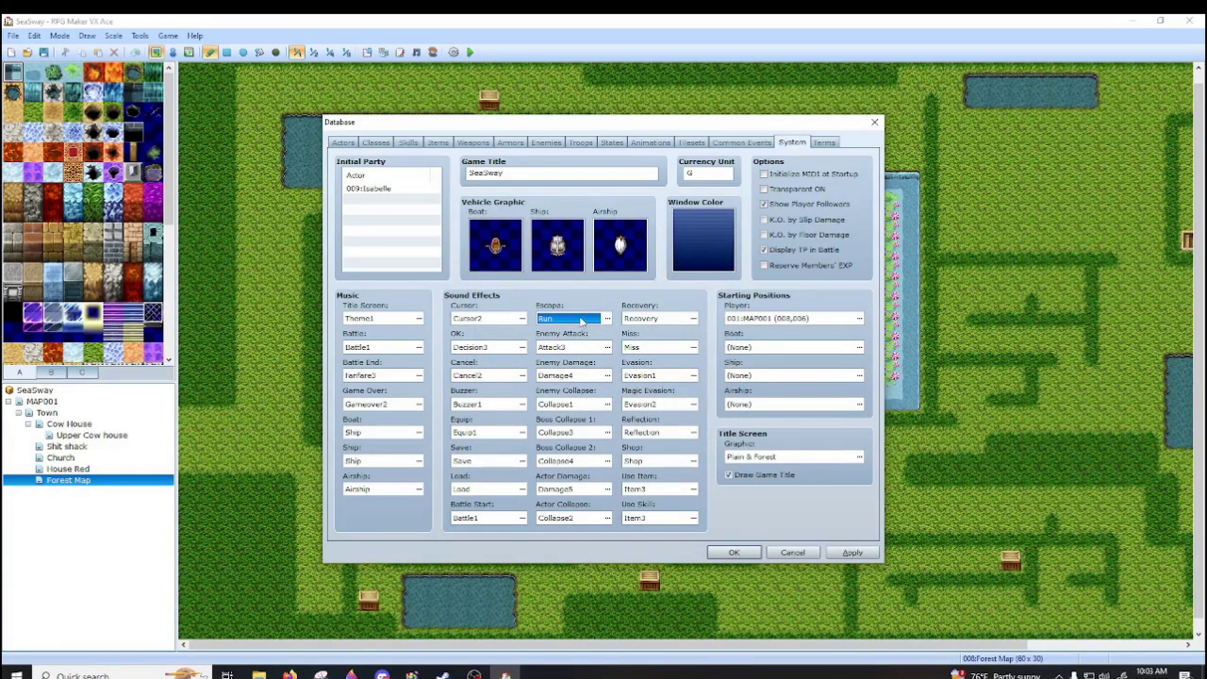
- Listen to Attack1 and Attack3 for the Enemy Attack sound effect, then close the selection without applying
left_click(607, 347)
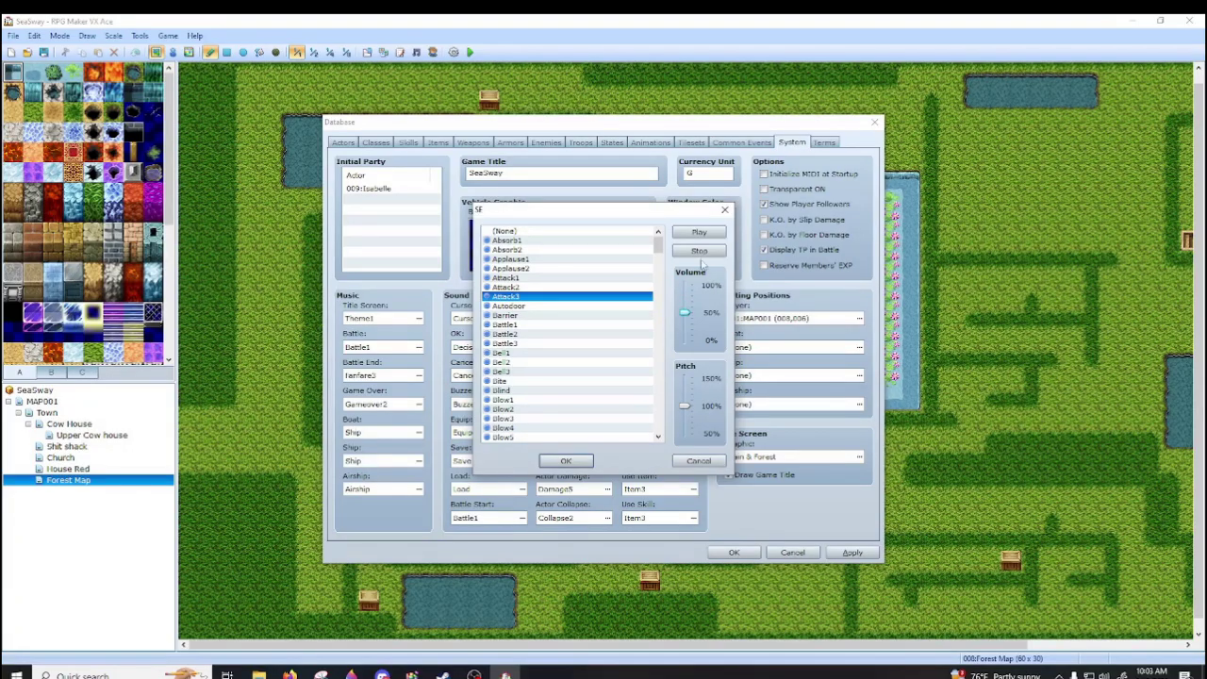
left_click(539, 279)
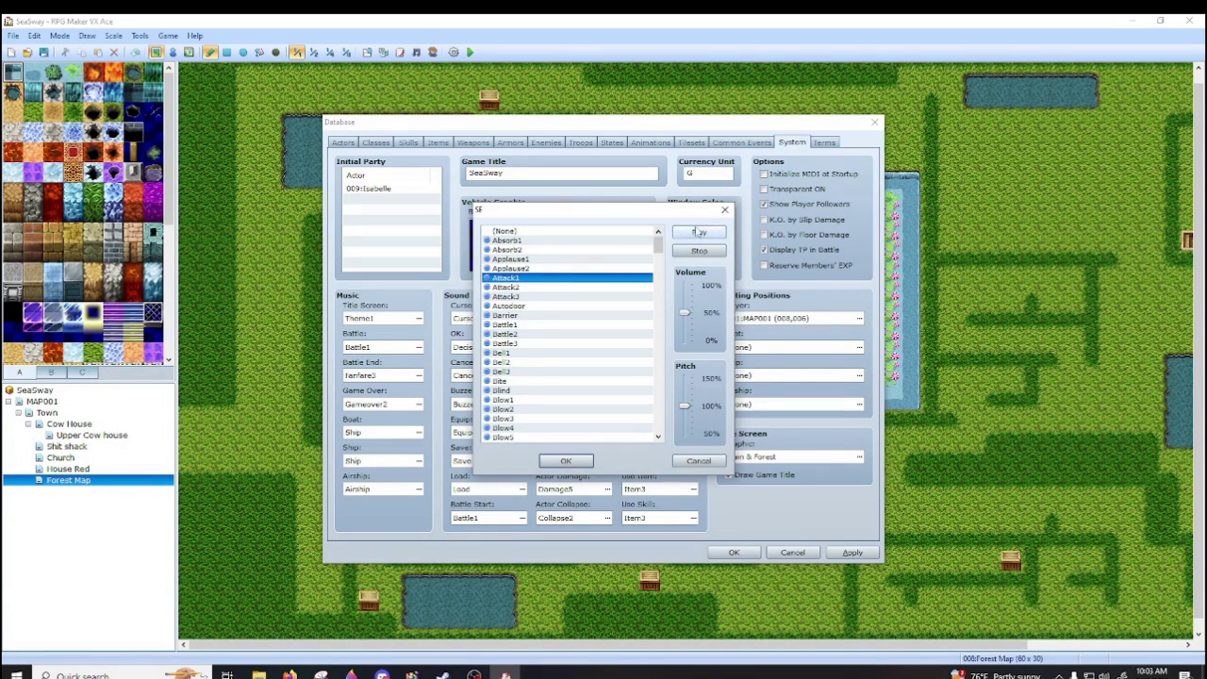
left_click(547, 296)
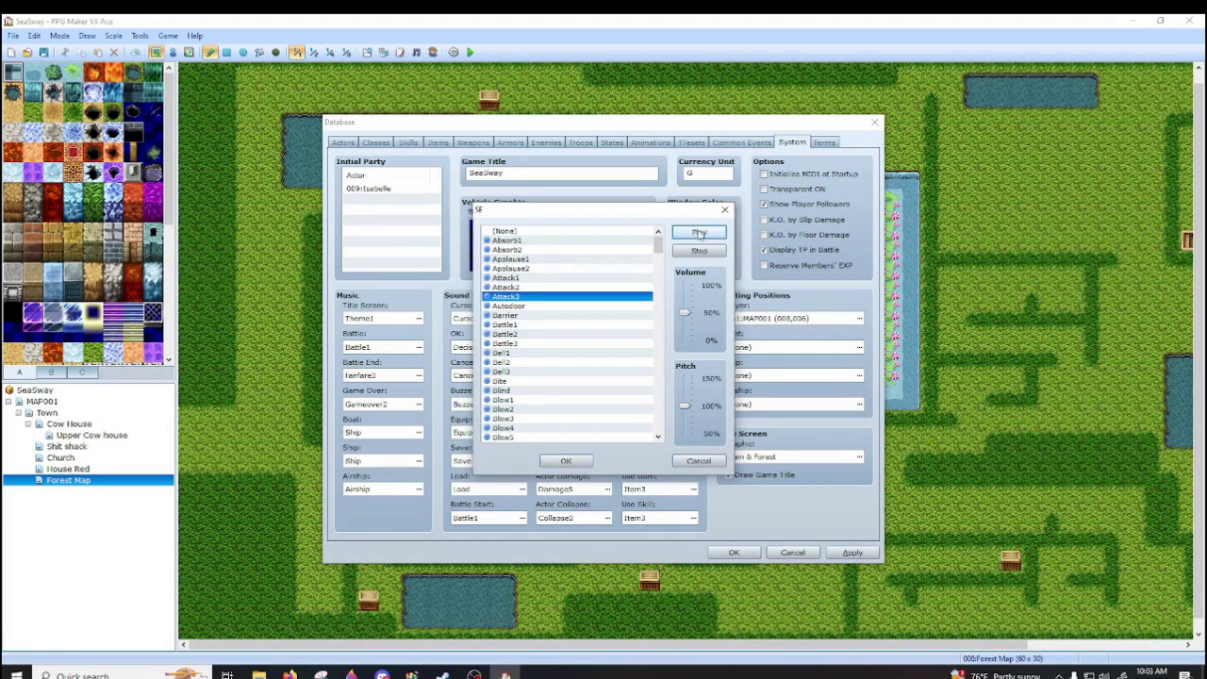
left_click(724, 209)
- Preview the Enemy Damage sound effect options from Damage4 back to Damage1 with the volume just below 50%, then close without applying
left_click(608, 376)
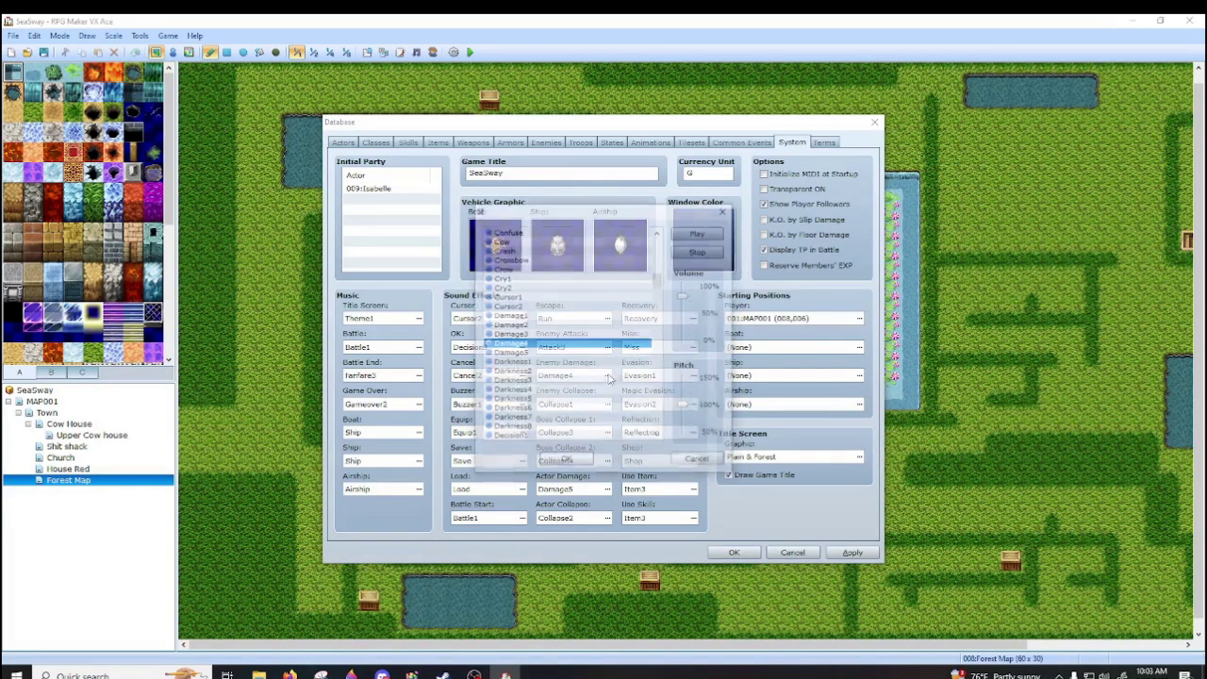
left_click_drag(684, 295, 685, 317)
left_click(699, 232)
left_click(560, 334)
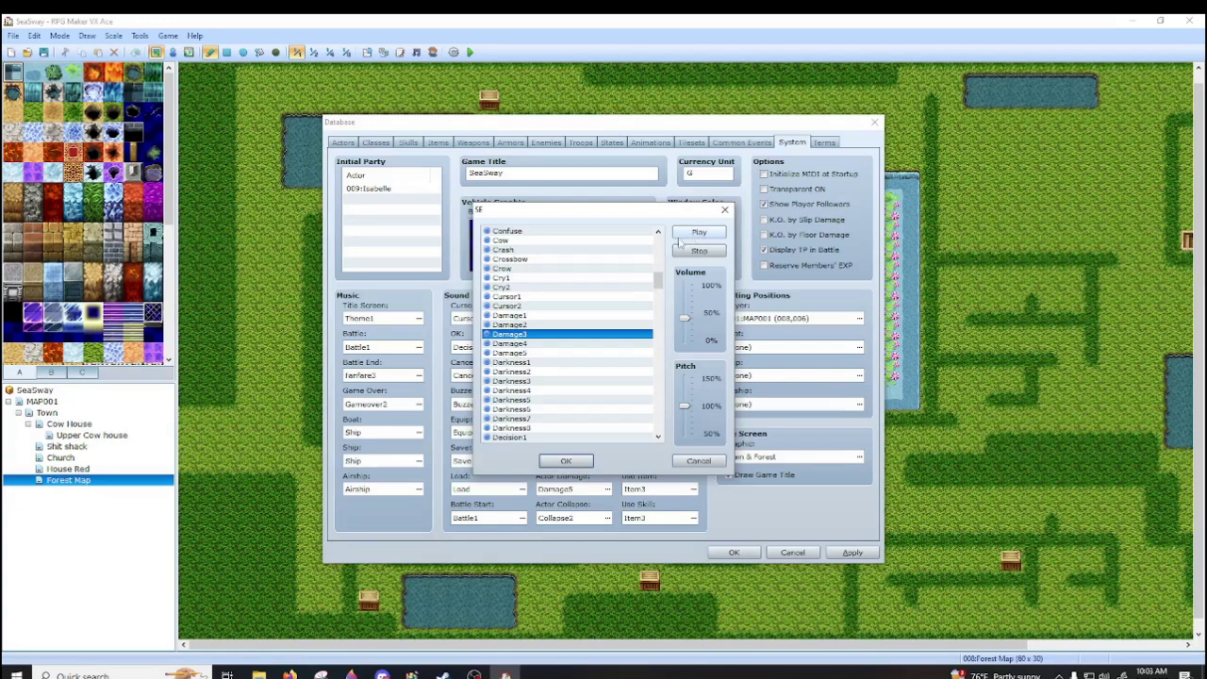
left_click(696, 235)
left_click(549, 325)
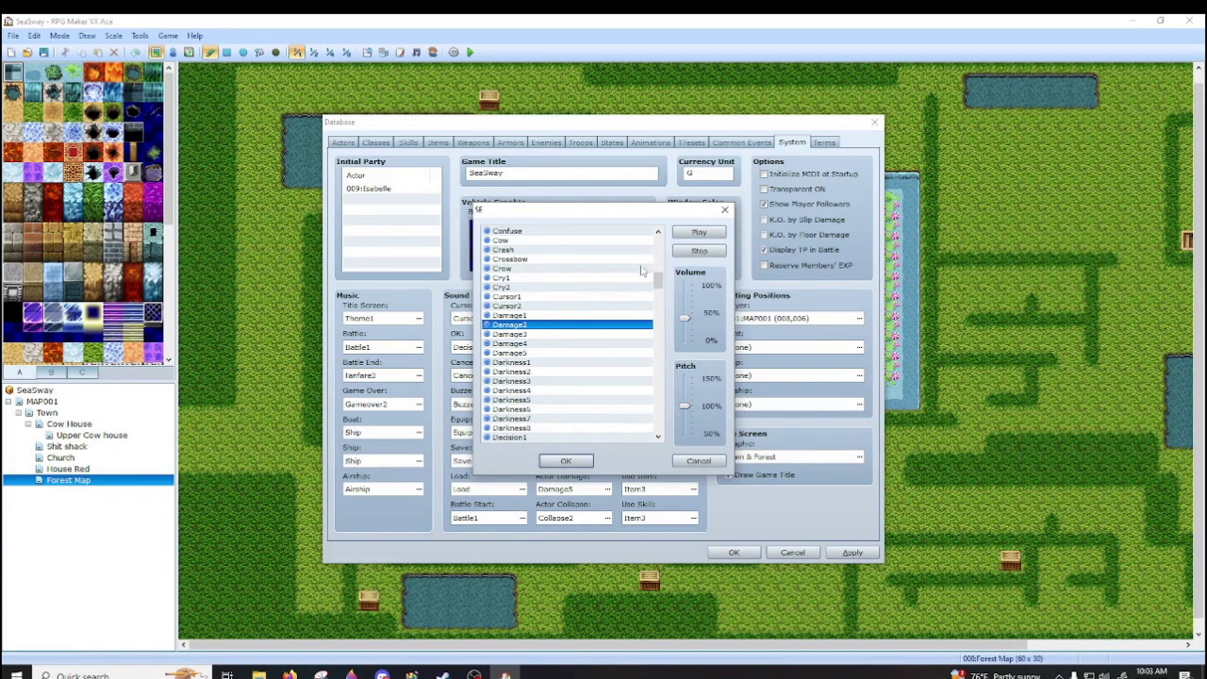
left_click(553, 316)
left_click(700, 232)
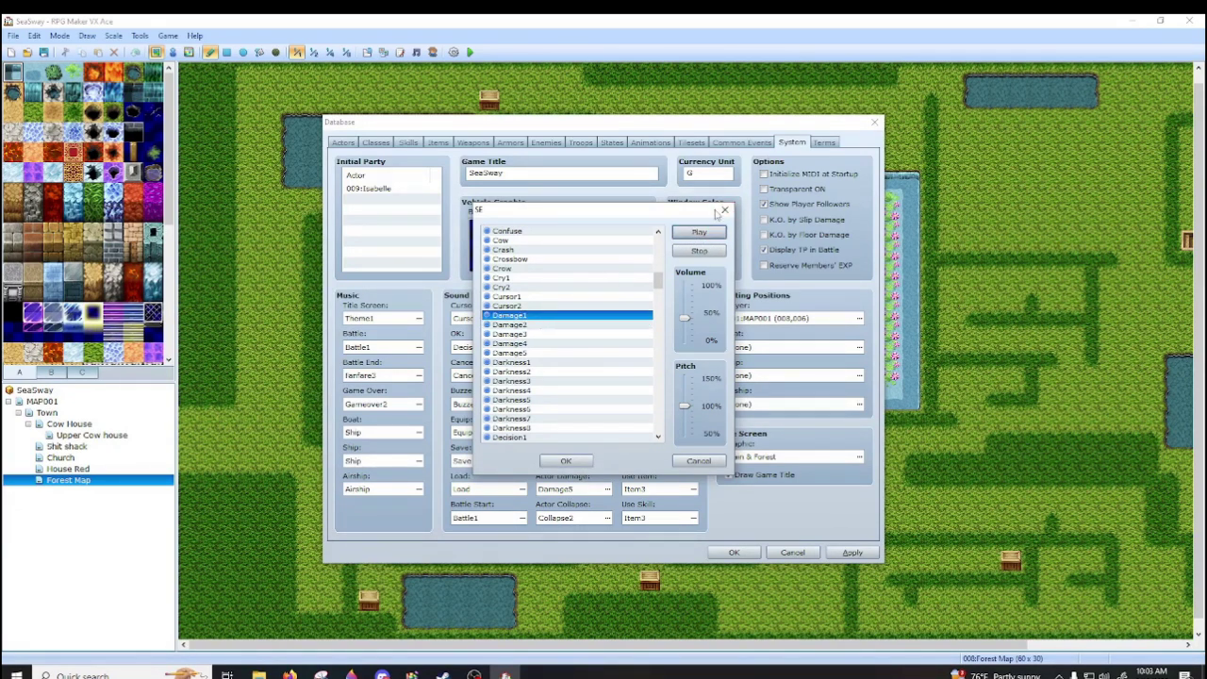
left_click(724, 209)
- Listen to Collapse1 through Collapse4 for the Enemy Collapse sound effect at 50% volume, then close the selection without applying
left_click(608, 413)
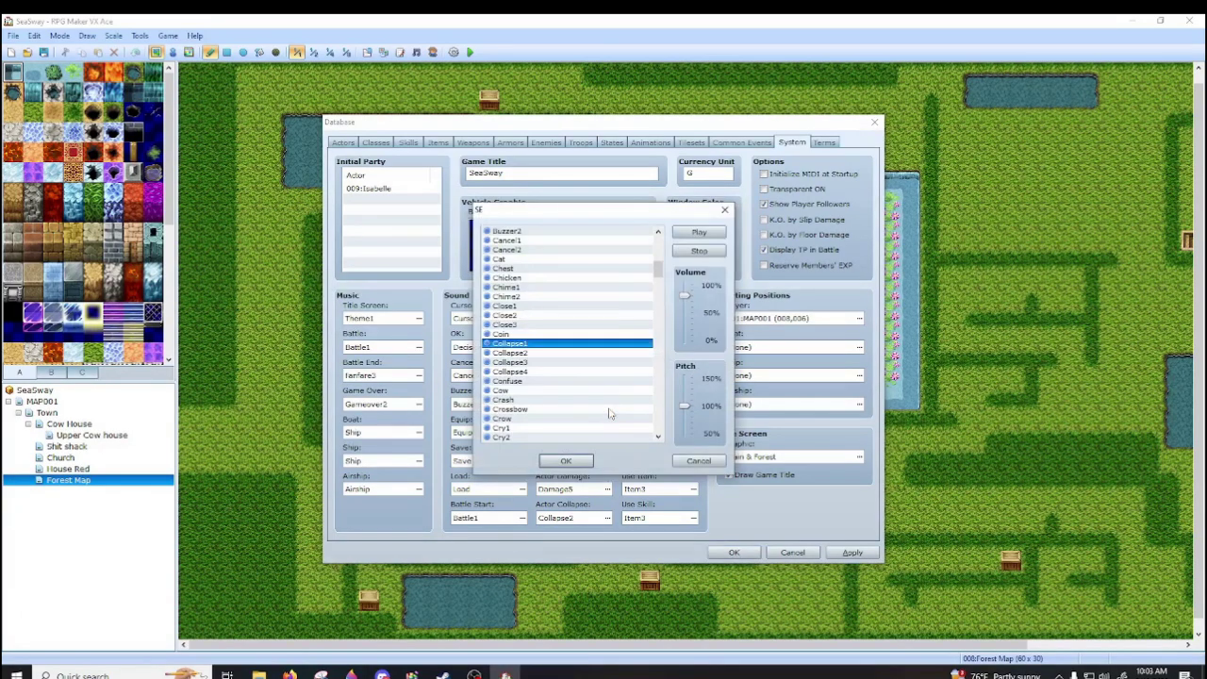
left_click(687, 317)
left_click(693, 235)
left_click(535, 354)
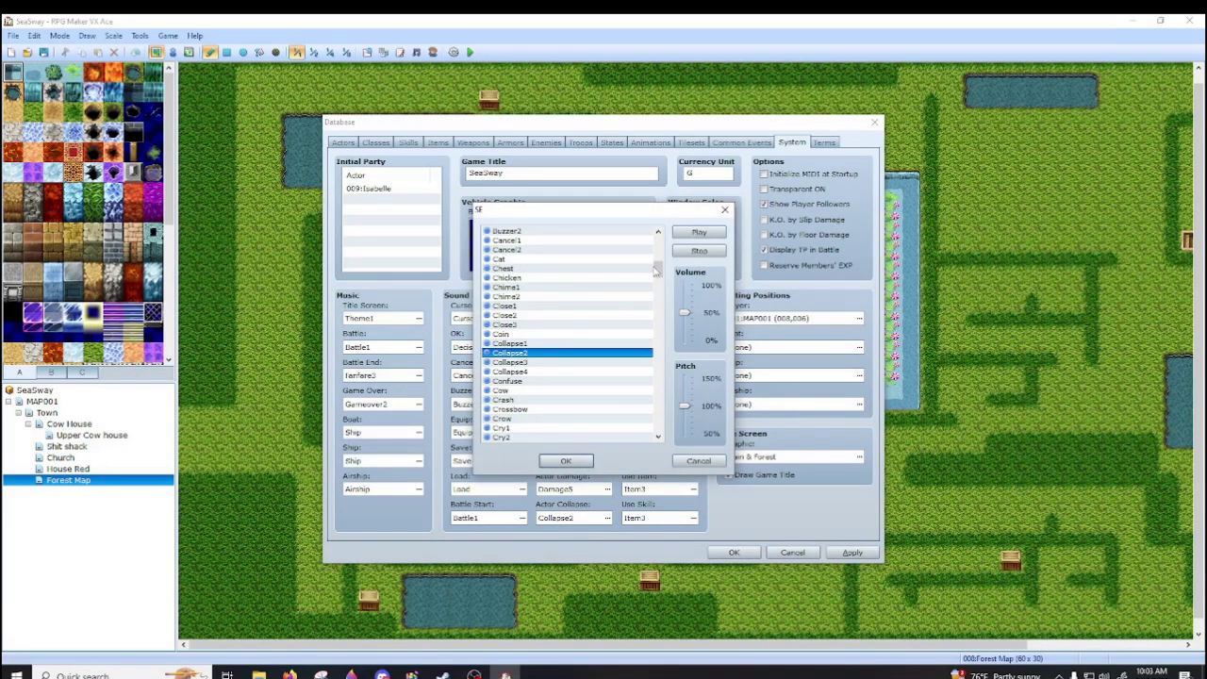
left_click(689, 238)
left_click(557, 363)
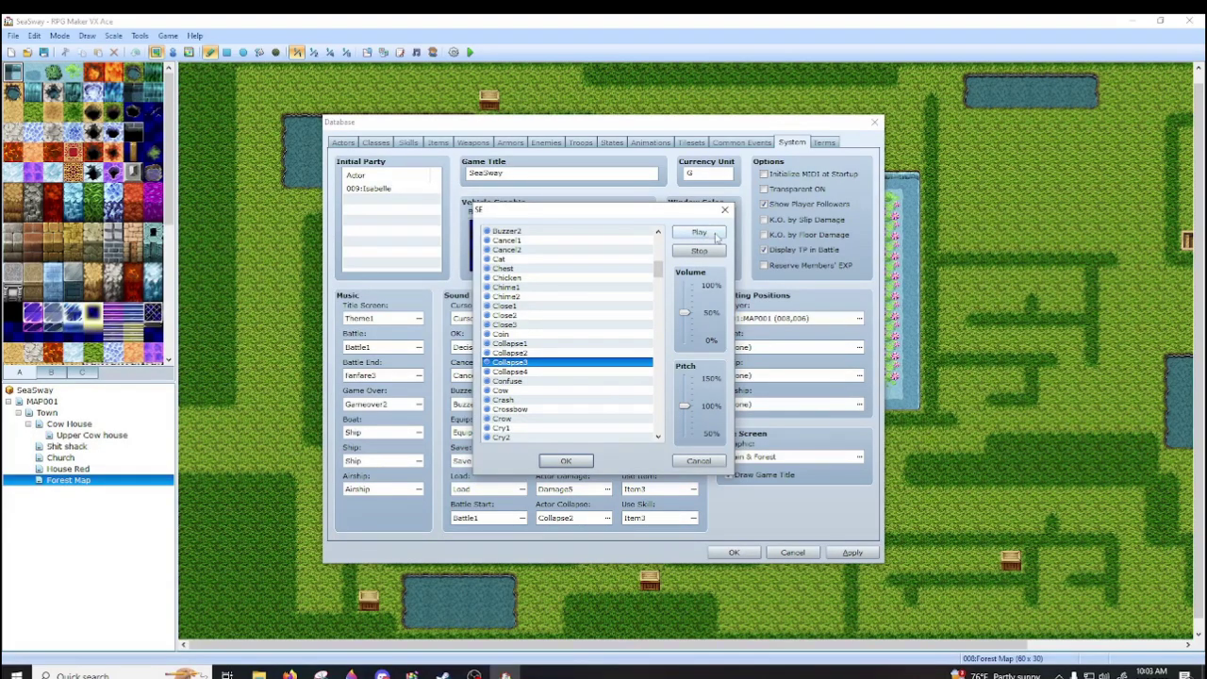
left_click(556, 372)
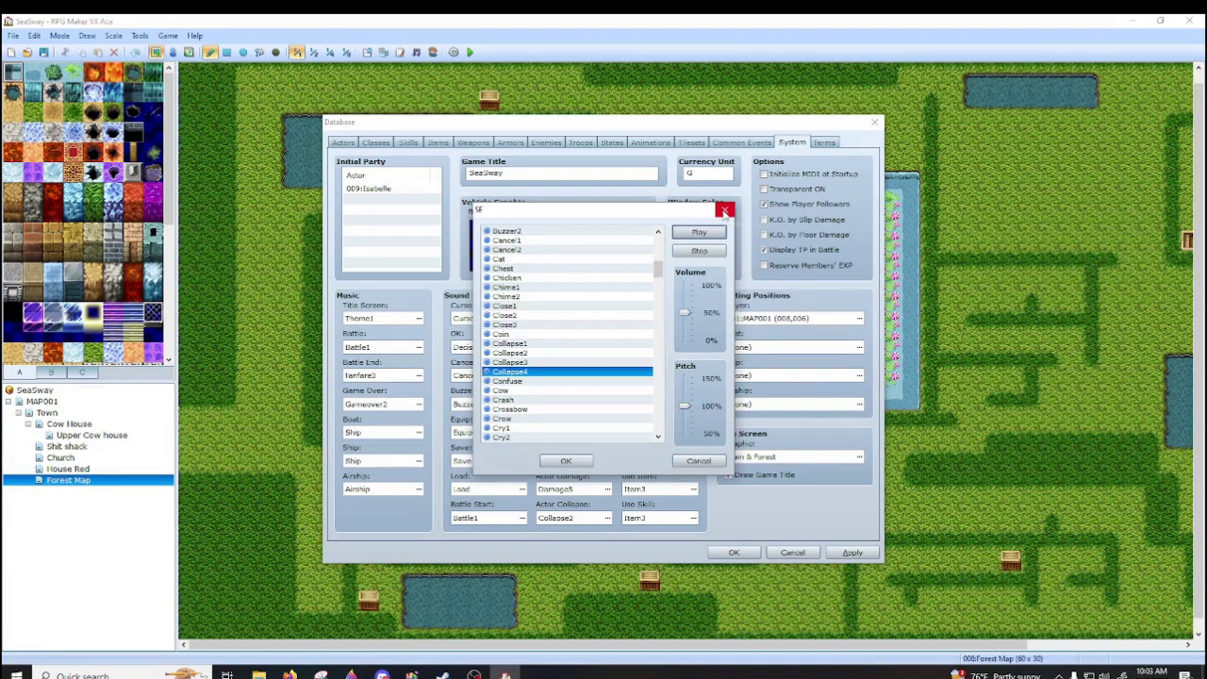
left_click(724, 210)
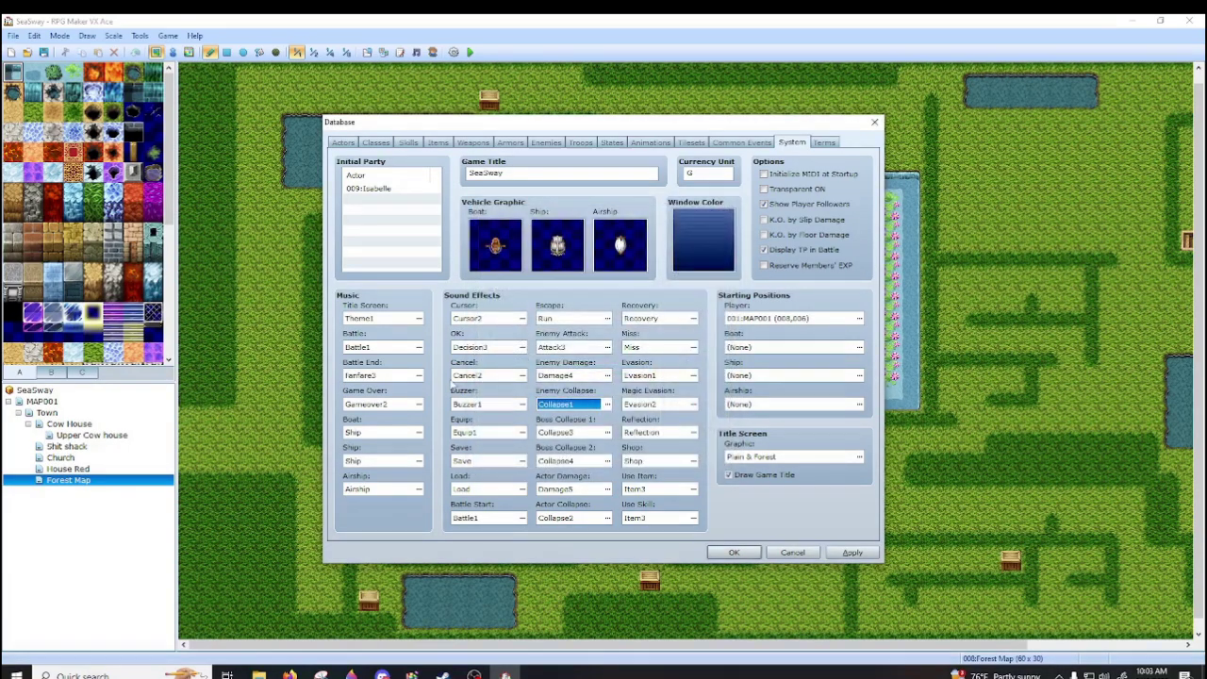
- Set the Boss Collapse 1 sound effect to Collapse4 with its volume just below 50%
left_click(607, 433)
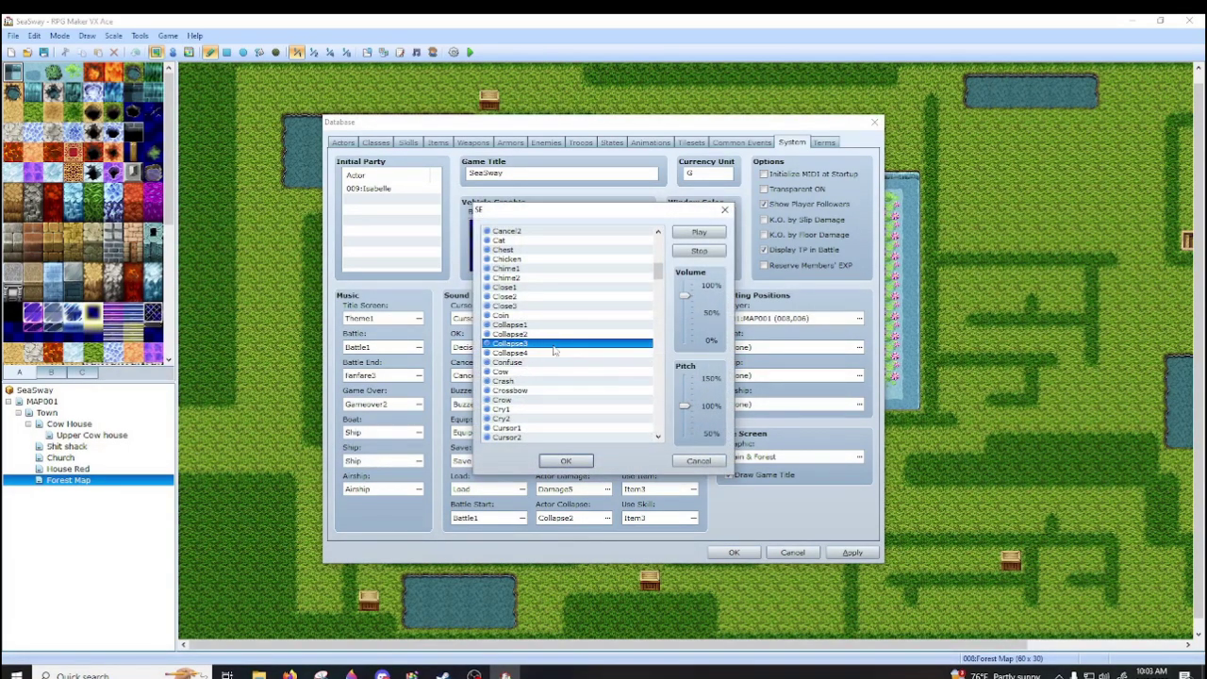
left_click(686, 312)
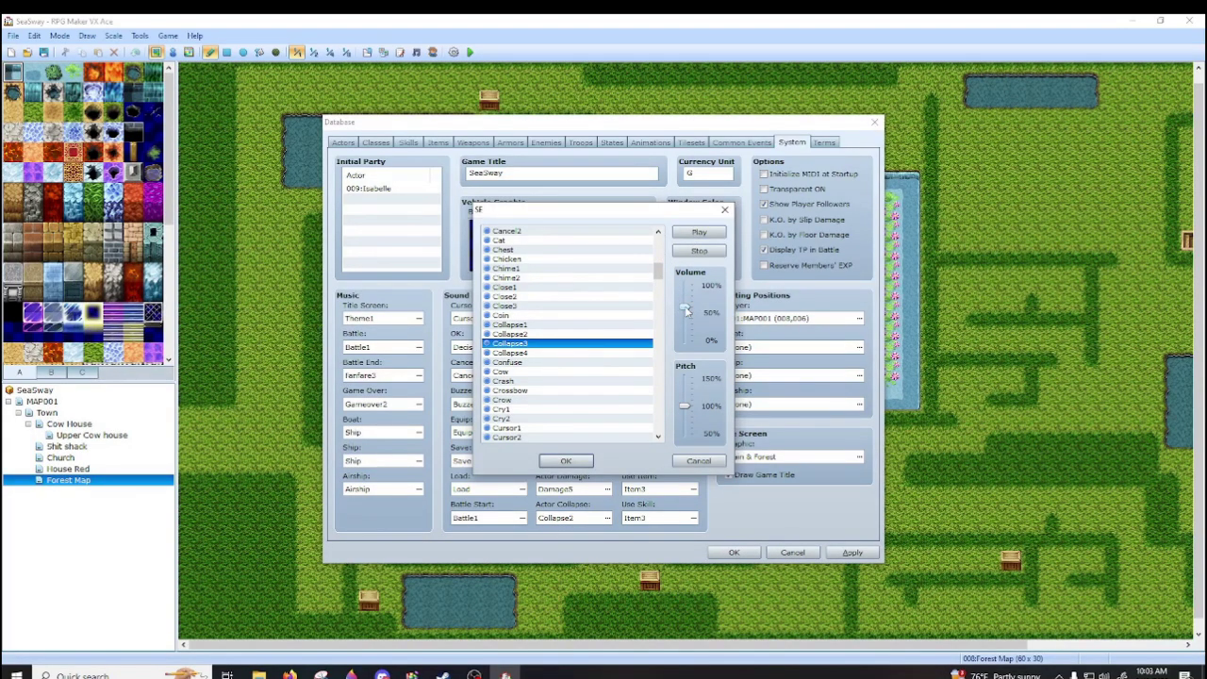
left_click(618, 353)
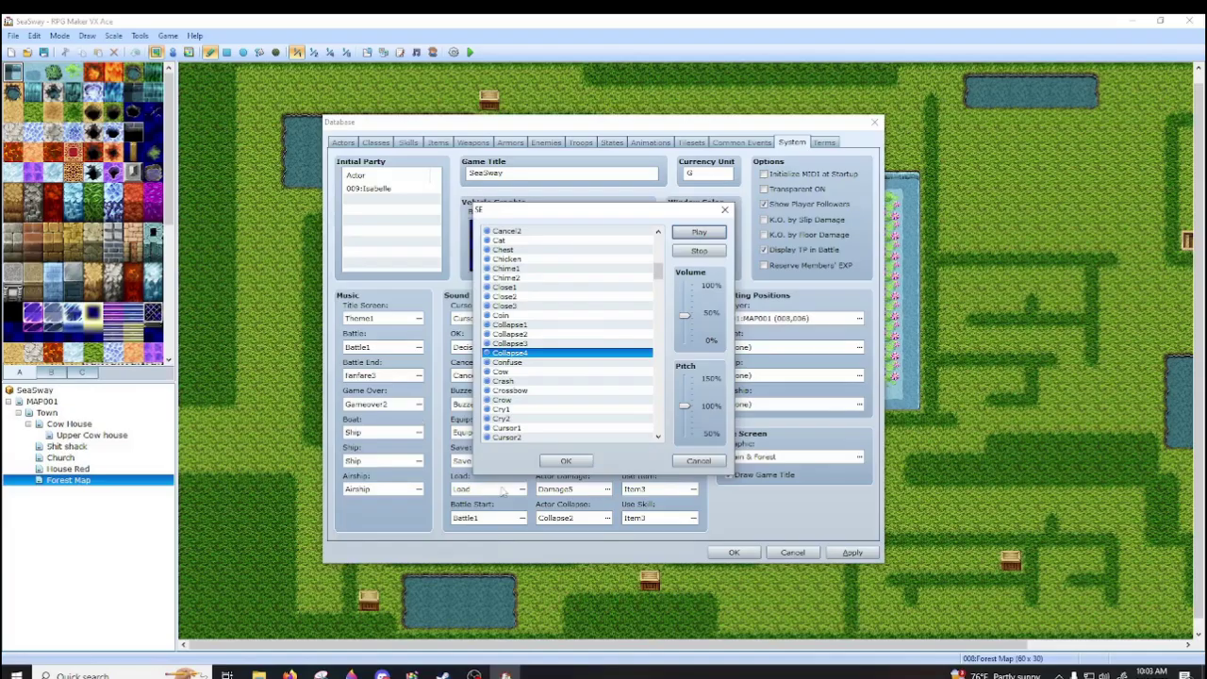
left_click(565, 460)
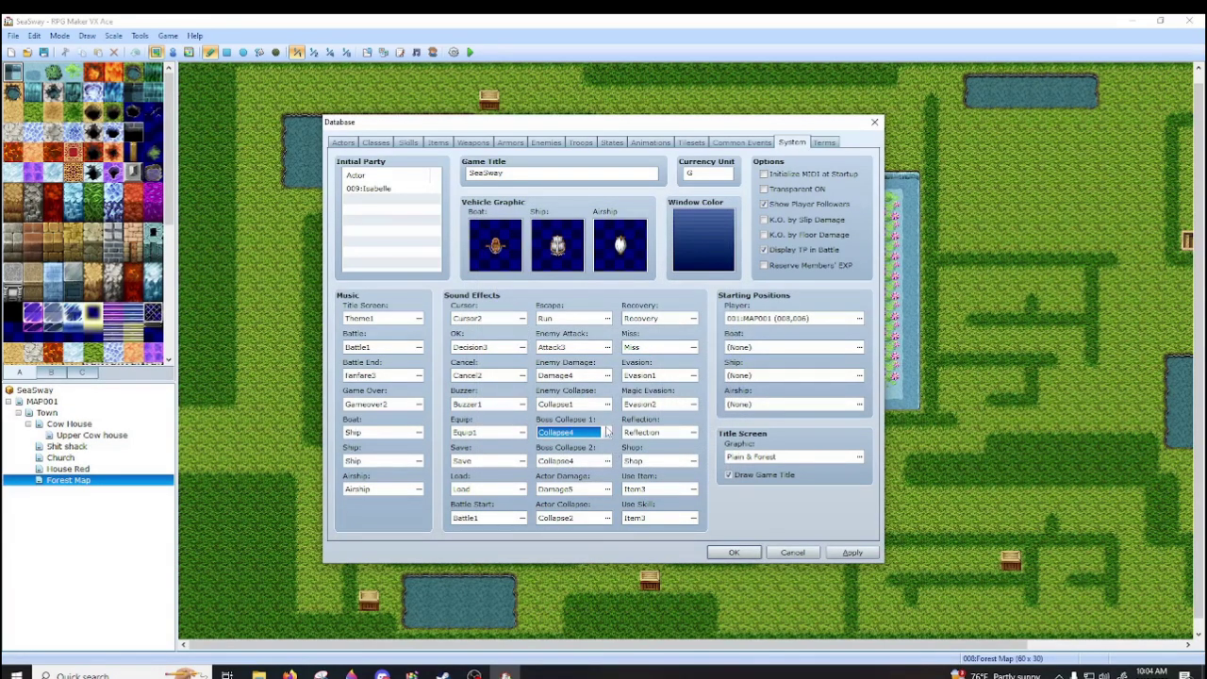
- Change the Boss Collapse 1 sound effect back to Collapse3 and apply the selection
left_click(607, 432)
left_click(584, 335)
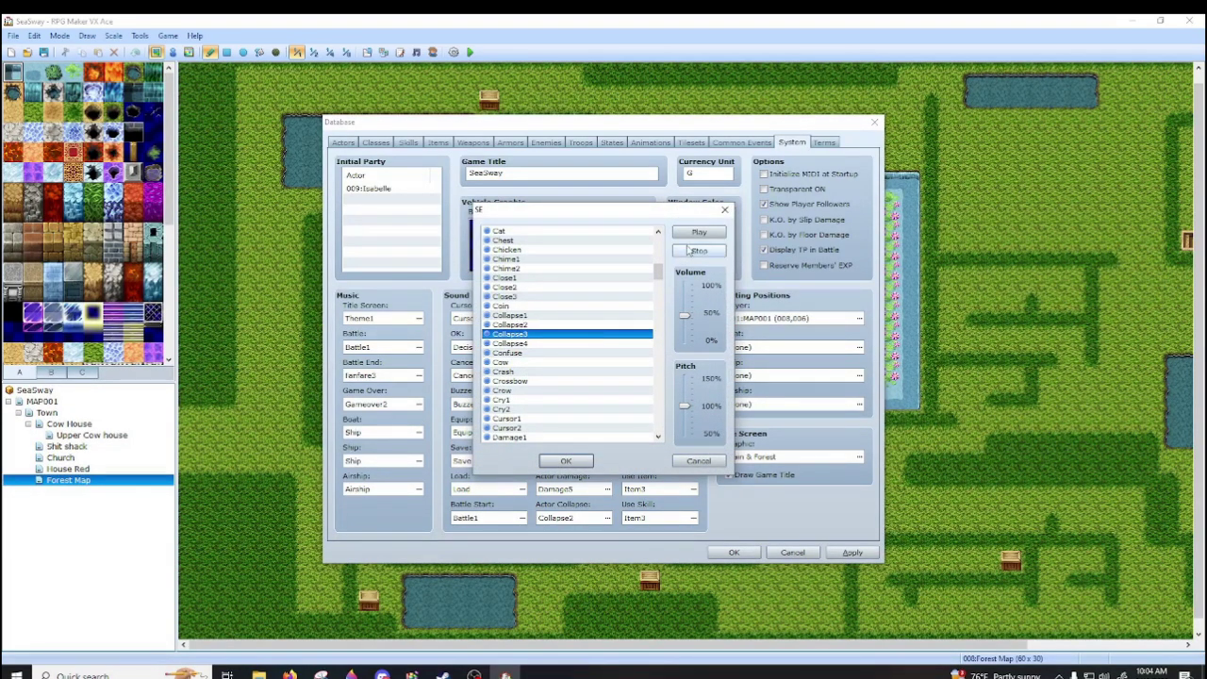
left_click(565, 460)
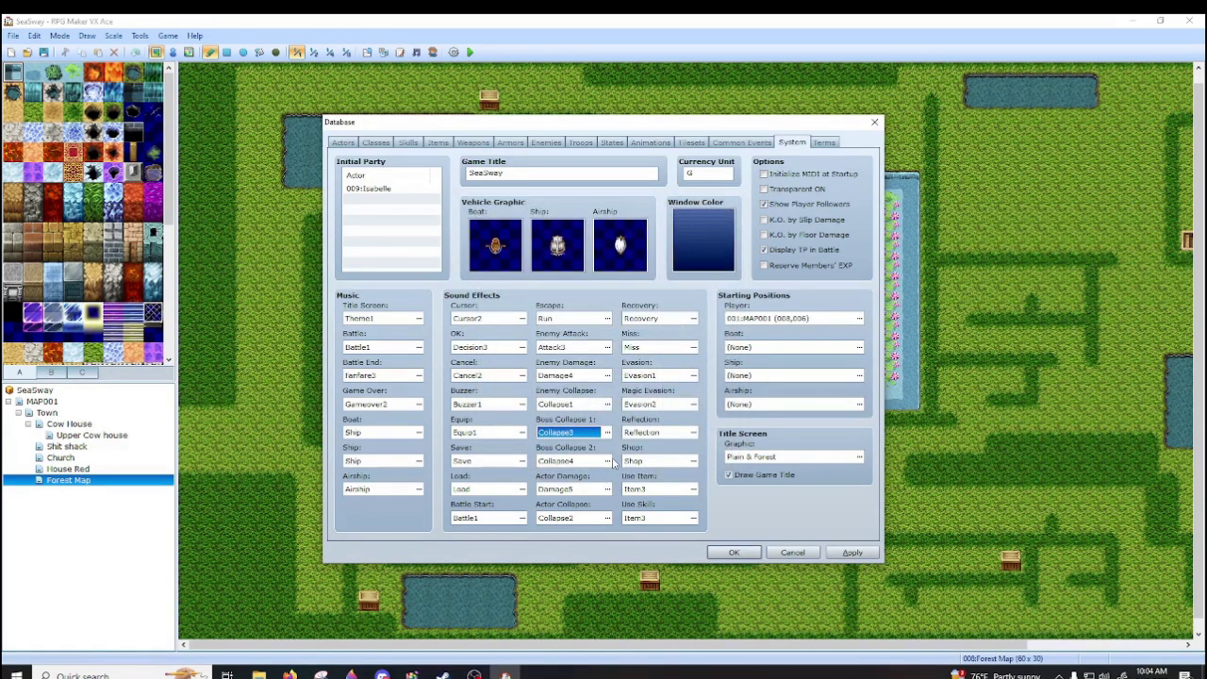
- Lower the volume of Collapse4 for the Boss Collapse 2 sound effect to slightly below 50% and apply it
left_click(608, 460)
left_click(607, 460)
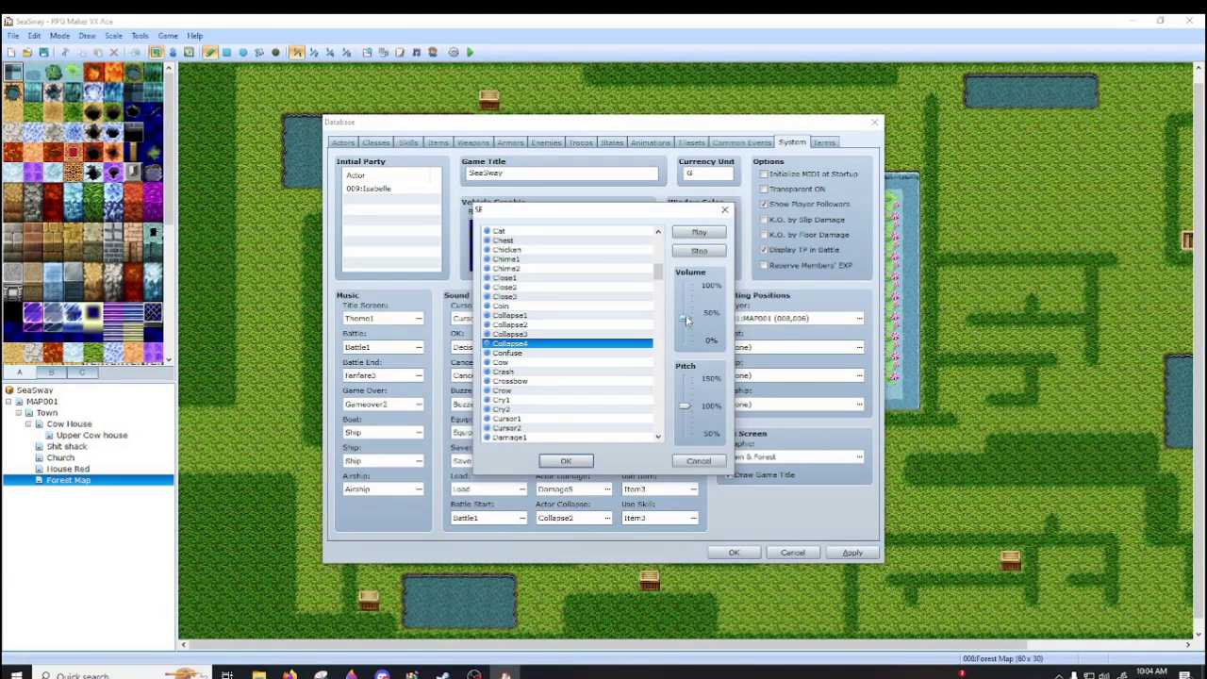
left_click(566, 460)
- Preview Damage1 through Damage5 for the Actor Damage sound effect at 50% volume, then cancel the selection
left_click(609, 491)
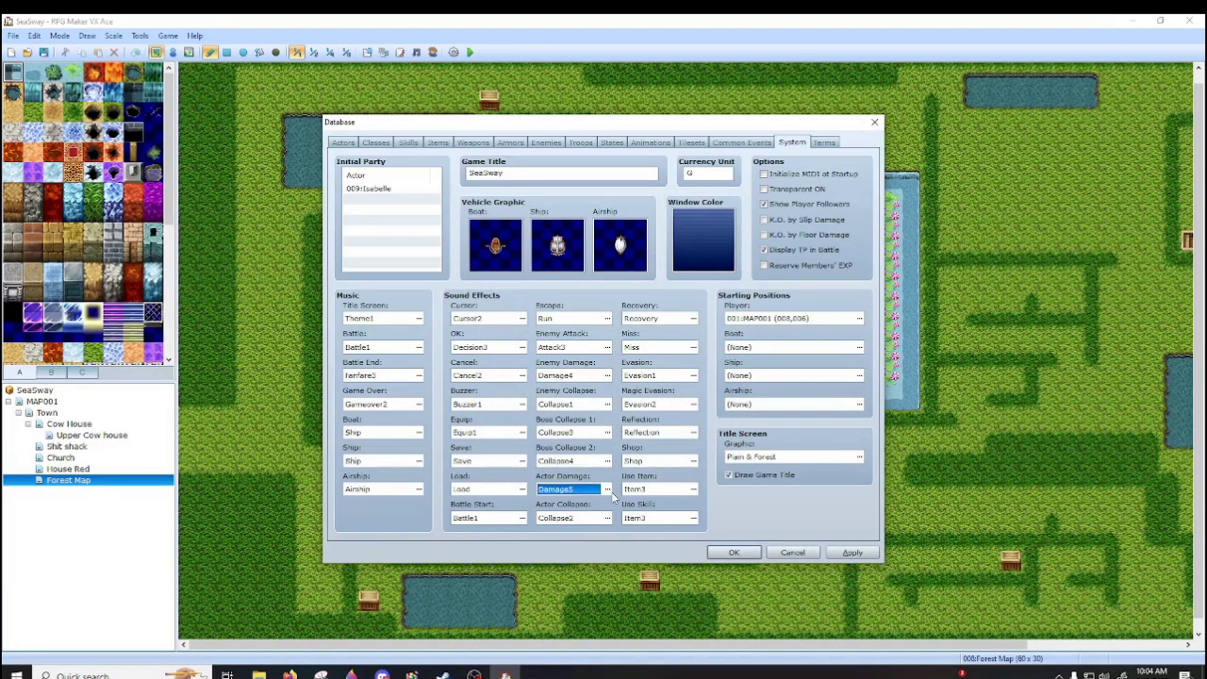
left_click(608, 489)
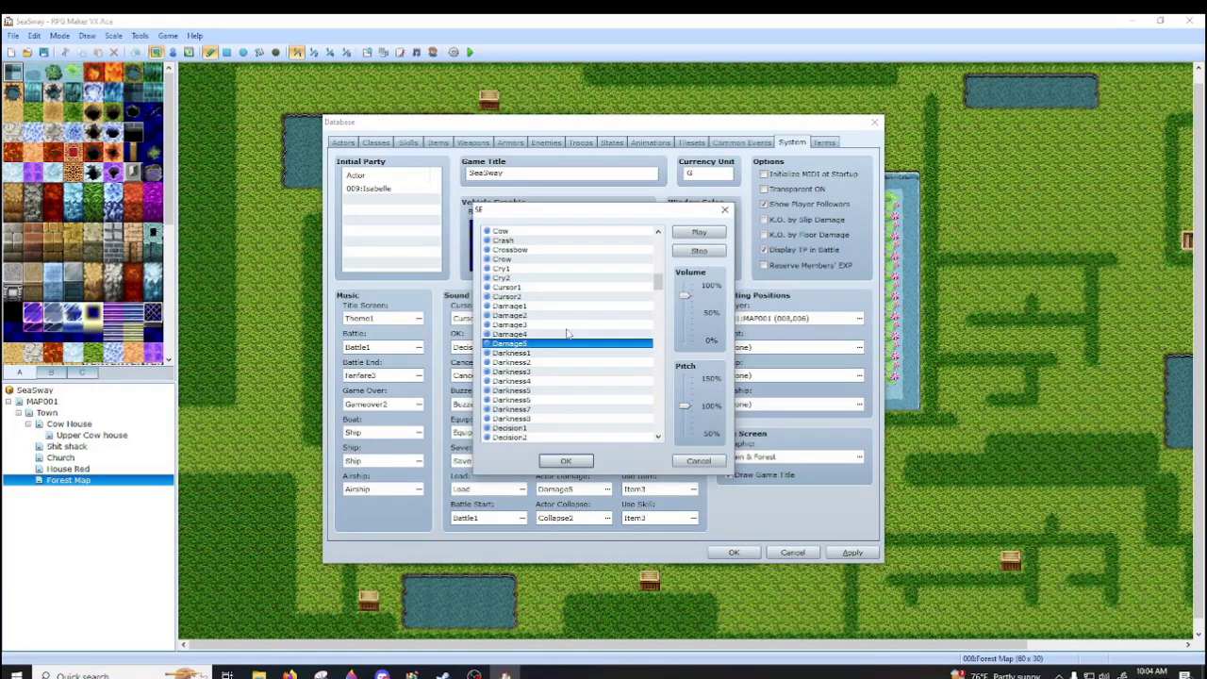
left_click_drag(686, 295, 687, 317)
left_click(547, 315)
left_click(532, 307)
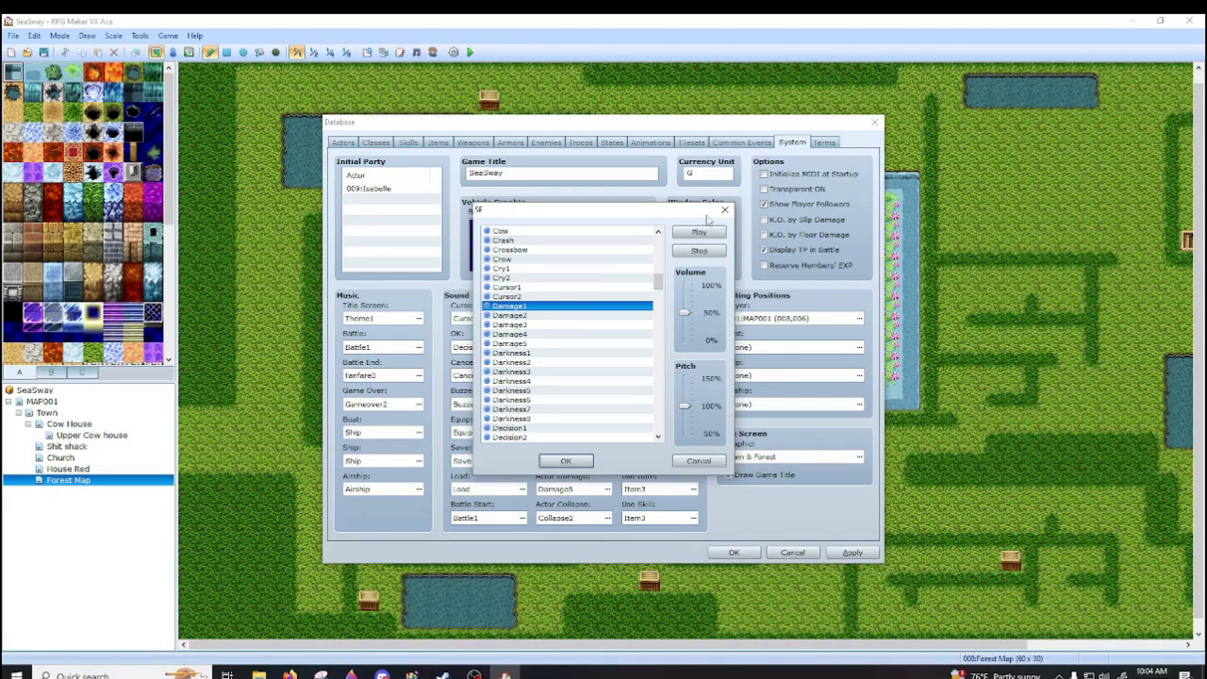
left_click(577, 314)
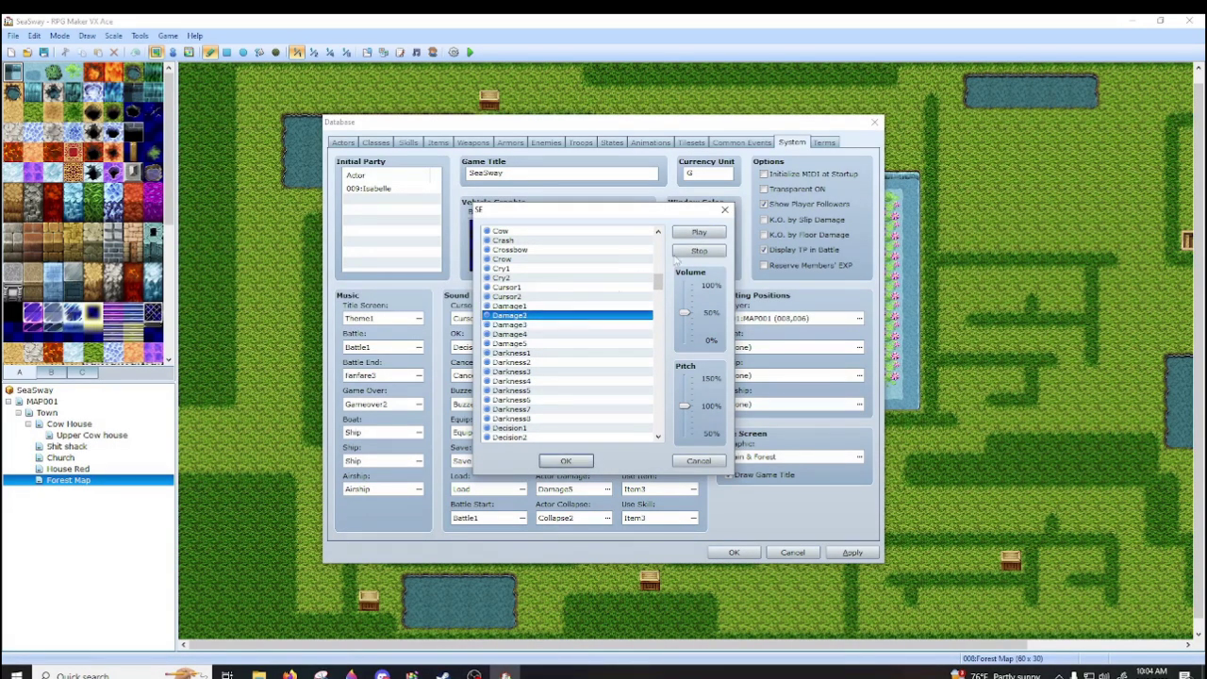
left_click(705, 233)
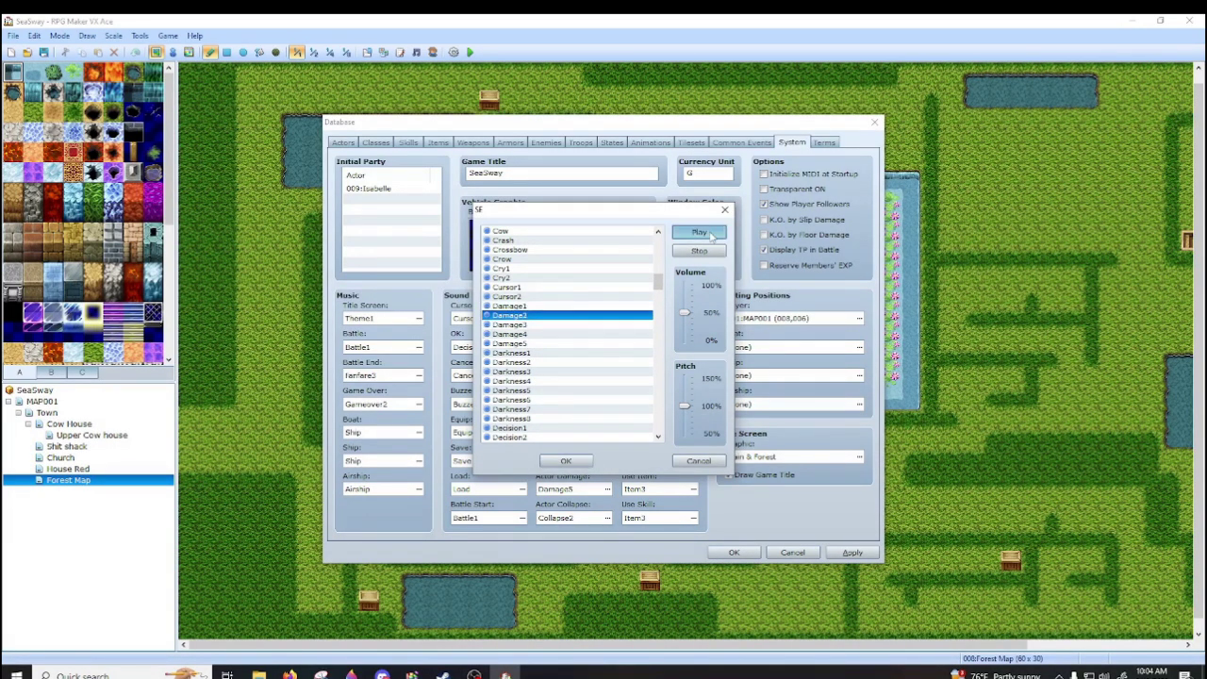
left_click(570, 325)
left_click(699, 234)
left_click(534, 335)
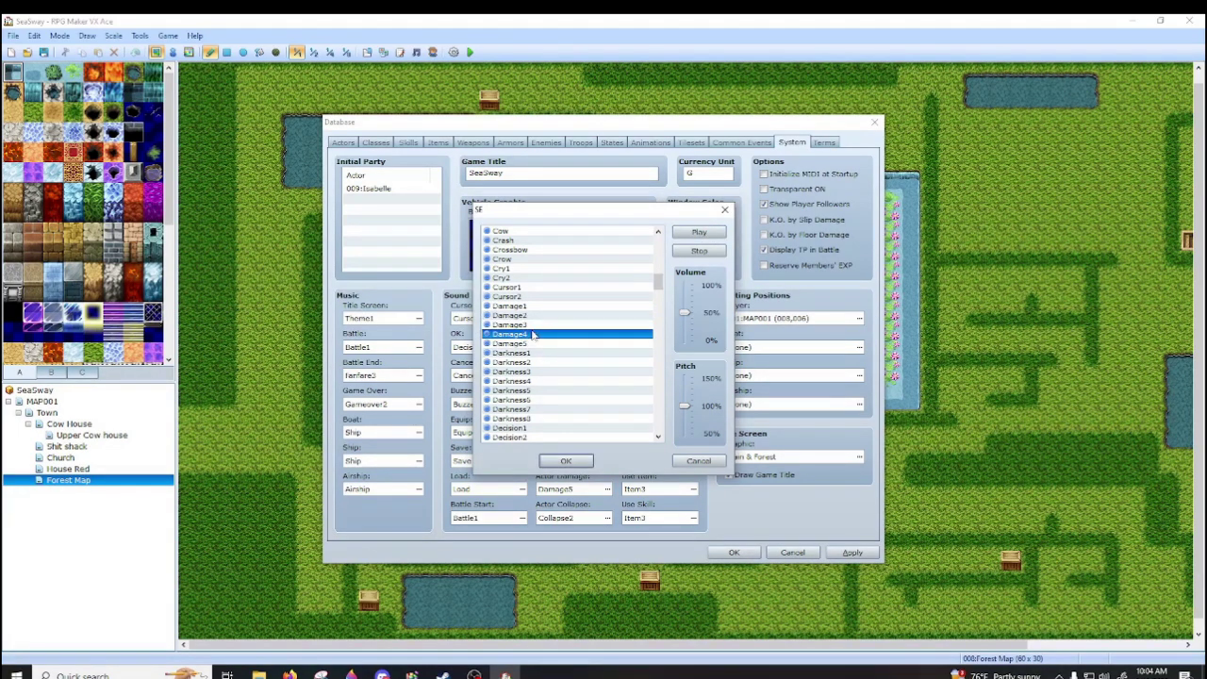
left_click(695, 234)
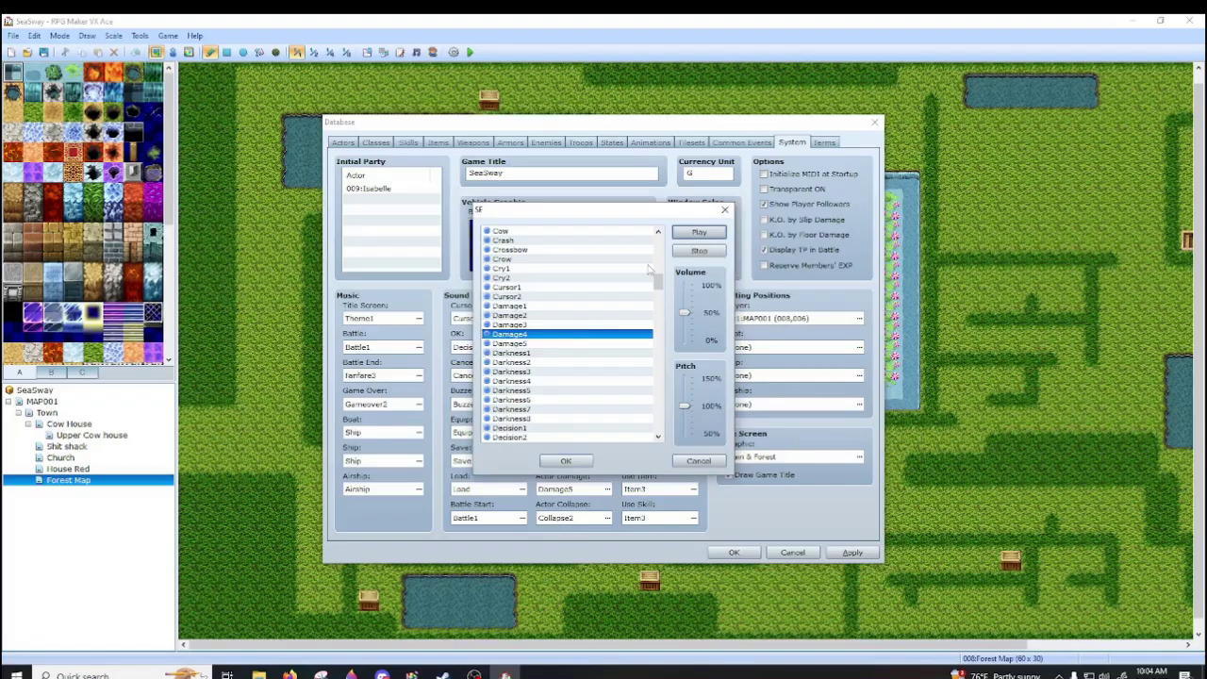
left_click(555, 344)
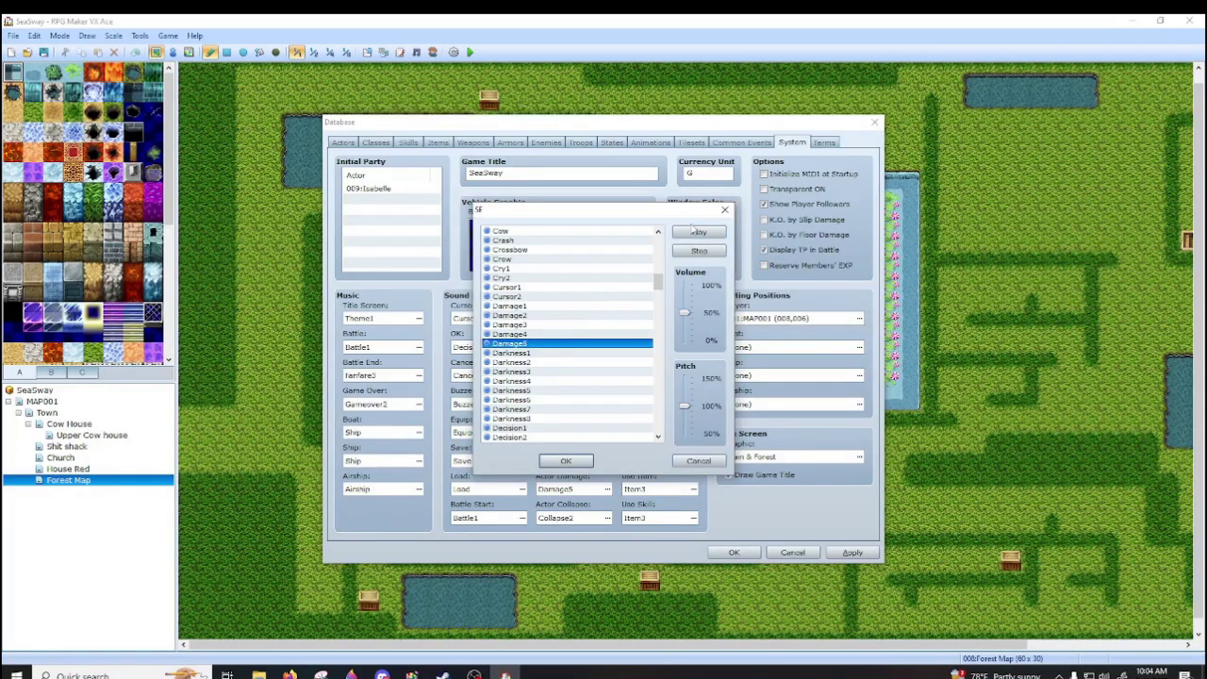
left_click(686, 460)
- Preview the Collapse sounds for the Actor Collapse sound effect at 50% volume and apply Collapse2
left_click(606, 519)
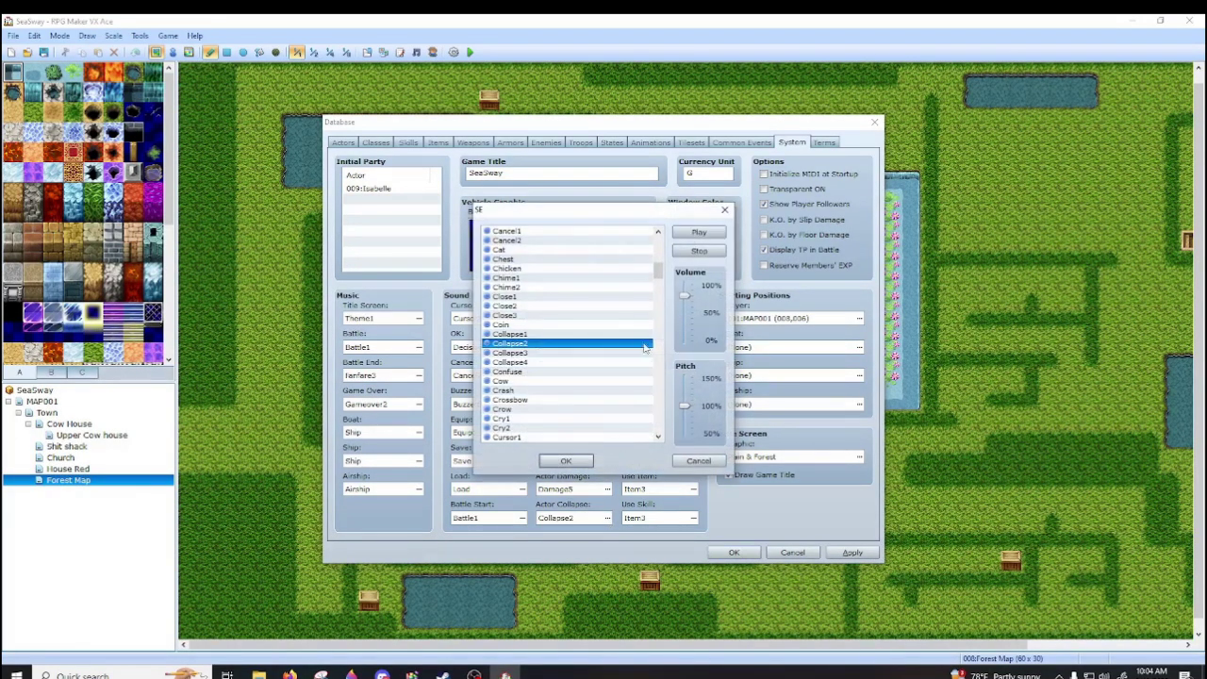
left_click(526, 335)
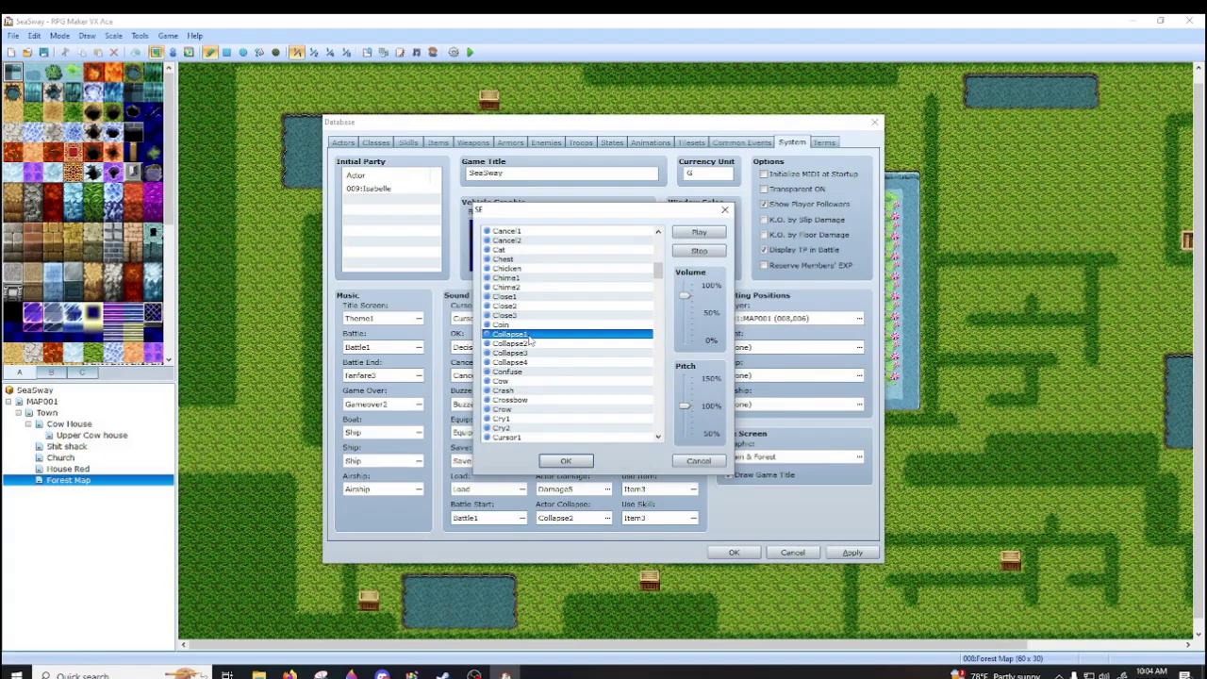
left_click(685, 316)
left_click(698, 232)
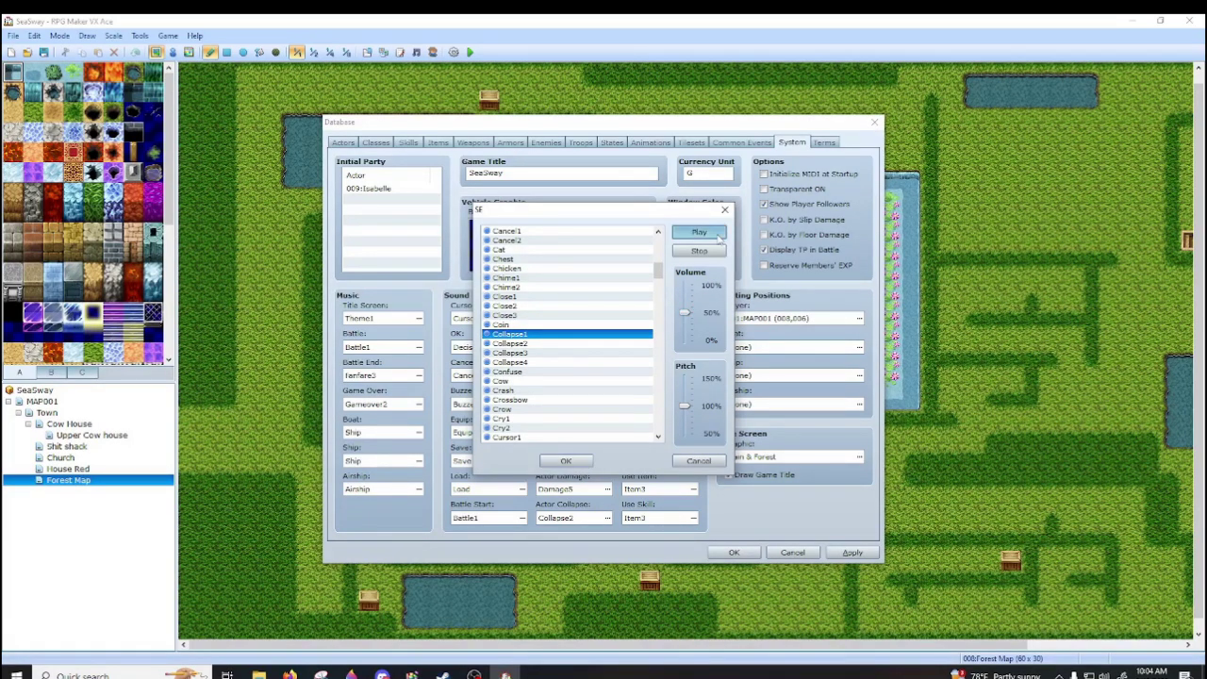
left_click(537, 344)
left_click(698, 236)
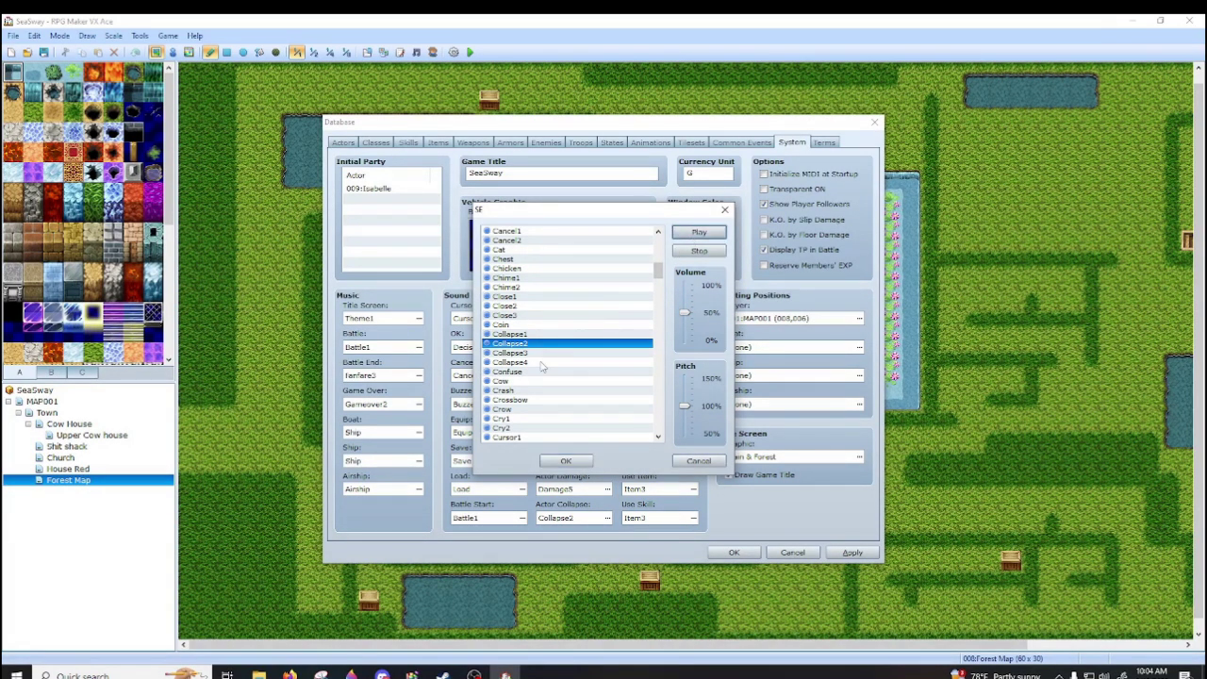
left_click(545, 353)
left_click(694, 236)
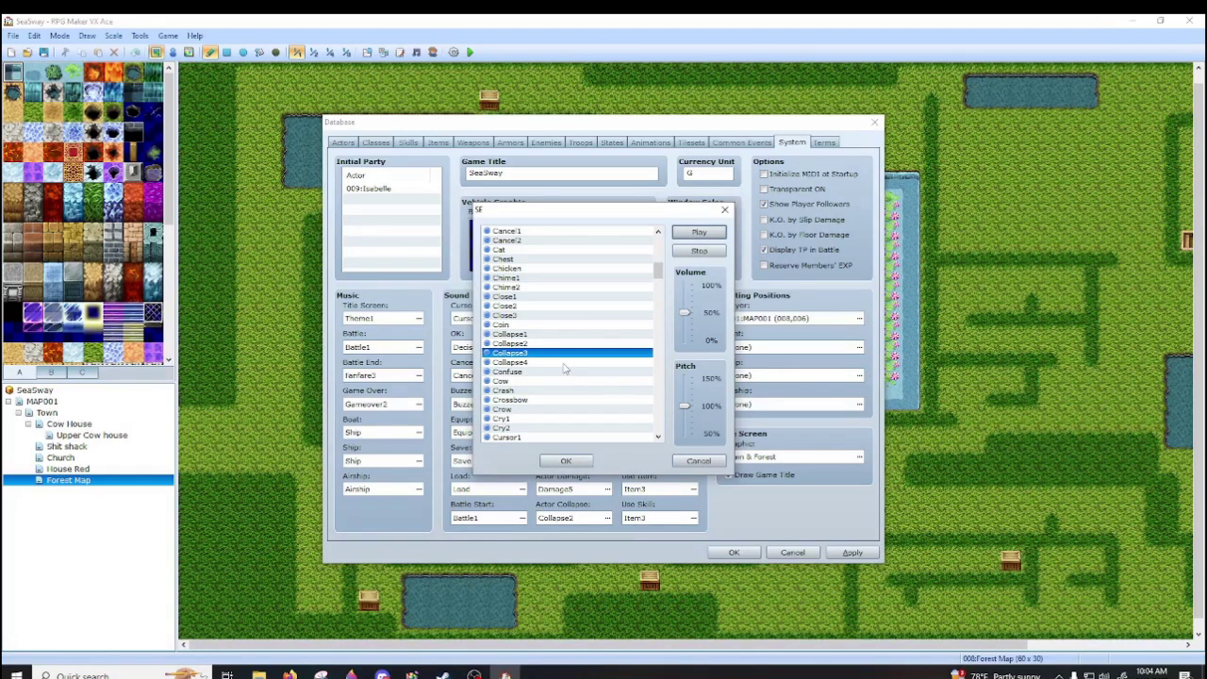
left_click(562, 363)
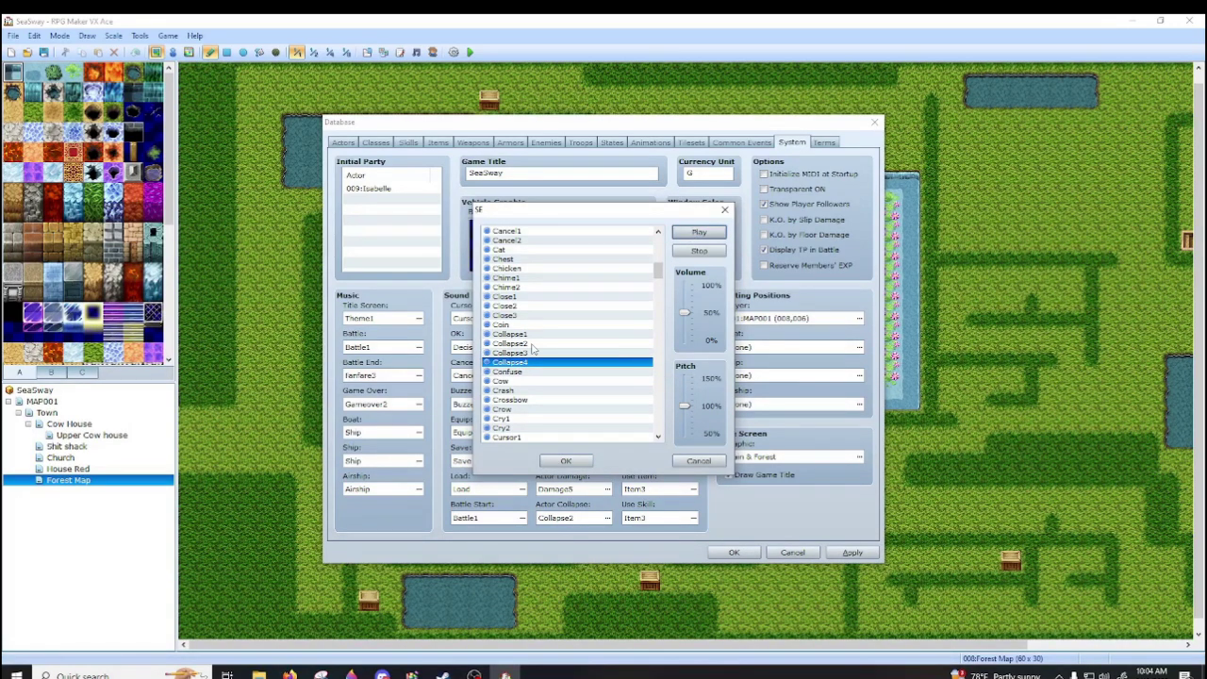
left_click(532, 344)
left_click(566, 461)
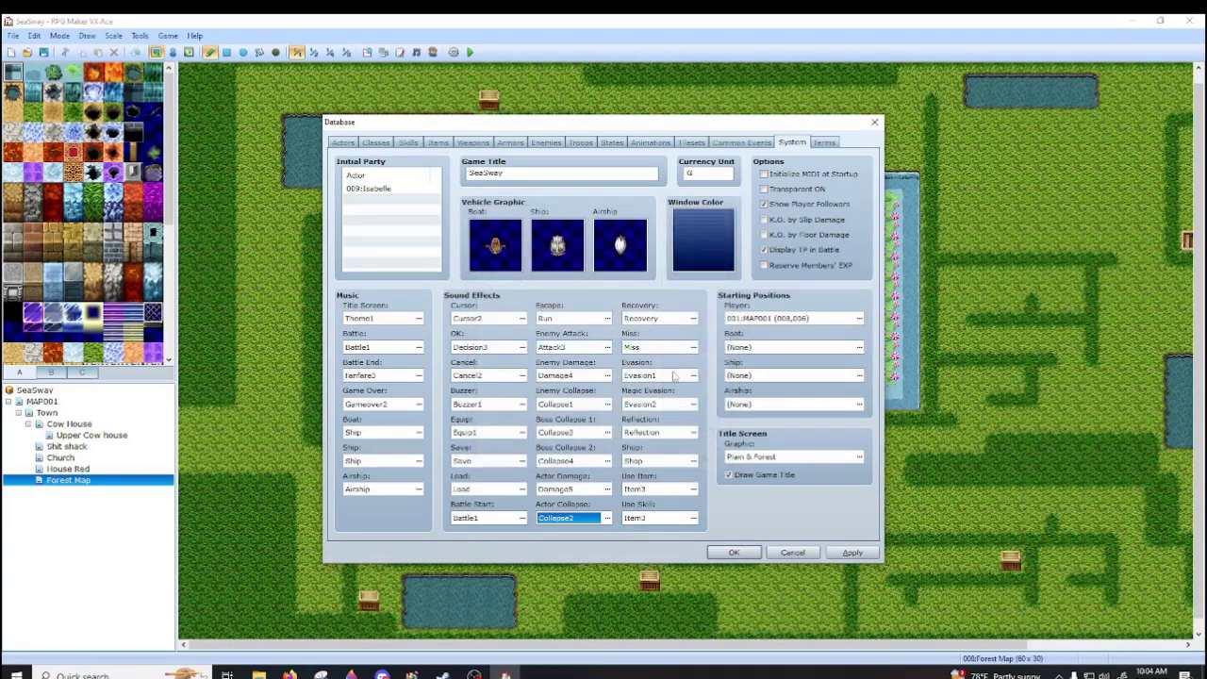
- Preview the Recovery sound effect with its volume slightly below 50%, then close the selection without applying
left_click(694, 319)
left_click_drag(684, 295, 685, 320)
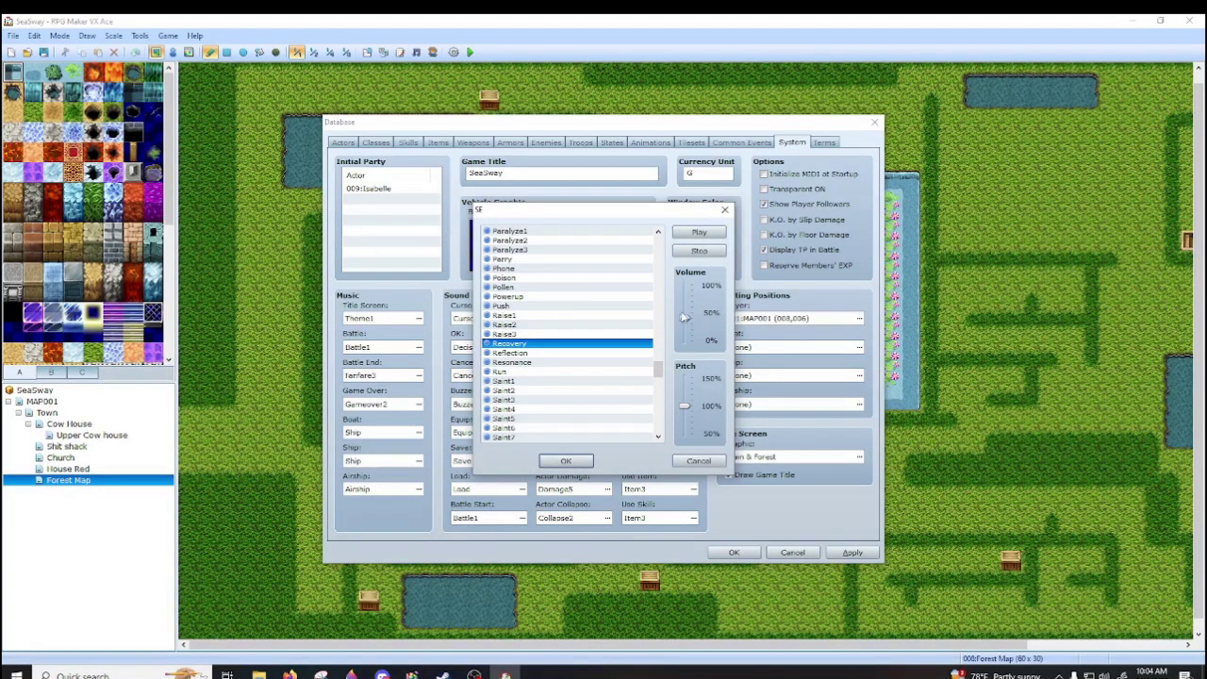
left_click(695, 231)
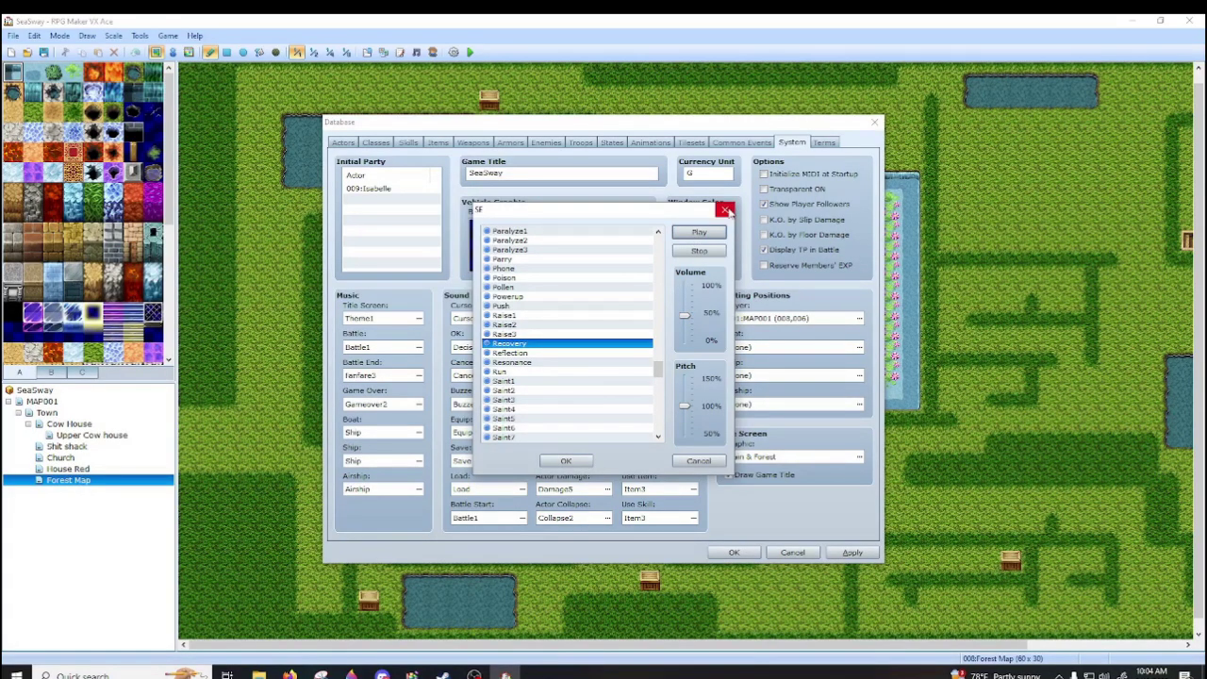
left_click(726, 209)
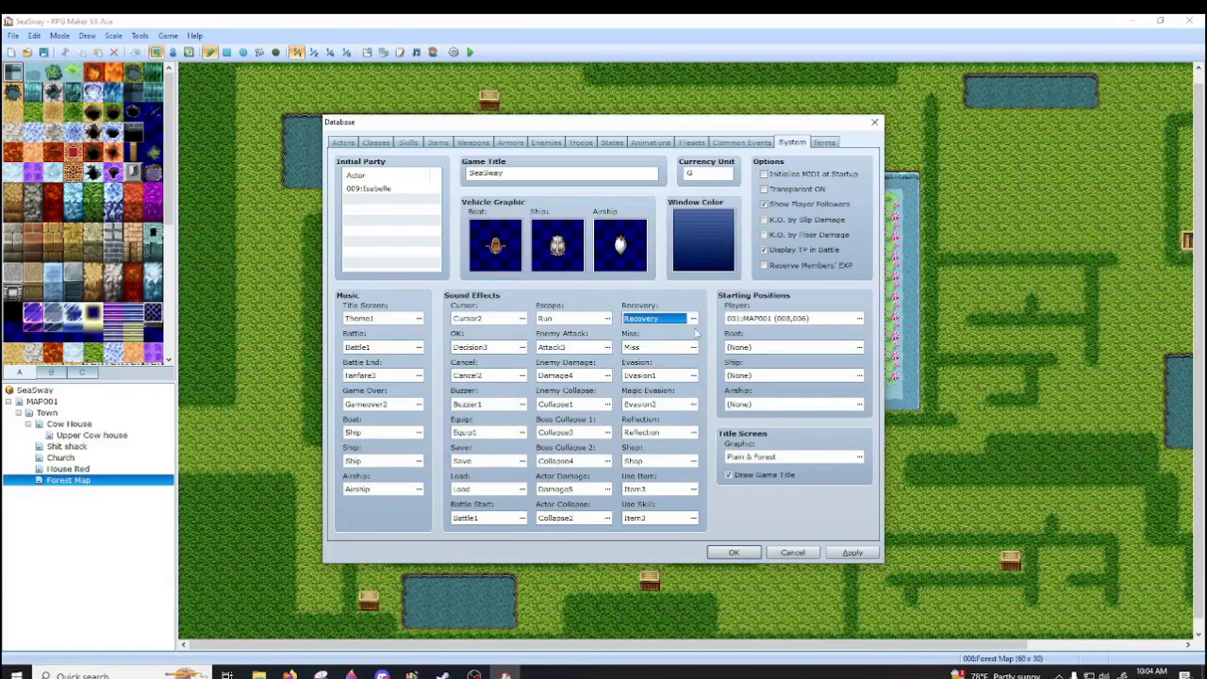
- Preview the Miss sound effect at its existing volume and close the selection without applying
left_click(691, 348)
left_click(691, 348)
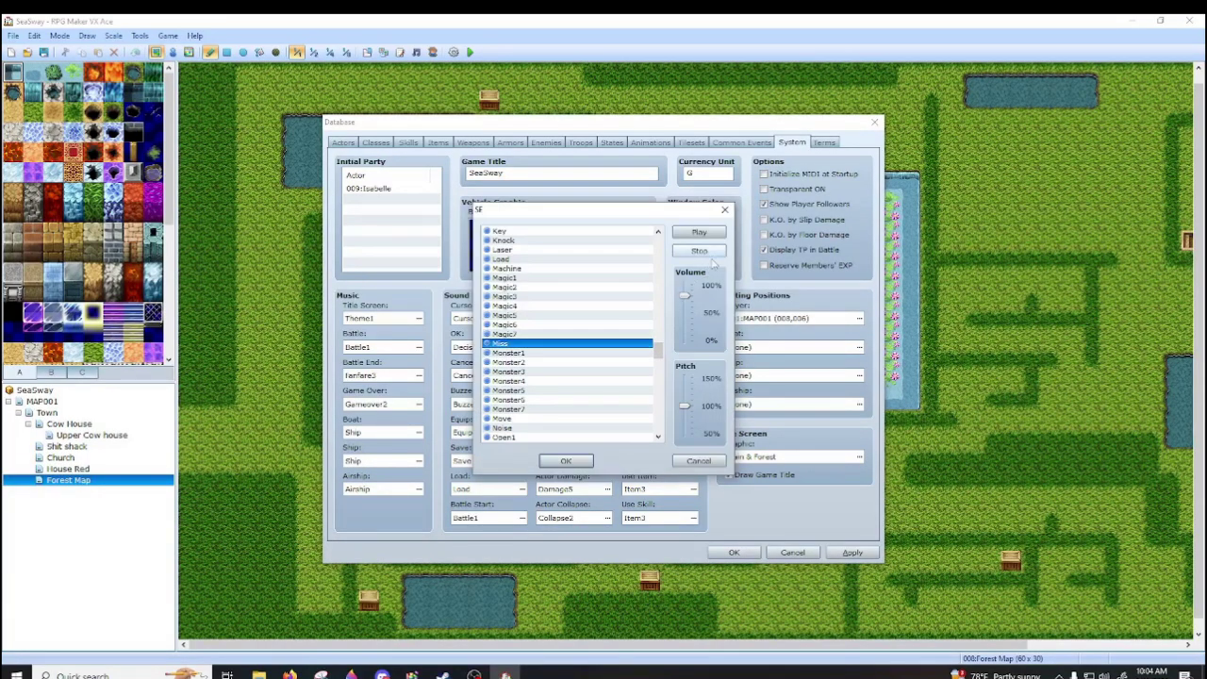
left_click(718, 234)
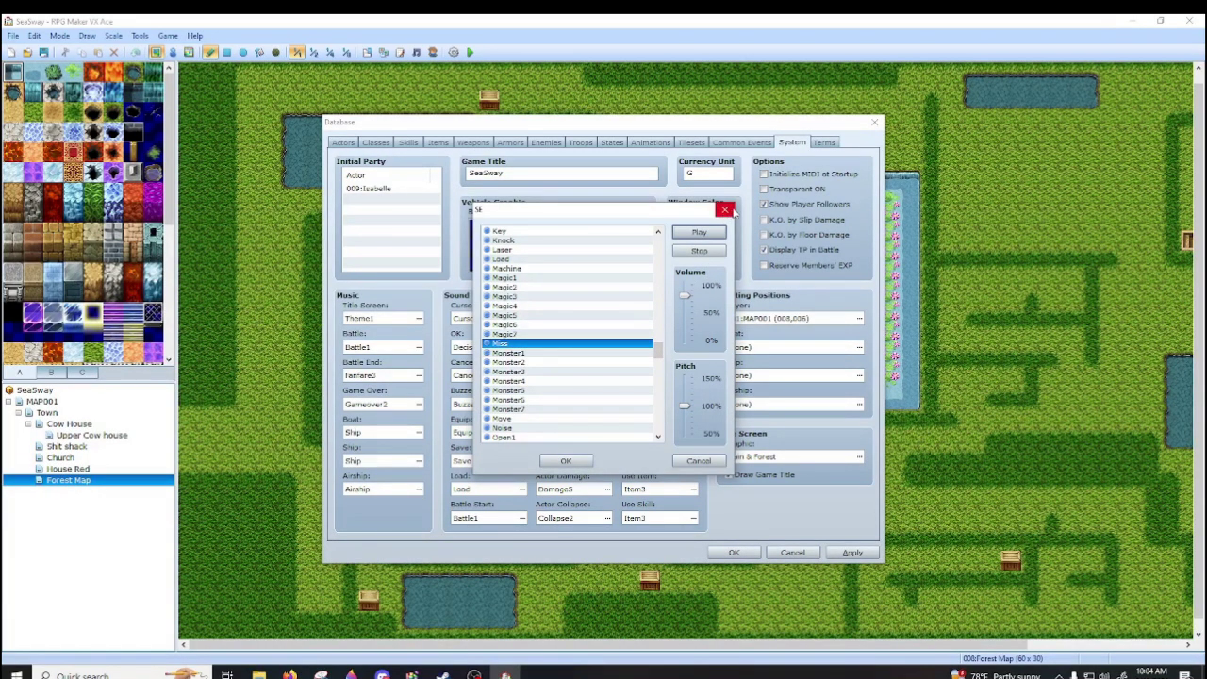
left_click(726, 209)
- Lower the Evasion sound effect's volume to slightly below 50%, compare Evasion1 with Evasion2, and apply Evasion1
left_click(693, 376)
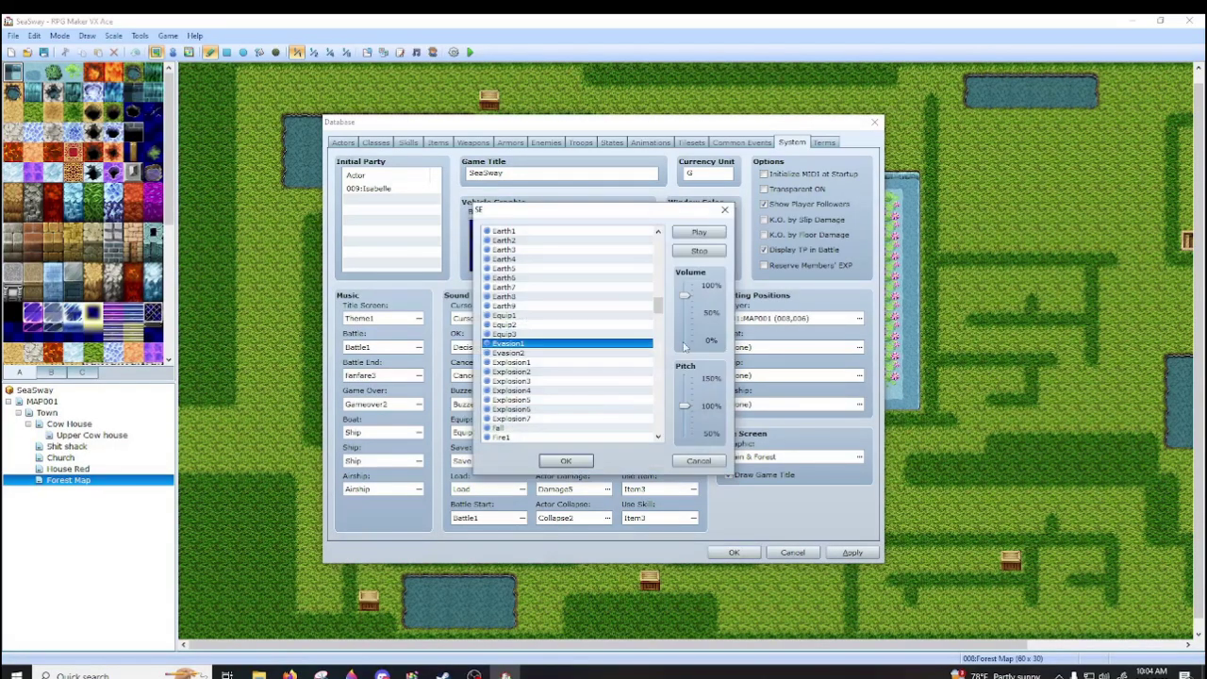
left_click_drag(685, 309, 685, 318)
left_click(699, 232)
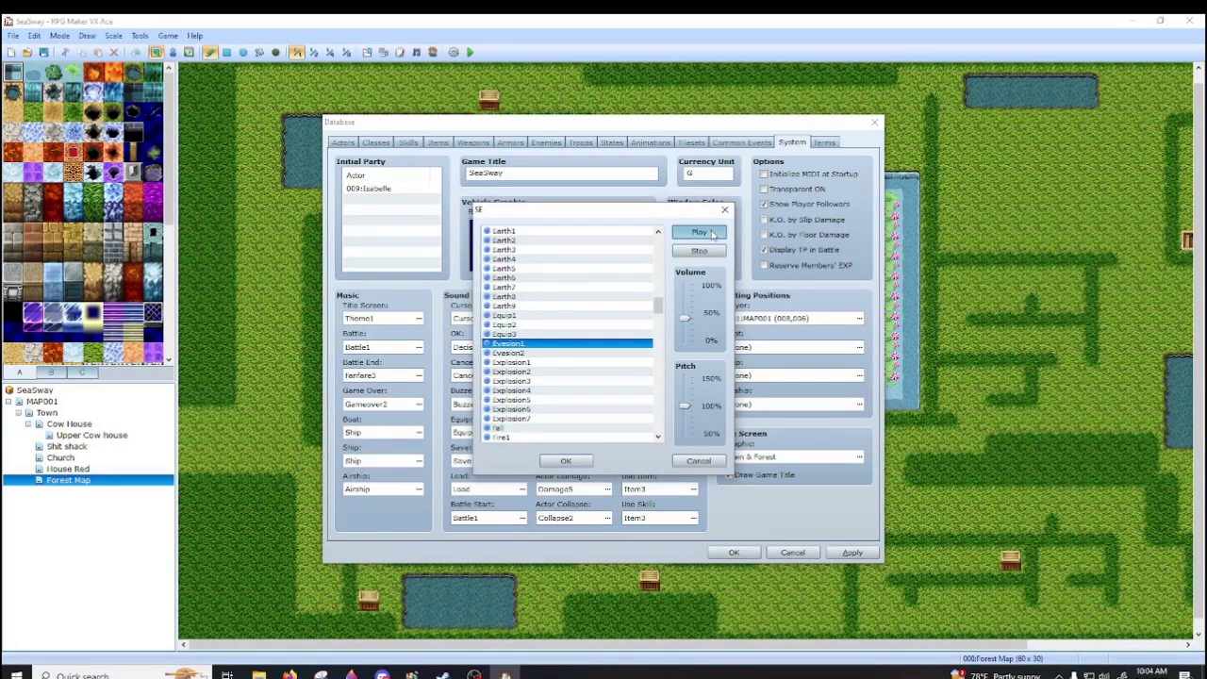
left_click(520, 352)
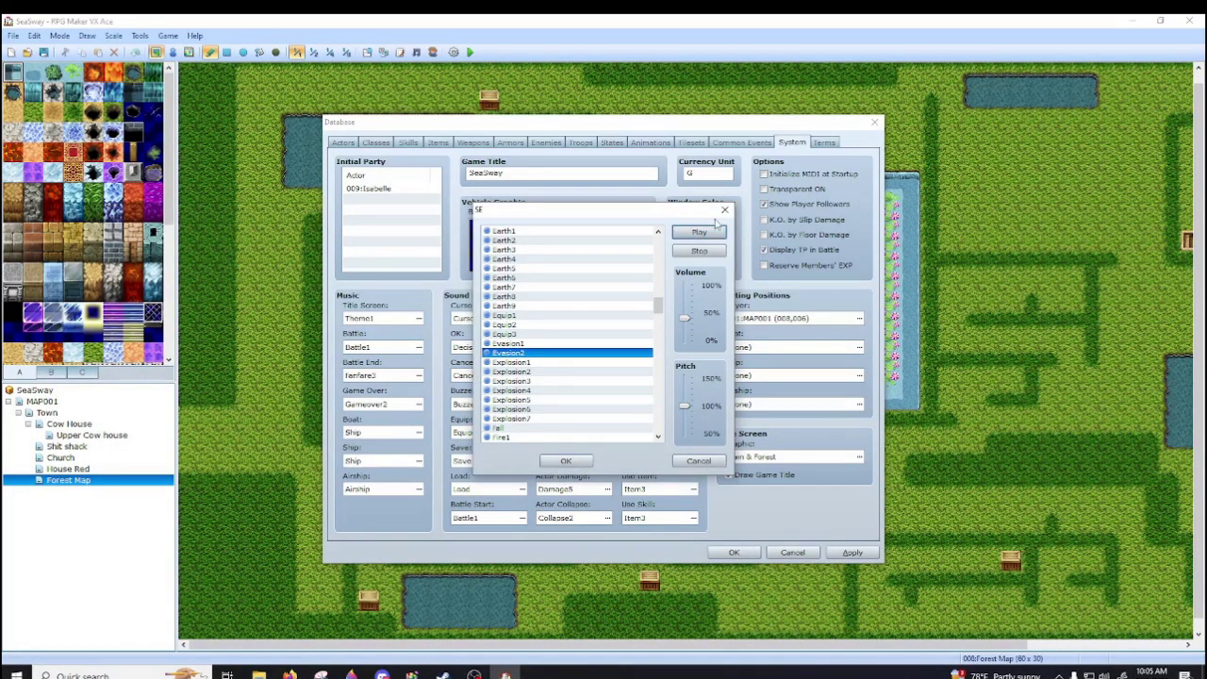
left_click(524, 343)
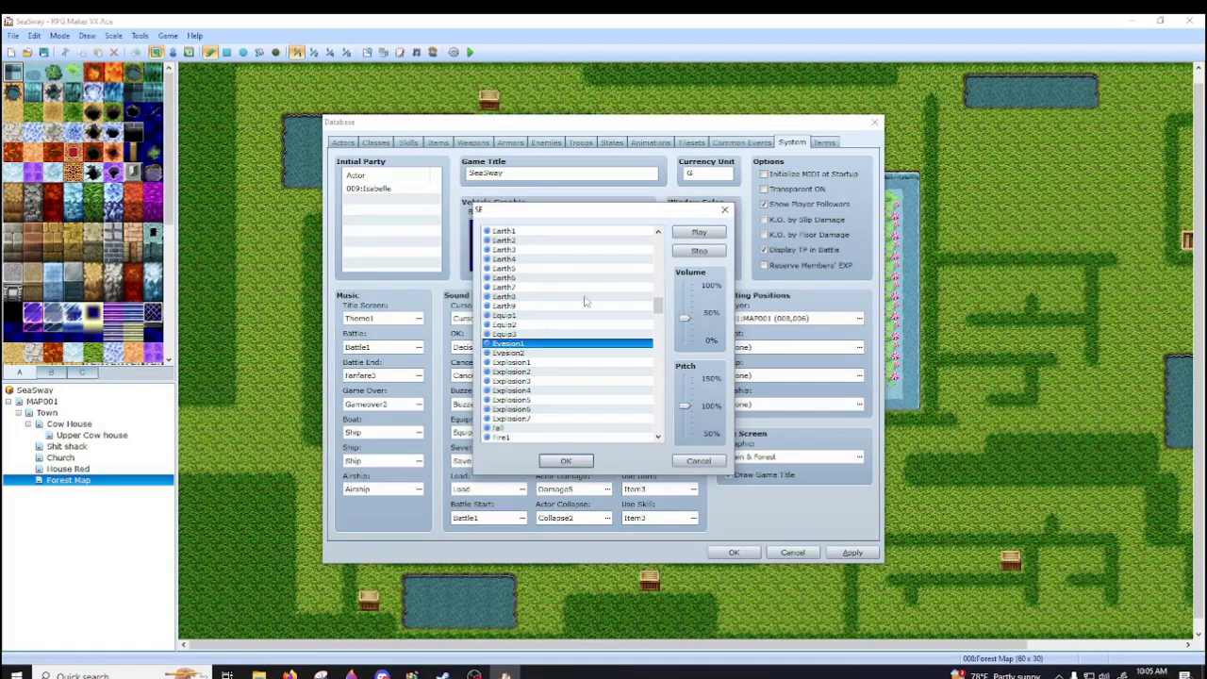
left_click(568, 461)
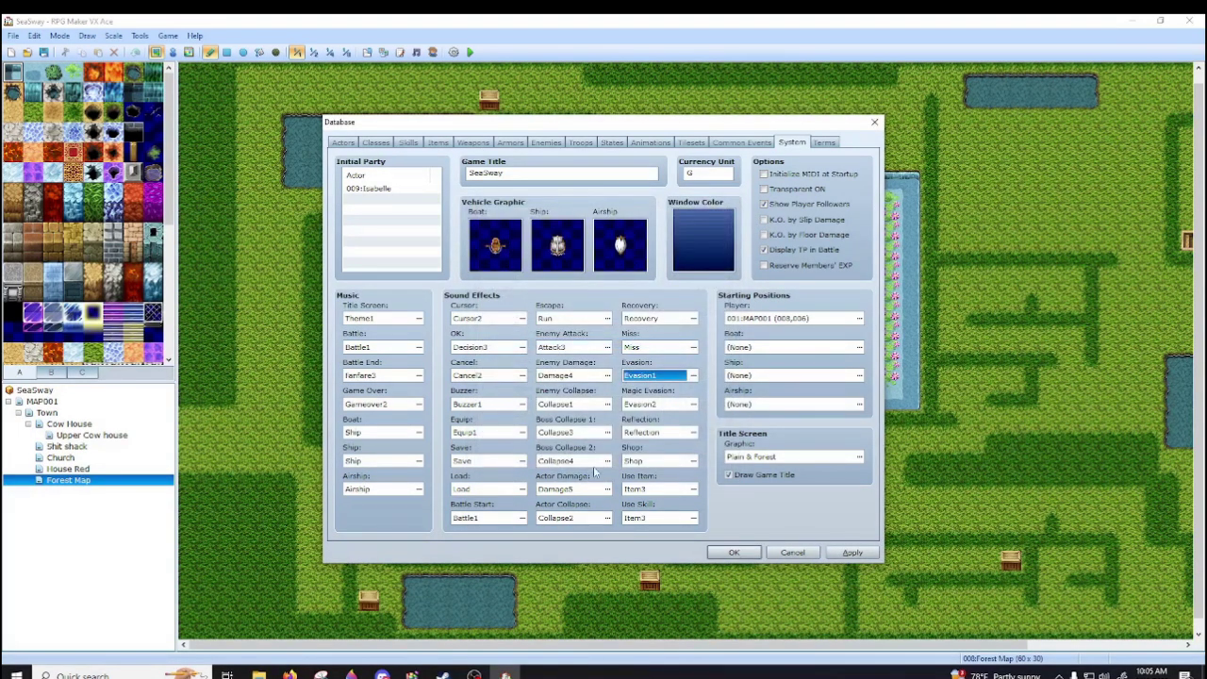
- Preview the Reflection sound effect at about 50% volume, then close the selection without applying
left_click(669, 409)
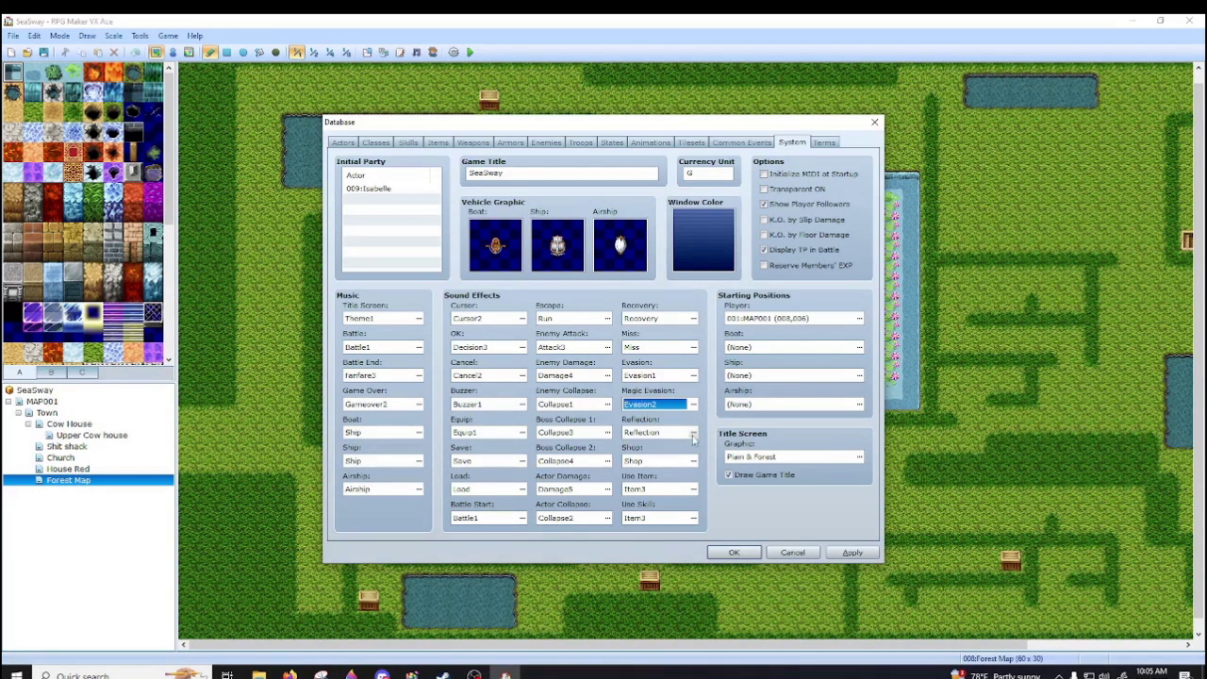
left_click(693, 434)
left_click(691, 318)
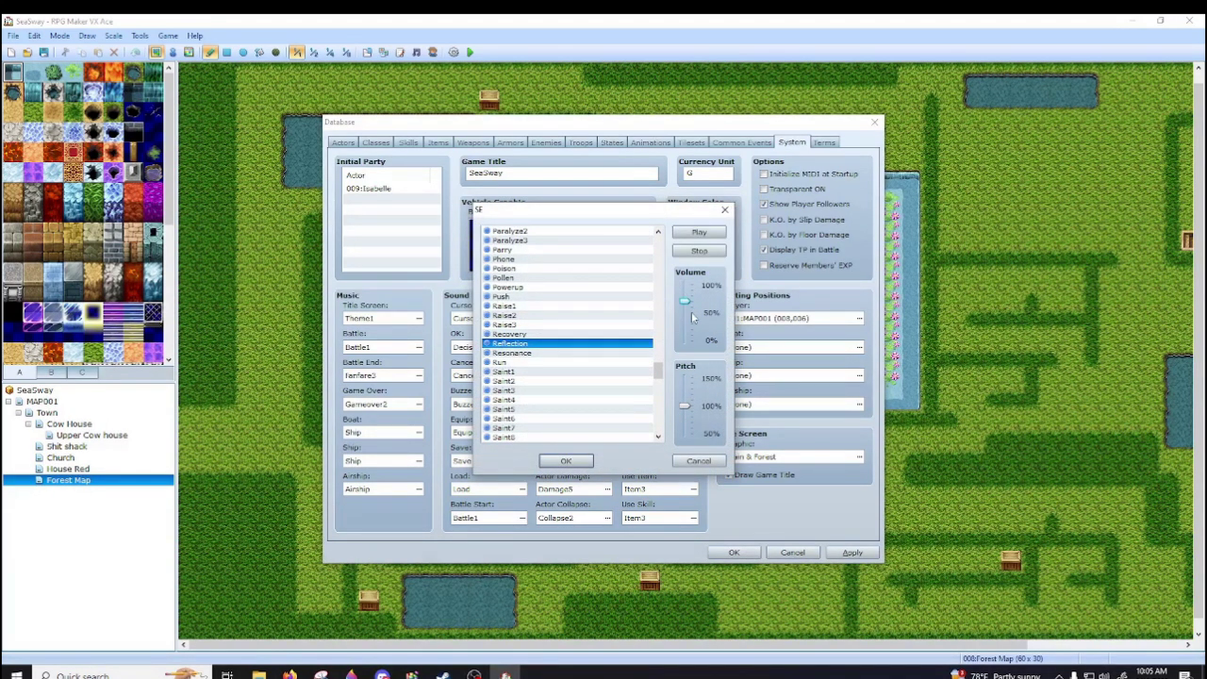
left_click_drag(688, 309, 683, 316)
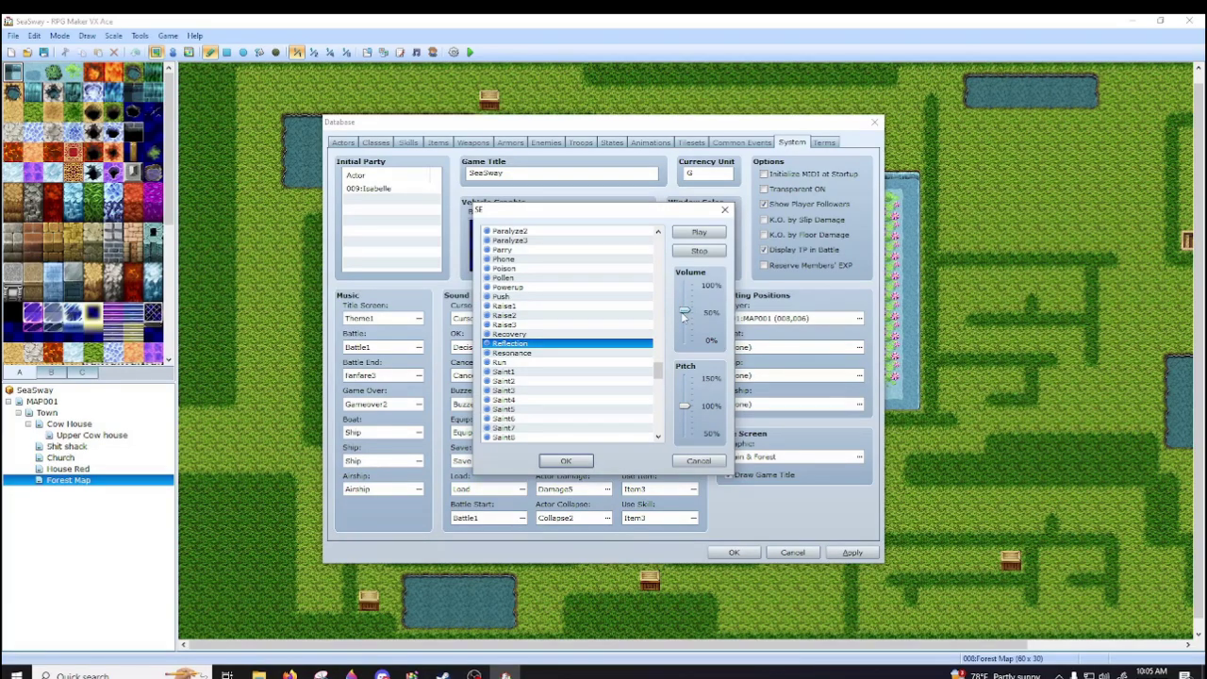
left_click(700, 232)
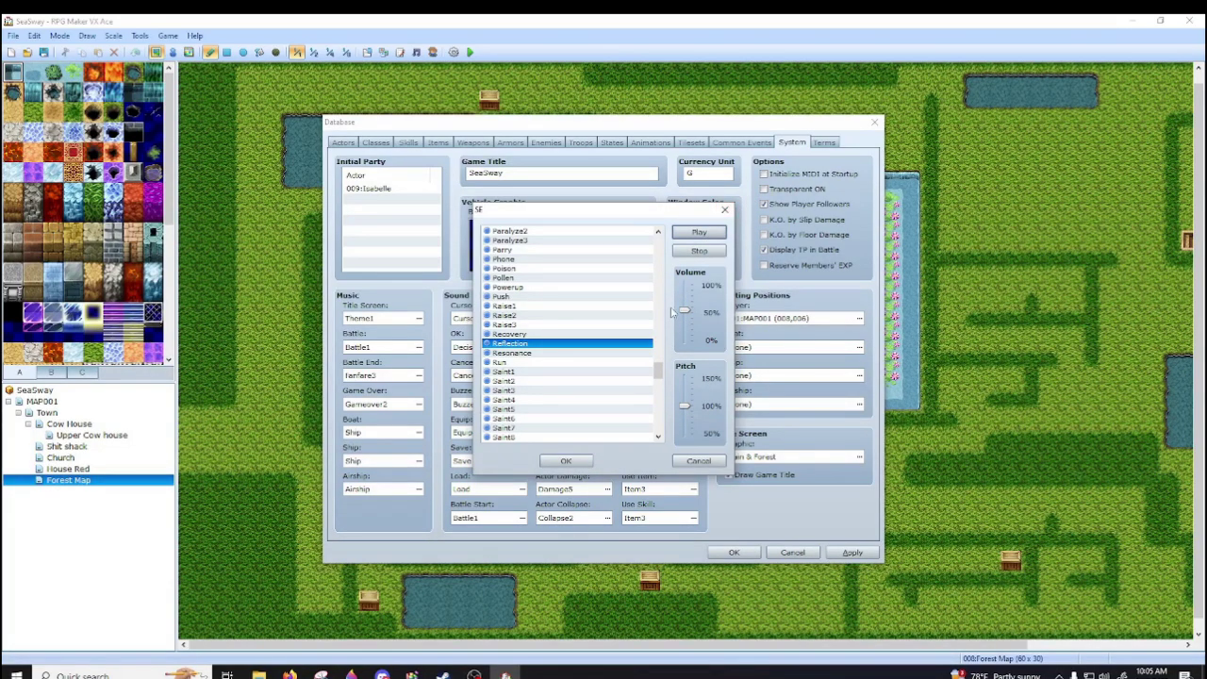
left_click_drag(687, 310, 686, 312)
left_click(724, 210)
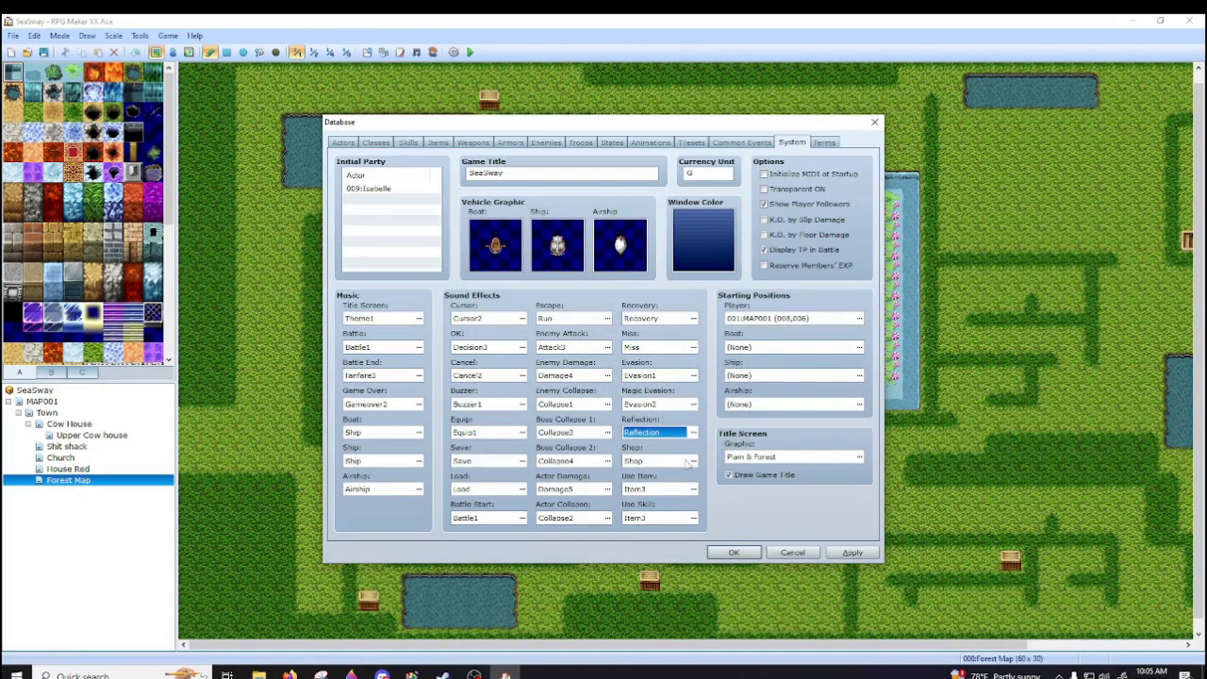
- Preview the Shop sound effect at 50% volume, then close the selection without applying
left_click(692, 461)
left_click(686, 316)
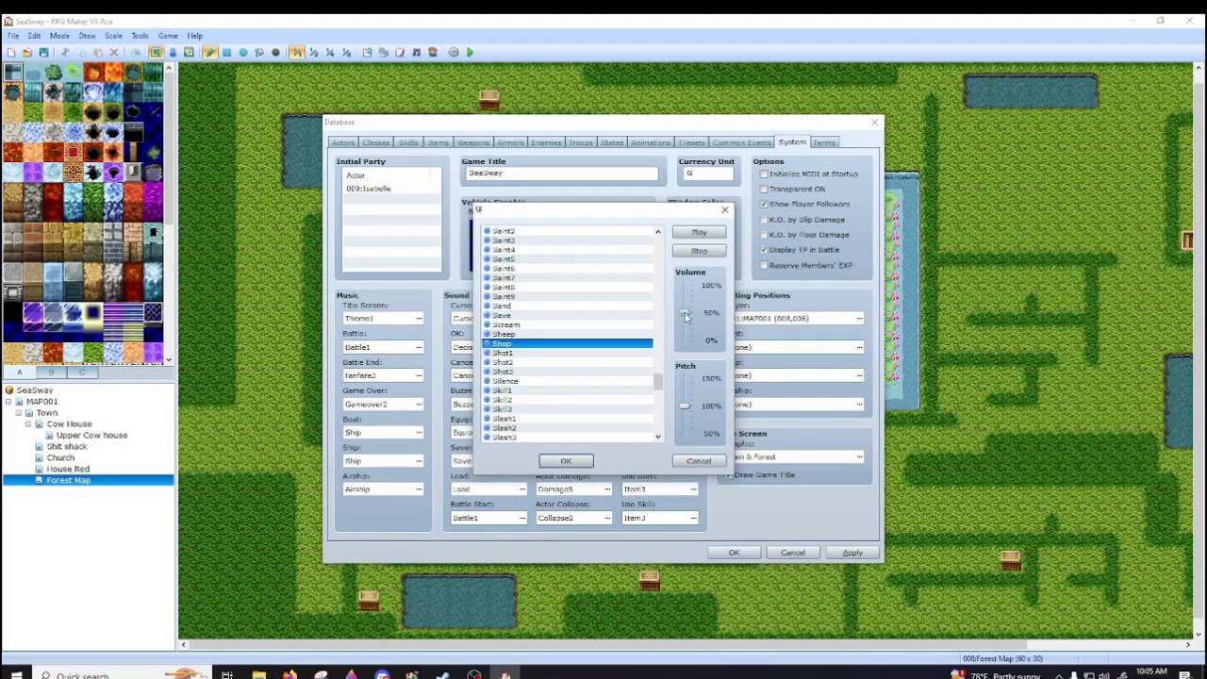
left_click(699, 232)
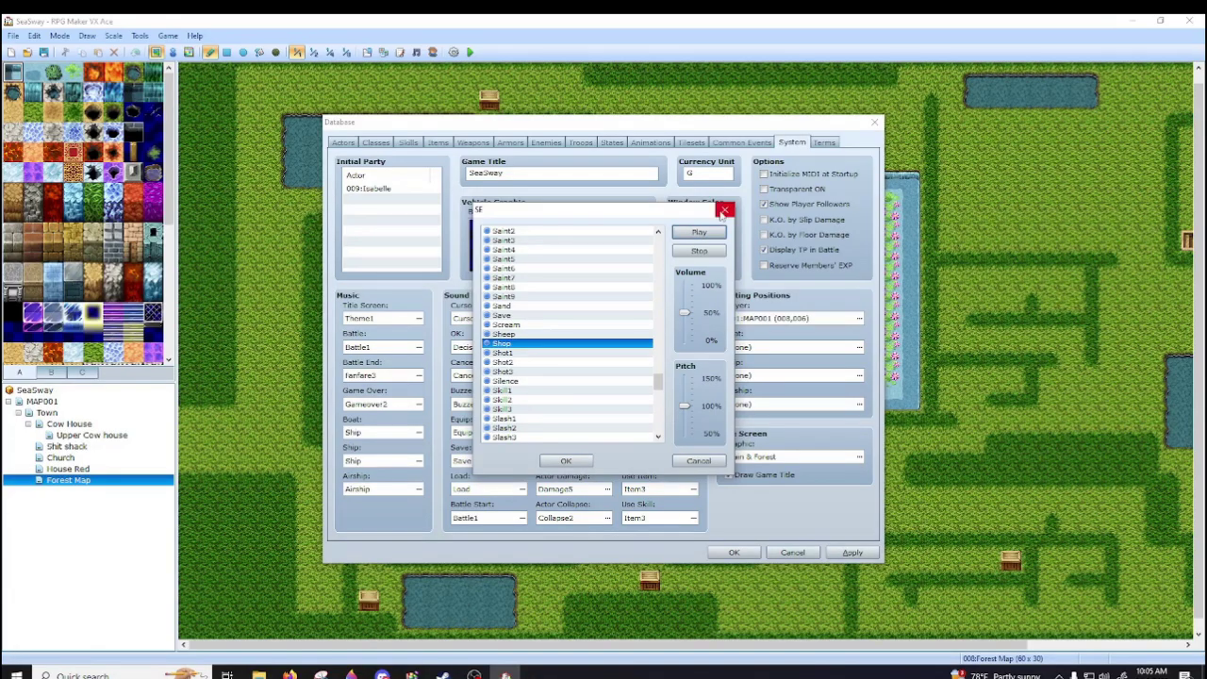
left_click(725, 210)
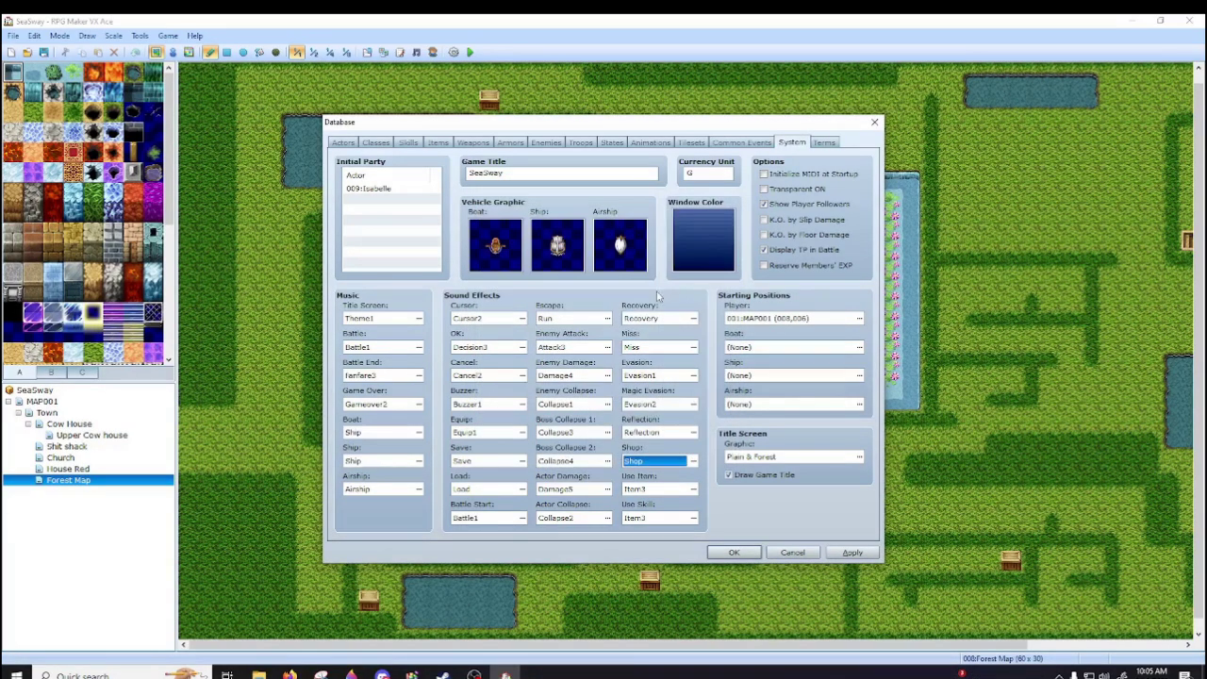
- Preview Item3 for the Use Item sound effect at 50% volume, then close the selection without applying
left_click(693, 490)
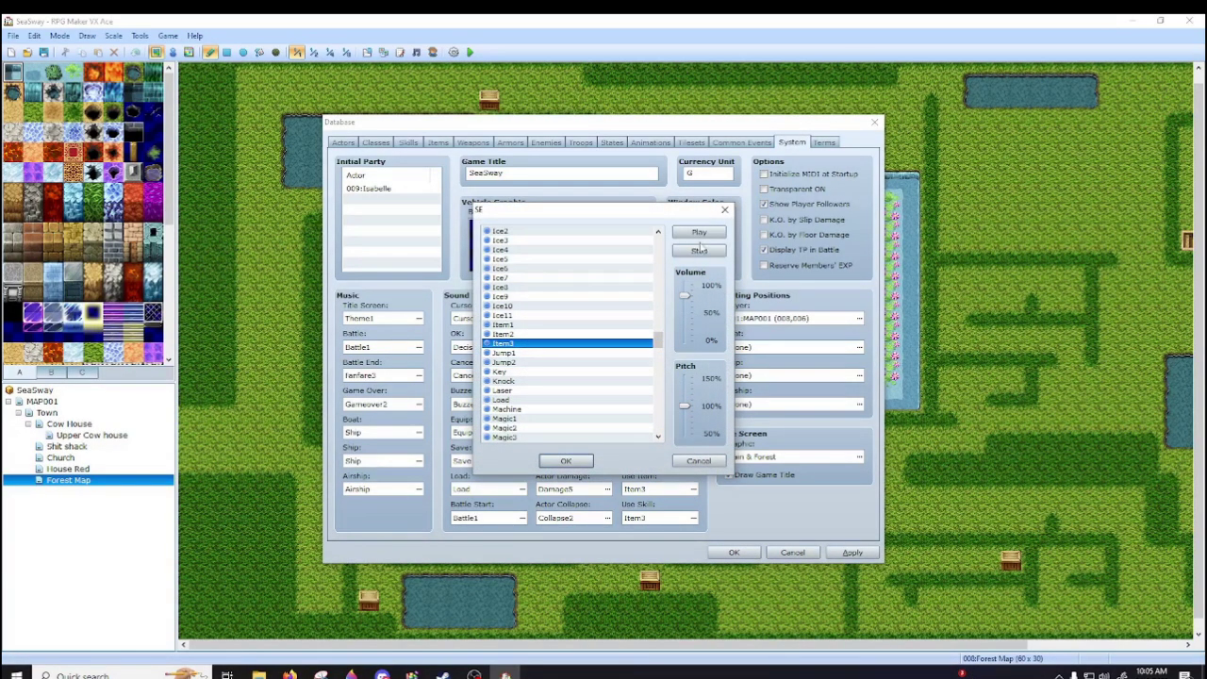
left_click_drag(685, 298, 686, 312)
left_click(699, 232)
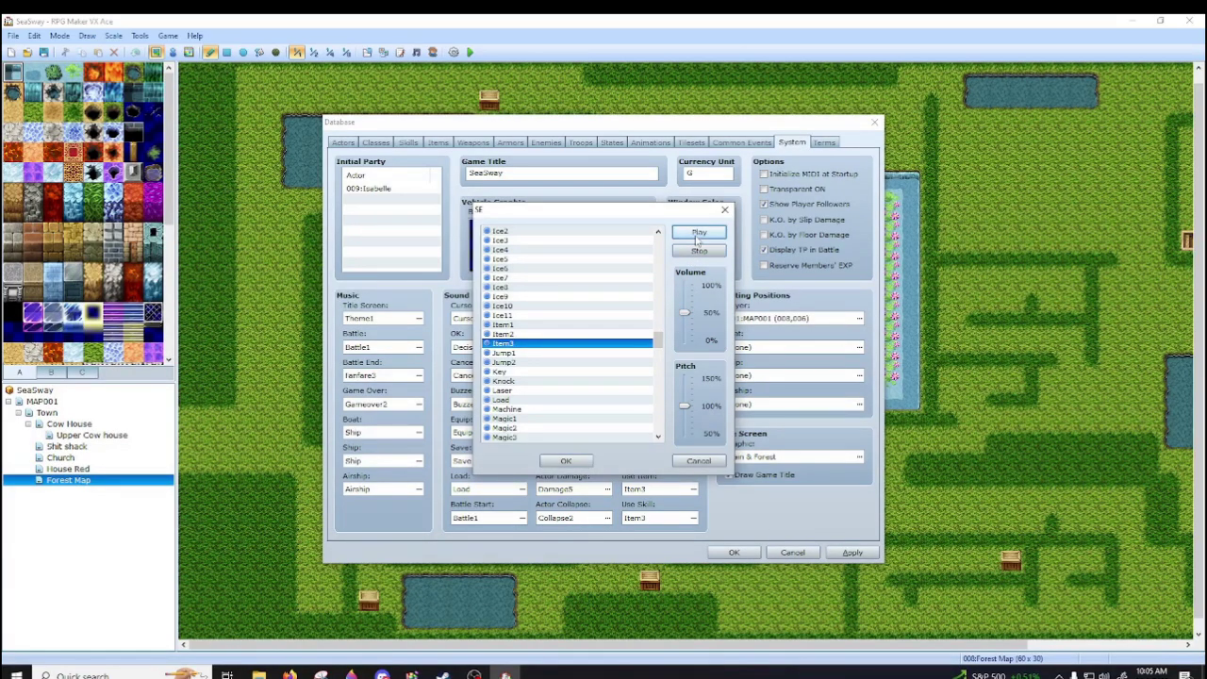
left_click(724, 209)
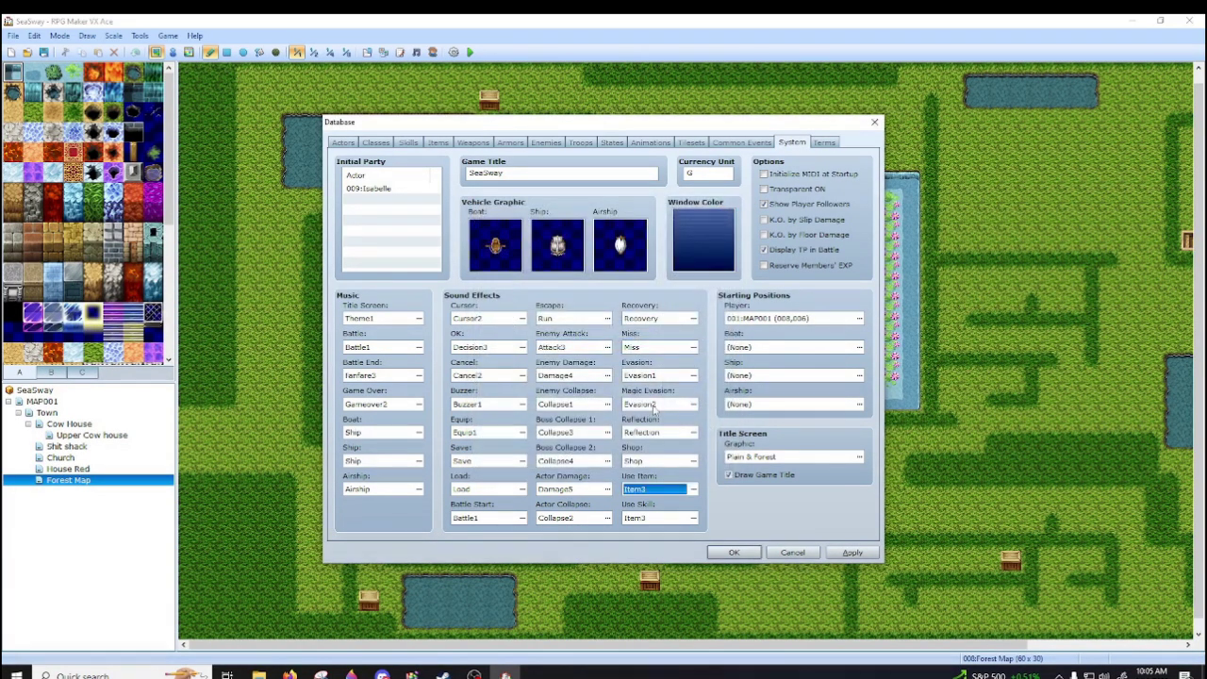
- Compare the Item sounds for the Use Skill sound effect at 50% volume and apply Item2
left_click(693, 517)
left_click_drag(692, 296, 691, 313)
left_click(698, 232)
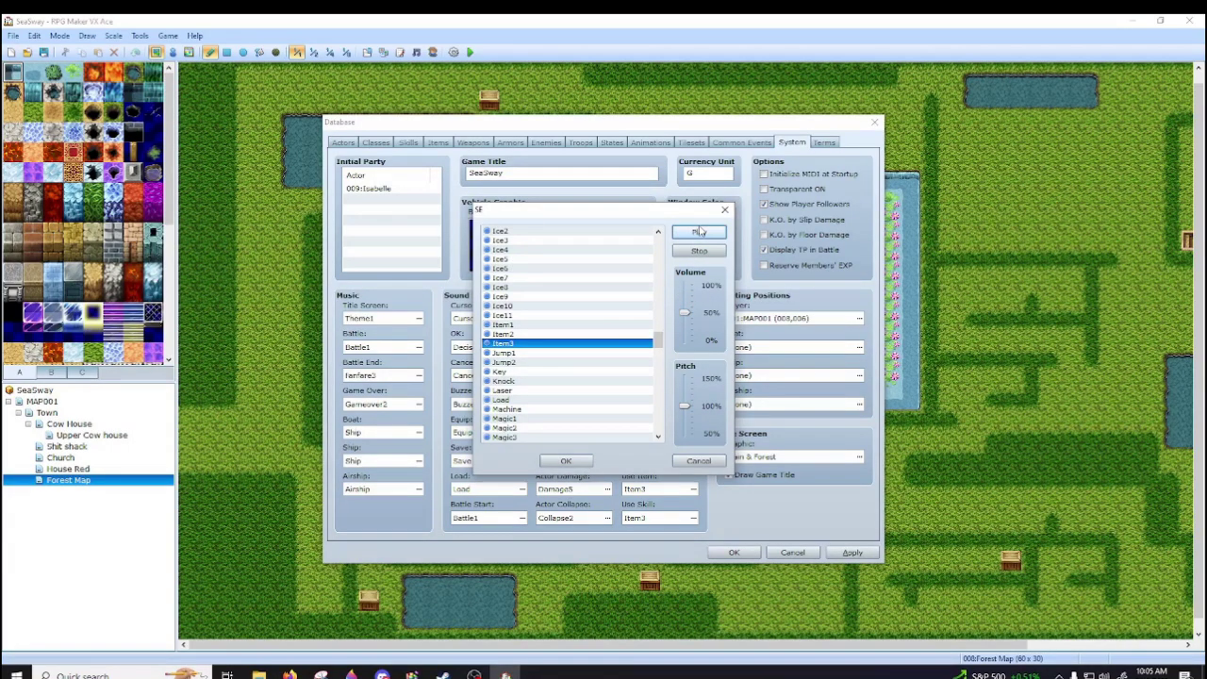
left_click(539, 335)
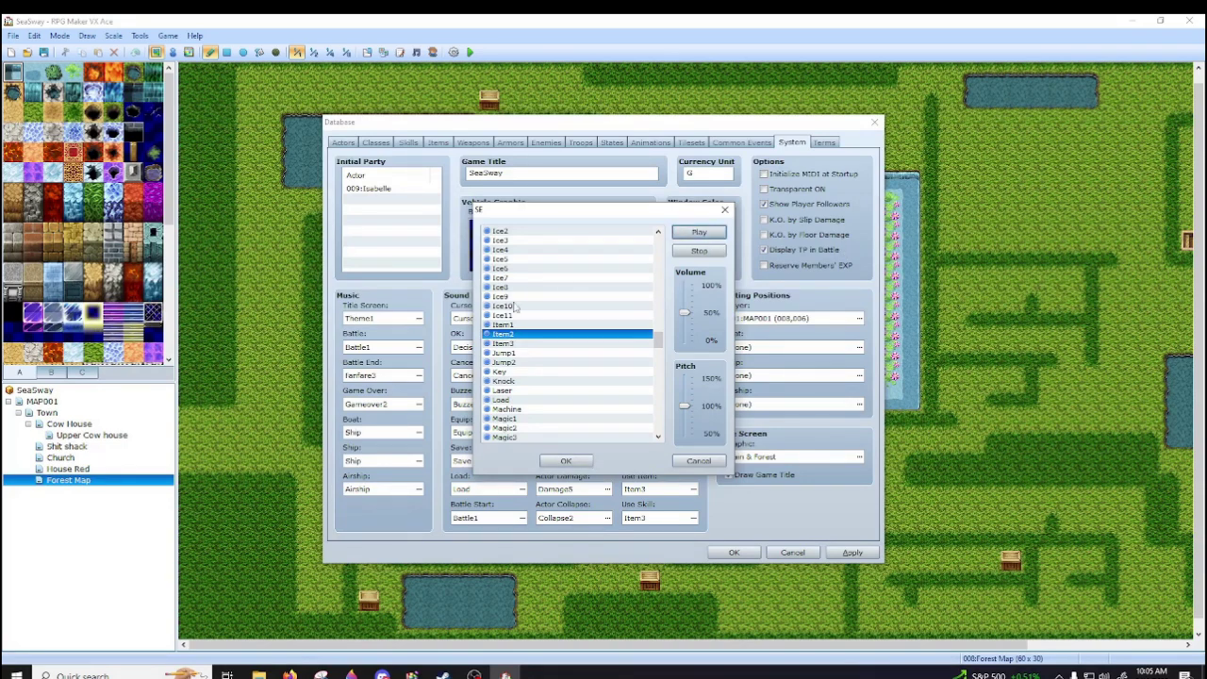
left_click(514, 325)
left_click(700, 233)
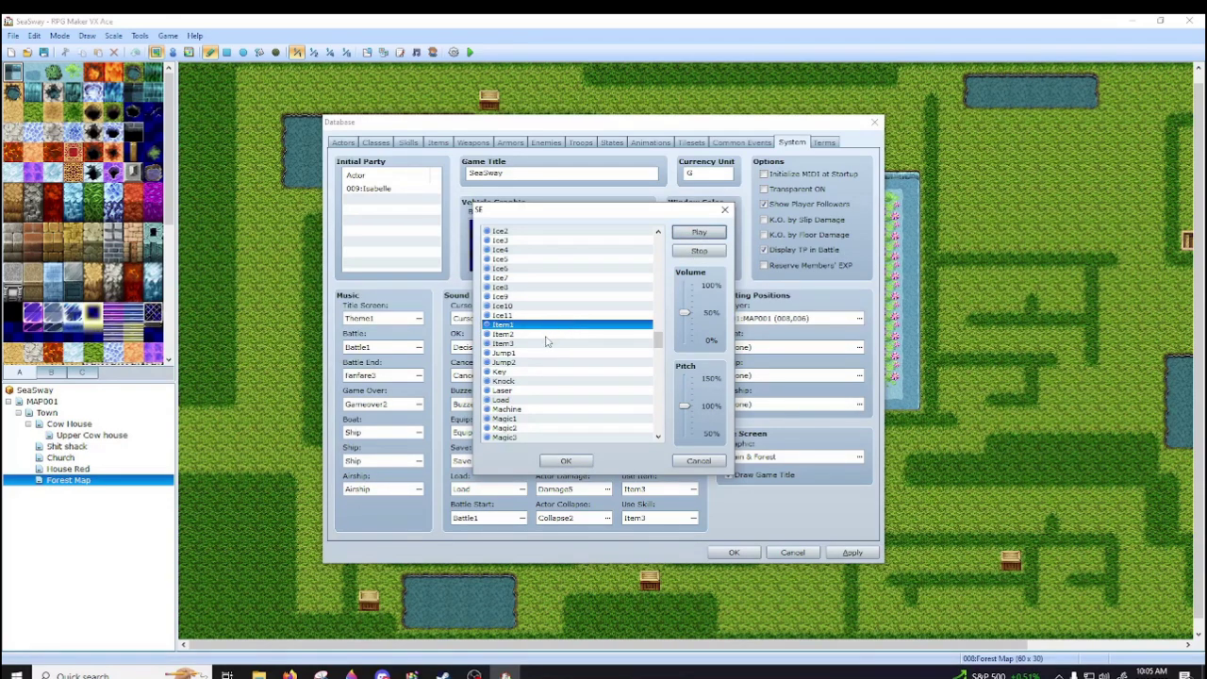
left_click(547, 334)
left_click(565, 460)
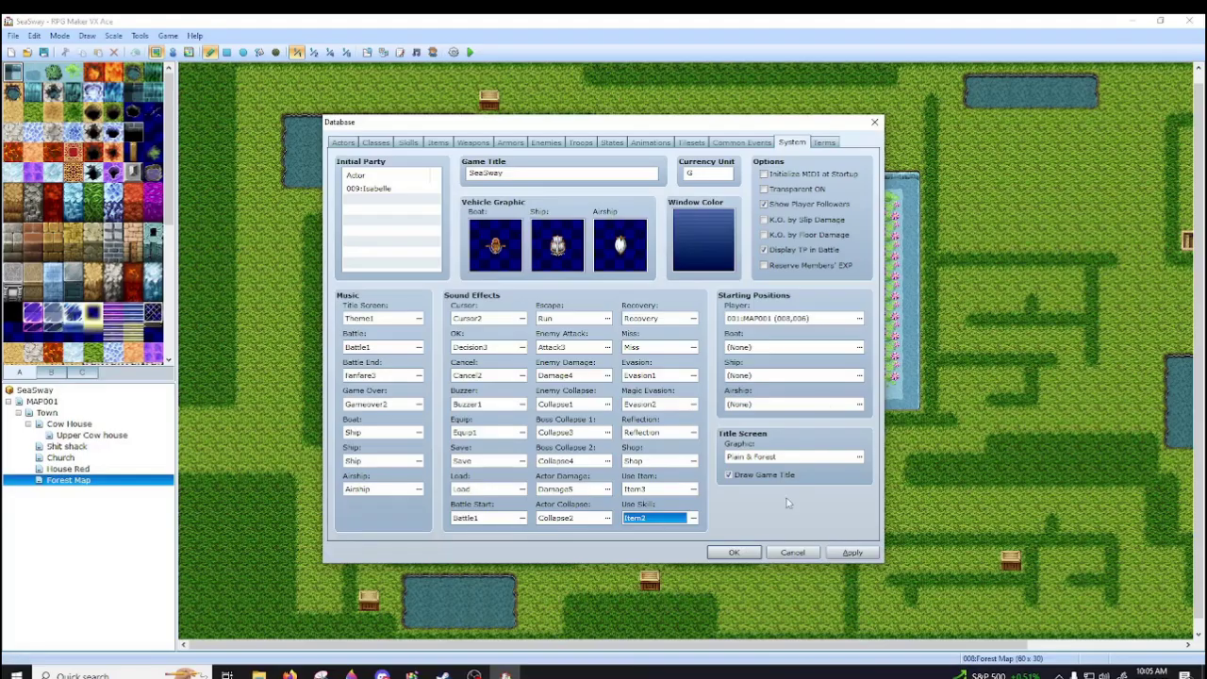
- Look through the project maps in the player's starting location and open the boat's, leaving both starting positions unset from here
left_click(857, 320)
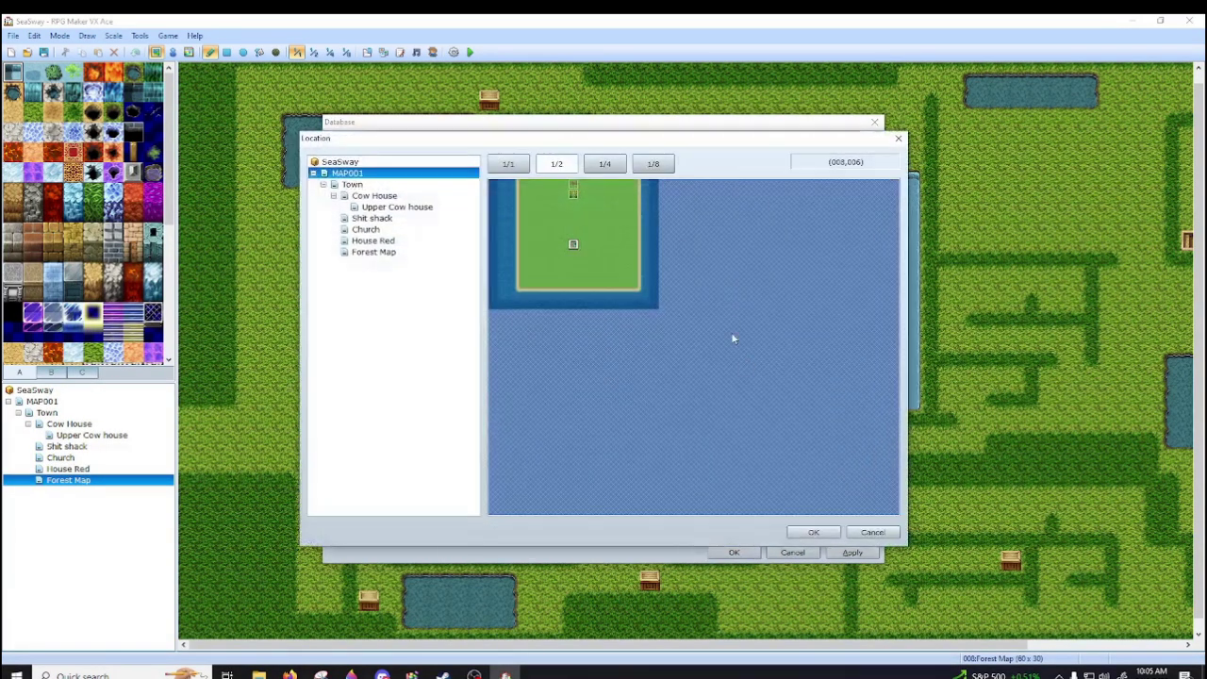
key("Down")
key("Down")
key("Down")
key("Down")
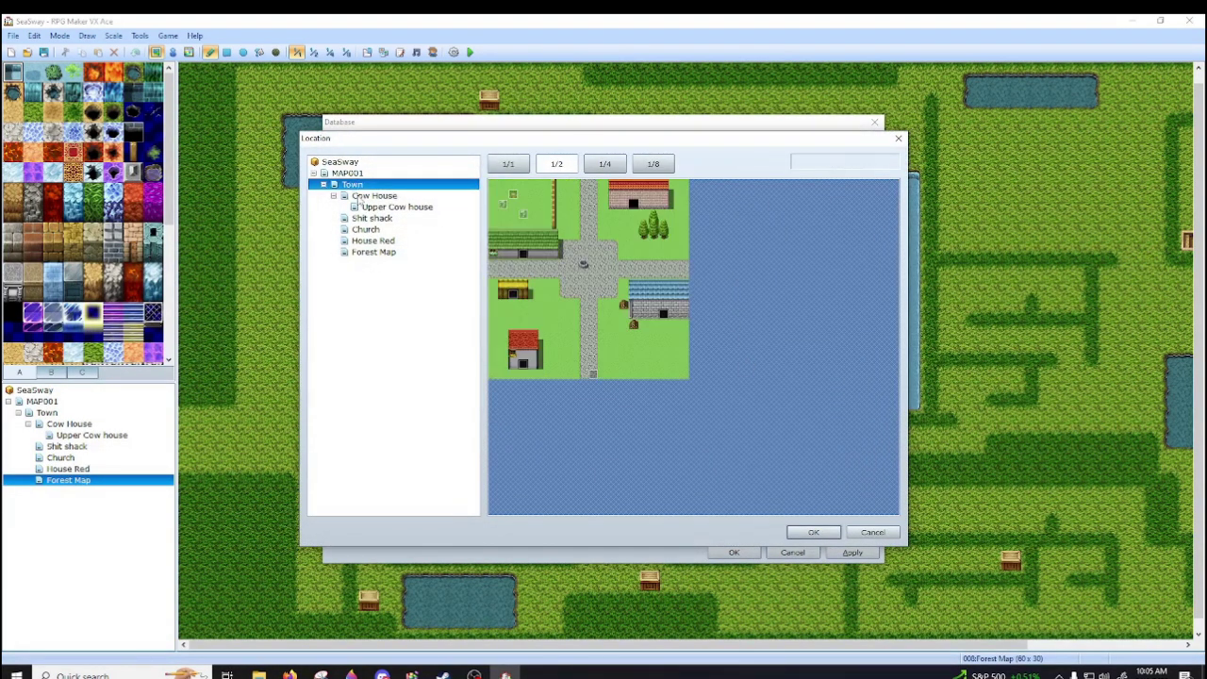
left_click(367, 230)
left_click(371, 242)
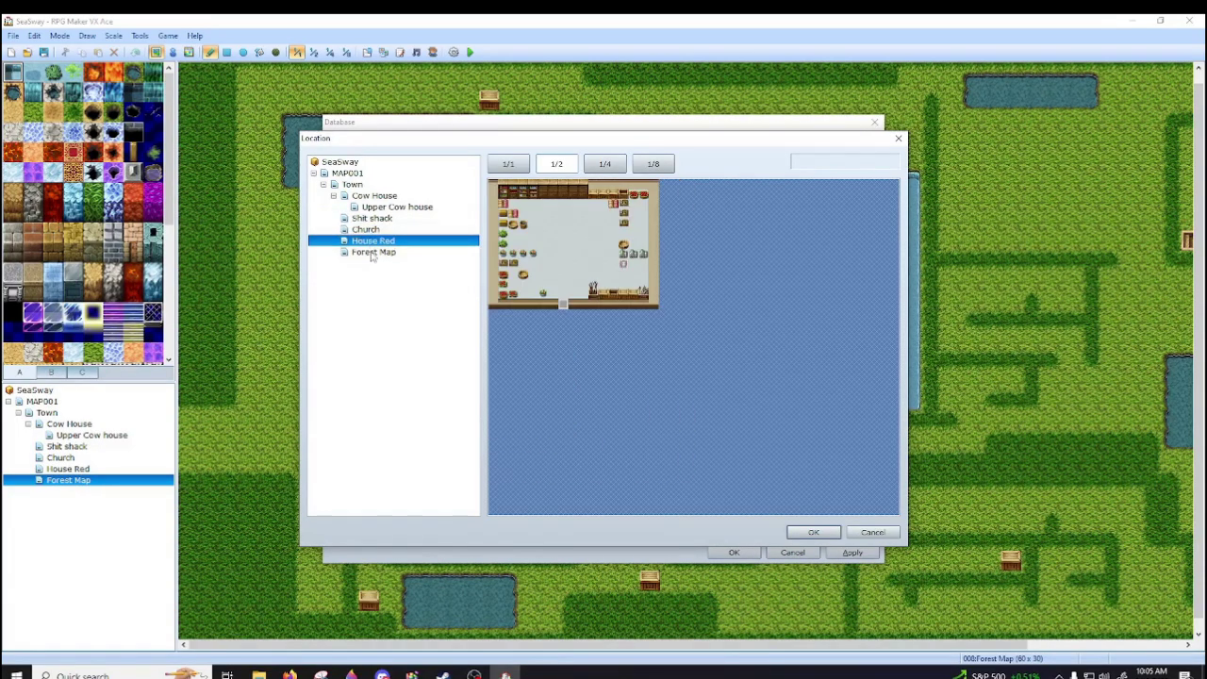
left_click(372, 252)
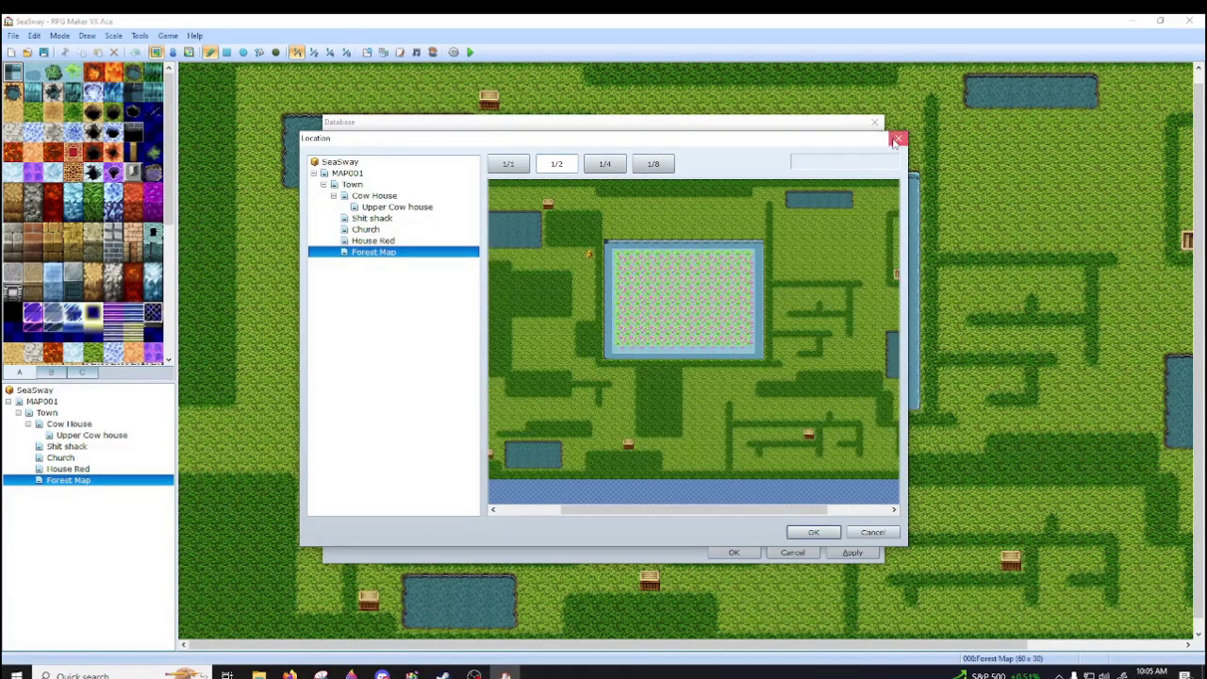
key("Escape")
left_click(858, 349)
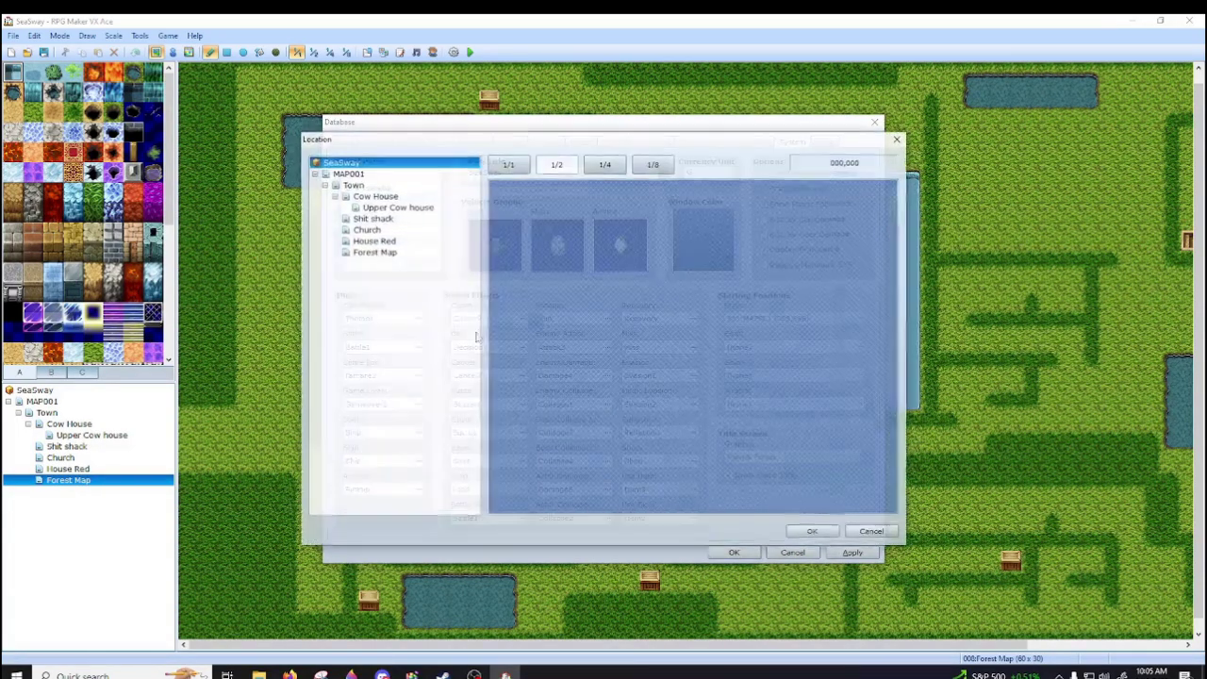
left_click(898, 138)
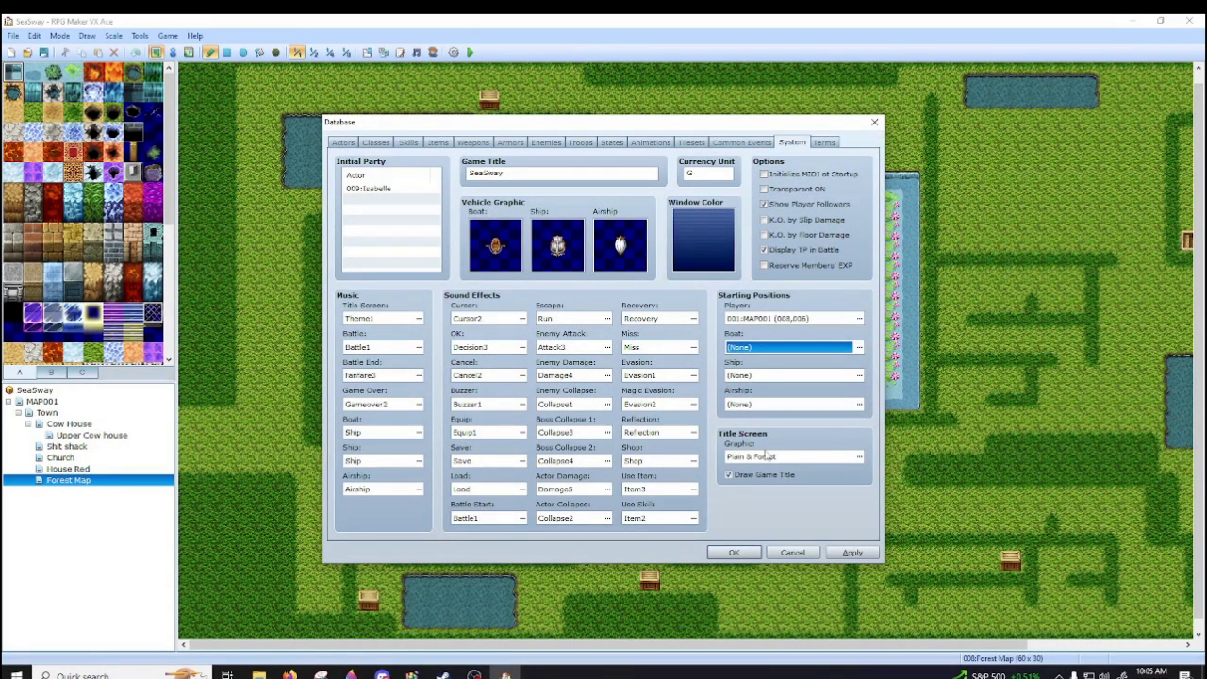
- Open the title graphic selection and compare the Gargoyles, Heroes and Leaves frames over the Plain background
left_click(857, 458)
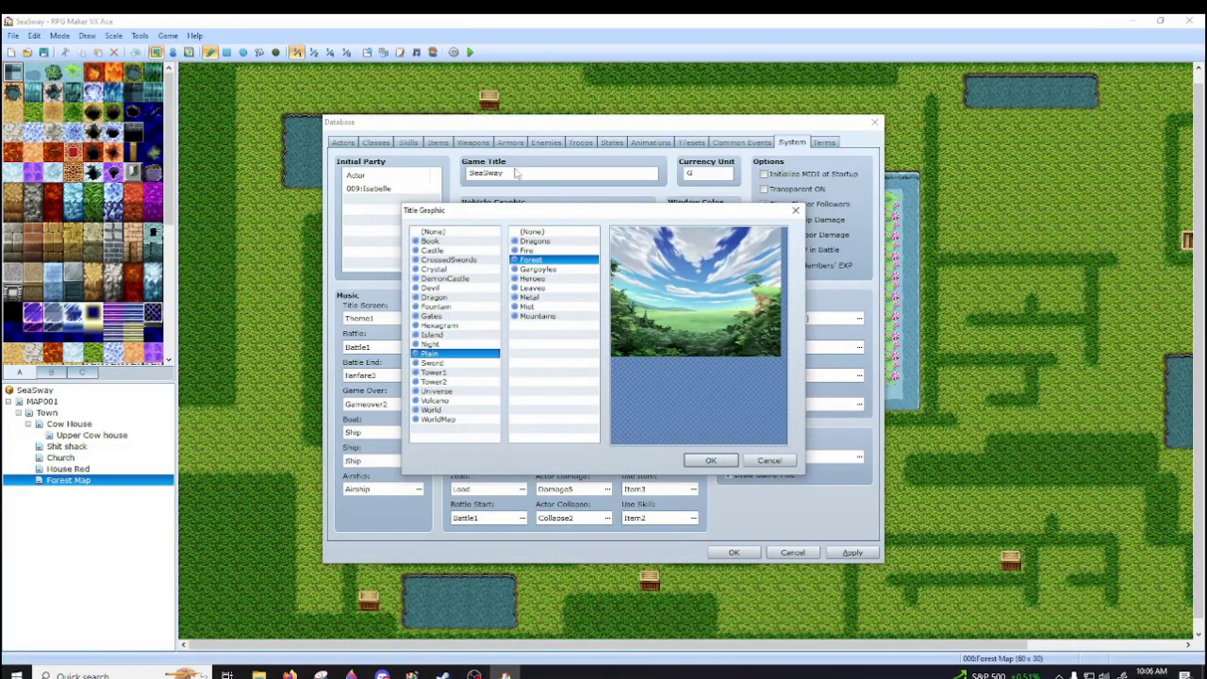
left_click(546, 270)
left_click(549, 279)
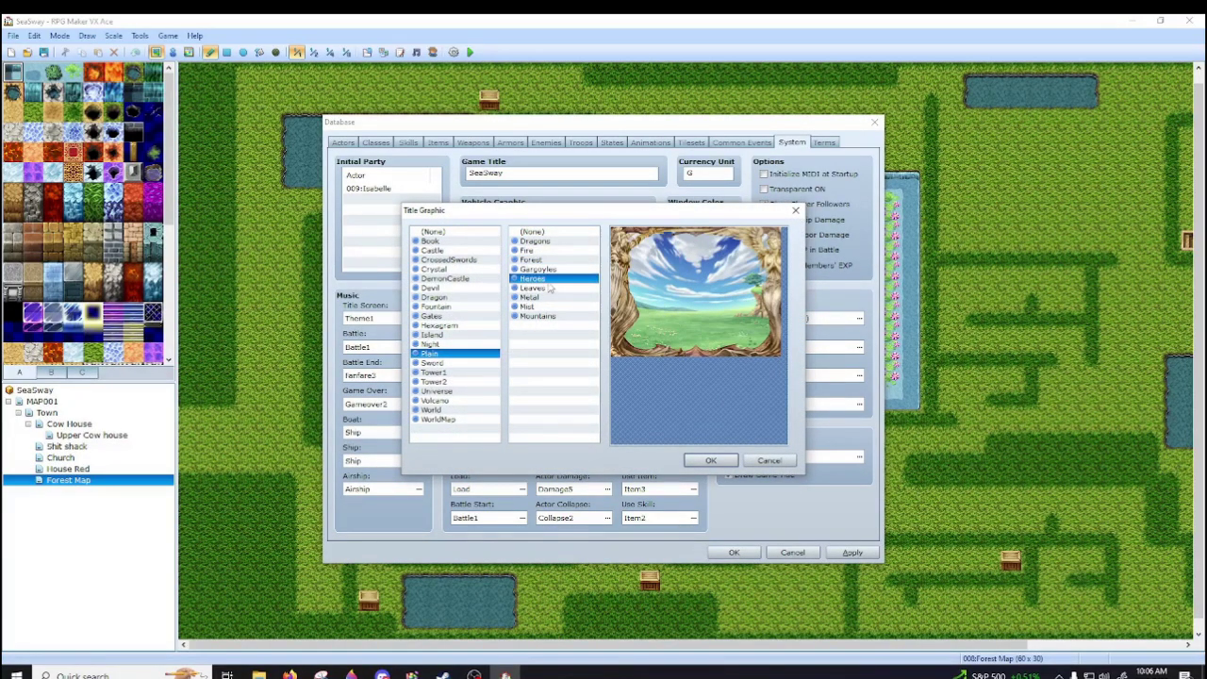
left_click(550, 289)
left_click(548, 282)
left_click(547, 270)
- Preview the Book, Castle, Crystal, CrossedSwords and DemonCastle title backgrounds with the Gargoyles frame
left_click(446, 241)
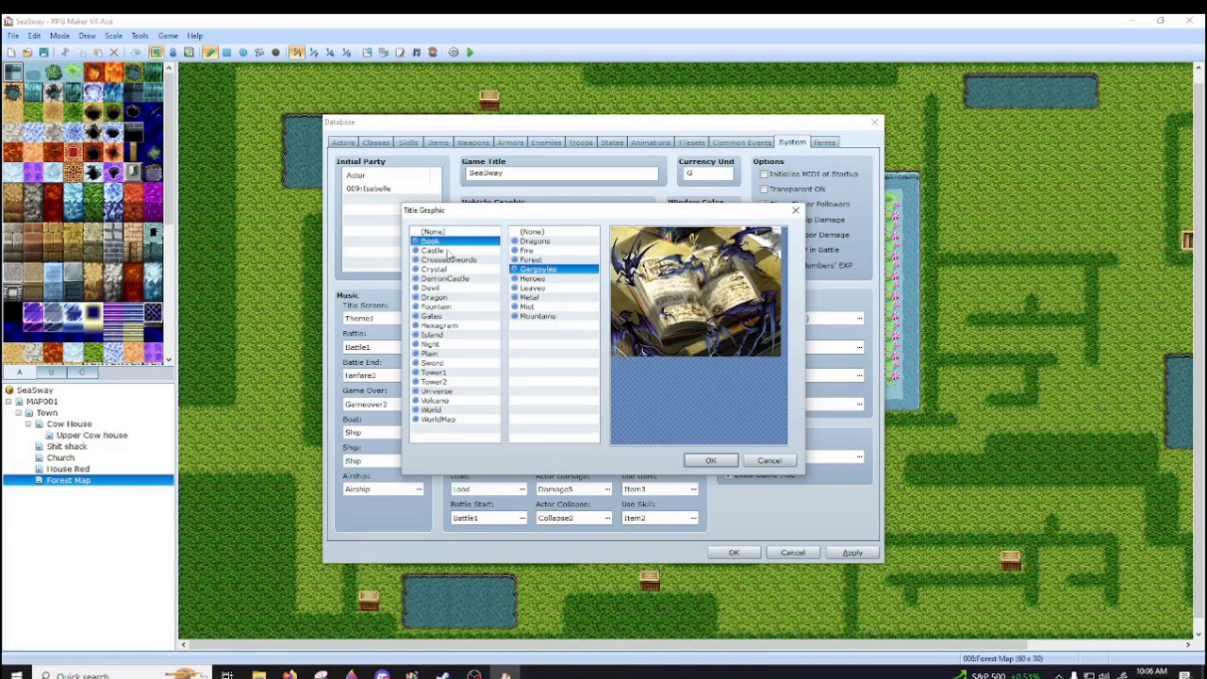
left_click(449, 251)
left_click(451, 268)
left_click(450, 263)
left_click(448, 279)
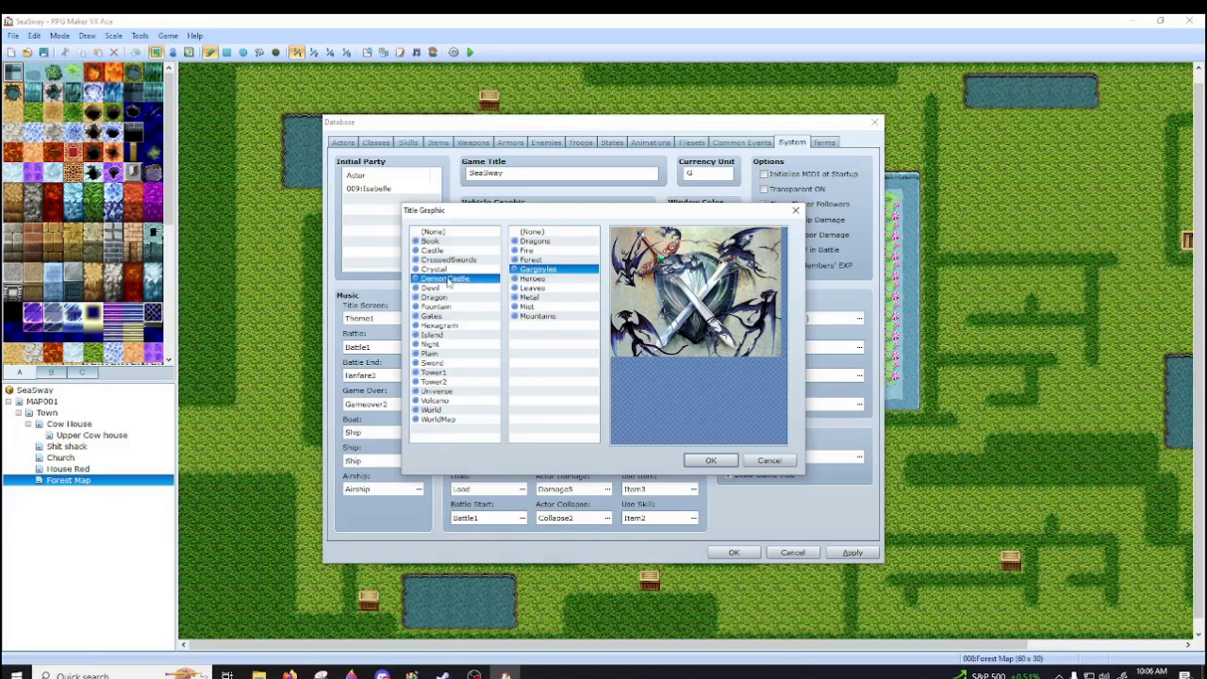
- Set the title frame to (None) and preview the backgrounds from Devil and Dragon through Night
left_click(532, 231)
left_click(439, 297)
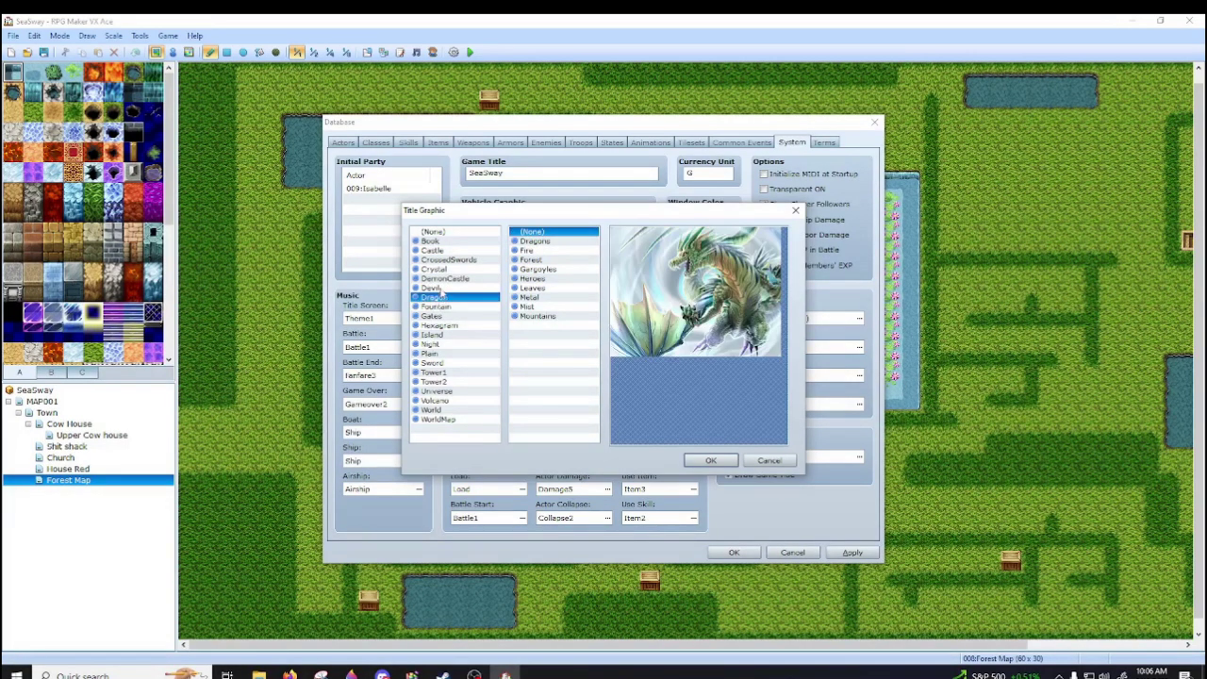
left_click(440, 289)
left_click(441, 307)
left_click(439, 298)
left_click(440, 317)
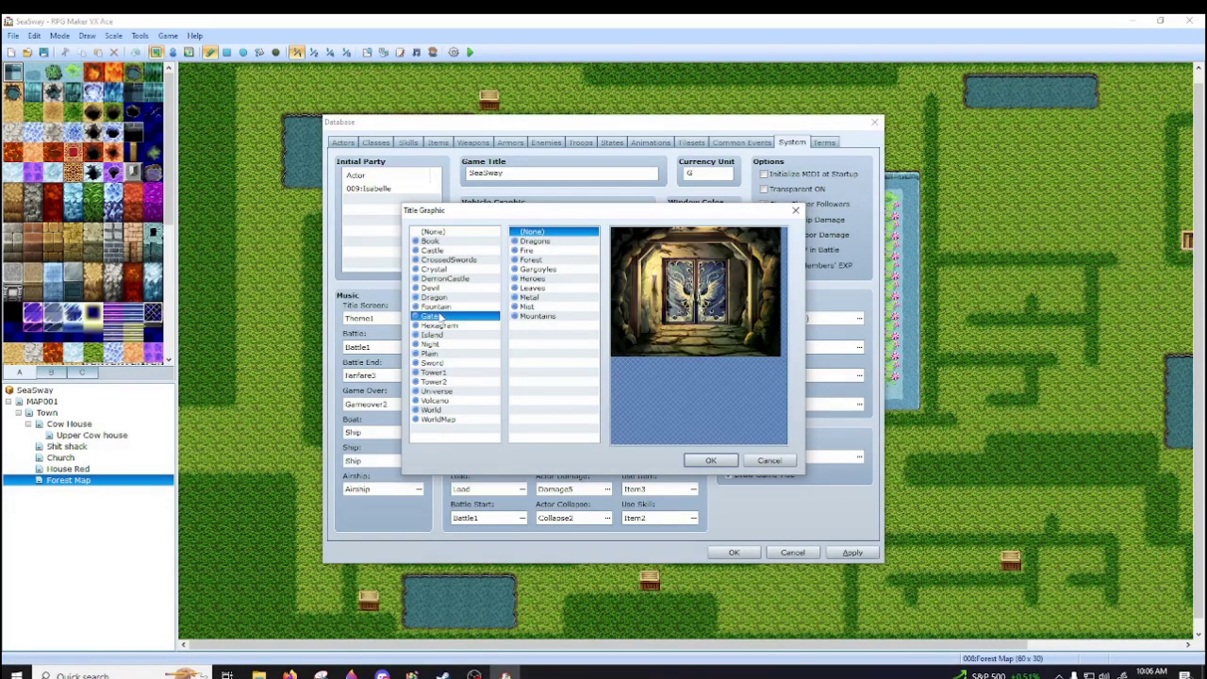
left_click(440, 326)
left_click(440, 336)
left_click(440, 345)
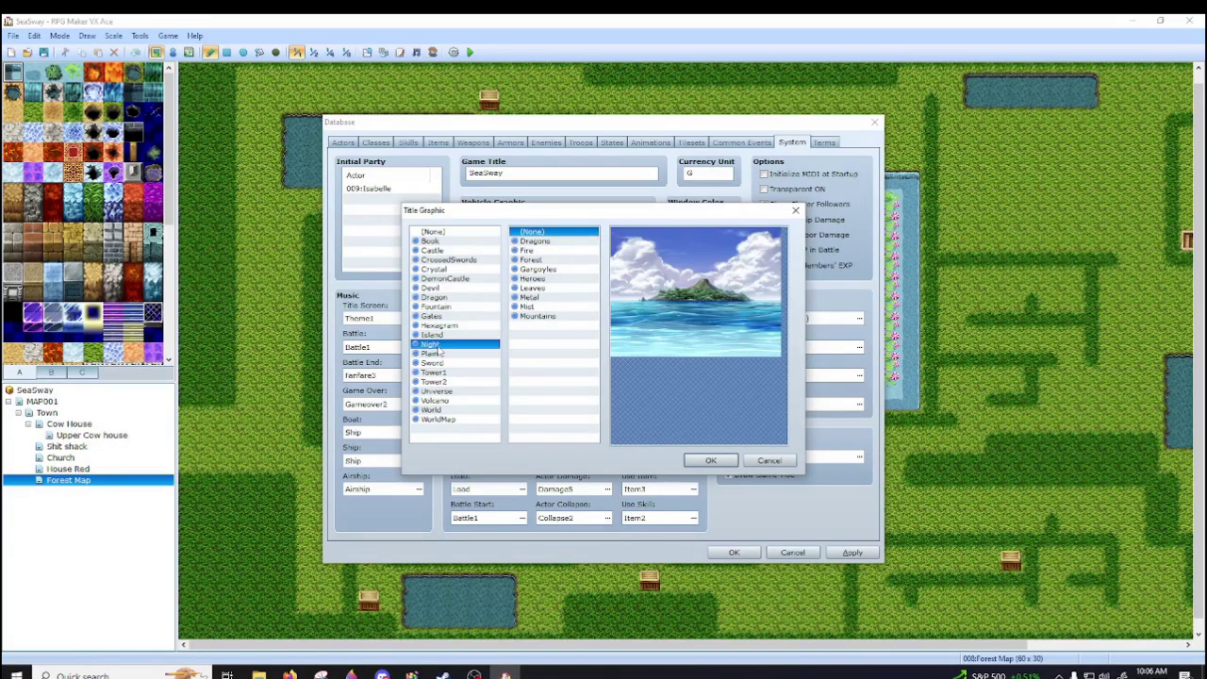
- Preview the remaining unframed title backgrounds from Plain and Sword through WorldMap
left_click(439, 354)
left_click(440, 372)
left_click(440, 363)
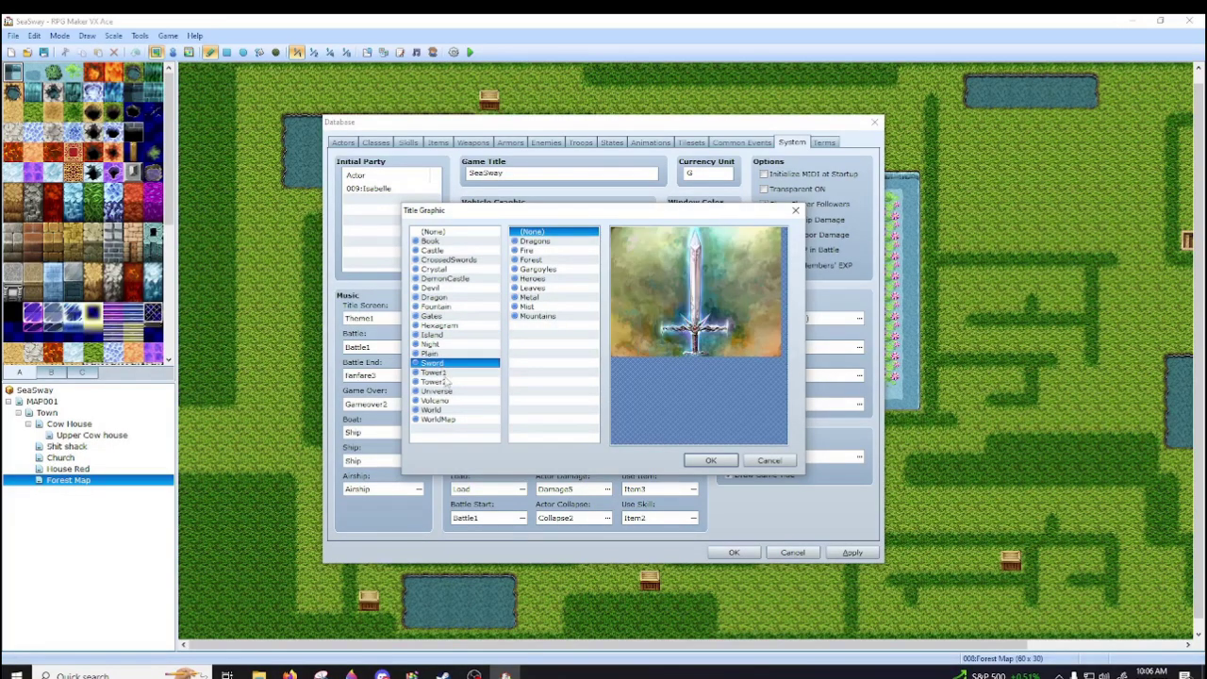
left_click(442, 382)
left_click(448, 391)
left_click(449, 401)
left_click(450, 411)
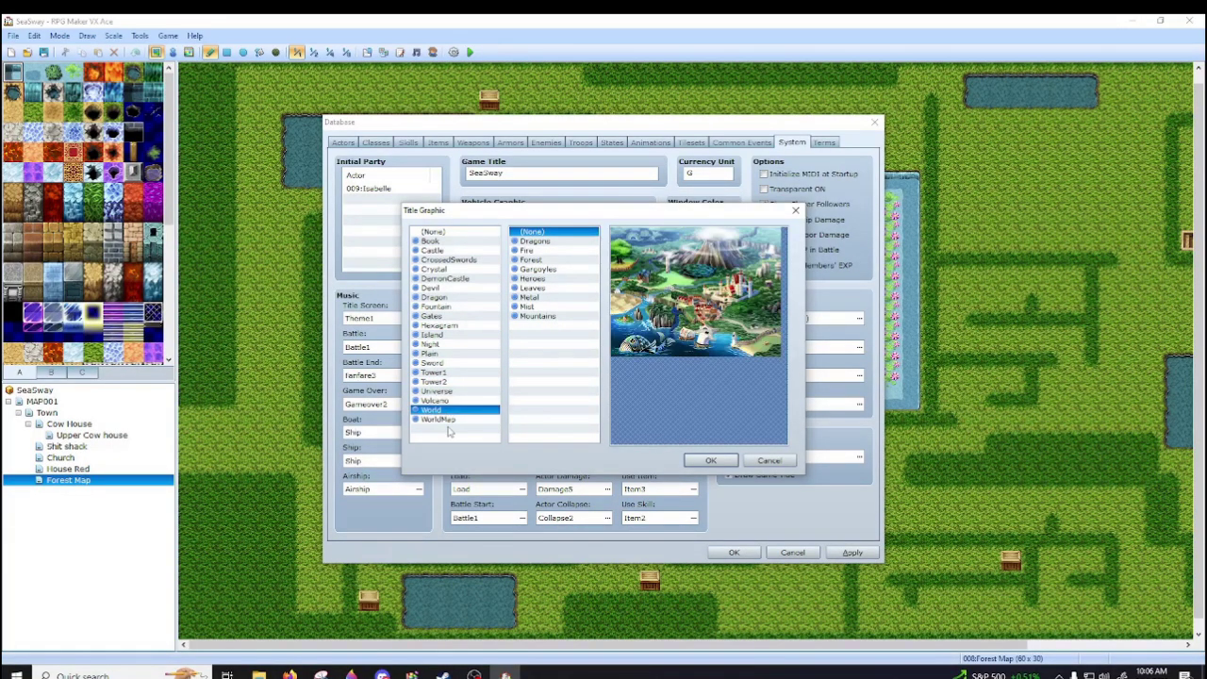
left_click(449, 419)
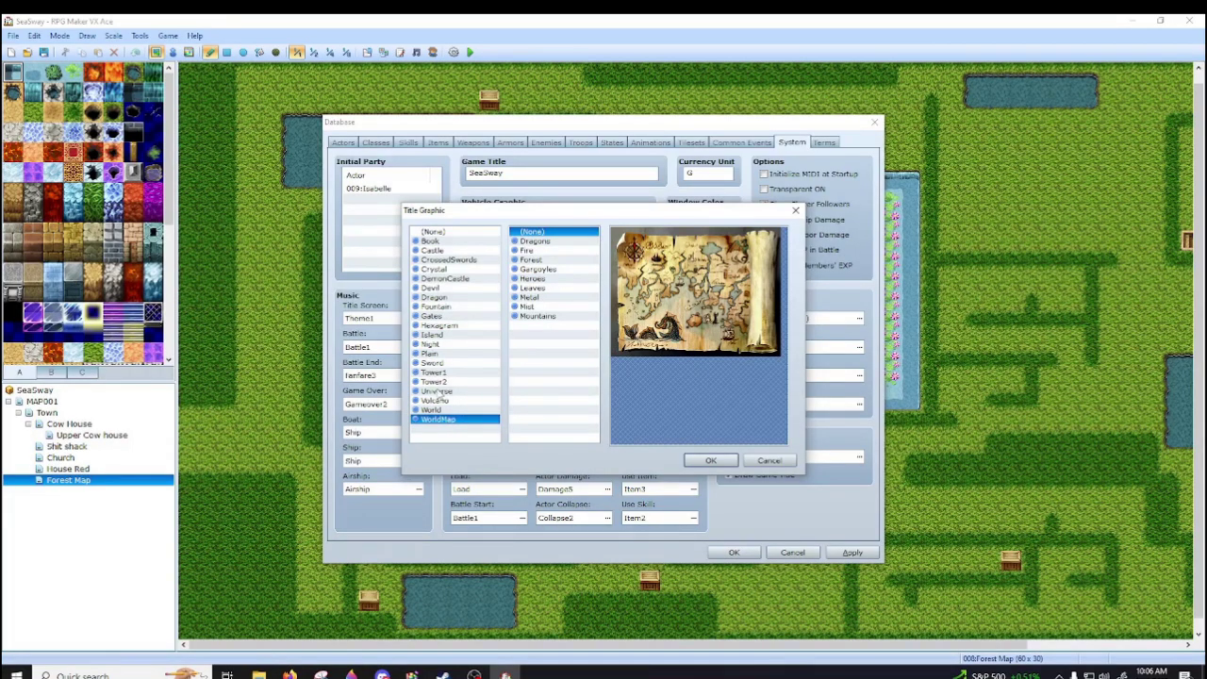
- Preview the Universe and Volcano backgrounds, comparing the Fire, Gargoyles, Leaves, Mist and Mountains frames over Volcano
left_click(437, 391)
left_click(438, 401)
left_click(544, 250)
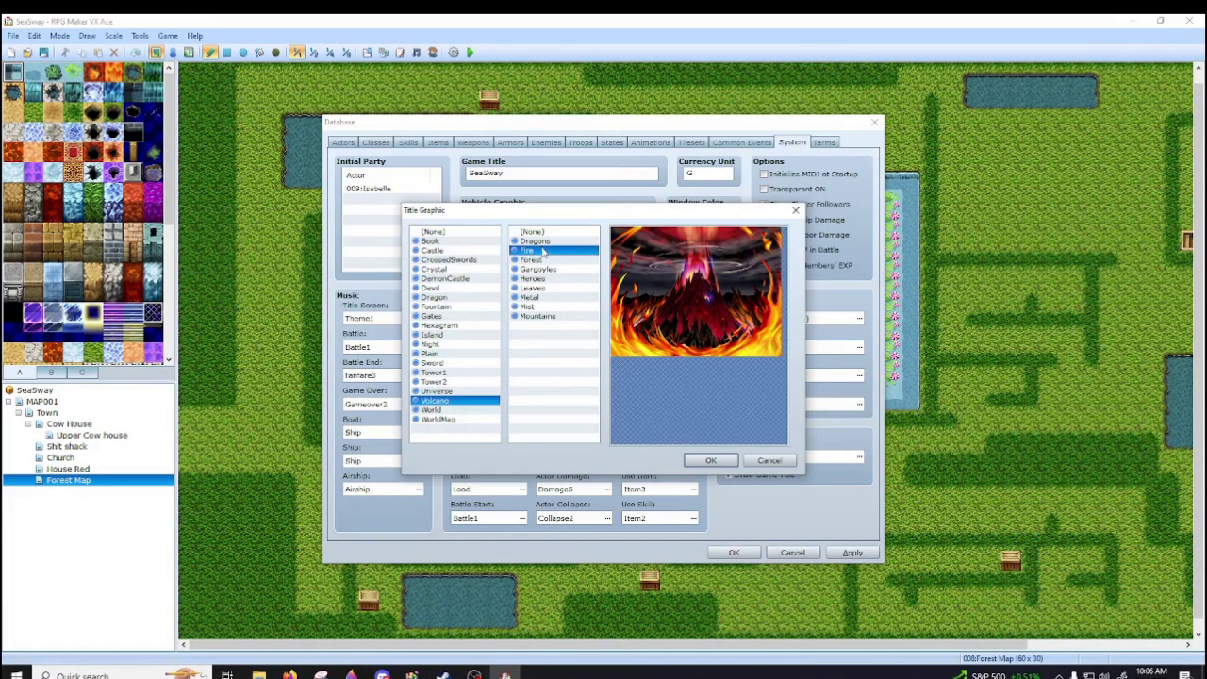
left_click(542, 270)
left_click(539, 288)
left_click(537, 306)
left_click(534, 316)
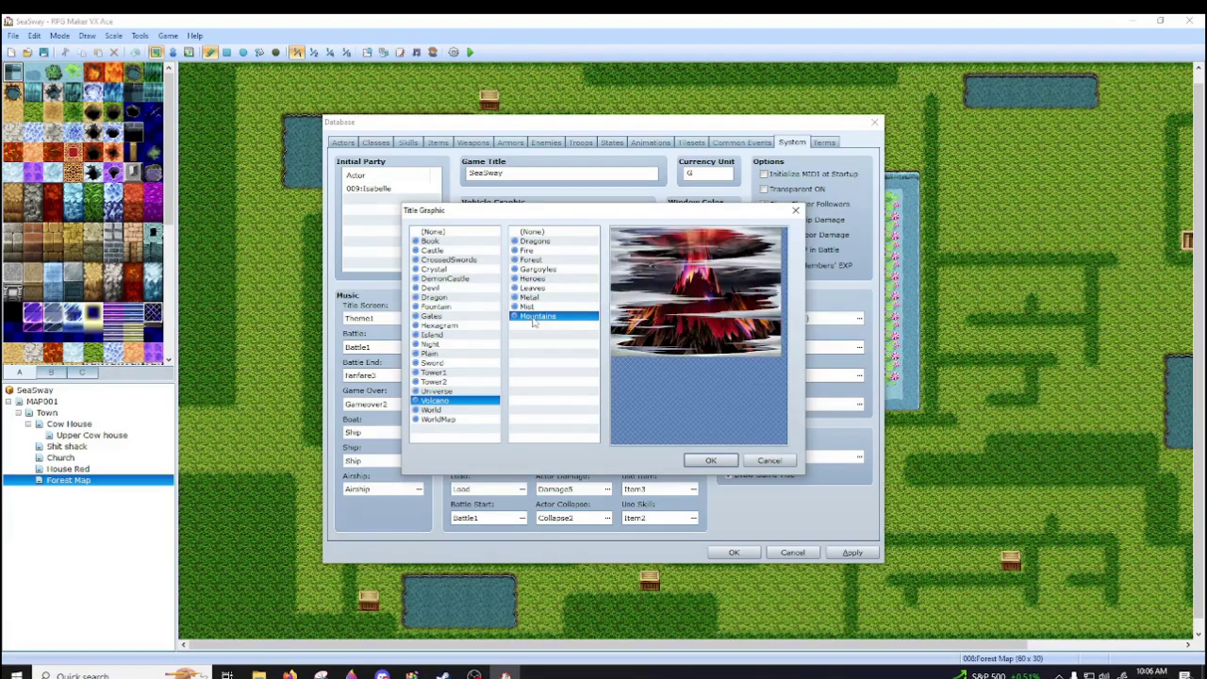
- Set the title screen graphic to the World background with the frame set to (None)
left_click(533, 232)
left_click(434, 411)
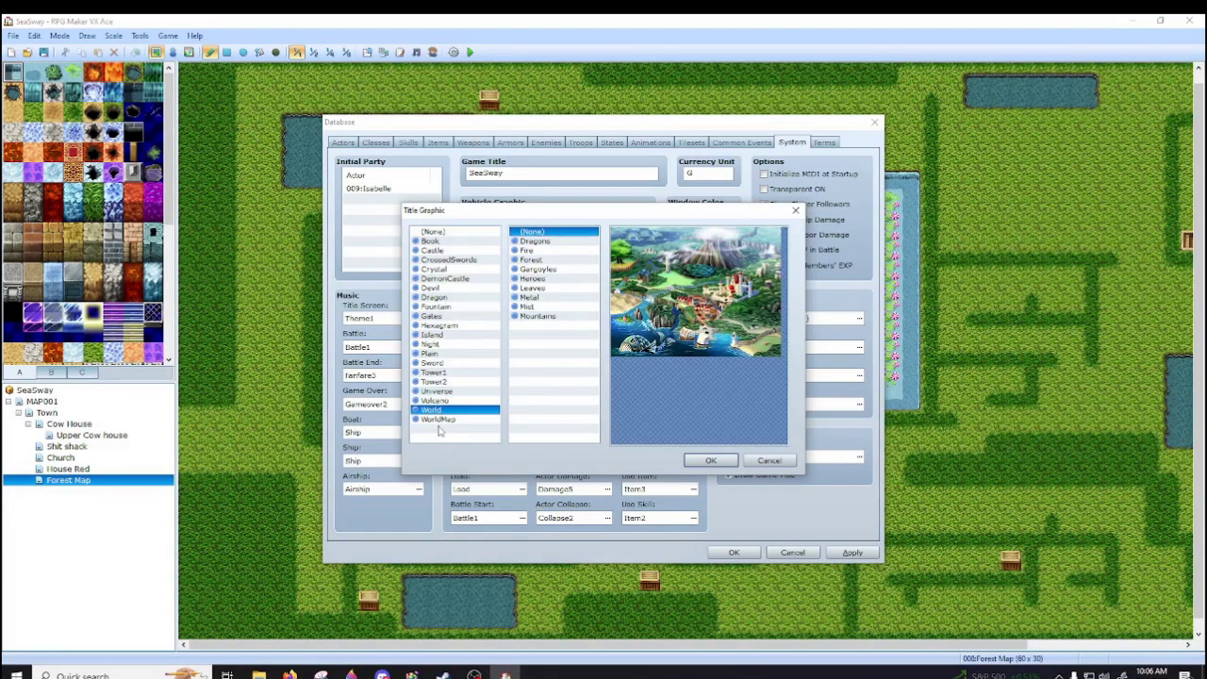
left_click(702, 460)
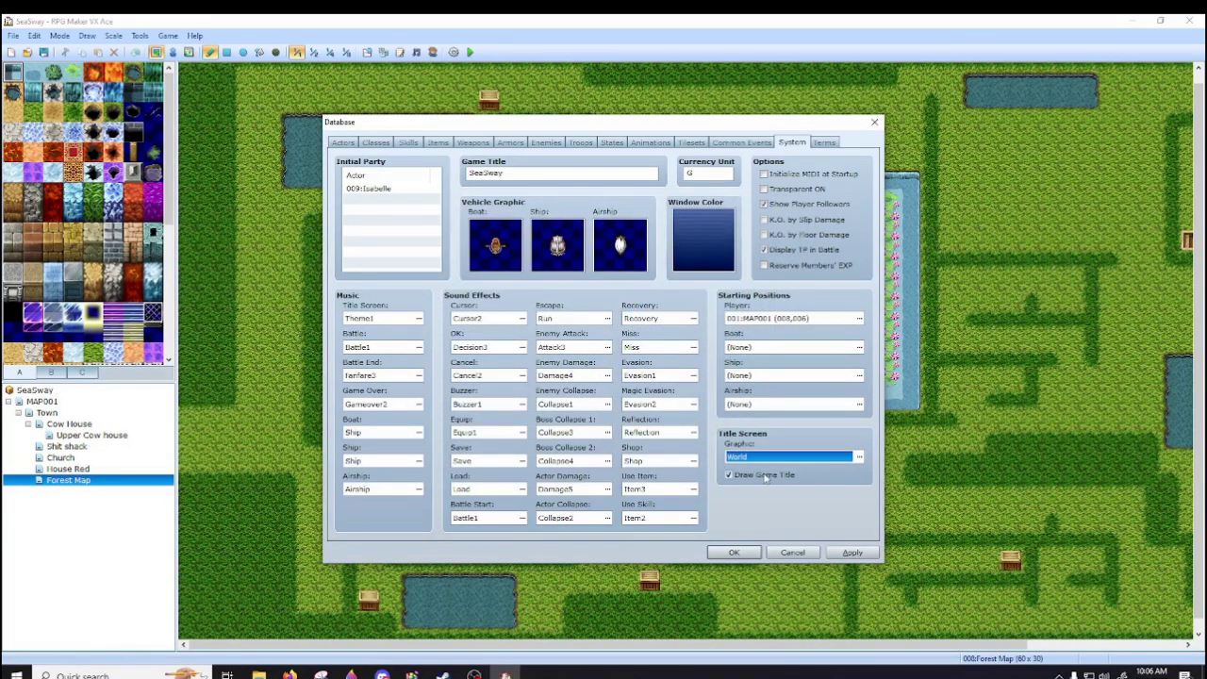
- Turn off Draw Game Title and apply the change, then review the Terms settings and close the database
left_click(746, 477)
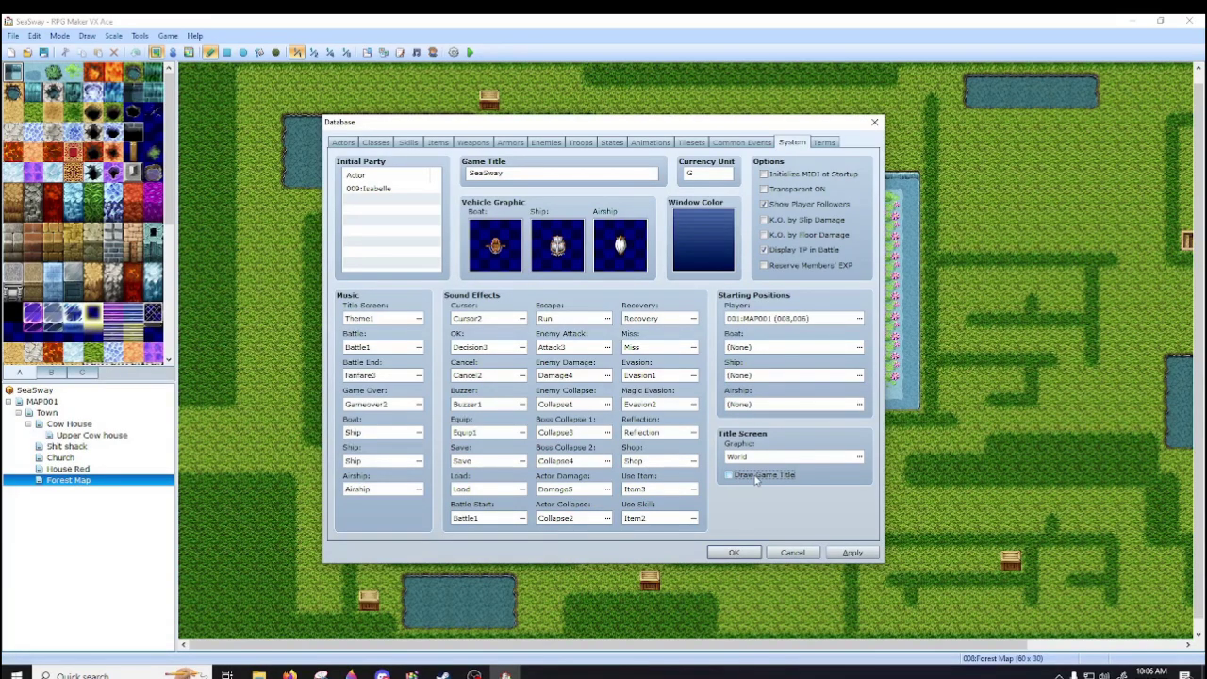
left_click(854, 553)
left_click(825, 142)
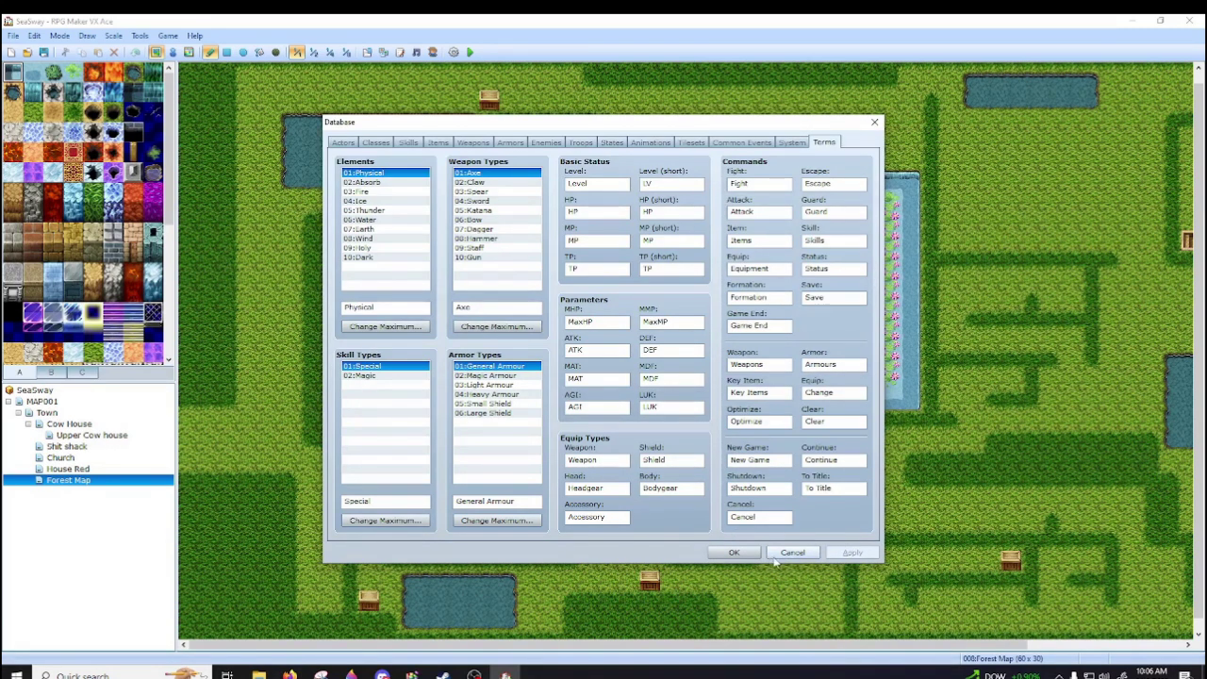
left_click(733, 553)
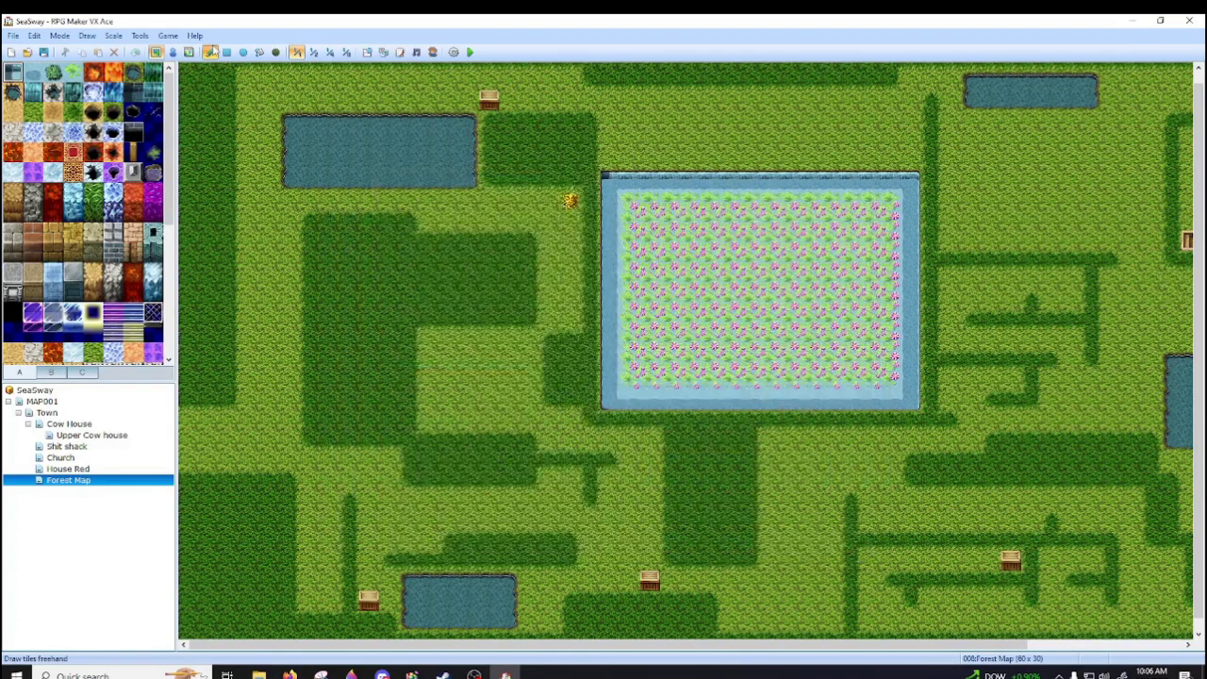
- Open the Resource Manager and browse its graphics, audio and movie folders, including Graphics/System and Graphics/Faces
left_click(140, 35)
left_click(172, 73)
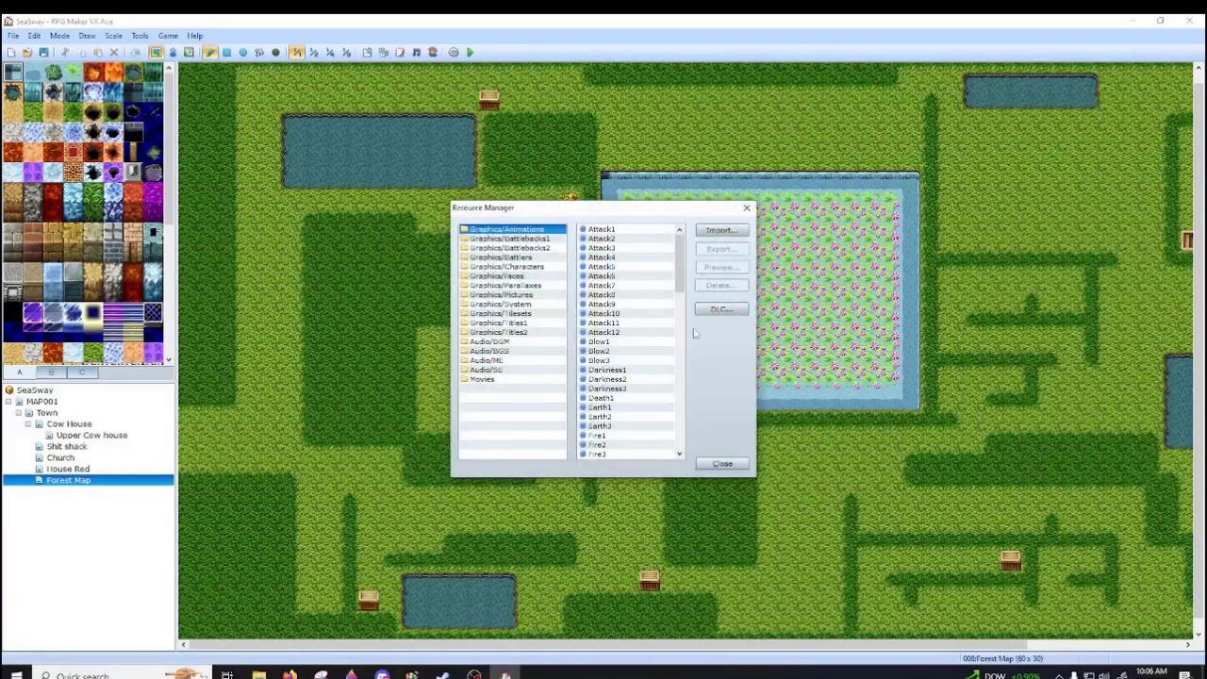
left_click_drag(679, 264, 673, 219)
left_click(522, 260)
left_click(509, 304)
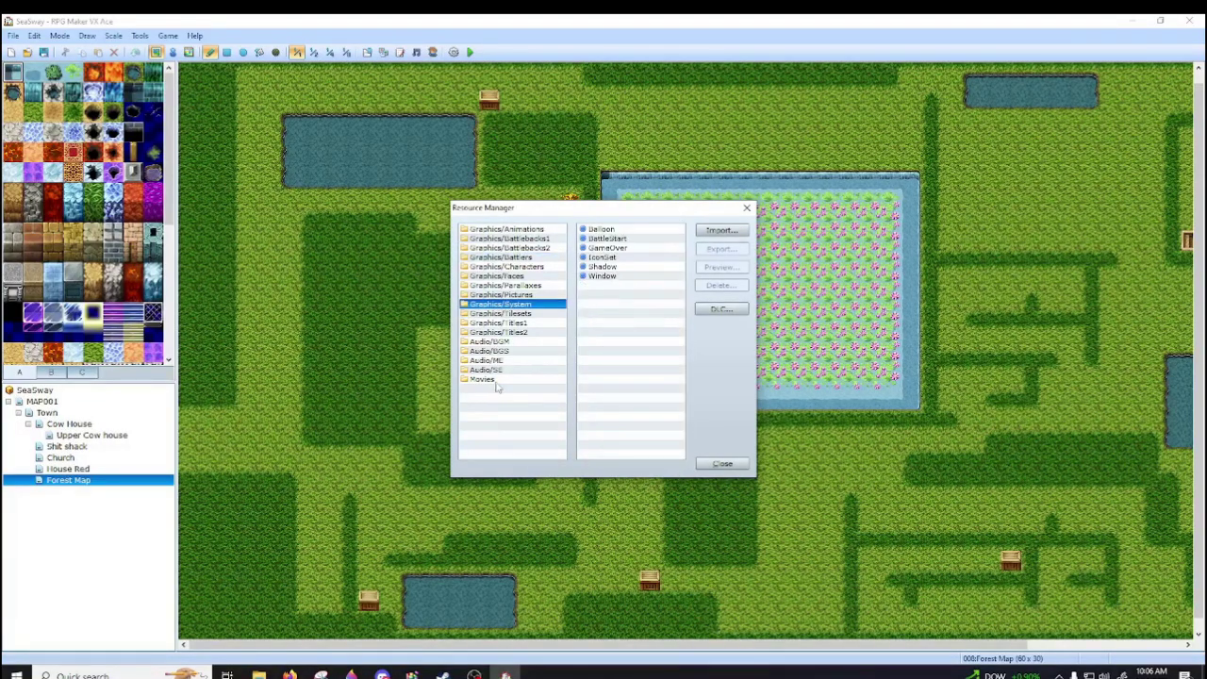
left_click(498, 381)
left_click(517, 323)
left_click(500, 351)
left_click(509, 294)
left_click(514, 275)
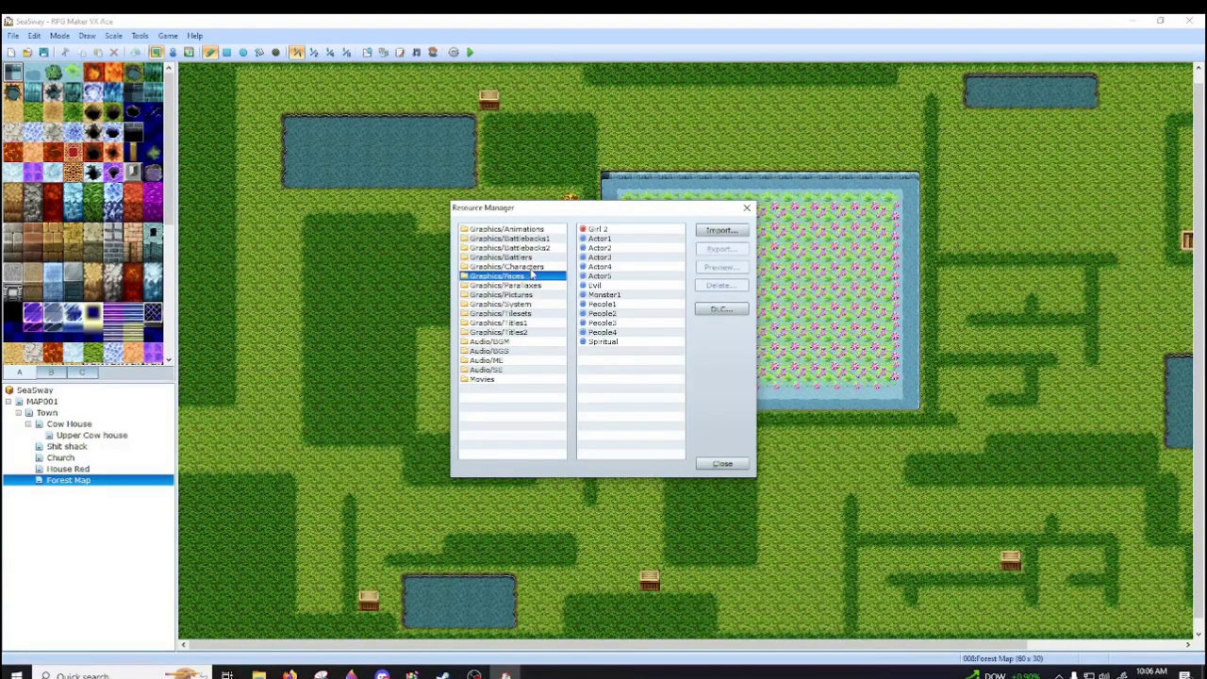
- Select Girl 2 in Graphics/Characters, view the import file selection and close it without importing
left_click(530, 268)
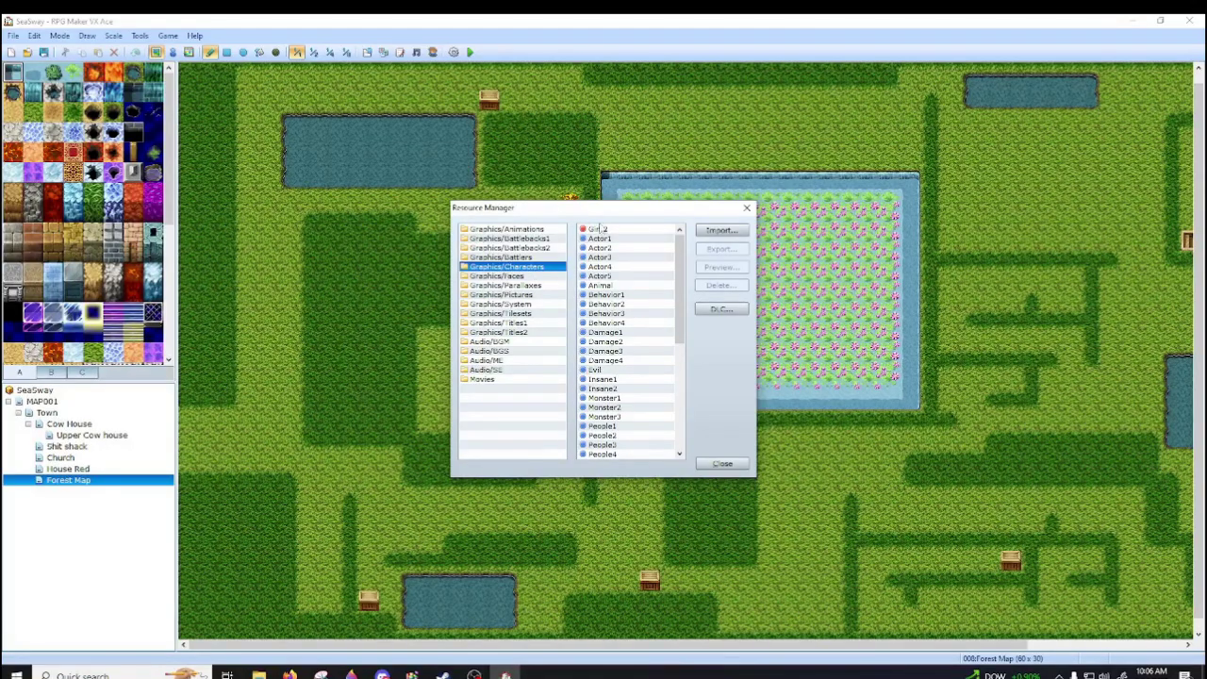
left_click(592, 230)
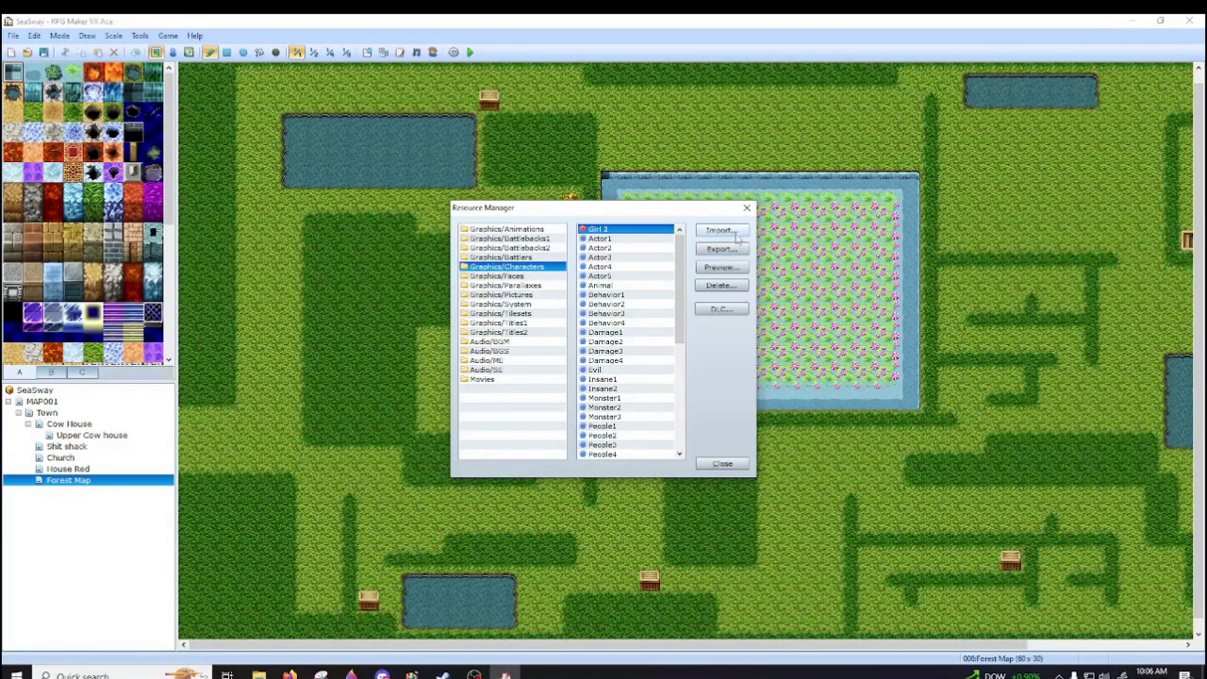
left_click(728, 232)
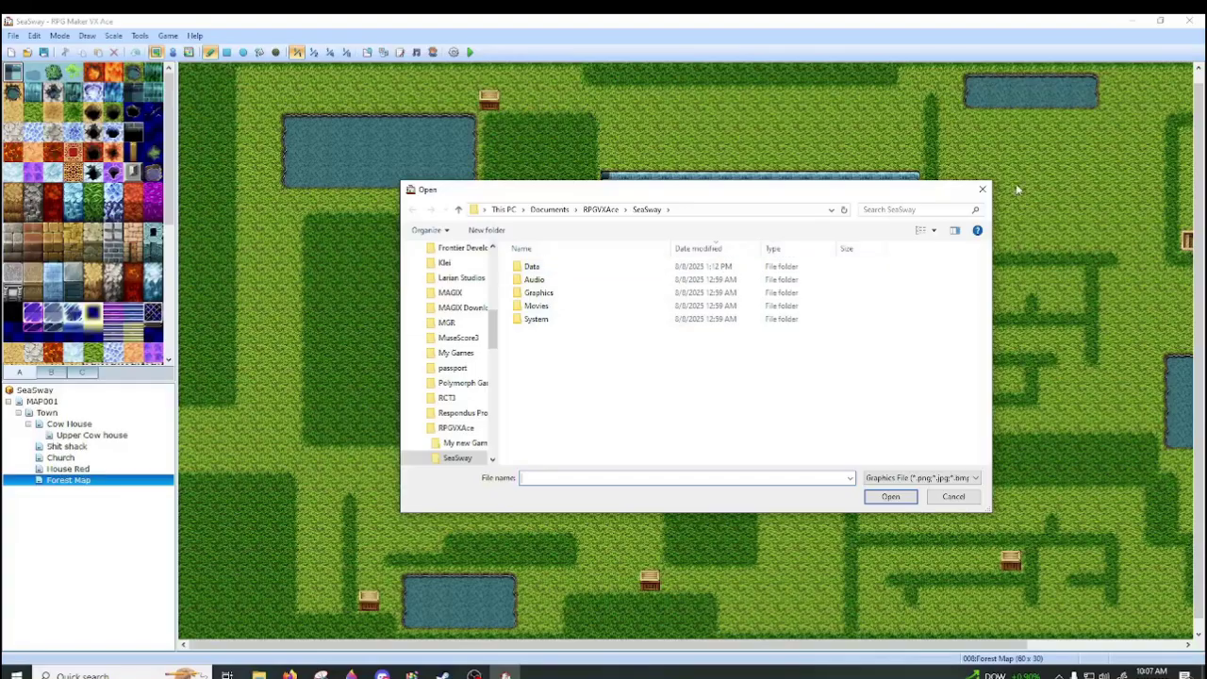
left_click(982, 189)
- View the export destination for Girl 2 without saving, then preview its character sprite sheet and close the preview
left_click(721, 248)
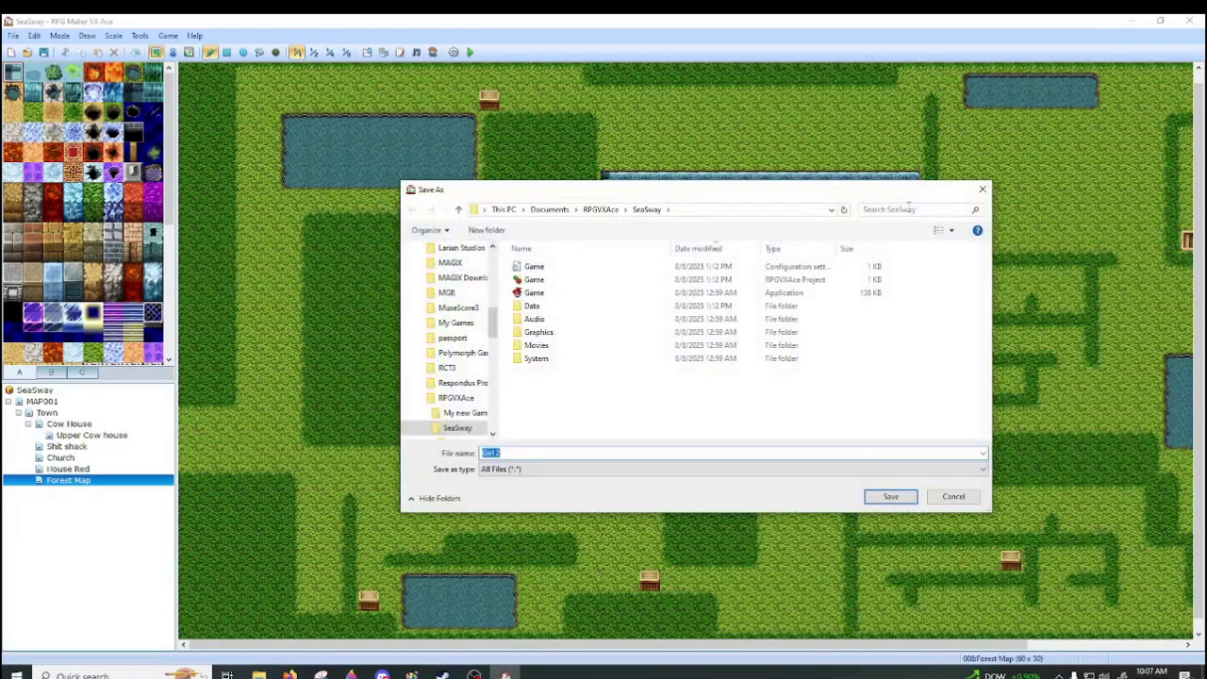
left_click(983, 189)
left_click(715, 268)
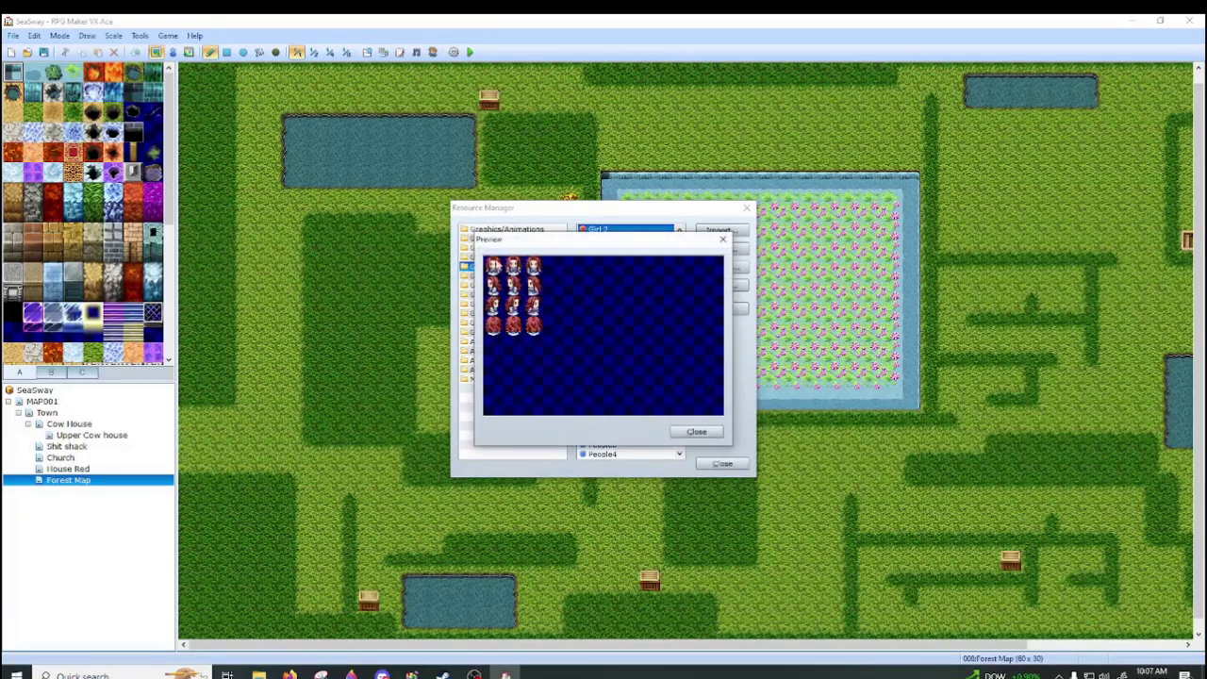
left_click(688, 430)
- Request deletion of Girl 2 but decline it, then view the DLC resource folders and close them without importing
left_click(740, 286)
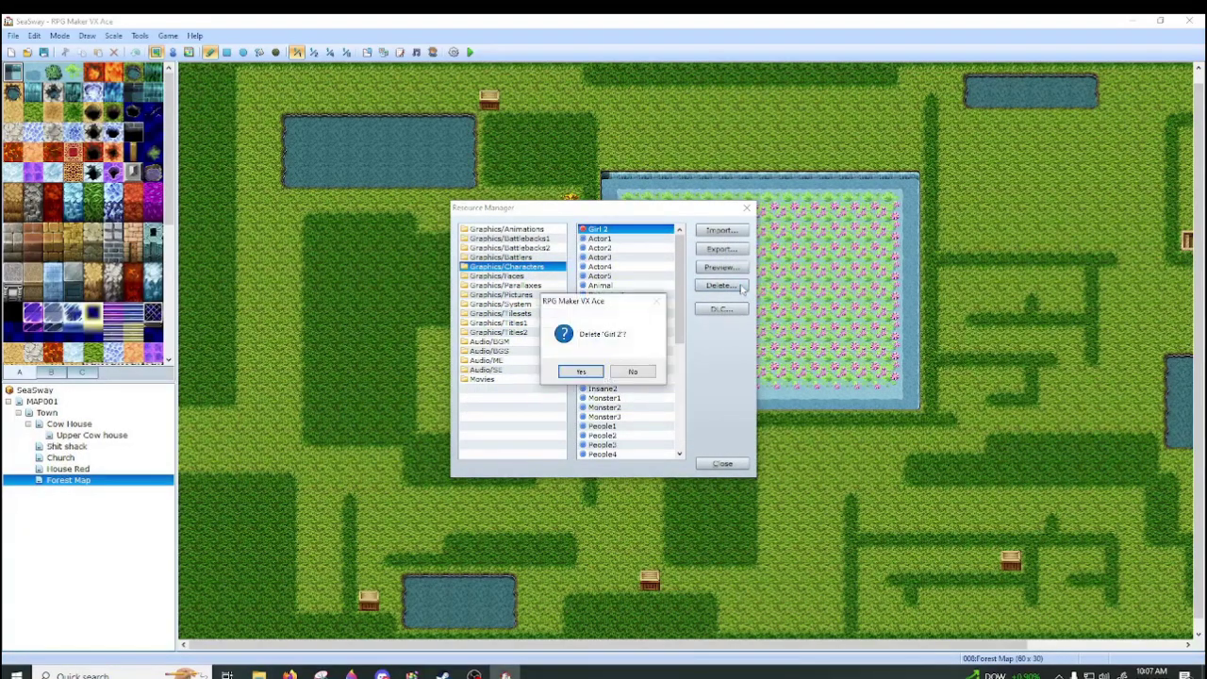
left_click(632, 370)
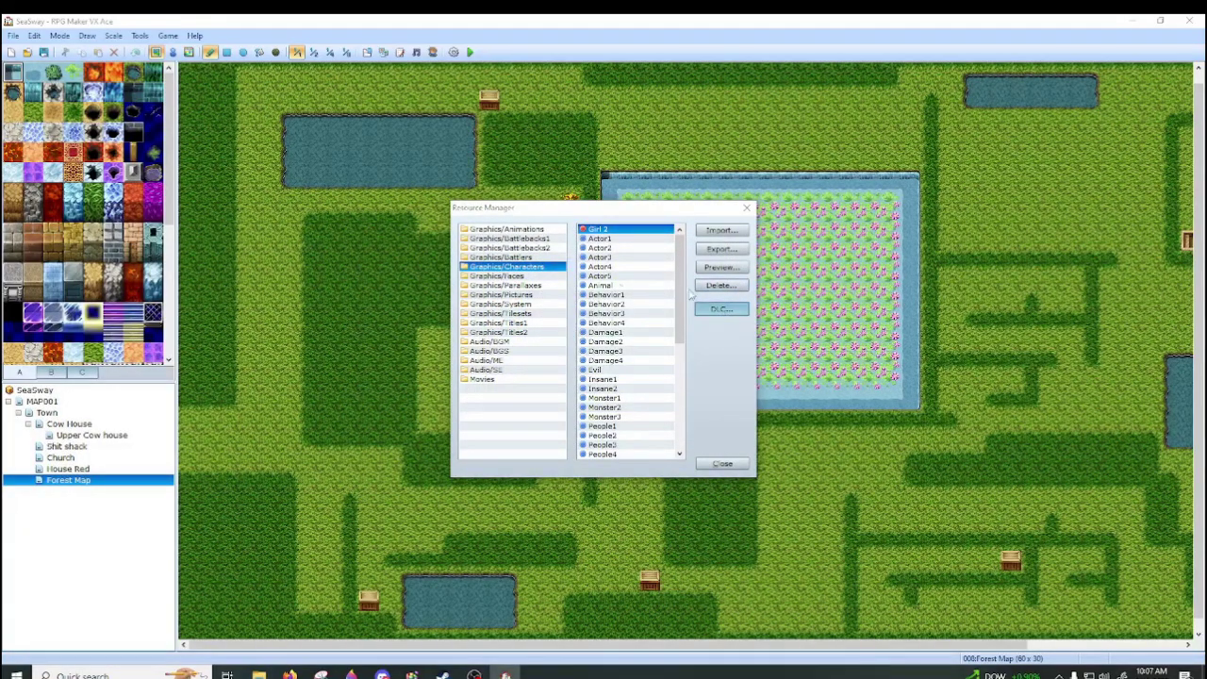
left_click(721, 308)
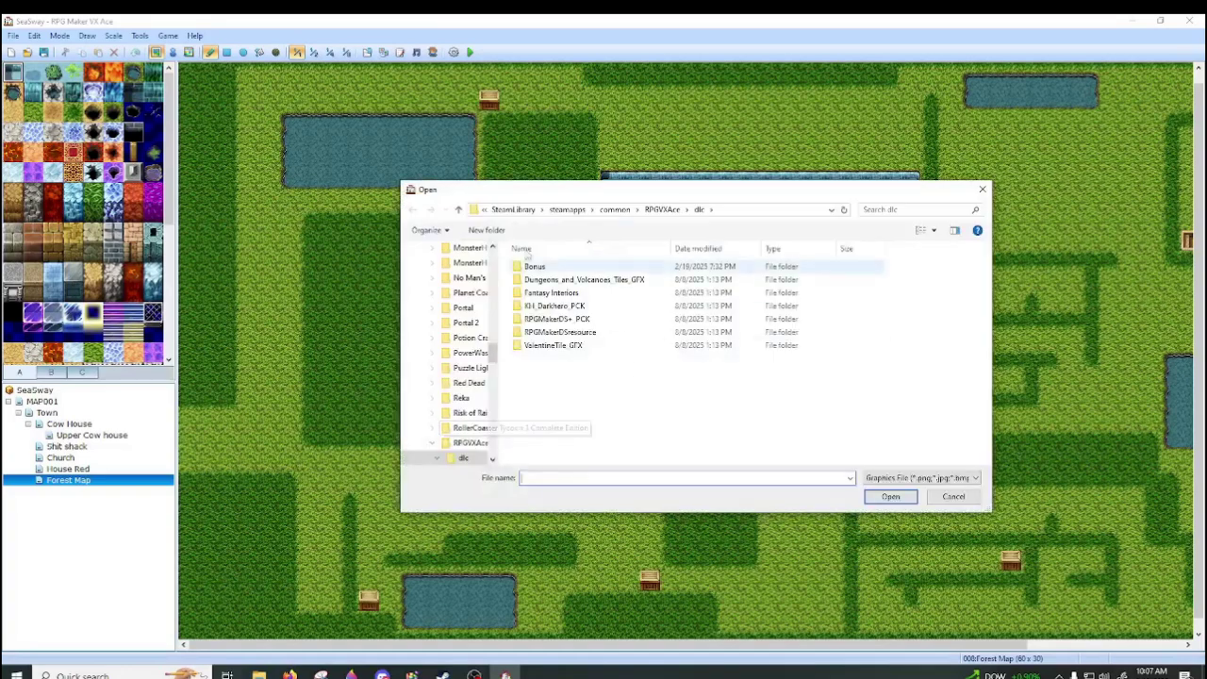
left_click(982, 188)
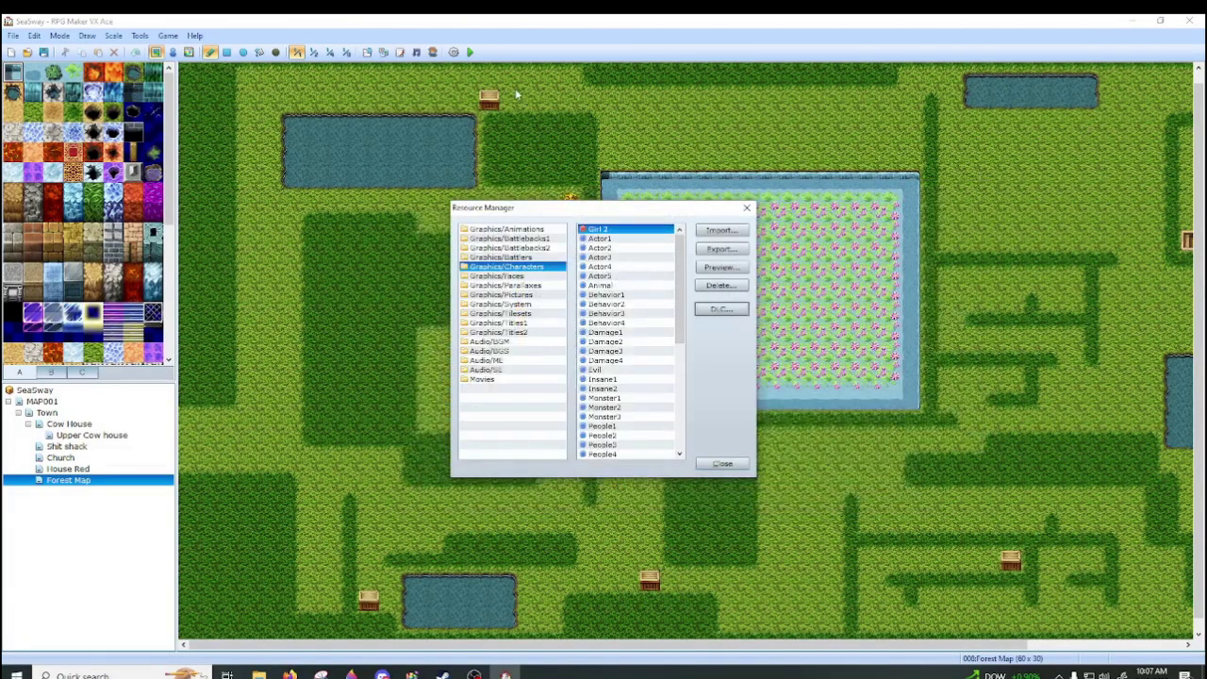
- Close the Resource Manager and browse the Script Editor's game object and scene scripts, including Game_Message and Scene_Save, leaving them unedited
left_click(747, 208)
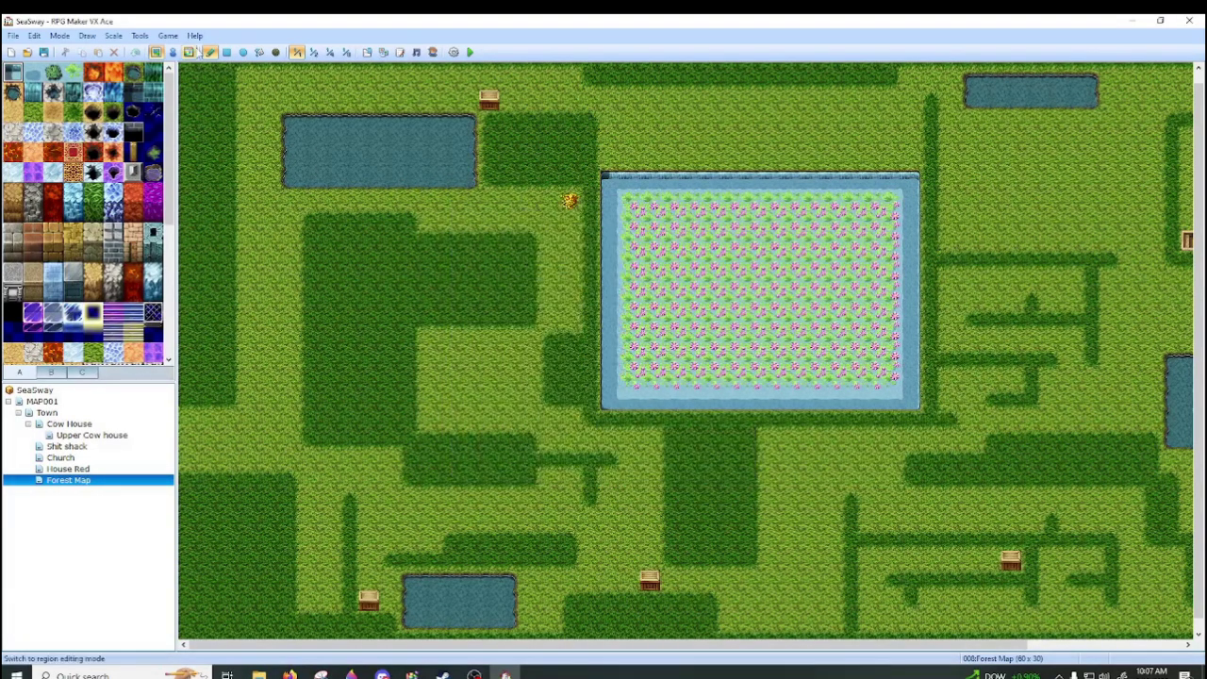
left_click(140, 36)
left_click(160, 82)
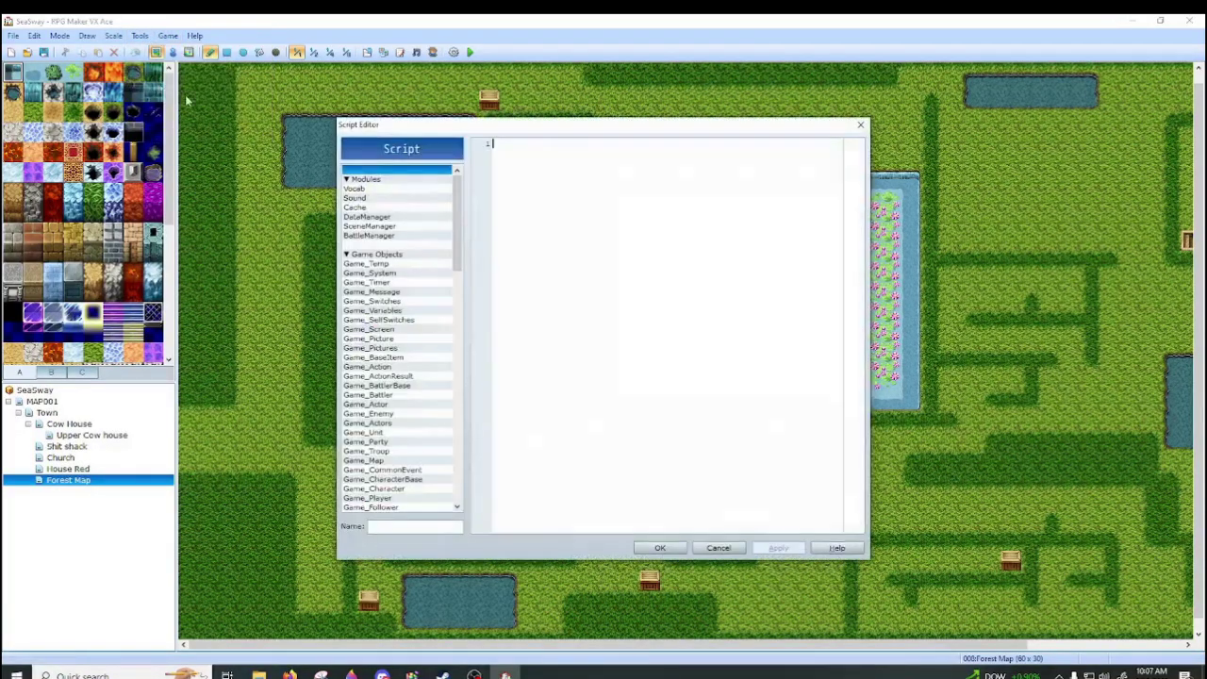
mouse_move(459, 222)
left_mouse_down()
mouse_move(458, 280)
mouse_move(456, 213)
left_mouse_up()
left_click(392, 192)
left_click(378, 386)
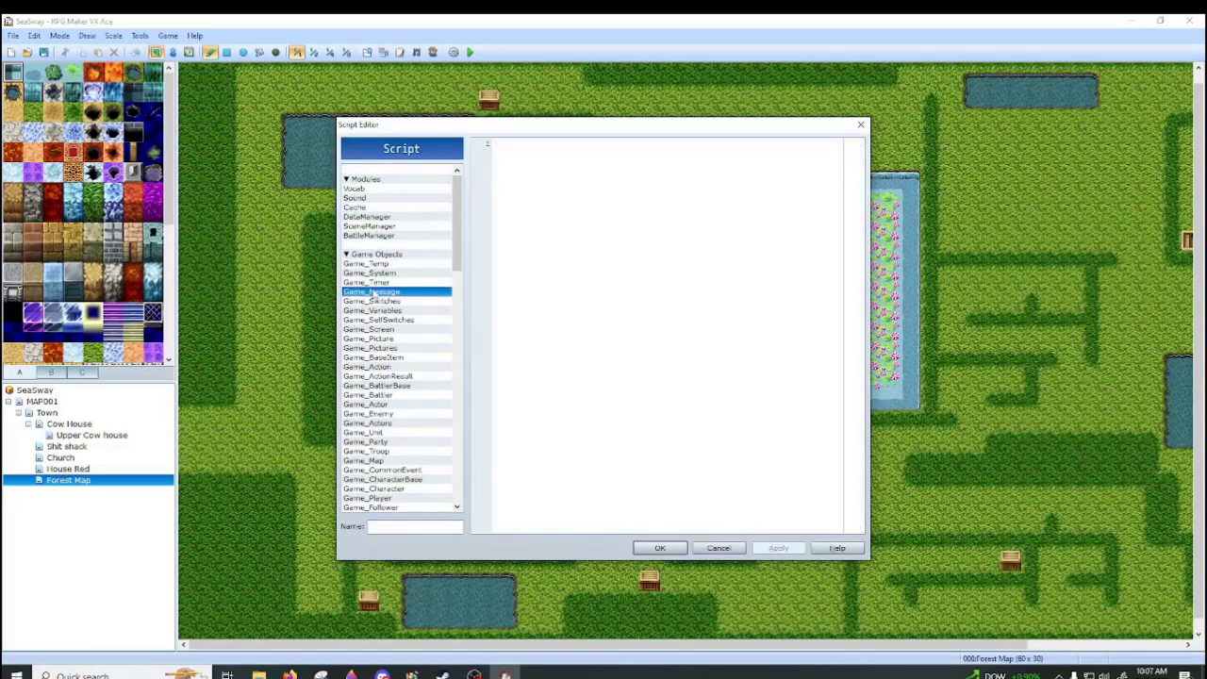
left_click_drag(459, 212, 459, 447)
left_click(374, 331)
left_click(378, 375)
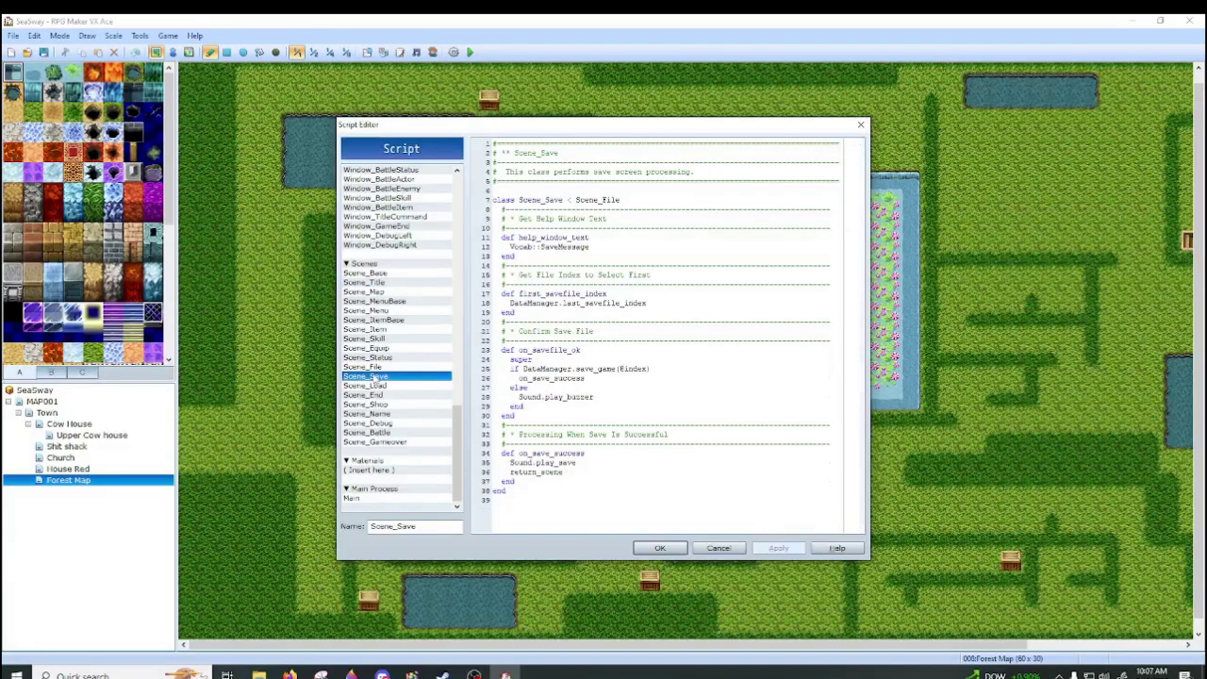
left_click(365, 423)
left_click(859, 126)
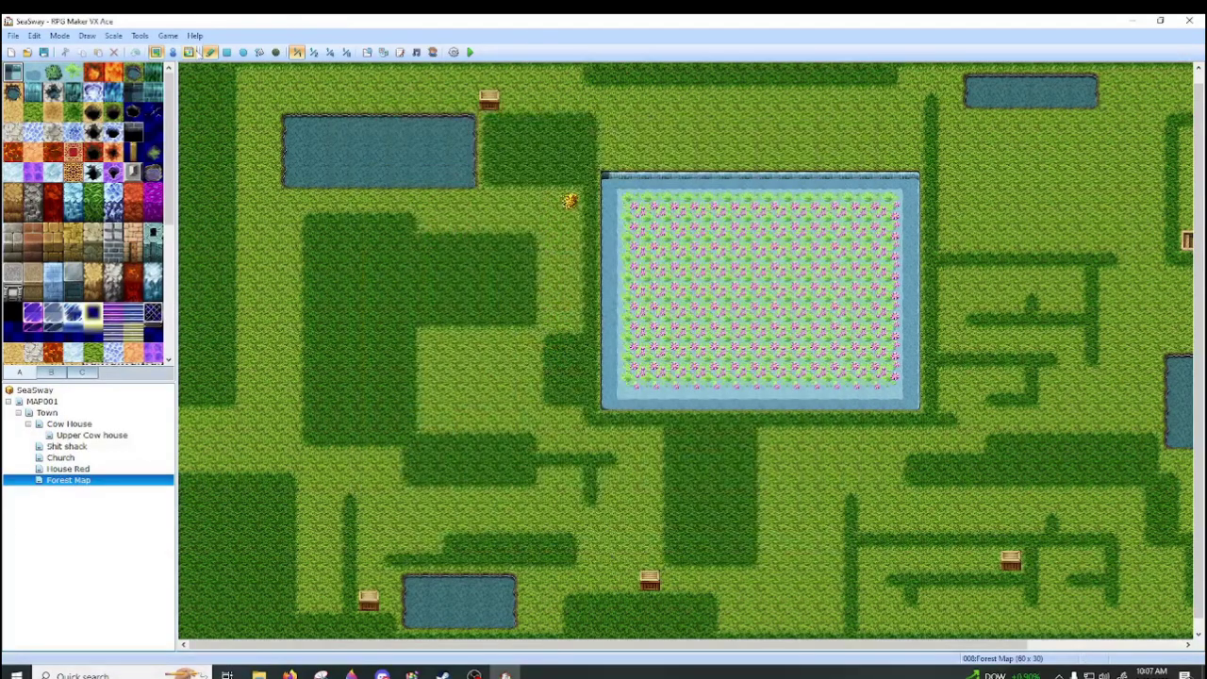
- Open Sound Test, look through the BGM, BGS, ME and SE lists, select Fanfare1 among the MEs, and close it
left_click(146, 36)
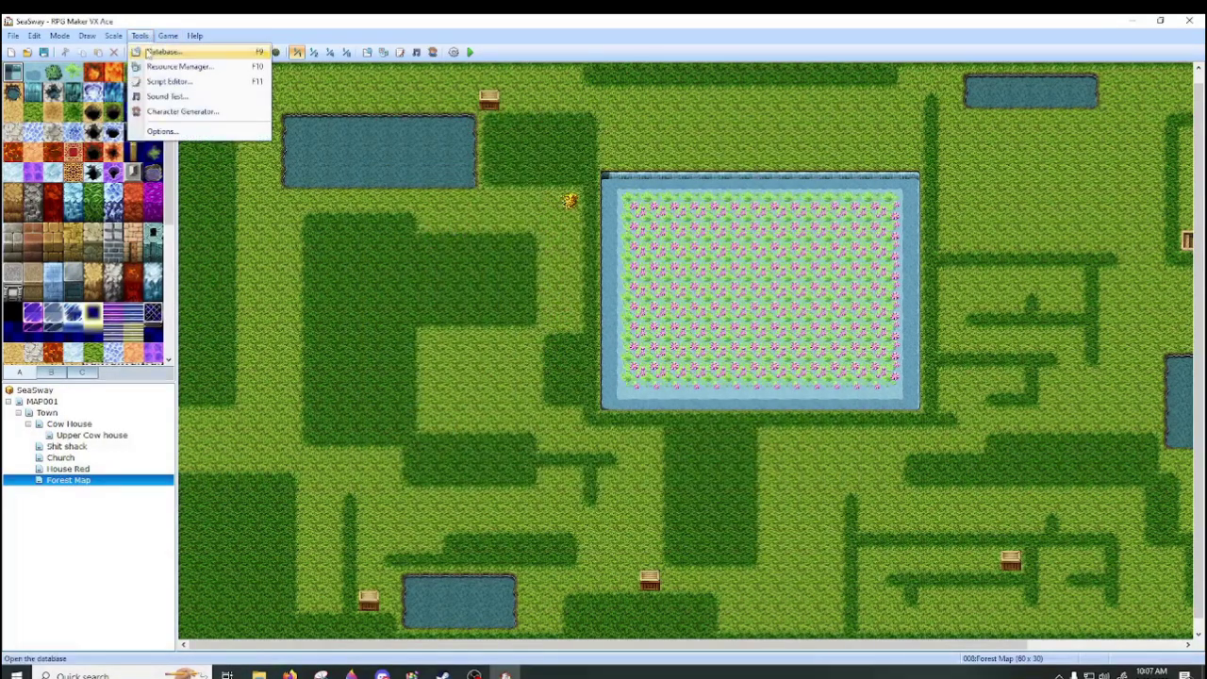
left_click(162, 97)
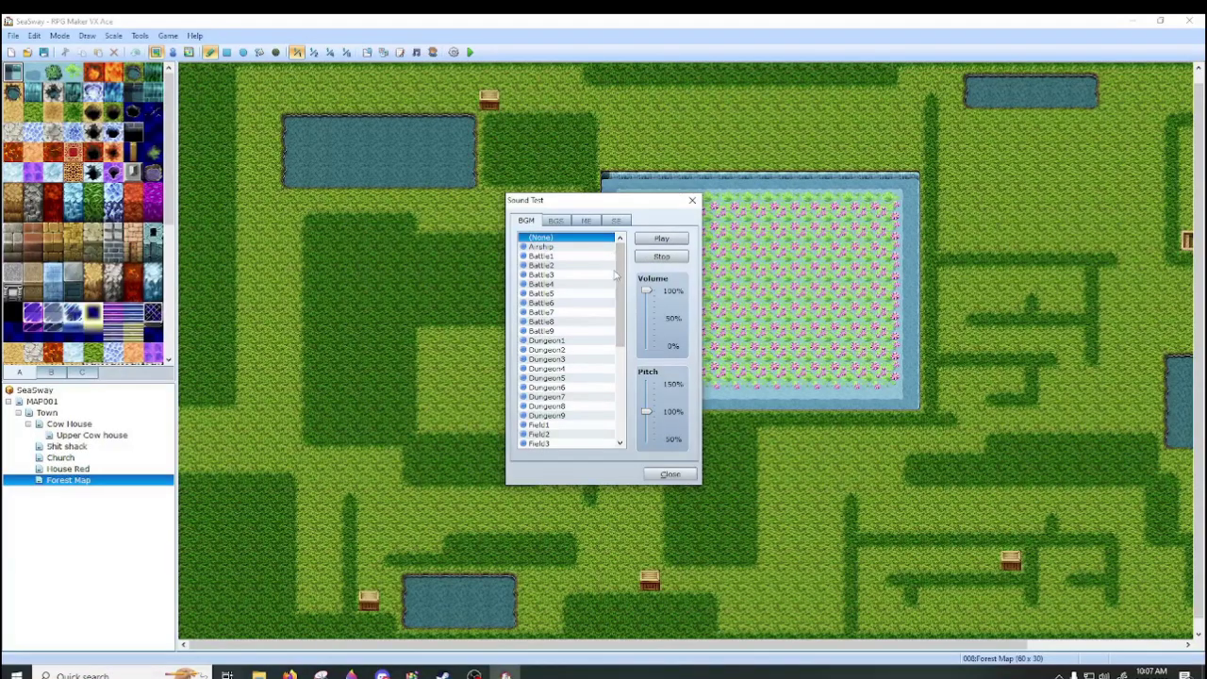
left_click(555, 219)
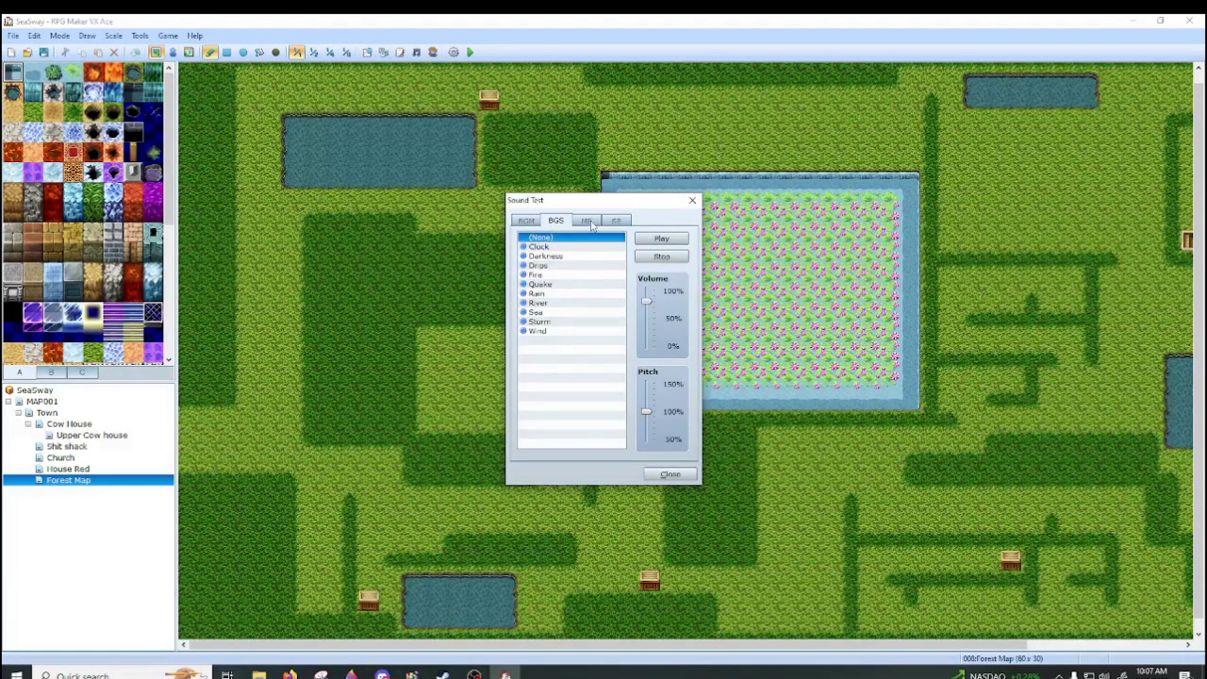
left_click(588, 221)
left_click(543, 247)
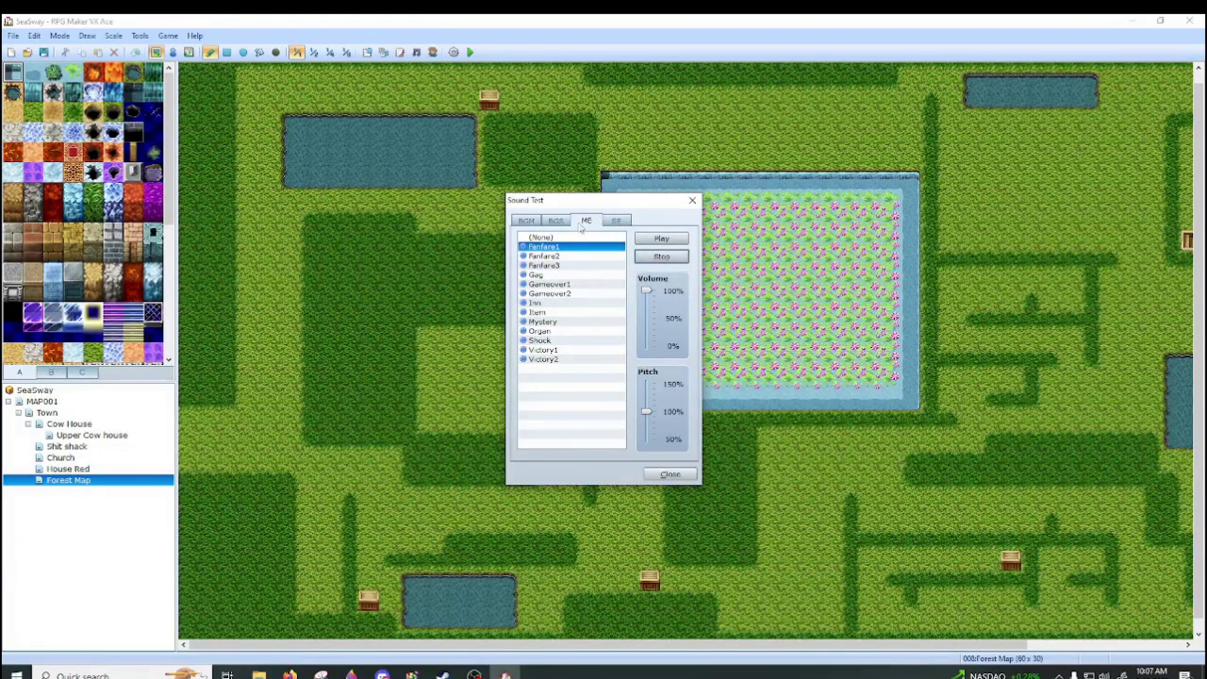
left_click(618, 220)
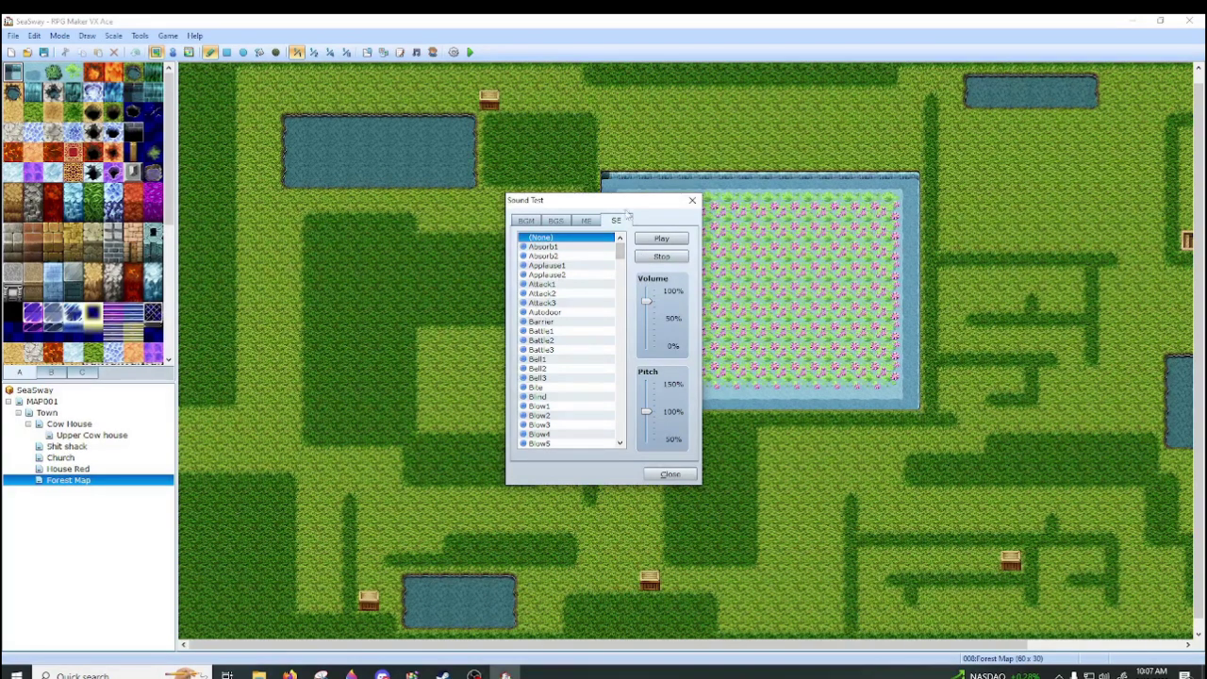
left_click(692, 200)
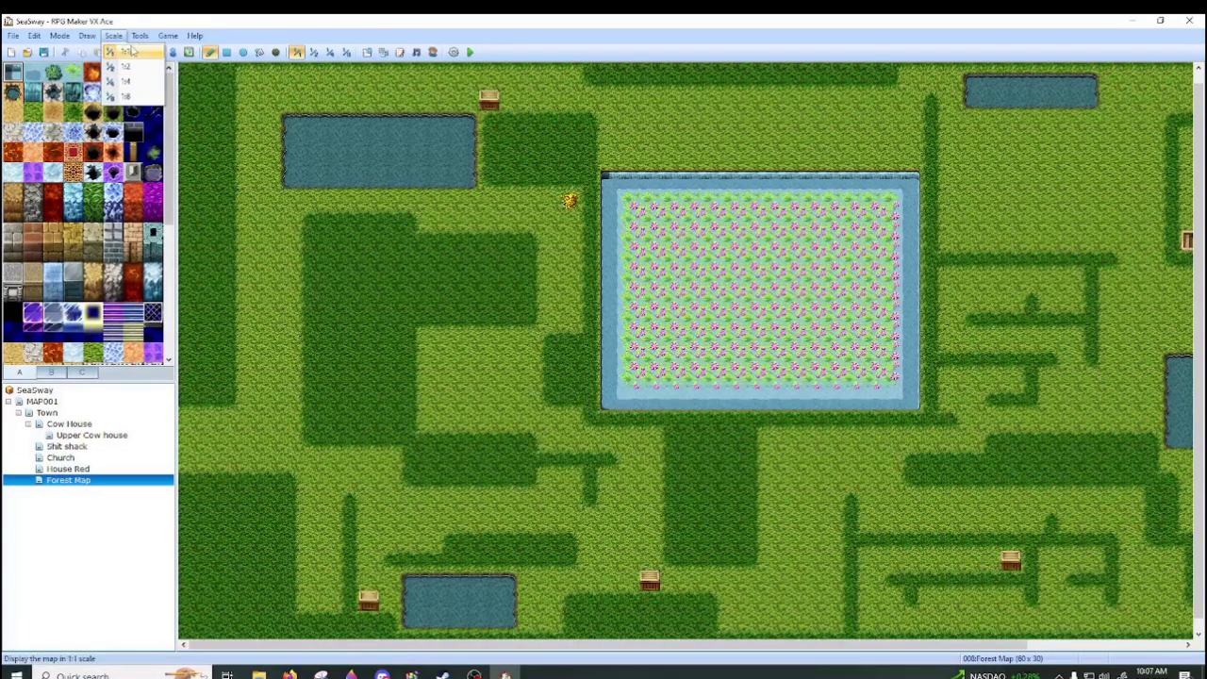
- Open the Character Generator and view the hair, eye and skin color choices for the male character
left_click(141, 34)
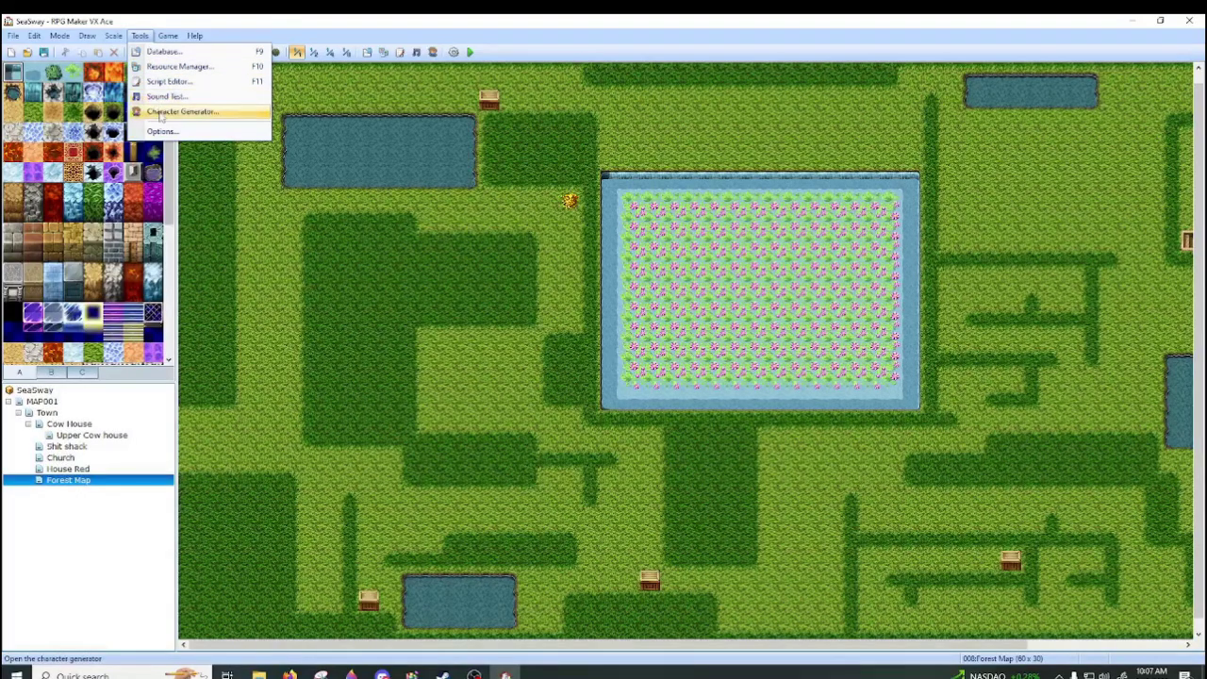
left_click(180, 111)
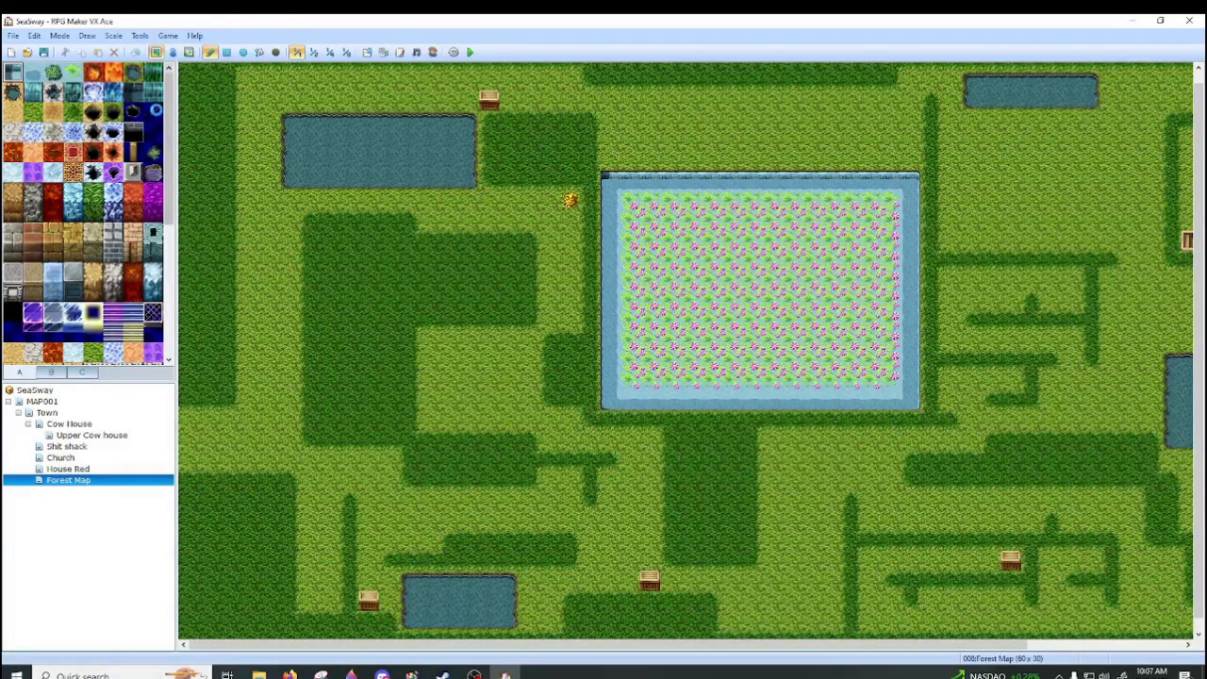
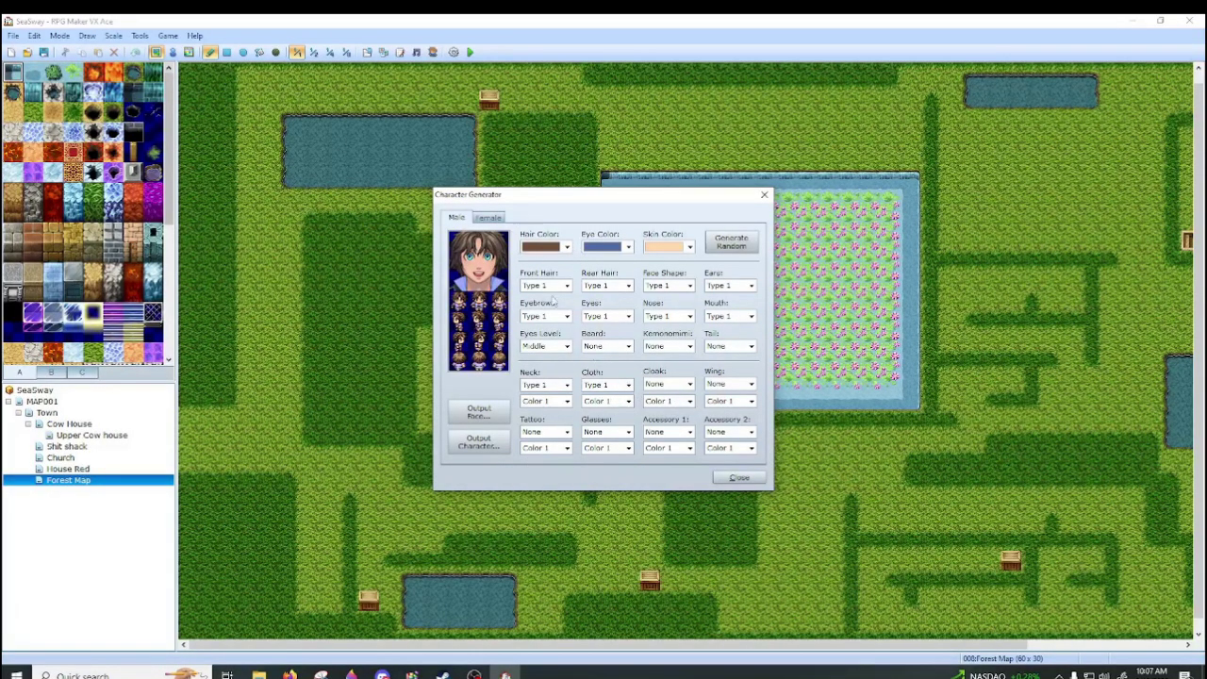
left_click(565, 247)
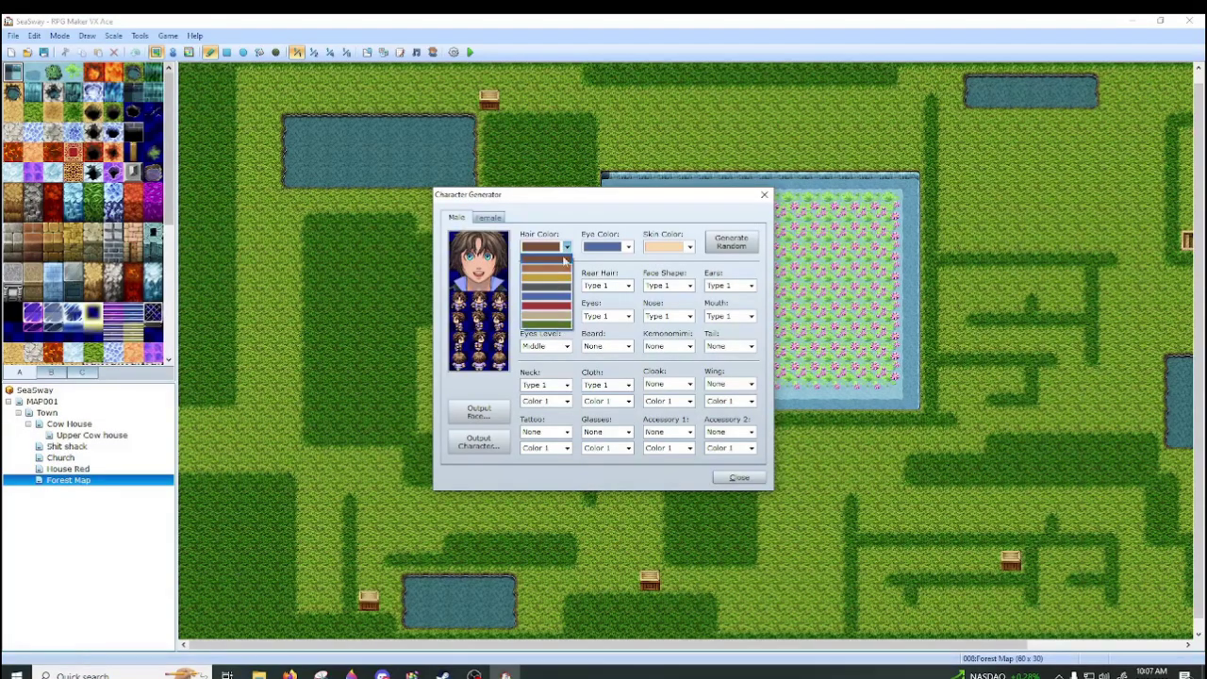
left_click(566, 248)
left_click(628, 247)
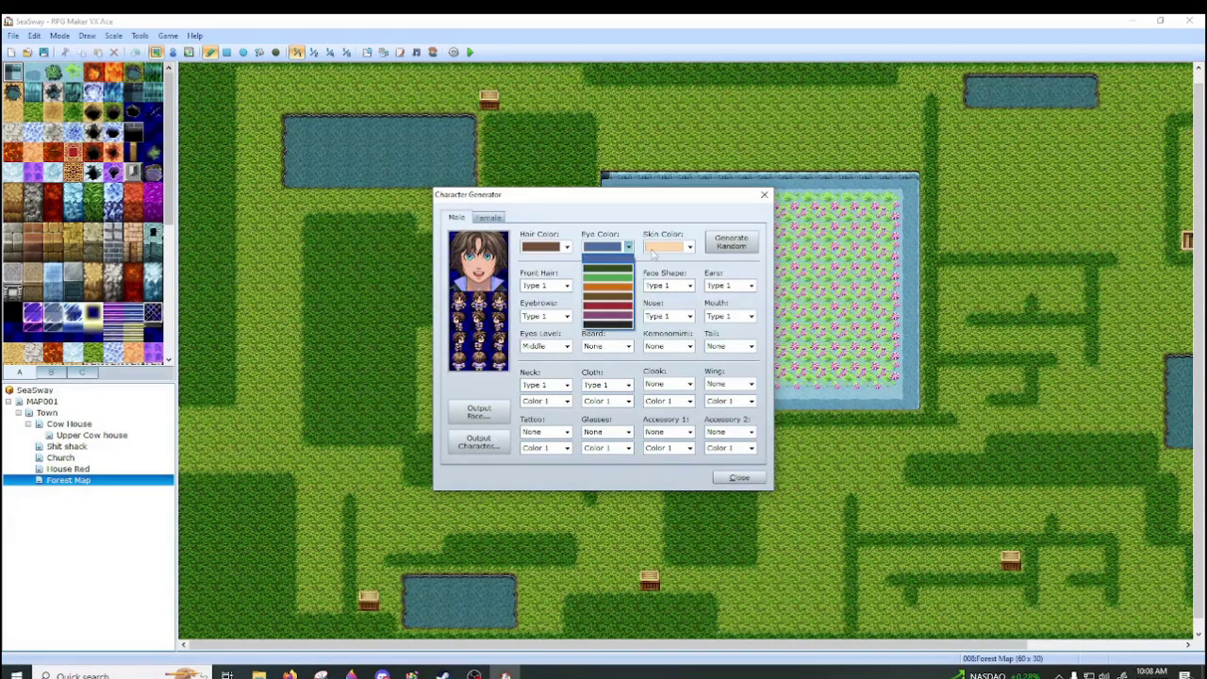
left_click(691, 248)
- Generate a series of random appearances for the male character
left_click(731, 244)
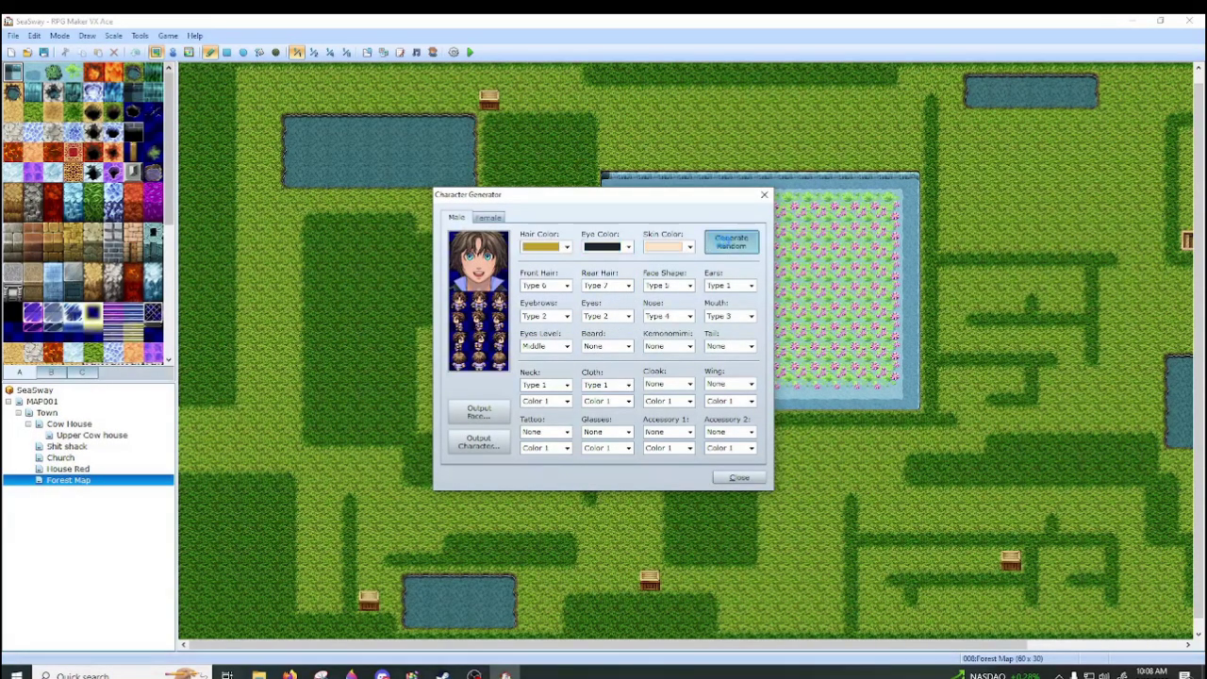
left_click(732, 244)
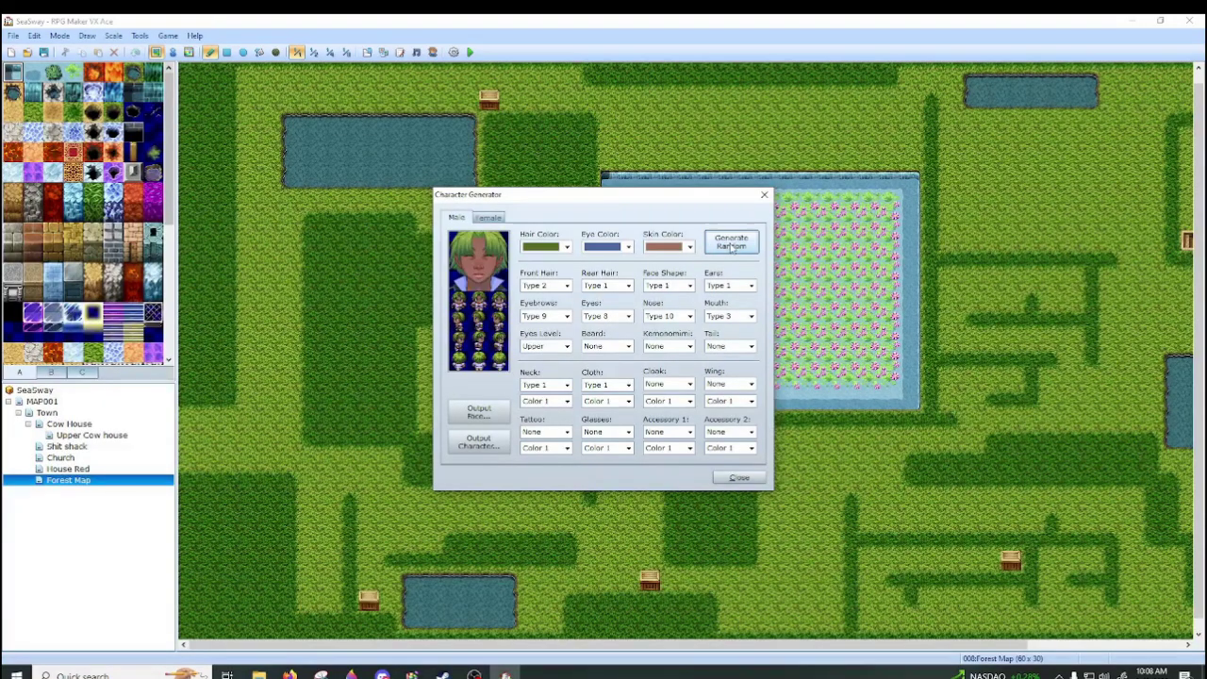
left_click(732, 243)
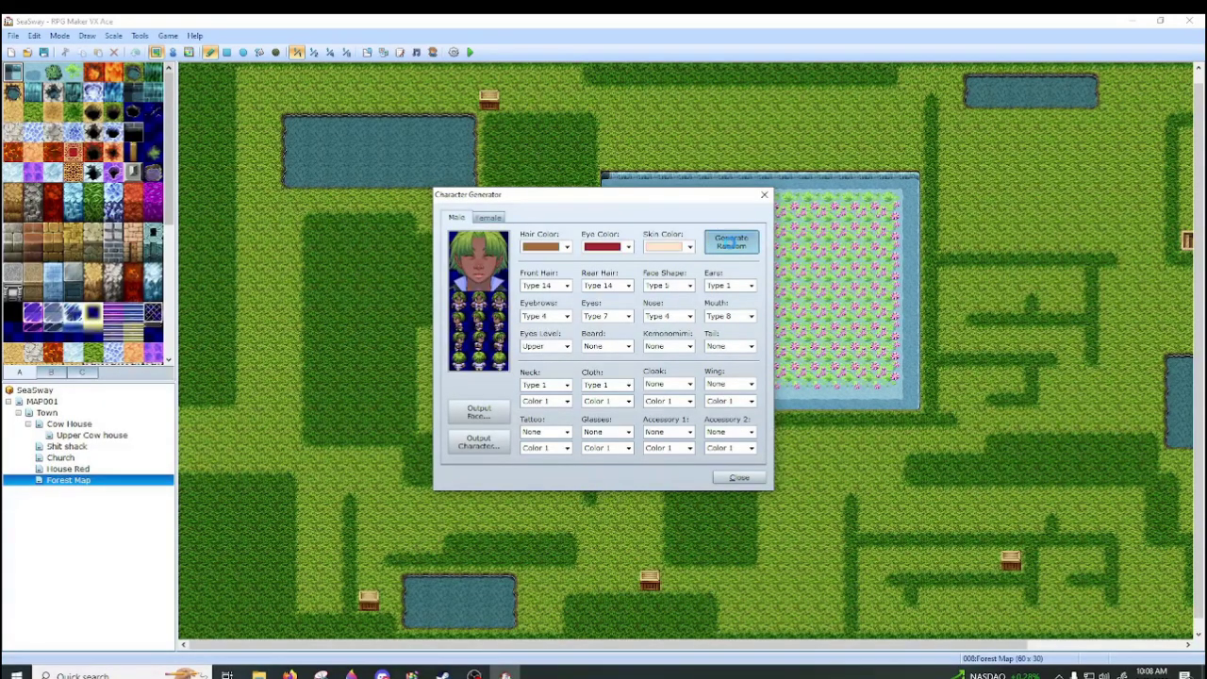
left_click(732, 243)
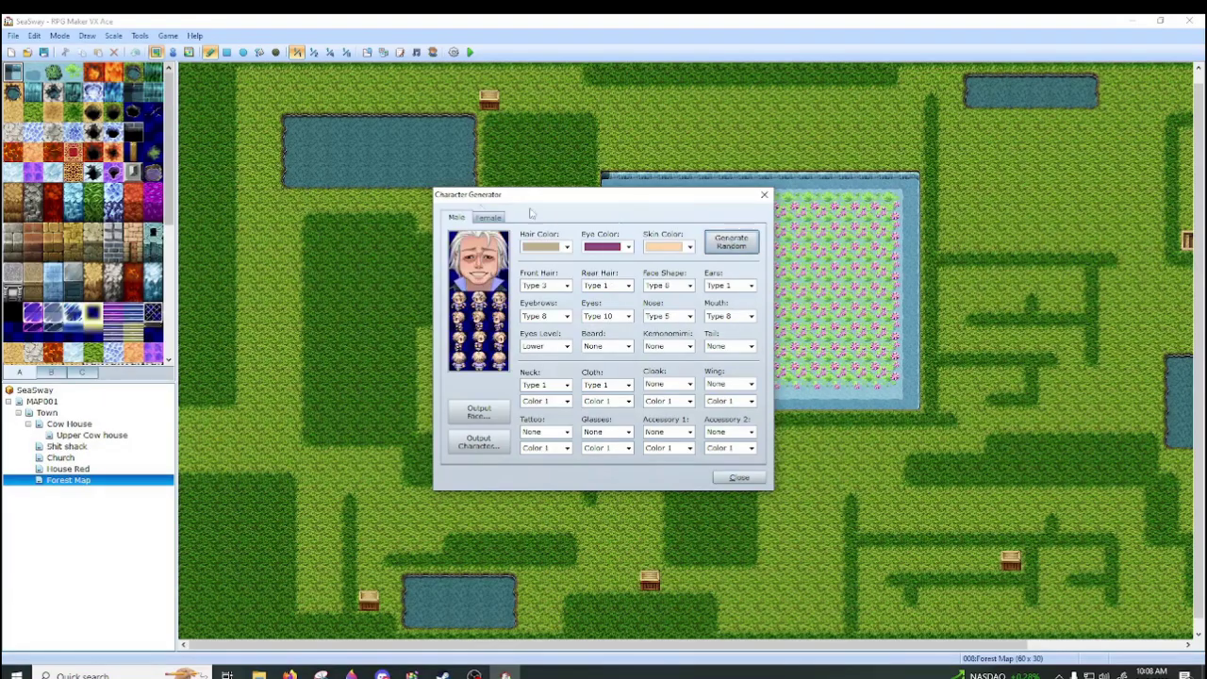
left_click(753, 244)
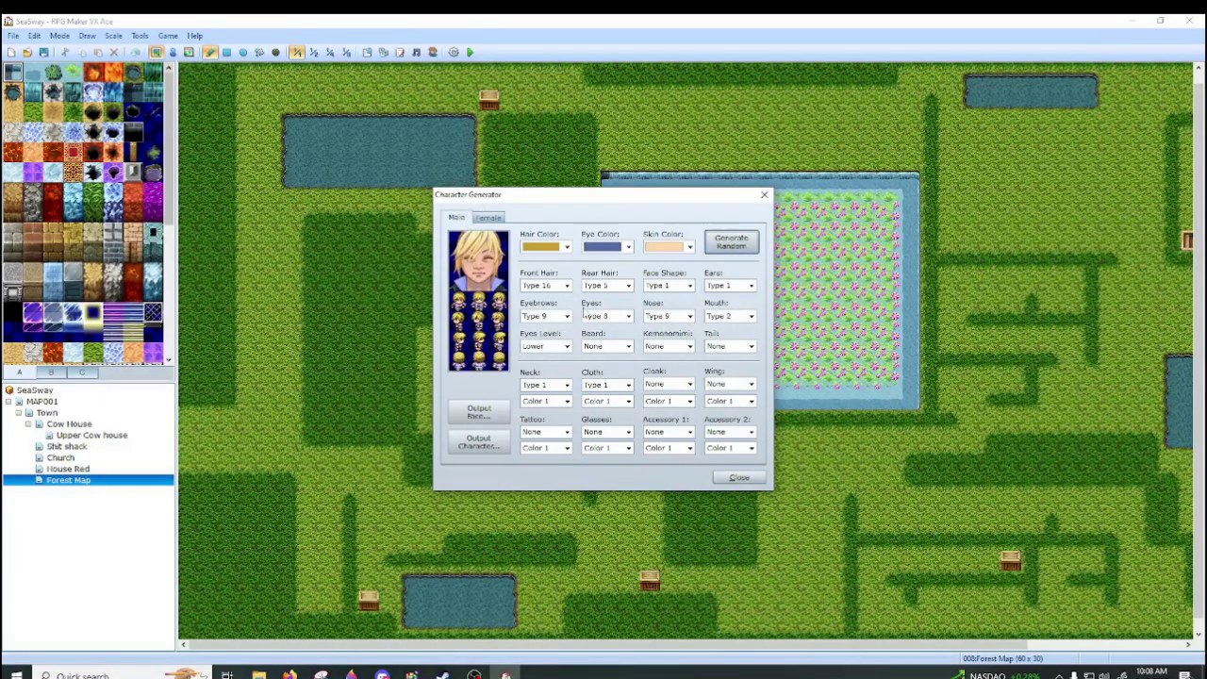
left_click(736, 247)
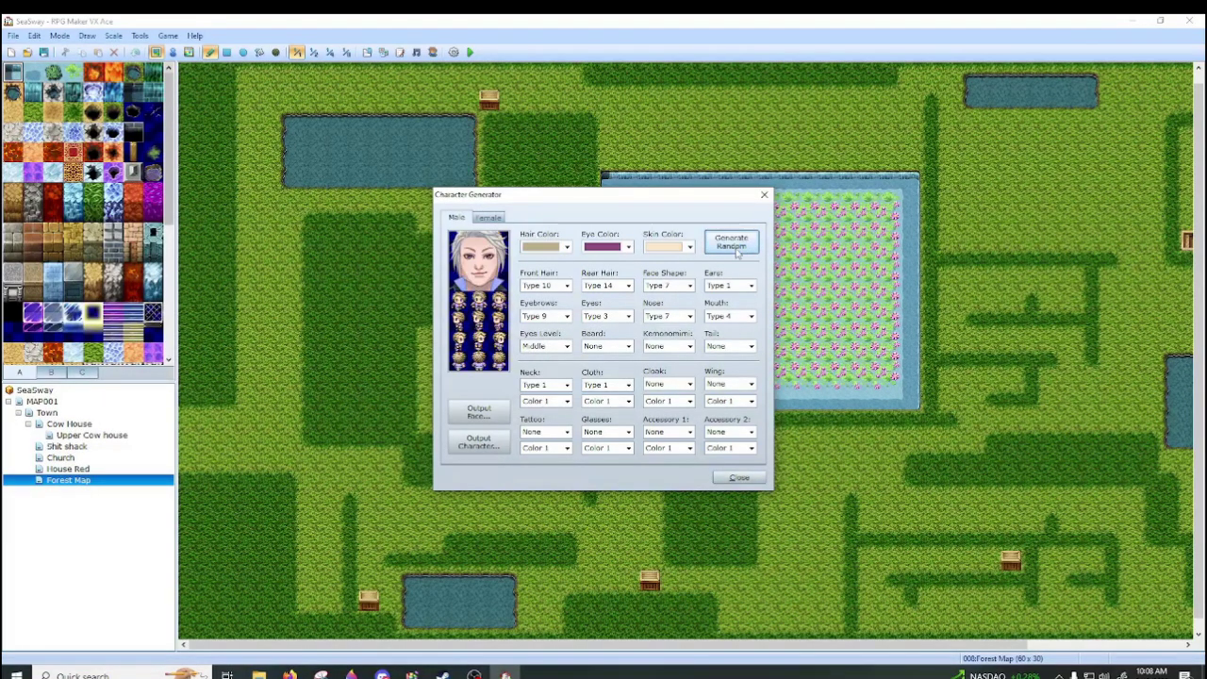
left_click(736, 246)
left_click(735, 245)
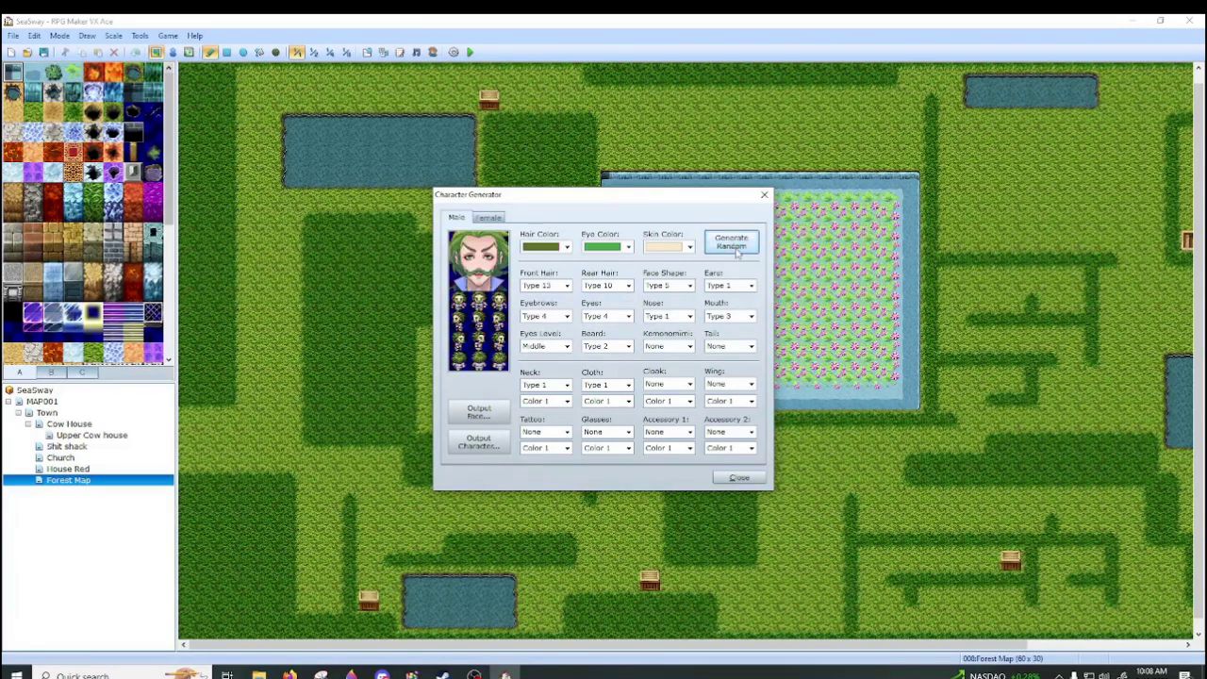
left_click(734, 245)
left_click(733, 245)
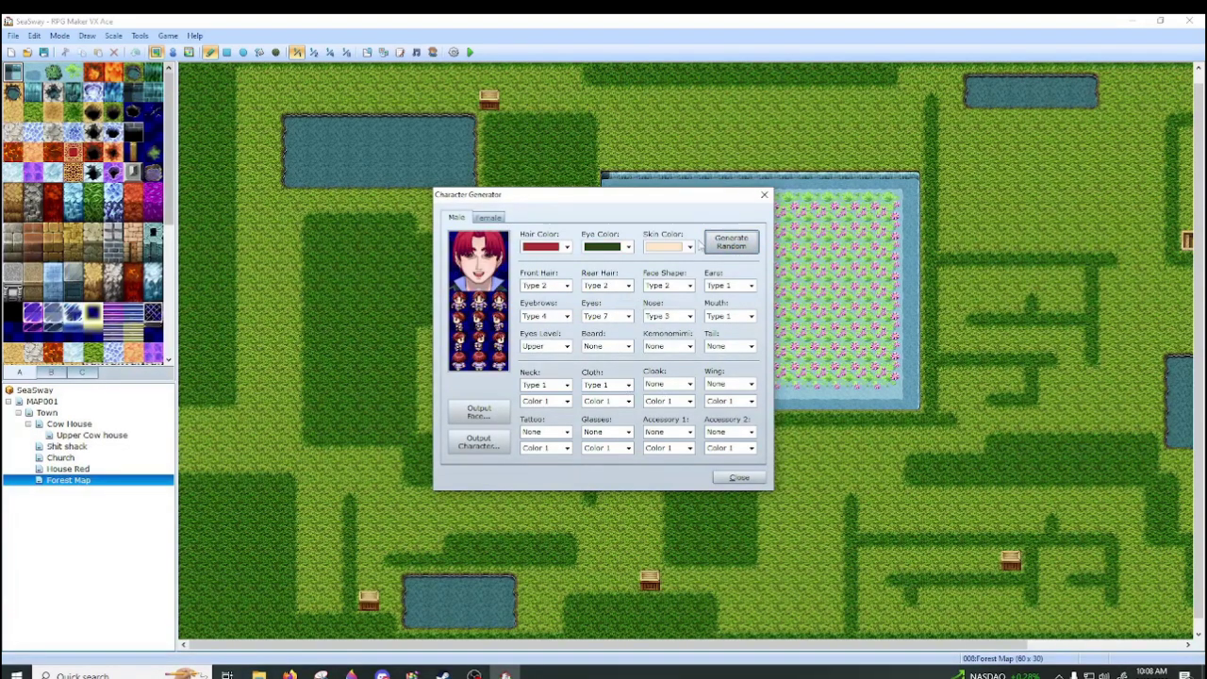
left_click(733, 246)
left_click(733, 246)
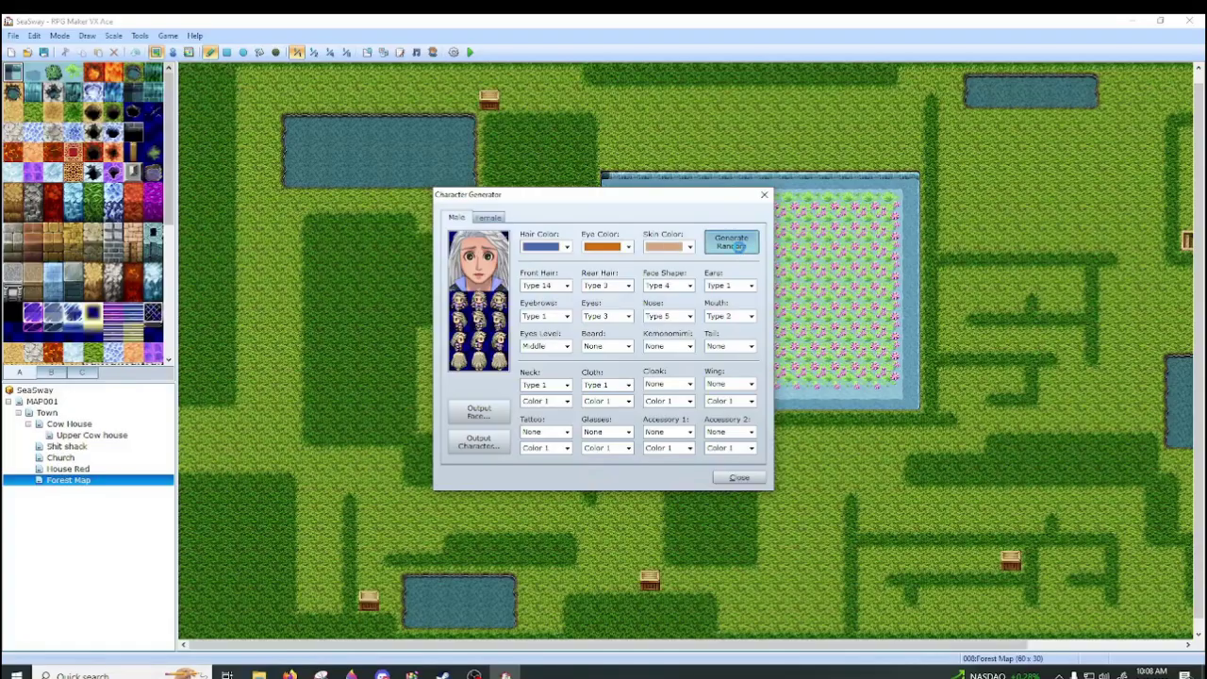
left_click(733, 246)
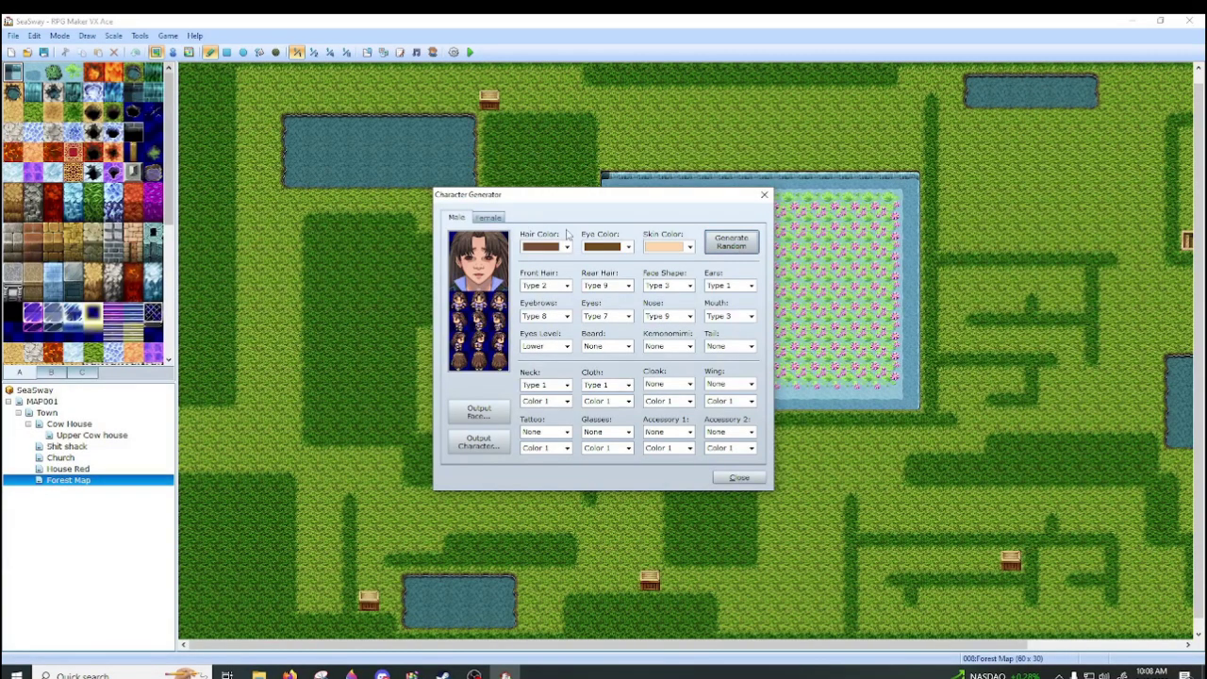
- Switch to the female character and generate several random appearances for her
left_click(489, 218)
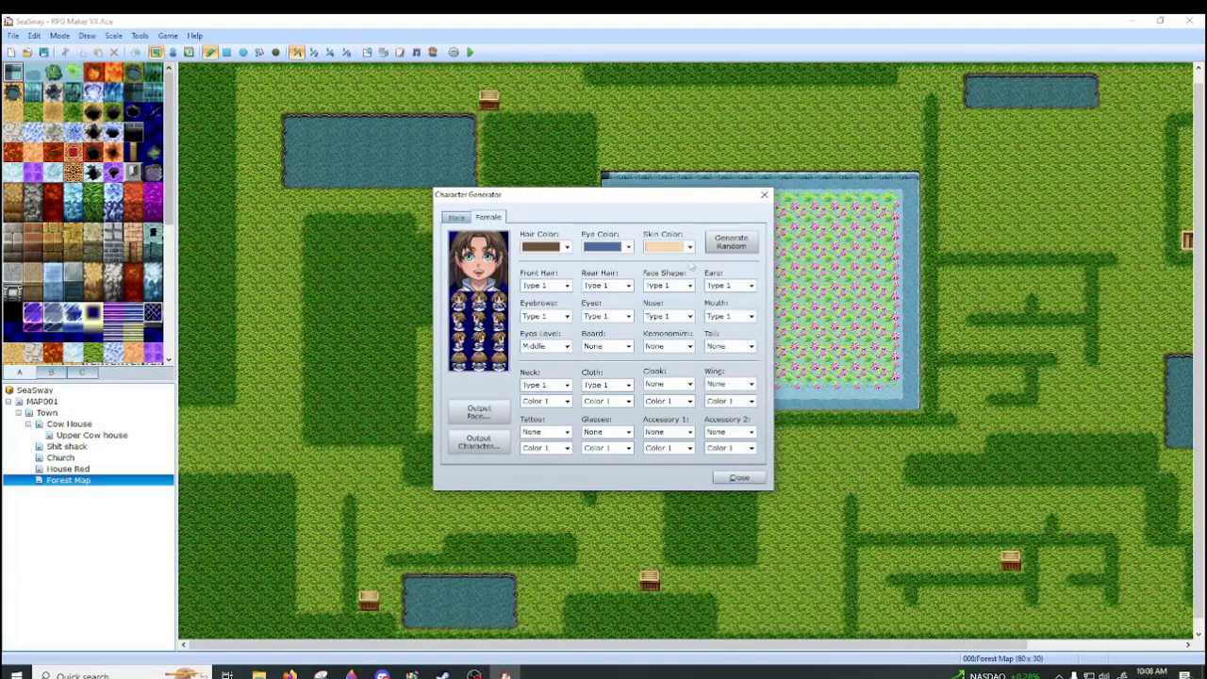
left_click(732, 246)
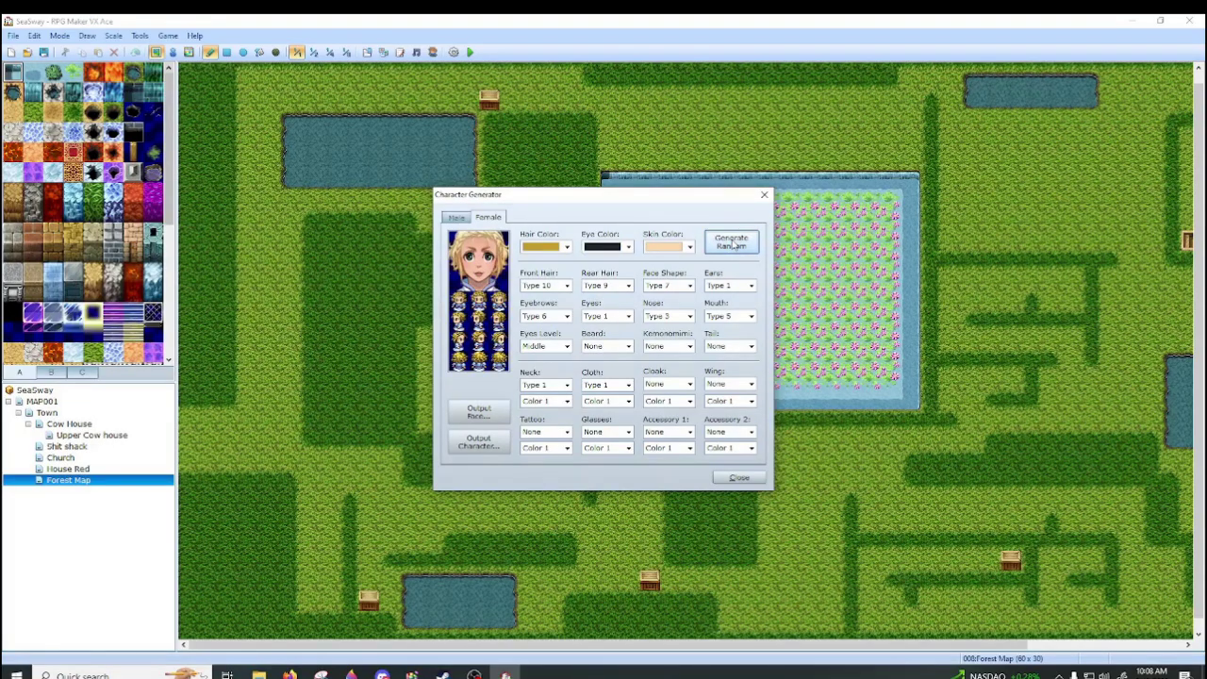
left_click(733, 245)
left_click(733, 244)
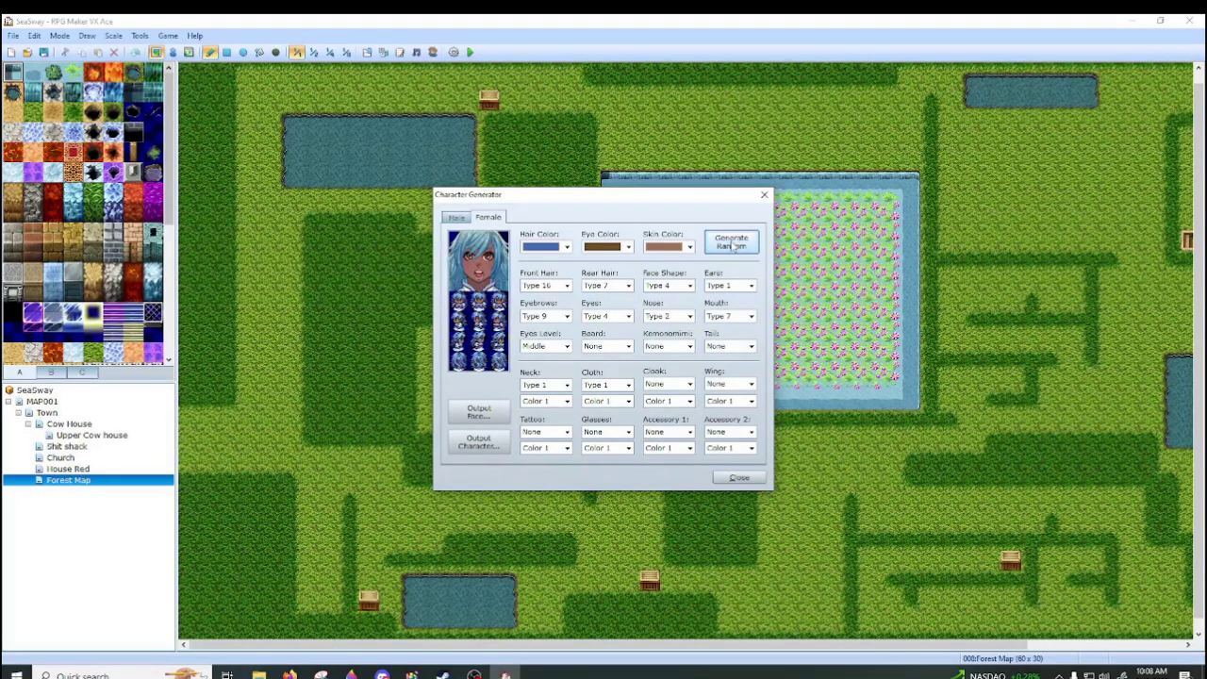
left_click(733, 244)
left_click(733, 244)
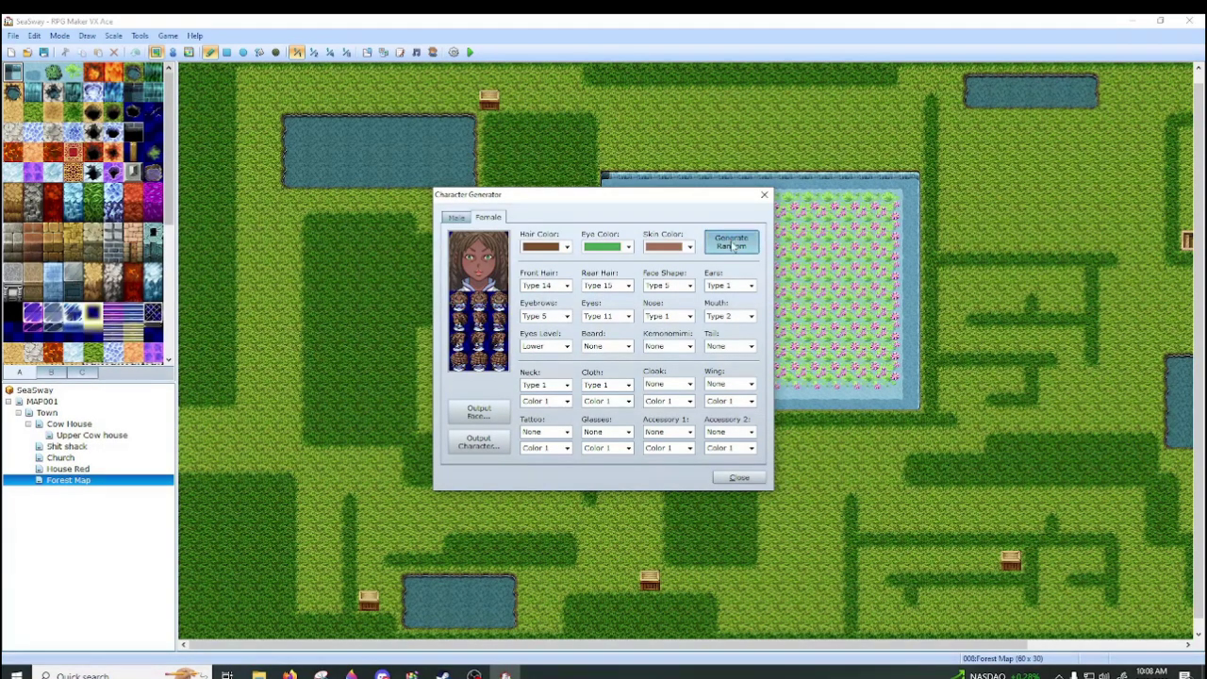
left_click(733, 244)
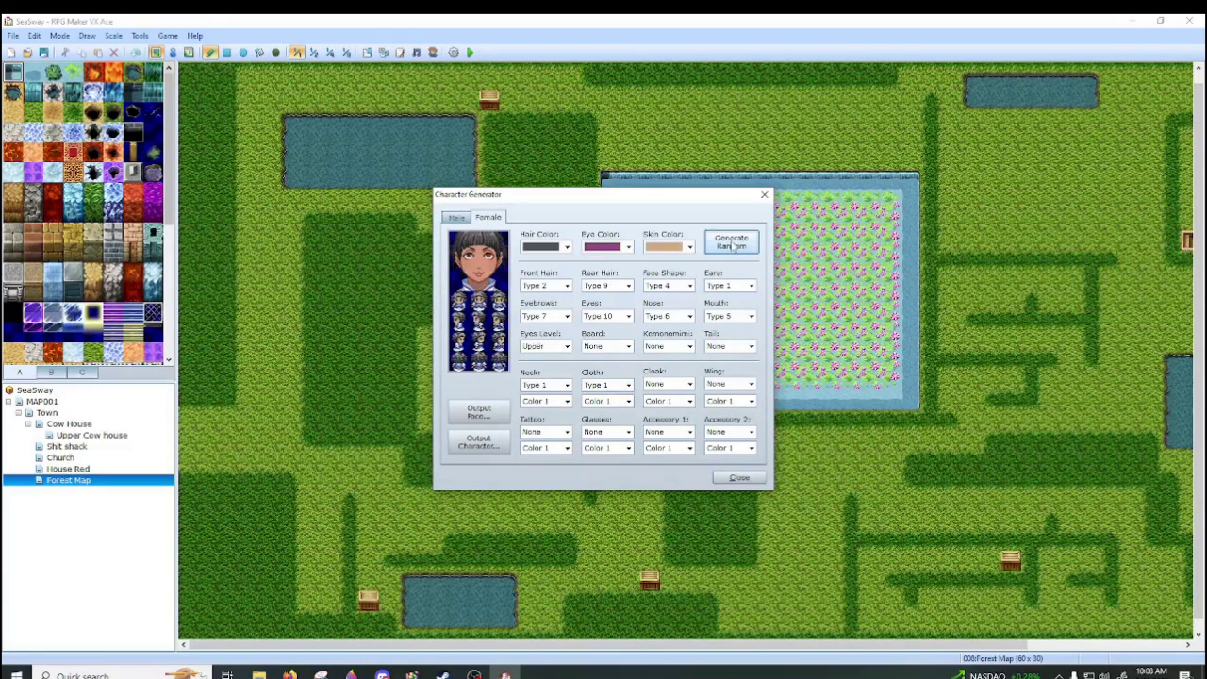
left_click(732, 244)
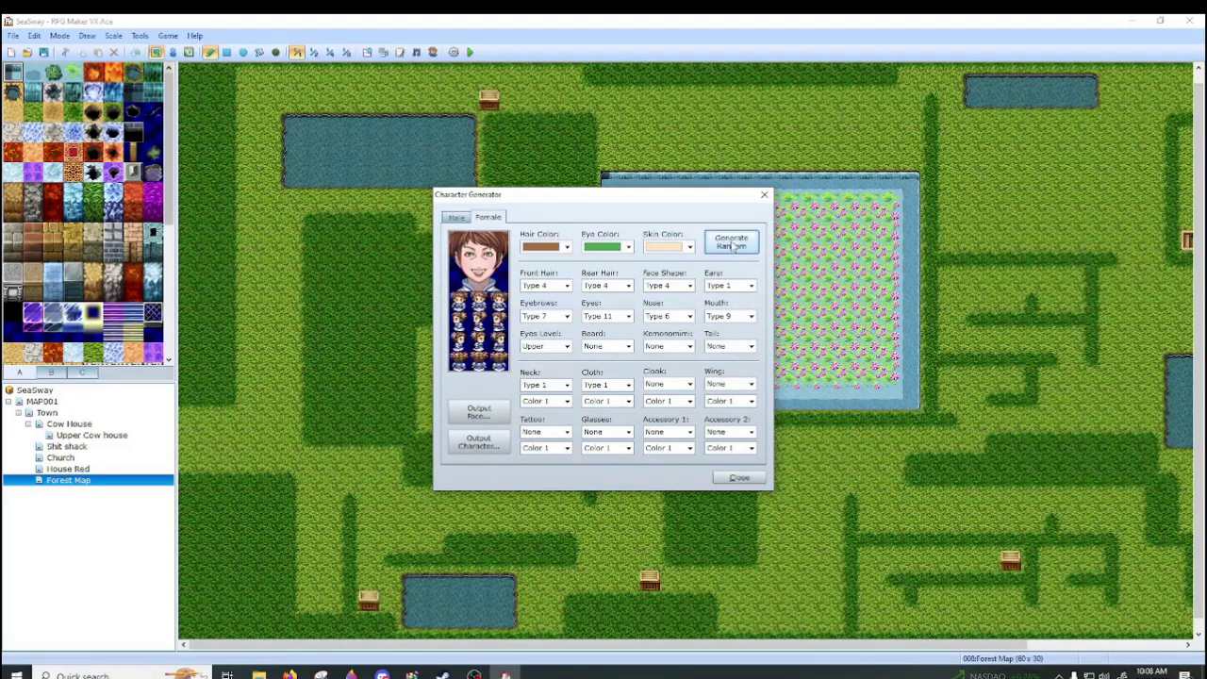
- Try Kemonomimi Type 1 on the female character and set it back to None
left_click(689, 347)
left_click(684, 372)
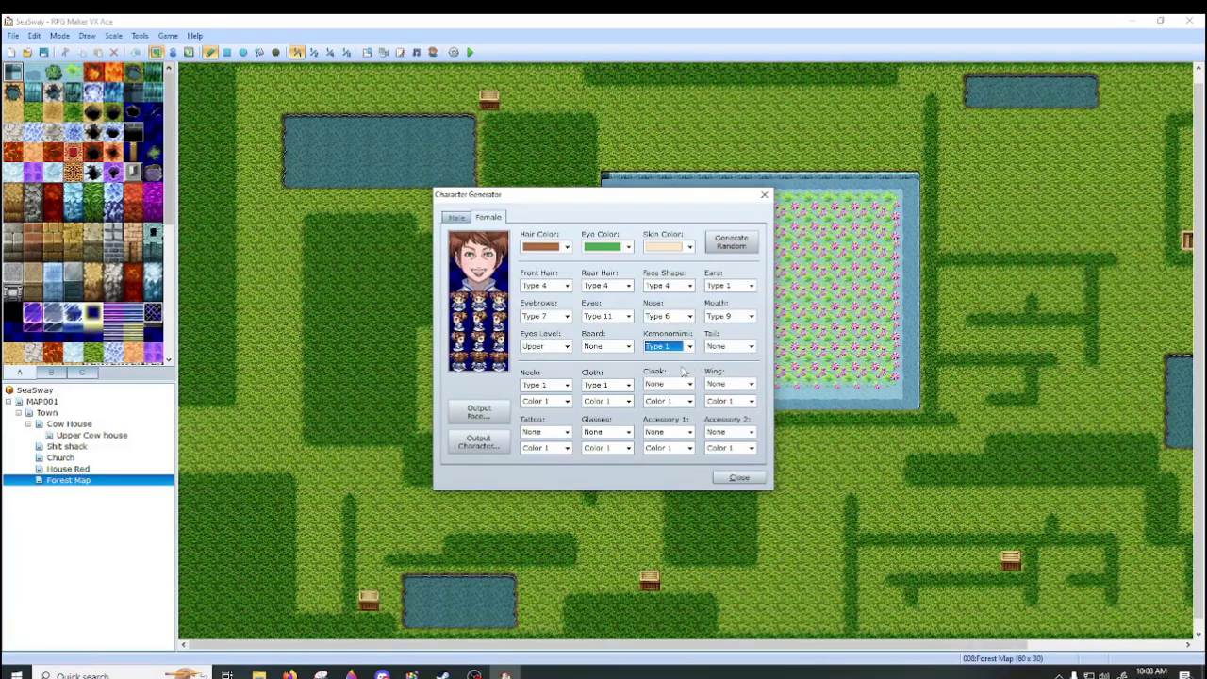
left_click(689, 347)
left_click(677, 356)
- Try Tail Type 2, 5, 4 and 3 on the female character and set the tail back to None
left_click(751, 347)
left_click(748, 374)
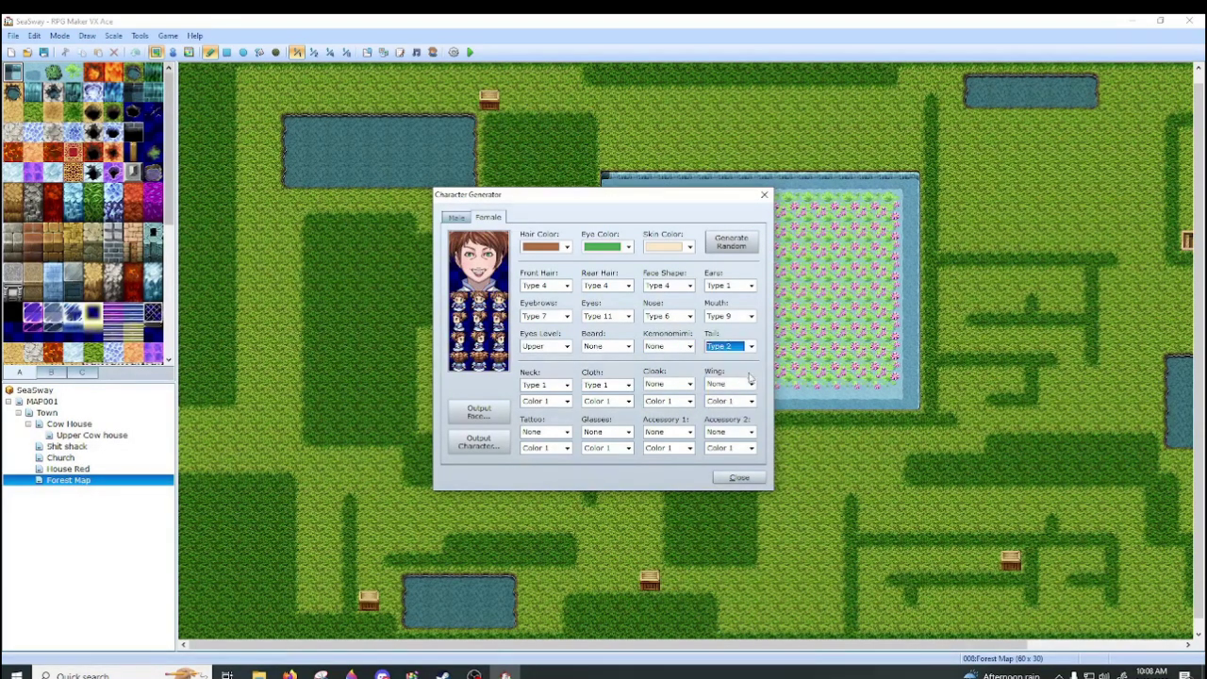
left_click(749, 348)
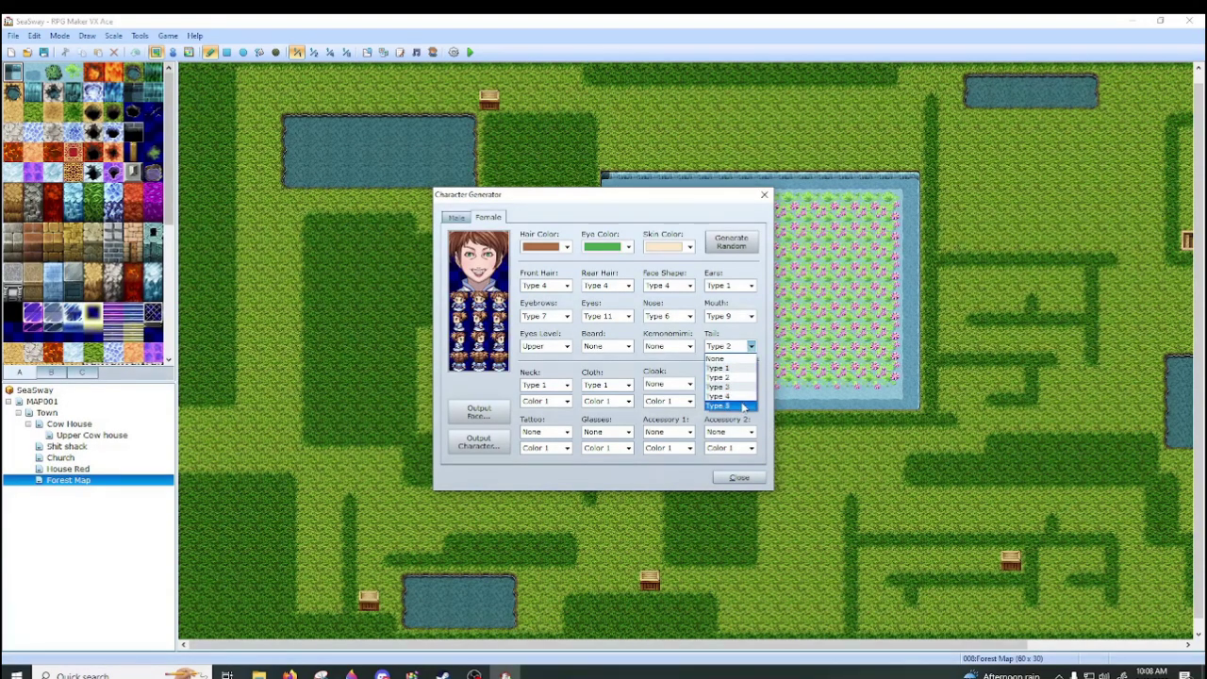
left_click(745, 402)
left_click(749, 346)
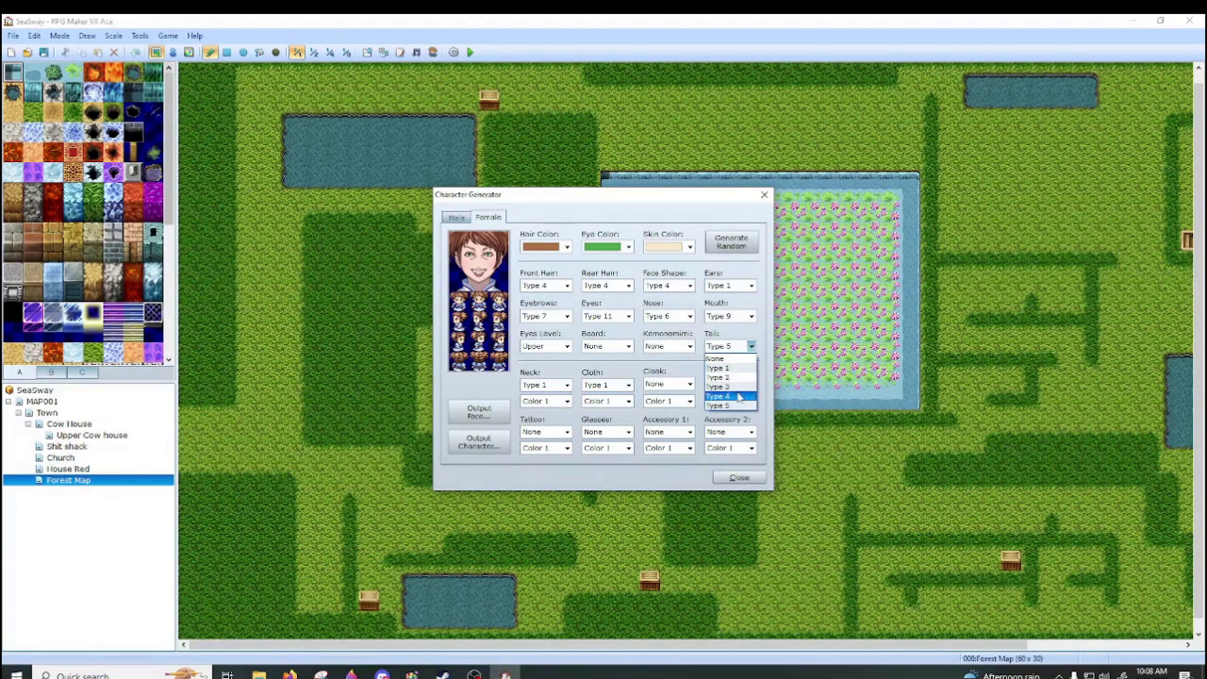
left_click(744, 393)
left_click(750, 346)
left_click(744, 386)
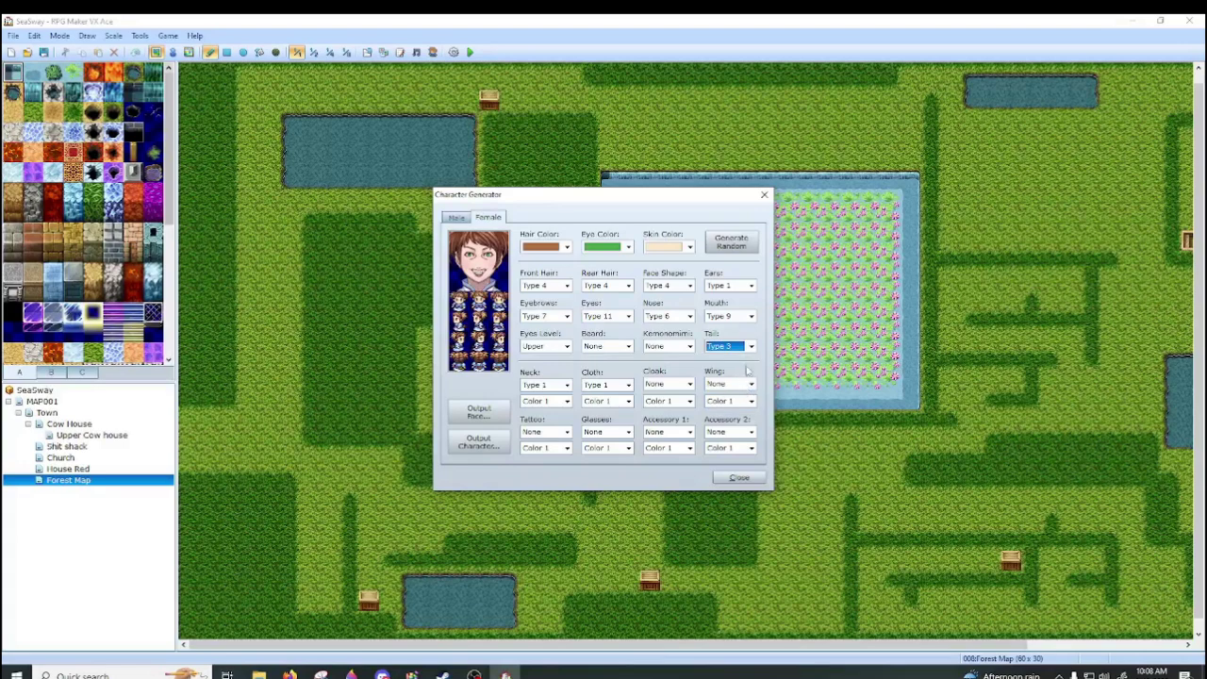
left_click(750, 346)
left_click(732, 359)
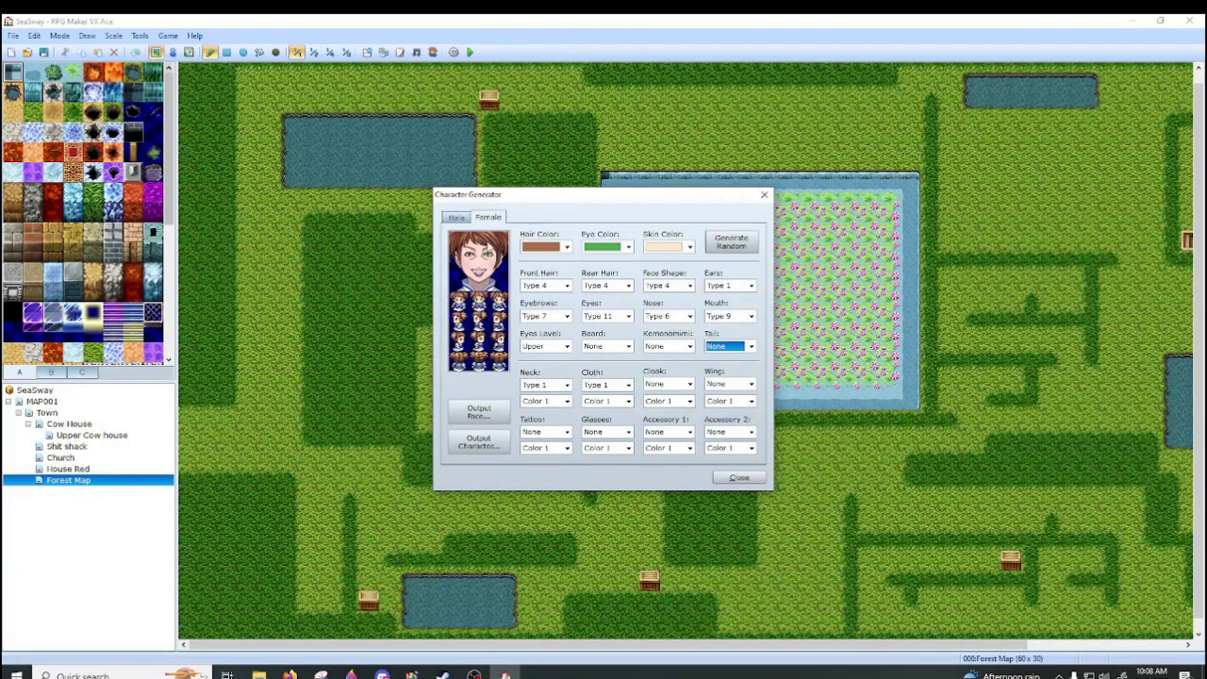
- Generate several more random appearances for the female character
left_click(730, 241)
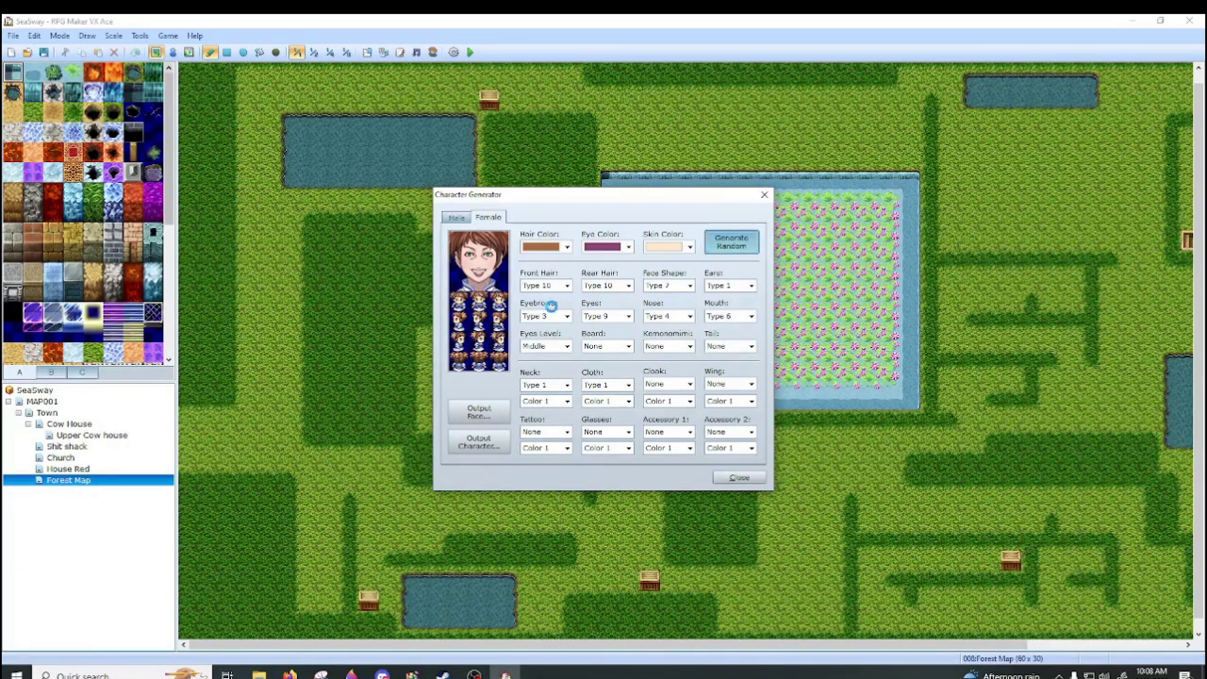
left_click(729, 242)
left_click(728, 243)
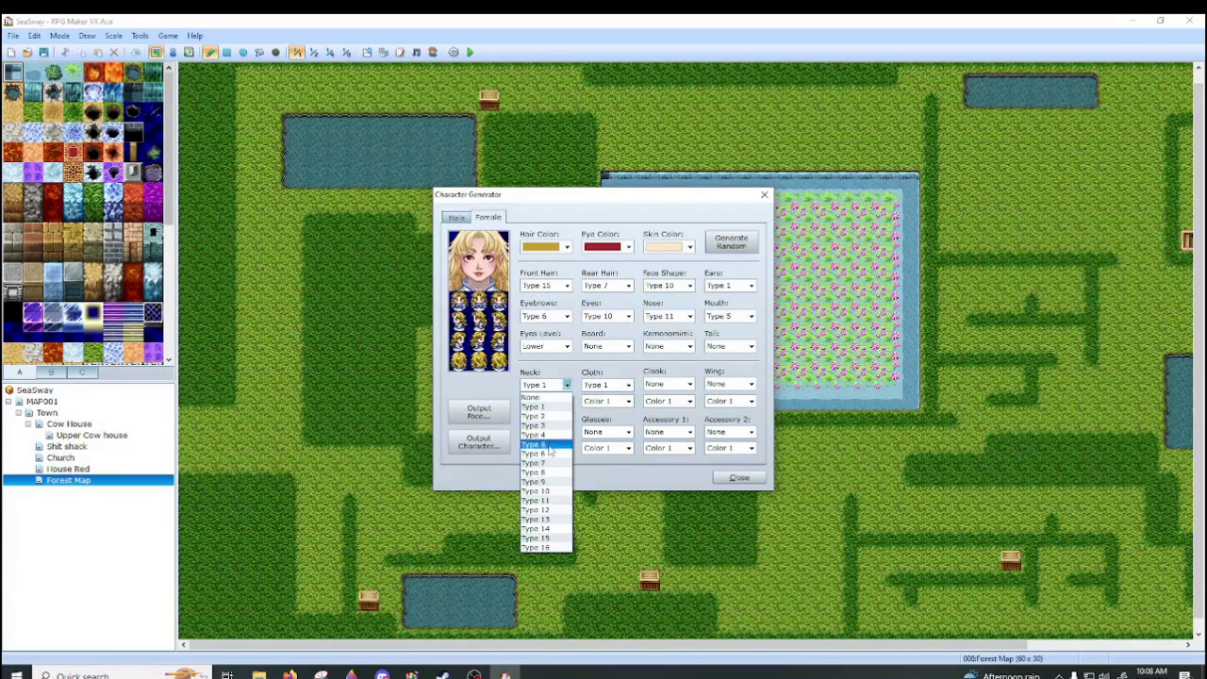
- Try different neck options on the female character, settling on Neck Type 6 with Color 3
left_click(547, 427)
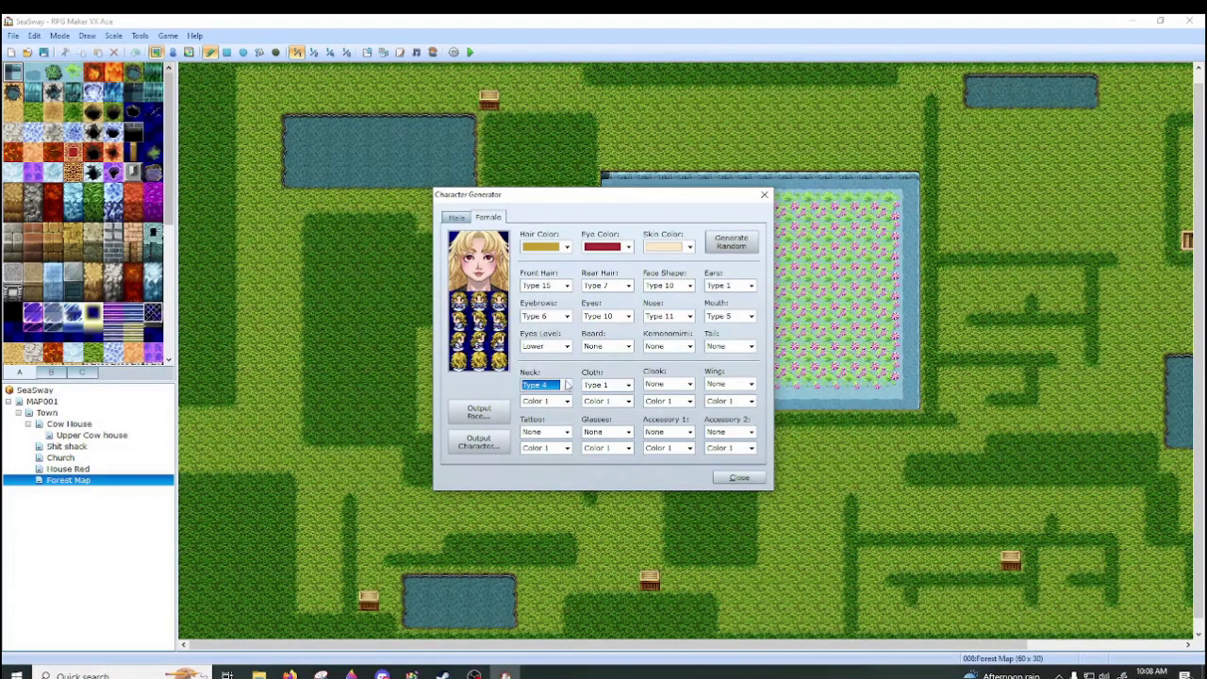
left_click(567, 384)
key("Down")
key("Down")
key("Return")
left_click(567, 401)
left_click(556, 460)
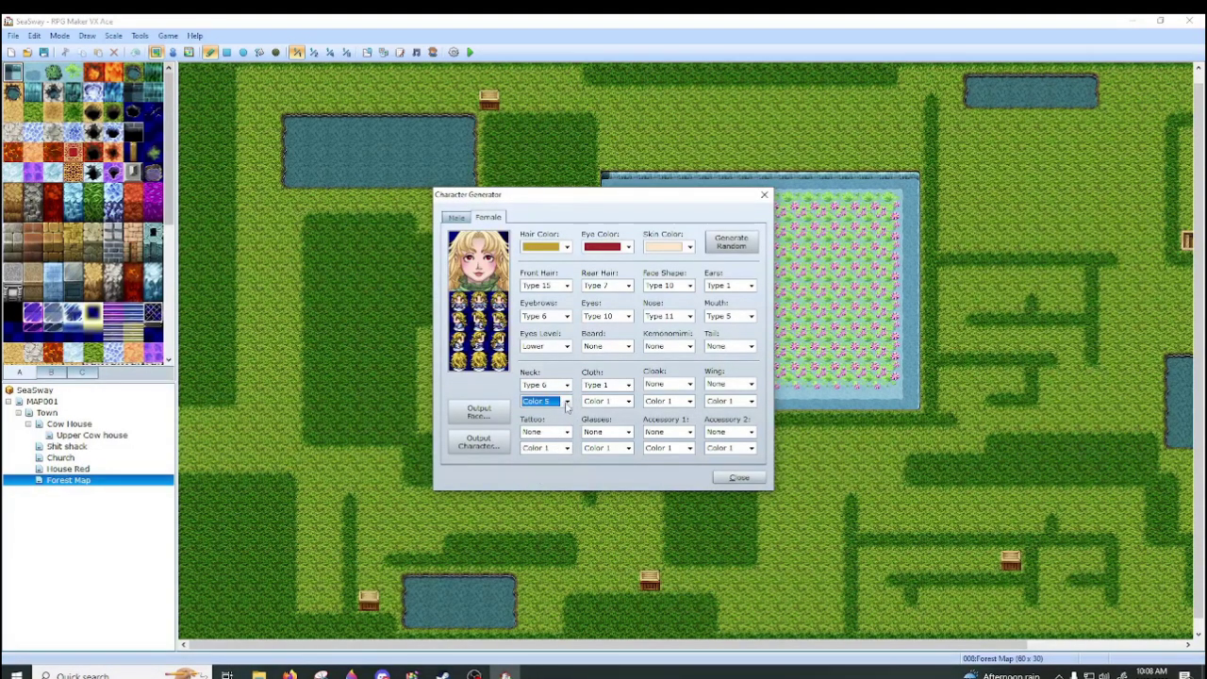
left_click(567, 404)
left_click(556, 432)
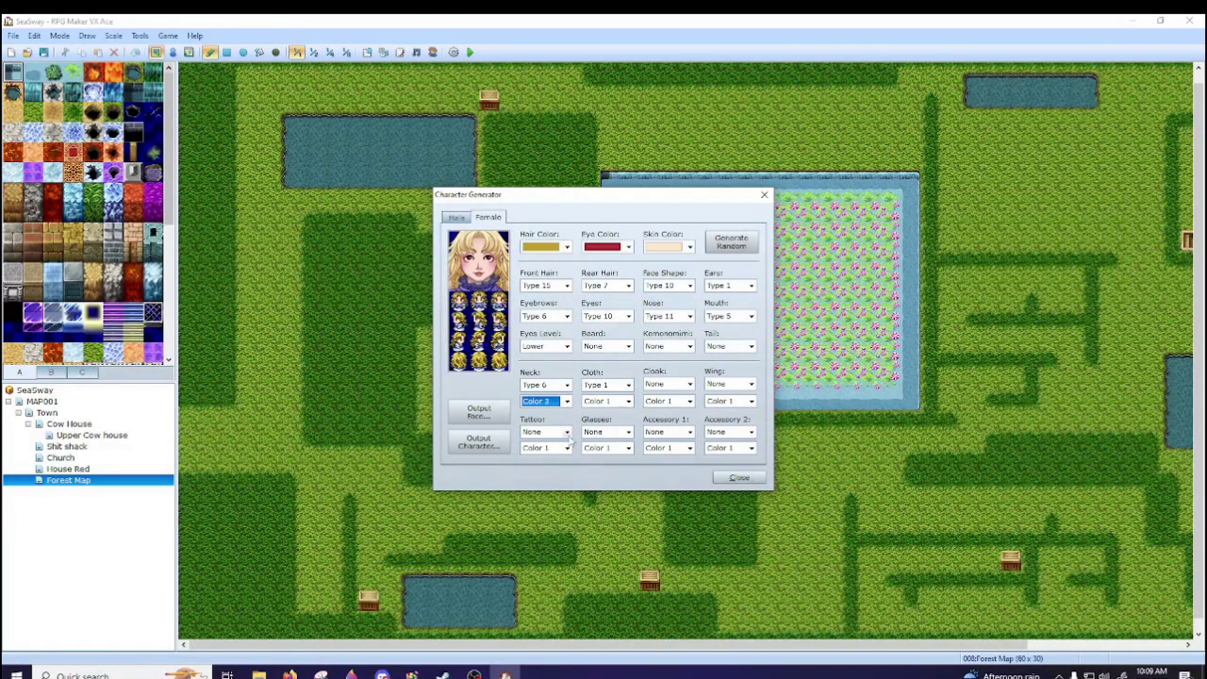
- Try Tattoo Type 3 on the female character and set the tattoo back to None
left_click(566, 432)
left_click(552, 478)
left_click(566, 431)
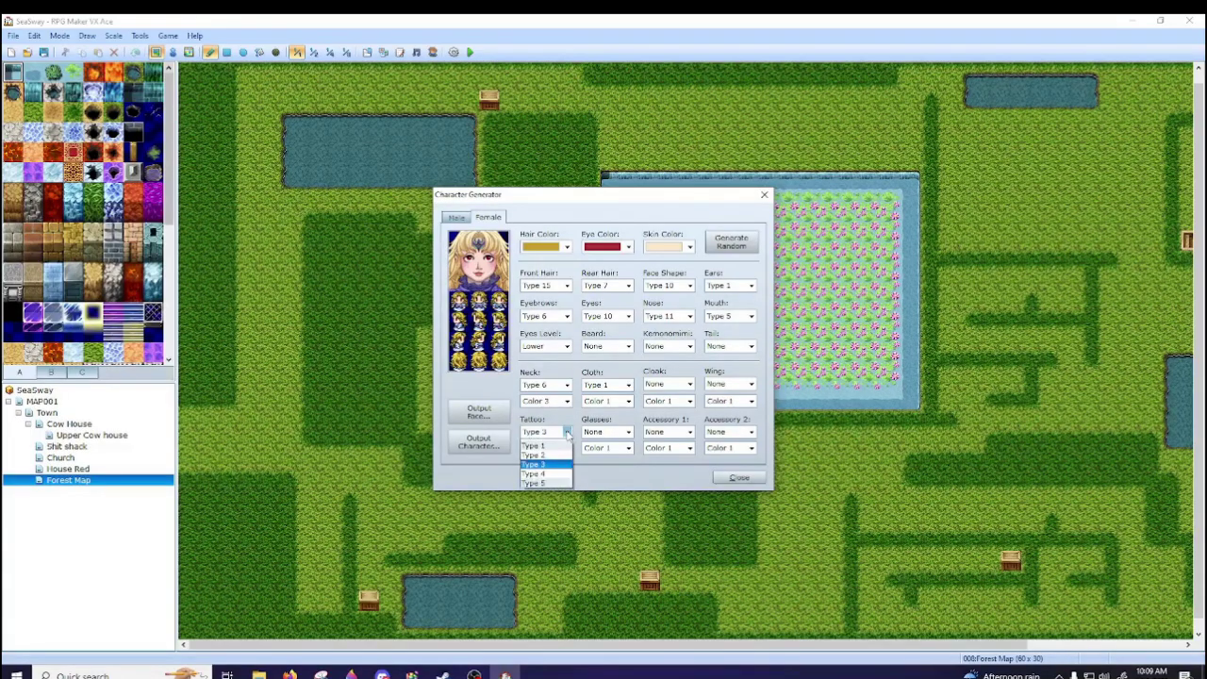
left_click(561, 448)
- Try Glasses Type 3, 4, 6, 1 and 2 on the female character and set the glasses back to None
left_click(628, 432)
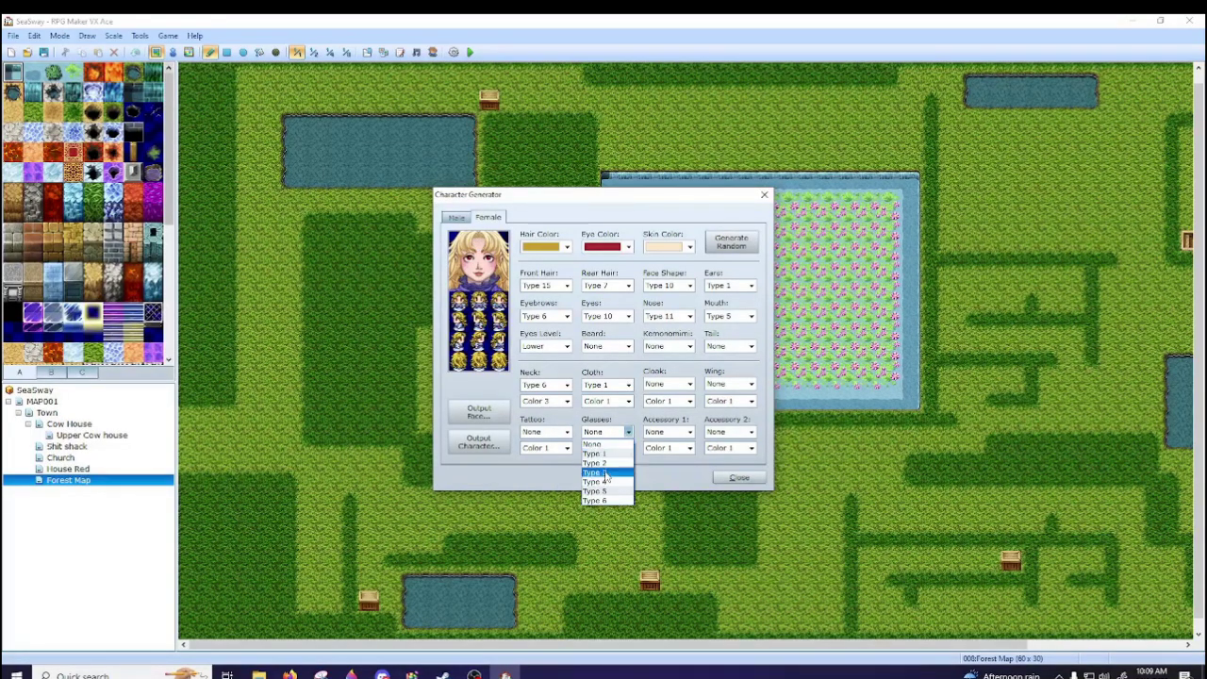
left_click(602, 477)
left_click(628, 432)
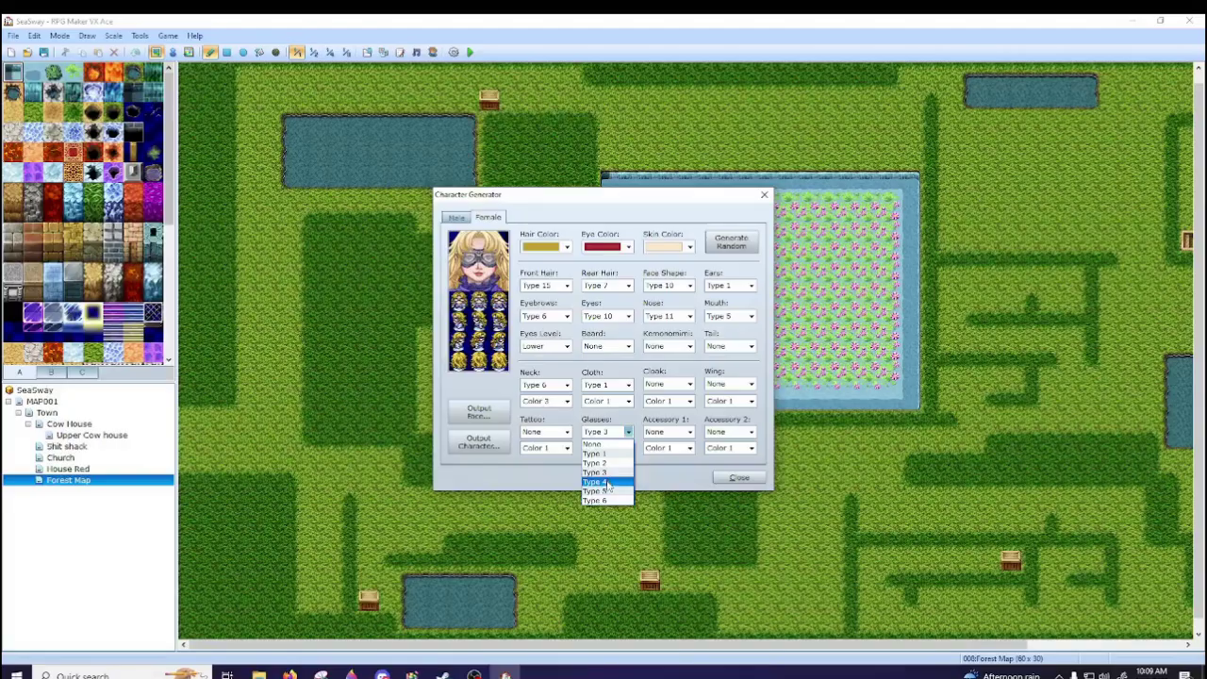
left_click(606, 482)
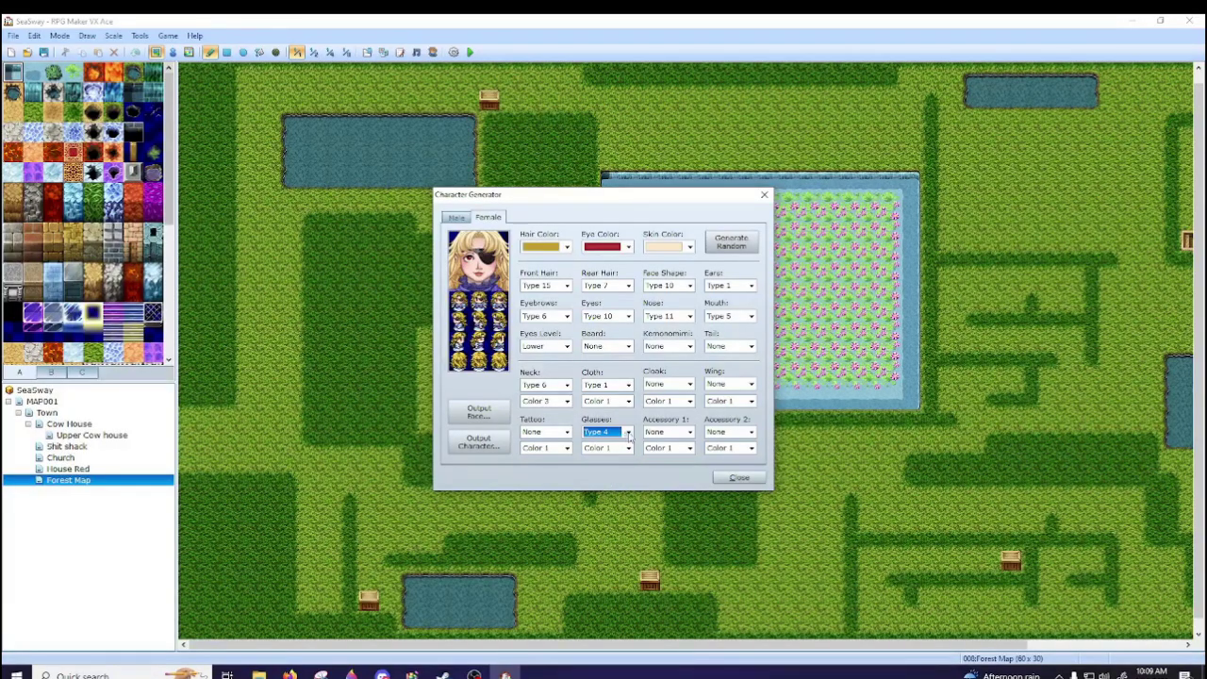
left_click(628, 431)
left_click(605, 499)
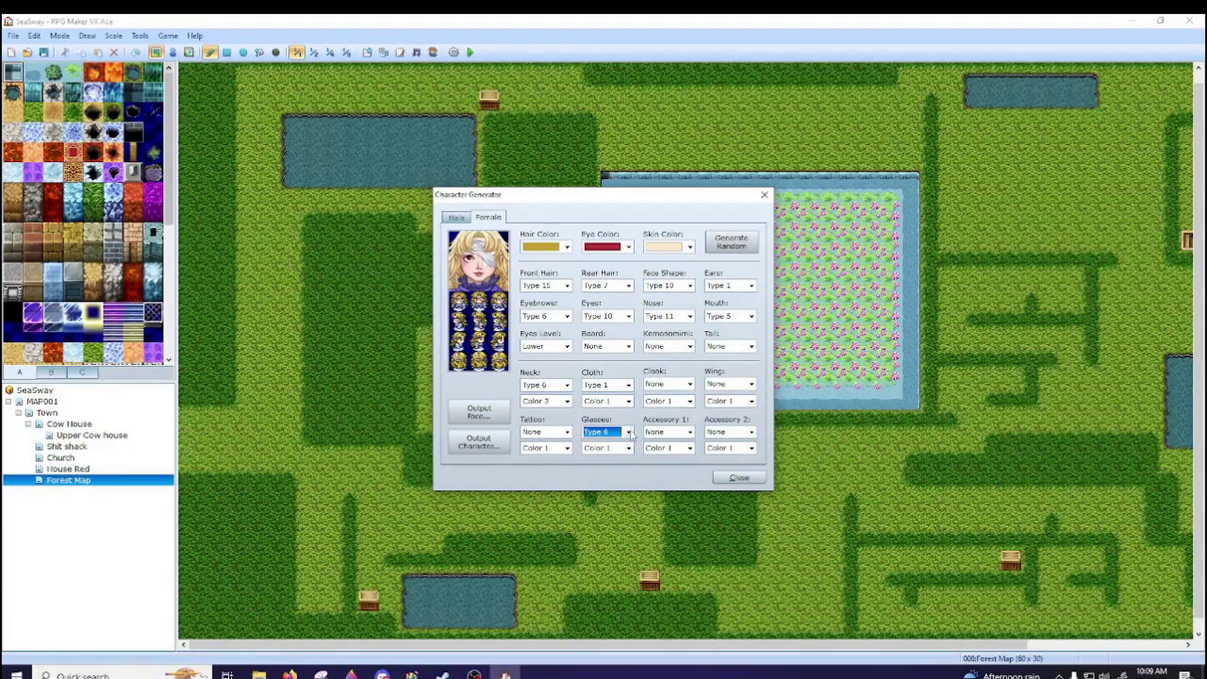
left_click(630, 431)
left_click(616, 453)
left_click(630, 430)
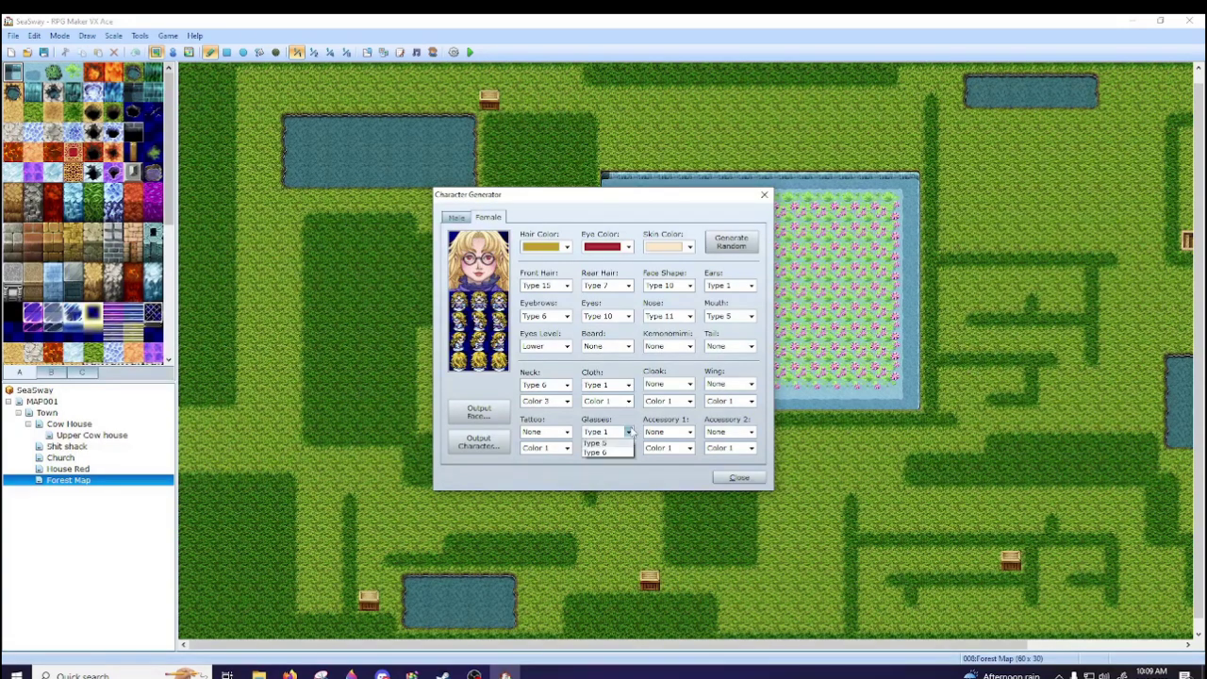
left_click(616, 465)
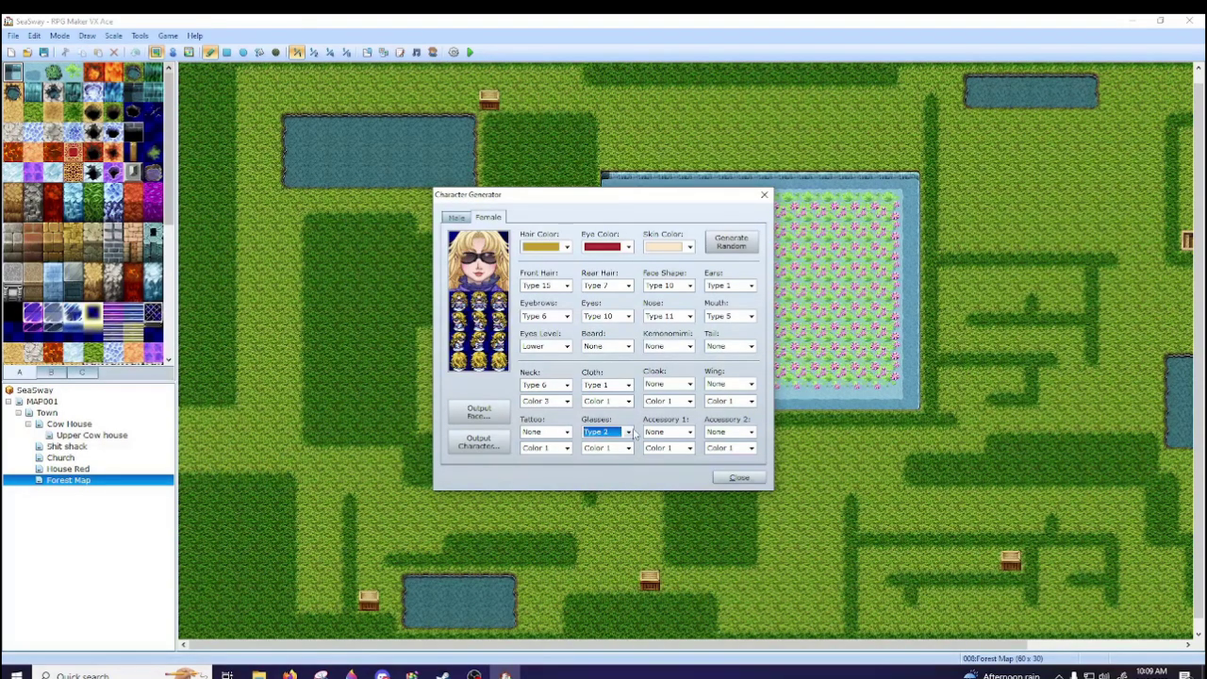
left_click(630, 431)
left_click(608, 442)
- Try Accessory 1 Type 2, 4 and 5 on the female character and set it back to None
left_click(689, 432)
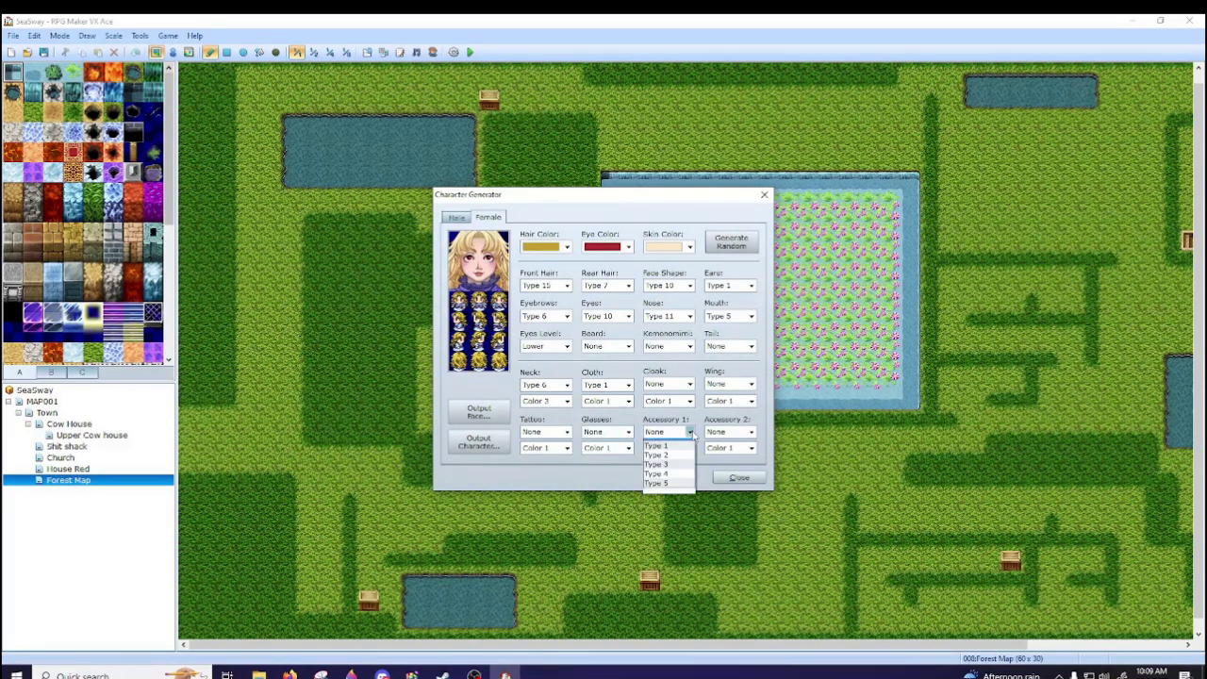
left_click(676, 462)
left_click(689, 431)
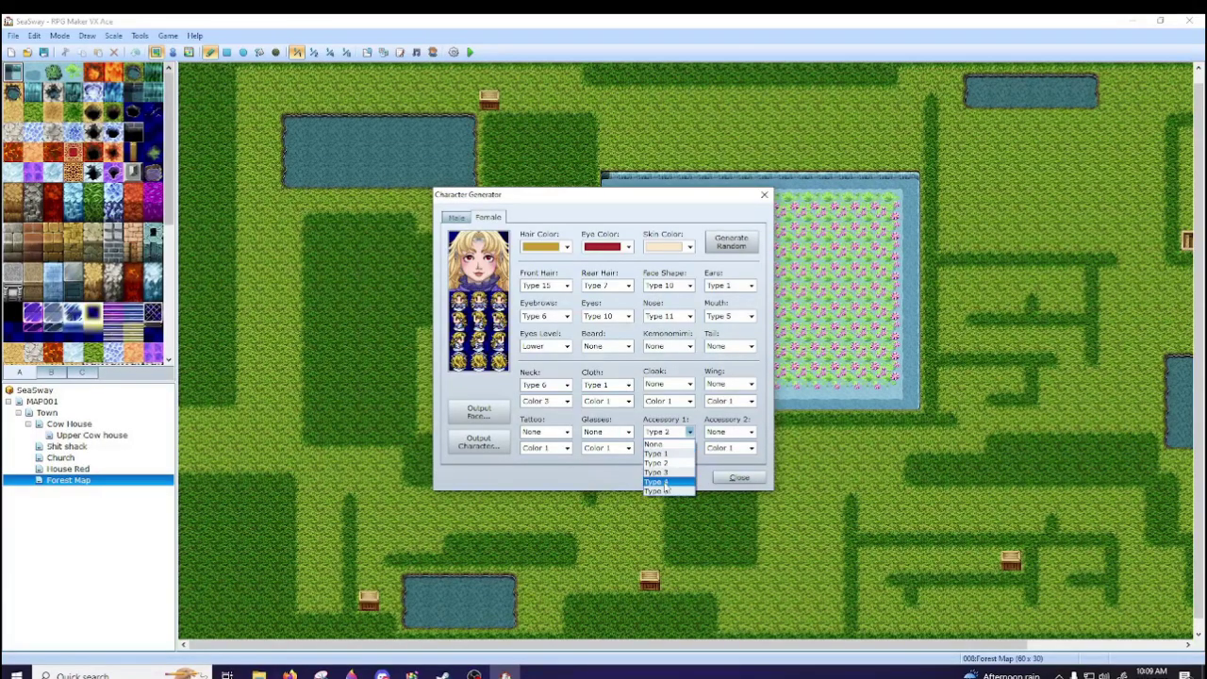
left_click(660, 481)
left_click(689, 432)
left_click(665, 490)
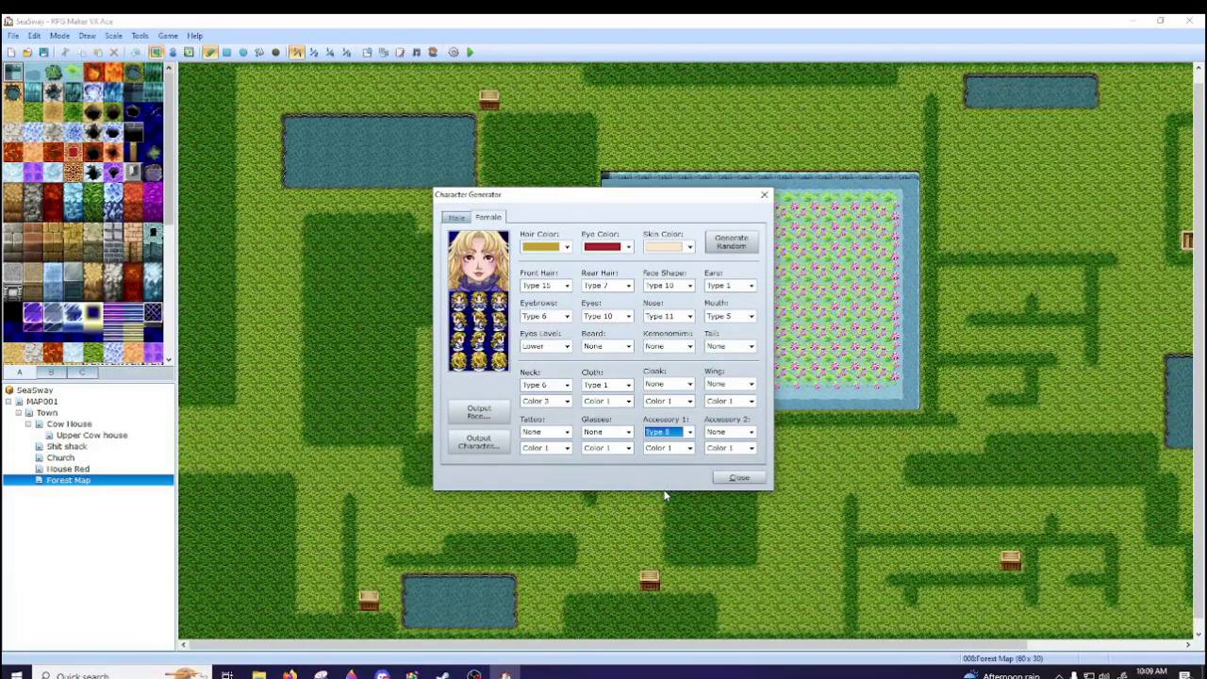
left_click(689, 432)
left_click(686, 440)
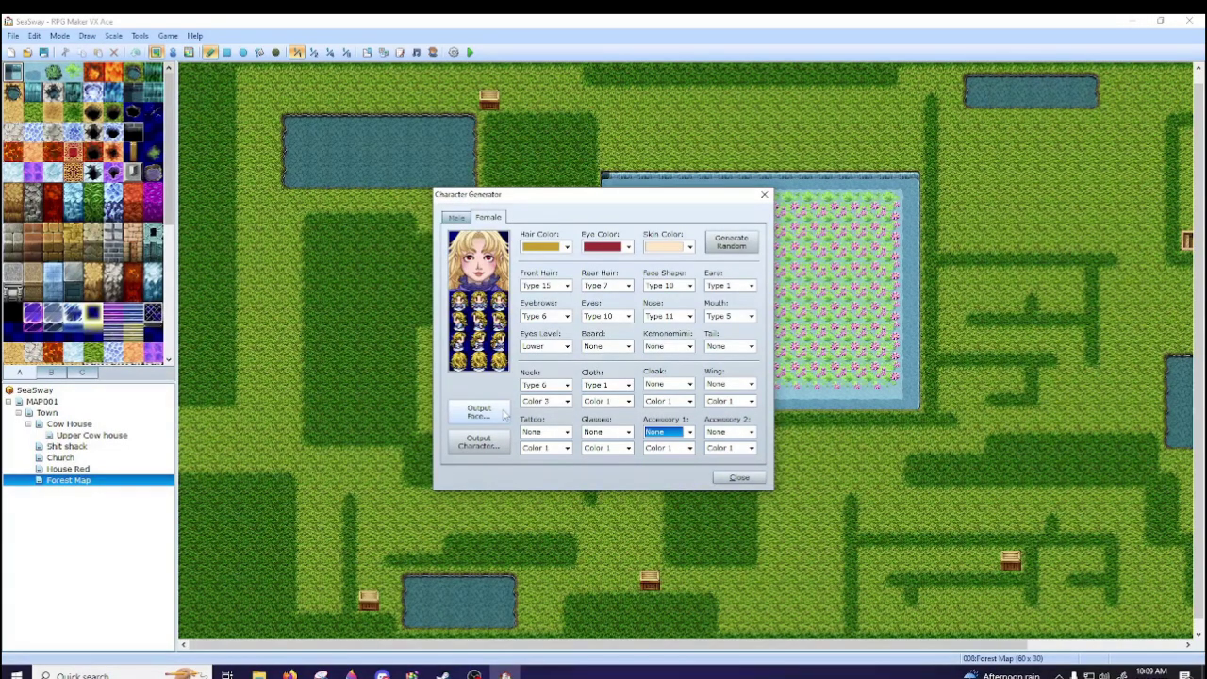
- Output the female character's face graphic to the project's Faces folder as Girl 3
left_click(503, 413)
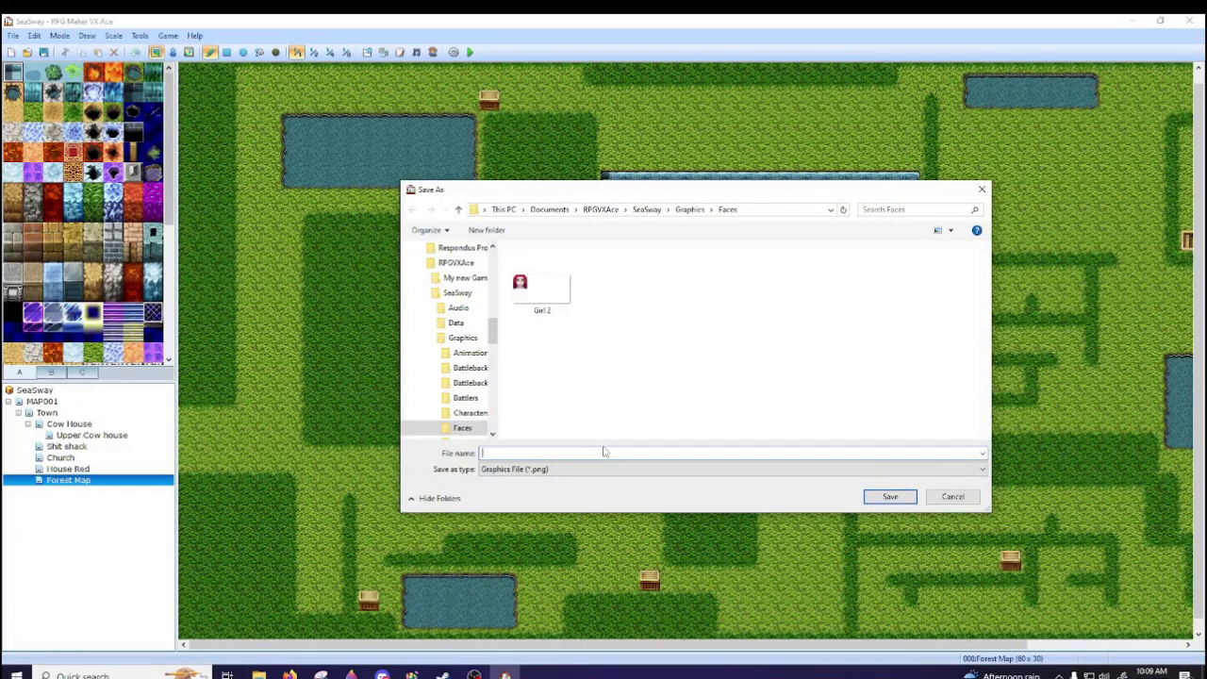
type("Girl 3")
key("Return")
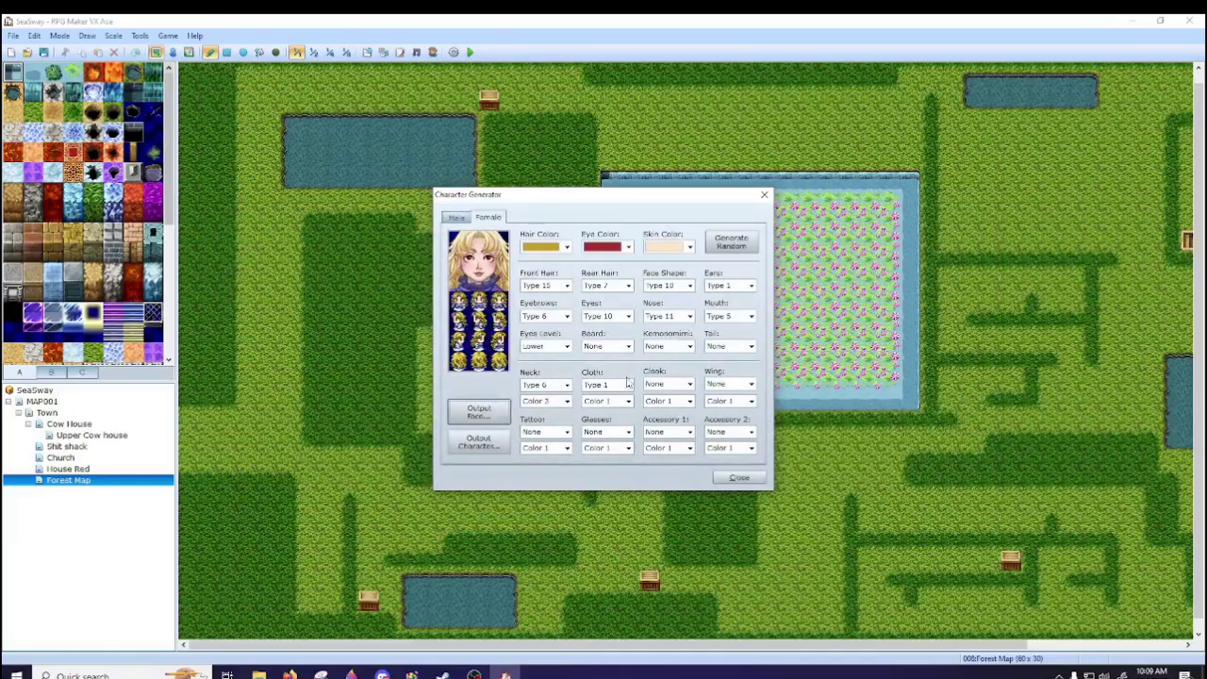
- Output the female character's walking sprite to the project's Characters folder as Girl 1 and close the Character Generator
left_click(481, 449)
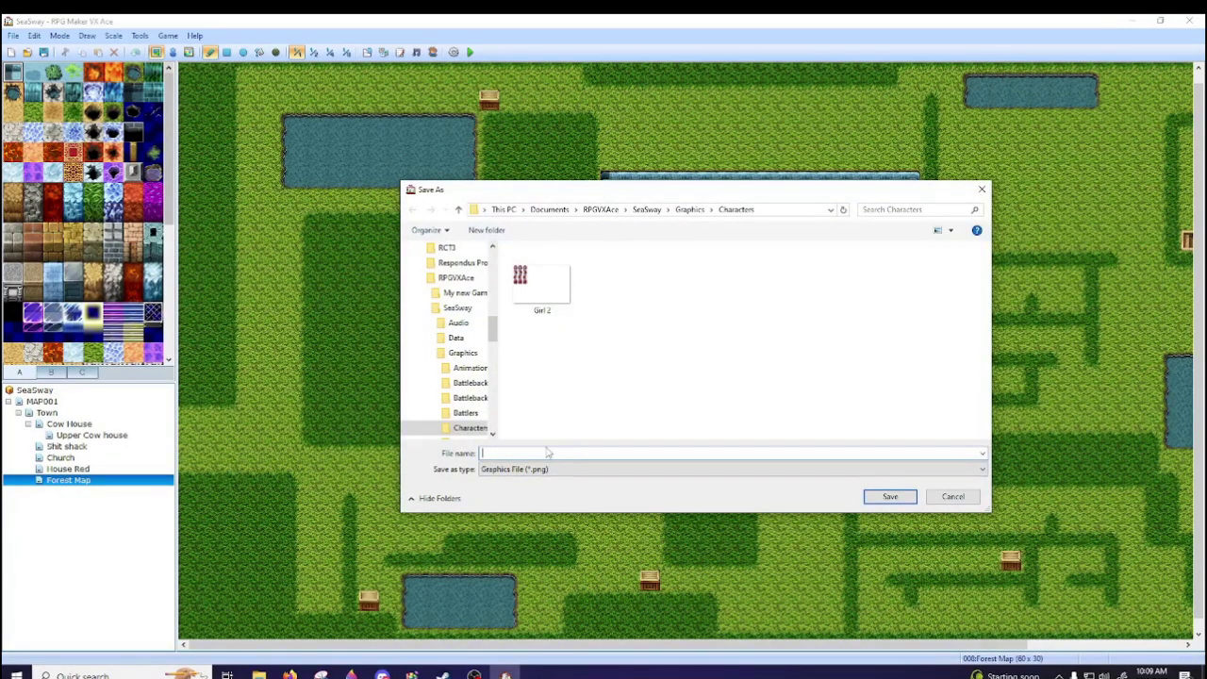
type("Girl")
key("Return")
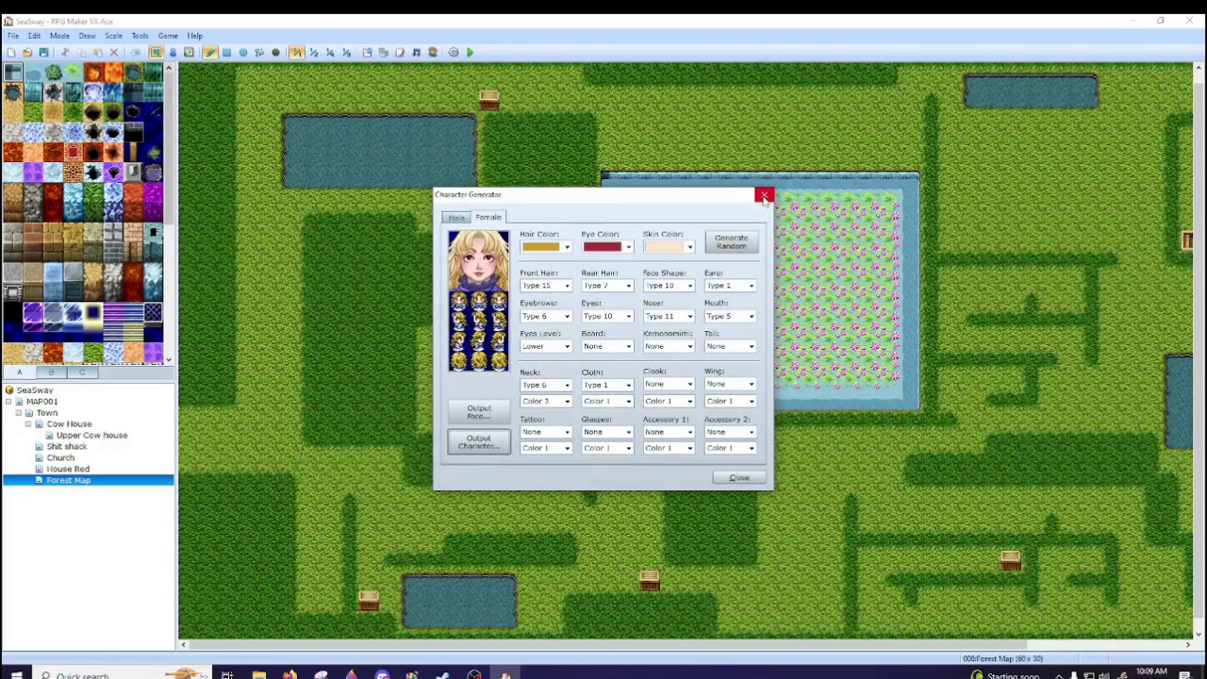
left_click(764, 196)
- Look through the Database's System, Common Events, Classes and Actors pages, view empty actor 011, and close the Database
left_click(141, 36)
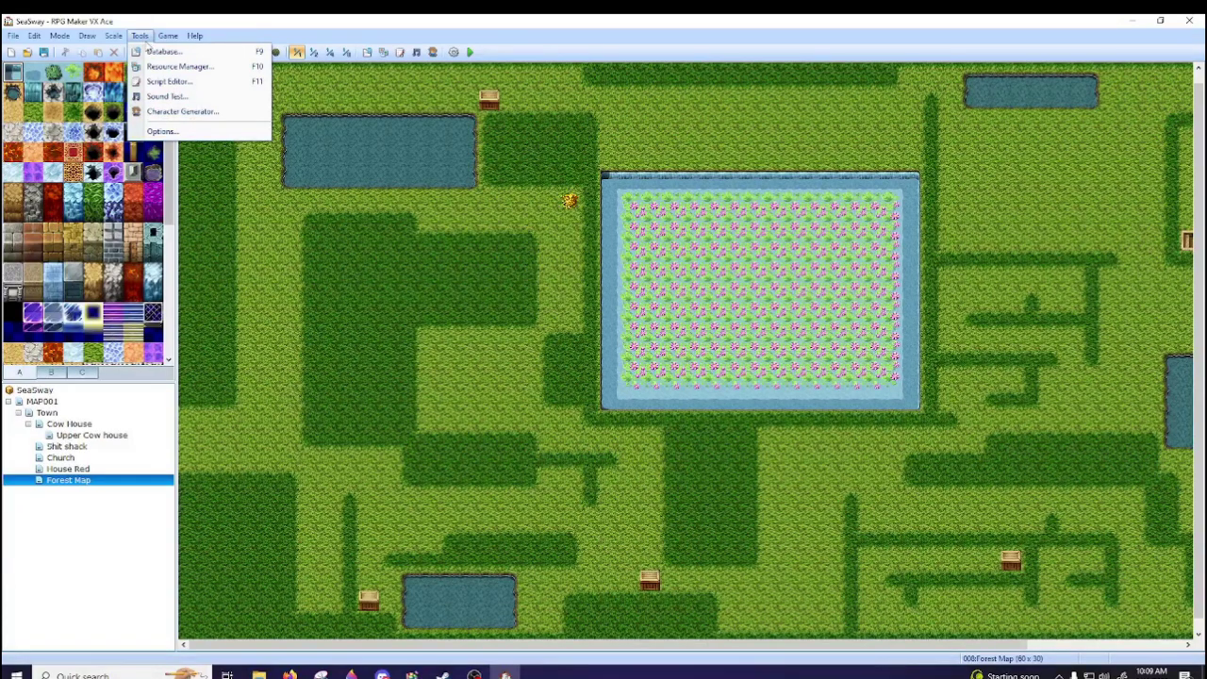
left_click(160, 52)
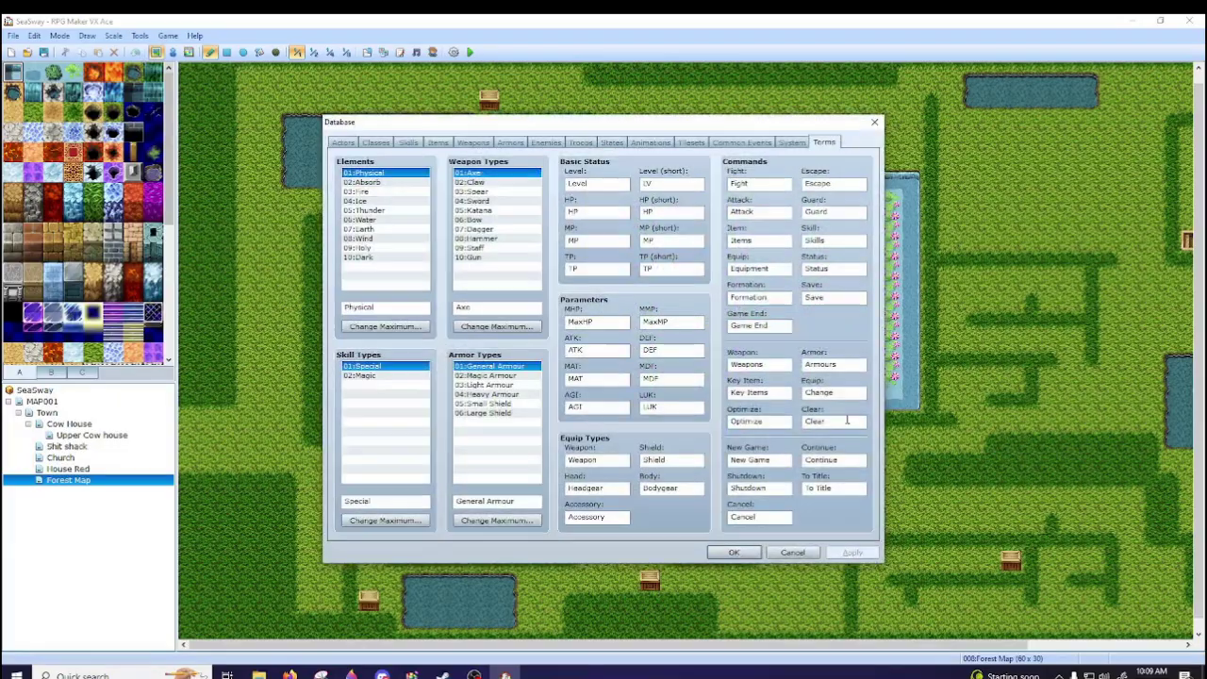
left_click(791, 141)
left_click(742, 142)
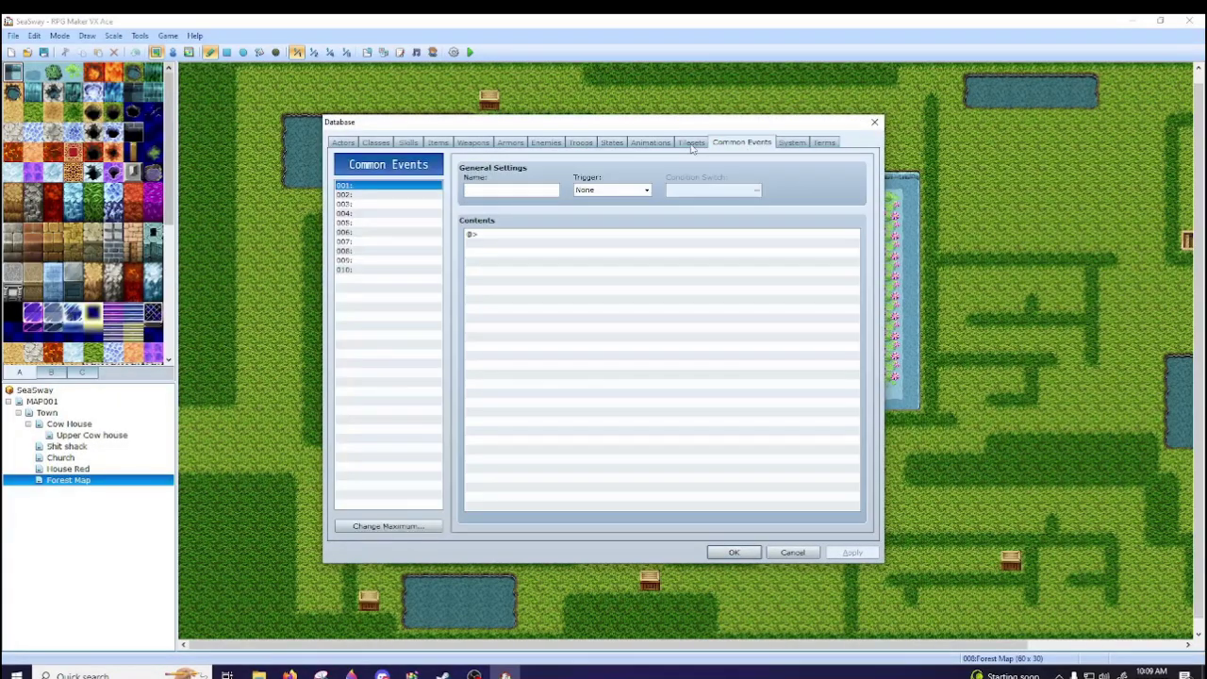
left_click(375, 142)
left_click(343, 142)
left_click(349, 279)
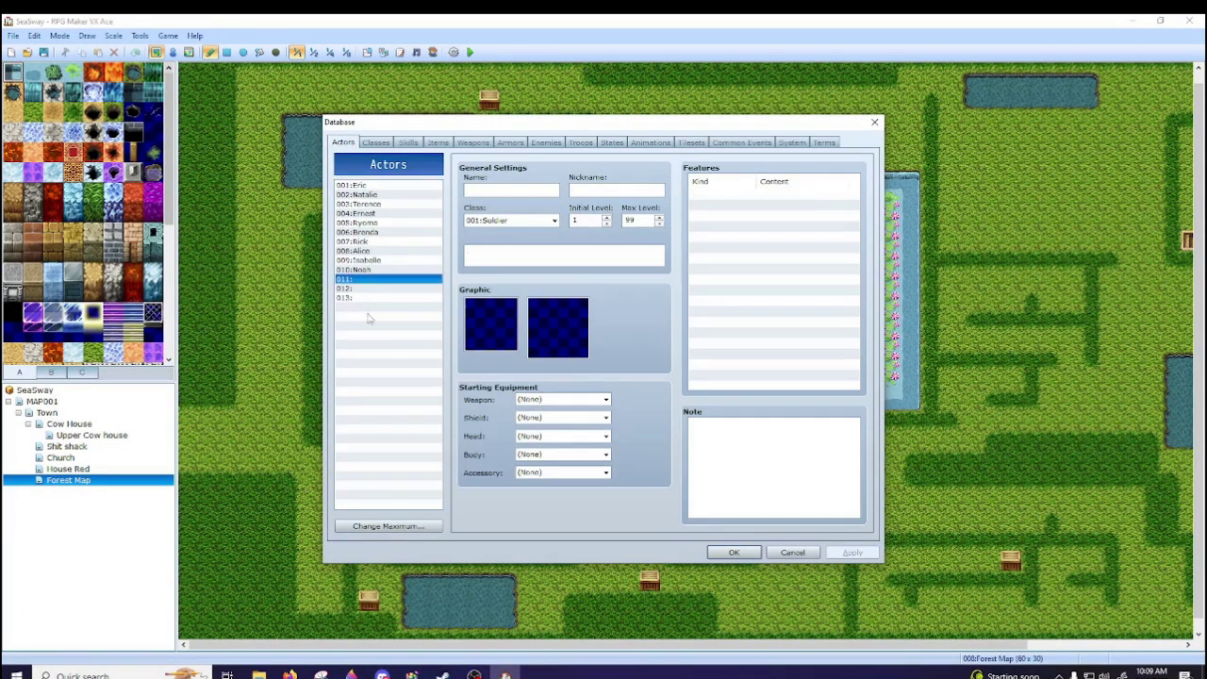
left_click(874, 122)
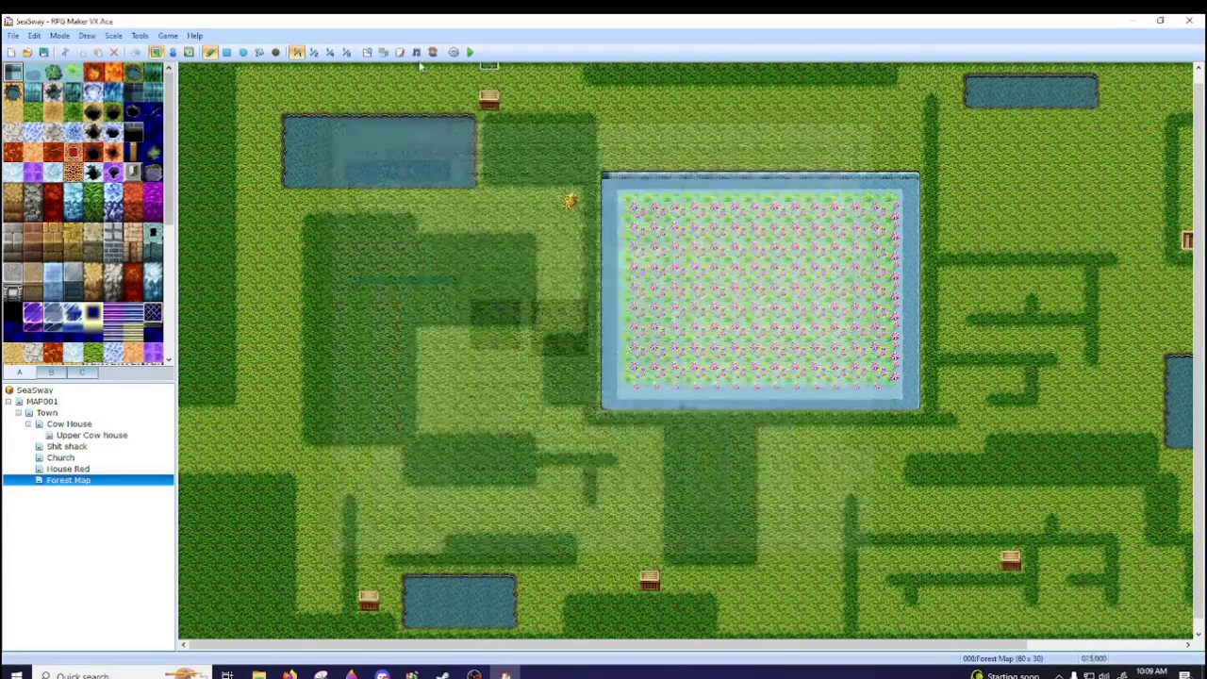
- Import the Girl 1 graphic into Graphics/Characters with the Resource Manager
left_click(139, 36)
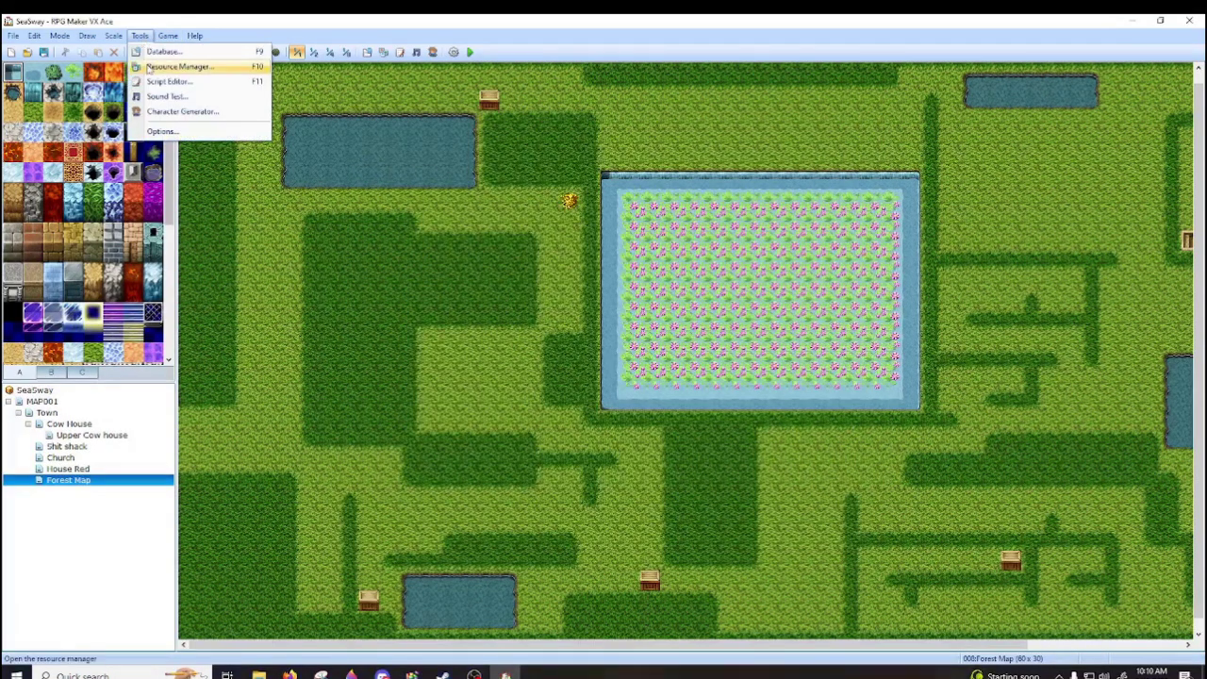
left_click(179, 66)
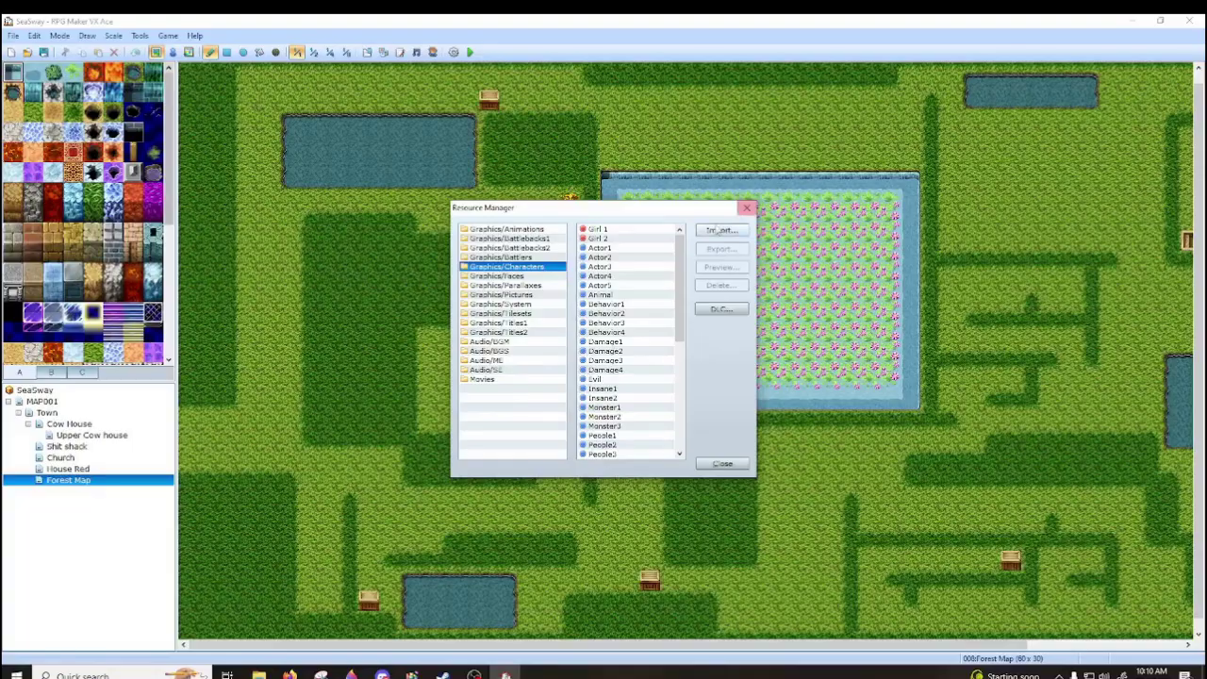
left_click(650, 230)
left_click(722, 230)
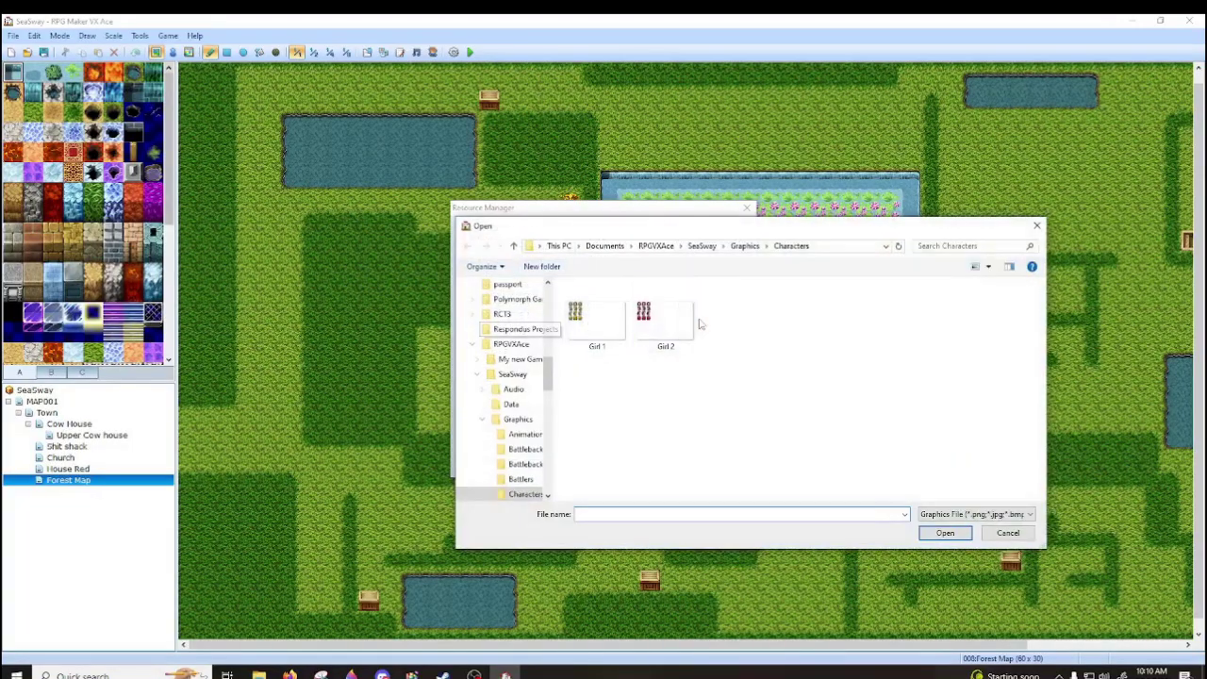
left_click(597, 322)
left_click(944, 532)
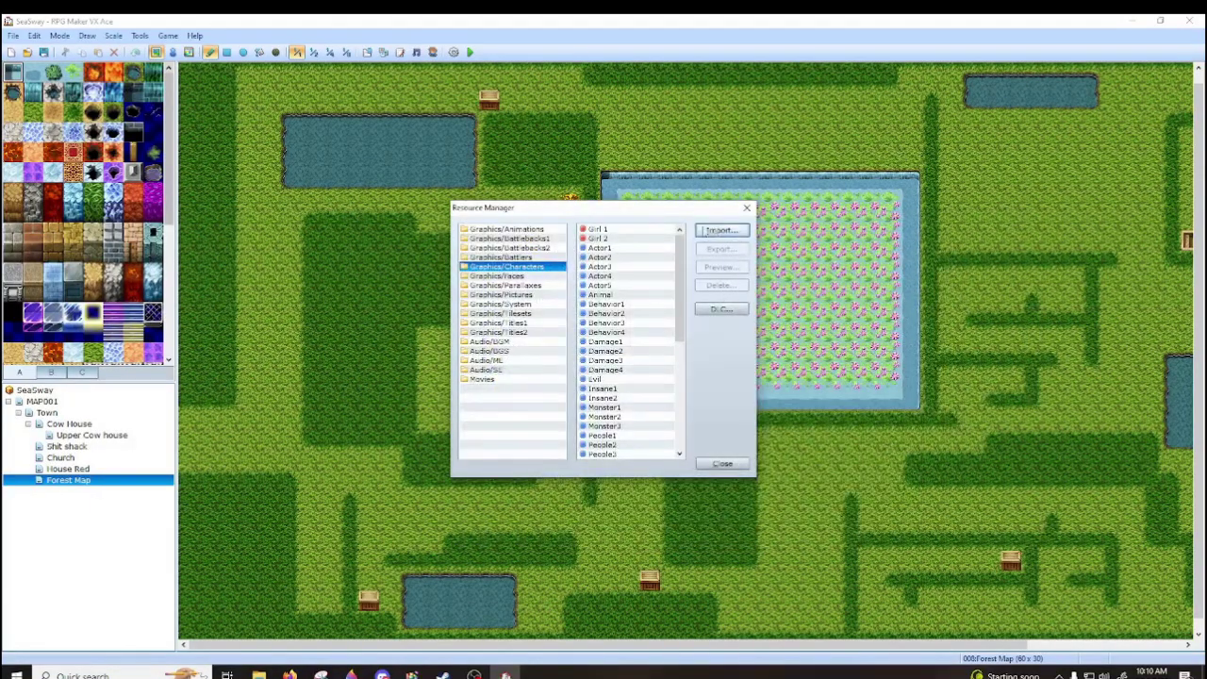
- Export the Girl 1 graphic to the project's Characters folder, replacing the existing file, and close the Resource Manager
left_click(721, 249)
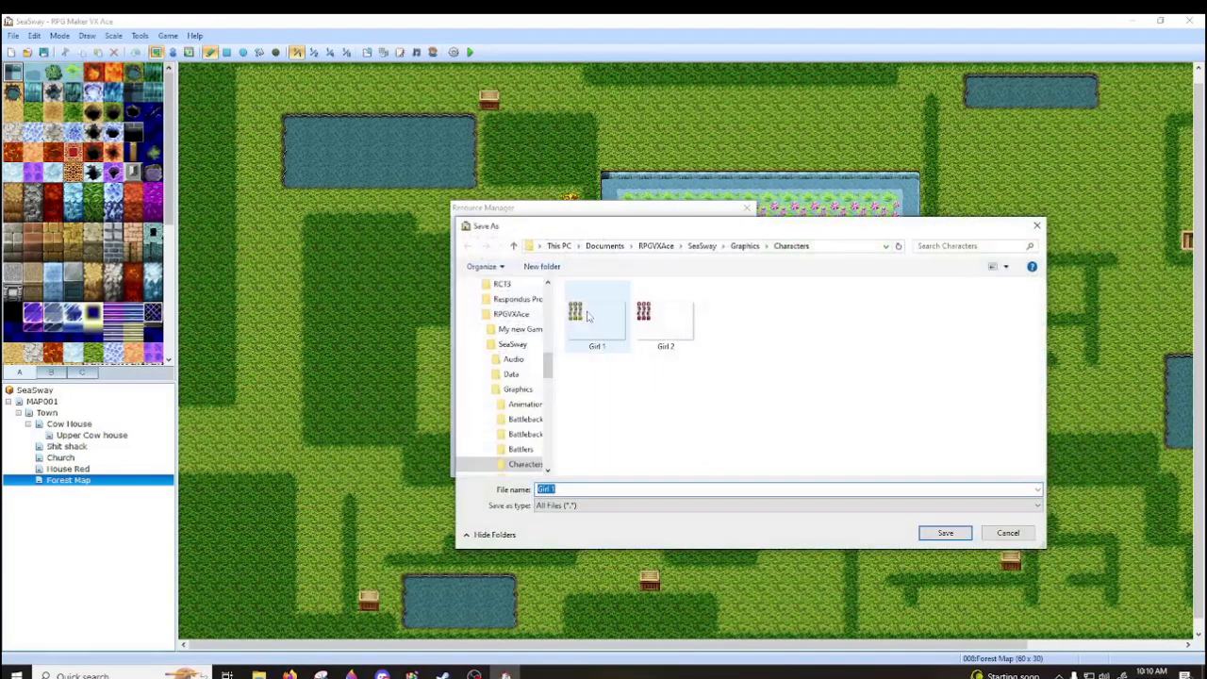
left_click(944, 533)
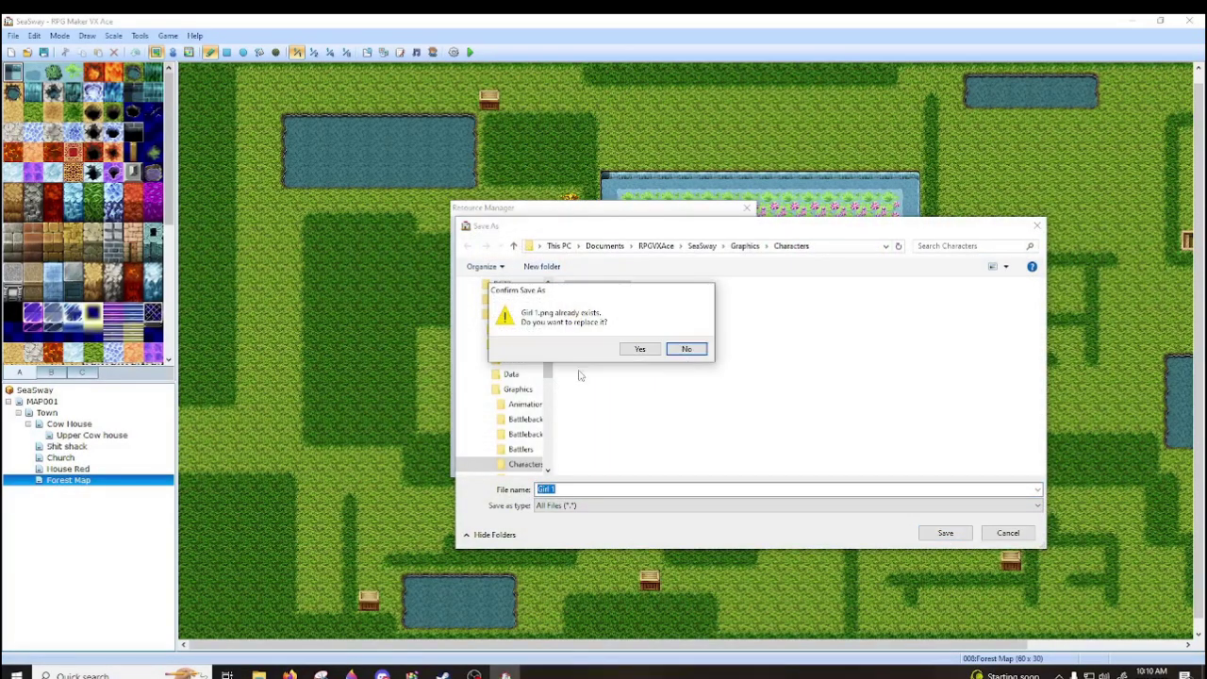
left_click(688, 346)
left_click(943, 532)
left_click(637, 349)
left_click(608, 239)
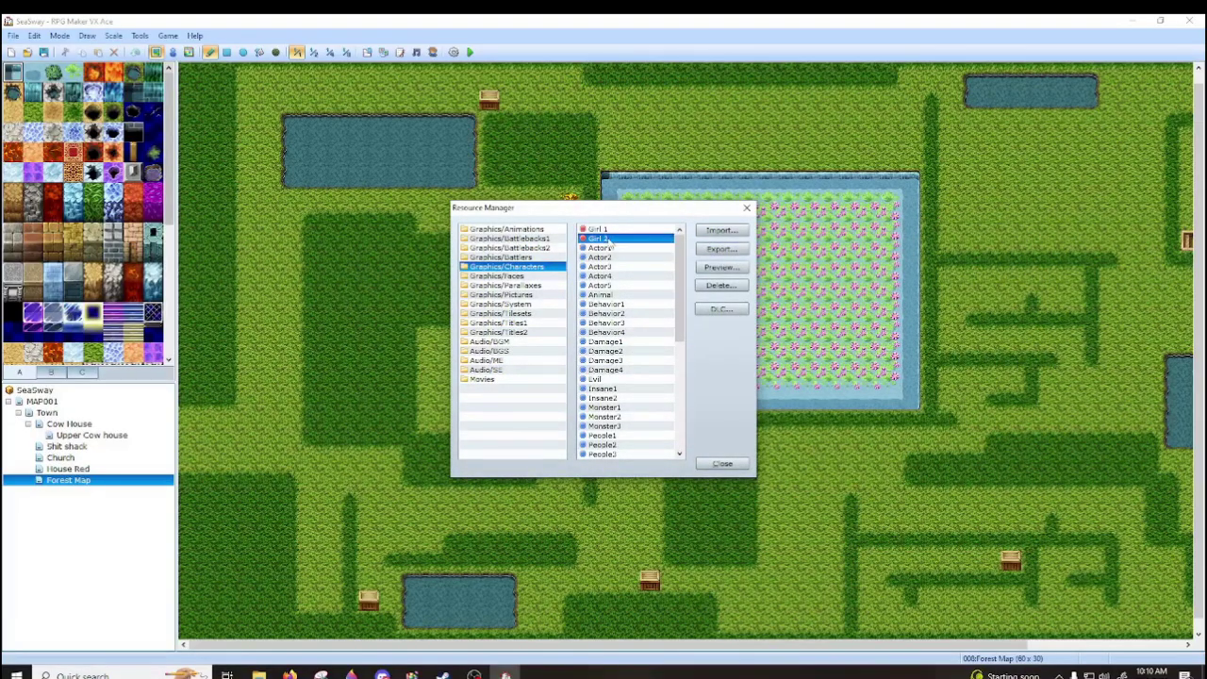
left_click(616, 230)
left_click(616, 239)
left_click(618, 230)
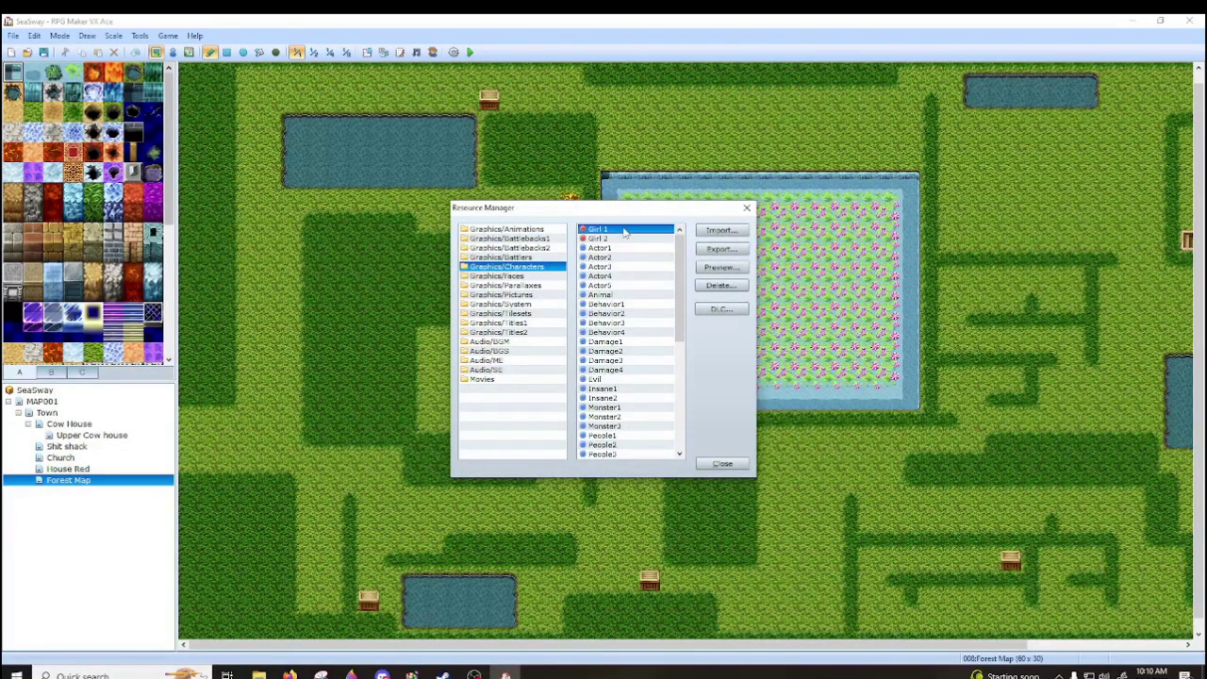
left_click(746, 207)
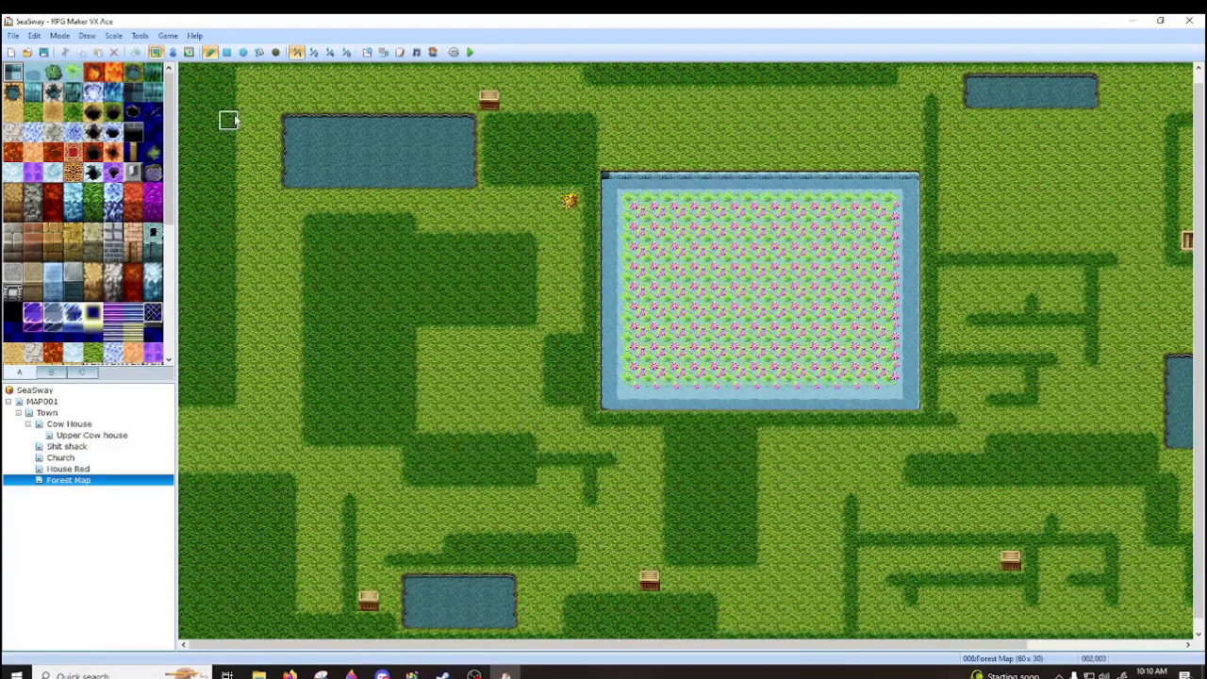
- Examine the transparent color and map grid settings in the editor options and cancel the dialog
left_click(140, 35)
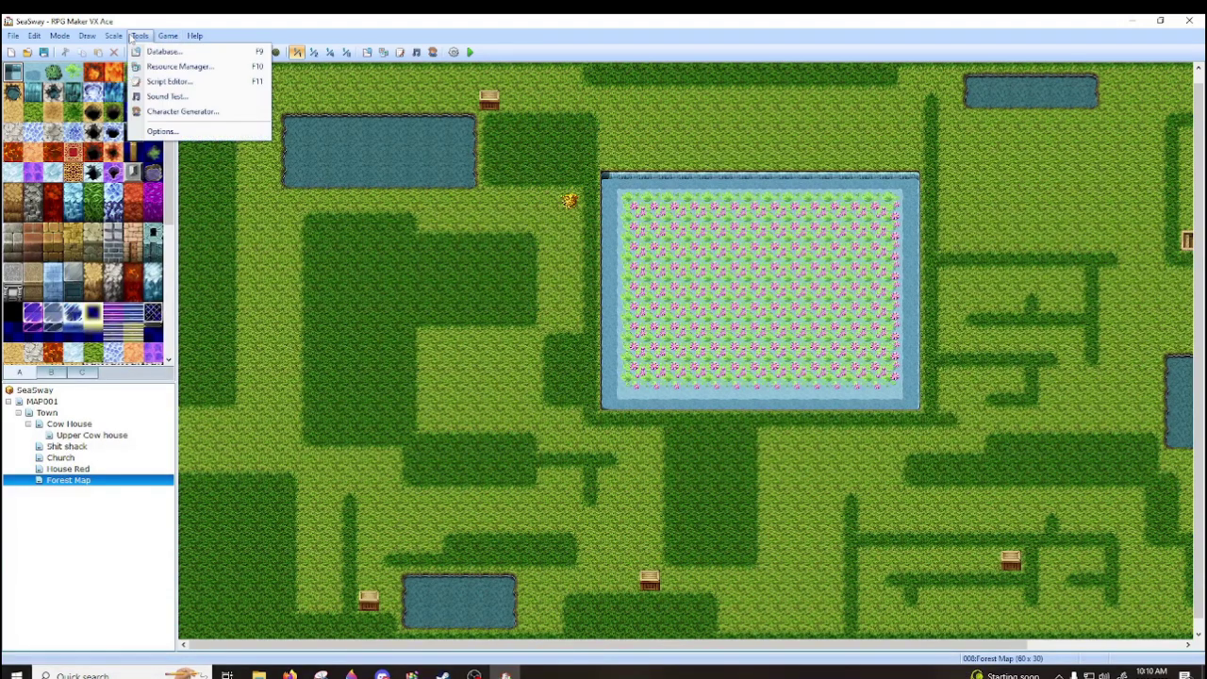
left_click(153, 132)
mouse_move(526, 292)
left_mouse_down()
mouse_move(594, 291)
mouse_move(524, 289)
left_mouse_up()
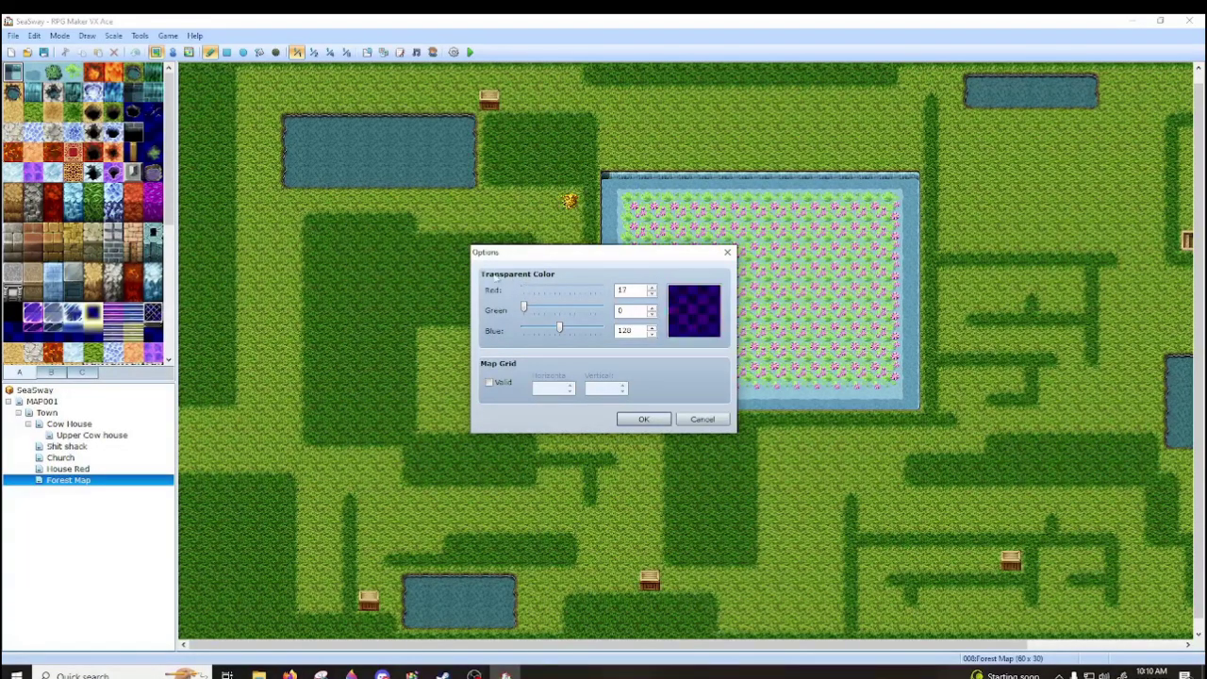
left_click(487, 381)
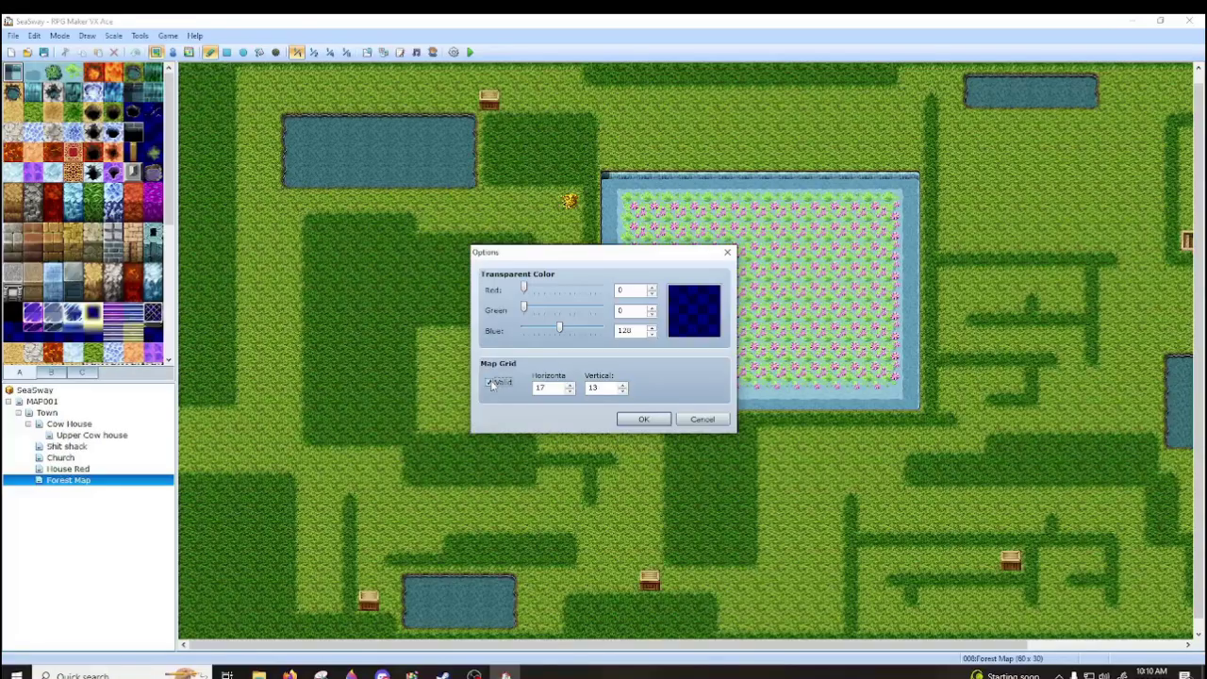
left_click(701, 419)
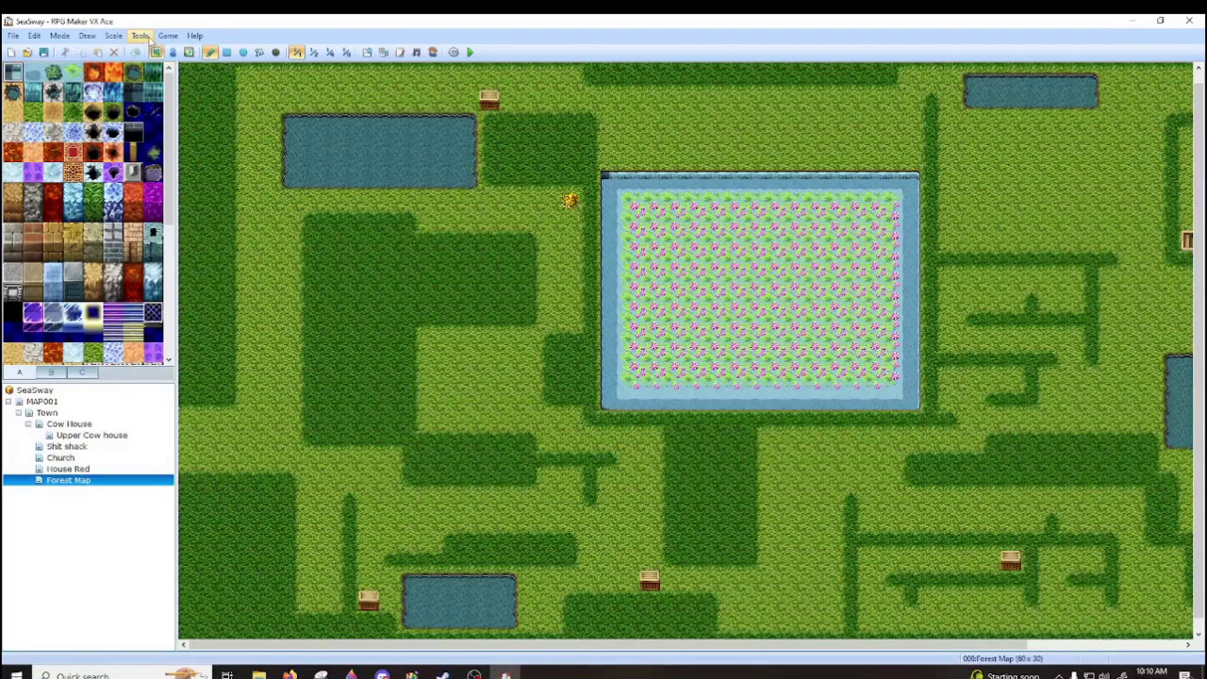
- Open the SeaSway game folder to view its contents and close it
left_click(141, 35)
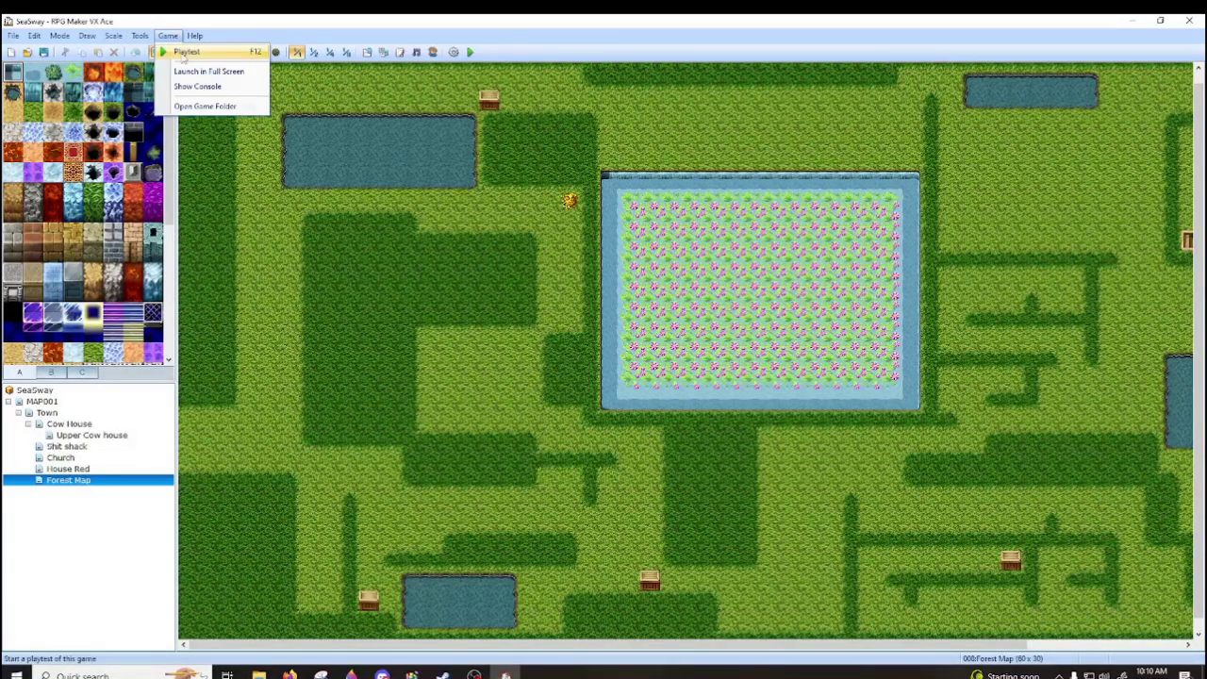
left_click(194, 108)
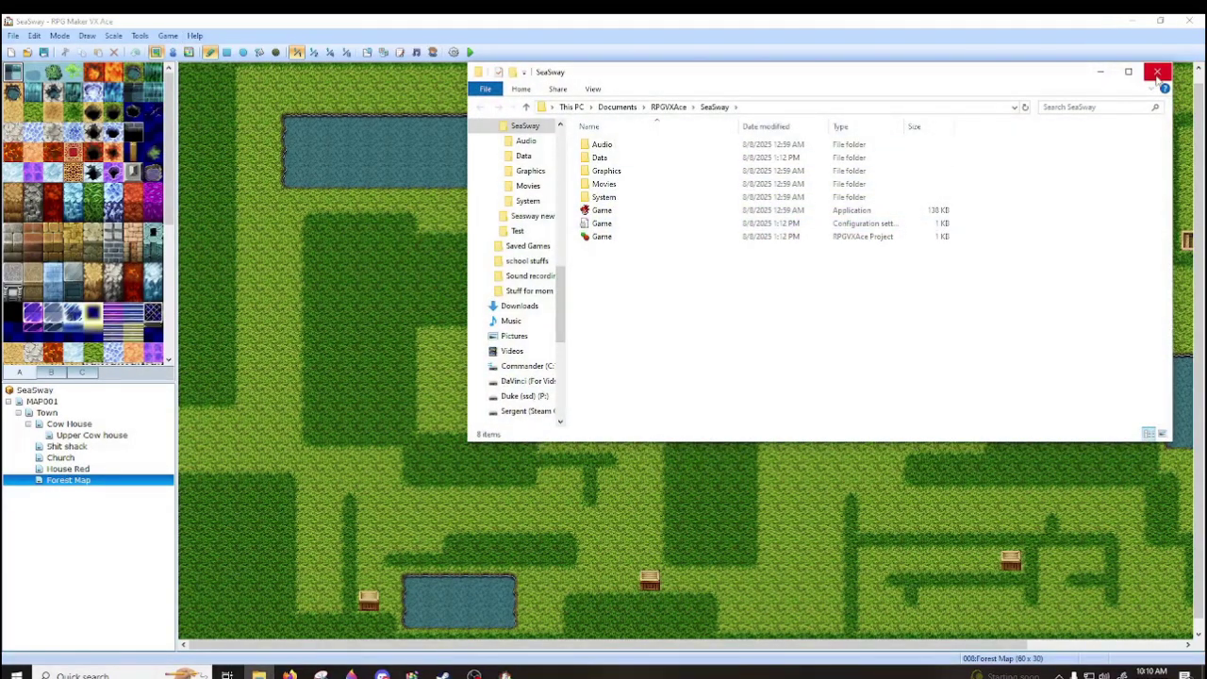
left_click(1158, 73)
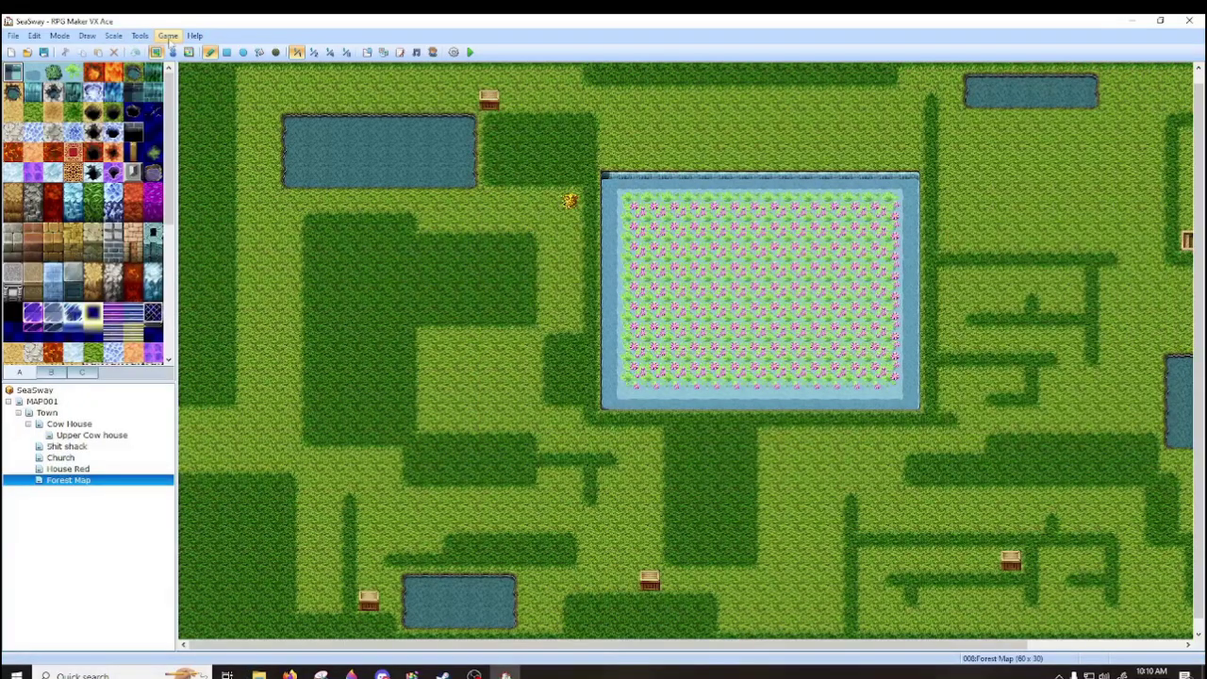
- Paint a single water tile just below the upper-left pond and playtest the game, saving the project changes
left_click(168, 36)
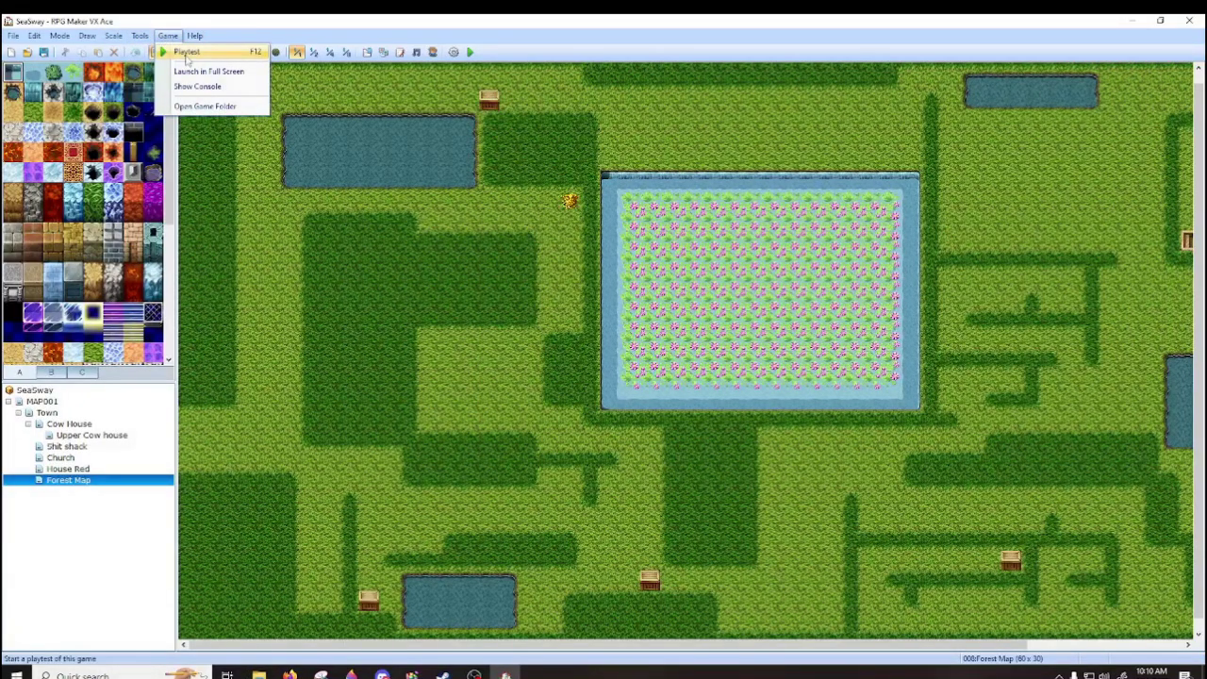
left_click(347, 199)
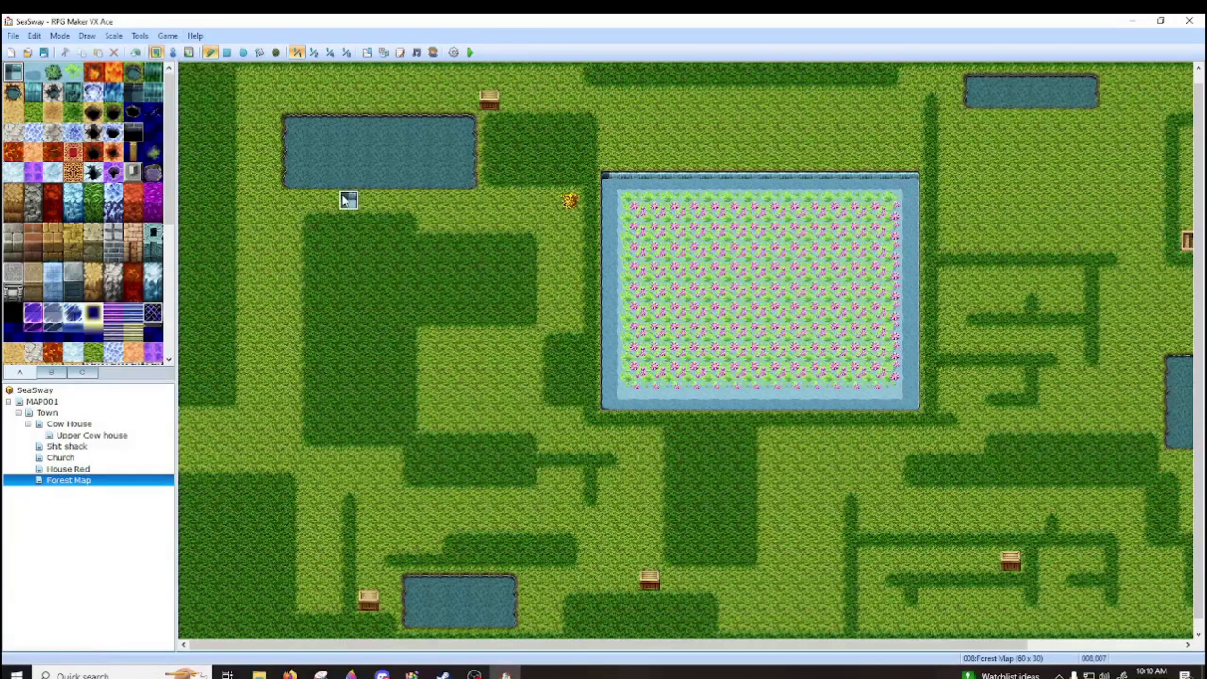
key("F12")
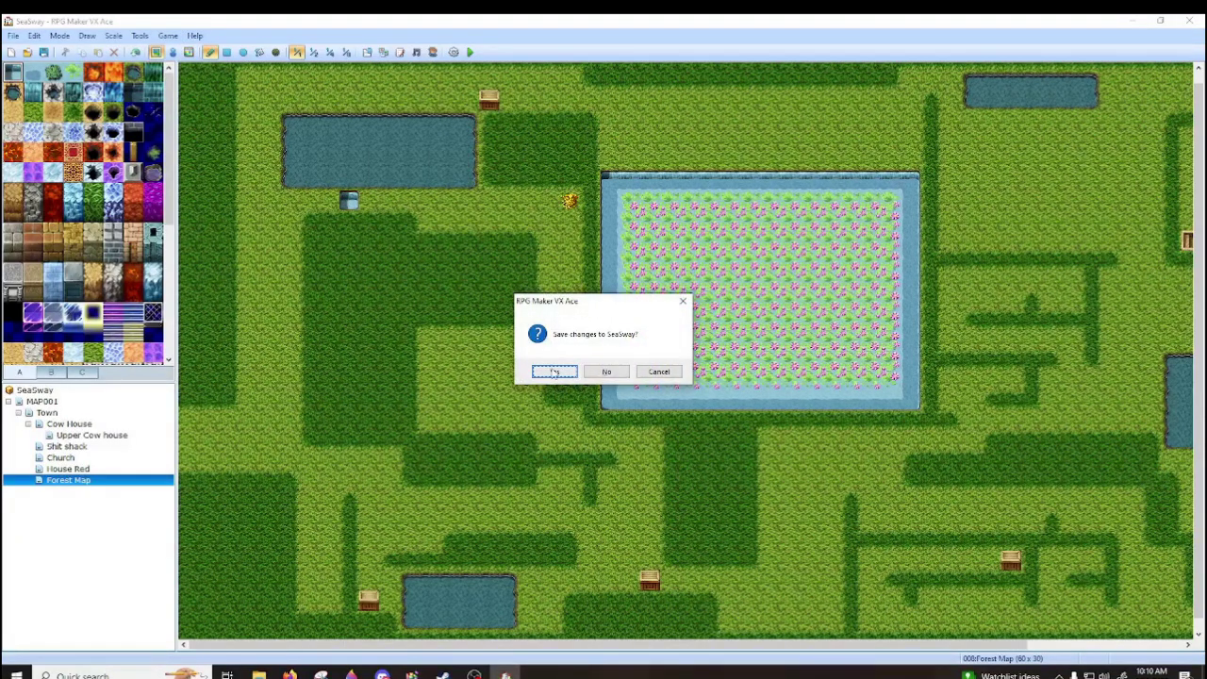
left_click(552, 369)
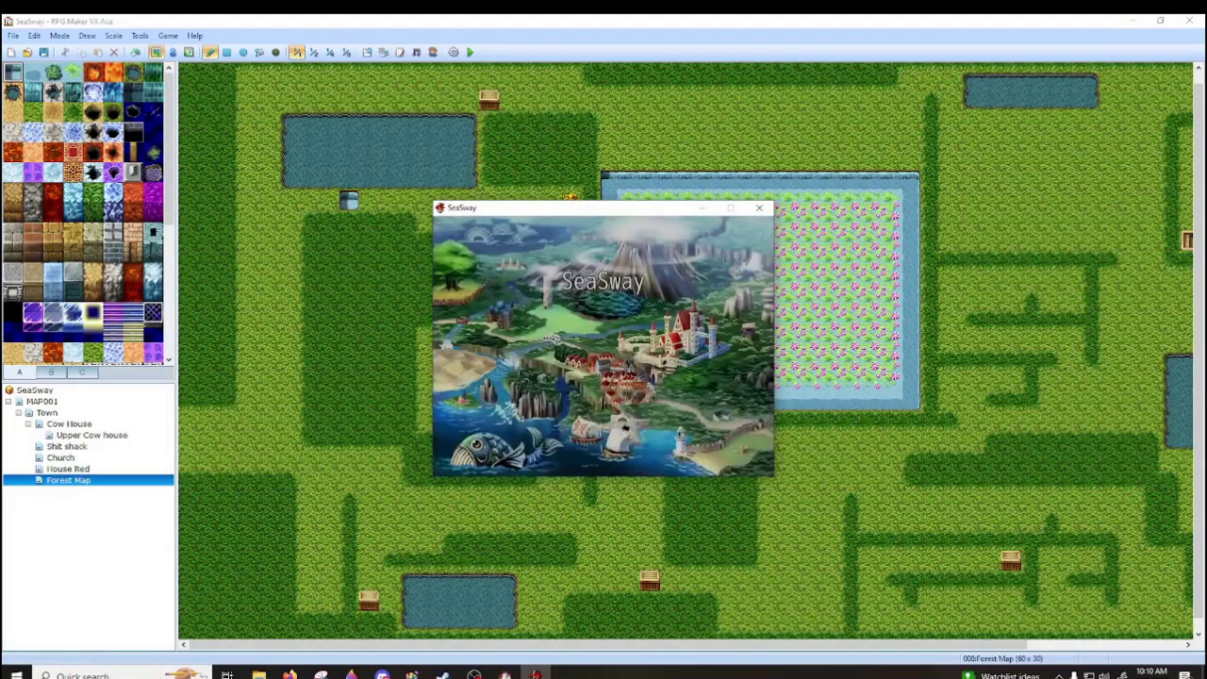
left_click(760, 208)
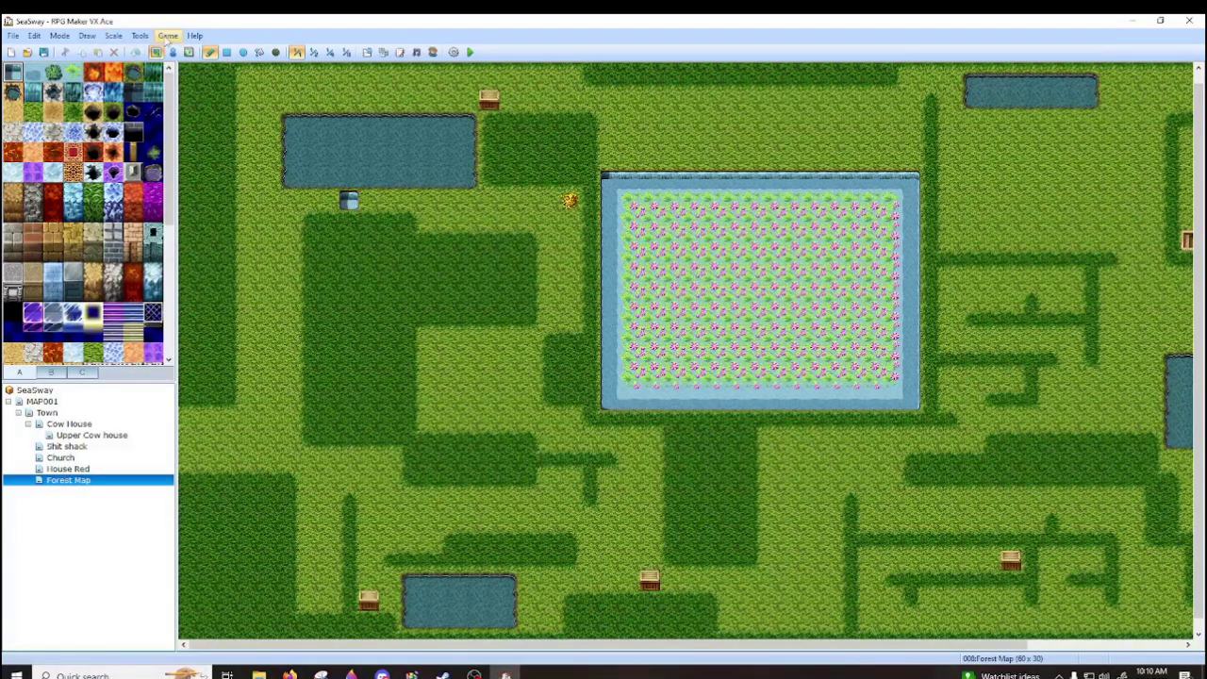
- Playtest the game with Launch in Full Screen enabled, shut it down, and turn the full-screen option off
left_click(167, 35)
left_click(180, 74)
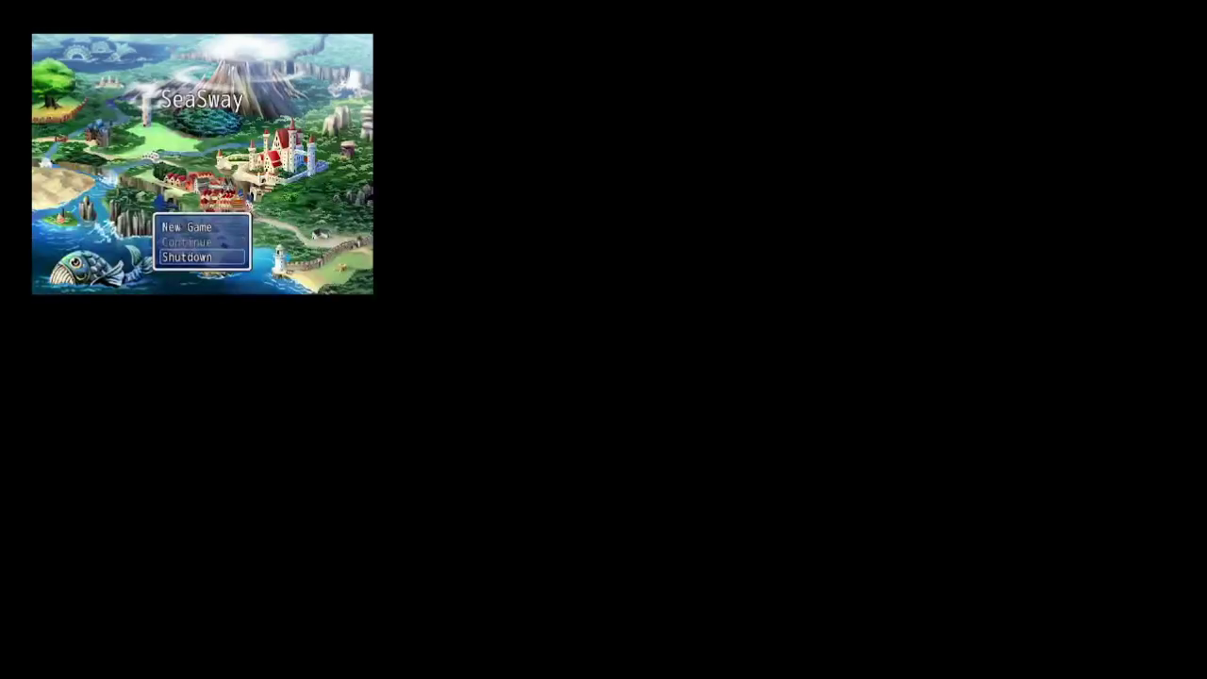
key("Return")
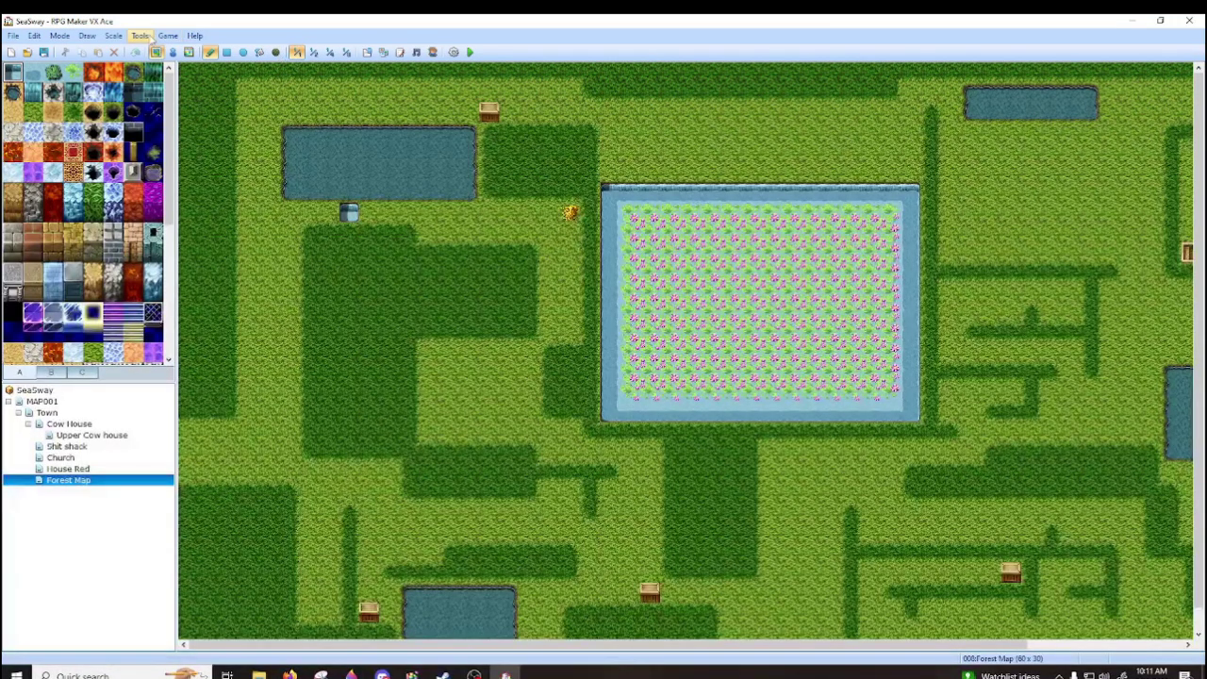
left_click(168, 35)
left_click(203, 71)
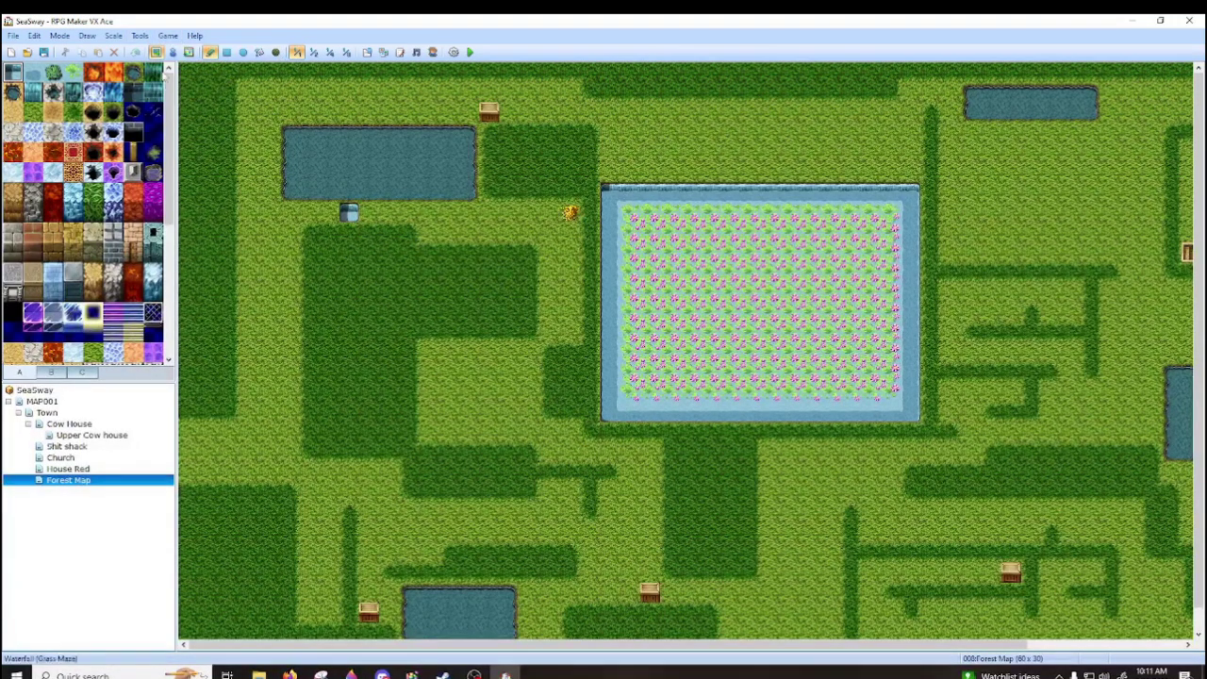
- Toggle the game's Show Console option on and back off
left_click(168, 35)
left_click(195, 86)
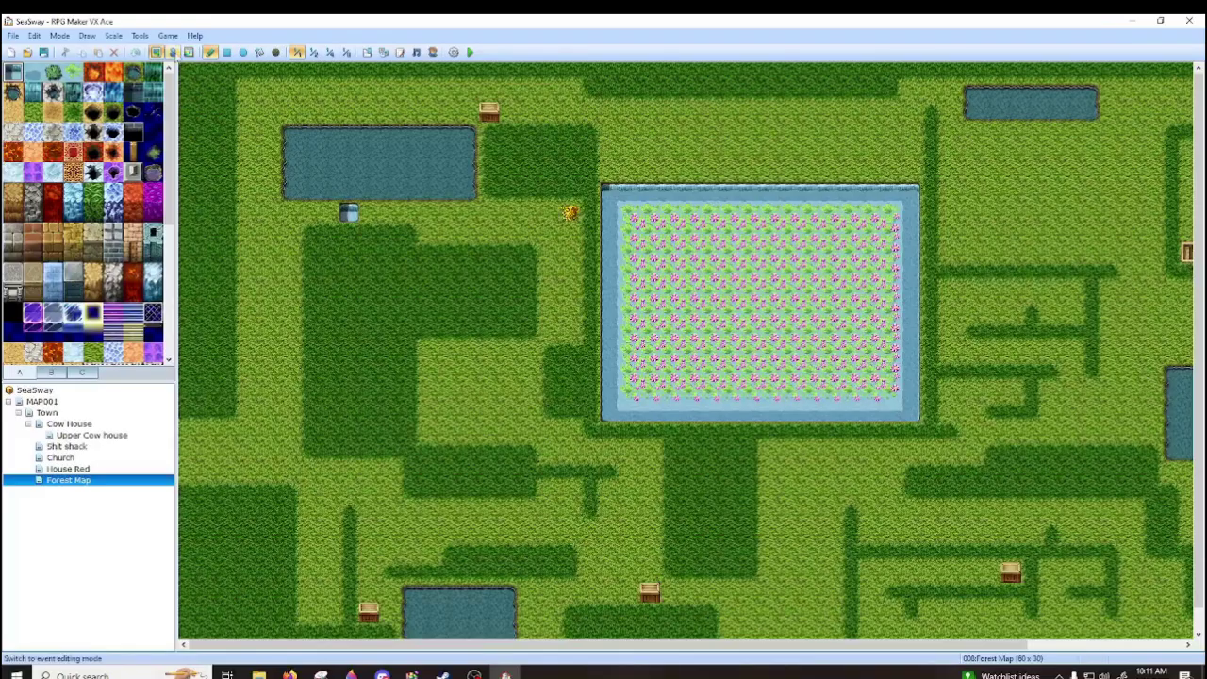
left_click(168, 35)
left_click(192, 89)
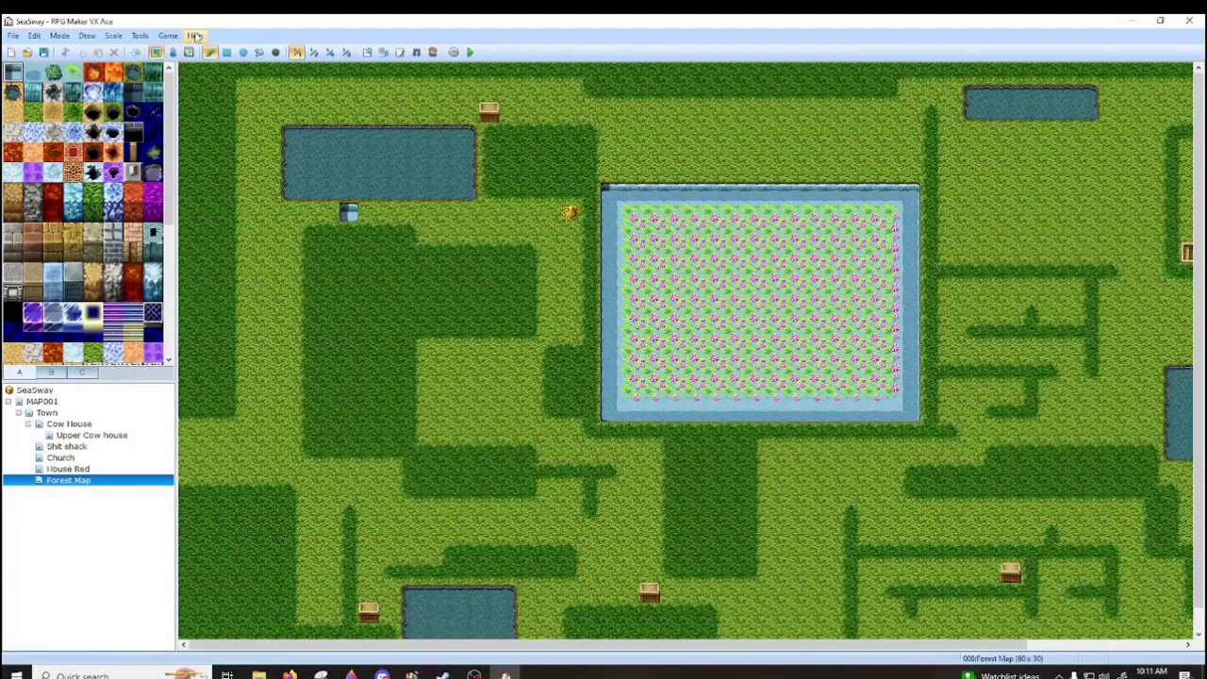
- Open the Help contents, widen the Help window, and view the RGSS Reference Manual page
left_click(195, 35)
left_click(218, 54)
mouse_move(1014, 23)
left_mouse_down()
mouse_move(1014, 107)
mouse_move(1013, 13)
left_mouse_up()
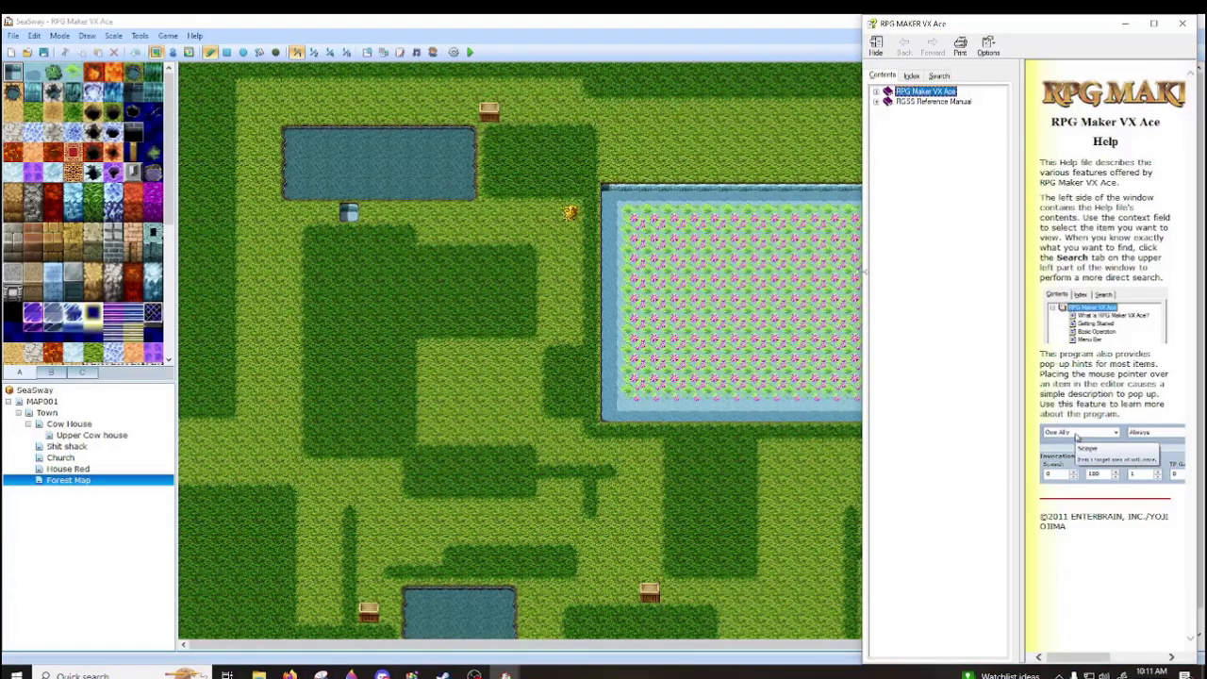
left_click_drag(863, 271, 397, 270)
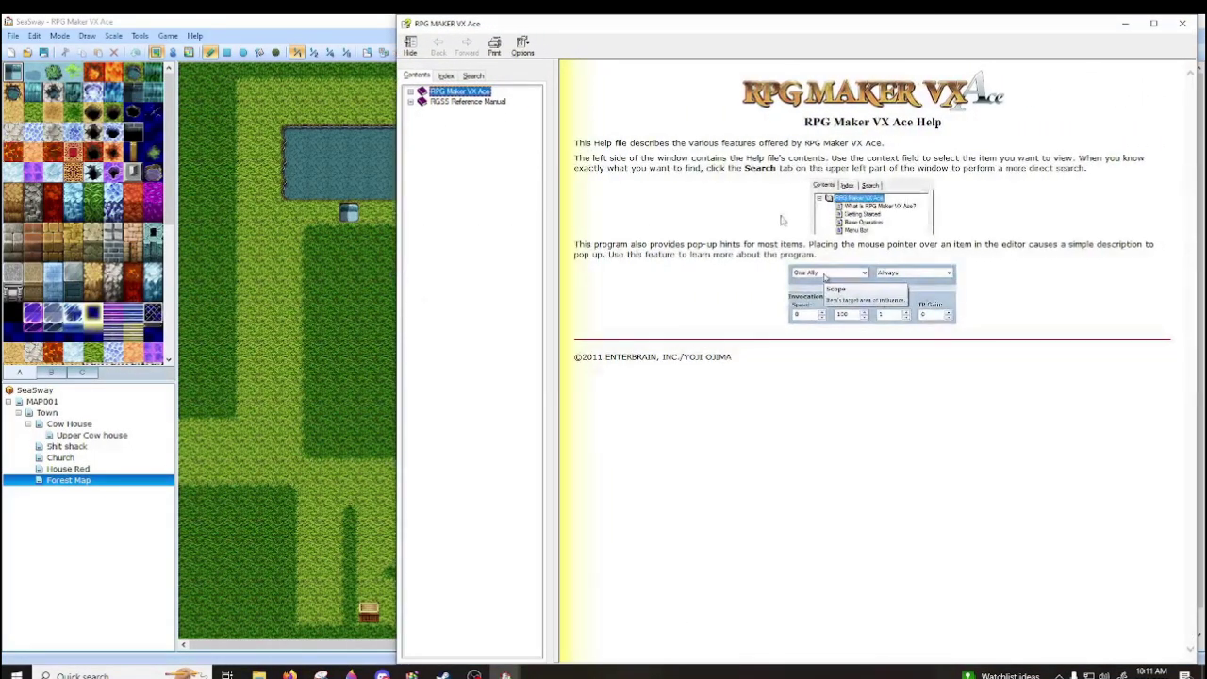
left_click(811, 551)
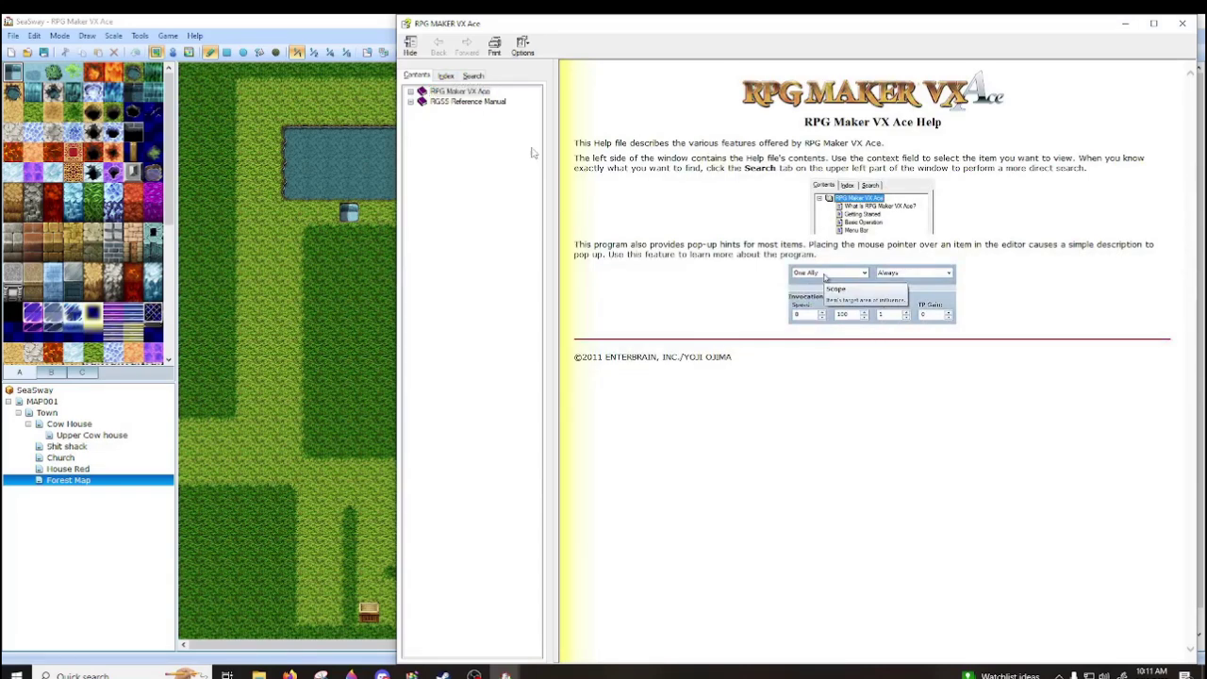
left_click(495, 101)
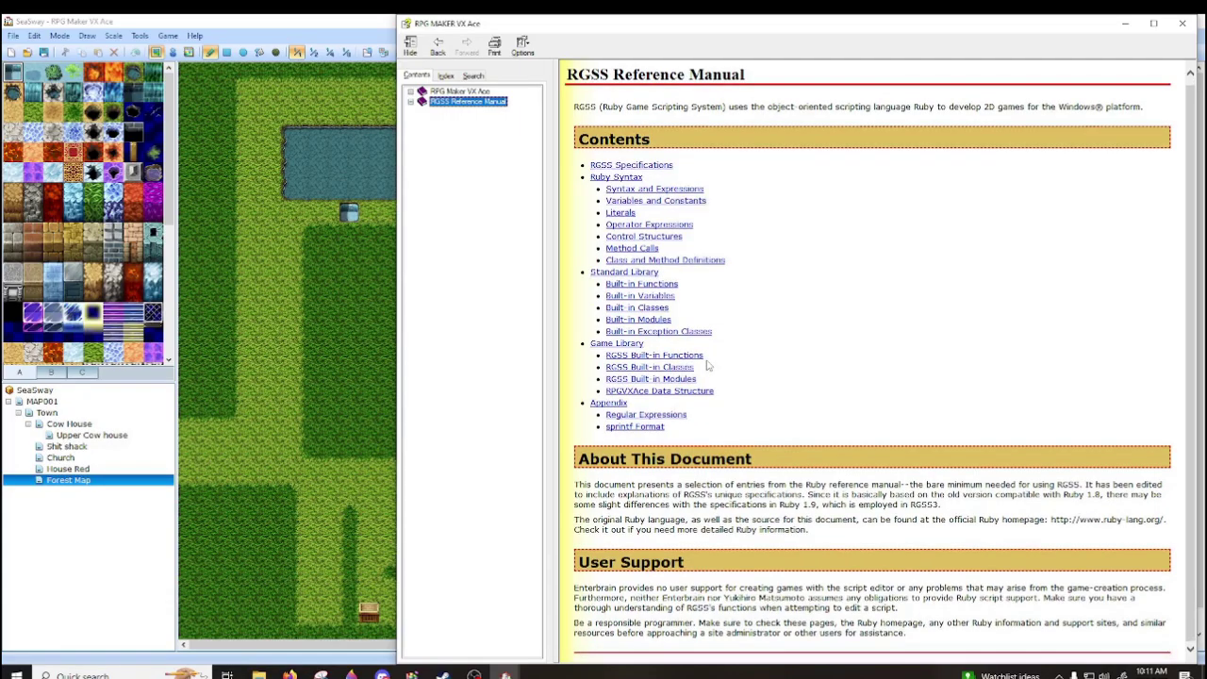
- Browse the Help index keywords, read the Time class entry, and close the Help window
left_click(443, 76)
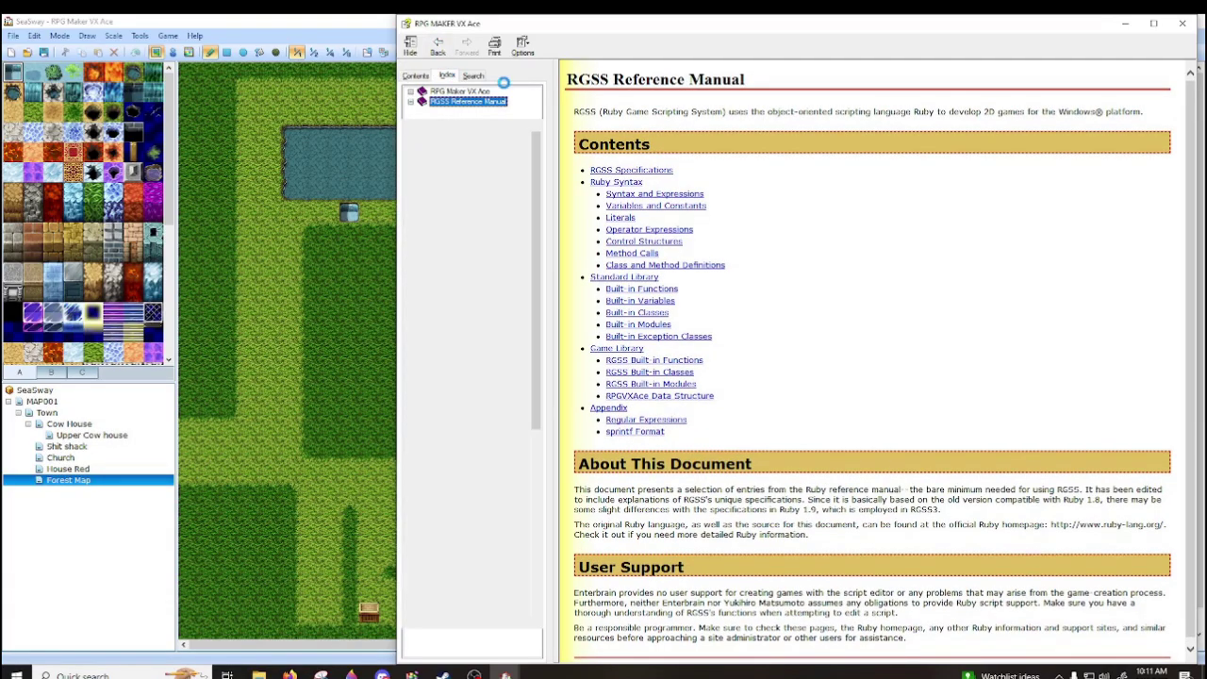
scroll(538, 218, "down", 1)
scroll(538, 219, "down", 10)
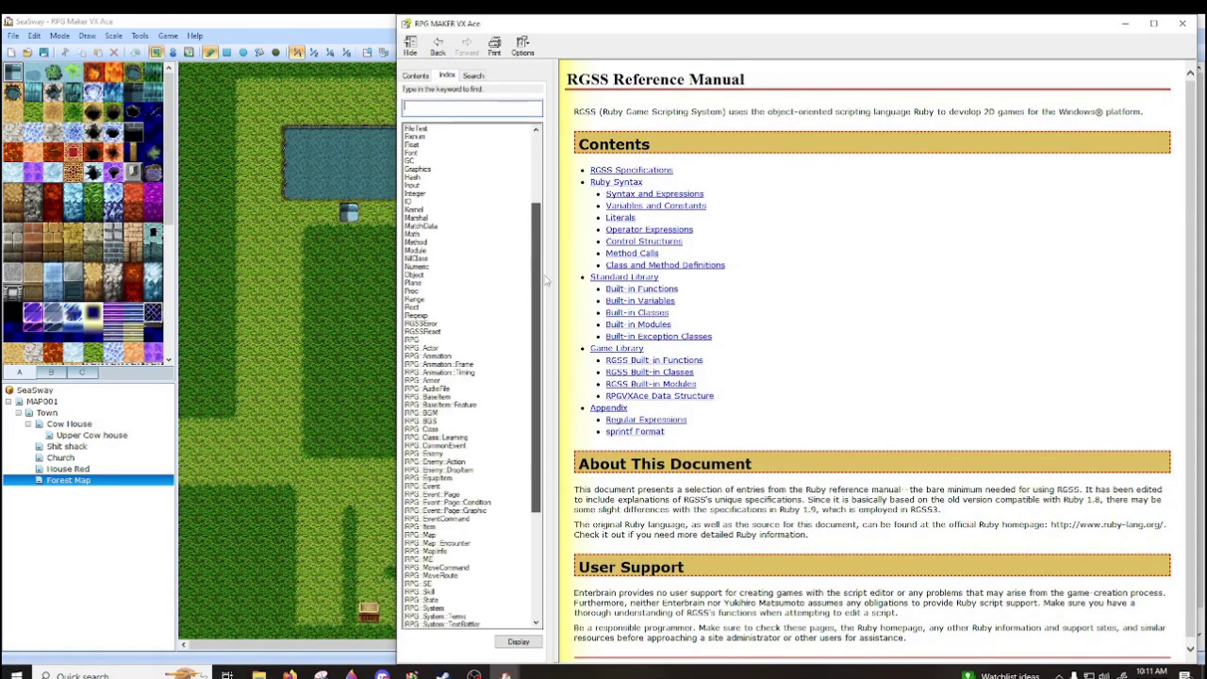
scroll(553, 363, "down", 2)
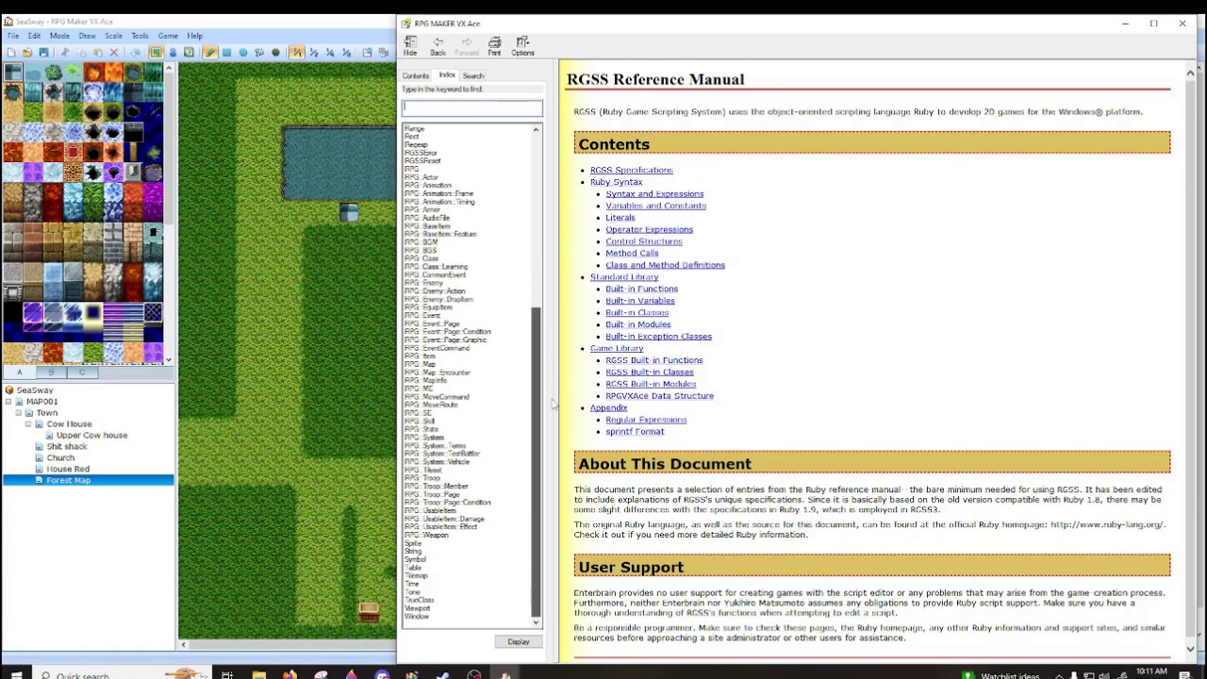
left_click(415, 544)
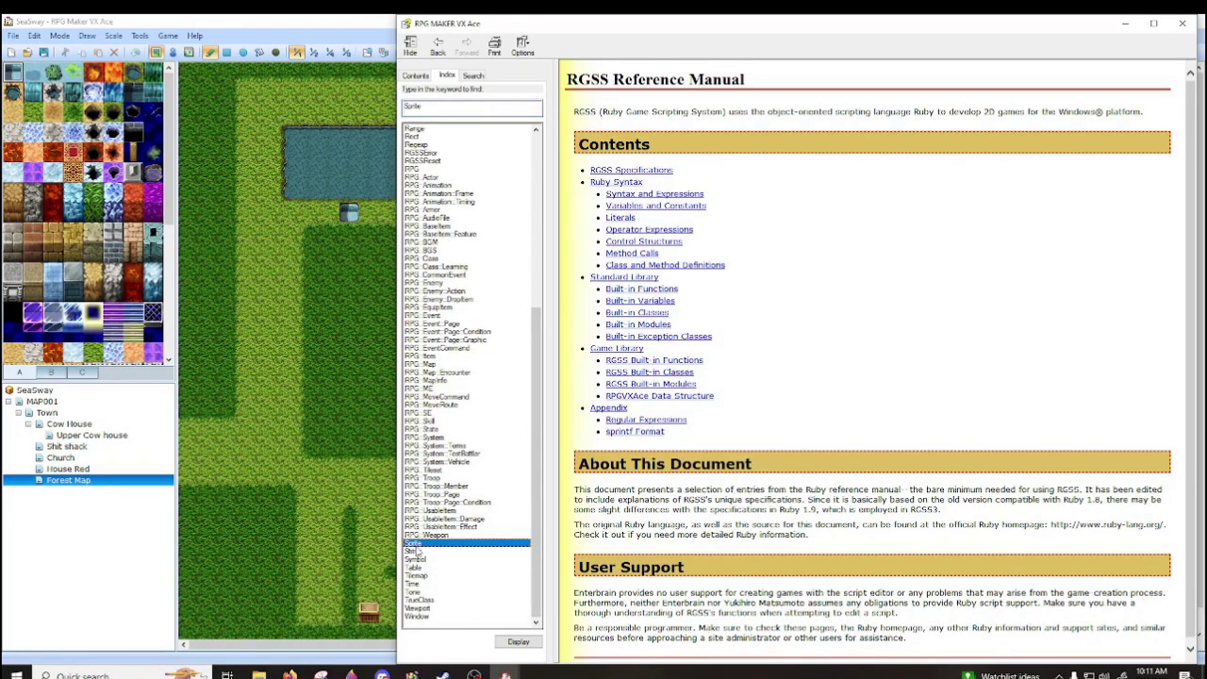
double_click(415, 584)
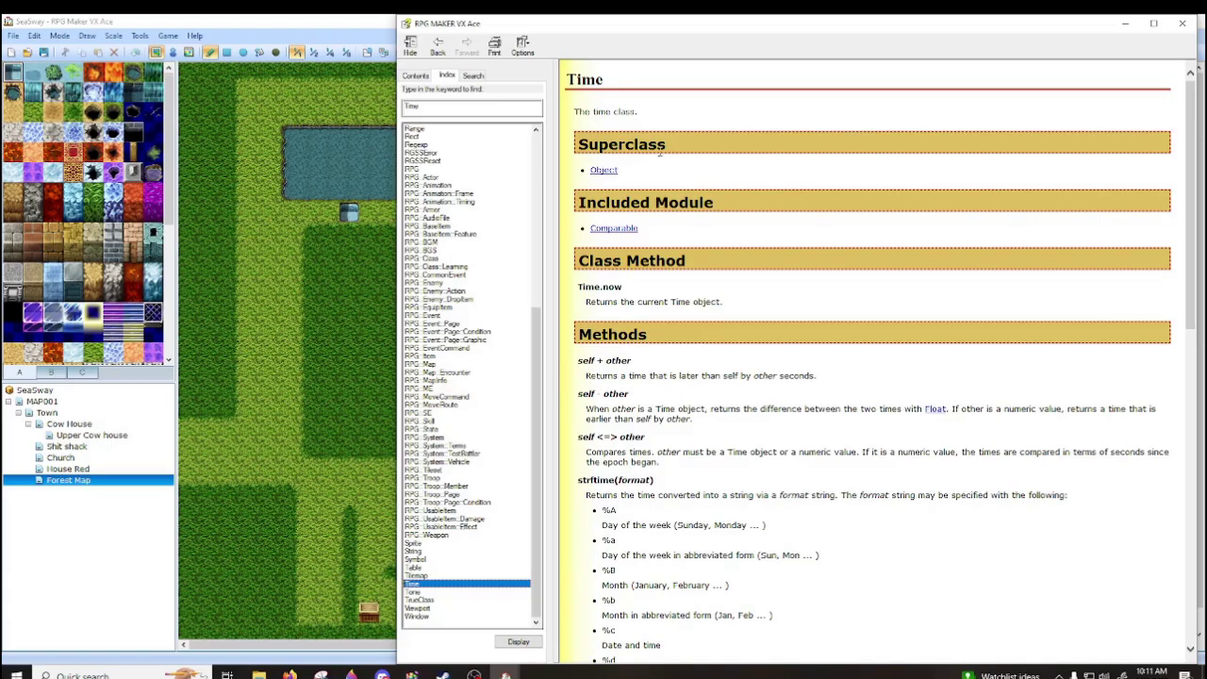
scroll(660, 161, "down", 15)
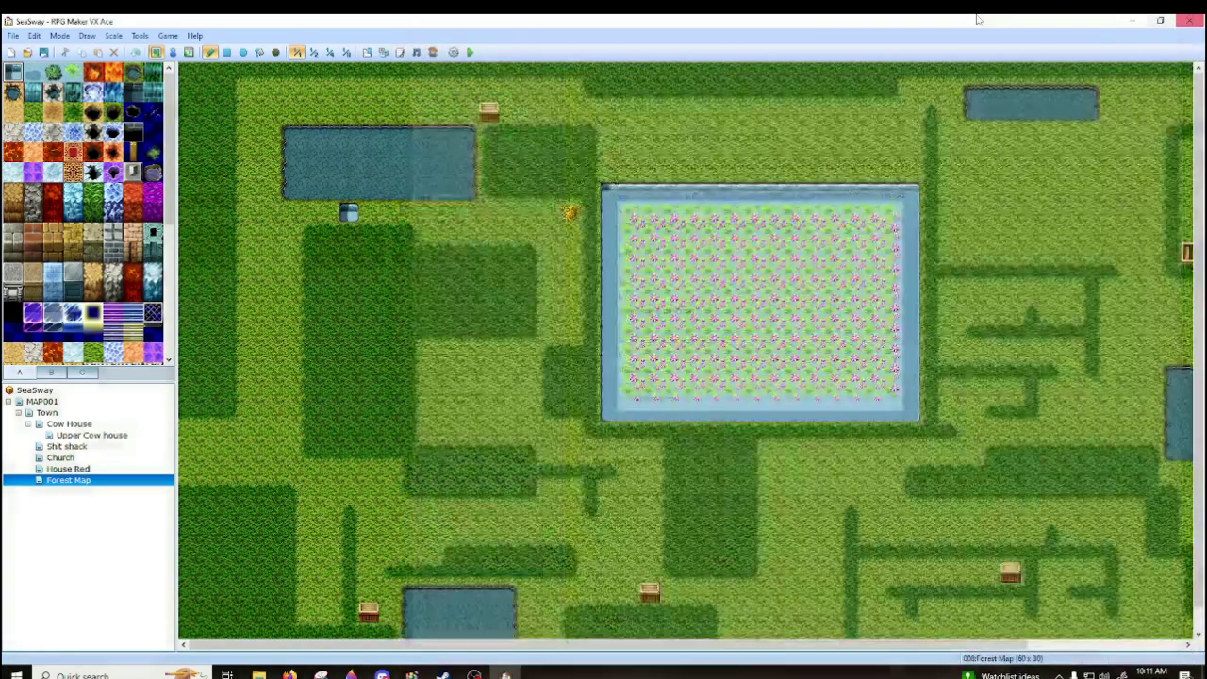
left_click(1182, 22)
- View the program's version and copyright information down to the end of the list, and close it
left_click(196, 36)
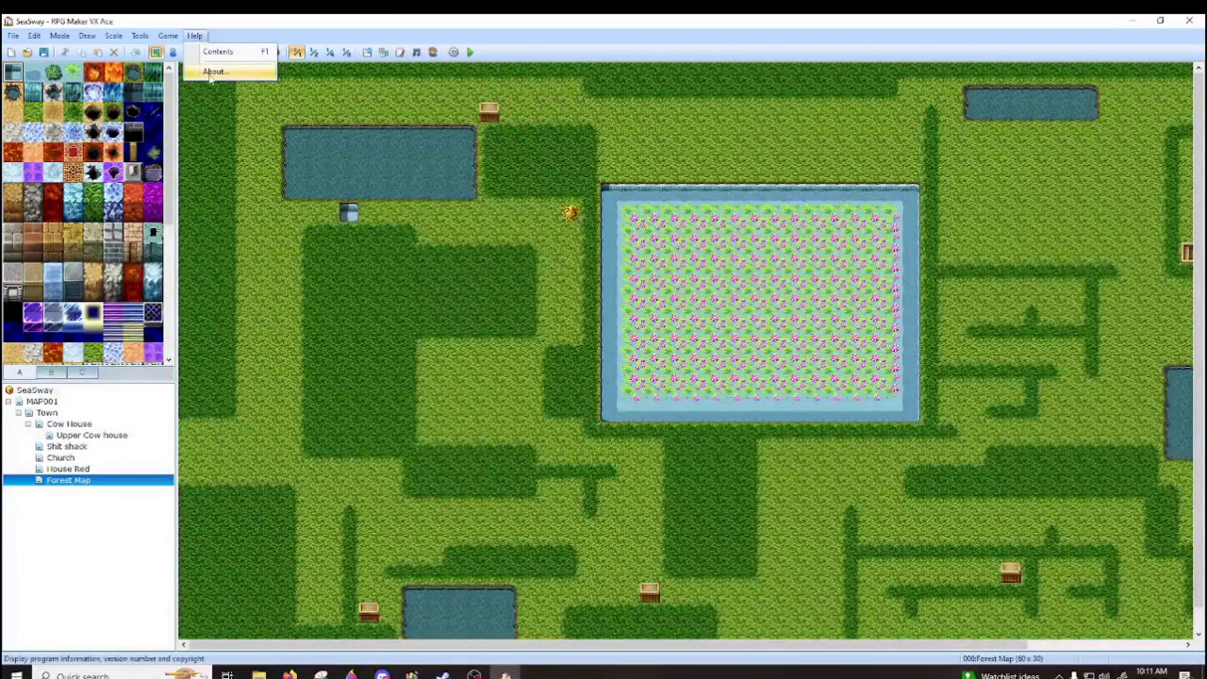
left_click(206, 73)
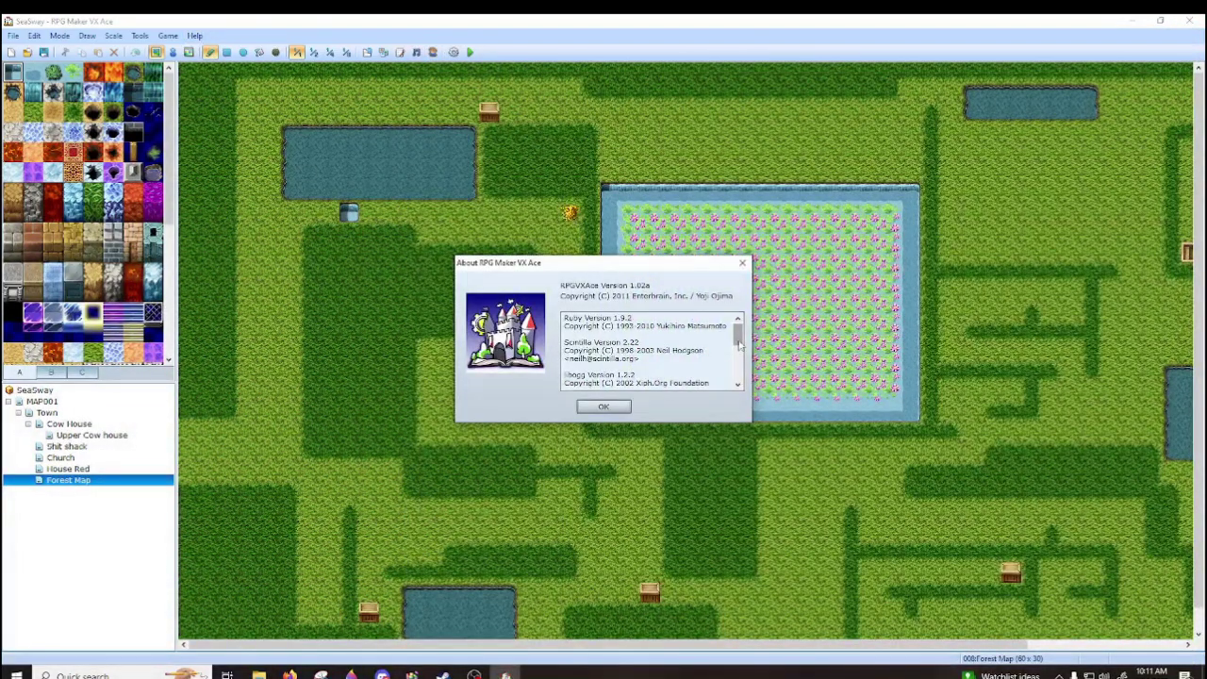
left_click_drag(738, 330, 738, 377)
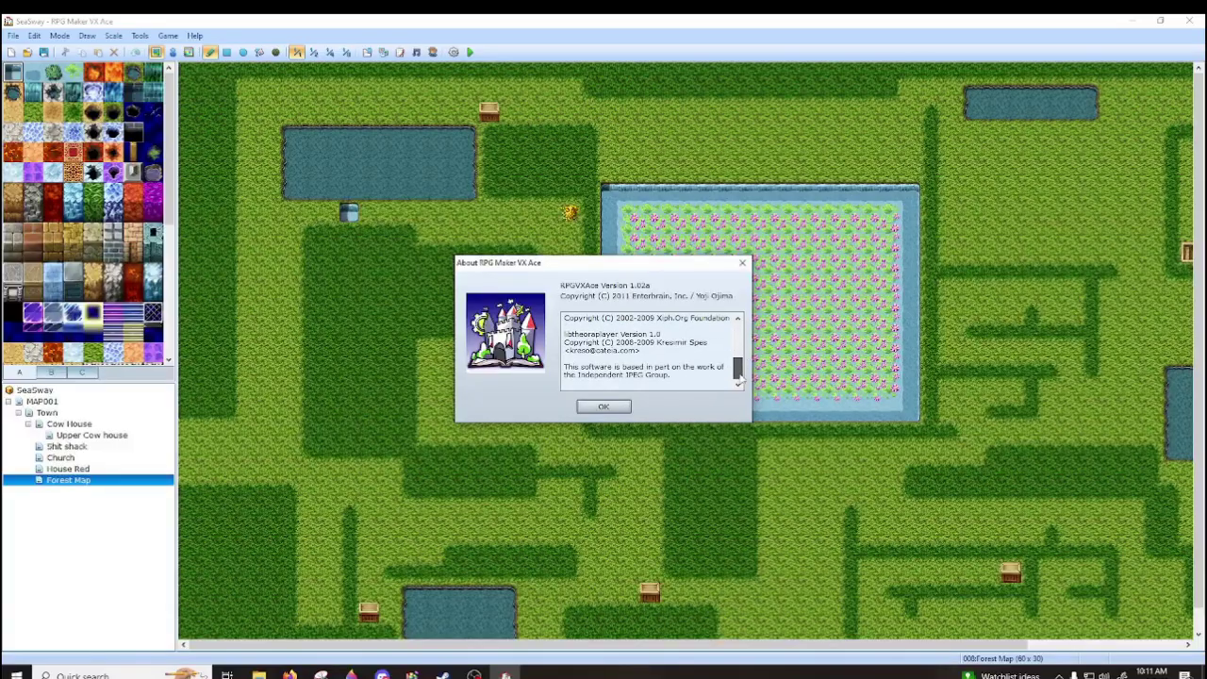
left_click(603, 406)
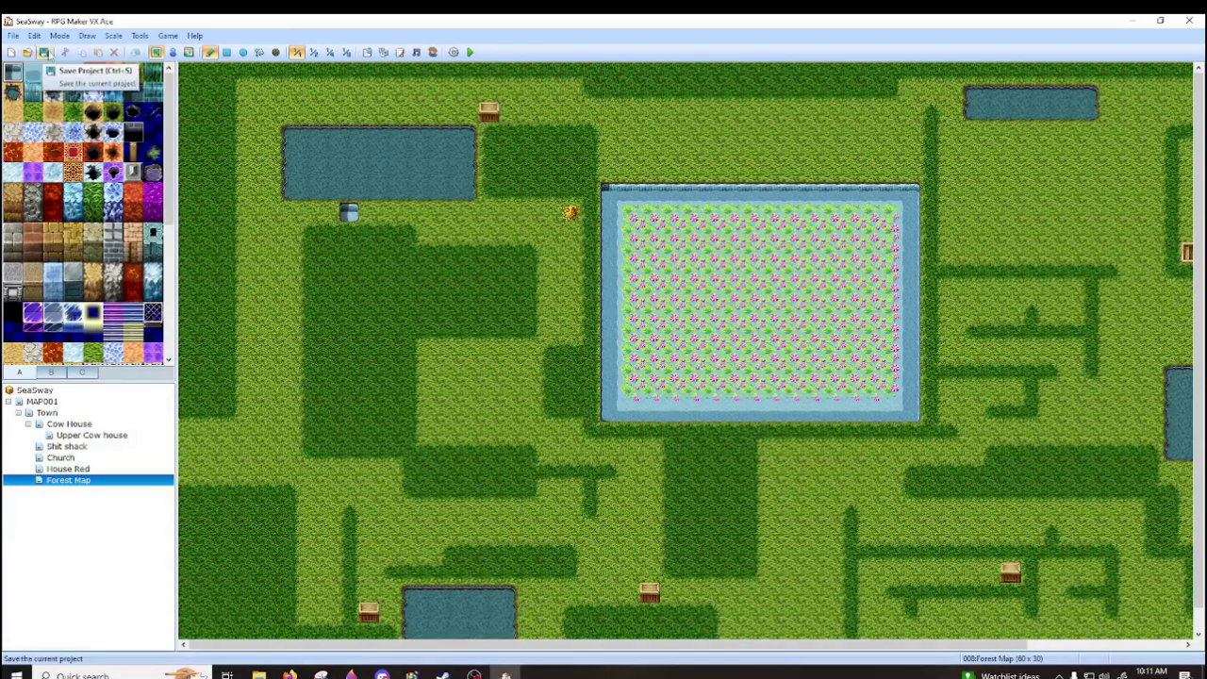
left_click(7, 39)
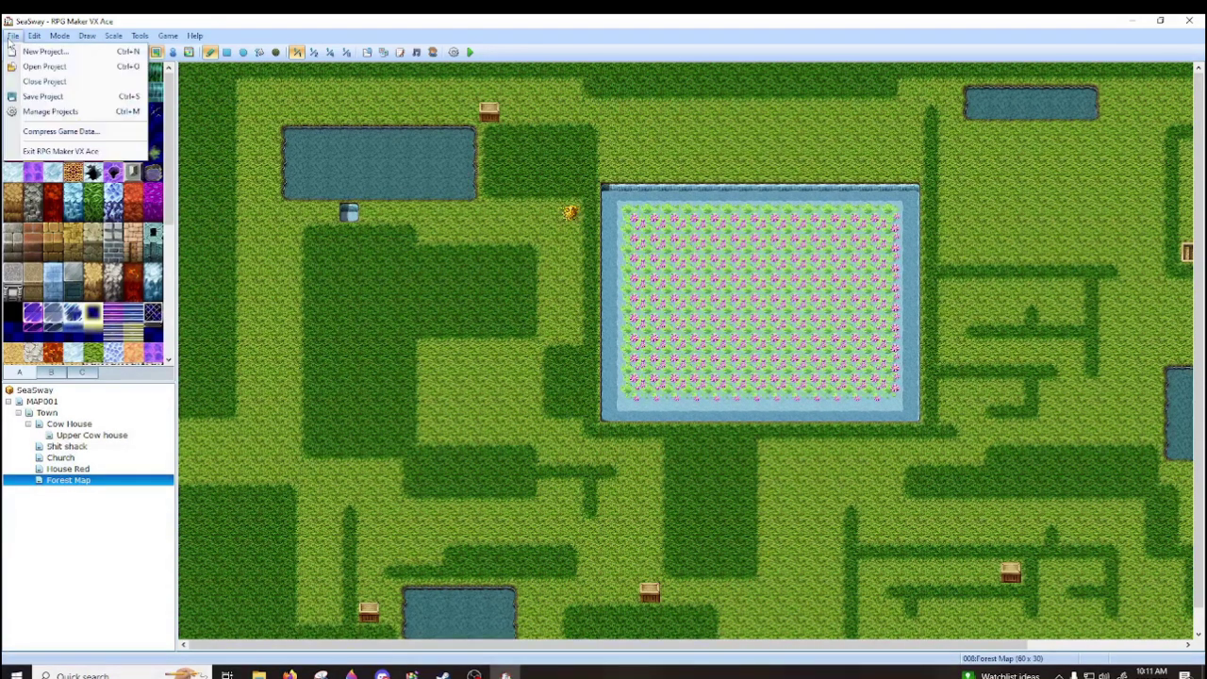
left_click(7, 39)
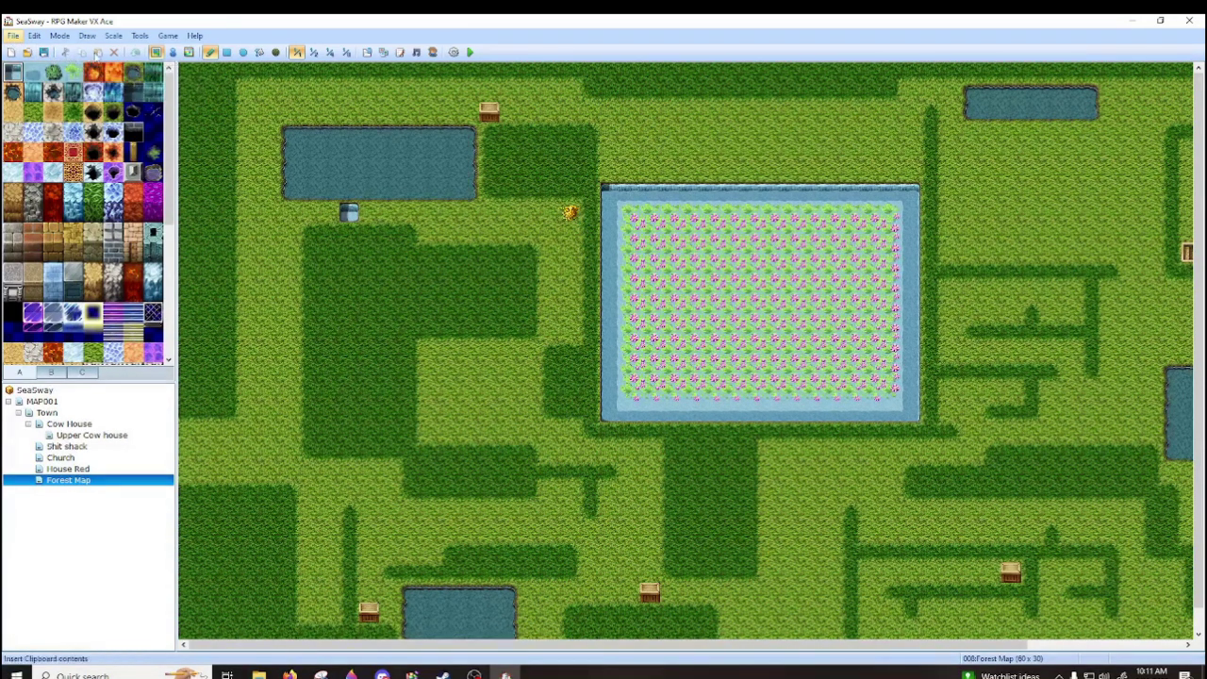
left_click(35, 38)
mouse_move(140, 38)
left_click(288, 34)
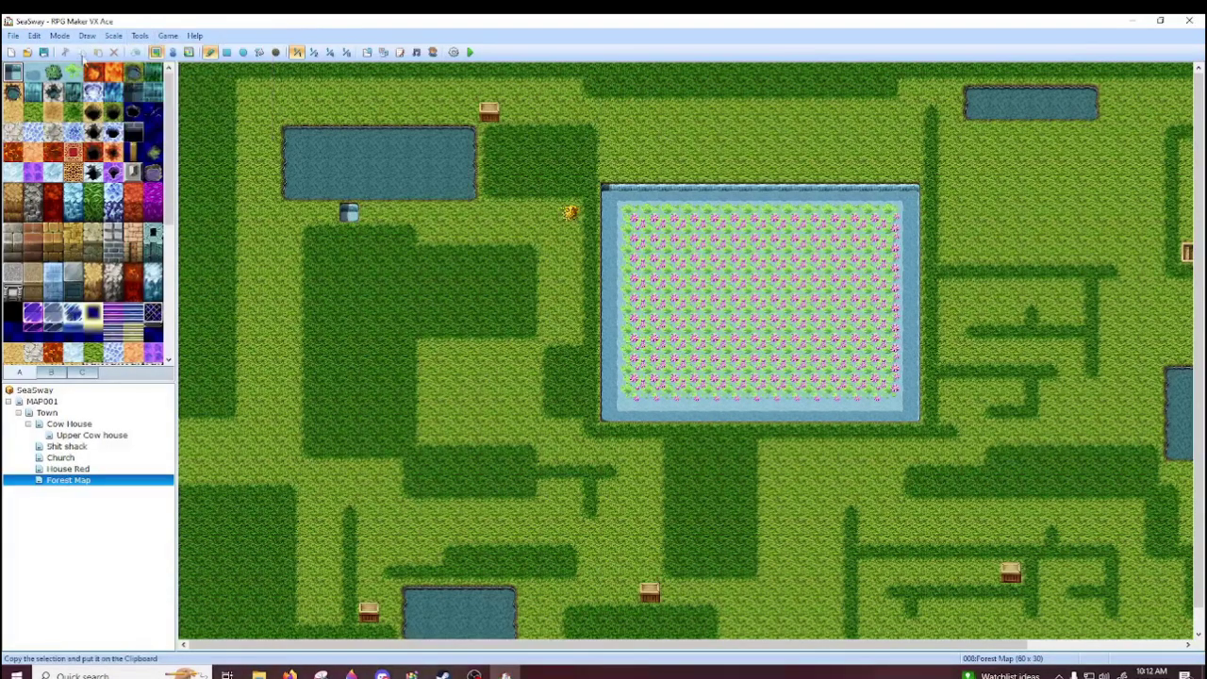